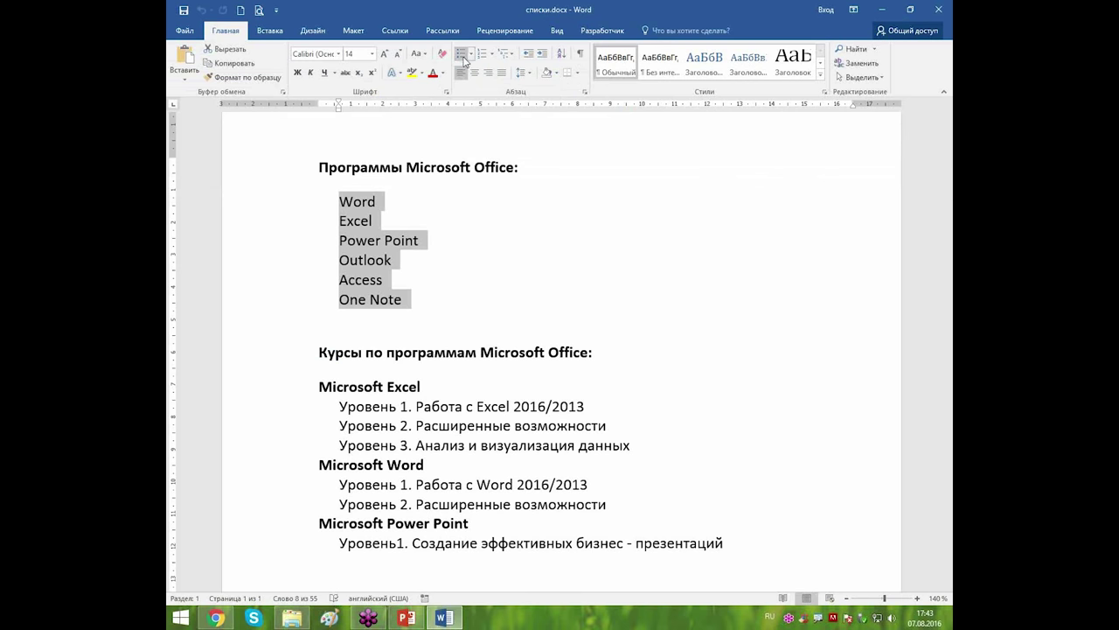
# Start defining a new bullet for the selected program list and look through the Symbol font characters offered for it.
pyautogui.click(472, 55)
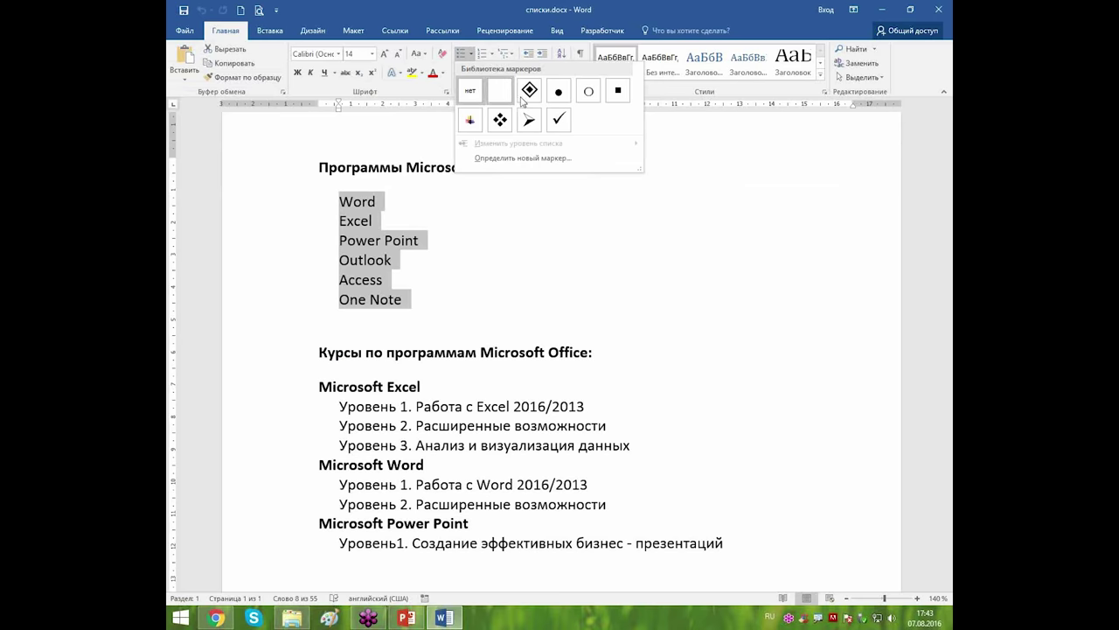
pyautogui.click(545, 158)
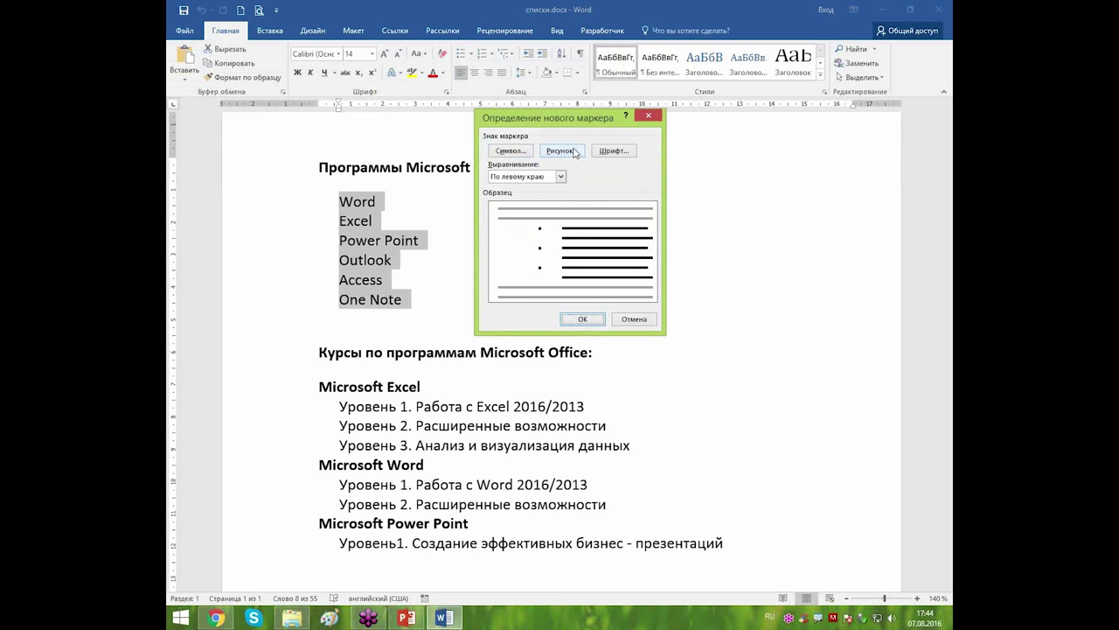
pyautogui.click(512, 153)
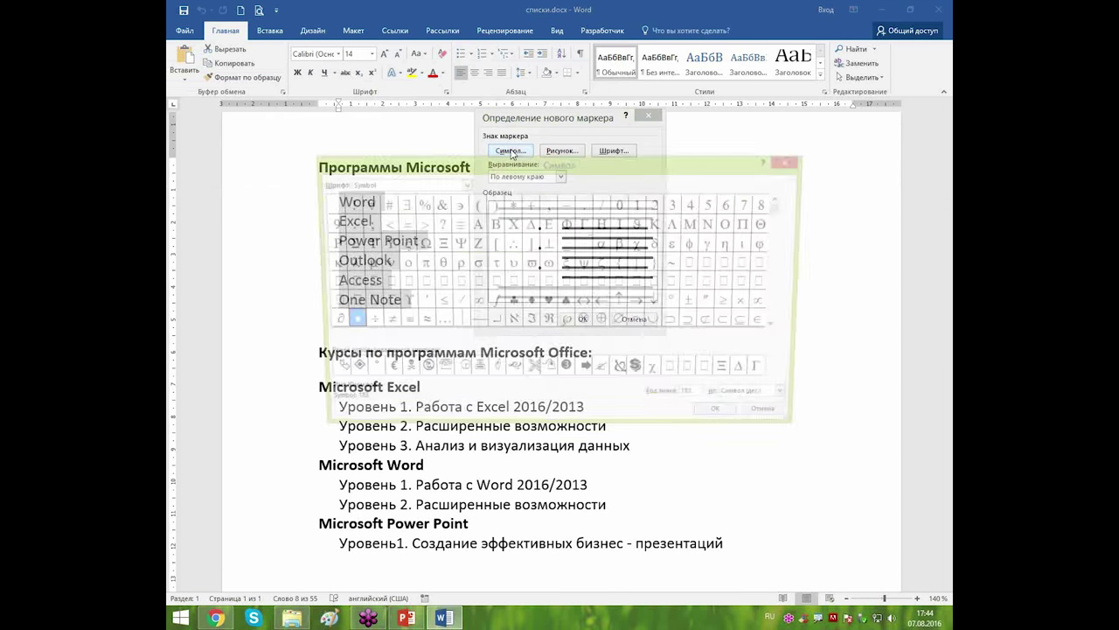
pyautogui.moveTo(614, 161); pyautogui.dragTo(571, 119)
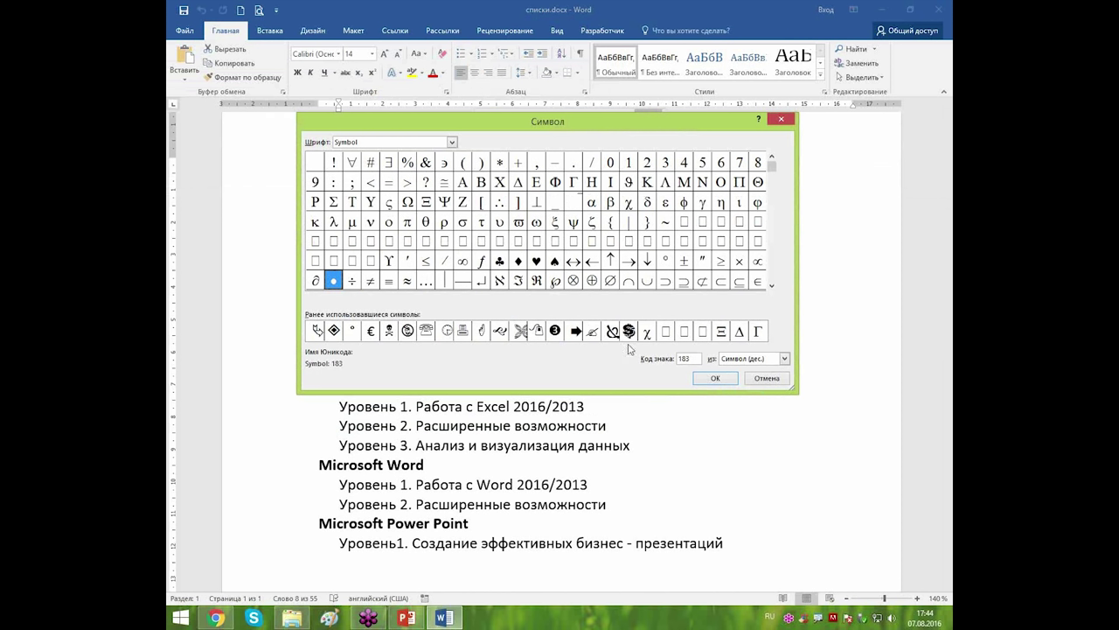
pyautogui.click(781, 122)
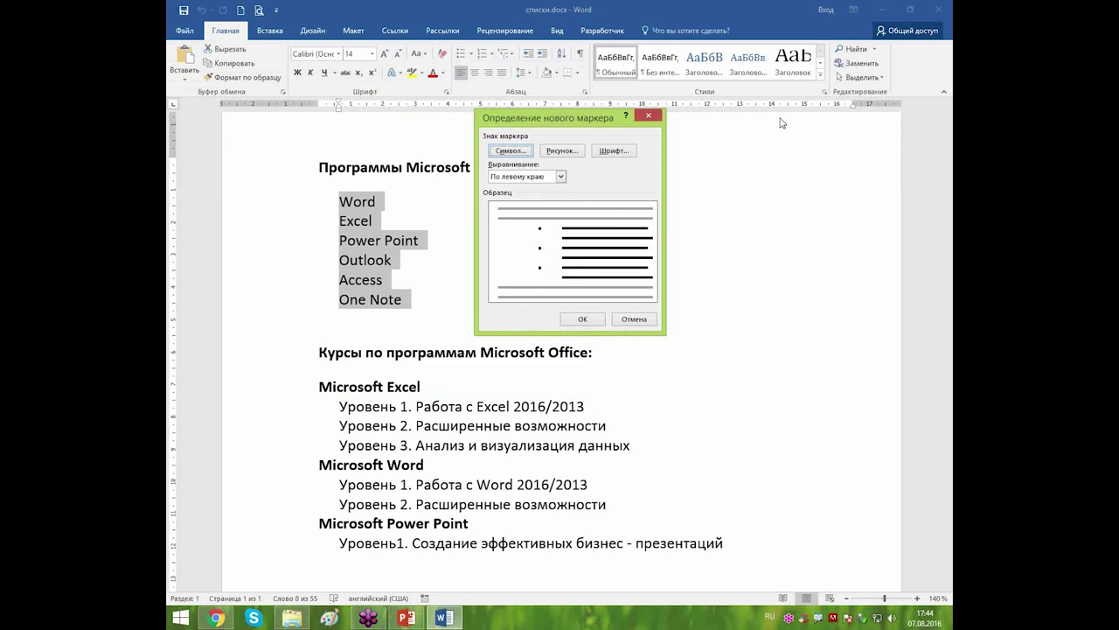
# Apply office_2016_.jpg from the "7 августа 2016" folder on removable drive F: as the picture bullet for the selected list.
pyautogui.click(564, 154)
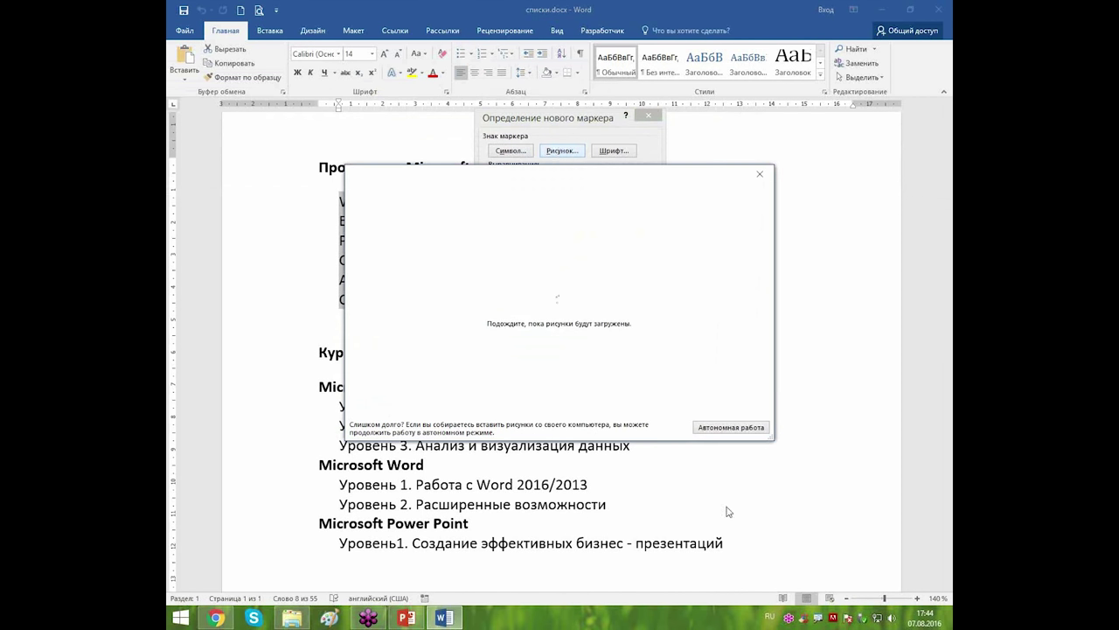
pyautogui.click(713, 426)
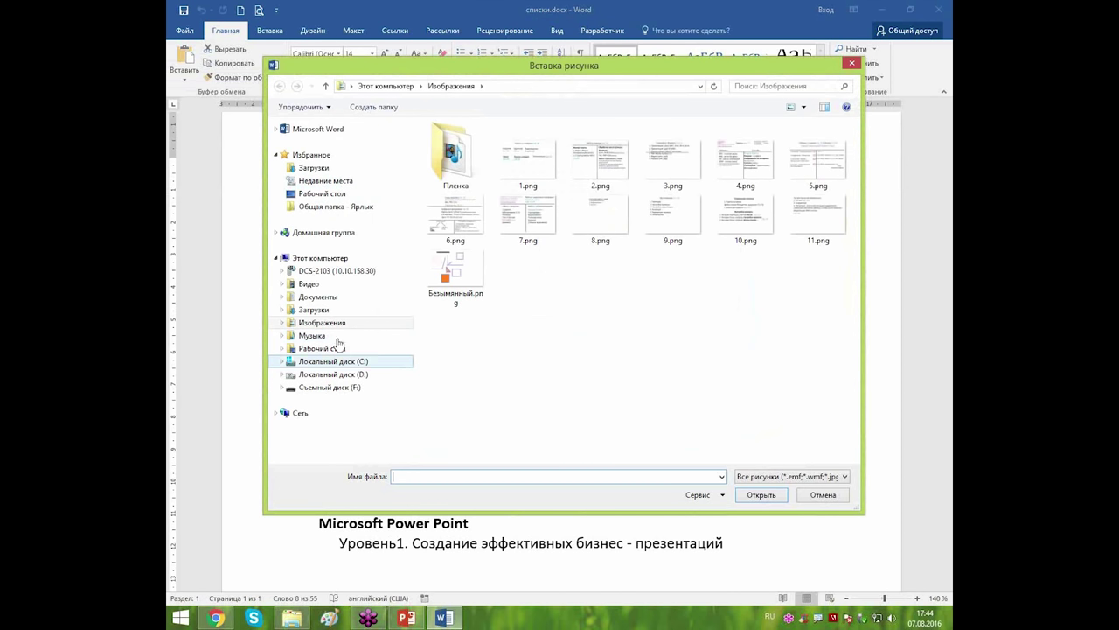
pyautogui.doubleClick(440, 144)
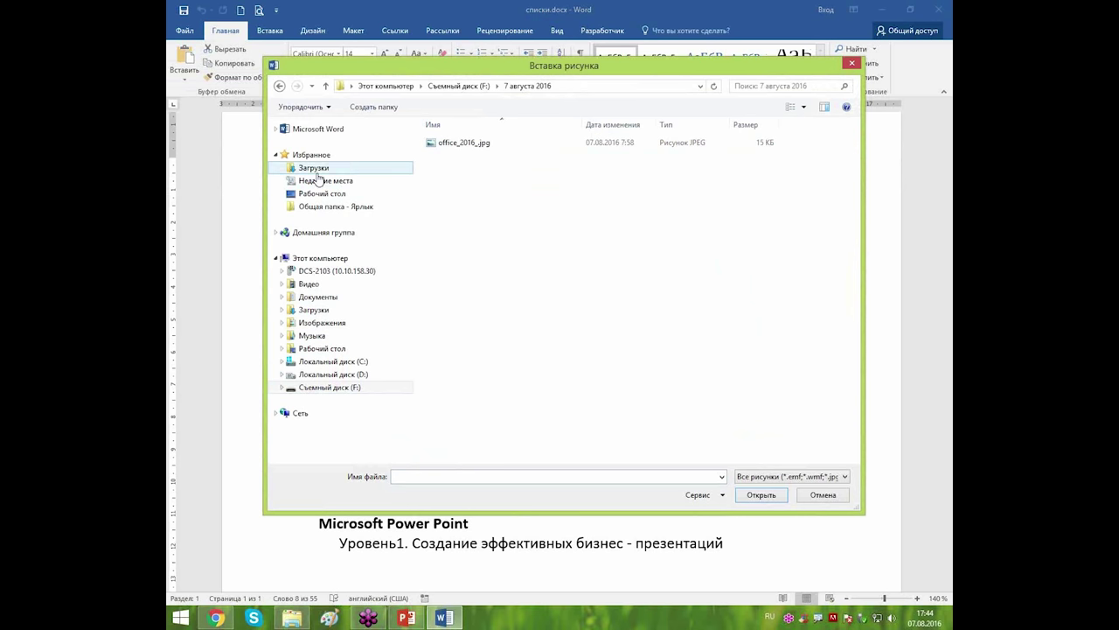
pyautogui.click(319, 323)
pyautogui.click(319, 401)
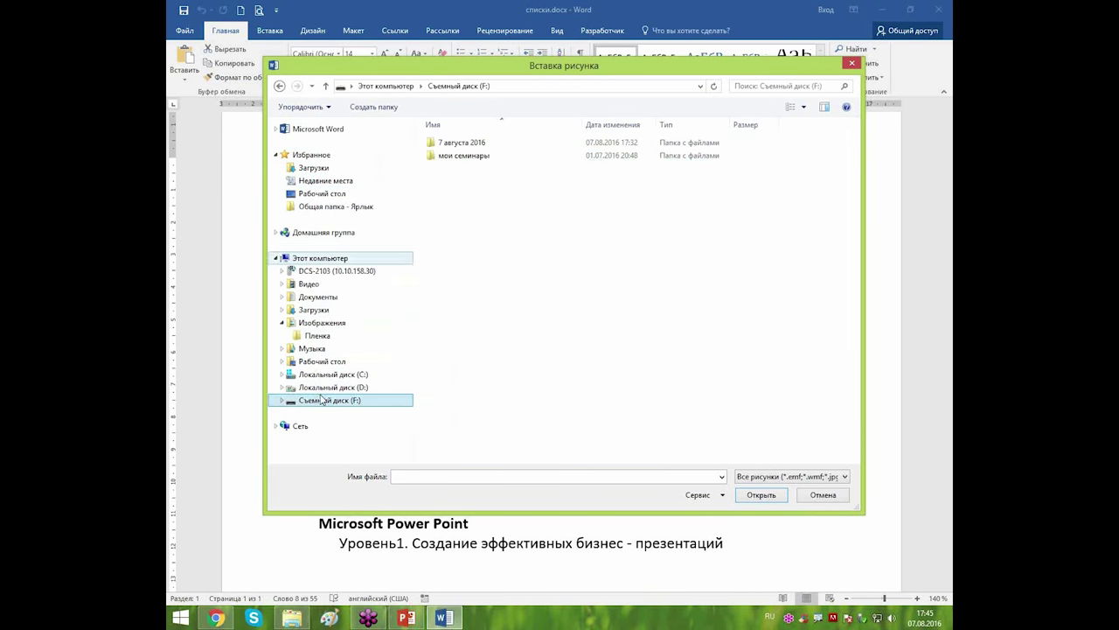
pyautogui.doubleClick(445, 145)
pyautogui.doubleClick(445, 144)
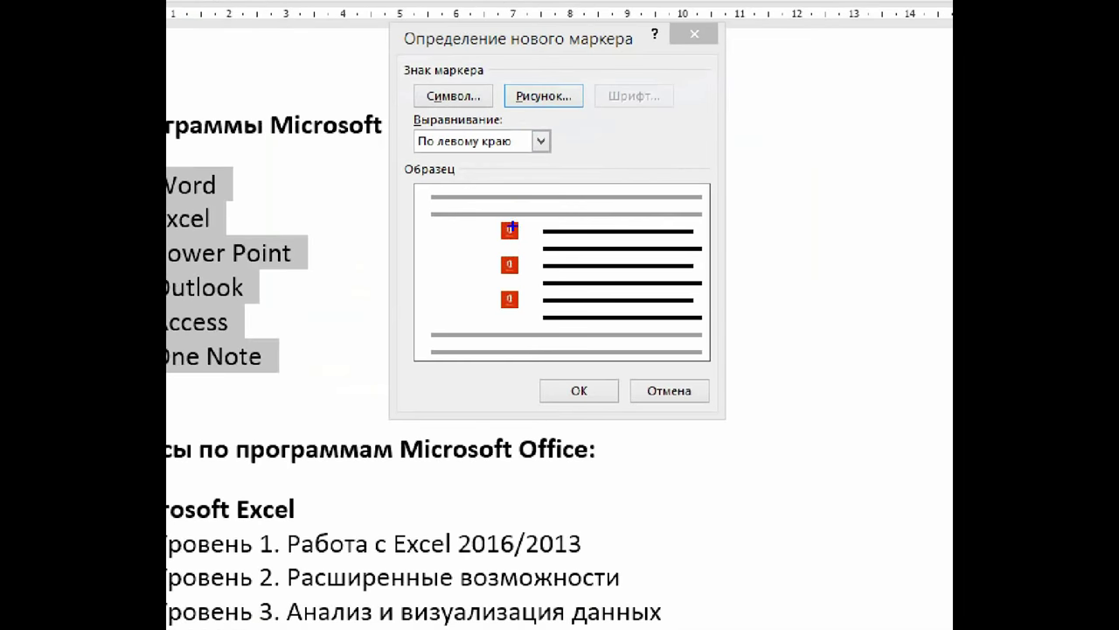
pyautogui.moveTo(522, 216); pyautogui.dragTo(555, 222)
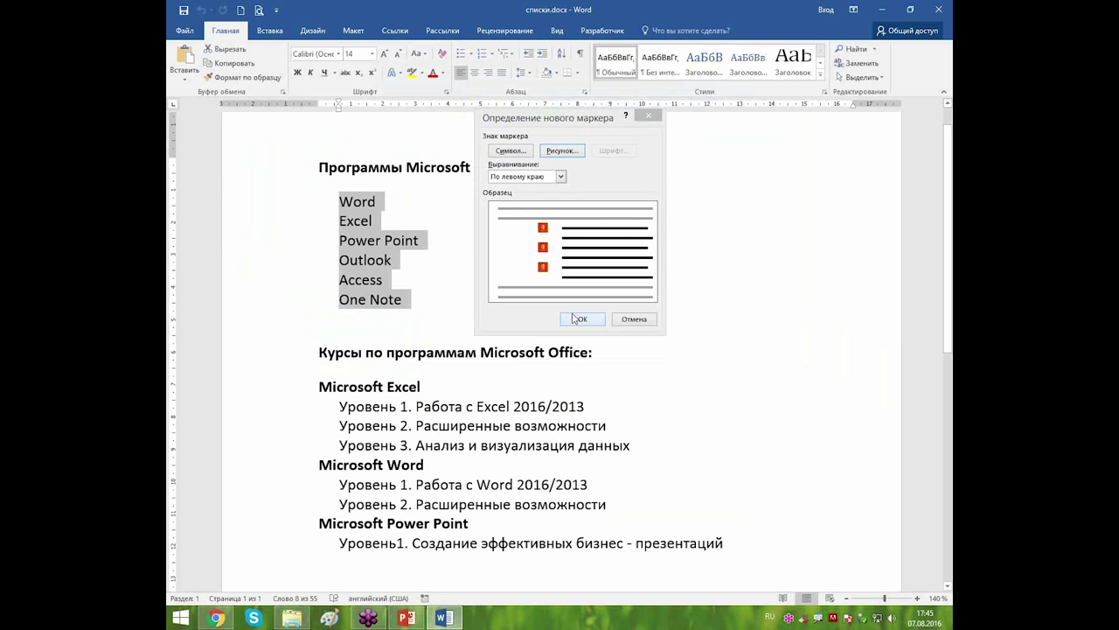
pyautogui.click(584, 320)
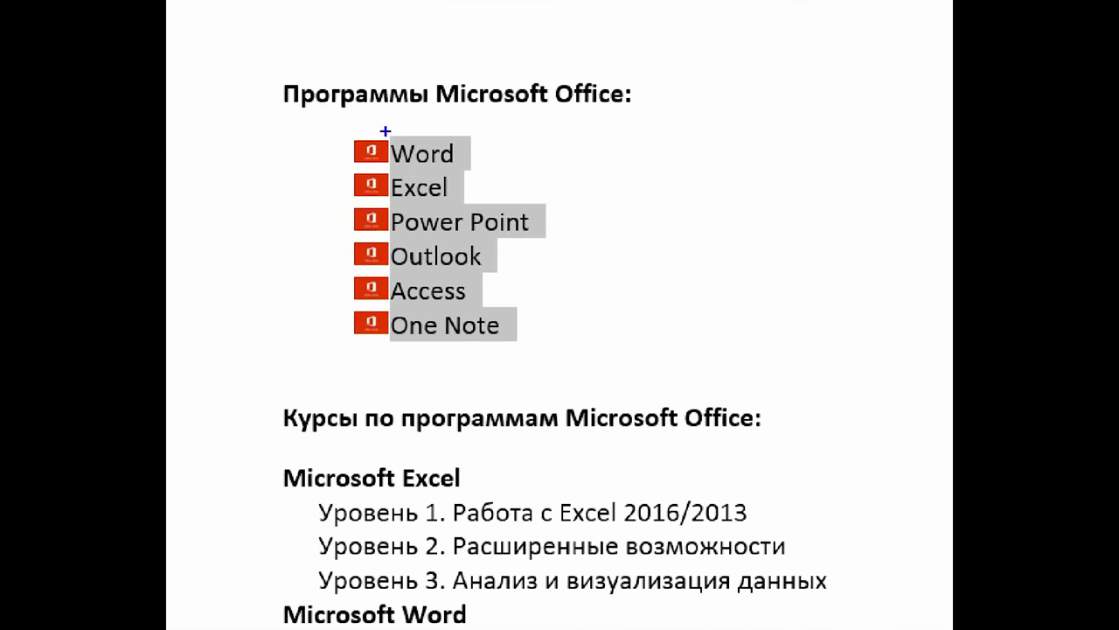
pyautogui.moveTo(387, 135); pyautogui.dragTo(549, 343)
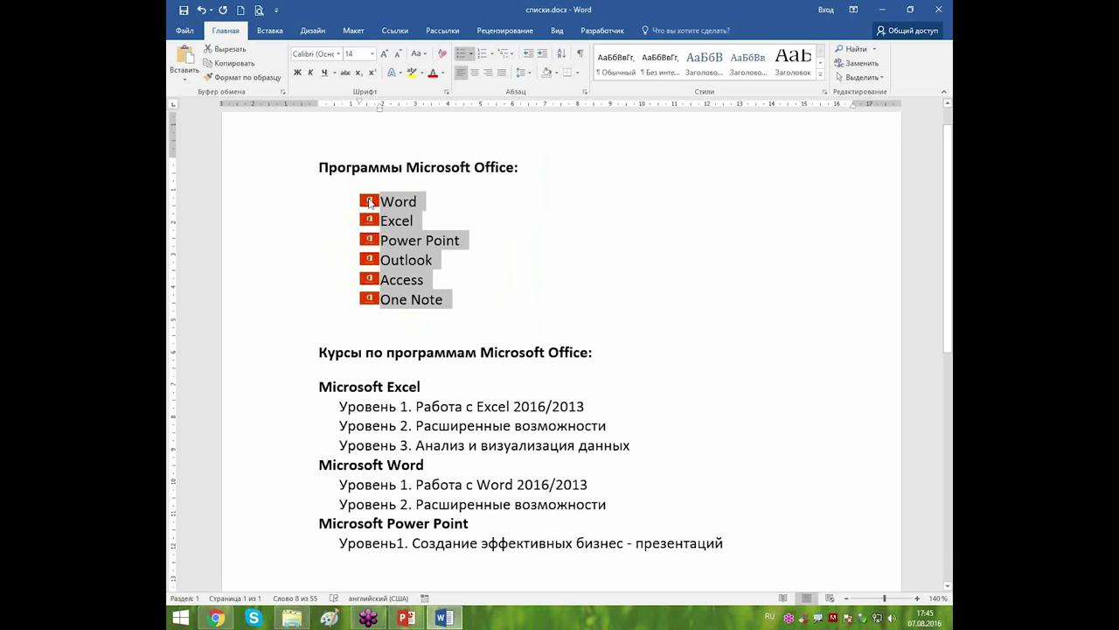
# View the indent settings of the picture-bulleted list and close them without changes.
pyautogui.rightClick(370, 202)
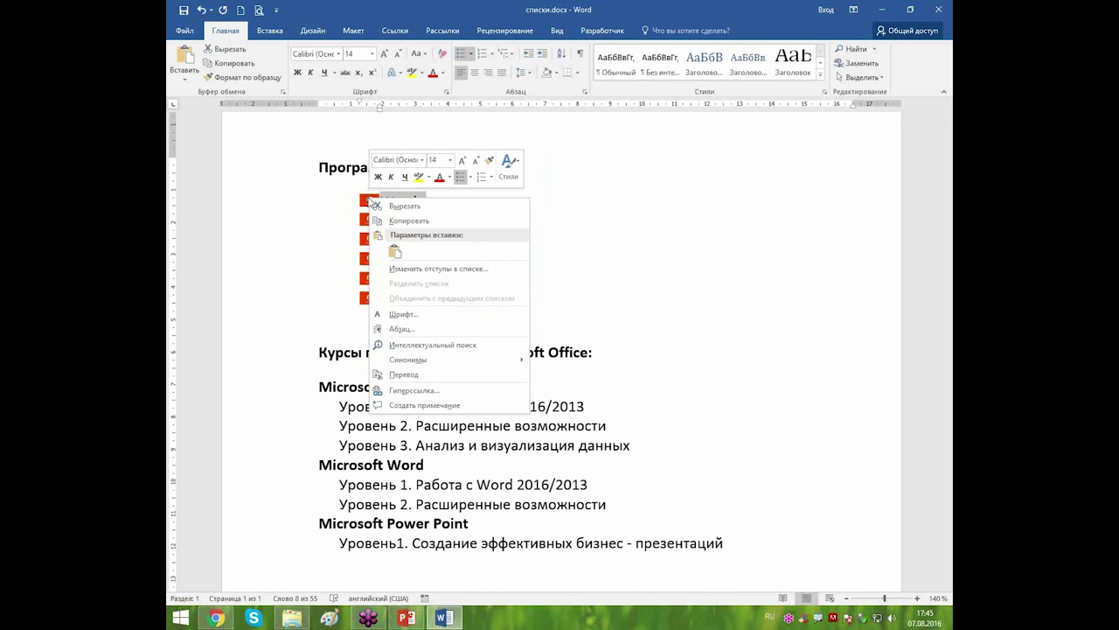
pyautogui.click(455, 274)
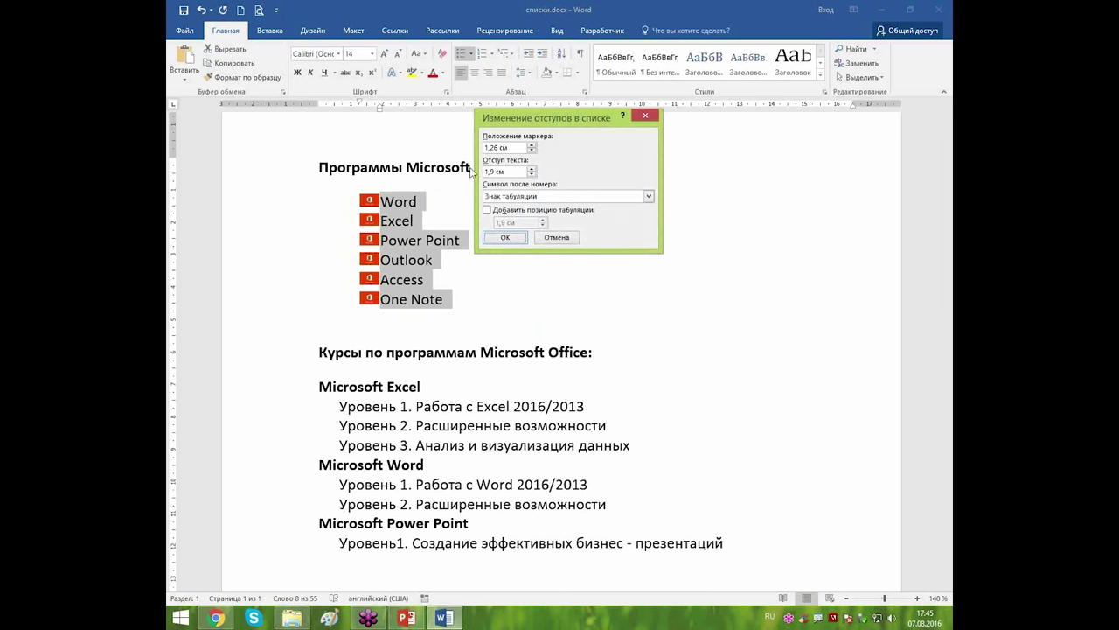
pyautogui.click(648, 117)
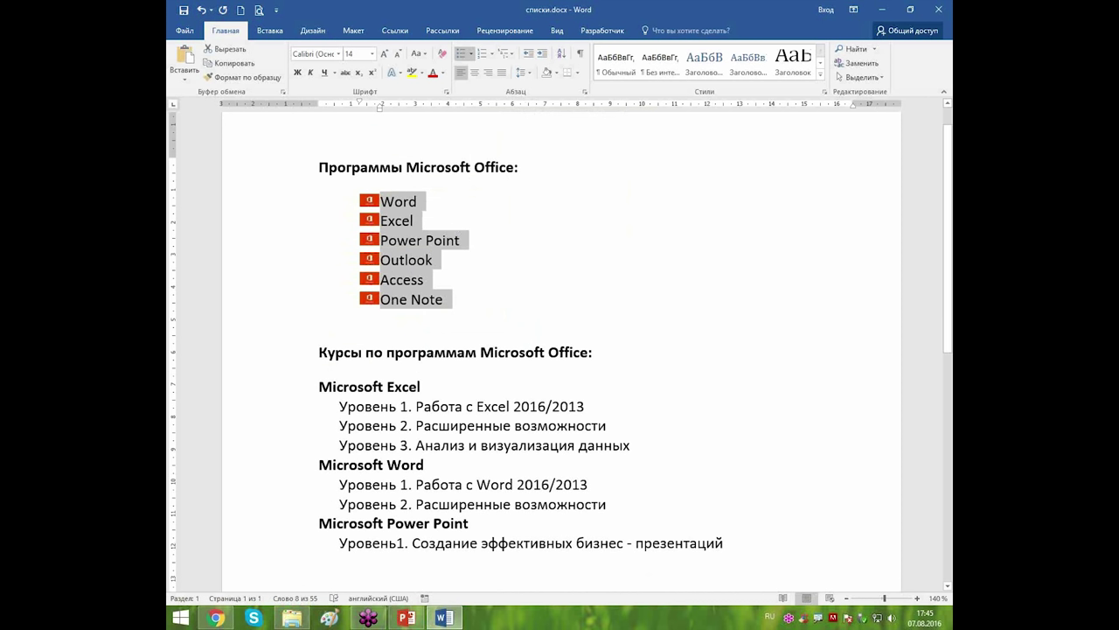
# Move the hanging indent of the bulleted list to about 2.3 cm on the ruler.
pyautogui.moveTo(348, 65); pyautogui.dragTo(384, 96)
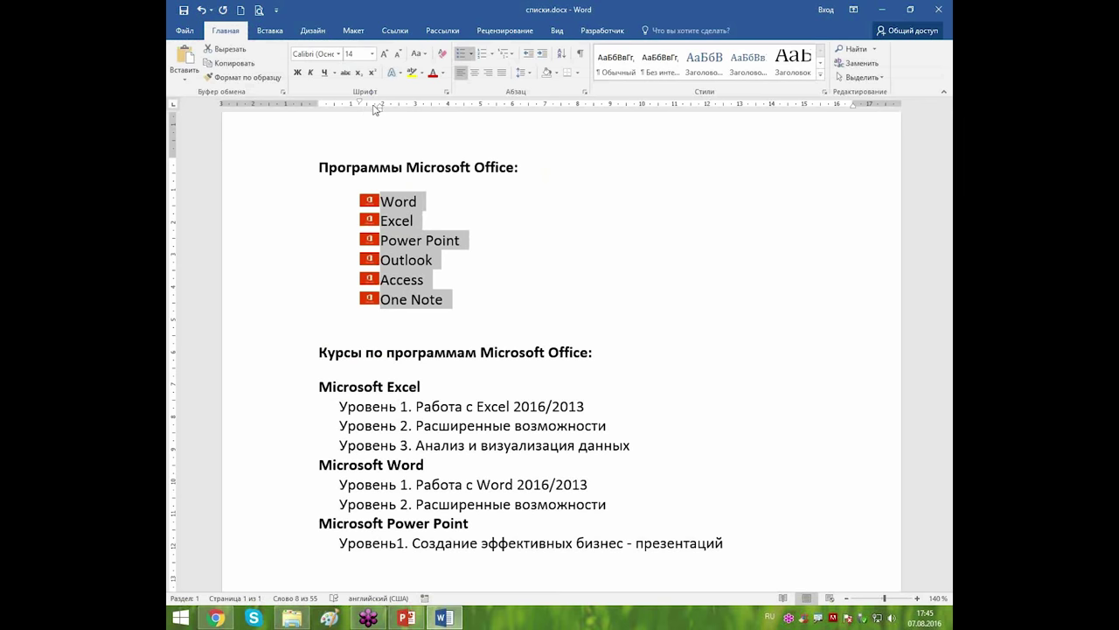
pyautogui.moveTo(380, 109); pyautogui.dragTo(390, 111)
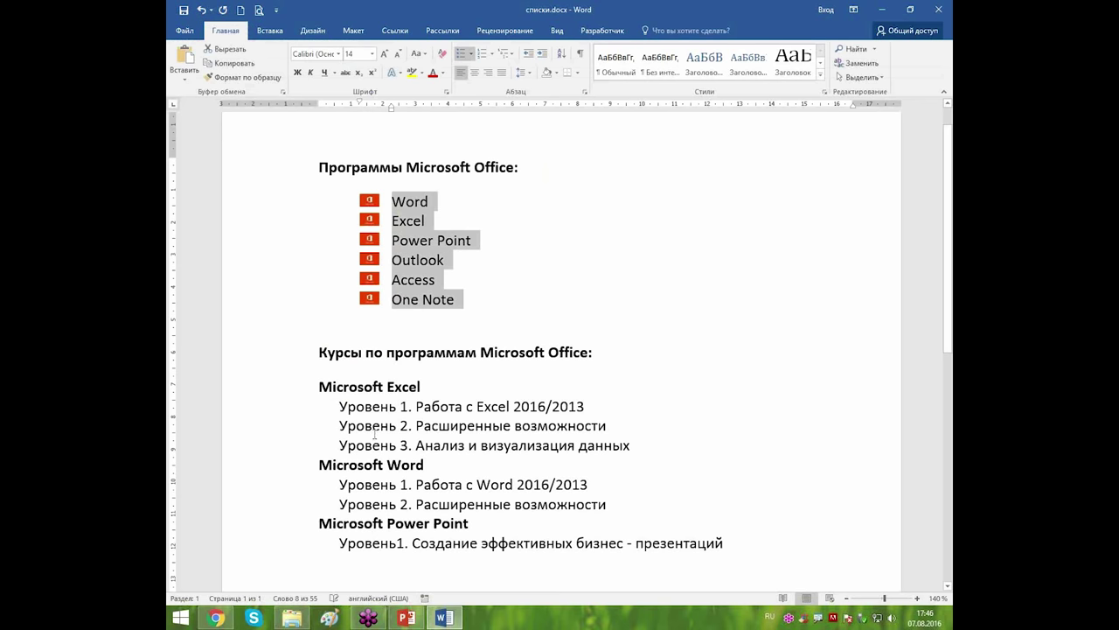
# Adjust the bulleted list's indents: set the text indent to 2,3 см and use a space (Пробел) after the bullet.
pyautogui.rightClick(370, 201)
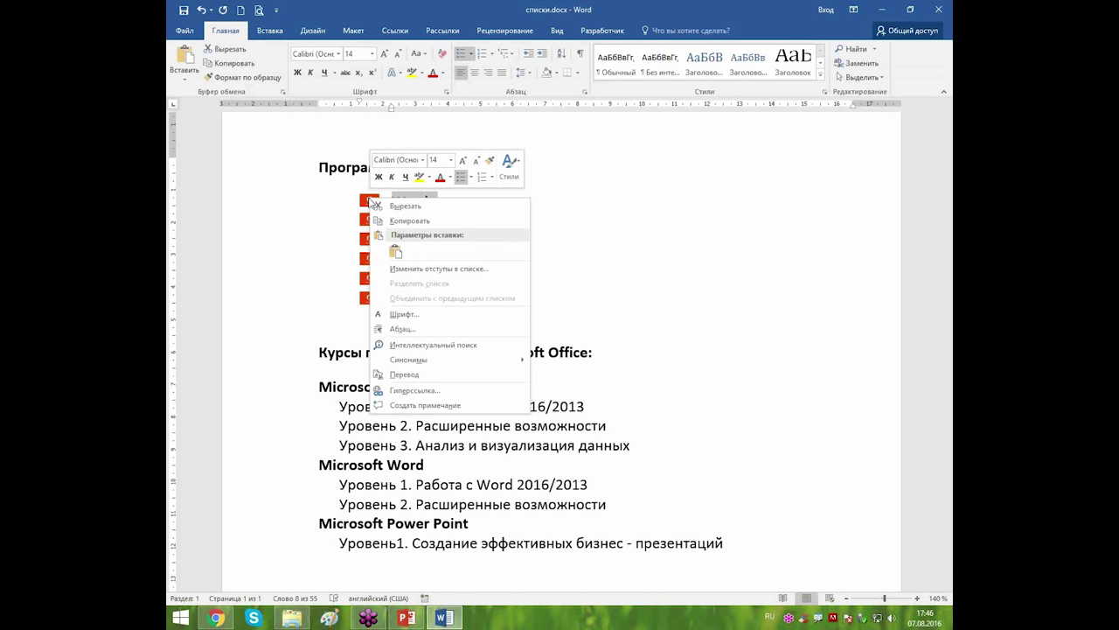
pyautogui.click(476, 271)
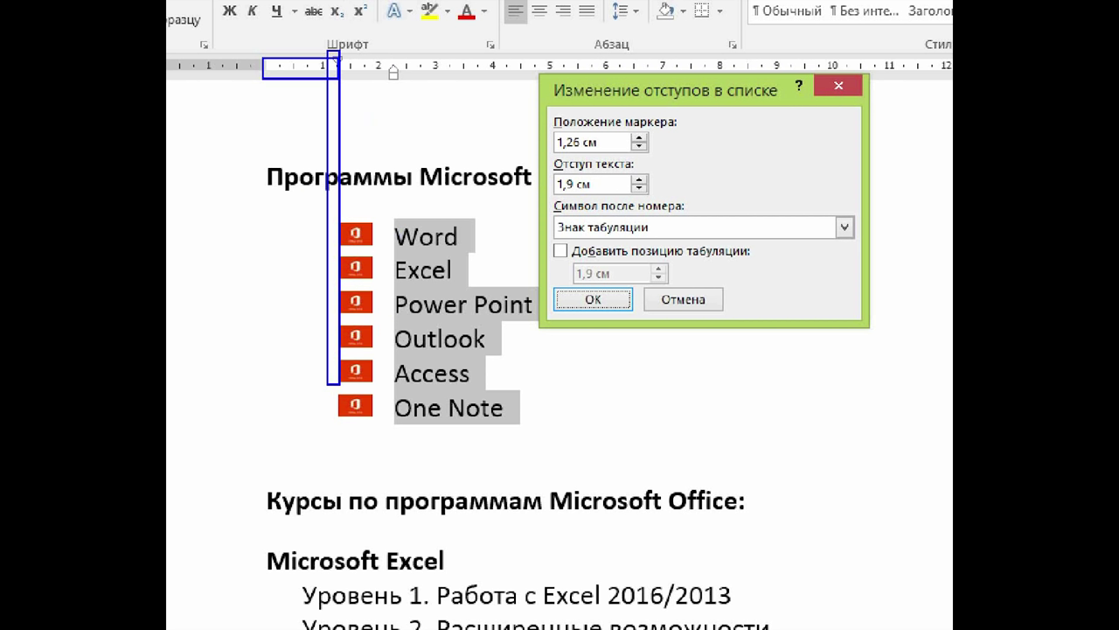
pyautogui.moveTo(374, 70); pyautogui.dragTo(373, 442)
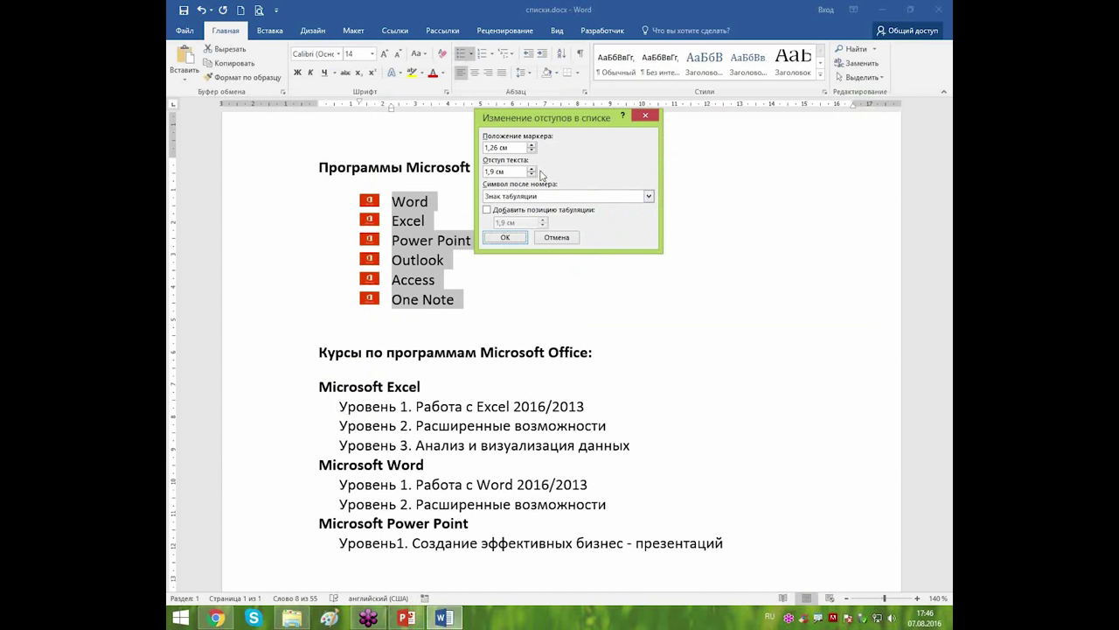
pyautogui.click(531, 168)
pyautogui.click(531, 168)
pyautogui.click(648, 196)
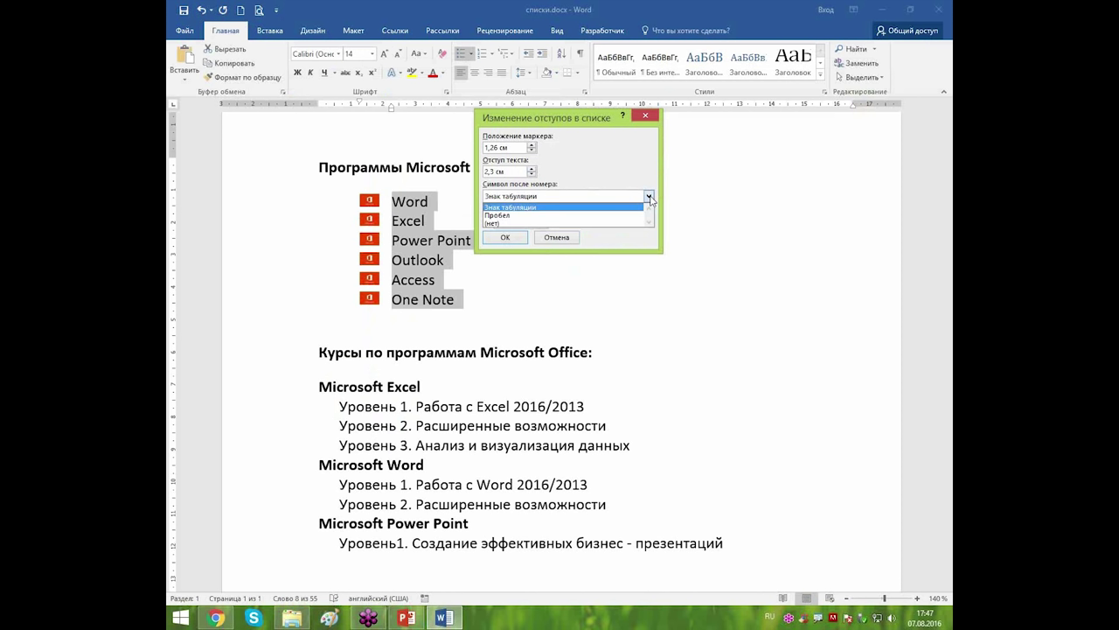
pyautogui.click(515, 216)
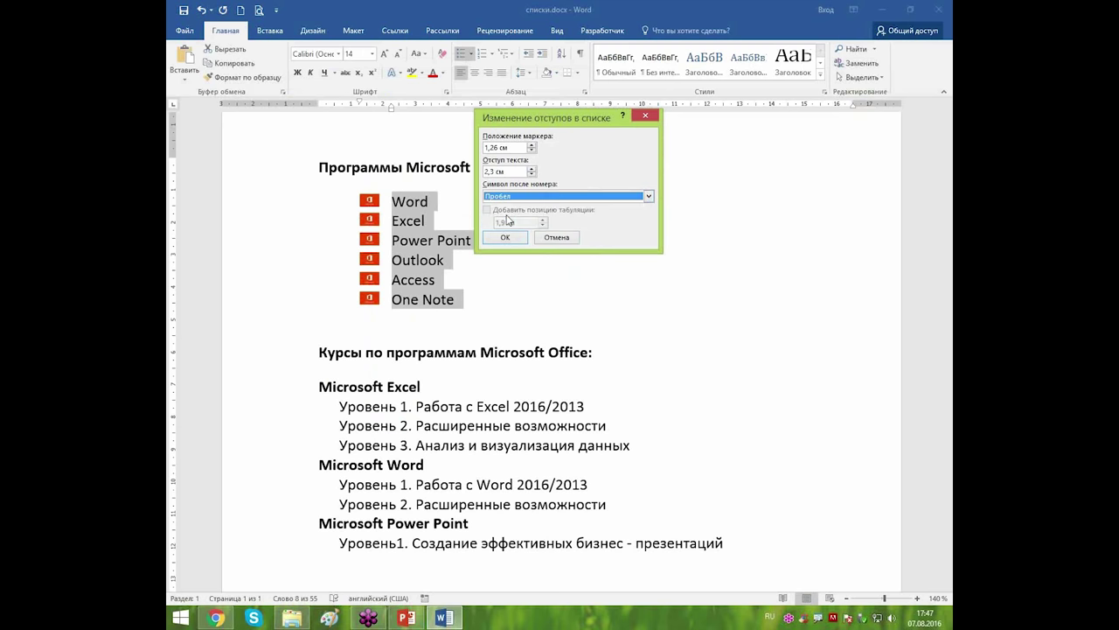
pyautogui.click(508, 239)
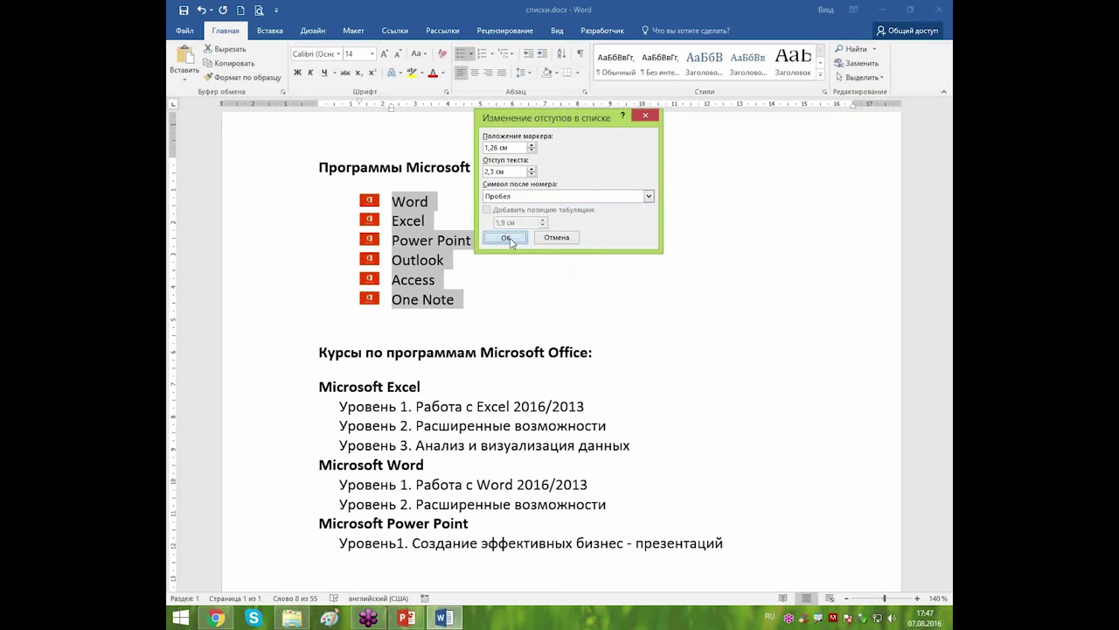
pyautogui.click(505, 287)
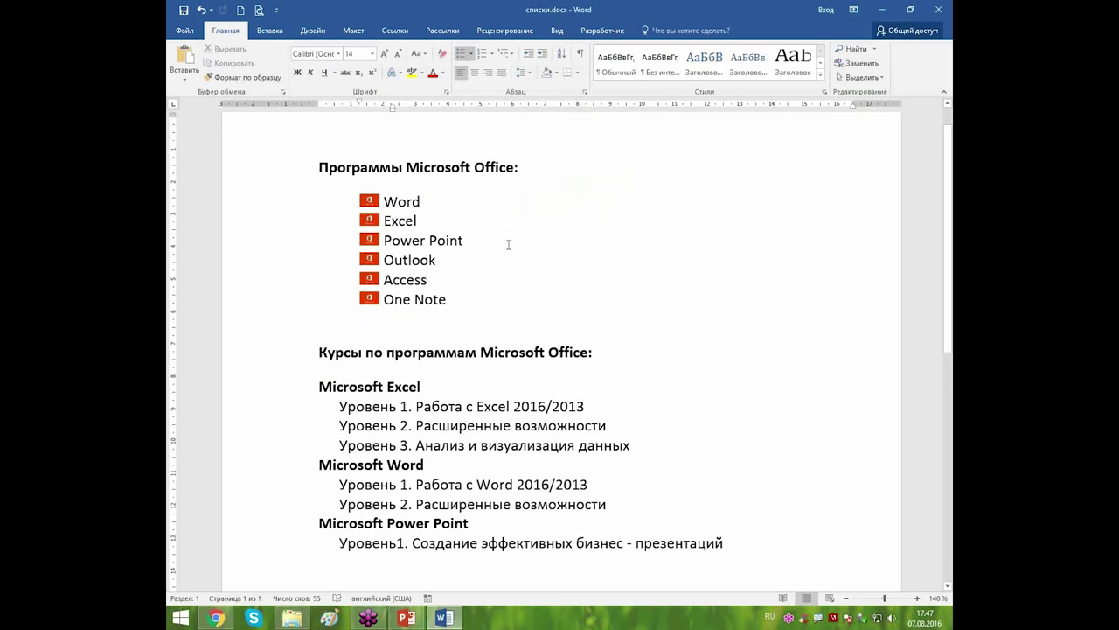
# Copy the six-item program list and paste the copy into the empty line directly below it.
pyautogui.scroll(-2, 509, 244)
pyautogui.scroll(2, 509, 244)
pyautogui.moveTo(280, 202); pyautogui.dragTo(261, 301)
pyautogui.hotkey('ctrl', 'c')
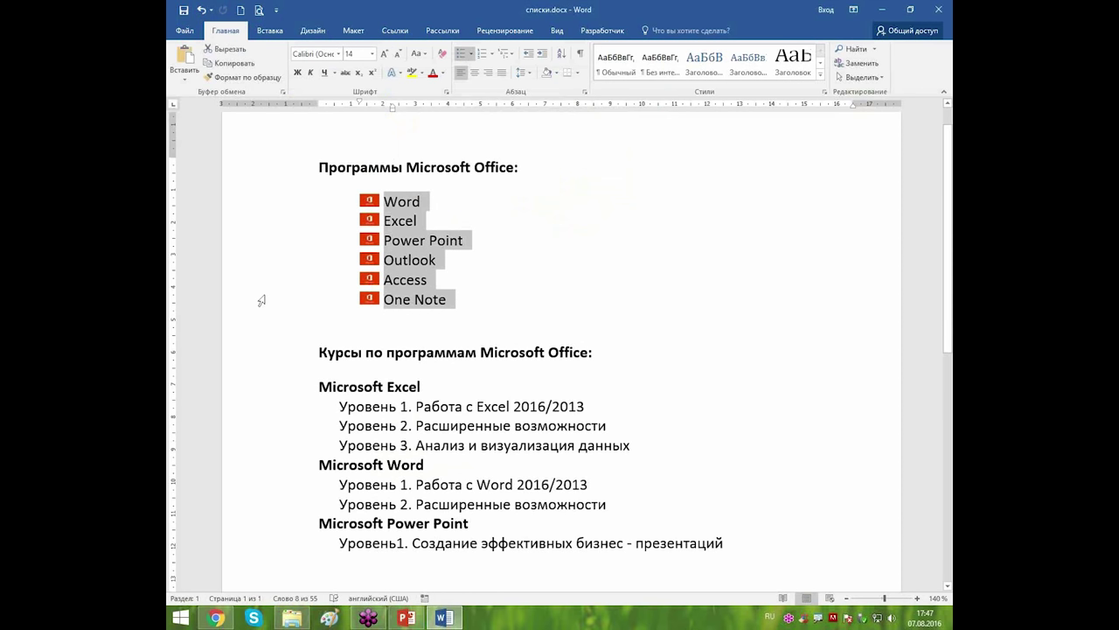
pyautogui.click(338, 334)
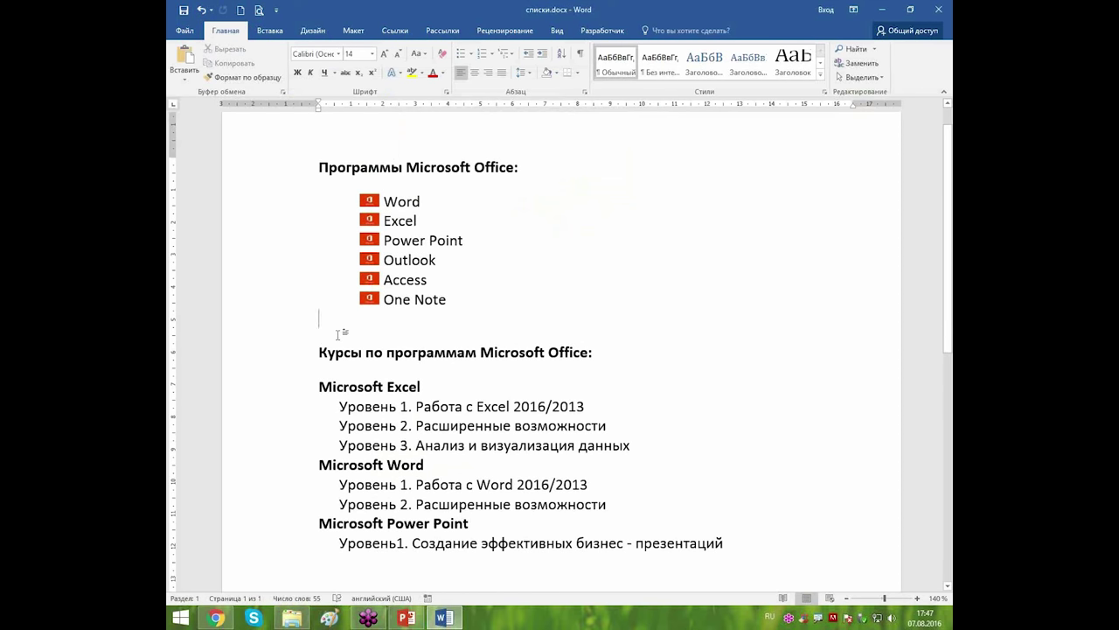
pyautogui.hotkey('ctrl', 'v')
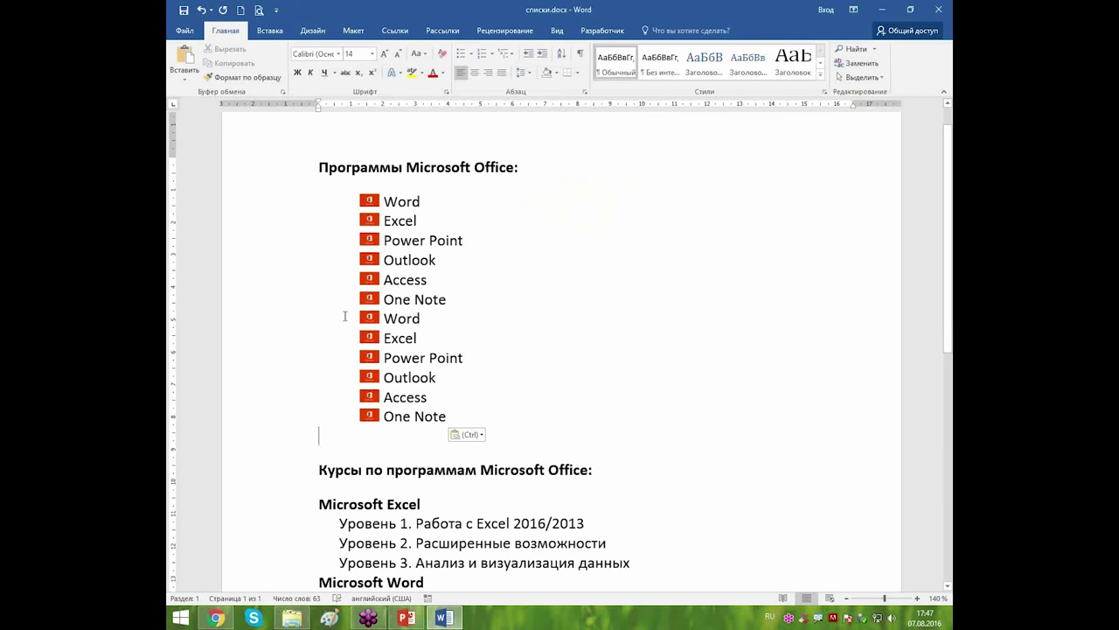
# Start defining a new number format for the second copy of the program list, choosing the "а, б, в, …" numbering.
pyautogui.moveTo(283, 329); pyautogui.dragTo(281, 419)
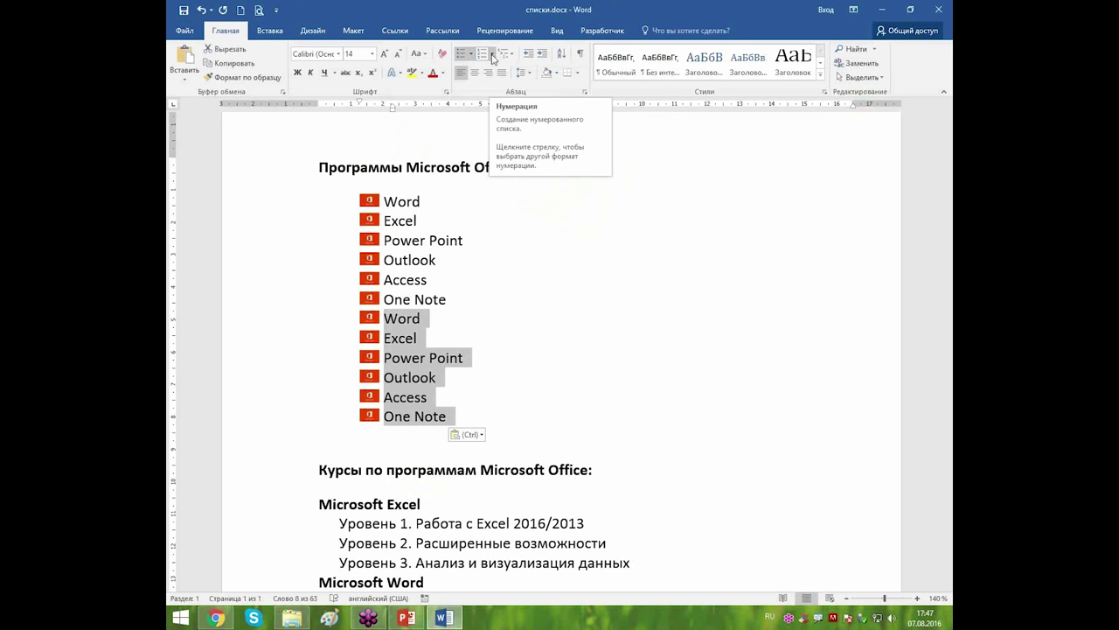
pyautogui.click(492, 54)
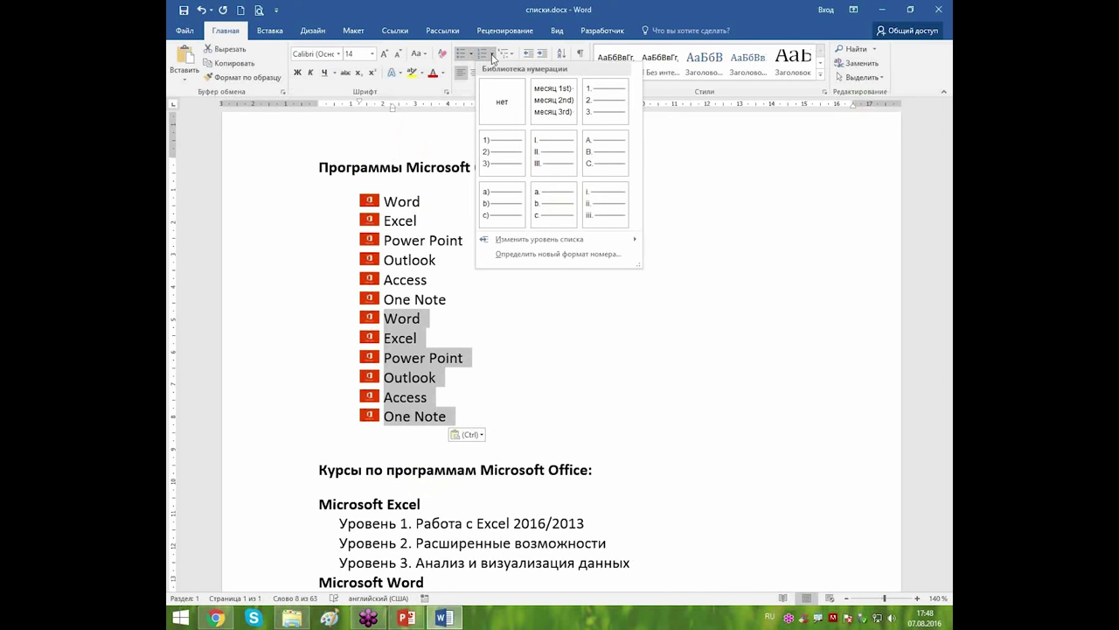
pyautogui.click(566, 254)
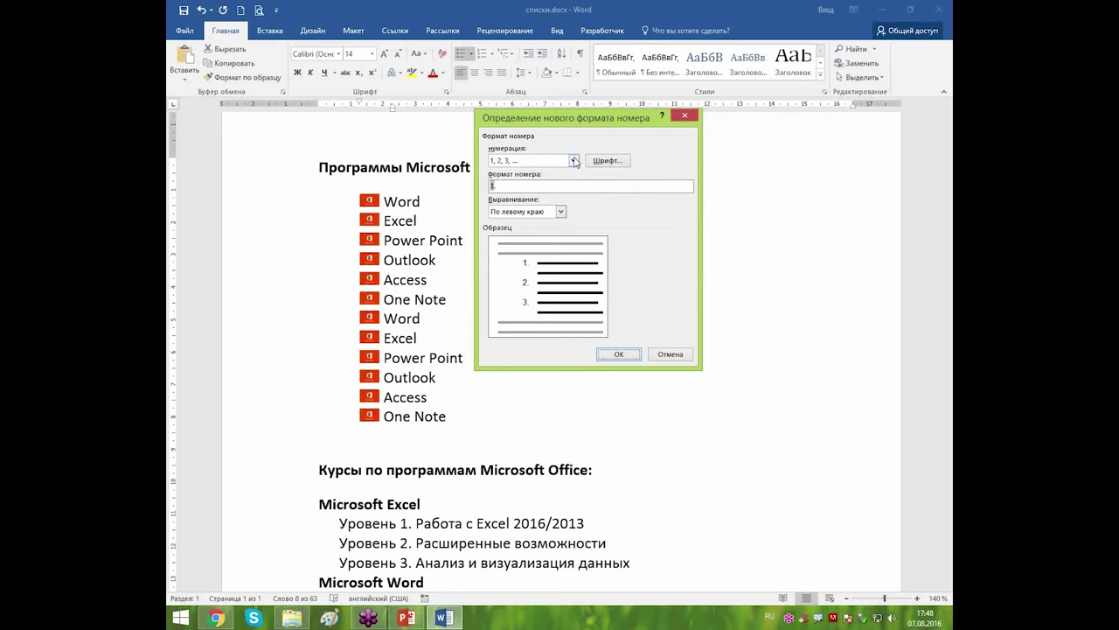
pyautogui.click(574, 161)
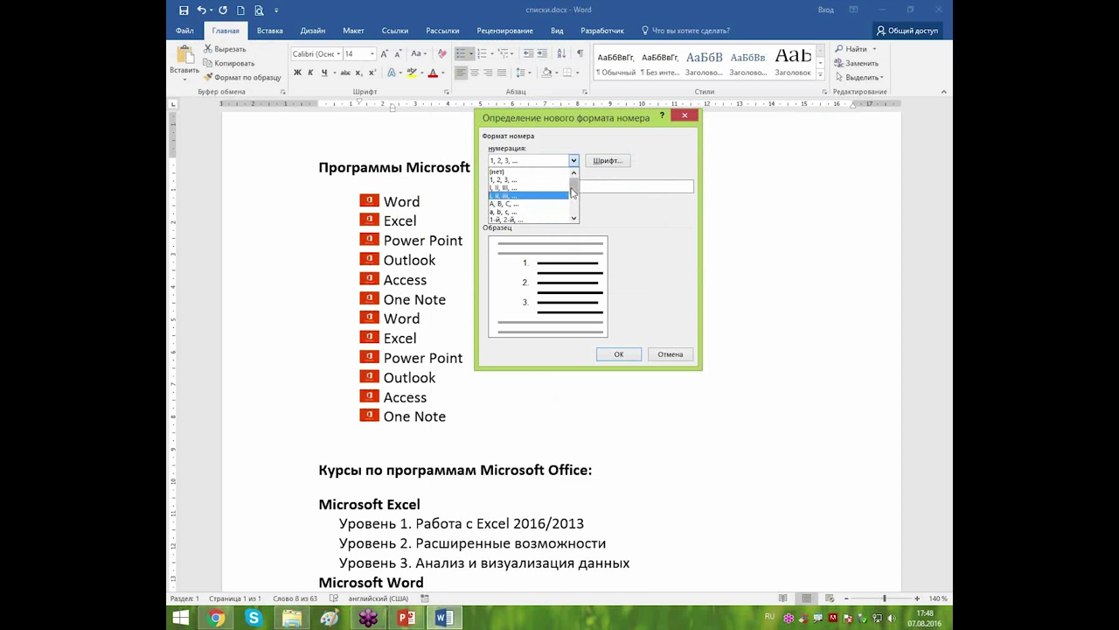
pyautogui.moveTo(575, 190); pyautogui.dragTo(579, 229)
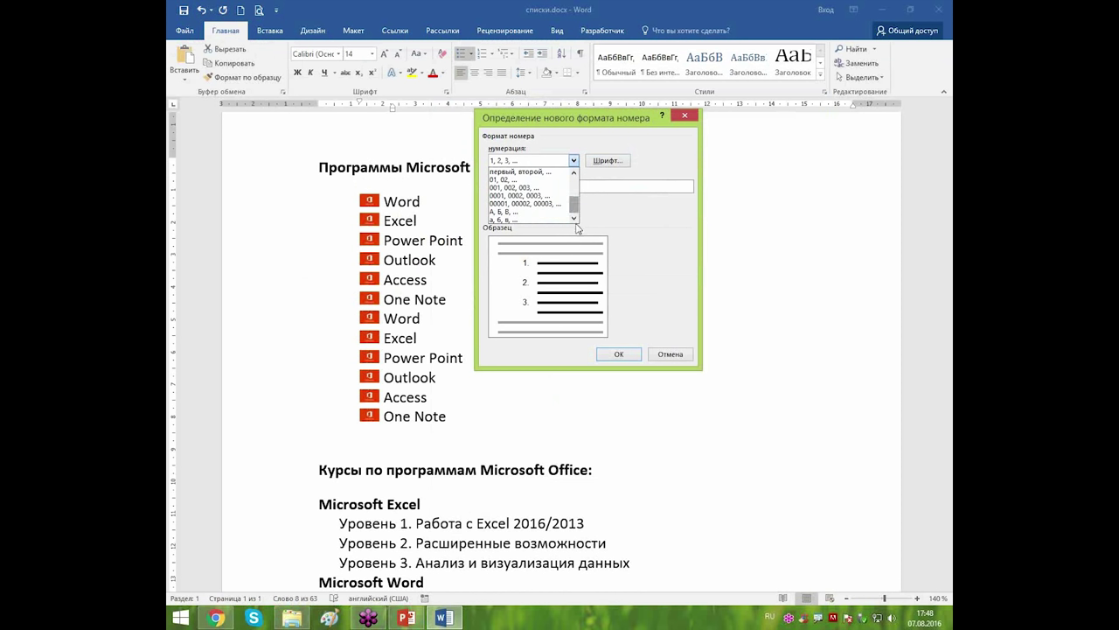
pyautogui.click(512, 220)
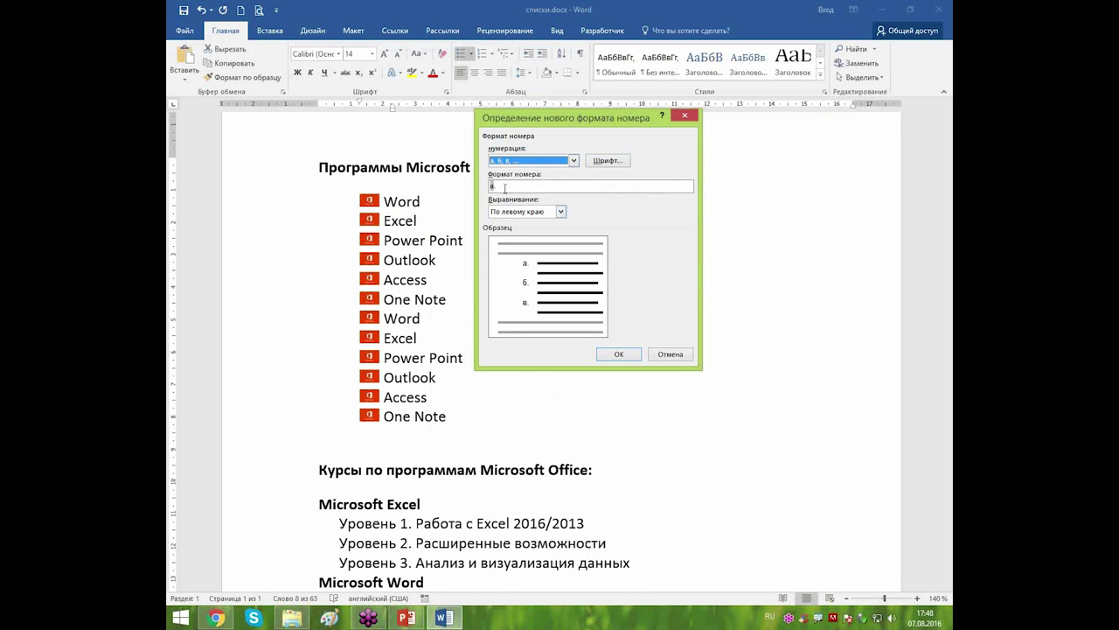
# Try to replace the number format's contents with a manually entered "а)".
pyautogui.click(508, 186)
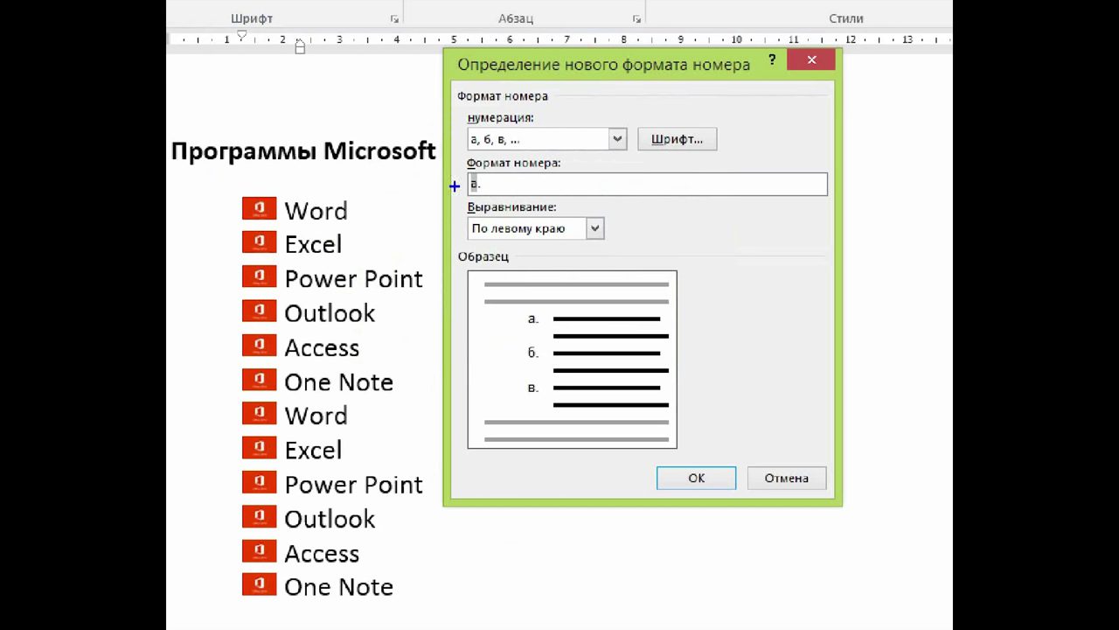
pyautogui.moveTo(487, 177); pyautogui.dragTo(515, 192)
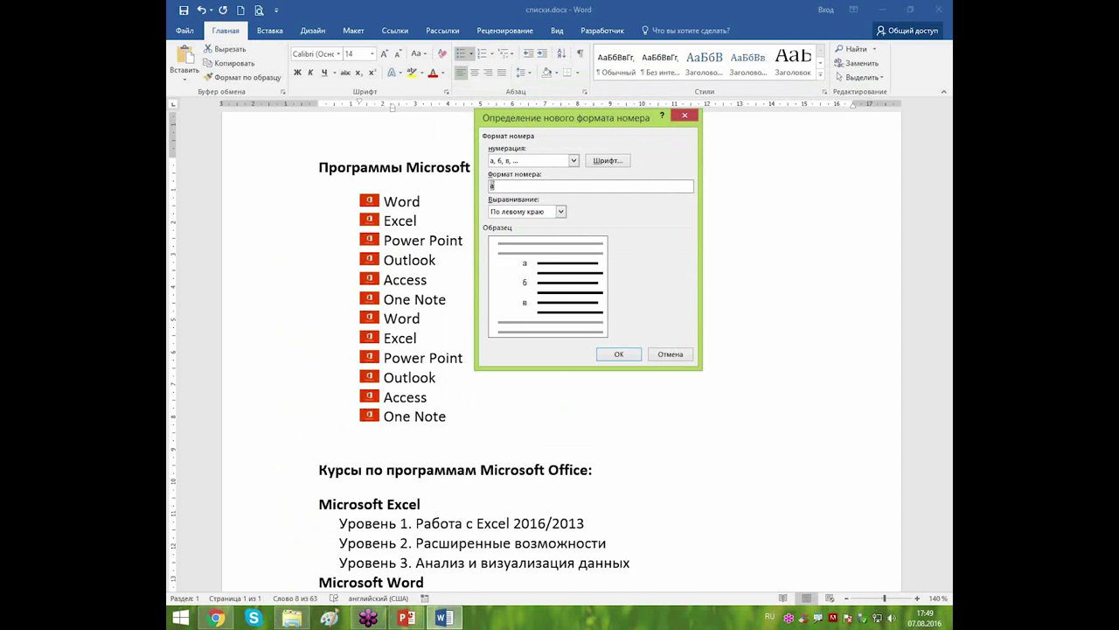
pyautogui.press('BackSpace')
pyautogui.write('а)')
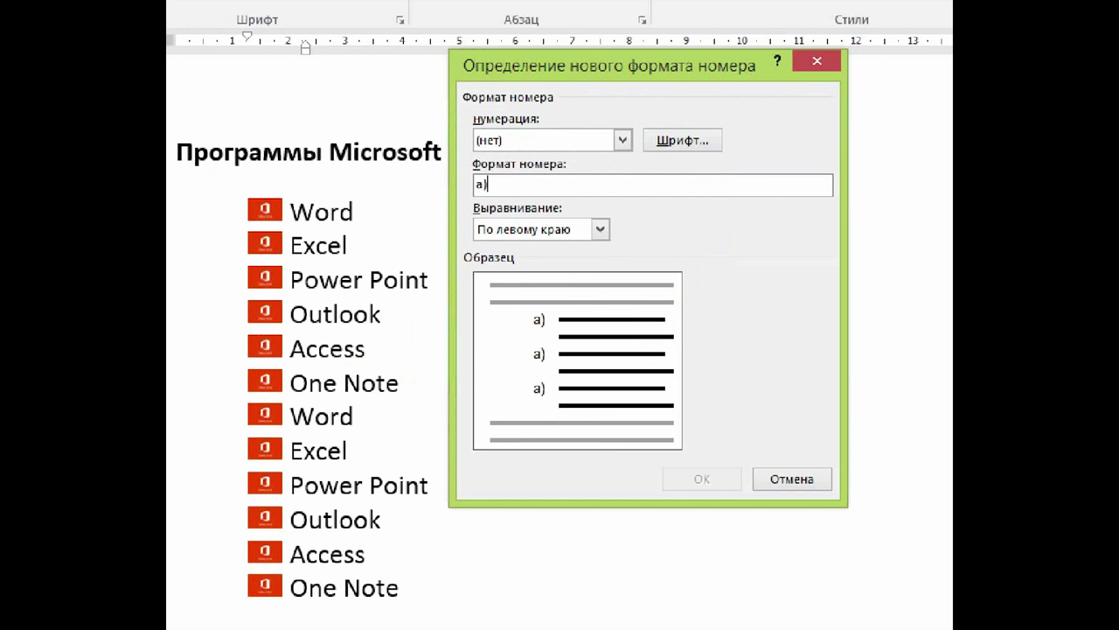
pyautogui.moveTo(515, 251); pyautogui.dragTo(563, 323)
pyautogui.moveTo(604, 425); pyautogui.dragTo(592, 432)
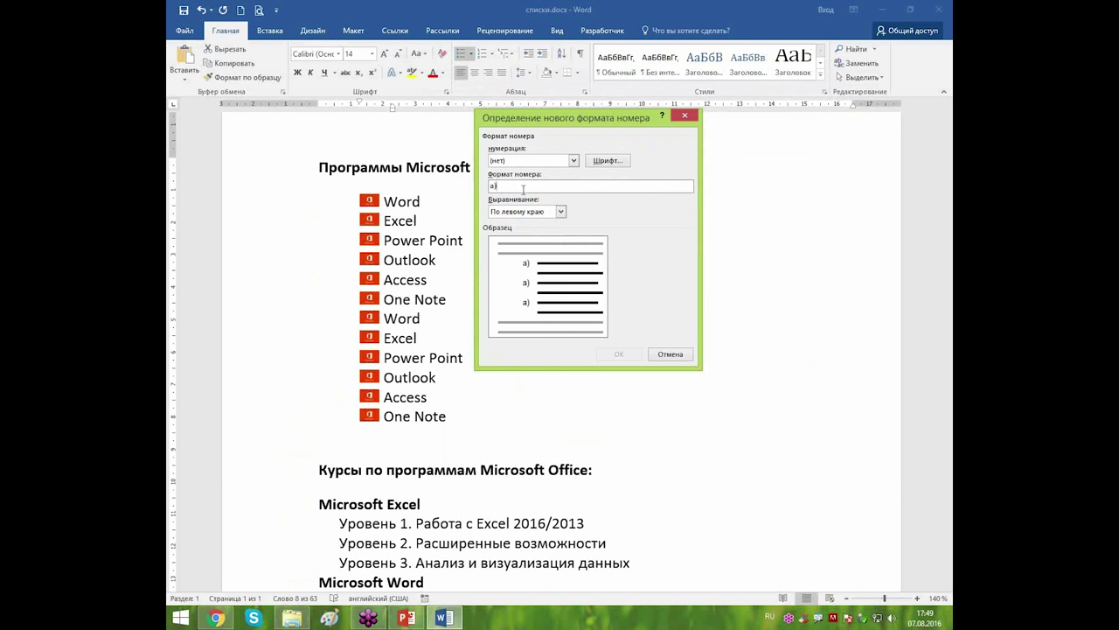
# Clear the number format, choose the "а, б, в, …" numbering again, add a closing parenthesis after the letter and apply it.
pyautogui.press('BackSpace')
pyautogui.press('BackSpace')
pyautogui.click(573, 161)
pyautogui.scroll(-2, 573, 201)
pyautogui.click(524, 216)
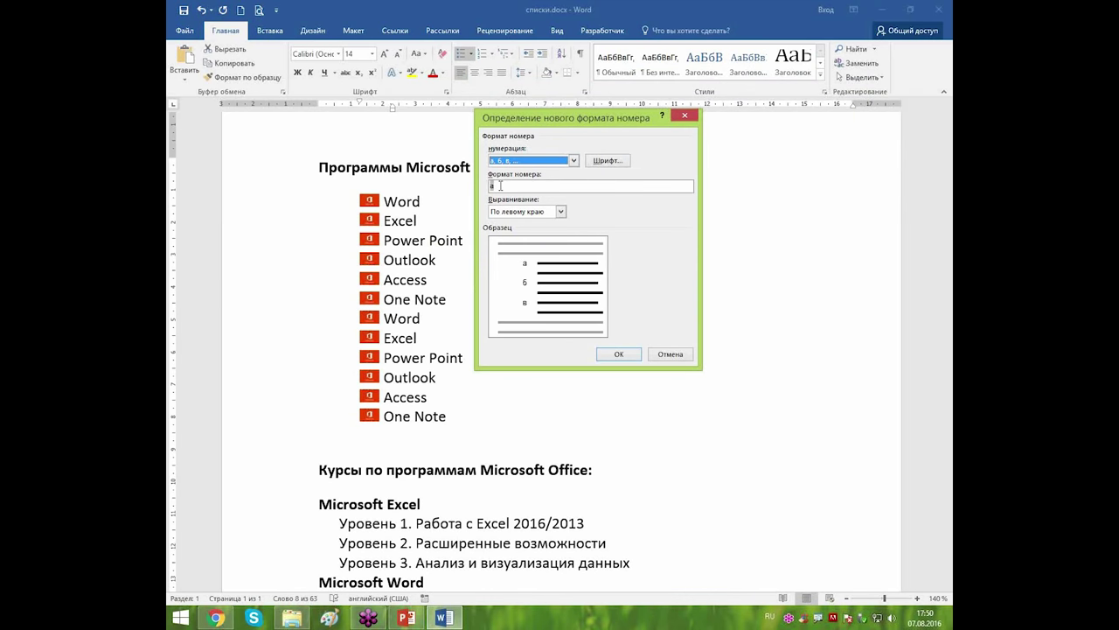
pyautogui.click(500, 185)
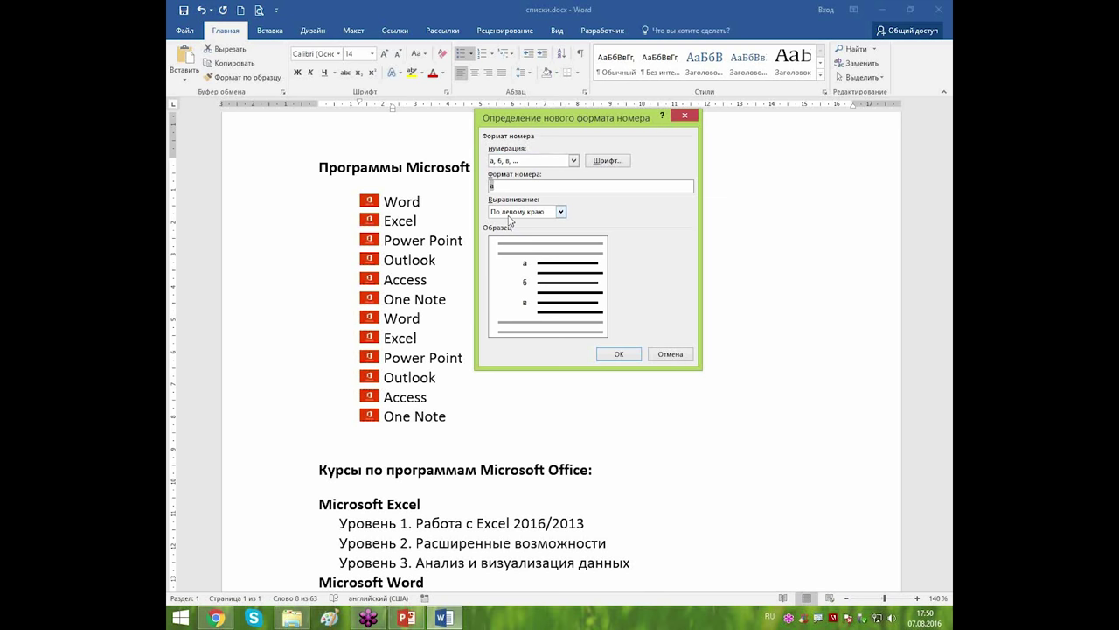
pyautogui.write(')')
pyautogui.click(623, 356)
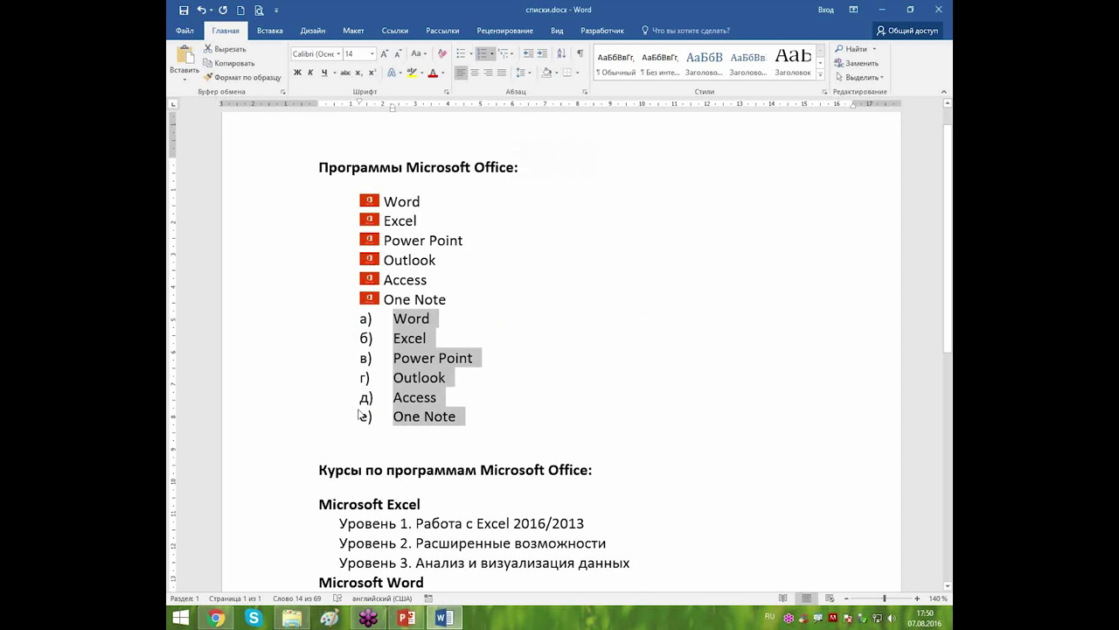
# Insert an empty item after Power Point in the lettered list, and undo the insertion.
pyautogui.click(476, 434)
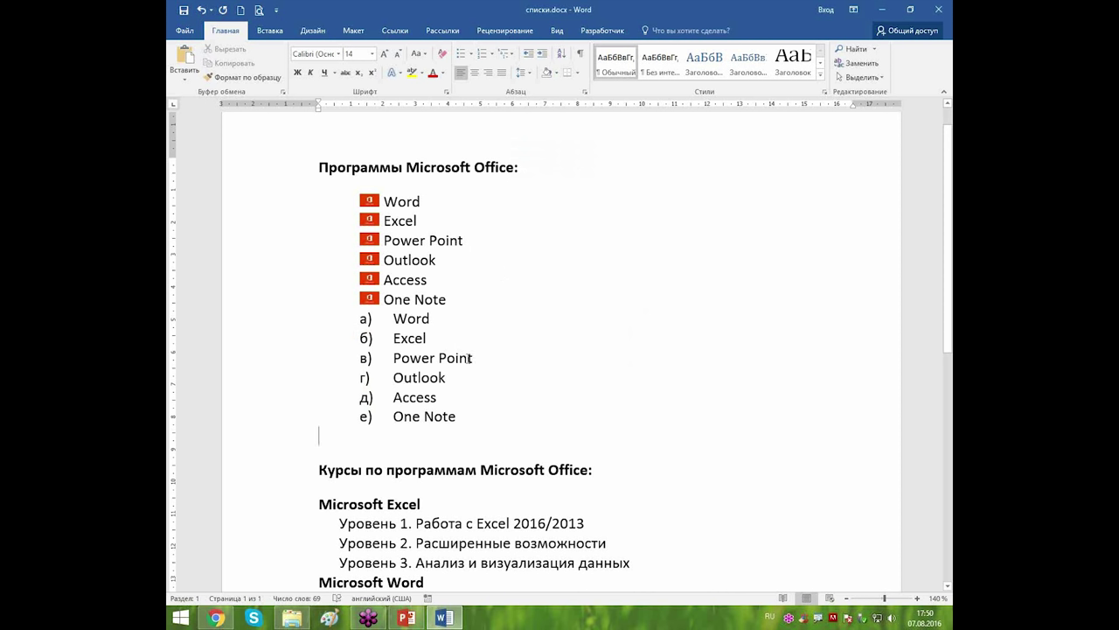
pyautogui.click(482, 357)
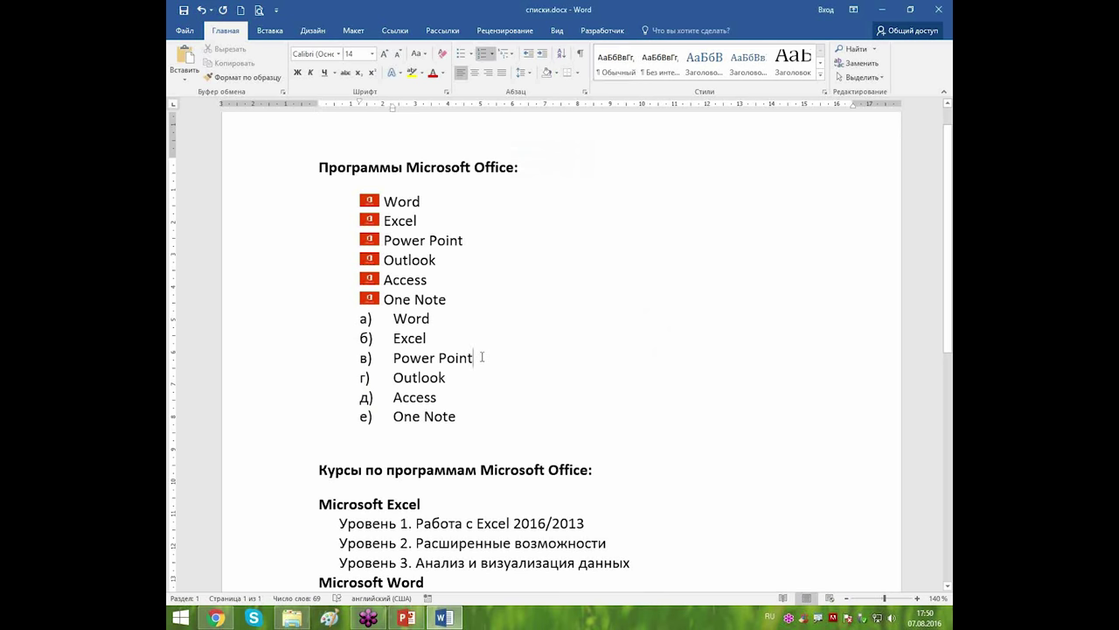
pyautogui.press('Return')
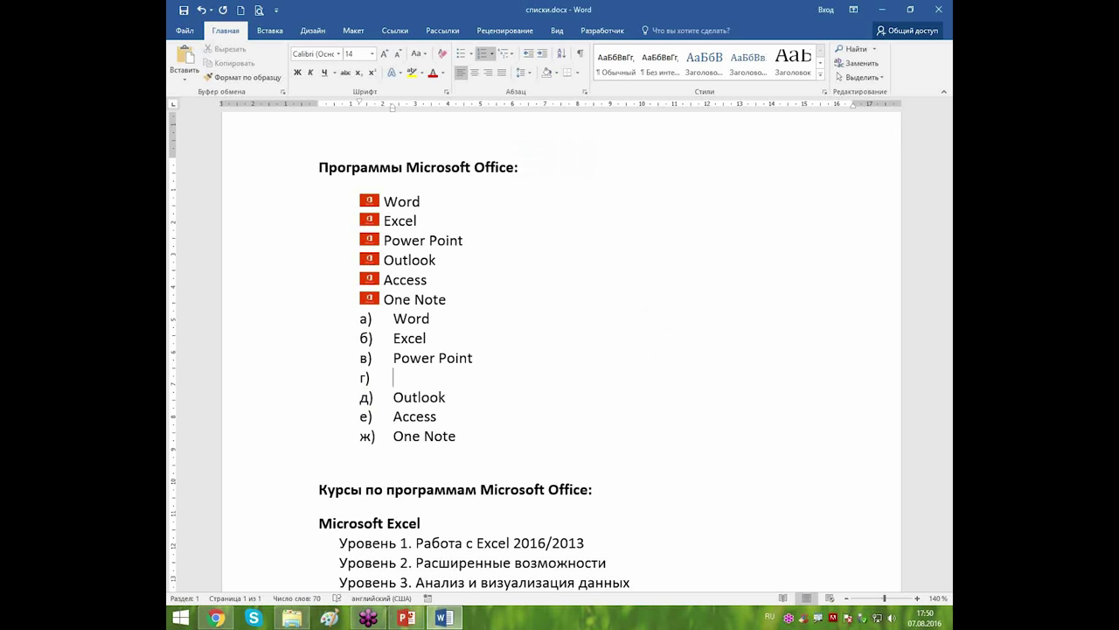
pyautogui.hotkey('ctrl', 'z')
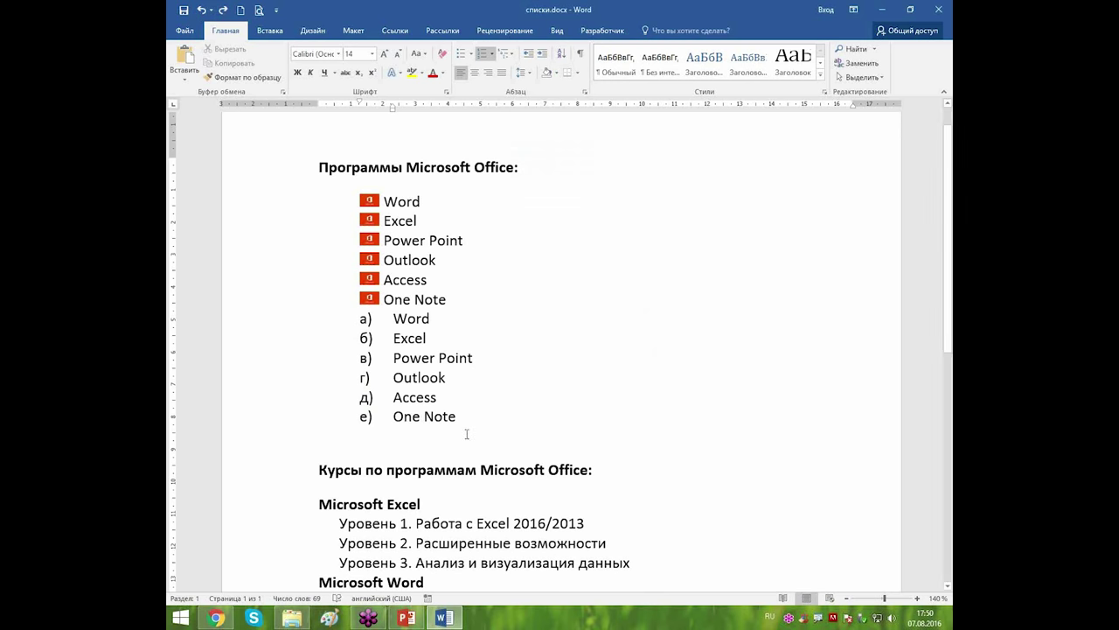
# Below the lettered list, enter two manually lettered lines: "А) пршщп" and "Б) двпо авшщп ващ".
pyautogui.click(338, 437)
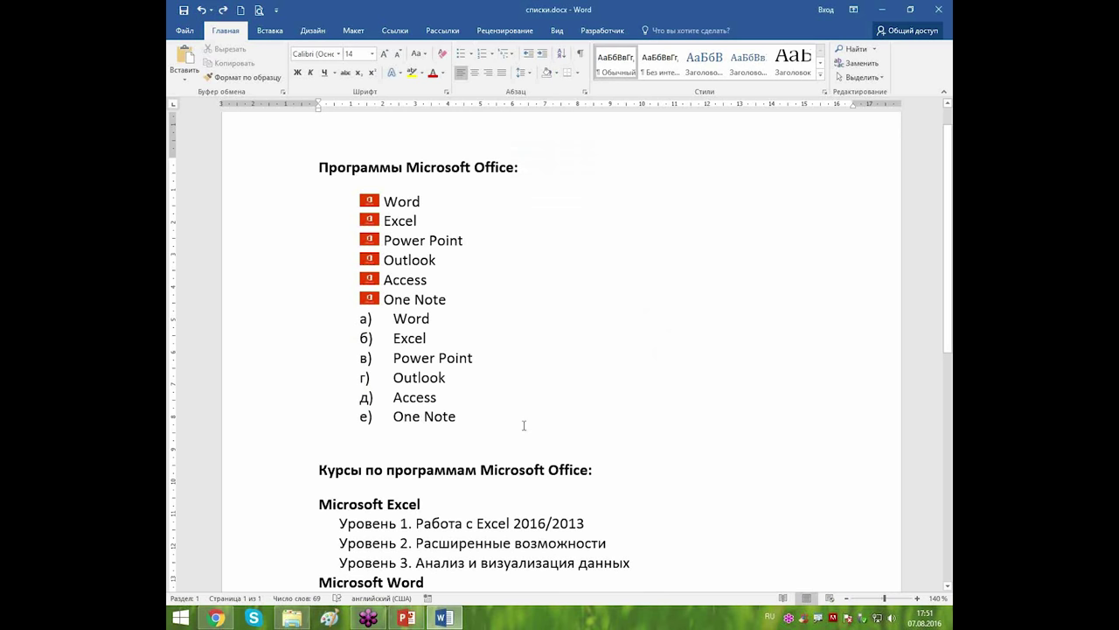
pyautogui.write('а)')
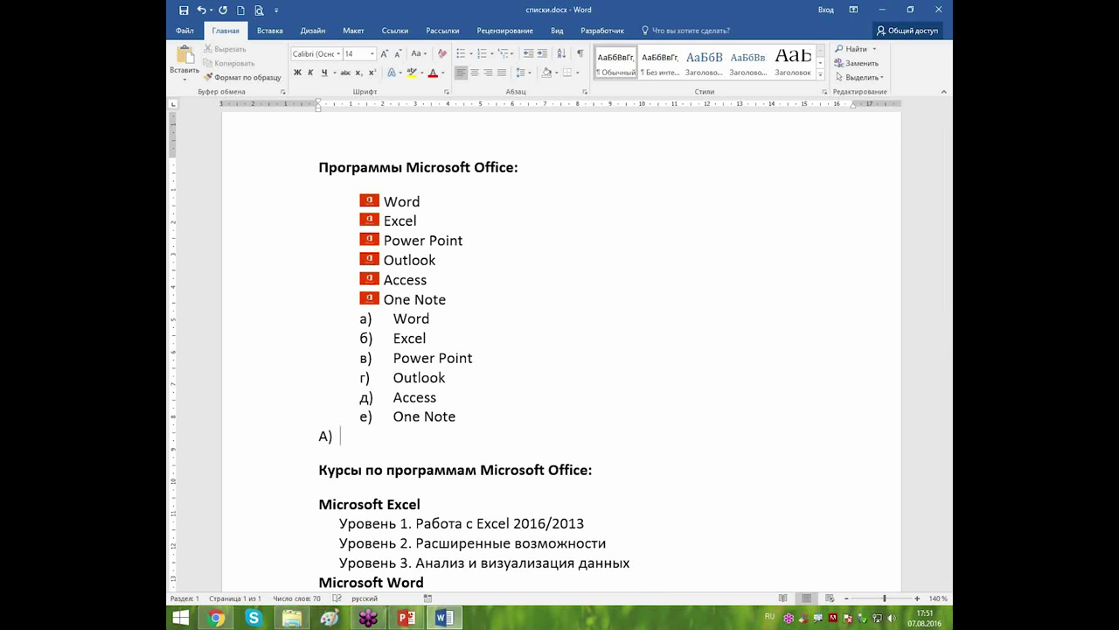
pyautogui.write(' пршщп')
pyautogui.press('Return')
pyautogui.write('Б) двпо')
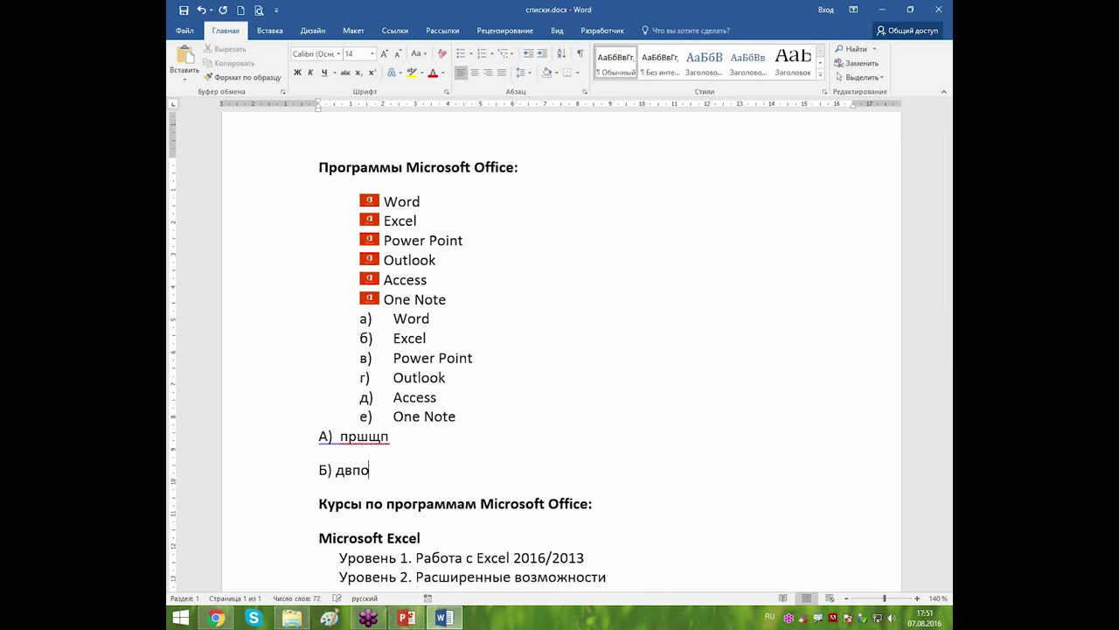
pyautogui.write(' авшщп ващ')
pyautogui.press('Return')
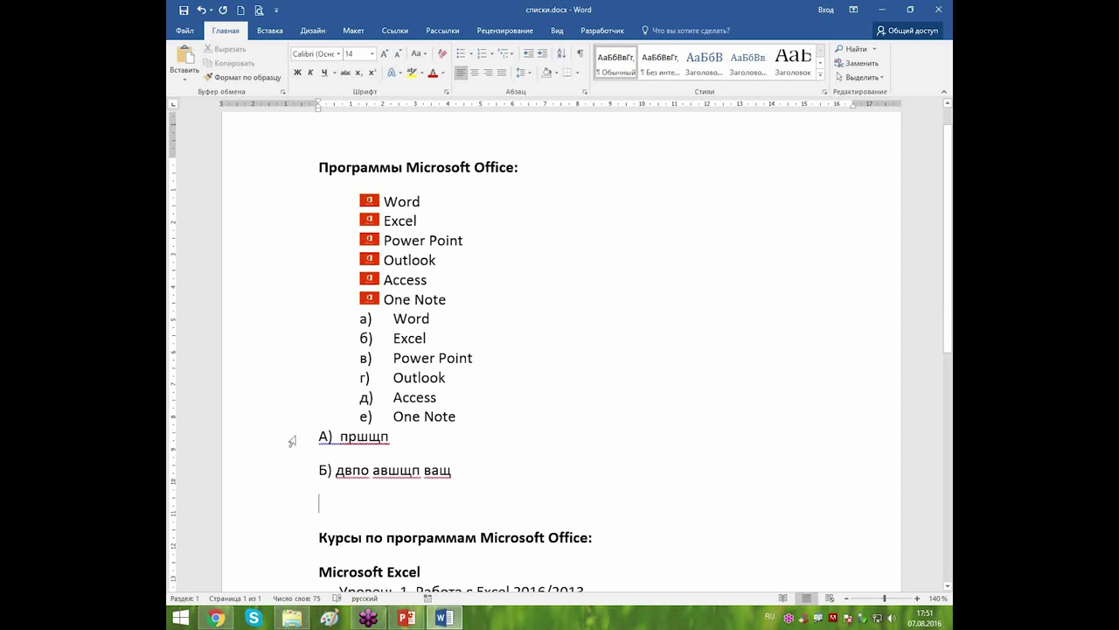
# Set the spacing after the manually lettered lines to 0 пт and their line spacing to Одинарный.
pyautogui.moveTo(292, 441); pyautogui.dragTo(303, 502)
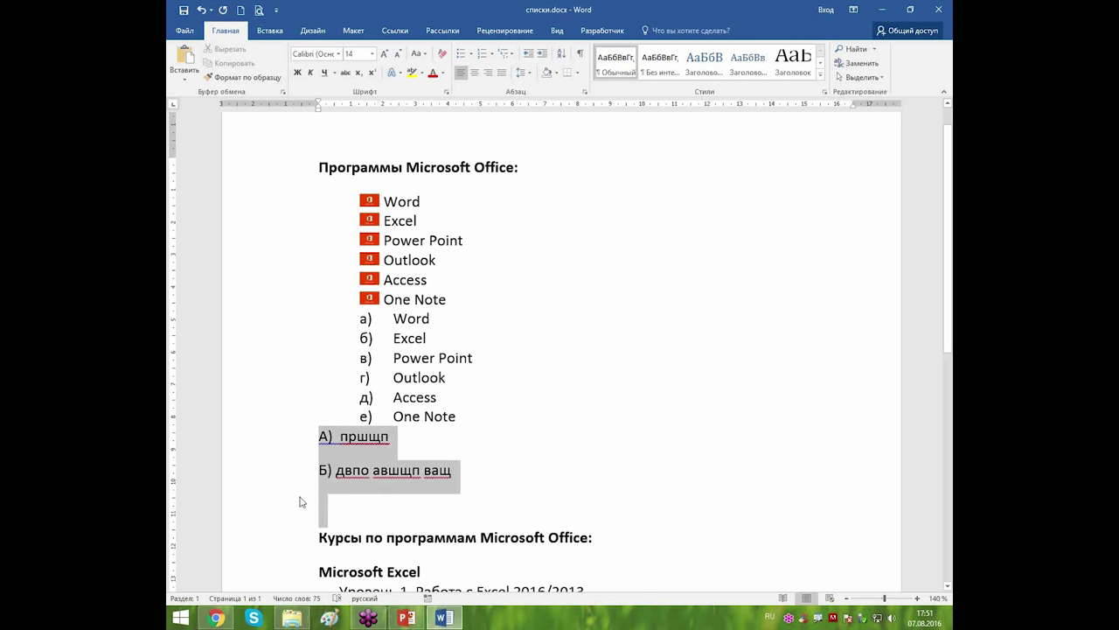
pyautogui.rightClick(539, 234)
pyautogui.click(515, 301)
pyautogui.click(511, 330)
pyautogui.click(512, 329)
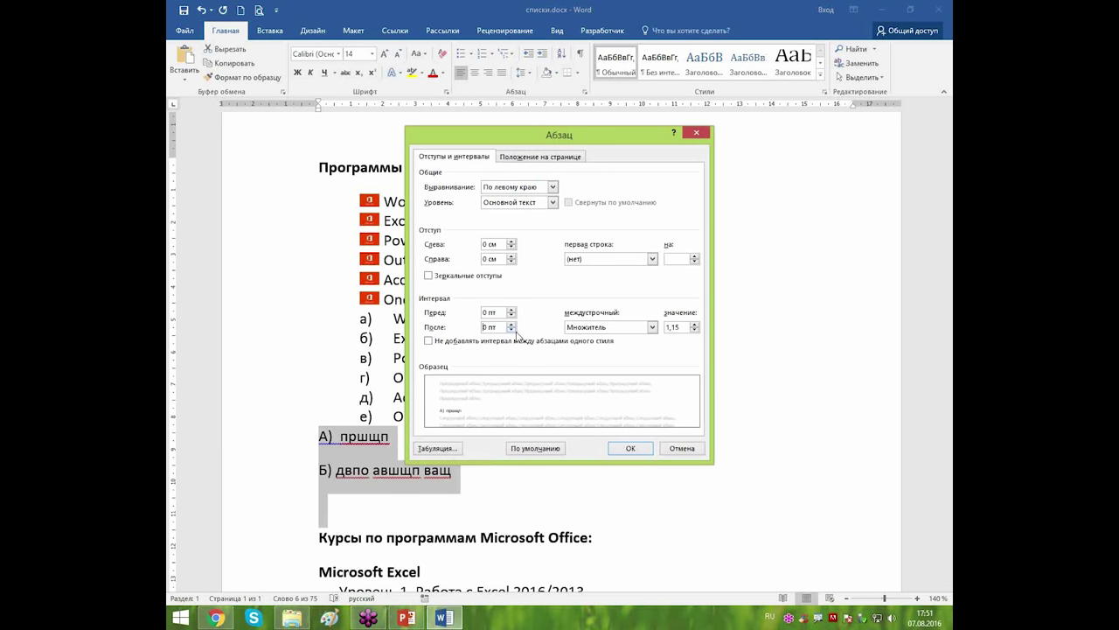
pyautogui.click(651, 327)
pyautogui.click(630, 339)
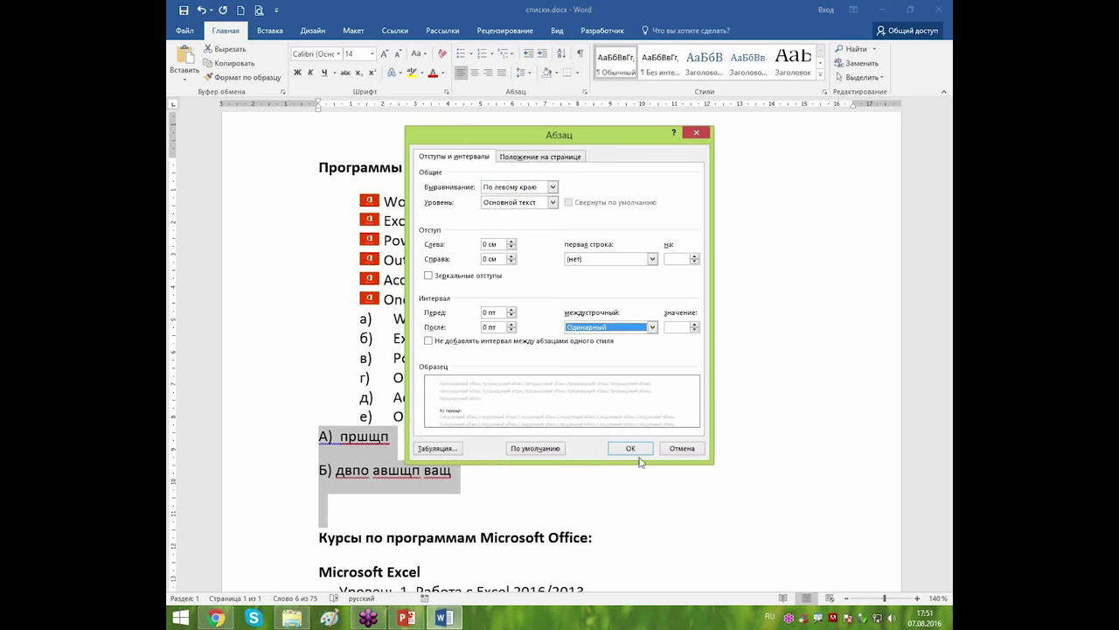
pyautogui.click(633, 447)
pyautogui.click(326, 472)
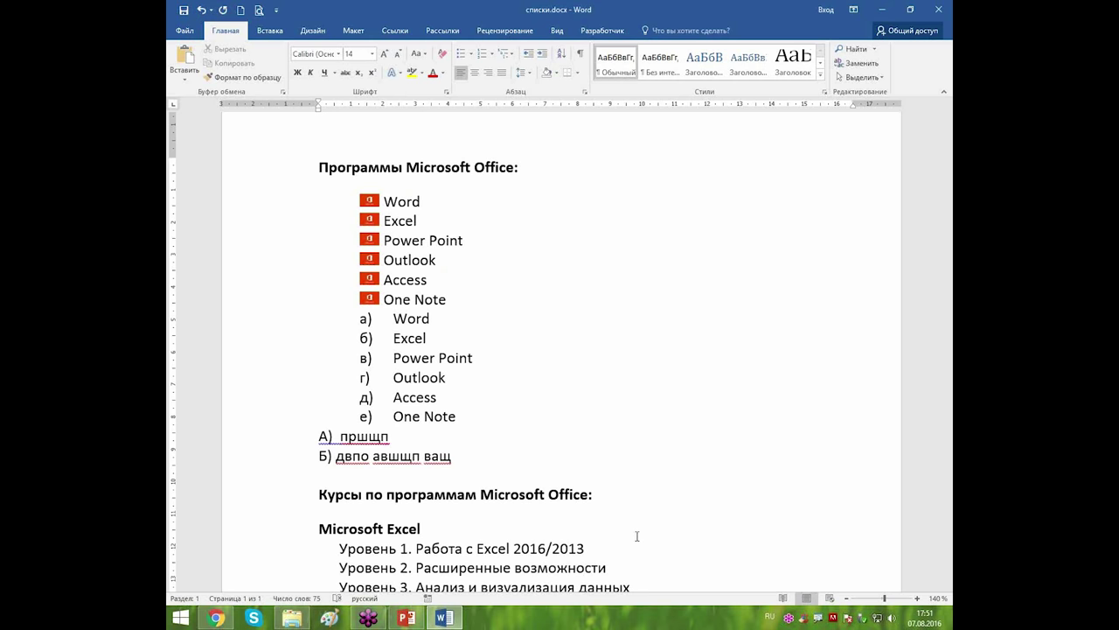
pyautogui.hotkey('ctrl', 'a')
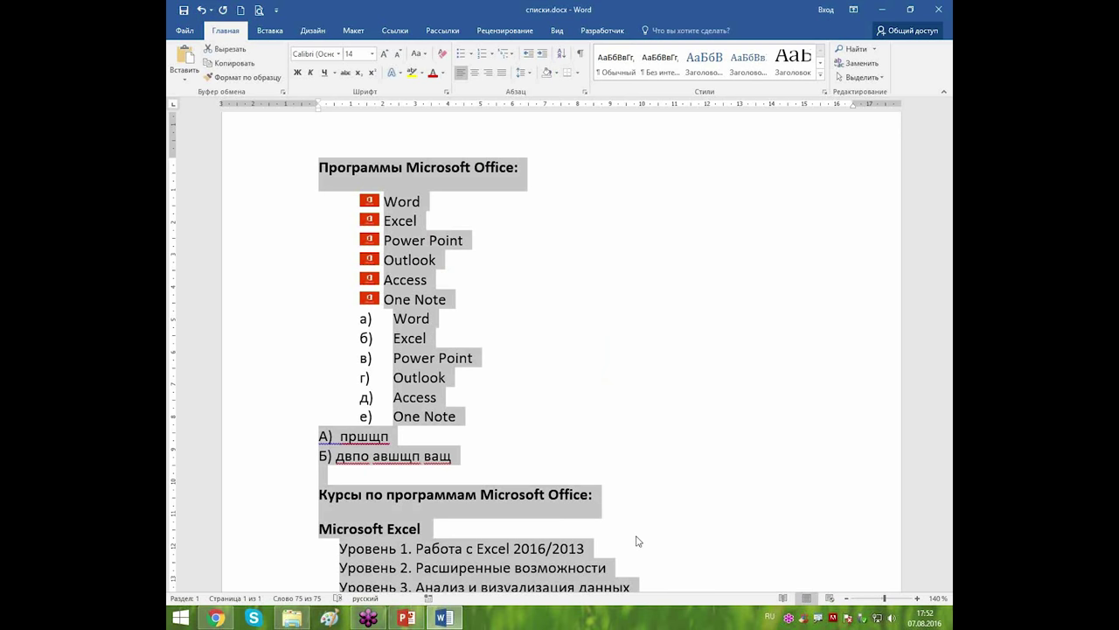
pyautogui.click(540, 450)
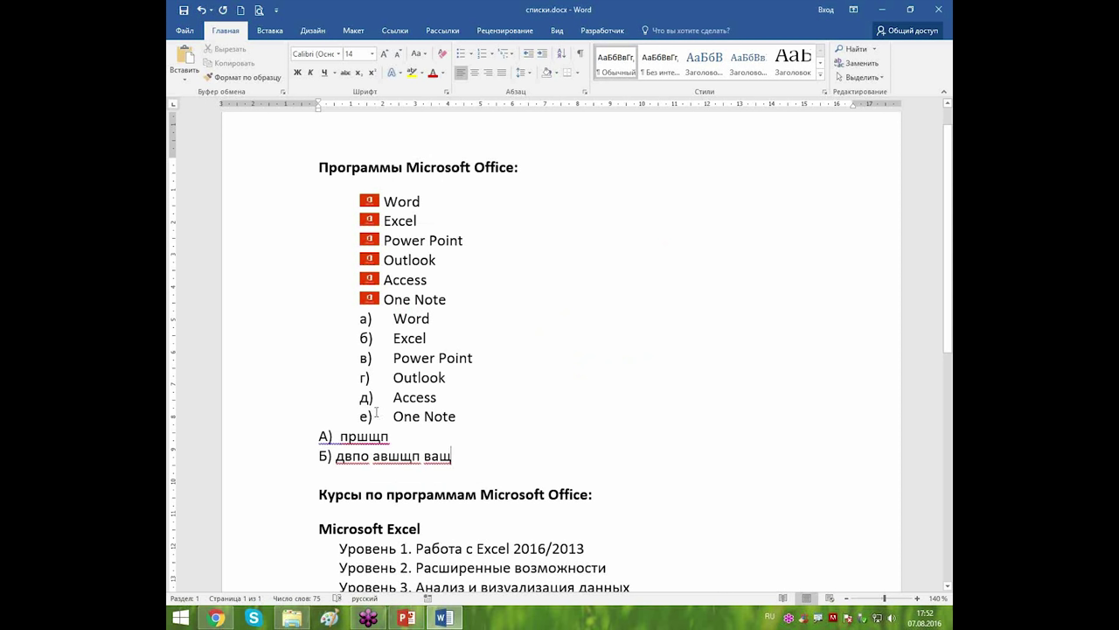
# Apply a new number format with "первый, второй, …" numbering and a closing parenthesis to the two manually lettered lines.
pyautogui.moveTo(289, 441)
pyautogui.mouseDown()
pyautogui.moveTo(287, 469)
pyautogui.moveTo(287, 459)
pyautogui.mouseUp()
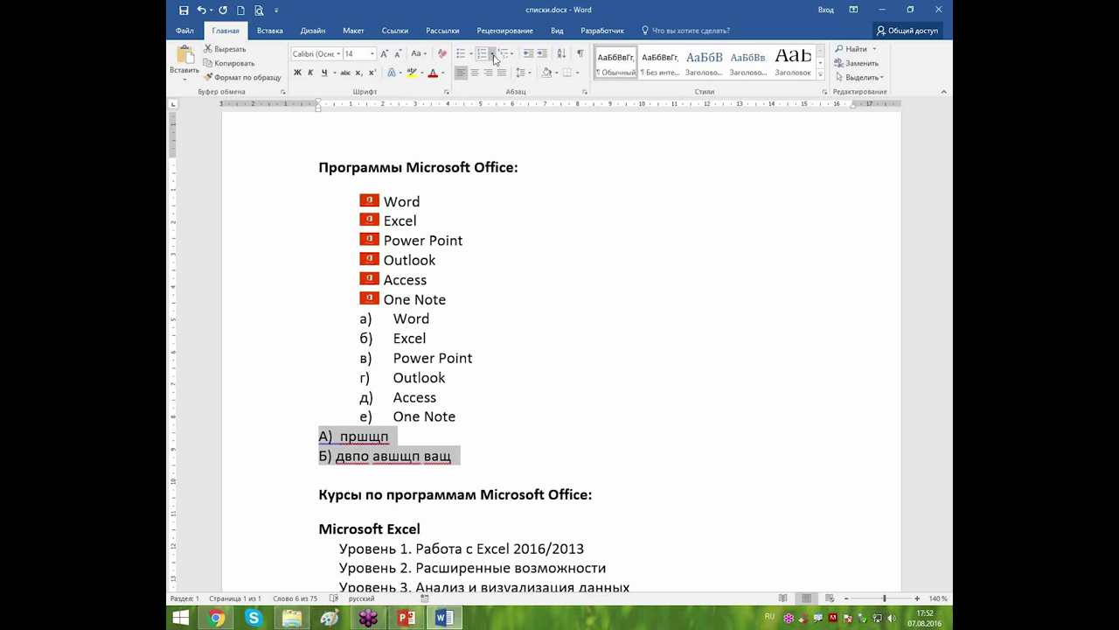
pyautogui.click(493, 54)
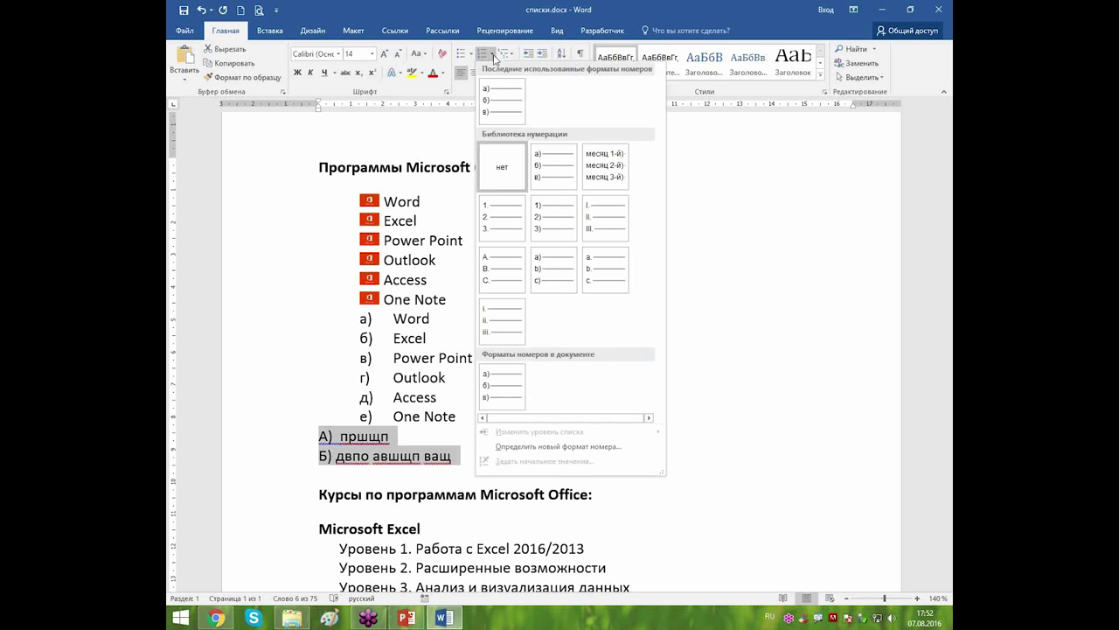
pyautogui.click(567, 447)
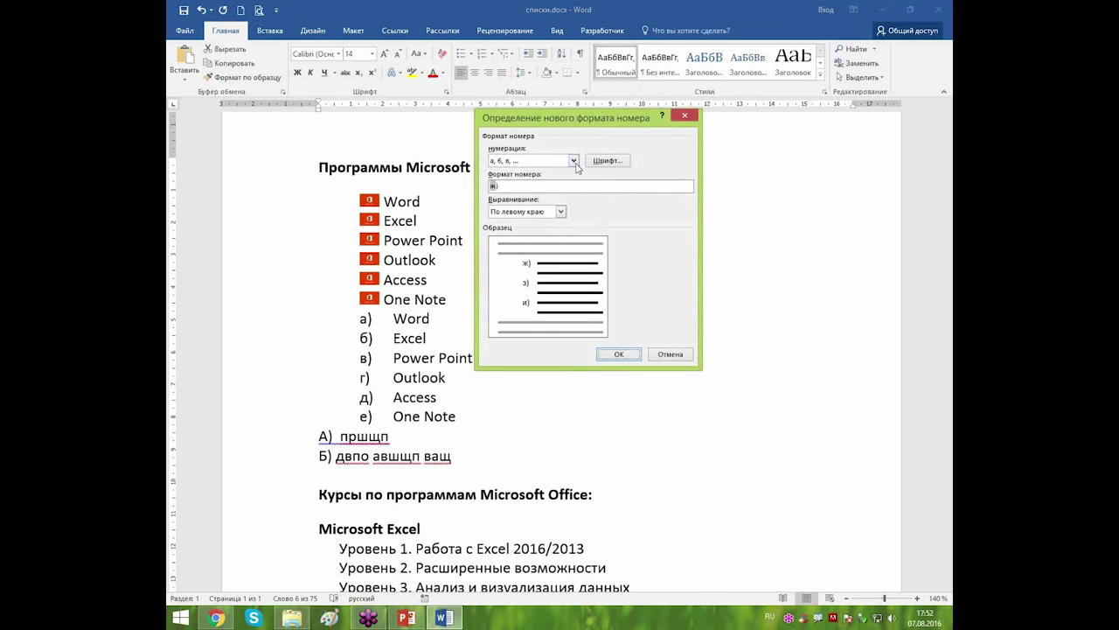
pyautogui.click(574, 161)
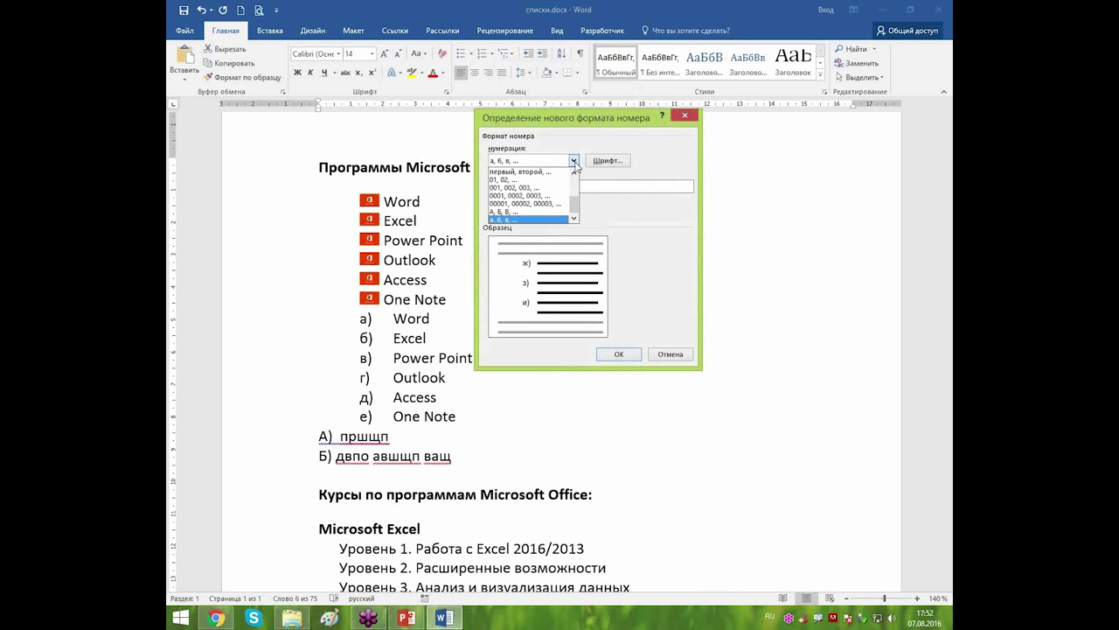
pyautogui.scroll(2, 574, 208)
pyautogui.scroll(-1, 575, 208)
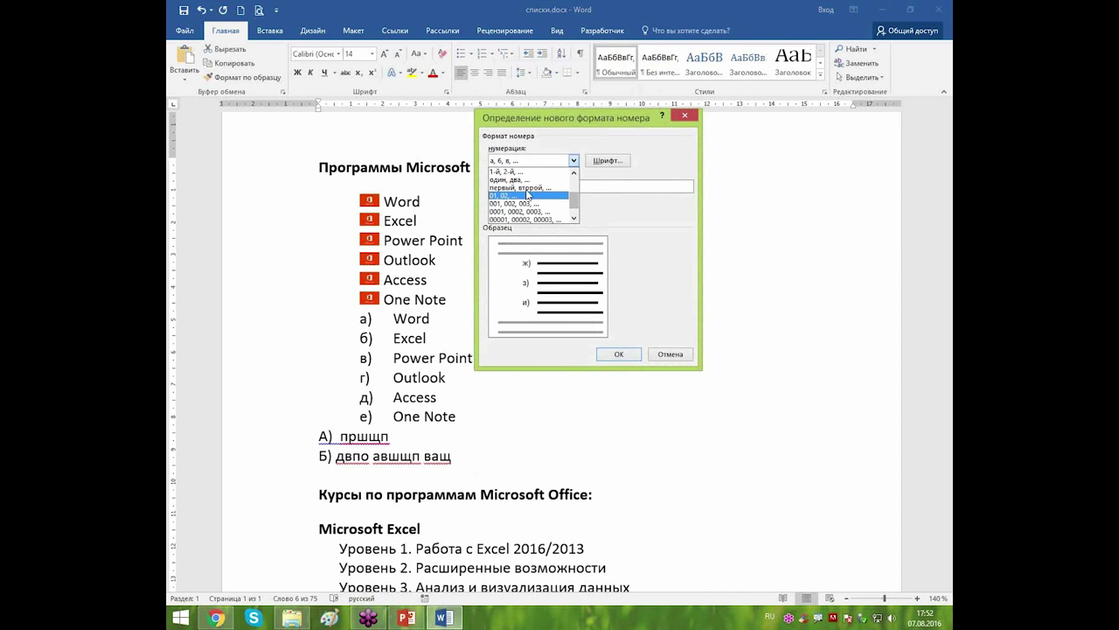
pyautogui.click(523, 188)
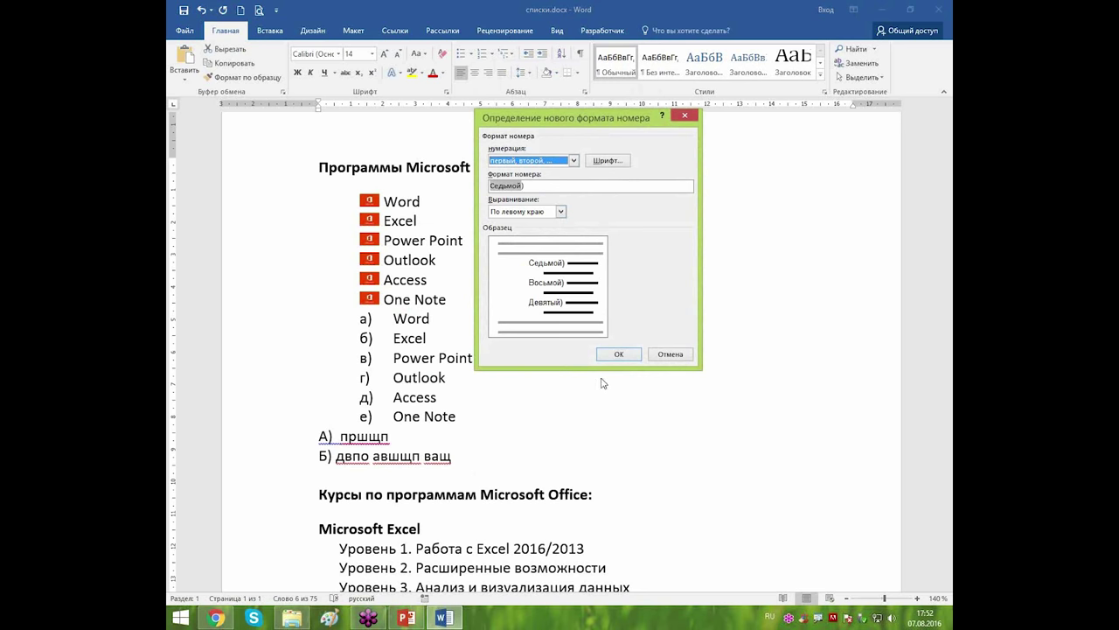
pyautogui.click(618, 354)
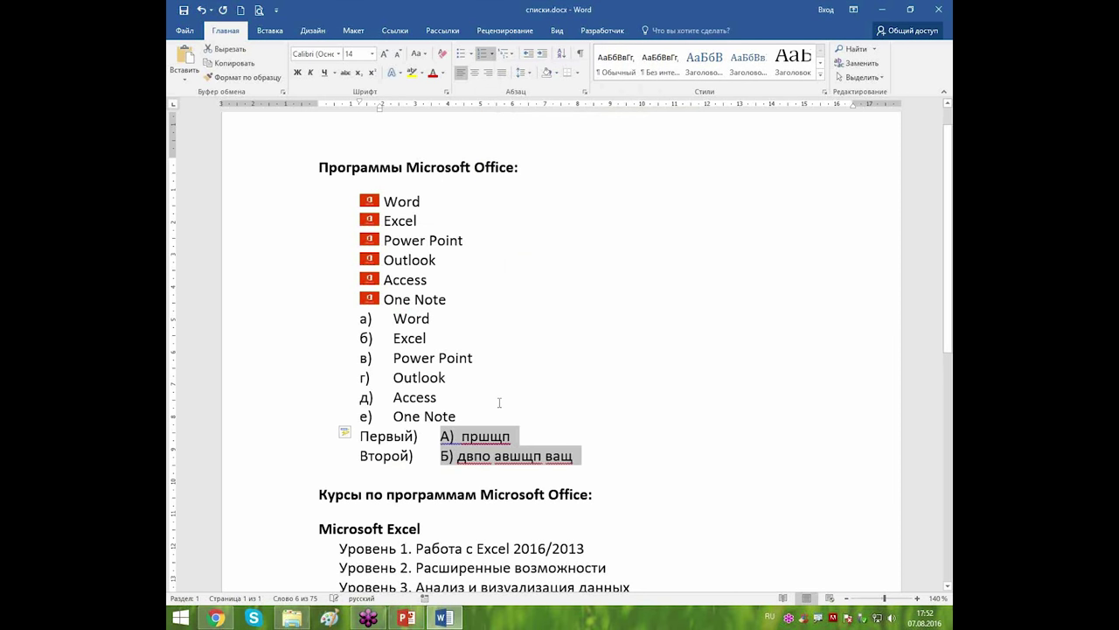
# Make the two manually lettered lines continue the numbering of the lettered list above them.
pyautogui.click(348, 432)
pyautogui.click(363, 447)
pyautogui.click(600, 396)
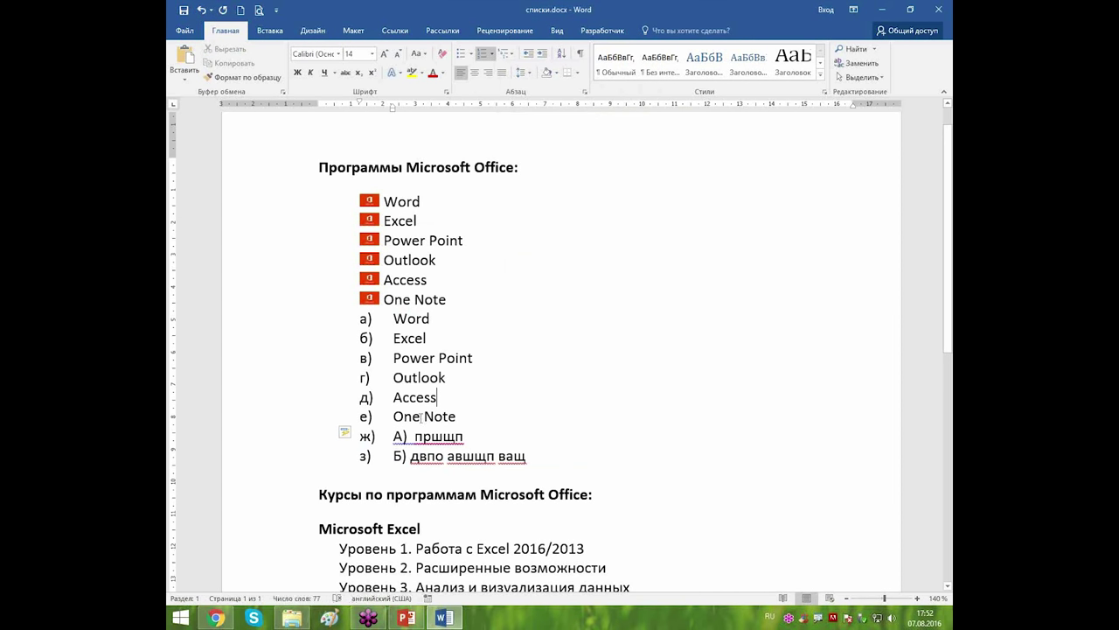
# Undo the numbering continuation and remove the typed "А)" and "Б)" prefixes from the two lines numbered Первый) and Второй).
pyautogui.click(204, 11)
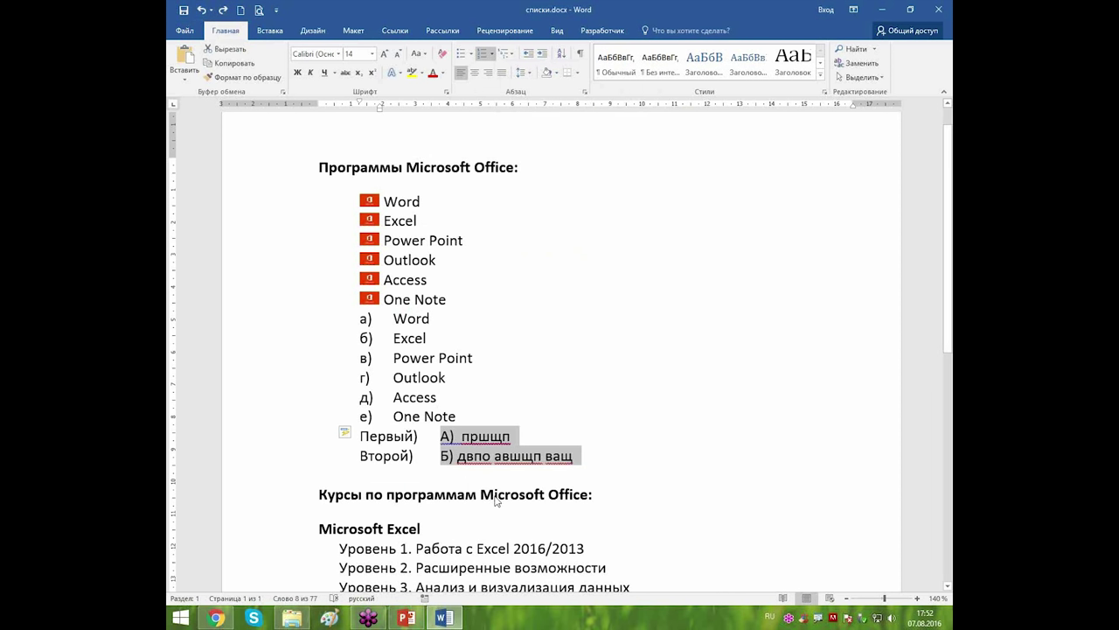
pyautogui.click(597, 439)
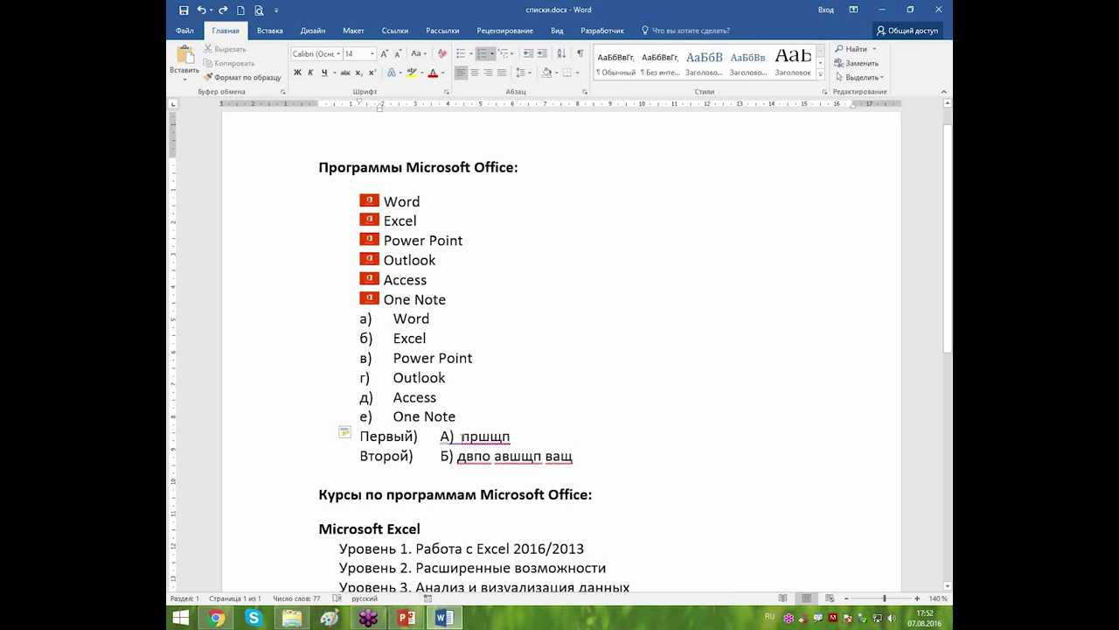
pyautogui.click(460, 436)
pyautogui.press('BackSpace')
pyautogui.press('BackSpace')
pyautogui.press('BackSpace')
pyautogui.click(457, 456)
pyautogui.press('BackSpace')
pyautogui.press('BackSpace')
pyautogui.press('BackSpace')
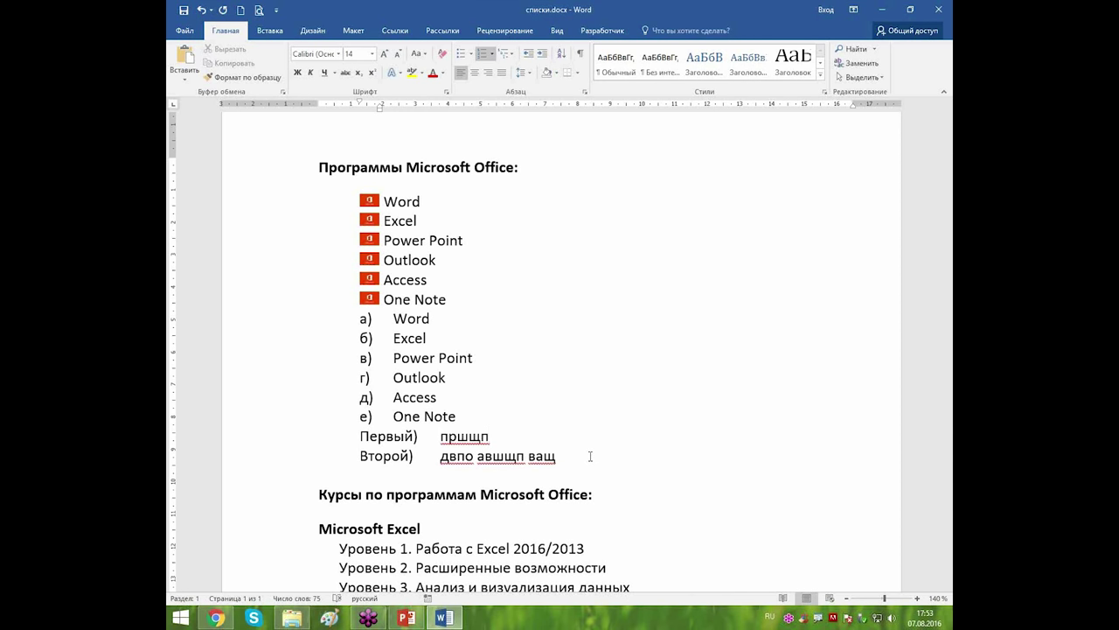
# Delete the two lines numbered Первый) and Второй) below the lettered list.
pyautogui.scroll(-3, 525, 324)
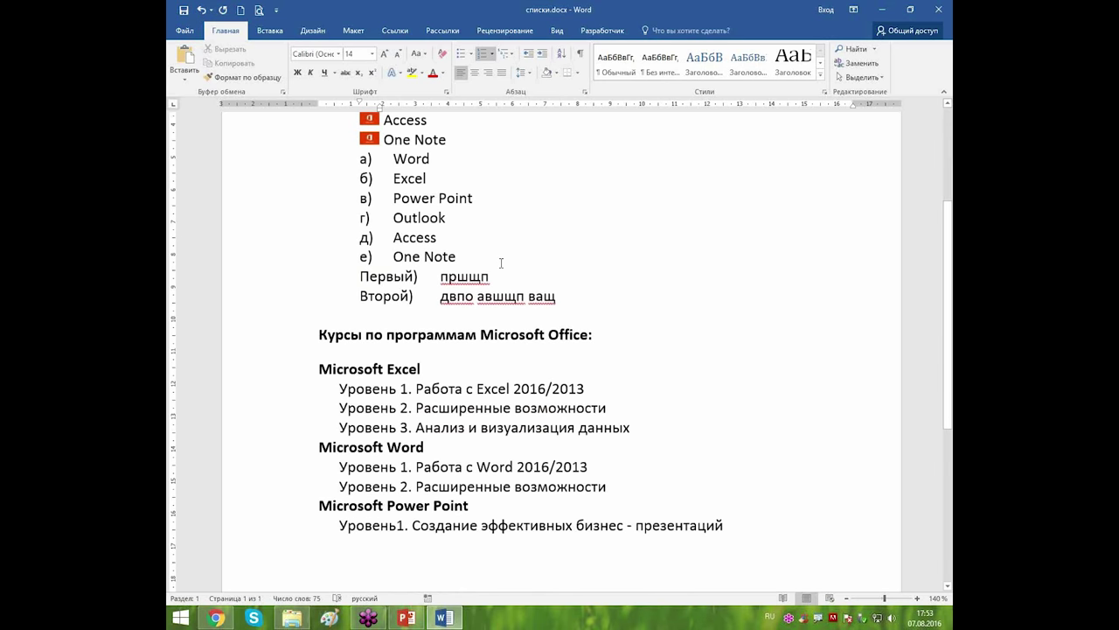
pyautogui.moveTo(285, 283); pyautogui.dragTo(285, 295)
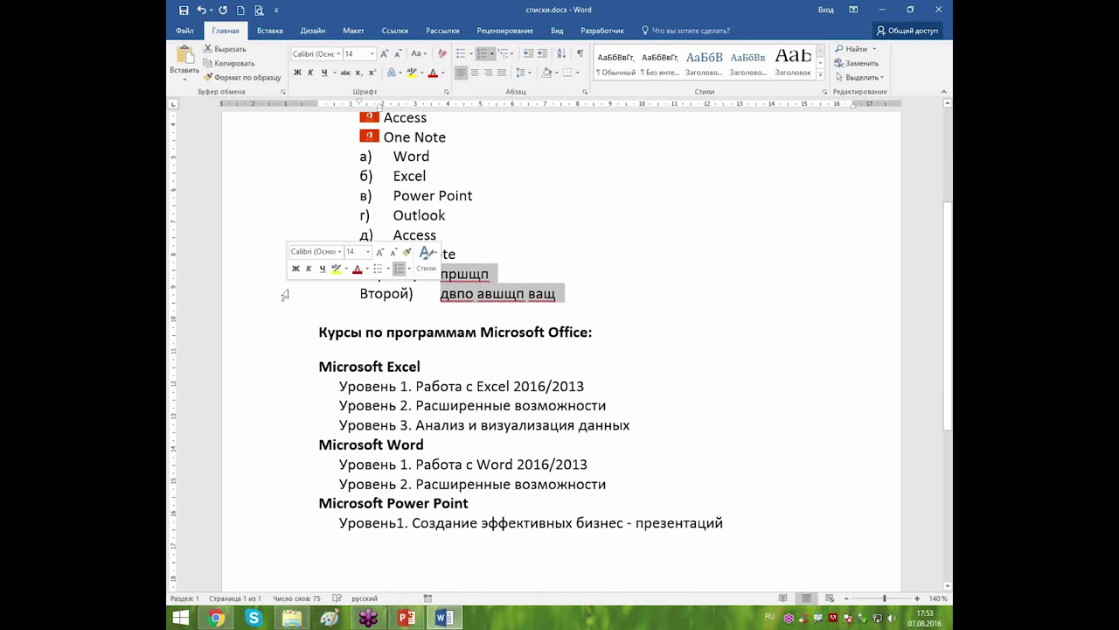
pyautogui.press('Delete')
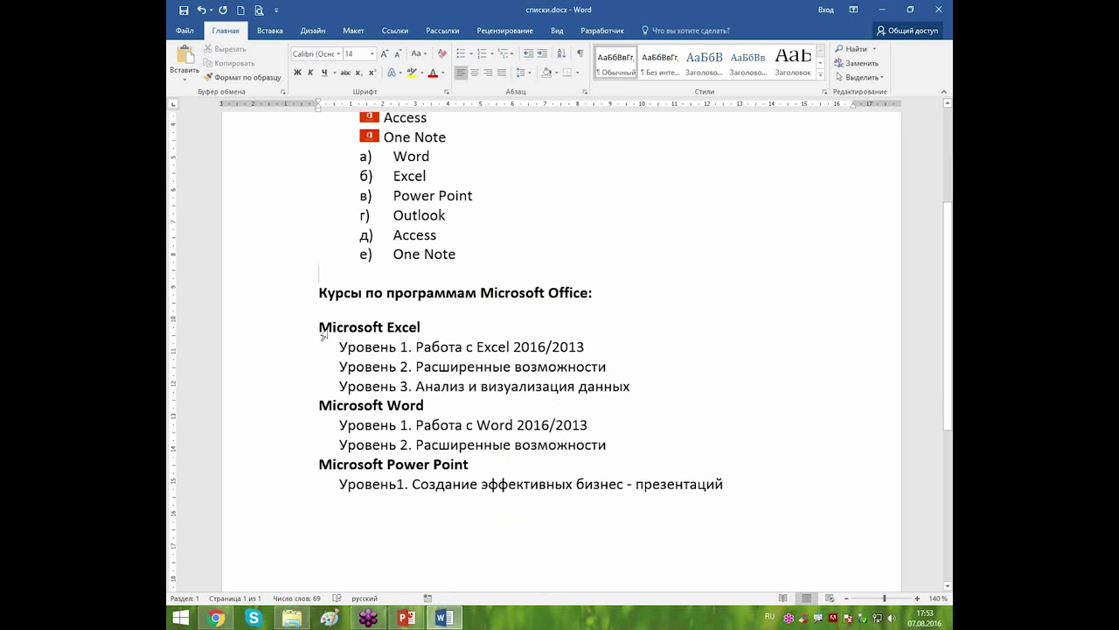
pyautogui.moveTo(282, 330); pyautogui.dragTo(269, 479)
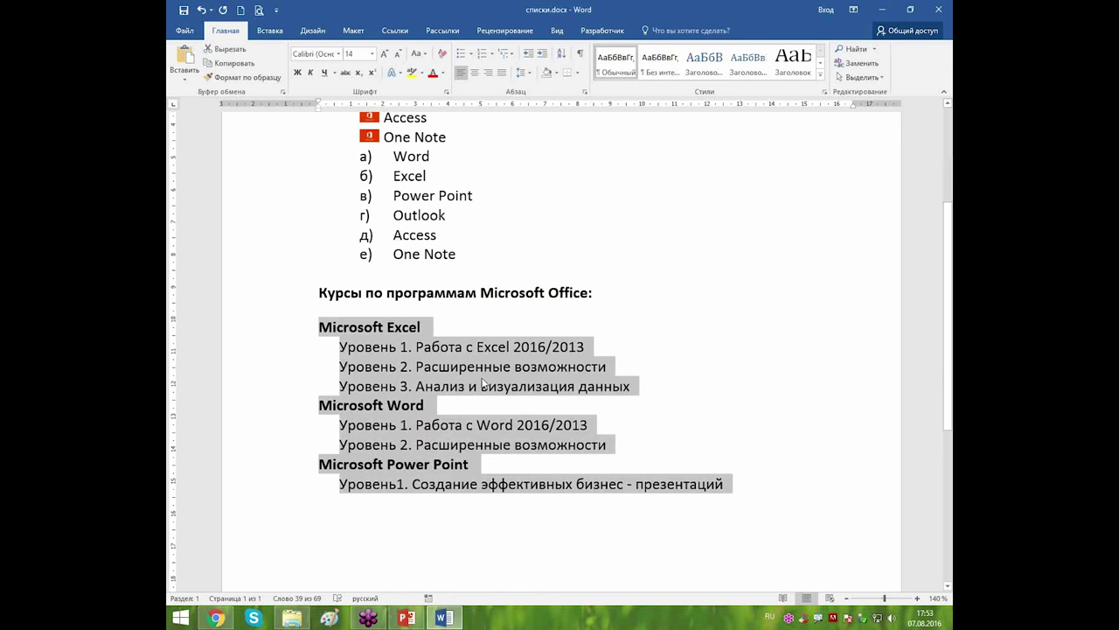
pyautogui.click(471, 342)
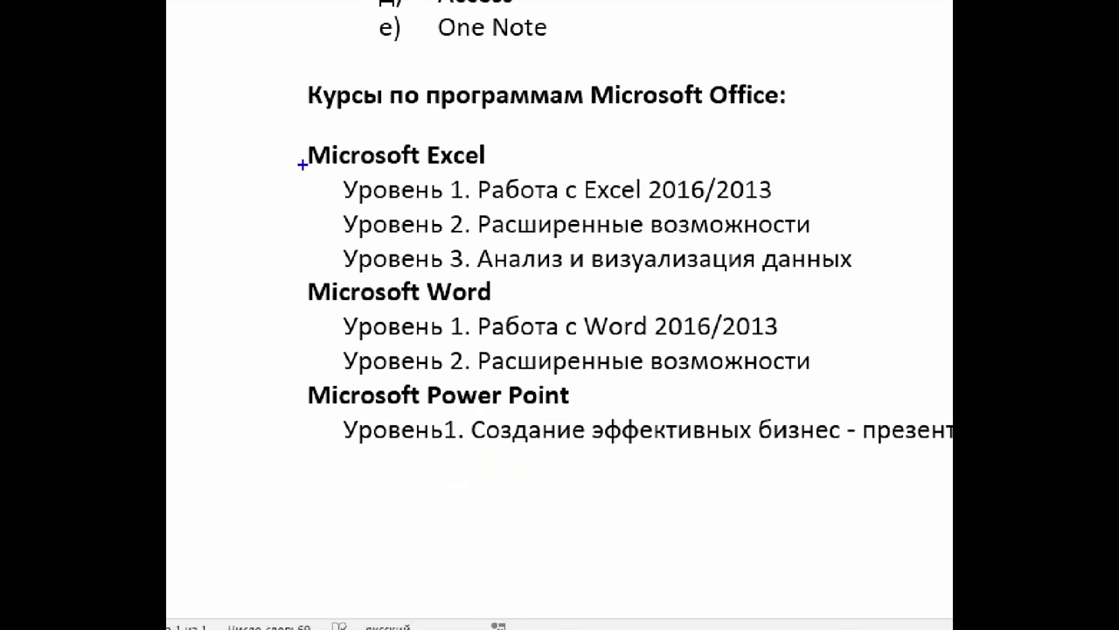
pyautogui.moveTo(300, 129); pyautogui.dragTo(508, 169)
pyautogui.moveTo(289, 270)
pyautogui.mouseDown()
pyautogui.moveTo(419, 303)
pyautogui.moveTo(534, 308)
pyautogui.mouseUp()
pyautogui.moveTo(298, 370)
pyautogui.mouseDown()
pyautogui.moveTo(477, 401)
pyautogui.moveTo(597, 405)
pyautogui.mouseUp()
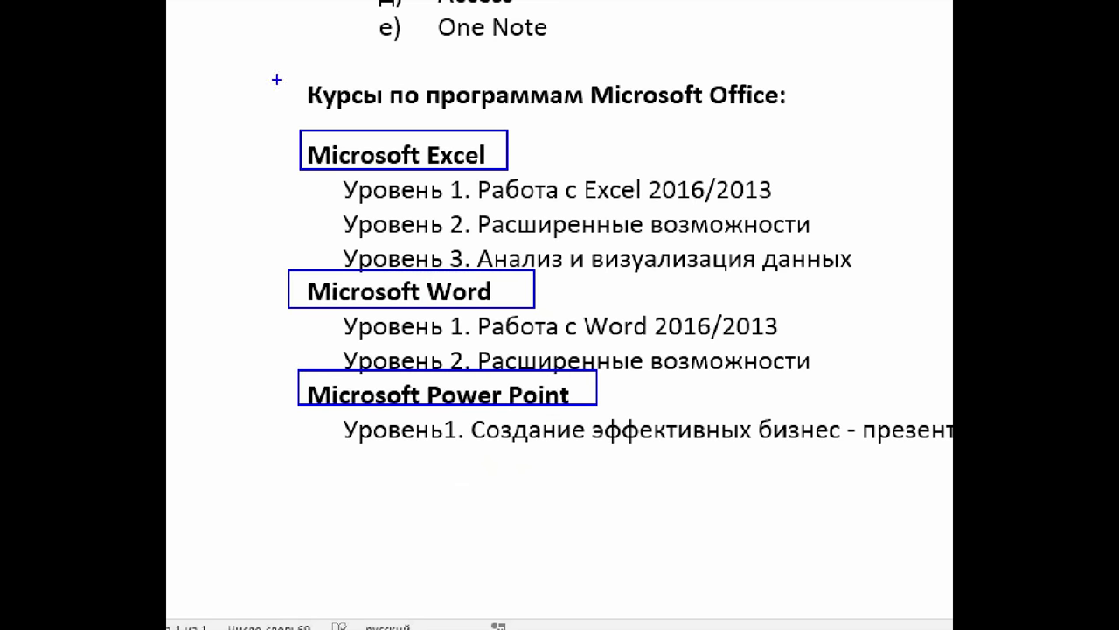
pyautogui.moveTo(283, 102); pyautogui.dragTo(283, 493)
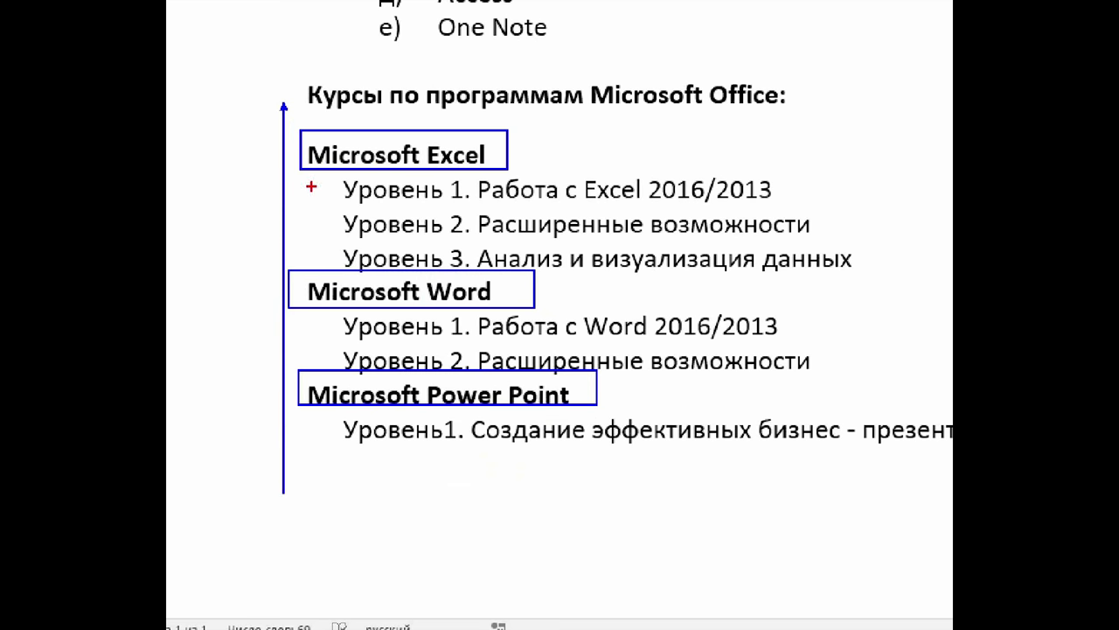
pyautogui.moveTo(326, 172); pyautogui.dragTo(849, 270)
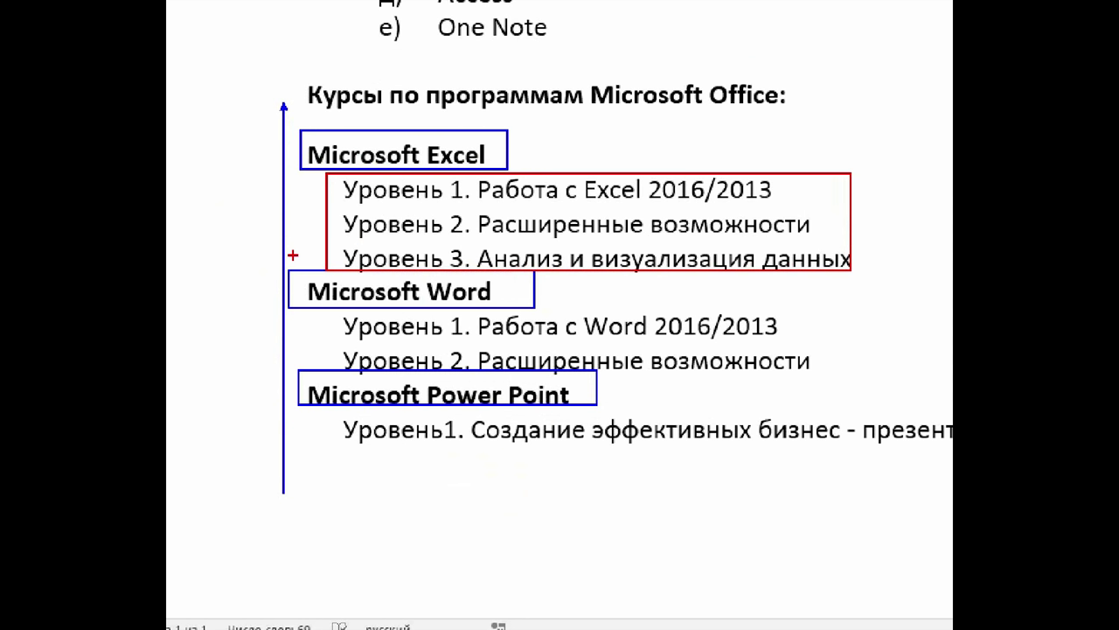
pyautogui.moveTo(320, 225); pyautogui.dragTo(277, 229)
pyautogui.moveTo(327, 341); pyautogui.dragTo(276, 337)
pyautogui.moveTo(328, 430); pyautogui.dragTo(278, 430)
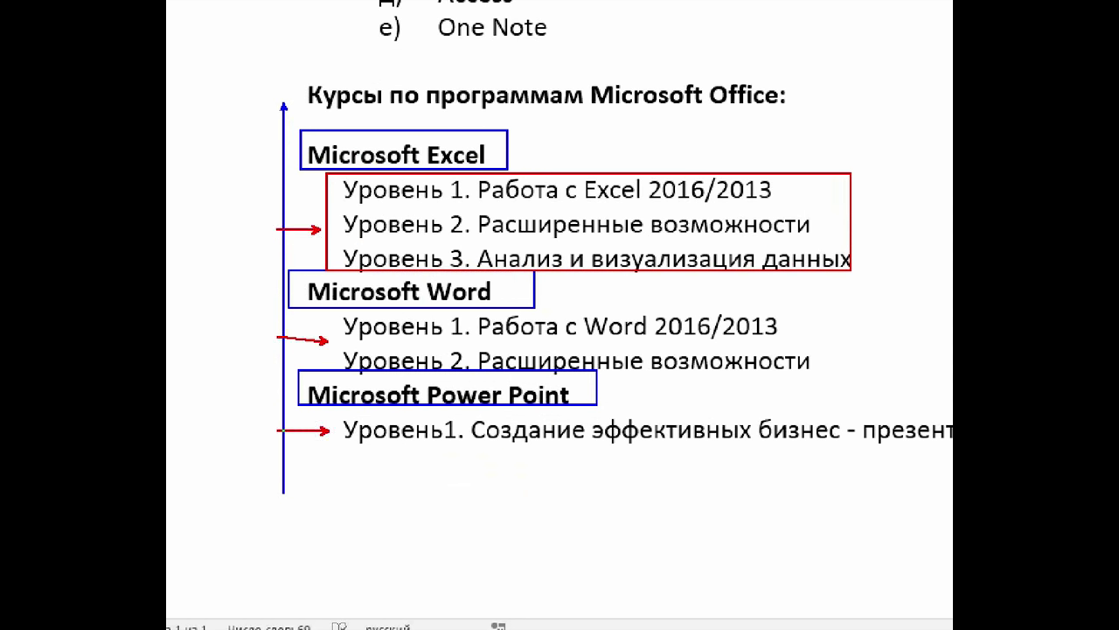
pyautogui.moveTo(330, 310); pyautogui.dragTo(825, 342)
pyautogui.hotkey('ctrl', 'z')
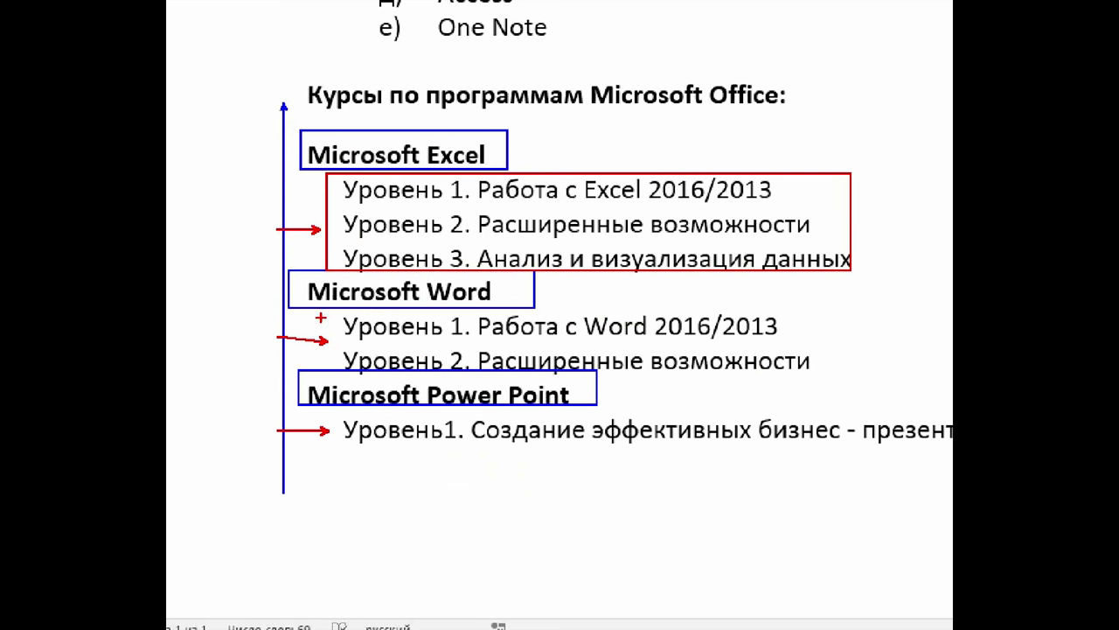
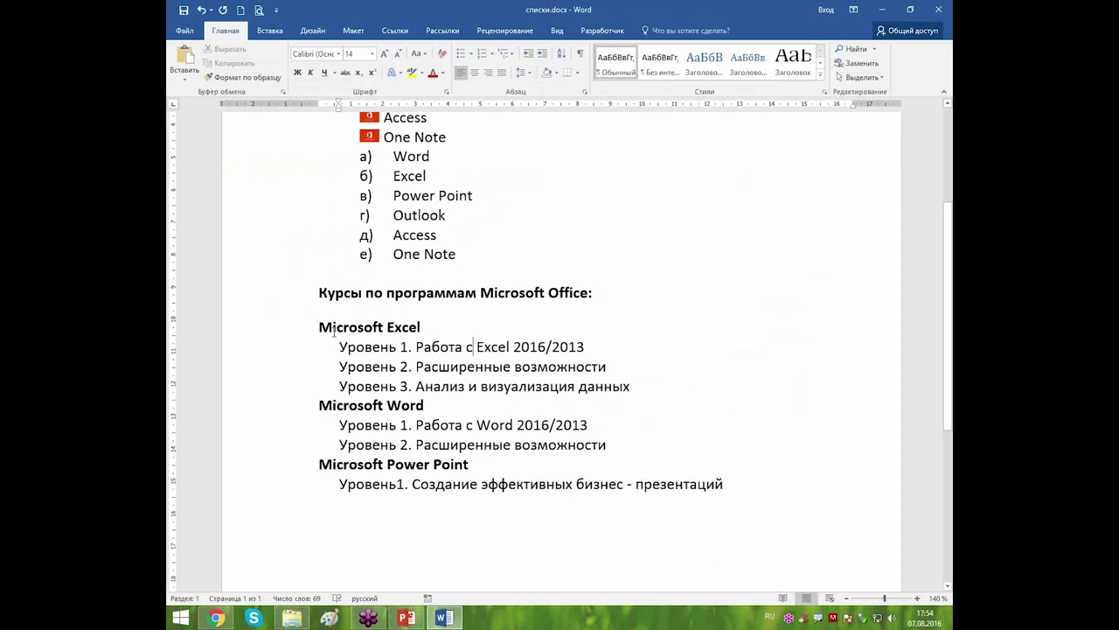
# Apply the "1., 1.1., 1.1.1." multilevel list to all lines from "Microsoft Excel" through the Power Point course line.
pyautogui.moveTo(322, 331); pyautogui.dragTo(273, 487)
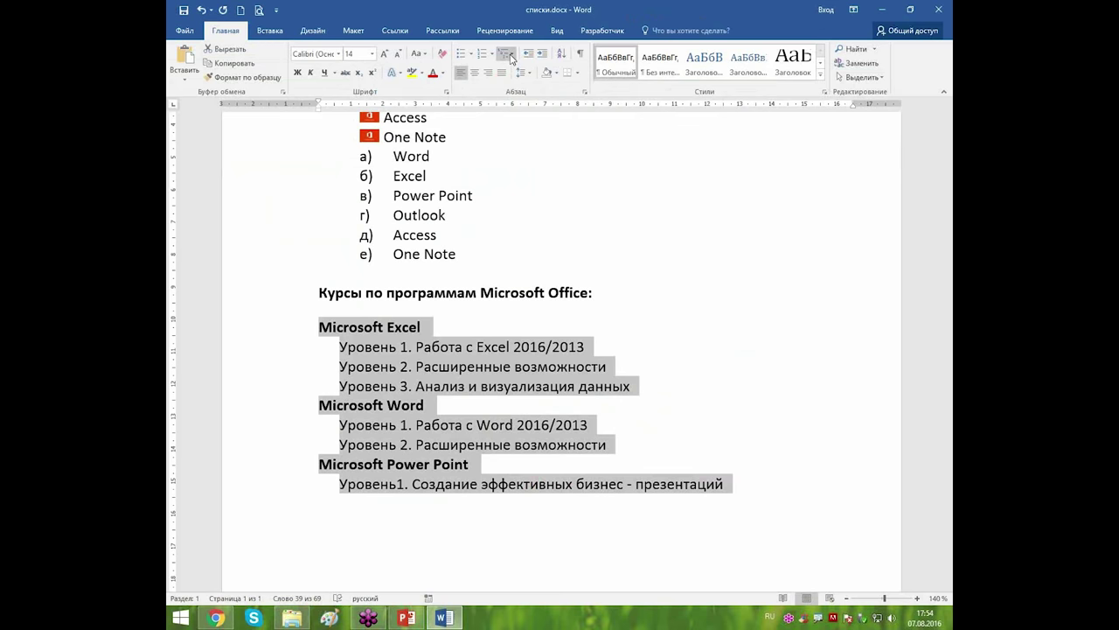
pyautogui.click(514, 55)
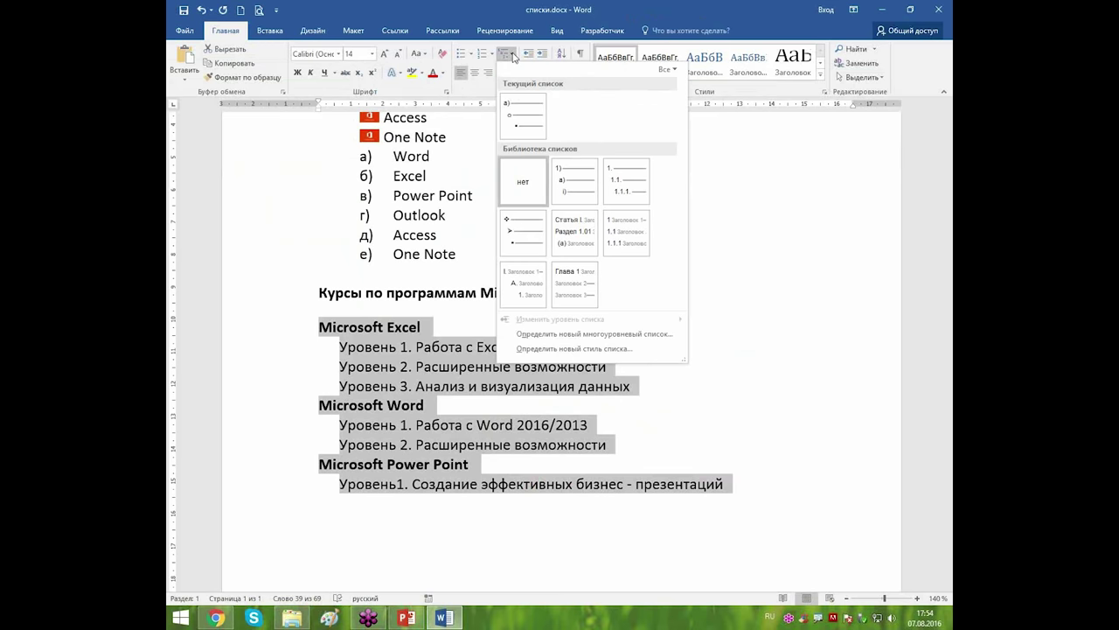
pyautogui.moveTo(631, 182)
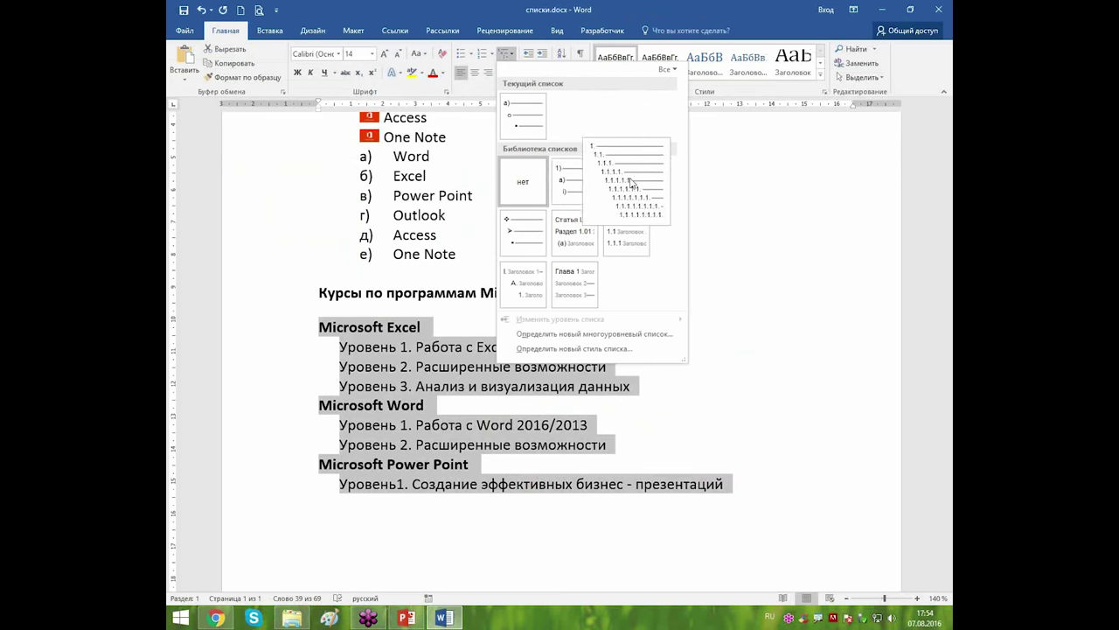
pyautogui.moveTo(527, 273)
pyautogui.moveTo(585, 241)
pyautogui.moveTo(626, 242)
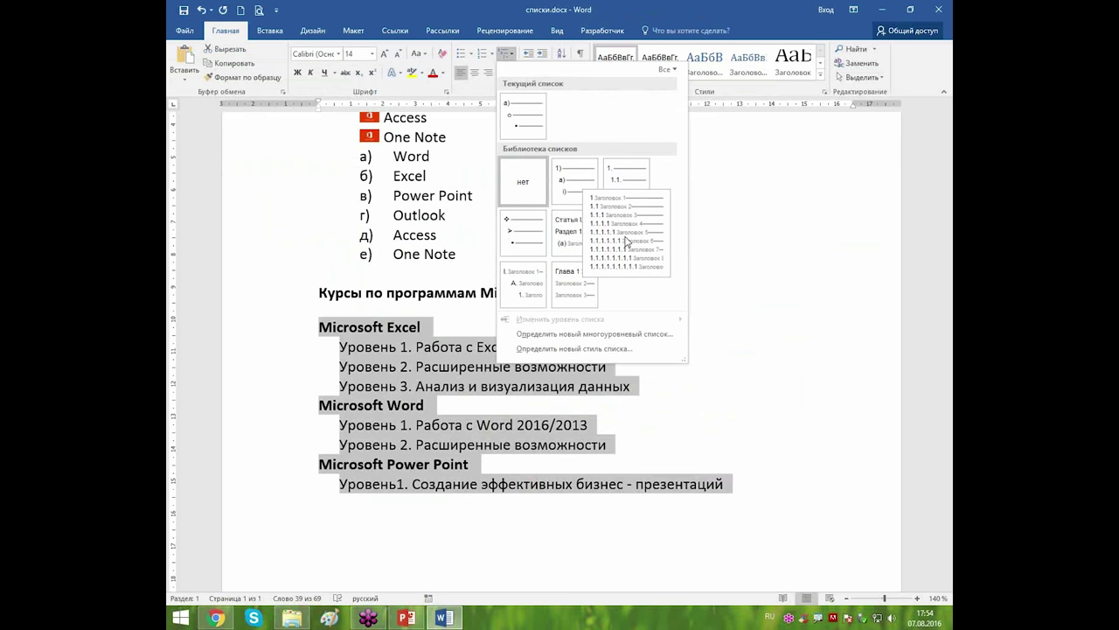
pyautogui.moveTo(526, 299)
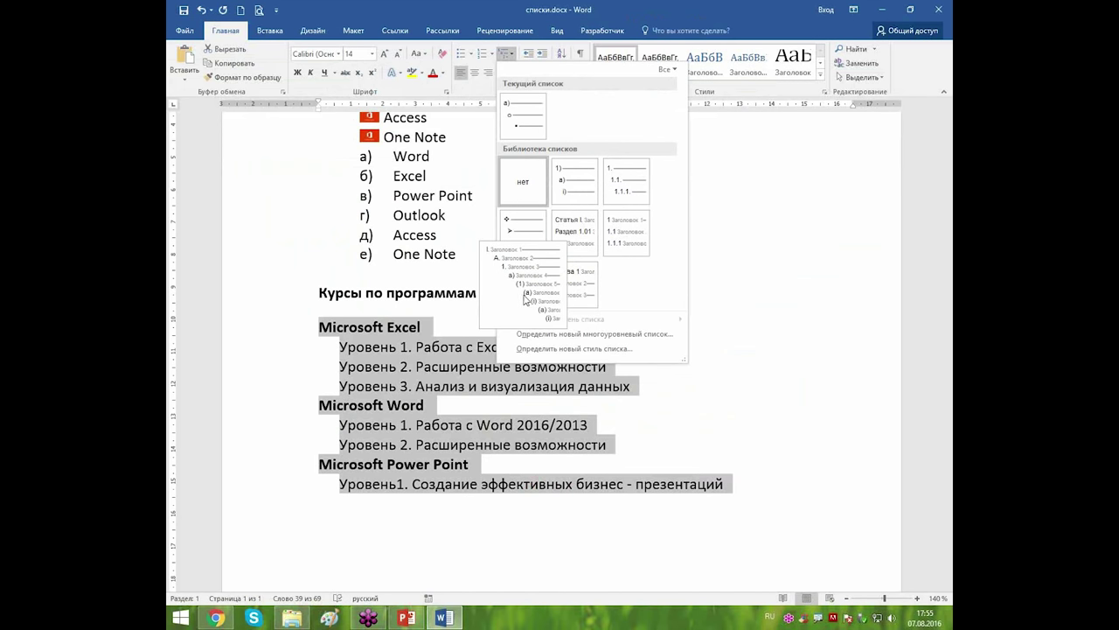
pyautogui.click(626, 178)
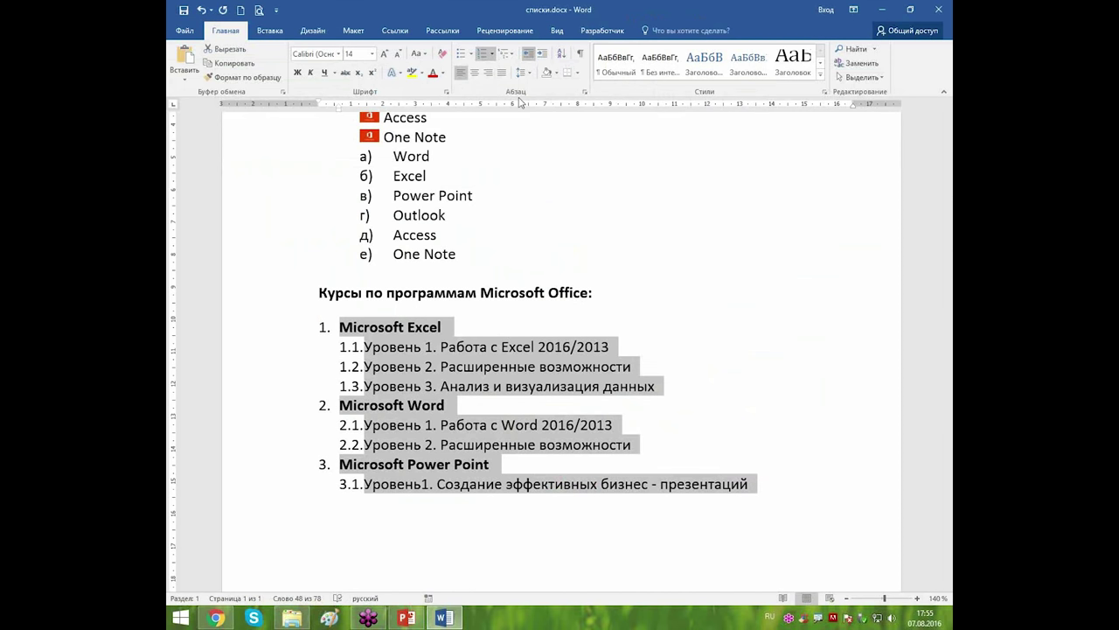
pyautogui.click(367, 411)
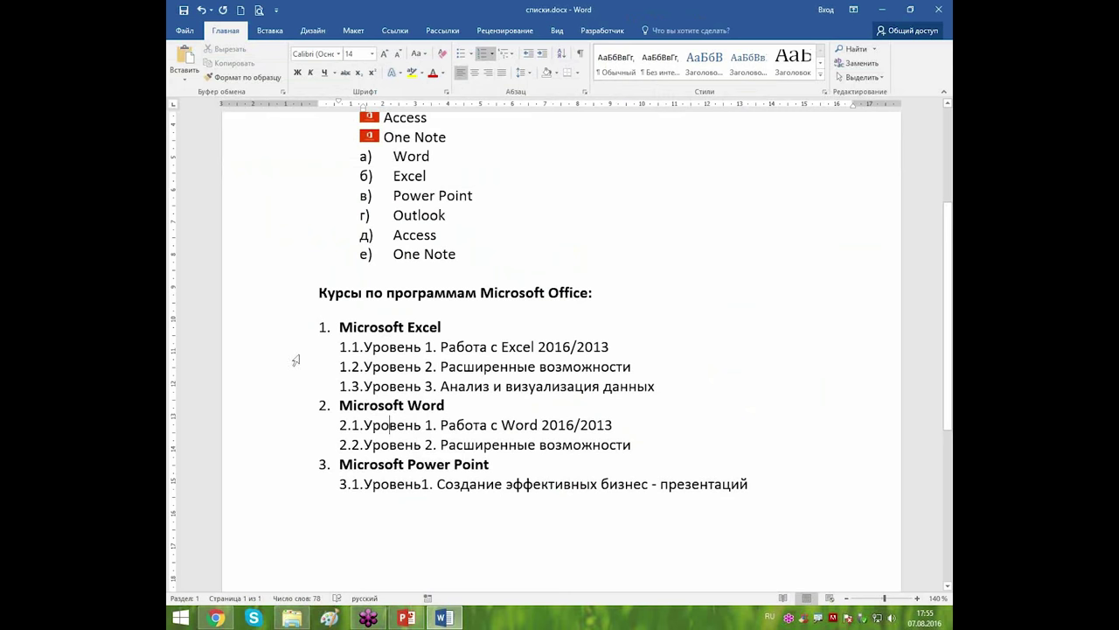
# Undo the multilevel numbering of the course list.
pyautogui.doubleClick(296, 359)
pyautogui.click(330, 357)
pyautogui.hotkey('ctrl', 'z')
pyautogui.click(330, 357)
# Decrease the indent of the "Уровень" lines under Excel, Word and Power Point so they align with their headings.
pyautogui.moveTo(284, 350); pyautogui.dragTo(278, 387)
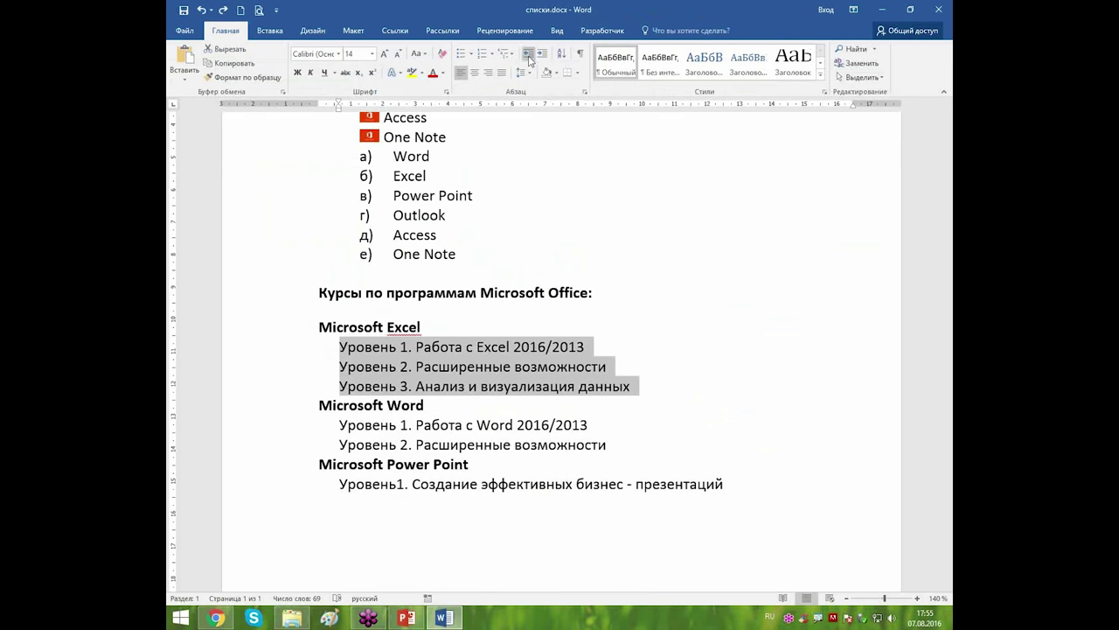
pyautogui.click(527, 54)
pyautogui.moveTo(293, 425); pyautogui.dragTo(292, 448)
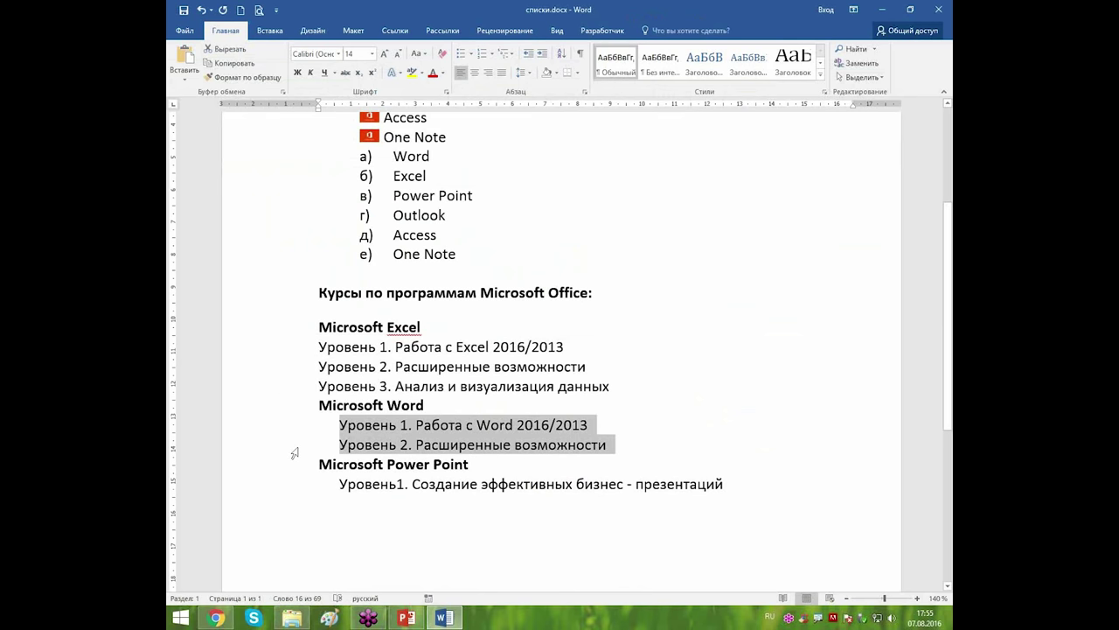
pyautogui.click(529, 54)
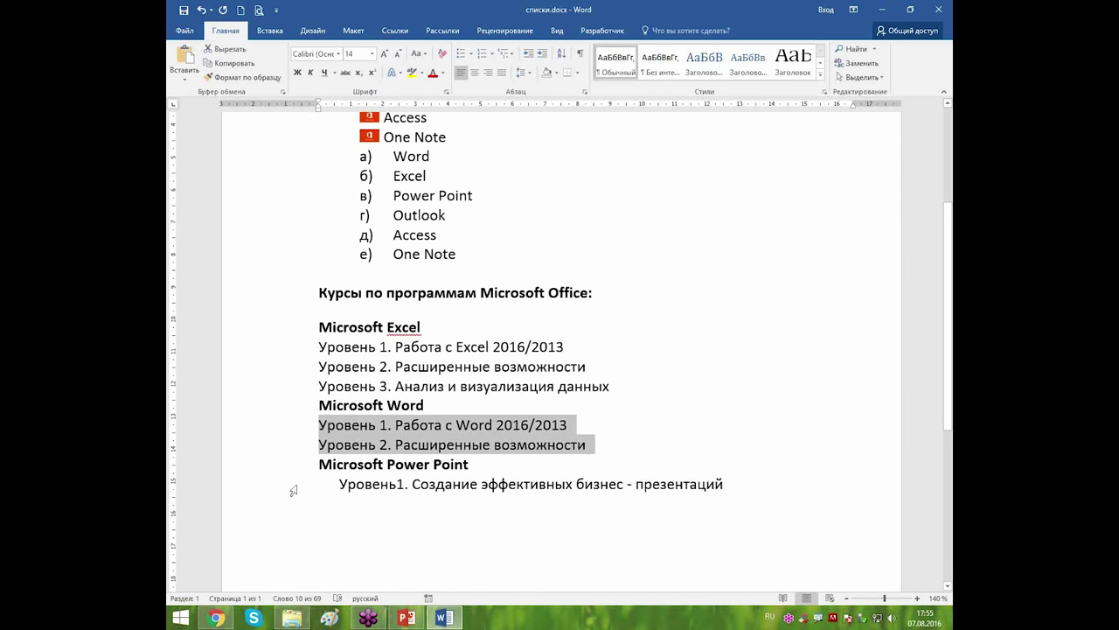
pyautogui.click(297, 489)
pyautogui.click(529, 55)
pyautogui.click(679, 367)
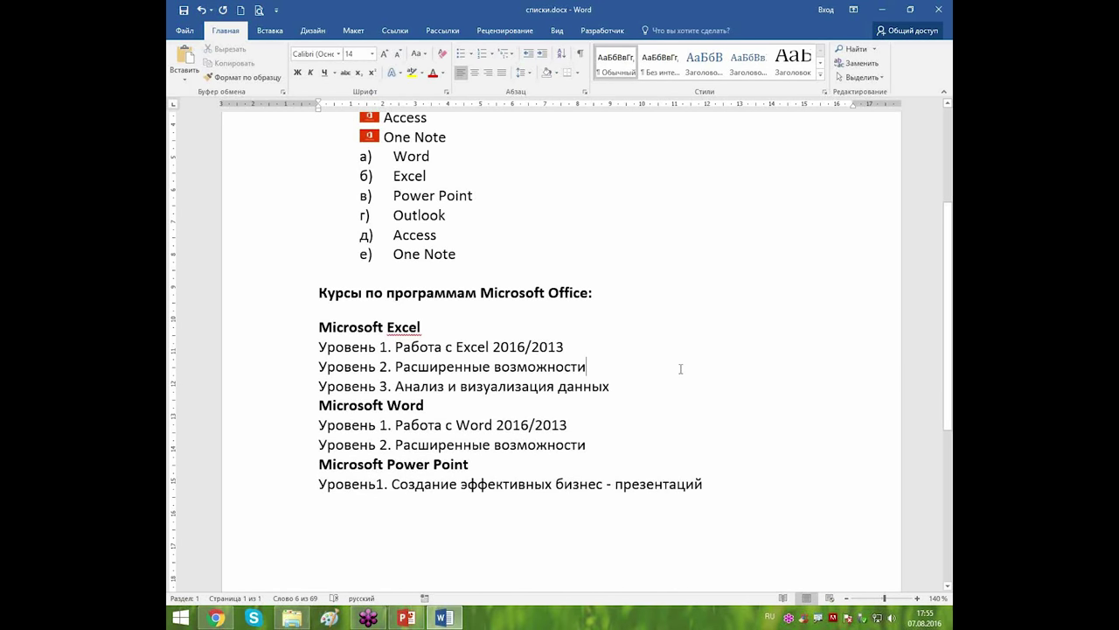
# Apply the "1., 1.1., 1.1.1." multilevel list to the unindented course headings and their "Уровень" lines.
pyautogui.moveTo(284, 330); pyautogui.dragTo(278, 483)
pyautogui.click(512, 56)
pyautogui.click(623, 180)
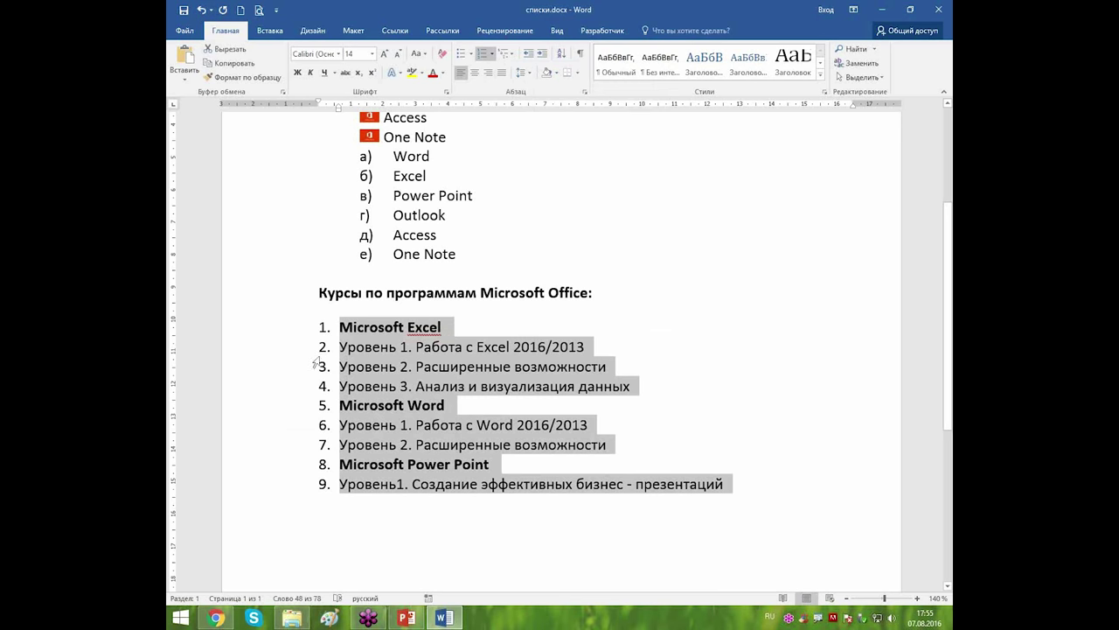
# Demote the "Уровень" lines under Microsoft Excel, Microsoft Word and Microsoft Power Point to the second list level.
pyautogui.moveTo(282, 362); pyautogui.dragTo(282, 382)
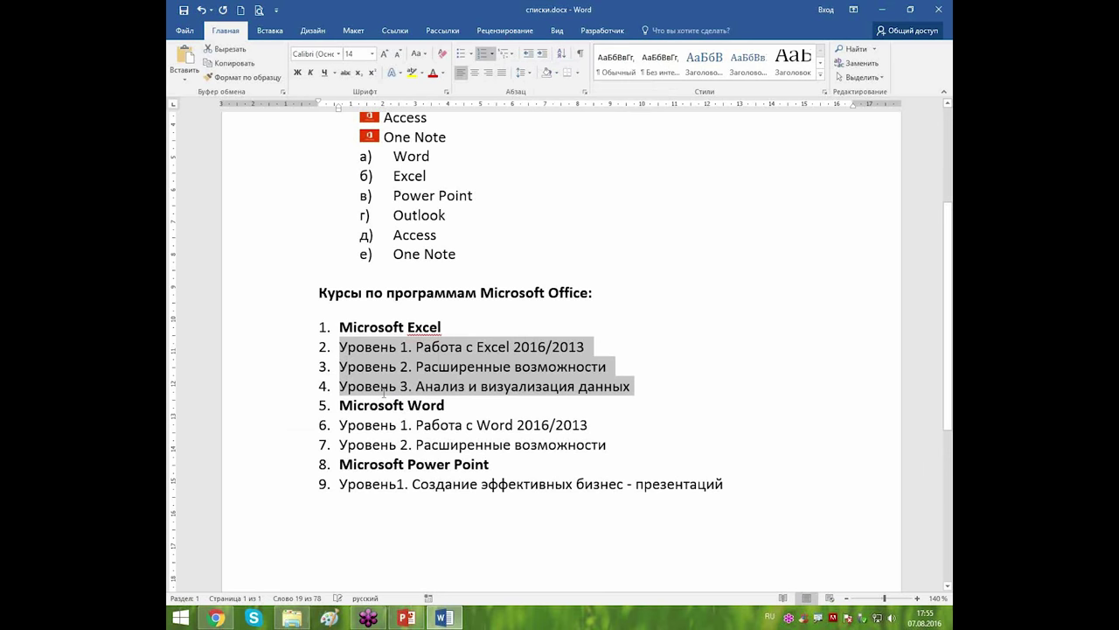
pyautogui.press('Tab')
pyautogui.moveTo(267, 425); pyautogui.dragTo(267, 444)
pyautogui.press('Tab')
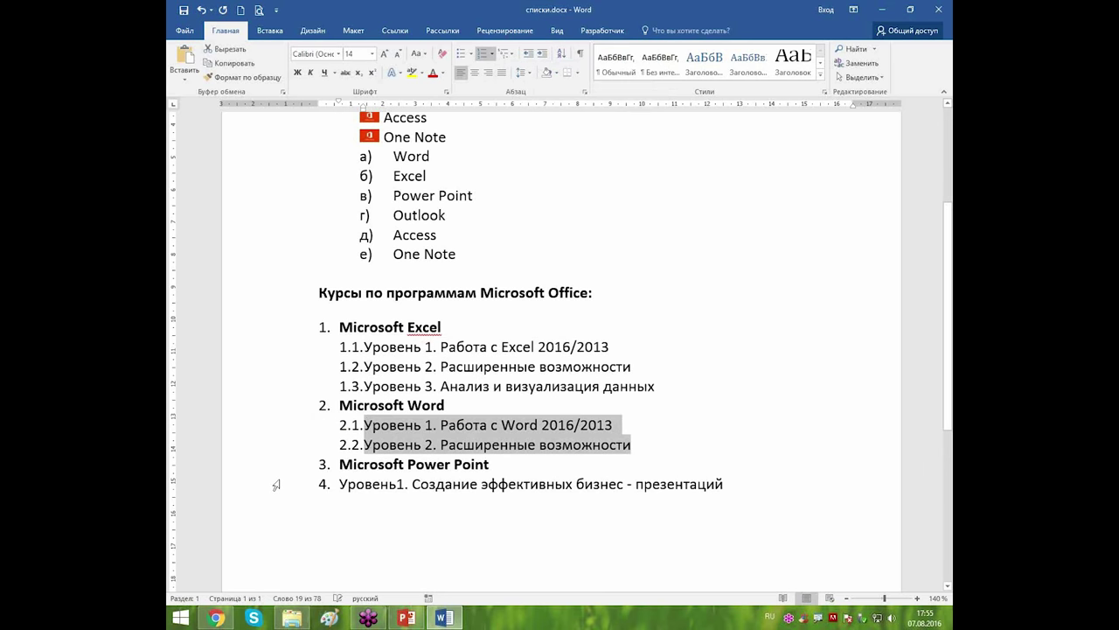
pyautogui.click(276, 485)
pyautogui.press('Tab')
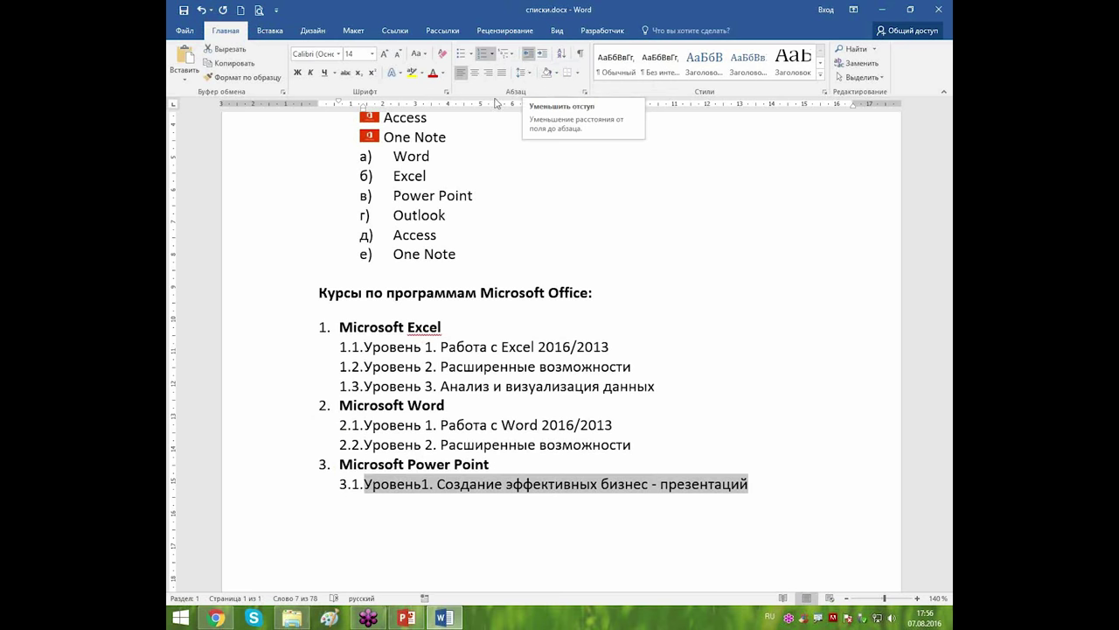
# Promote the Power Point course line to the first list level and demote it back to the second, twice.
pyautogui.hotkey('shift', 'Tab')
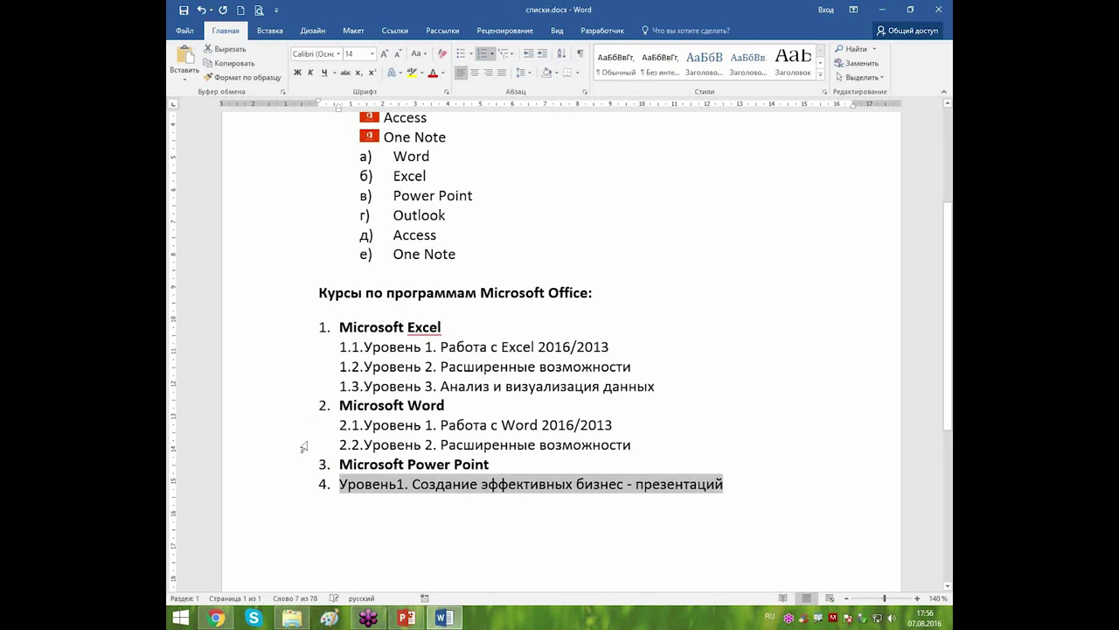
pyautogui.press('Tab')
pyautogui.hotkey('shift', 'Tab')
pyautogui.press('Tab')
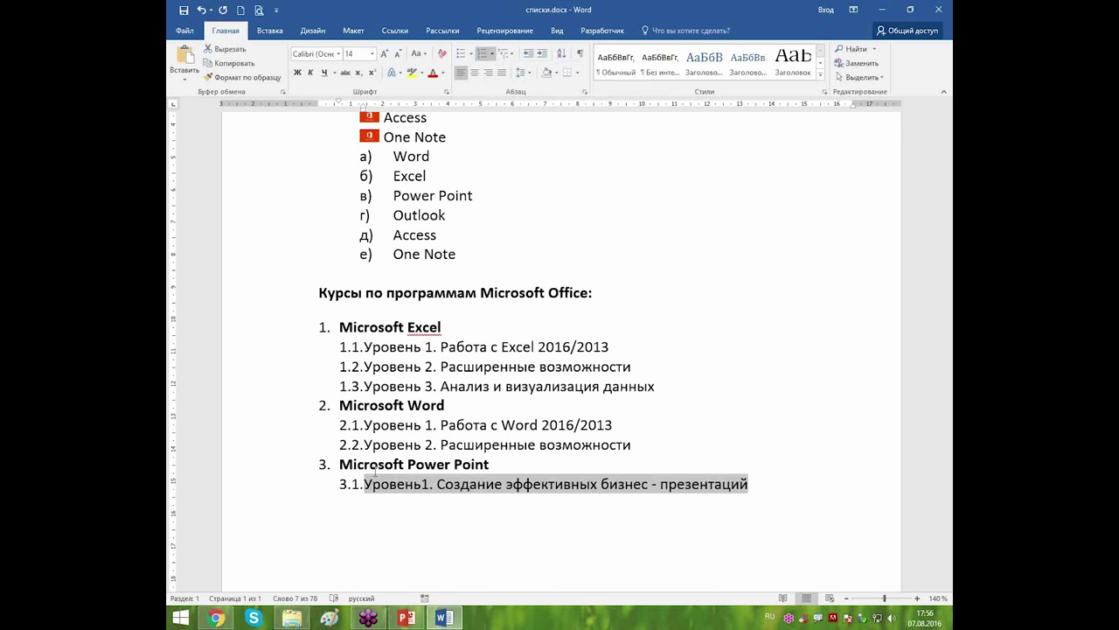
pyautogui.click(417, 522)
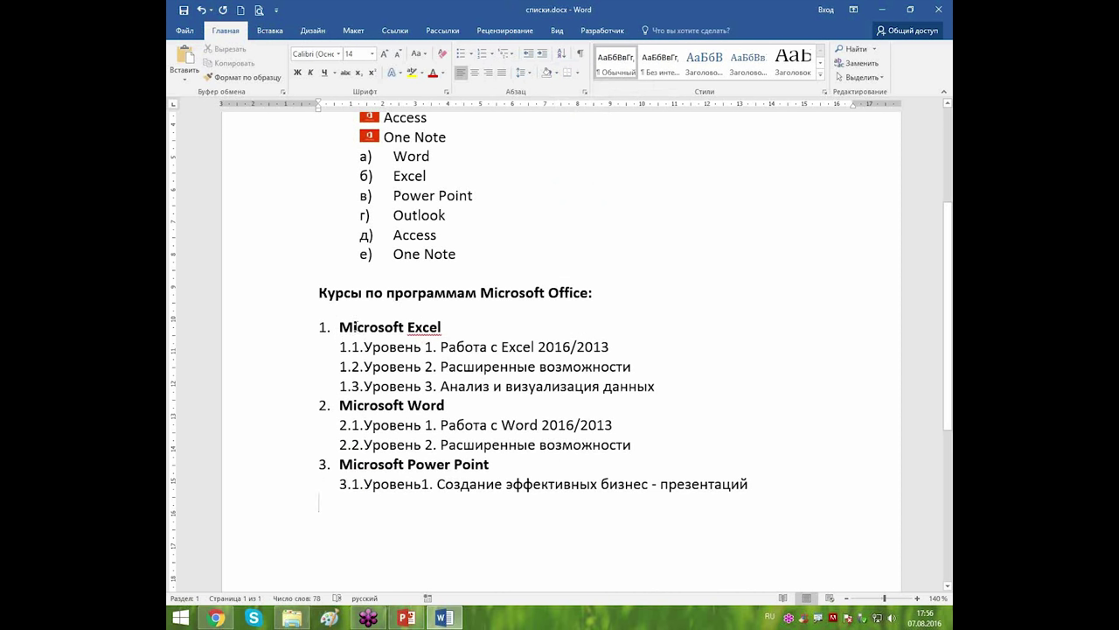
pyautogui.click(405, 326)
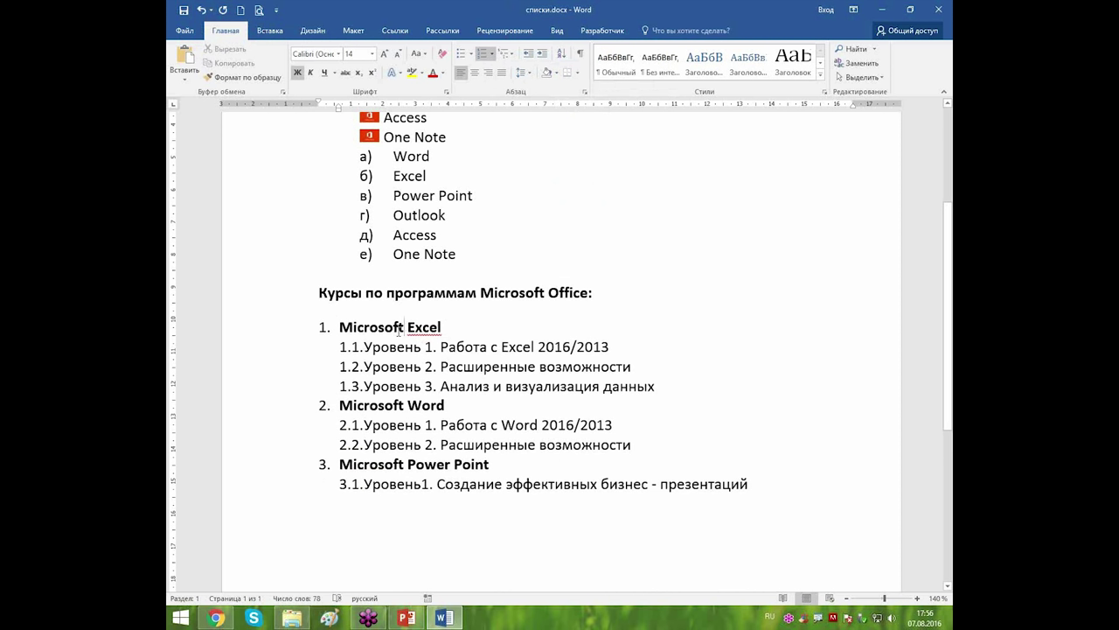
pyautogui.click(437, 385)
pyautogui.moveTo(438, 386); pyautogui.dragTo(439, 491)
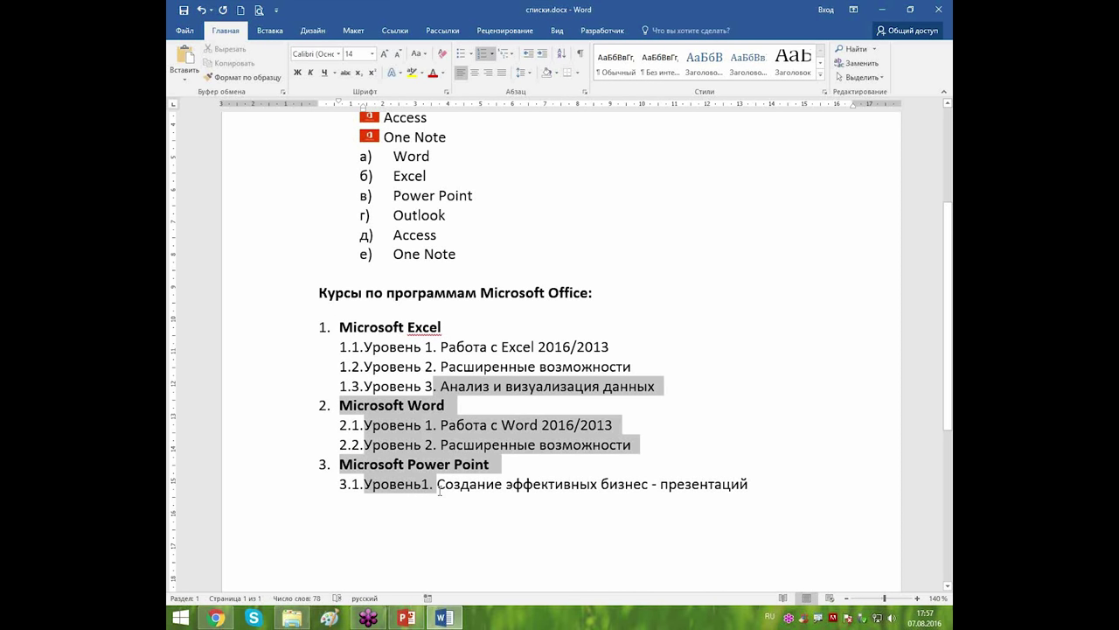
# Open the definition of a new multilevel list for the Microsoft Office course list, starting from the Microsoft Excel heading.
pyautogui.click(378, 327)
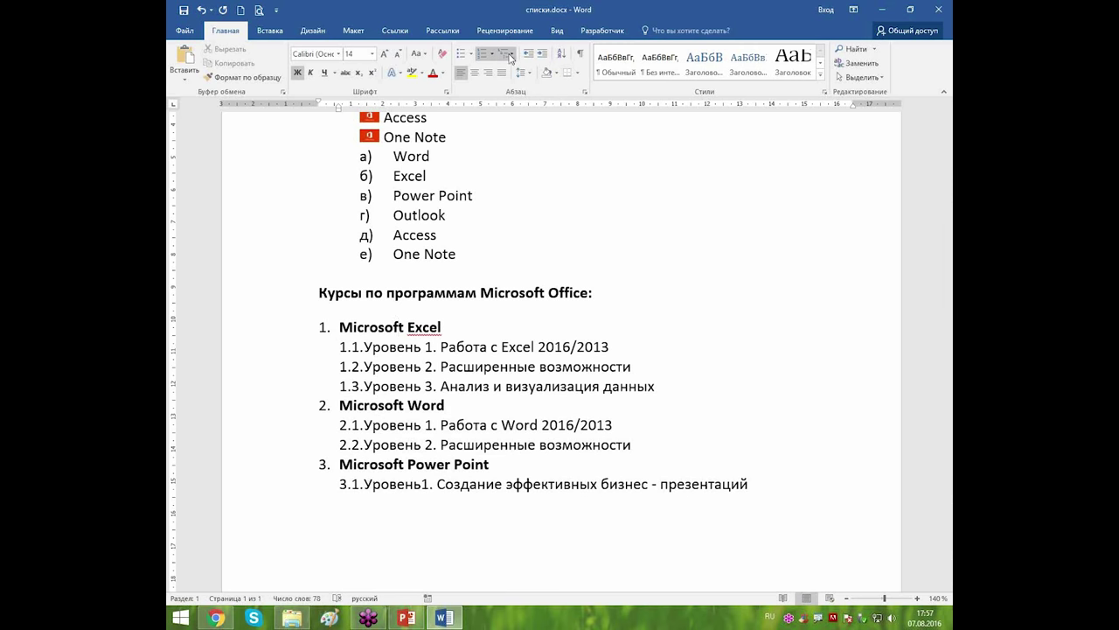
pyautogui.click(513, 56)
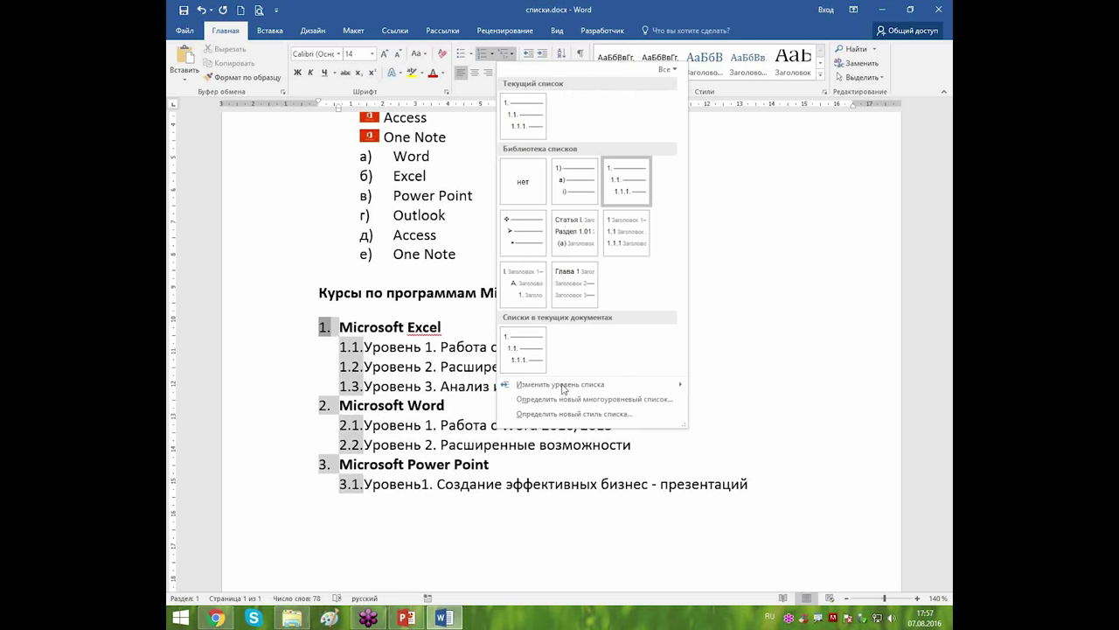
pyautogui.click(667, 402)
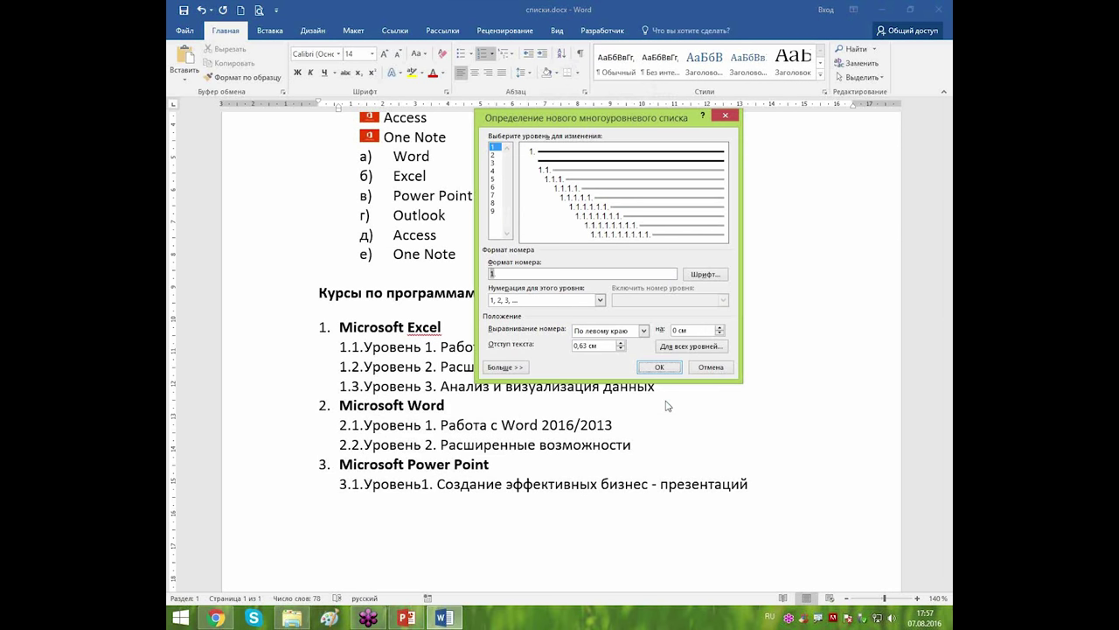
# Switch to PowerPoint, examine the sample numbering of the Microsoft Excel heading and its "Уровень" lines on slide 5, and return to Word.
pyautogui.click(418, 612)
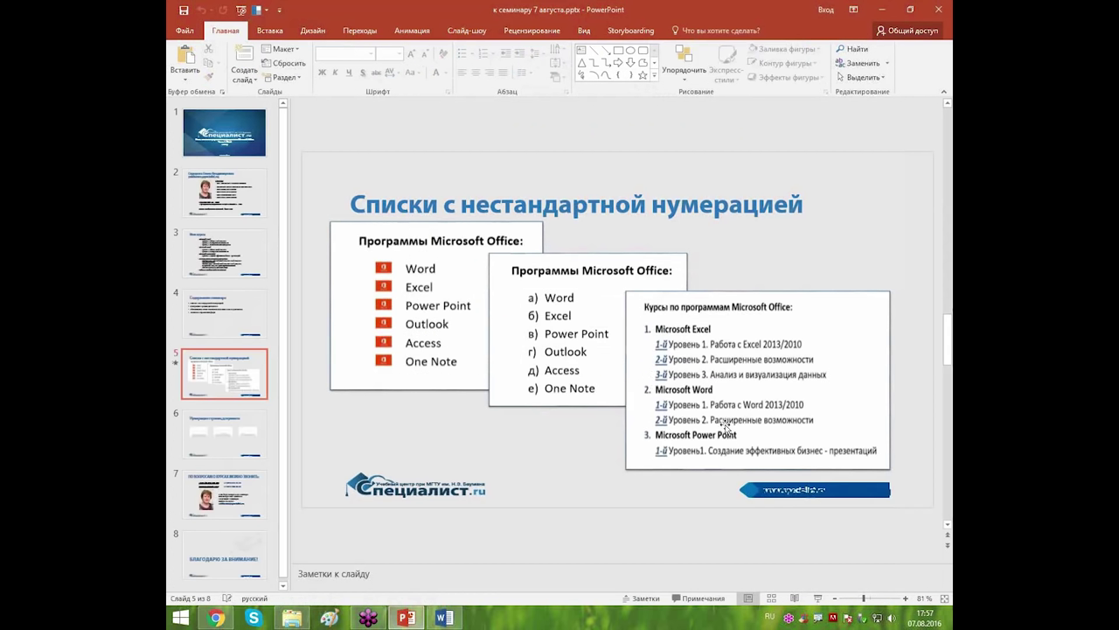
pyautogui.hotkey('shift', 'F5')
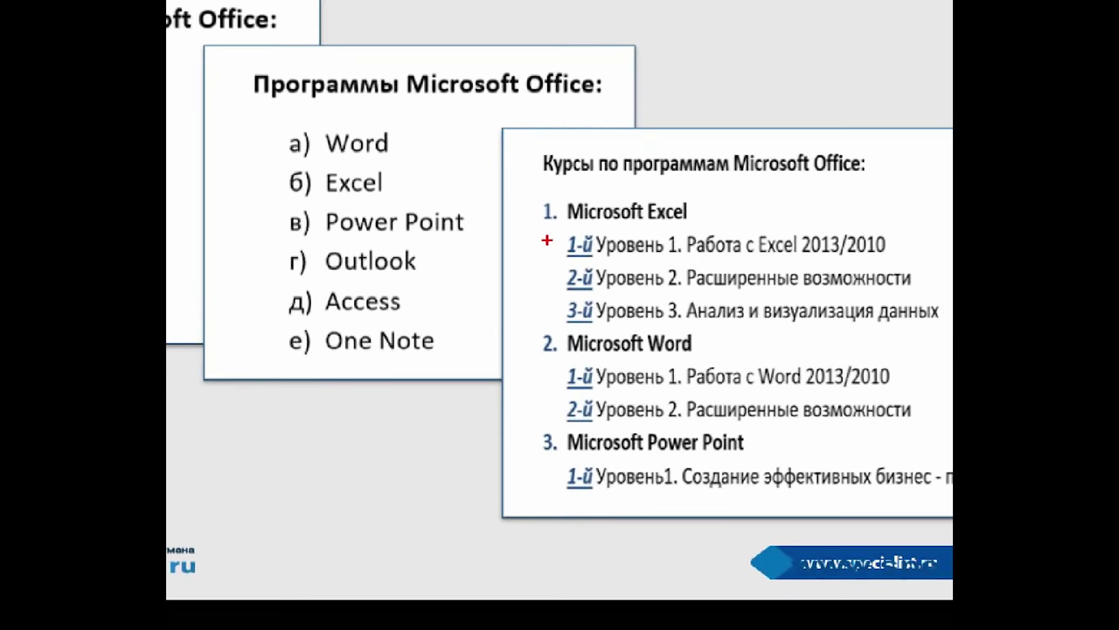
pyautogui.moveTo(529, 192); pyautogui.dragTo(730, 226)
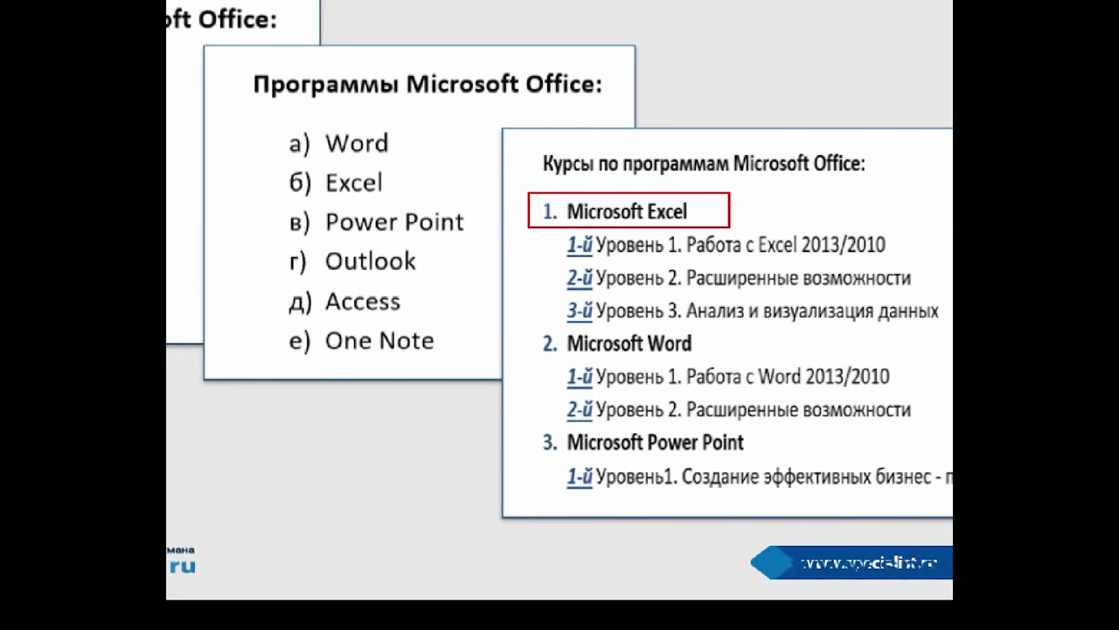
pyautogui.moveTo(559, 232)
pyautogui.mouseDown()
pyautogui.moveTo(937, 307)
pyautogui.moveTo(943, 332)
pyautogui.mouseUp()
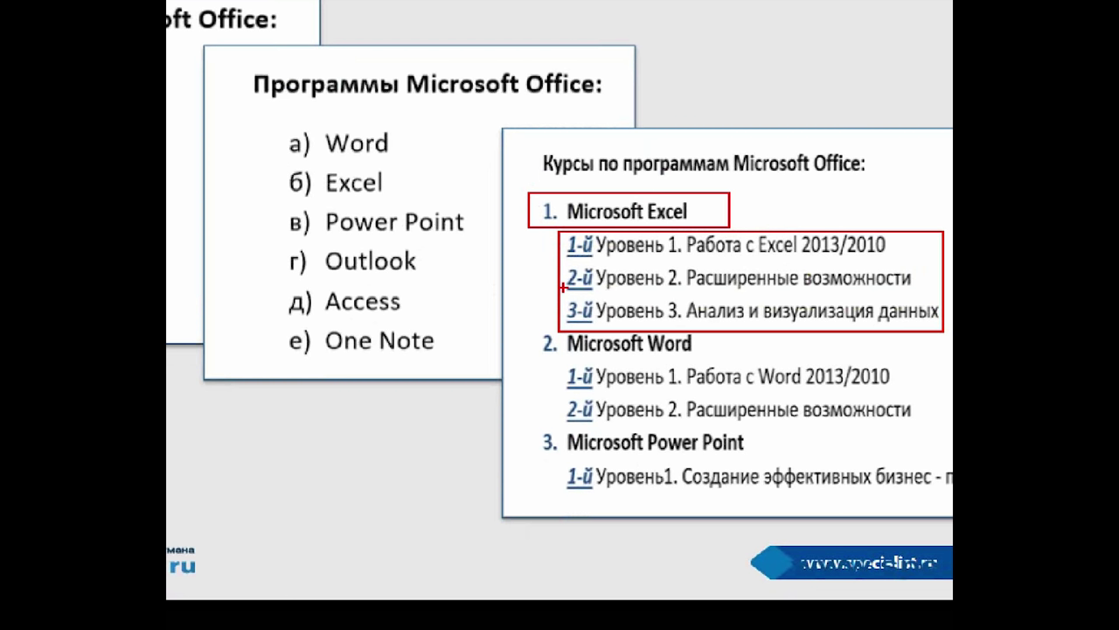
pyautogui.press('Escape')
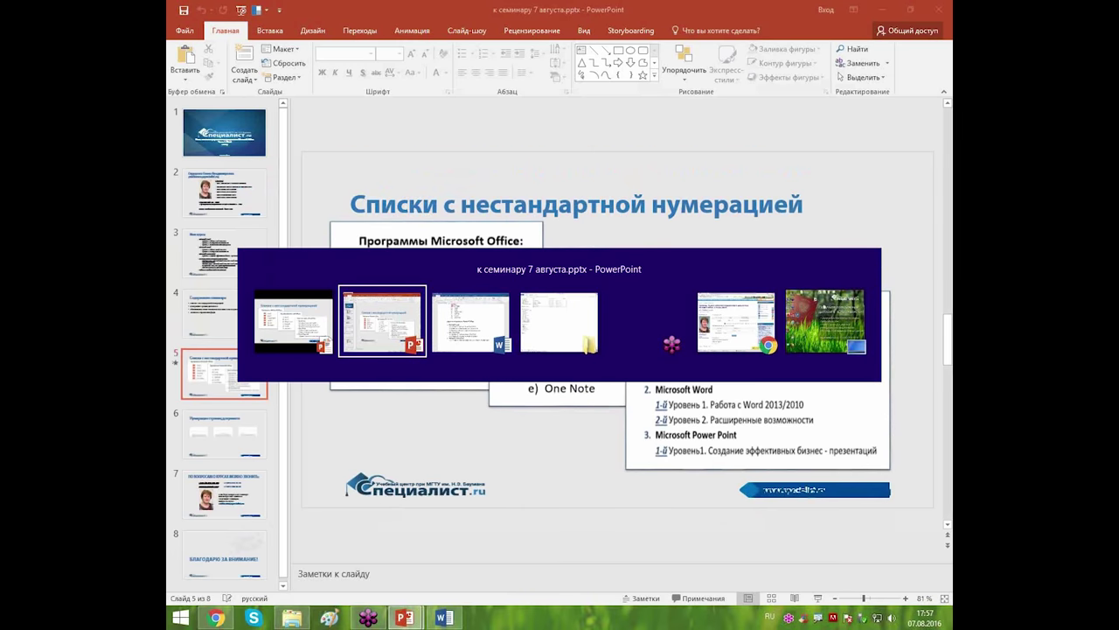
pyautogui.hotkey('alt', 'Tab')
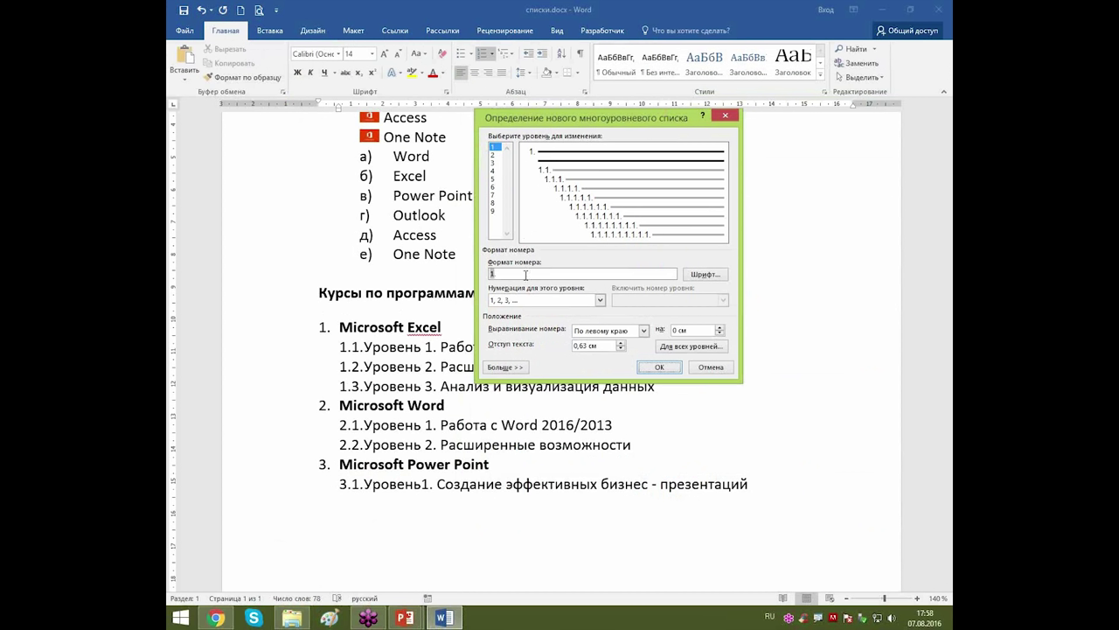
# Format the level 1 list numbers as bold (полужирный) with the standard blue text color.
pyautogui.click(705, 275)
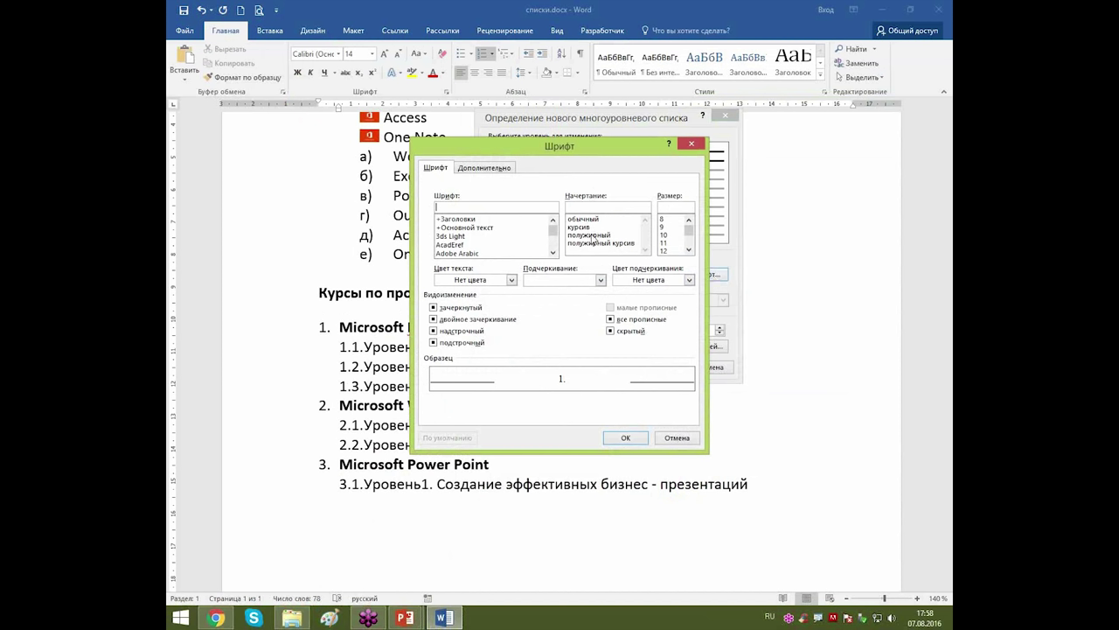
pyautogui.click(591, 235)
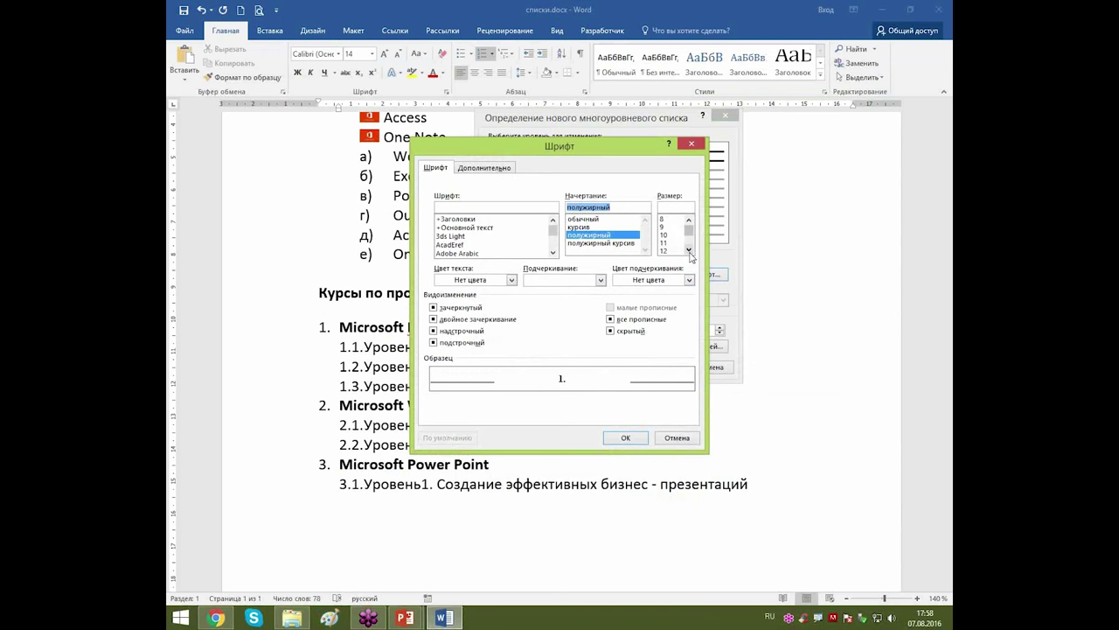
pyautogui.click(511, 279)
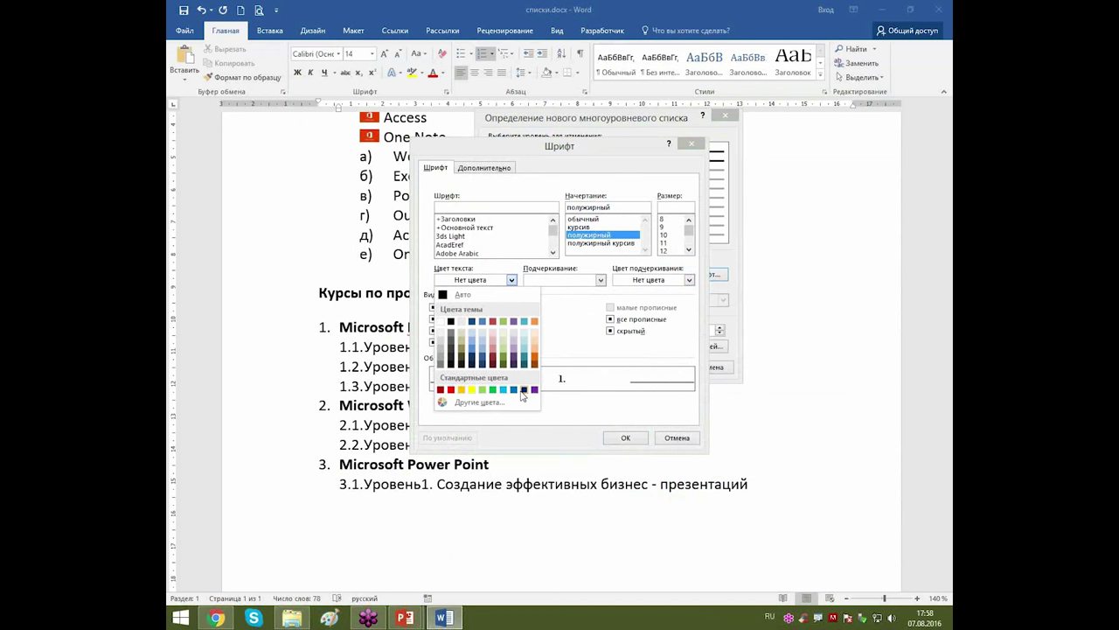
pyautogui.click(514, 390)
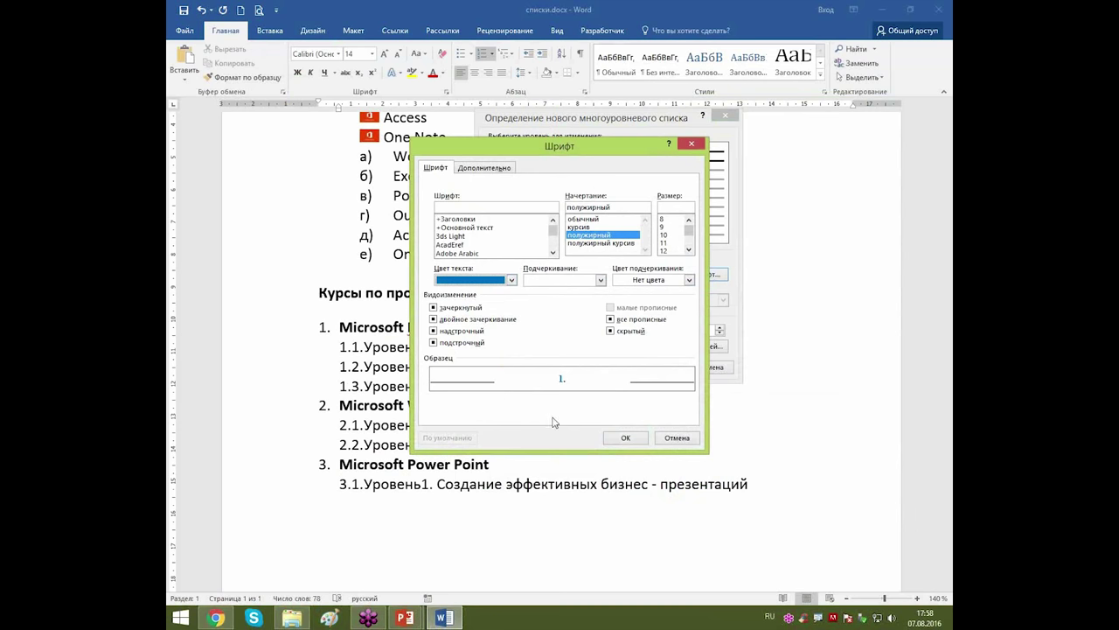
pyautogui.click(628, 438)
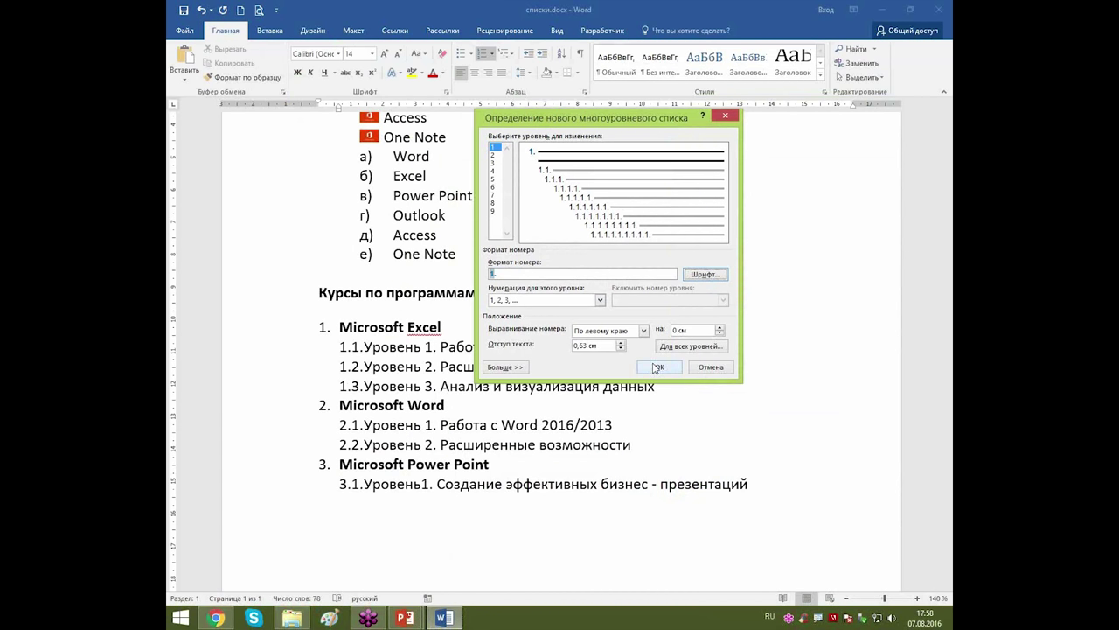
# Choose level 2 for editing and mark the two parts of its number format on the magnified screen.
pyautogui.click(493, 154)
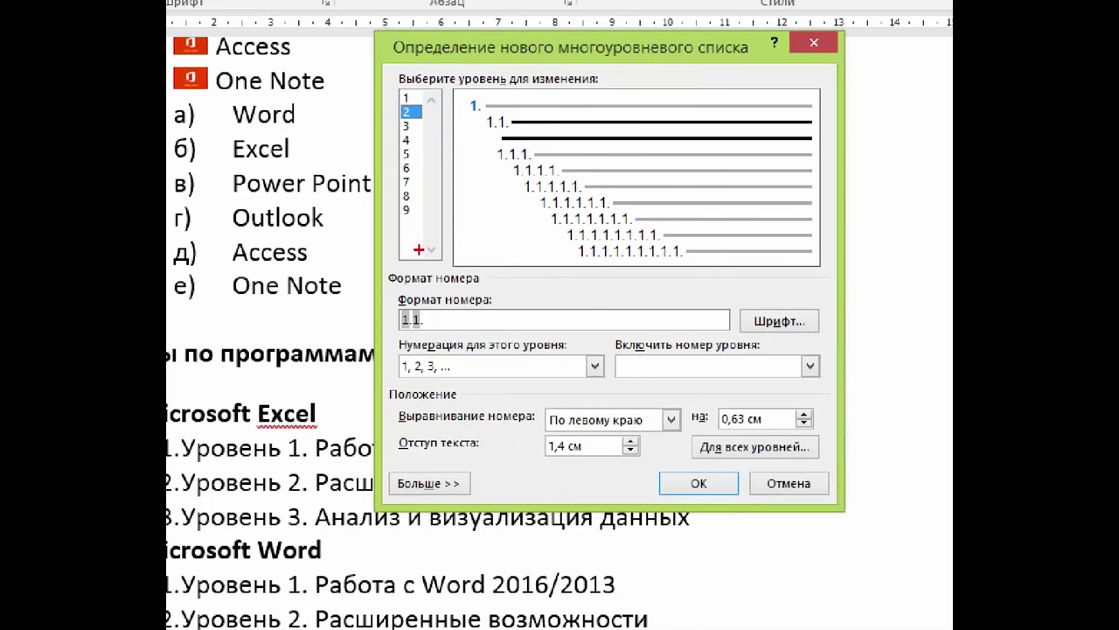
pyautogui.moveTo(390, 299)
pyautogui.mouseDown()
pyautogui.moveTo(412, 317)
pyautogui.moveTo(411, 340)
pyautogui.mouseUp()
pyautogui.moveTo(413, 325); pyautogui.dragTo(425, 326)
pyautogui.moveTo(489, 115); pyautogui.dragTo(479, 128)
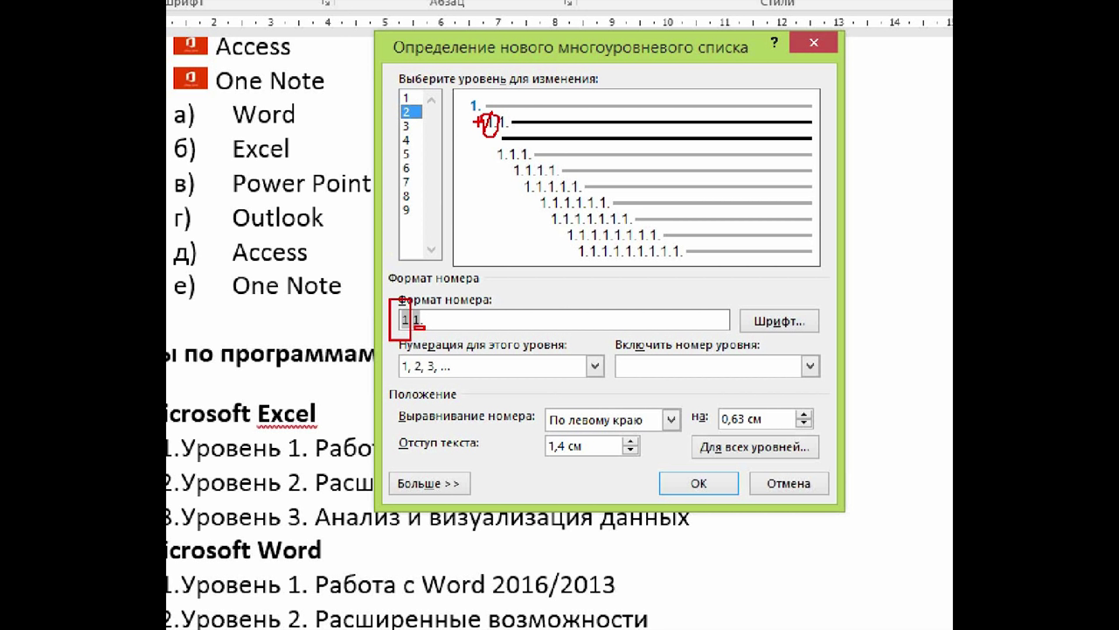
pyautogui.hotkey('alt', 'Tab')
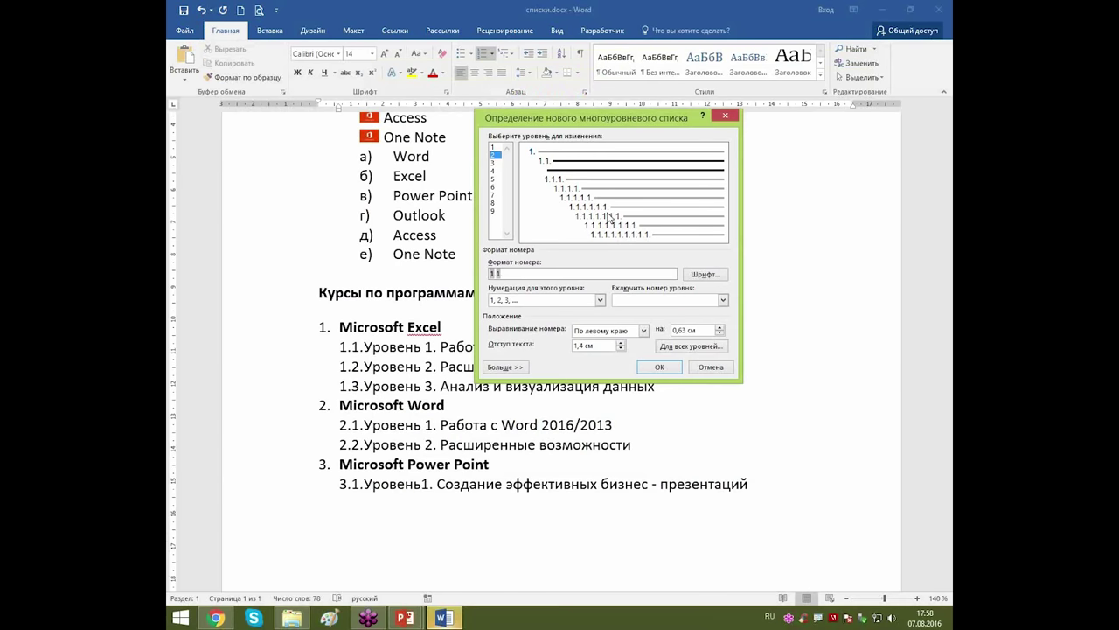
# Compare with the first- and second-level numbering in the sample list on the PowerPoint slide, and return to the Word list definition.
pyautogui.hotkey('alt', 'Tab')
pyautogui.hotkey('alt', 'Tab')
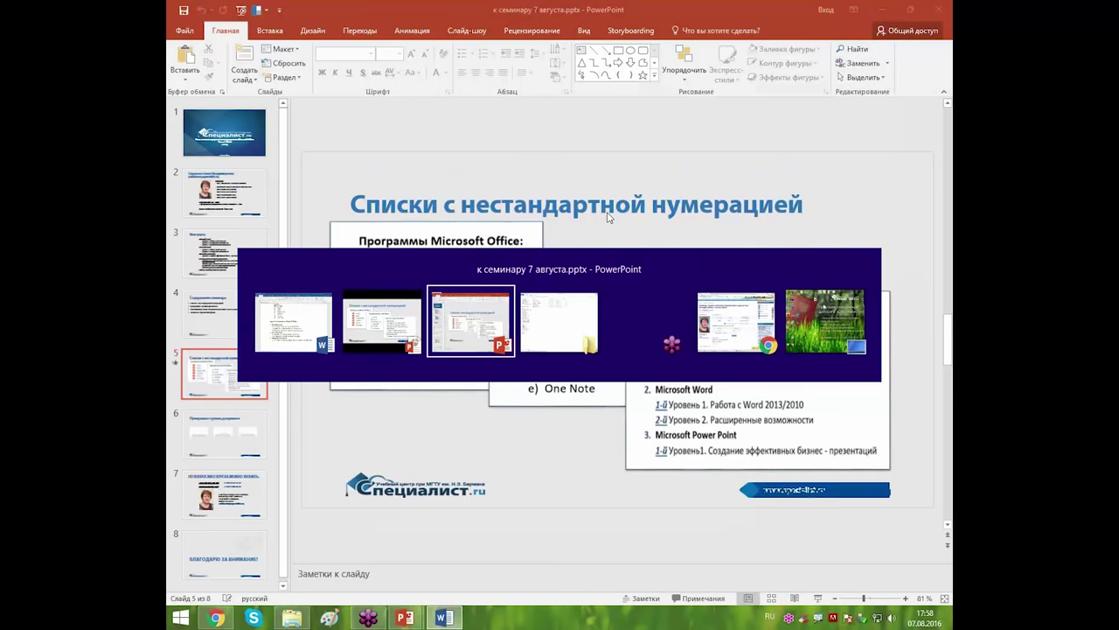
pyautogui.hotkey('alt', 'Tab')
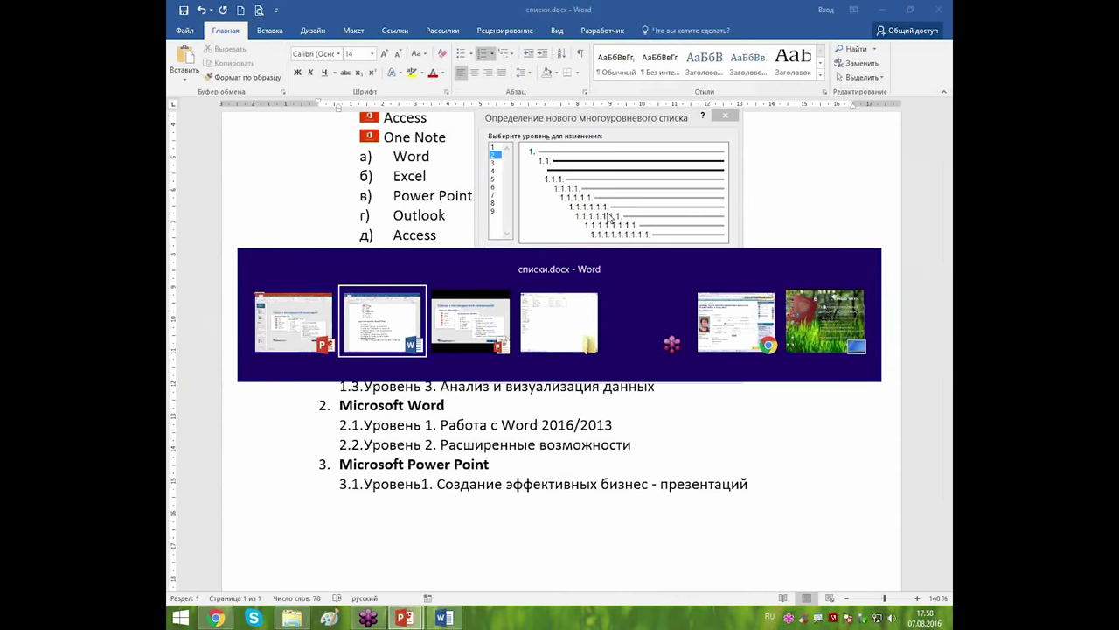
pyautogui.hotkey('alt', 'Tab')
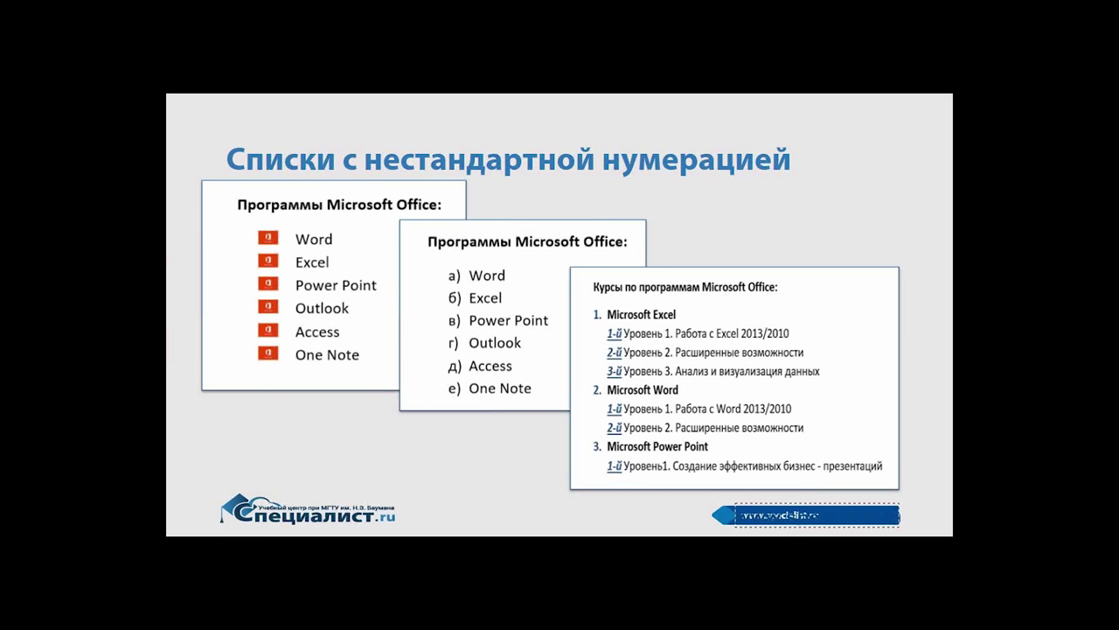
pyautogui.hotkey('ctrl', '1')
pyautogui.click(531, 270)
pyautogui.moveTo(591, 300)
pyautogui.mouseDown()
pyautogui.moveTo(603, 326)
pyautogui.moveTo(729, 355)
pyautogui.moveTo(843, 423)
pyautogui.mouseUp()
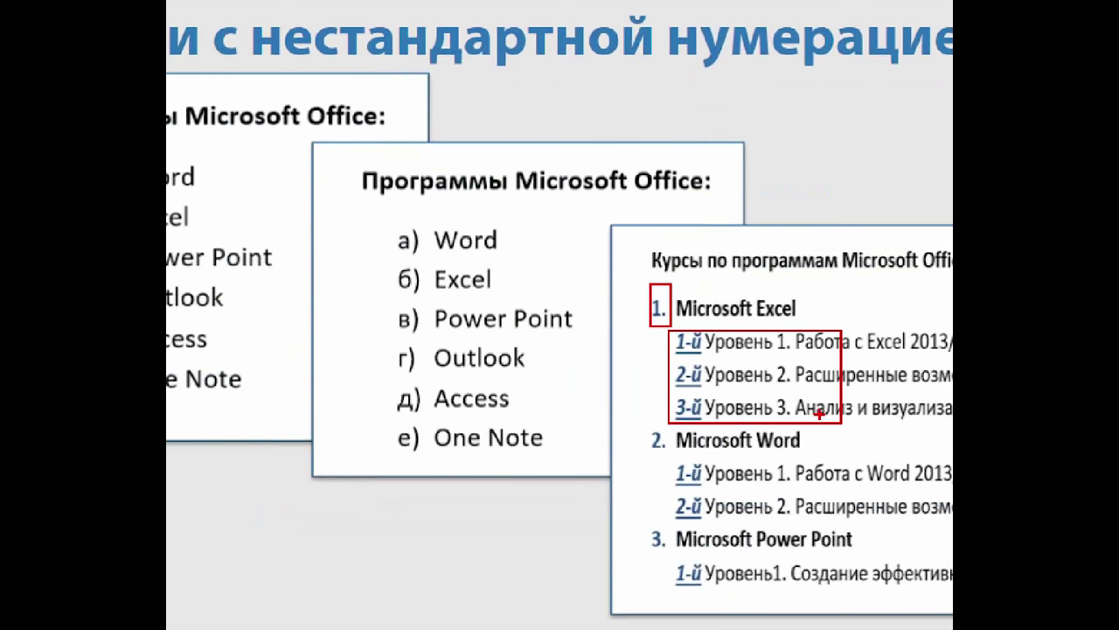
pyautogui.press('Escape')
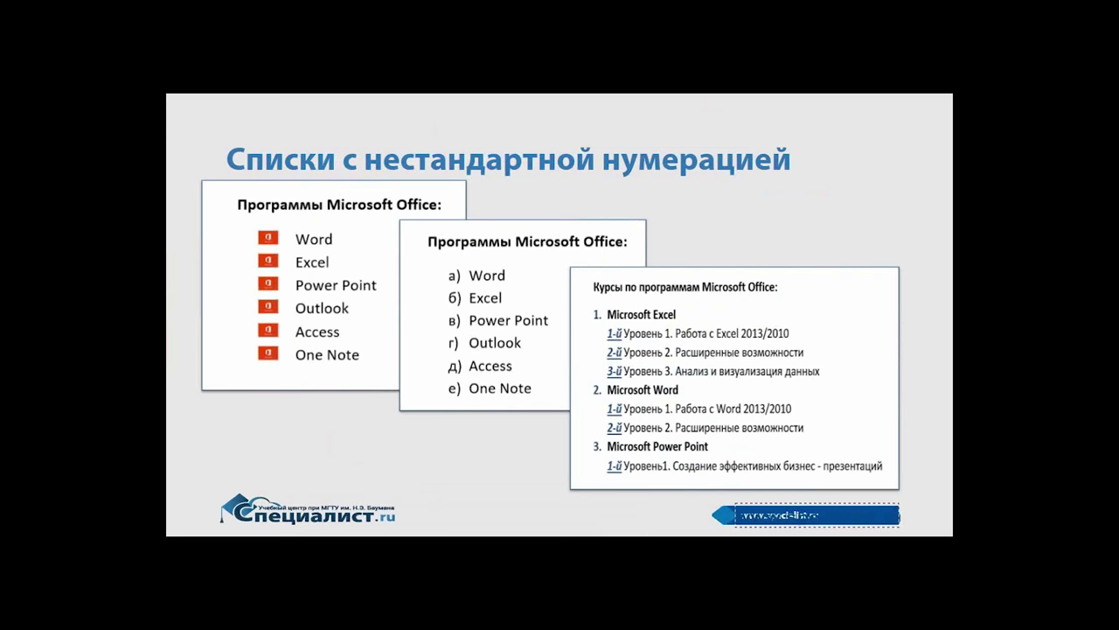
pyautogui.hotkey('alt', 'Tab')
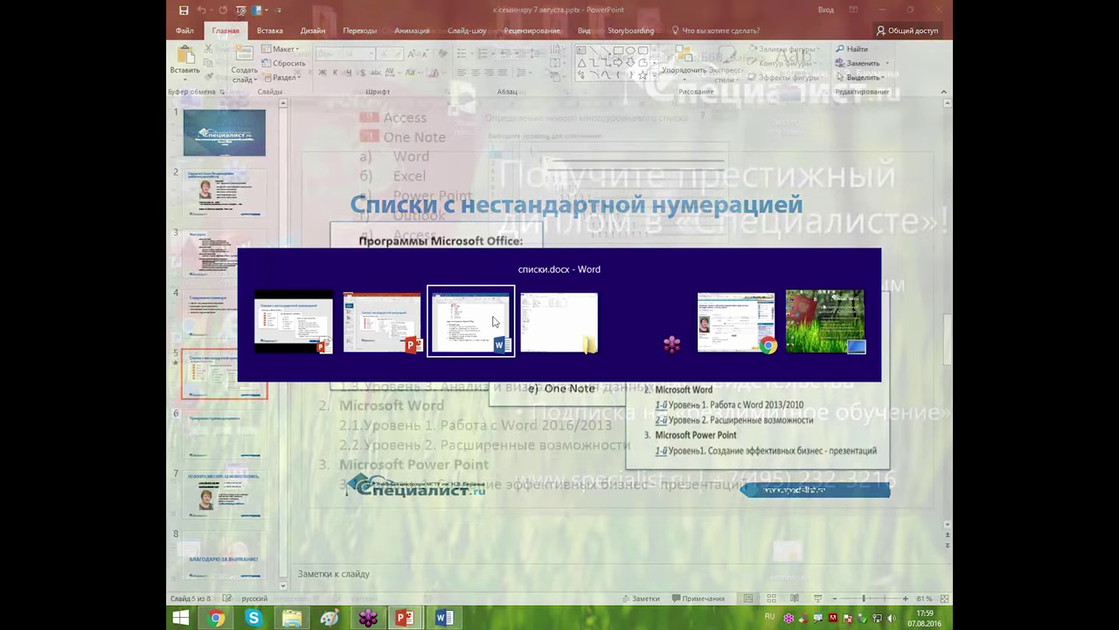
pyautogui.click(492, 317)
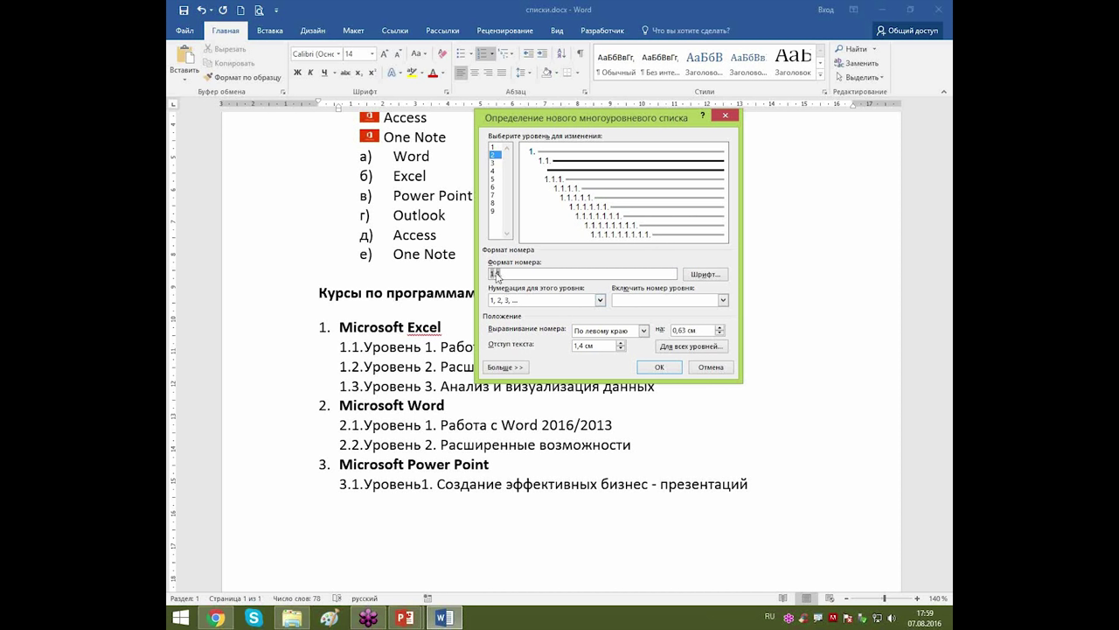
# Remove the first-level number from the level 2 number format and set its numbering style to "1-й, 2-й, ...".
pyautogui.press('BackSpace')
pyautogui.press('BackSpace')
pyautogui.click(600, 300)
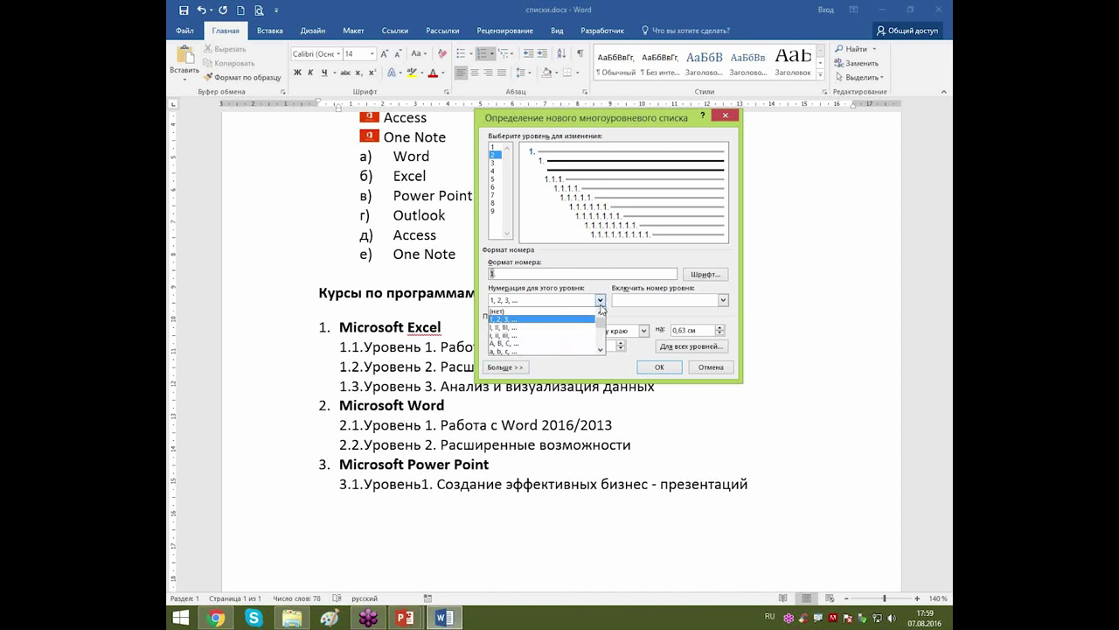
pyautogui.click(600, 350)
pyautogui.click(600, 350)
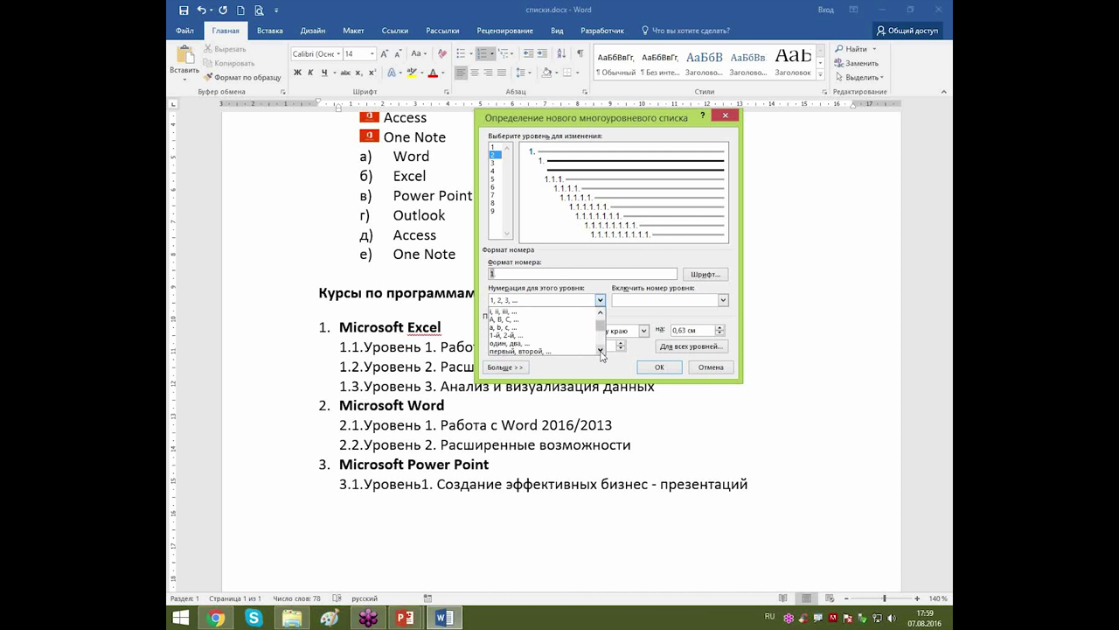
pyautogui.click(511, 336)
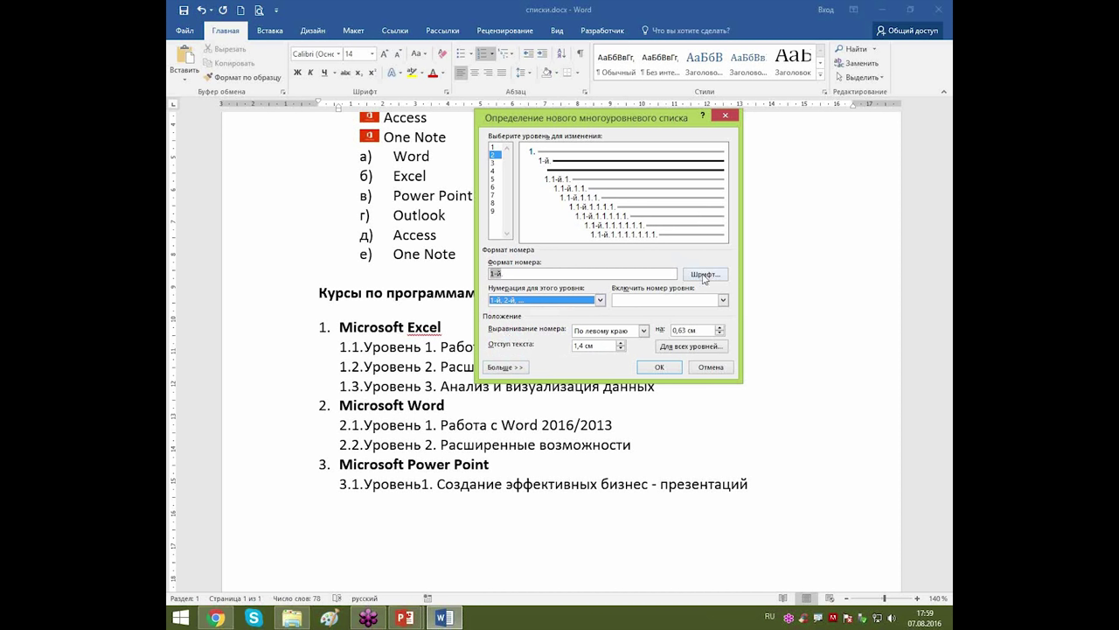
# Format the level 2 list numbers as bold italic (полужирный курсив) in standard blue with a single underline.
pyautogui.click(705, 275)
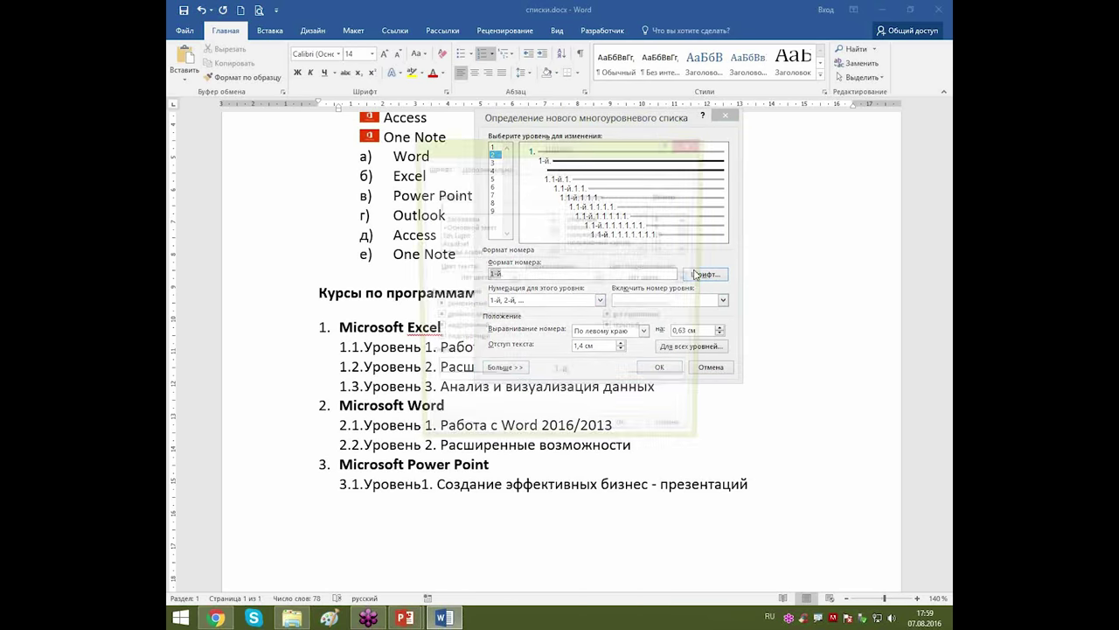
pyautogui.click(587, 244)
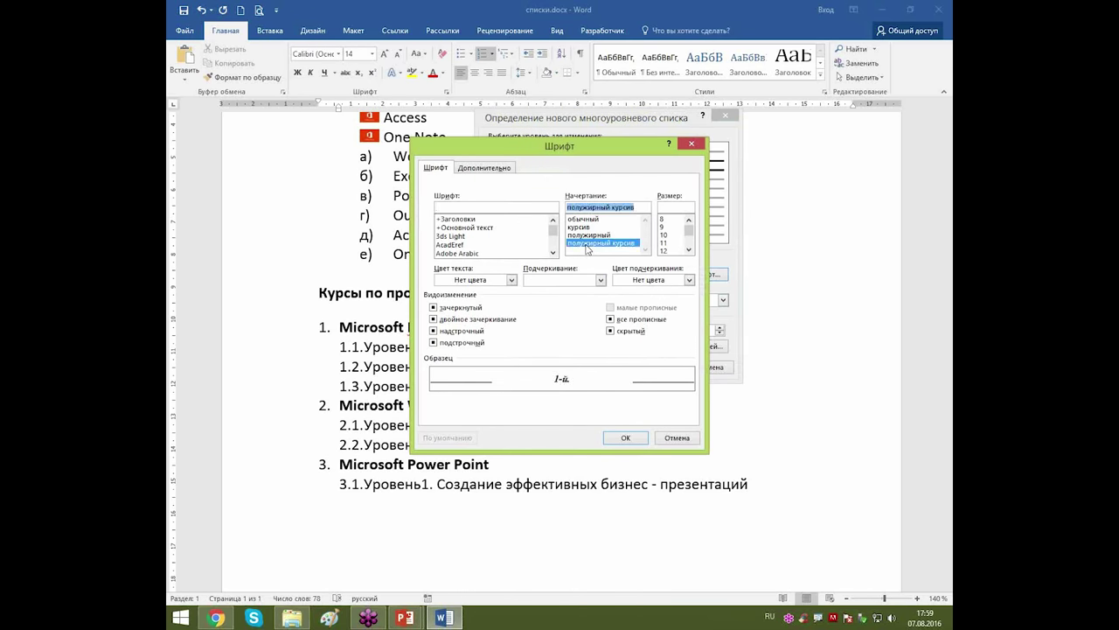
pyautogui.click(512, 280)
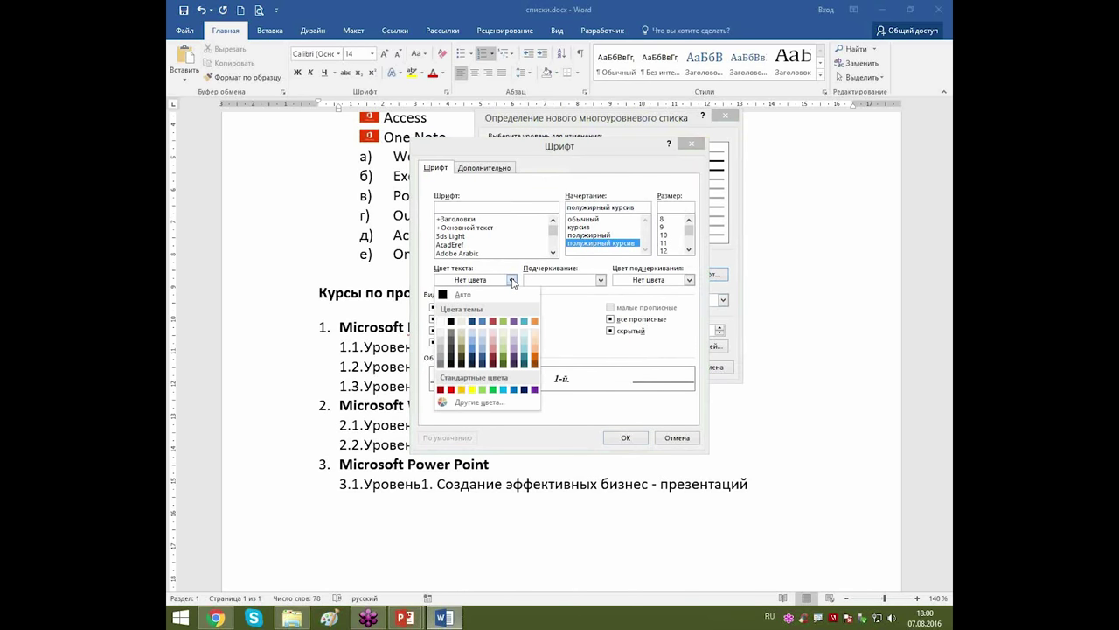
pyautogui.click(514, 389)
pyautogui.click(600, 280)
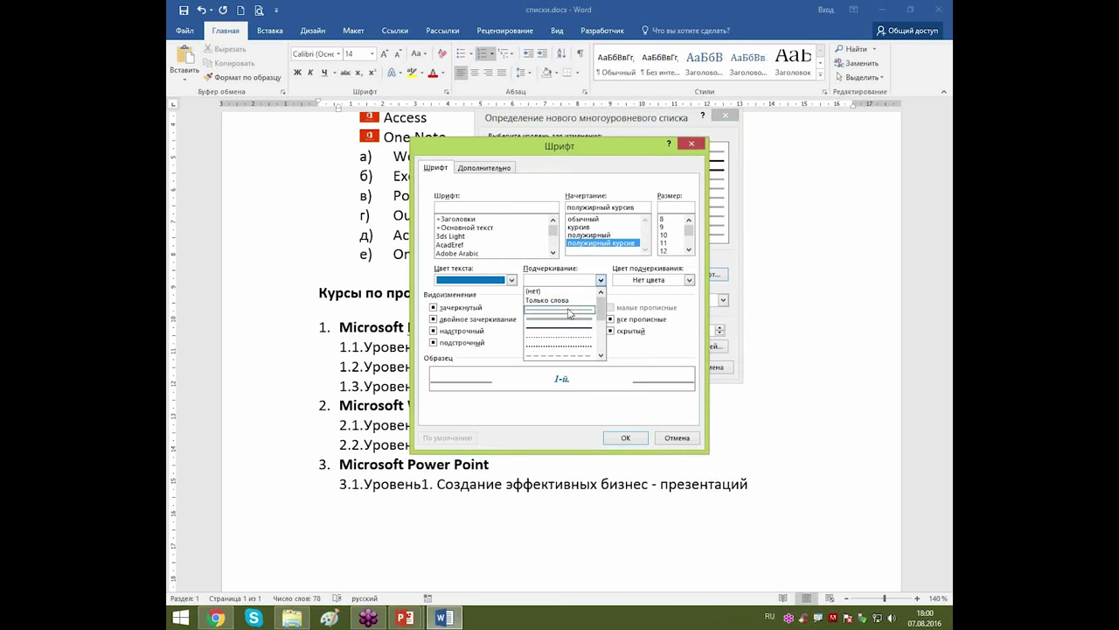
pyautogui.click(568, 310)
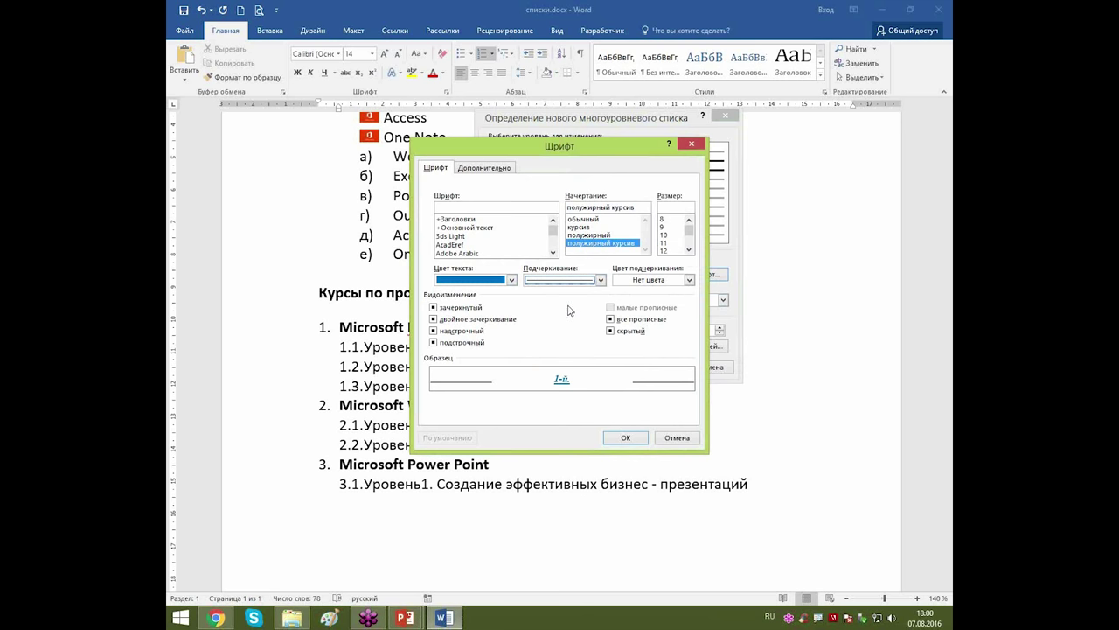
pyautogui.click(624, 441)
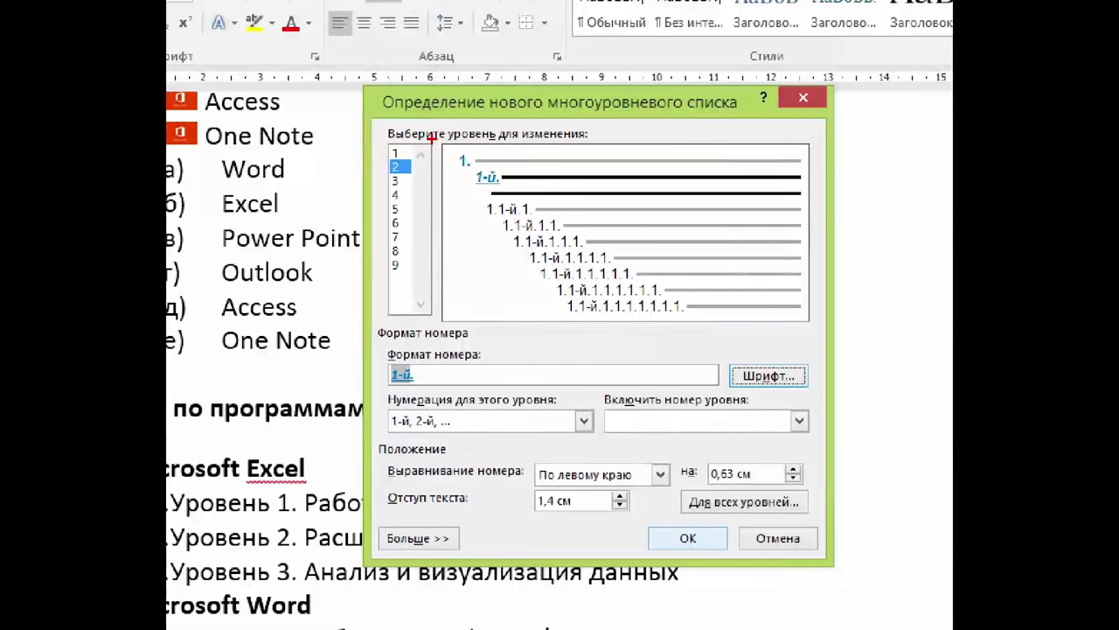
# Mark the first two levels in the preview, the remaining level numbers and the number format on the magnified screen.
pyautogui.moveTo(431, 137)
pyautogui.mouseDown()
pyautogui.moveTo(569, 195)
pyautogui.moveTo(779, 215)
pyautogui.moveTo(815, 201)
pyautogui.mouseUp()
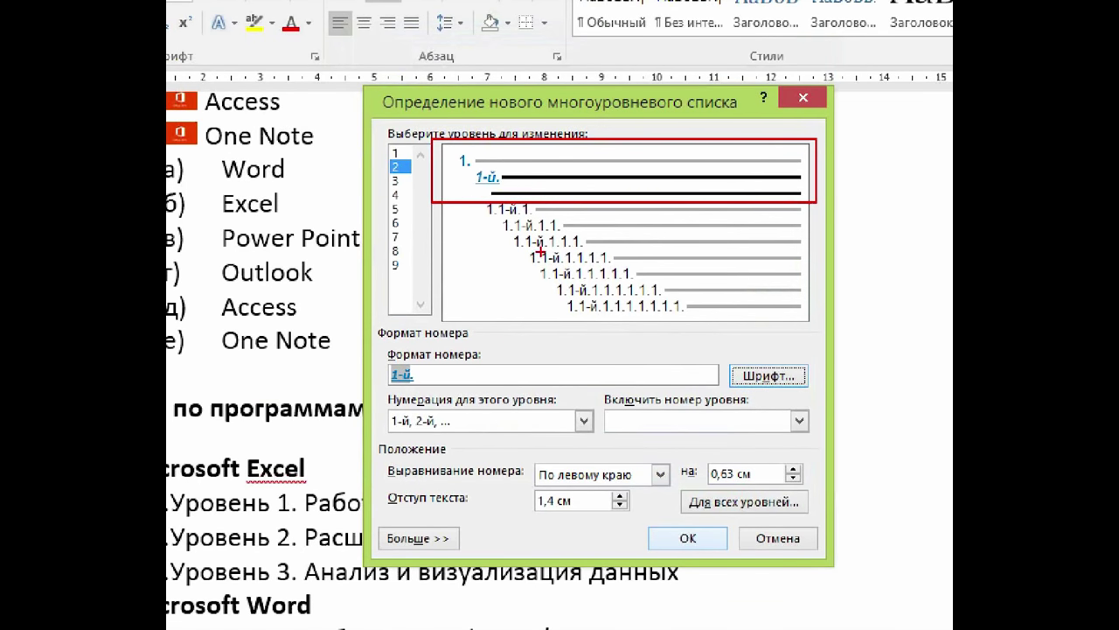
pyautogui.moveTo(521, 211); pyautogui.dragTo(552, 313)
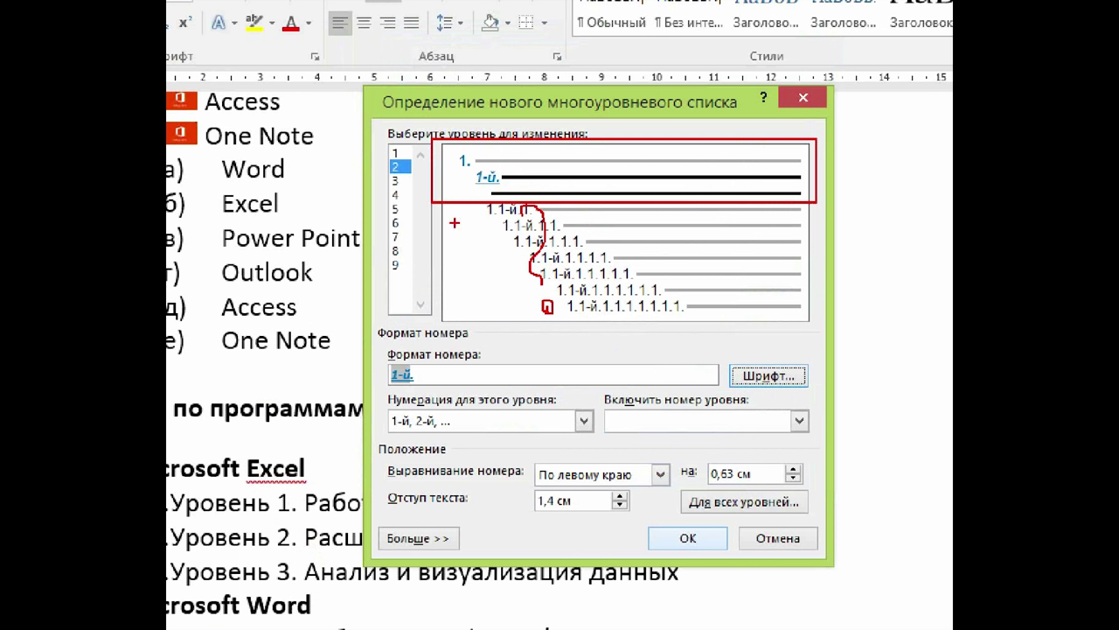
pyautogui.moveTo(479, 220)
pyautogui.mouseDown()
pyautogui.moveTo(535, 224)
pyautogui.moveTo(610, 306)
pyautogui.mouseUp()
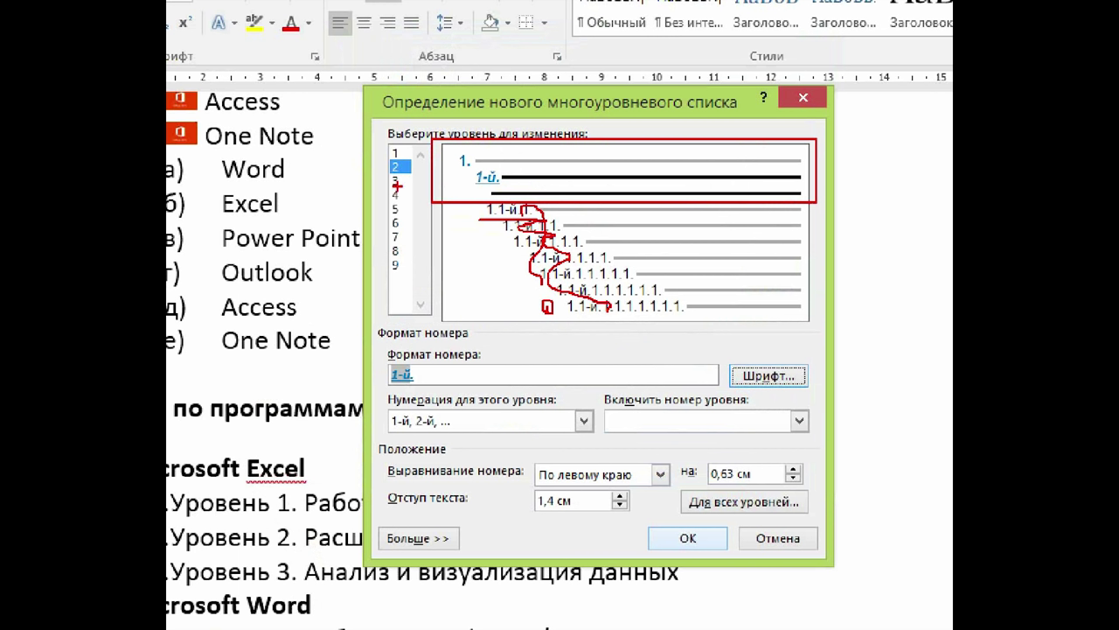
pyautogui.moveTo(381, 197)
pyautogui.mouseDown()
pyautogui.moveTo(431, 247)
pyautogui.moveTo(385, 188)
pyautogui.mouseUp()
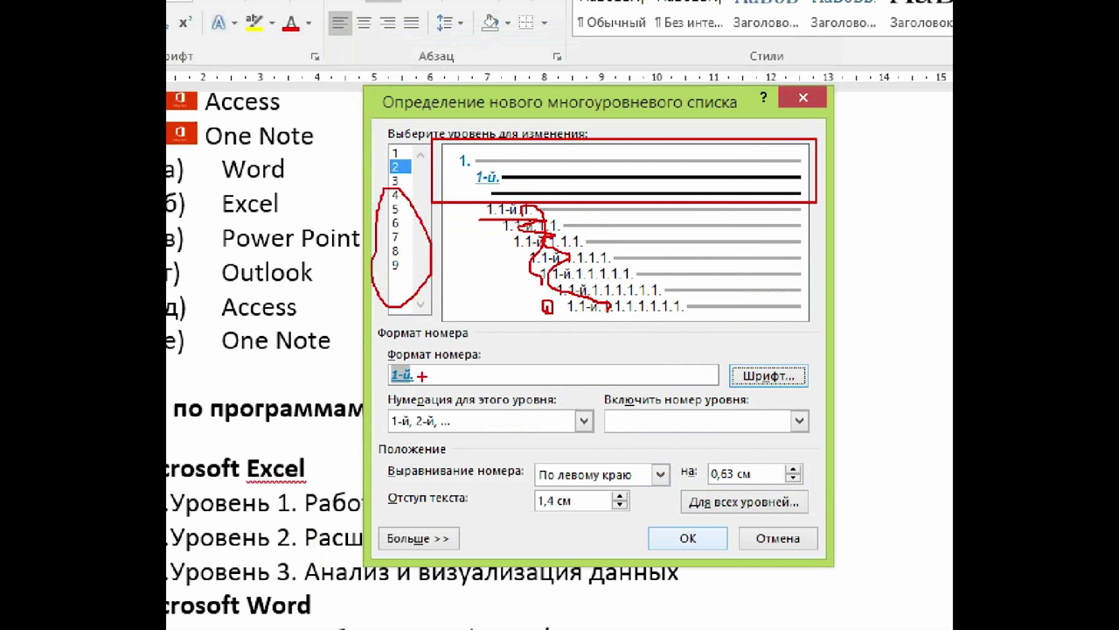
pyautogui.moveTo(389, 355)
pyautogui.mouseDown()
pyautogui.moveTo(418, 385)
pyautogui.moveTo(395, 357)
pyautogui.mouseUp()
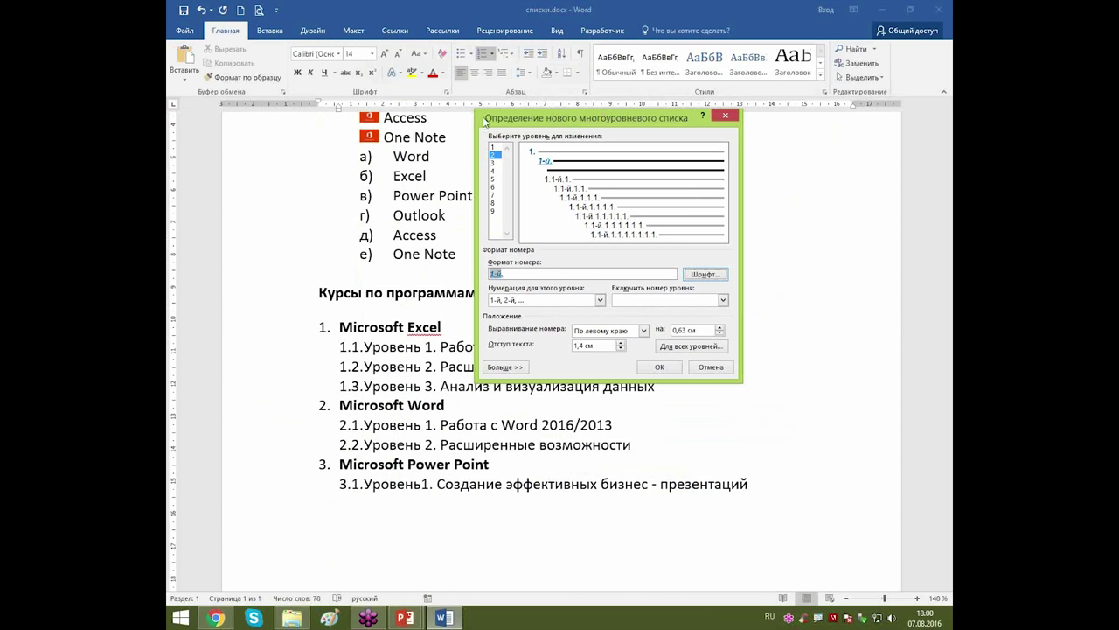
# Clear the number formats of list levels 3 and 4.
pyautogui.click(395, 180)
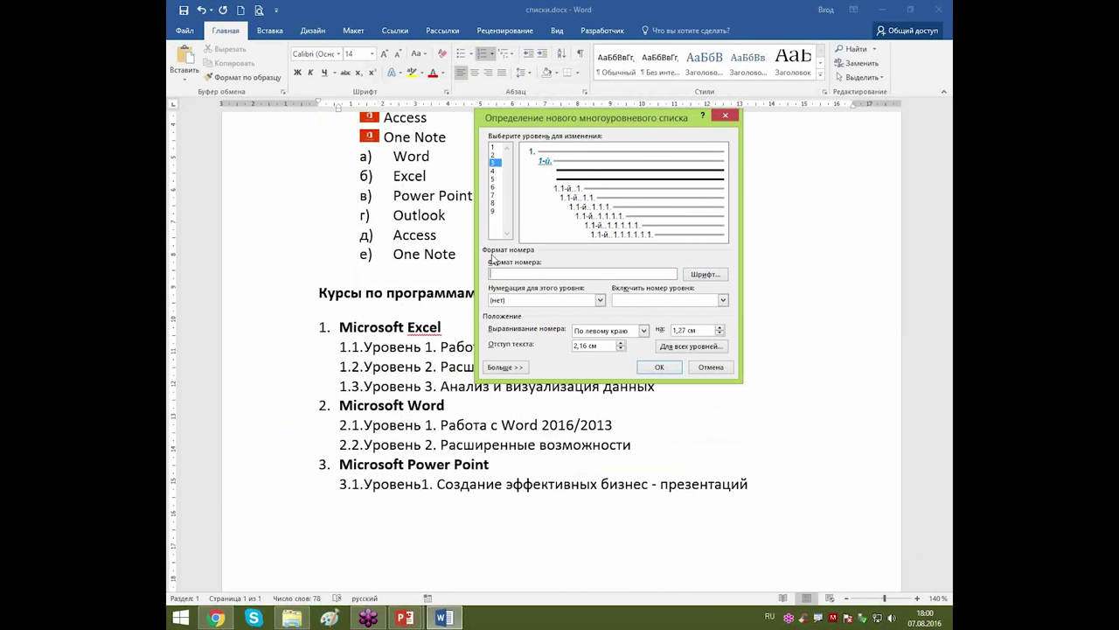
pyautogui.click(493, 170)
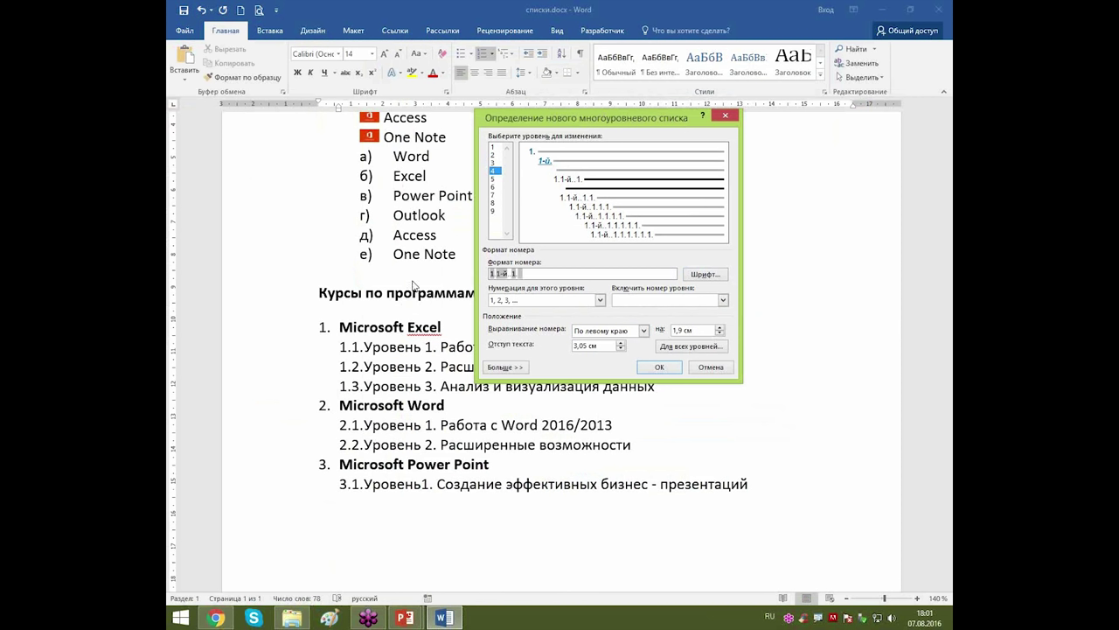
pyautogui.press('BackSpace')
pyautogui.press('BackSpace')
pyautogui.press('BackSpace')
pyautogui.press('BackSpace')
pyautogui.press('BackSpace')
pyautogui.press('BackSpace')
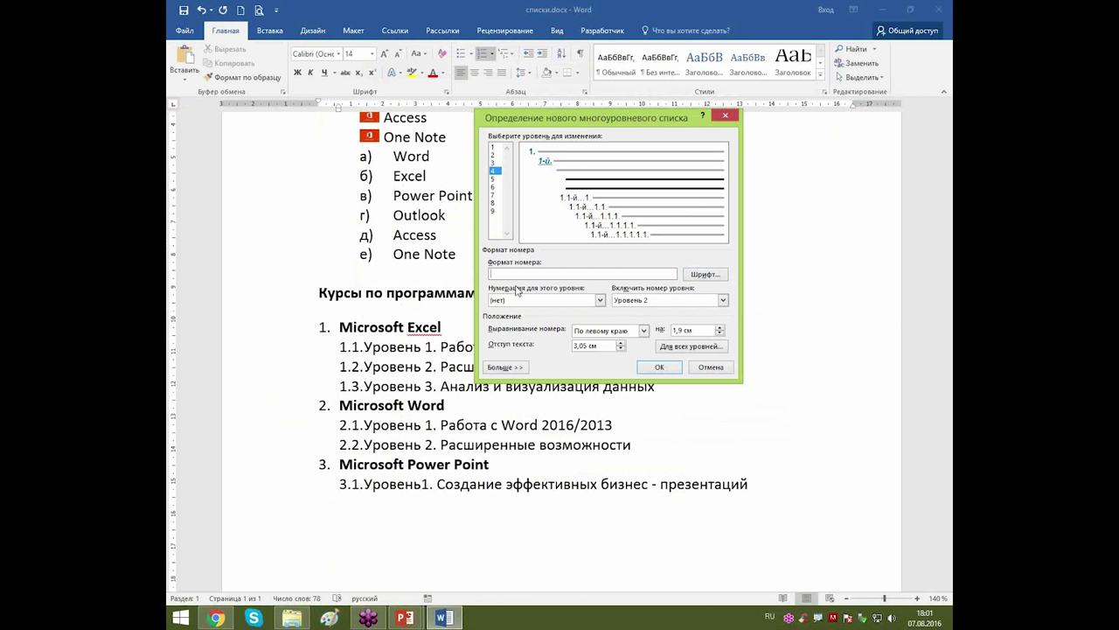
# Clear the number formats of list levels 5 through 9 and apply the new multilevel list to the courses.
pyautogui.click(493, 178)
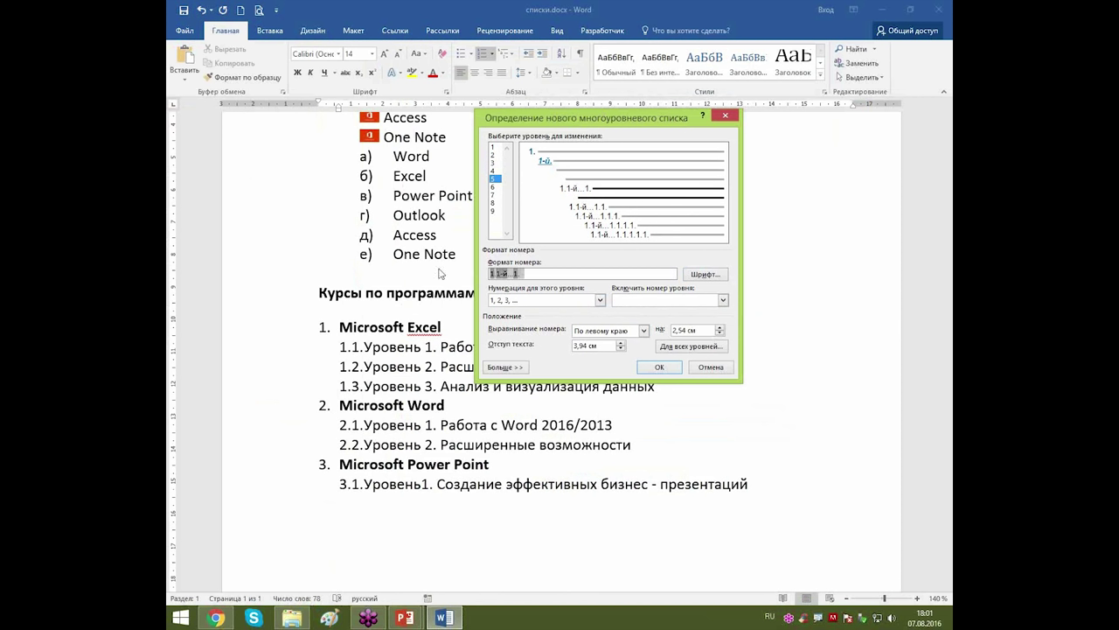
pyautogui.click(493, 186)
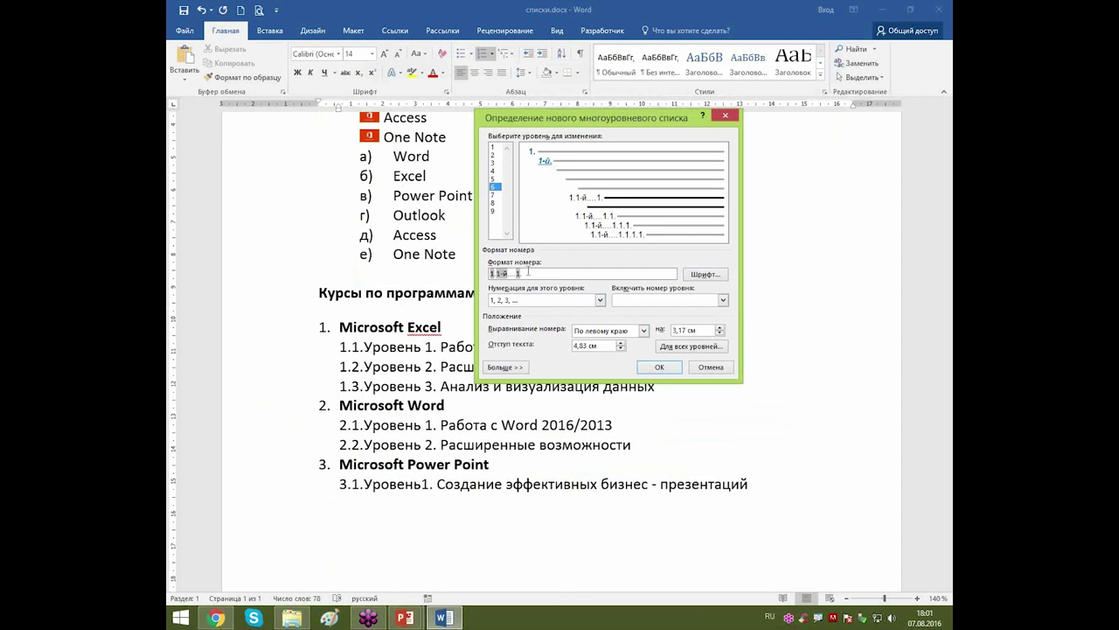
pyautogui.press('Down')
pyautogui.moveTo(539, 273); pyautogui.dragTo(413, 268)
pyautogui.press('Delete')
pyautogui.click(492, 203)
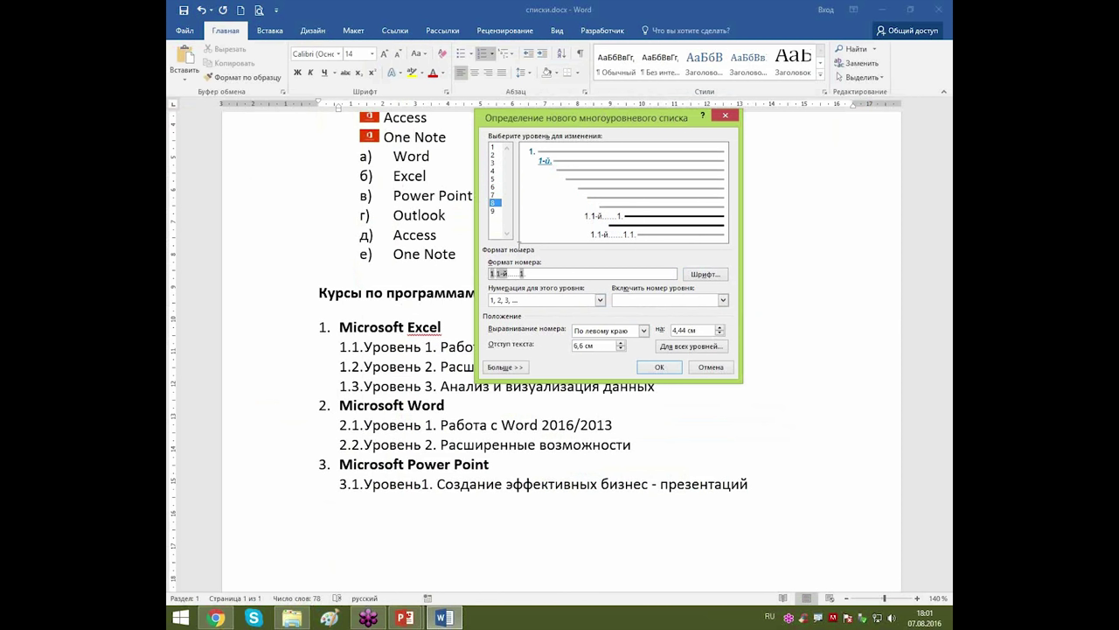
pyautogui.click(536, 274)
pyautogui.click(493, 211)
pyautogui.moveTo(530, 276); pyautogui.dragTo(451, 276)
pyautogui.press('Delete')
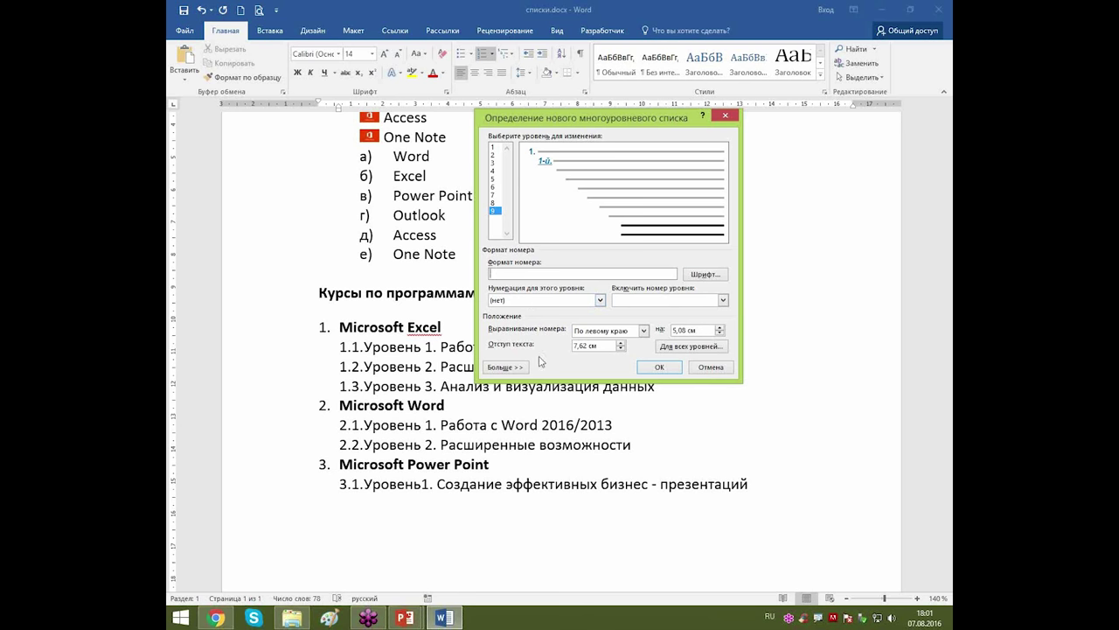
pyautogui.click(662, 367)
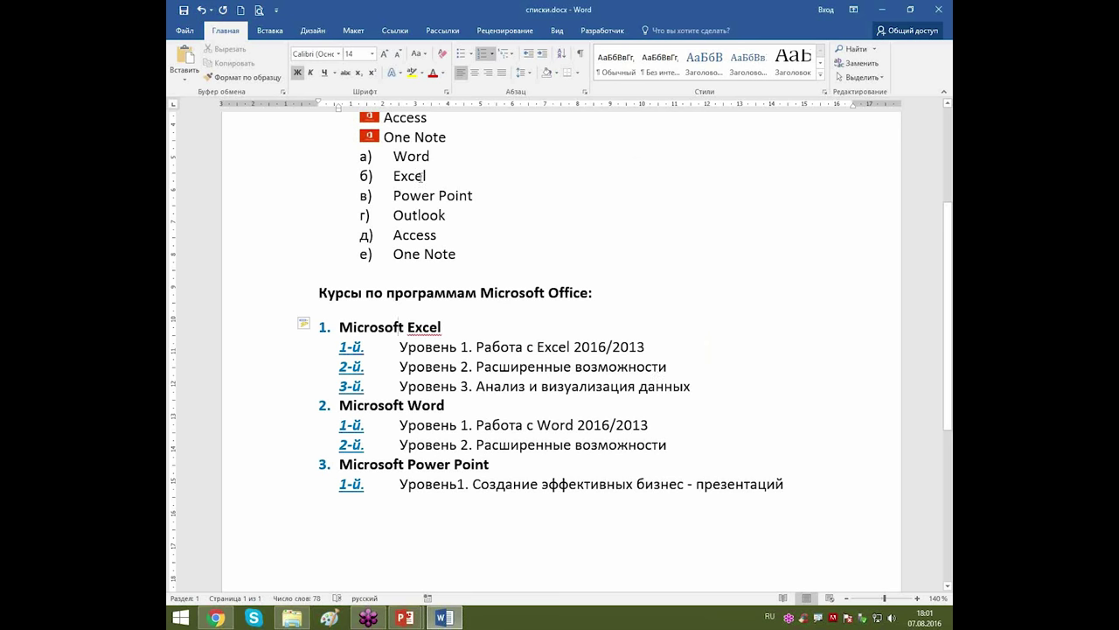
# Reopen the course list's multilevel list definition and choose level 2 for editing.
pyautogui.click(515, 58)
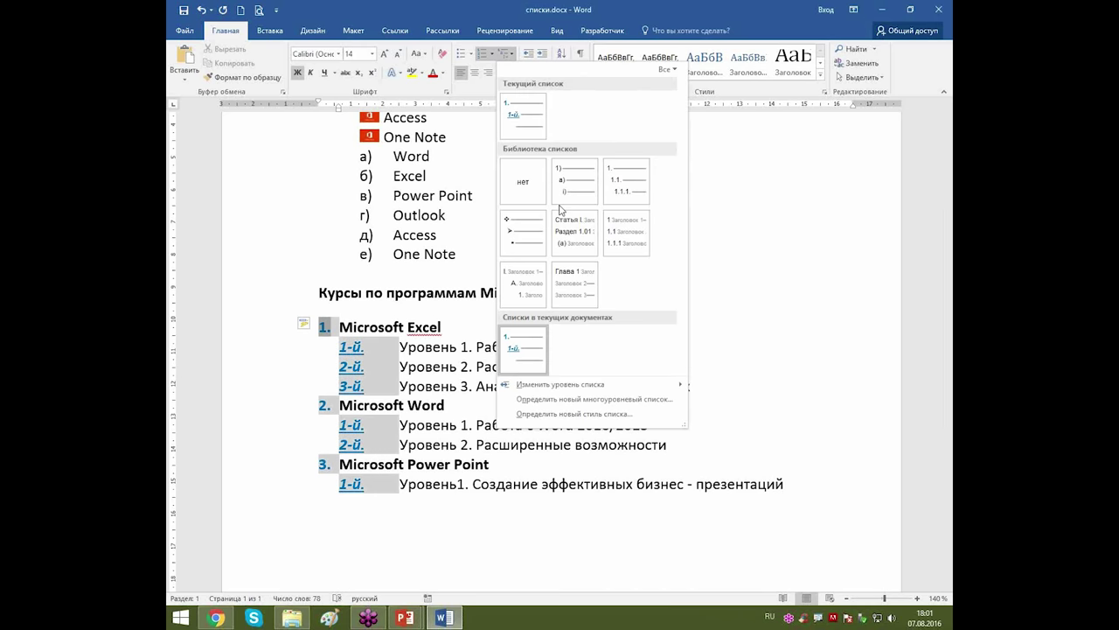
pyautogui.click(611, 399)
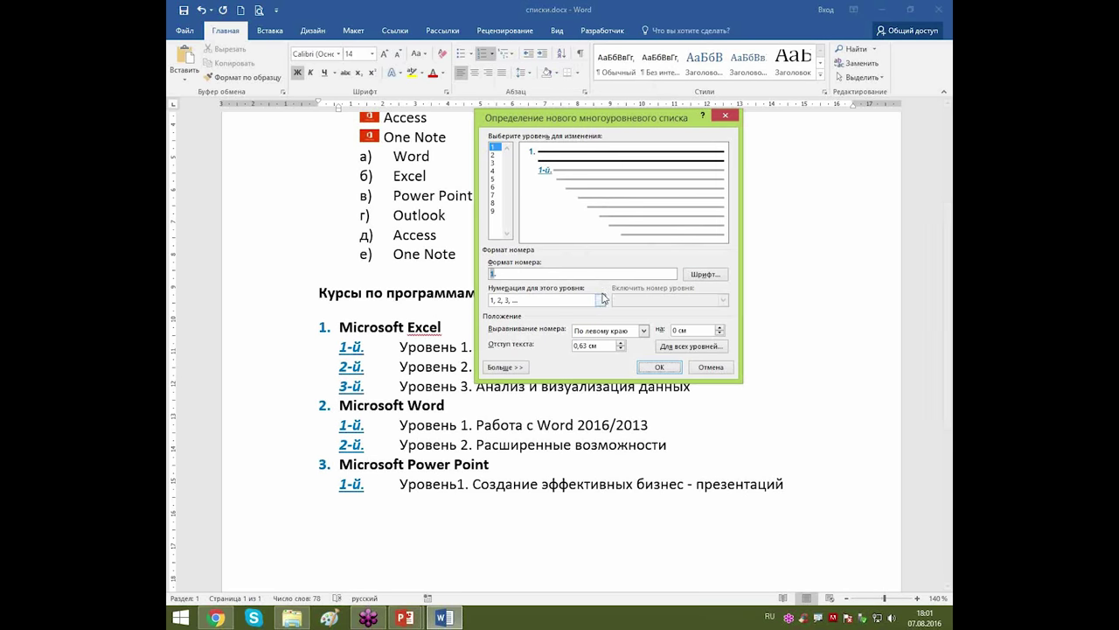
pyautogui.click(493, 155)
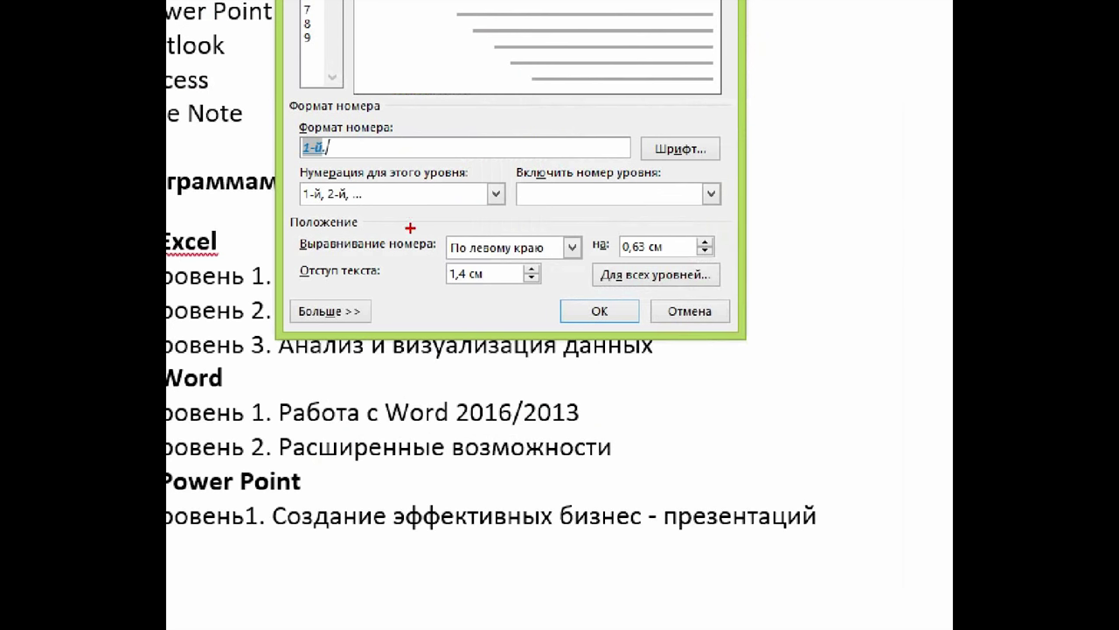
# Mark the level 2 position settings and the gaps before and after the level 2 numbers on the magnified screen.
pyautogui.moveTo(434, 226); pyautogui.dragTo(740, 286)
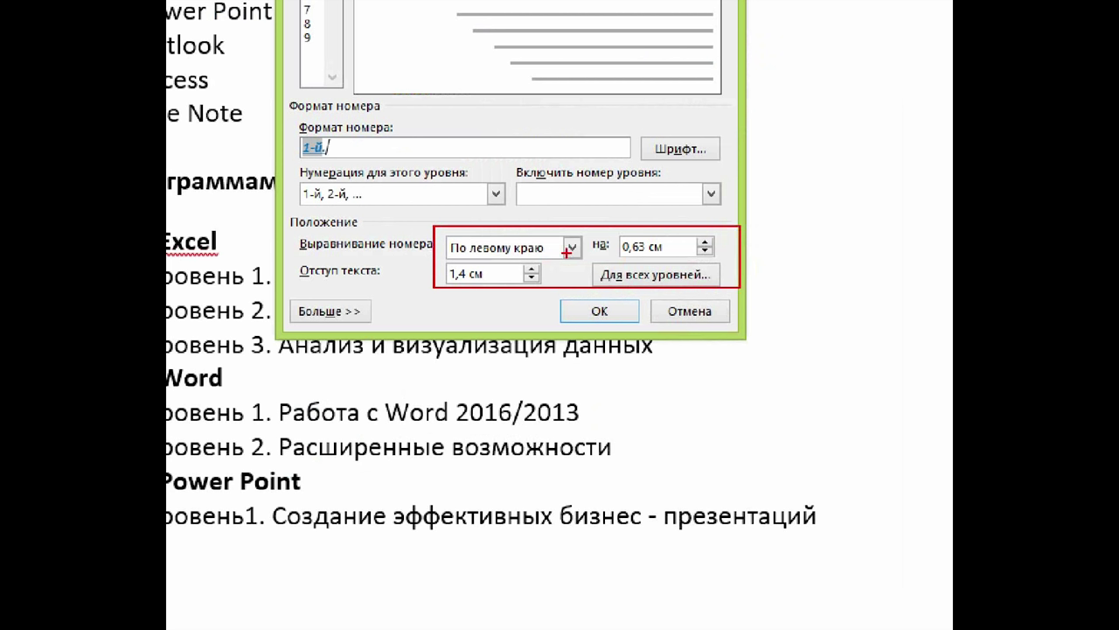
pyautogui.moveTo(627, 220)
pyautogui.mouseDown()
pyautogui.moveTo(614, 251)
pyautogui.moveTo(662, 260)
pyautogui.moveTo(631, 219)
pyautogui.mouseUp()
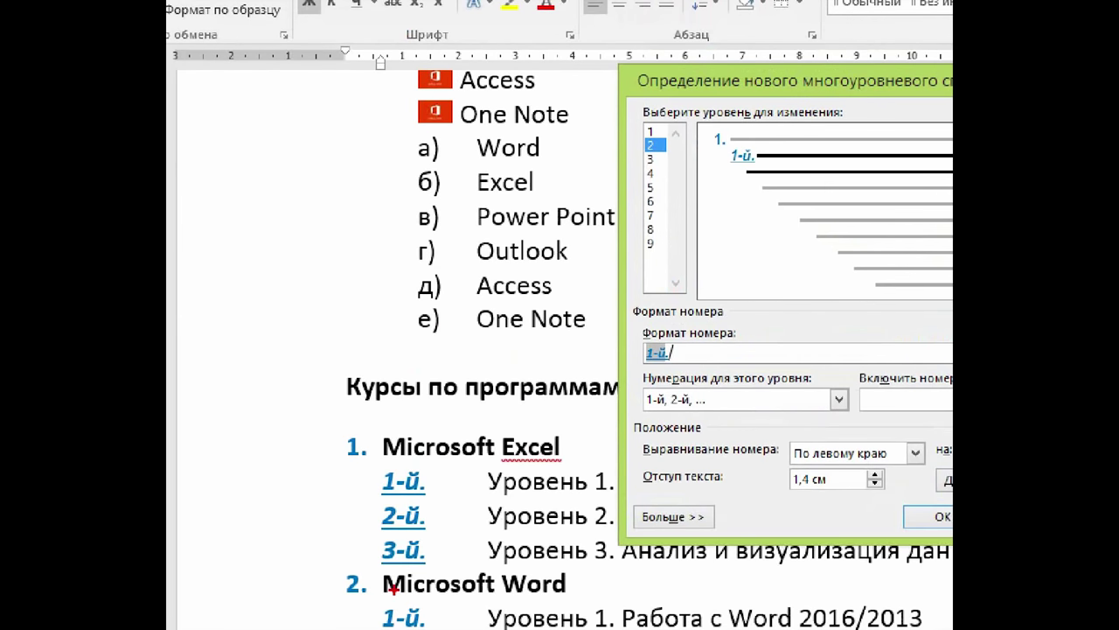
pyautogui.moveTo(378, 464)
pyautogui.mouseDown()
pyautogui.moveTo(378, 576)
pyautogui.moveTo(333, 576)
pyautogui.mouseUp()
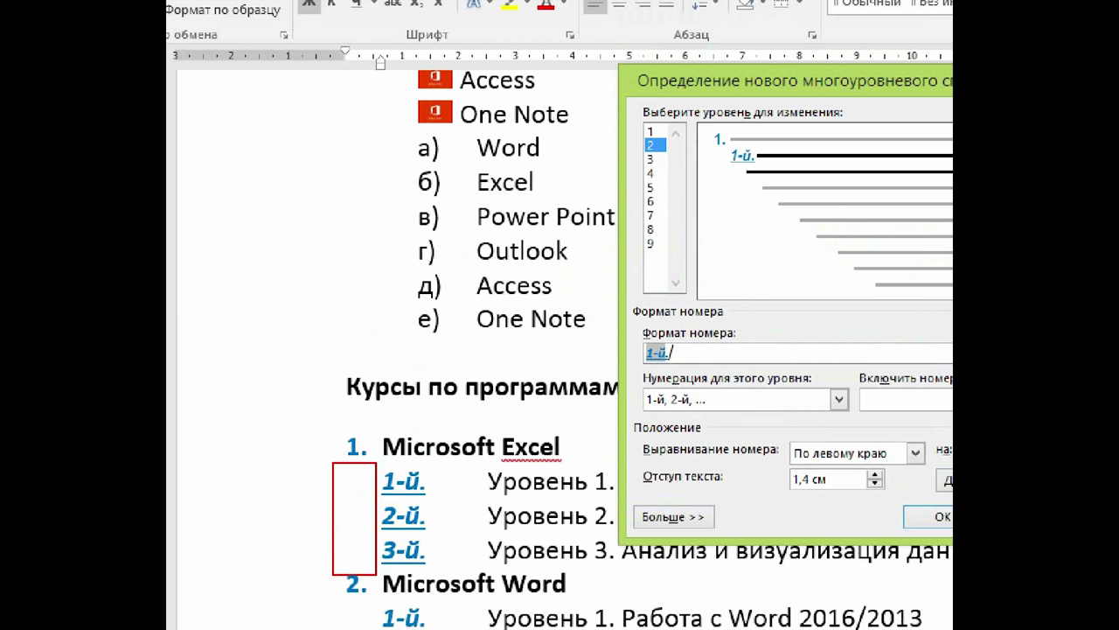
pyautogui.moveTo(428, 467); pyautogui.dragTo(489, 566)
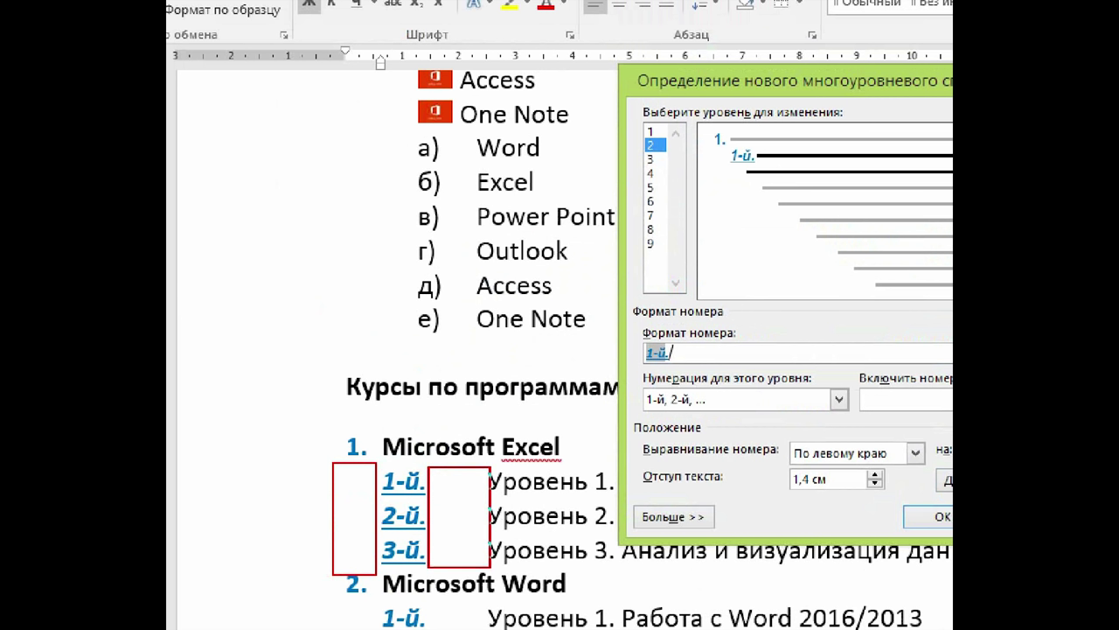
pyautogui.moveTo(666, 490); pyautogui.dragTo(884, 494)
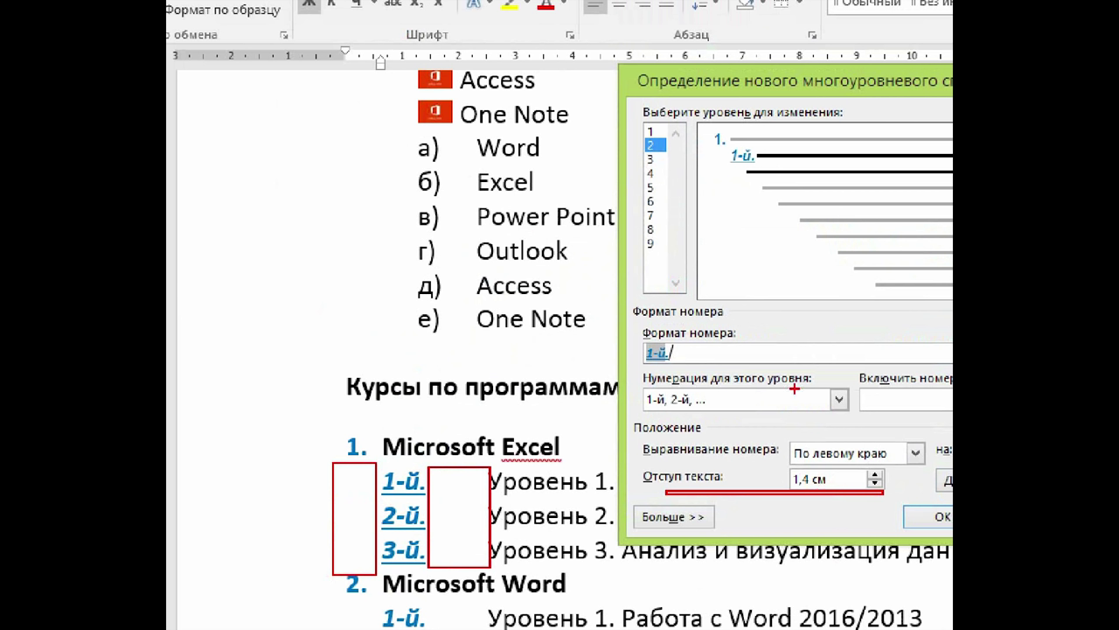
pyautogui.moveTo(784, 463); pyautogui.dragTo(779, 466)
# Mark the distances from the ruler's zero to the end of the level 2 numbers and to their text.
pyautogui.moveTo(345, 47)
pyautogui.mouseDown()
pyautogui.moveTo(426, 66)
pyautogui.moveTo(421, 583)
pyautogui.mouseUp()
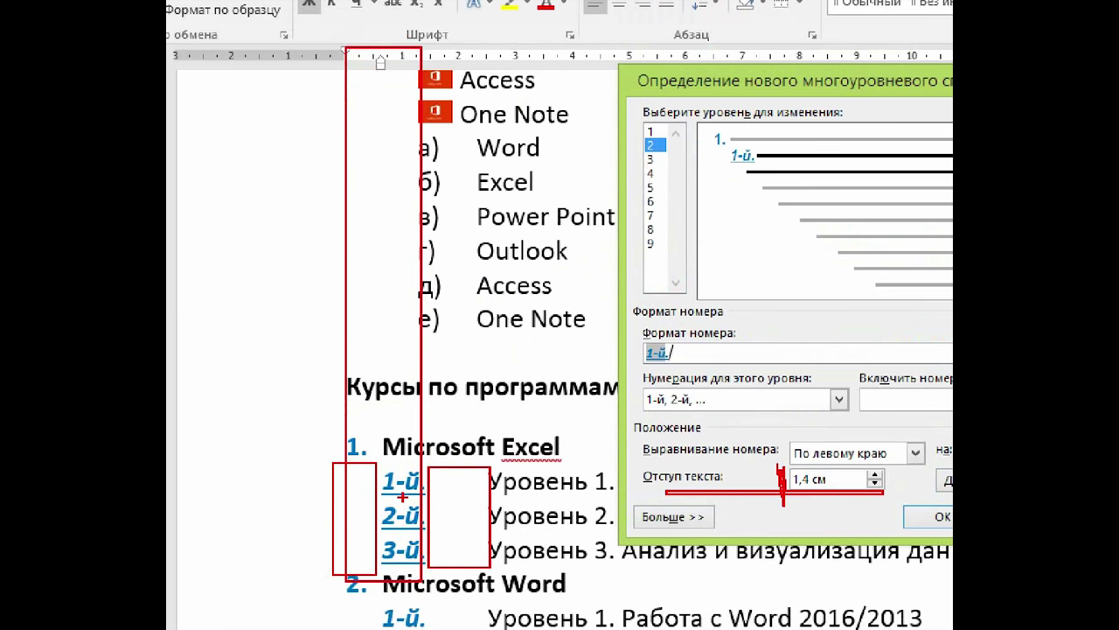
pyautogui.moveTo(446, 503); pyautogui.dragTo(422, 538)
pyautogui.moveTo(347, 79)
pyautogui.mouseDown()
pyautogui.moveTo(441, 49)
pyautogui.moveTo(489, 54)
pyautogui.moveTo(490, 577)
pyautogui.mouseUp()
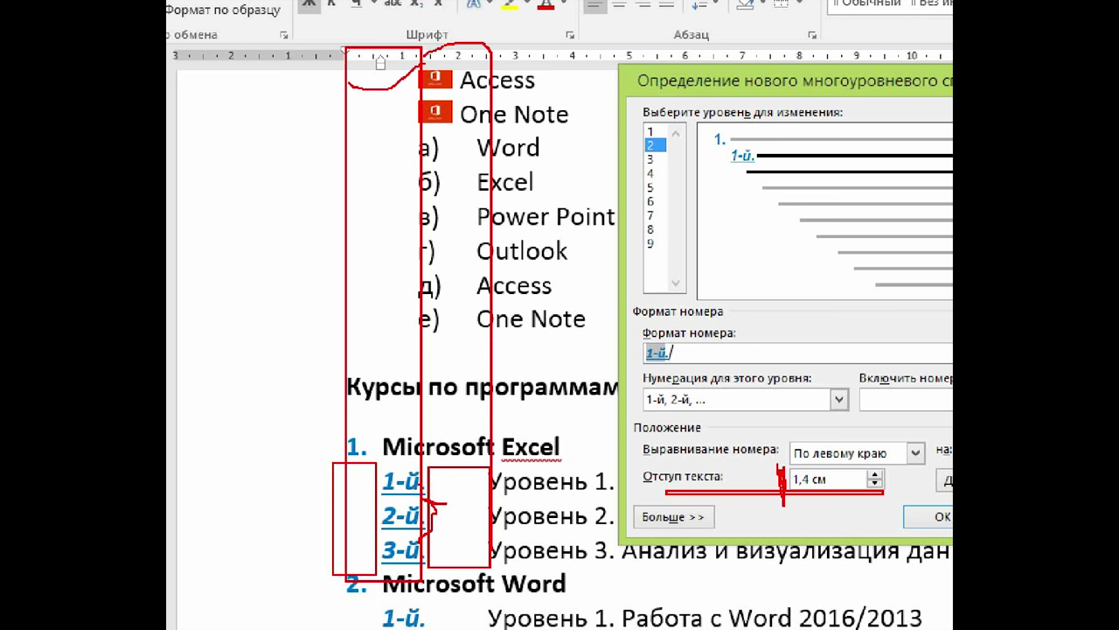
pyautogui.press('Escape')
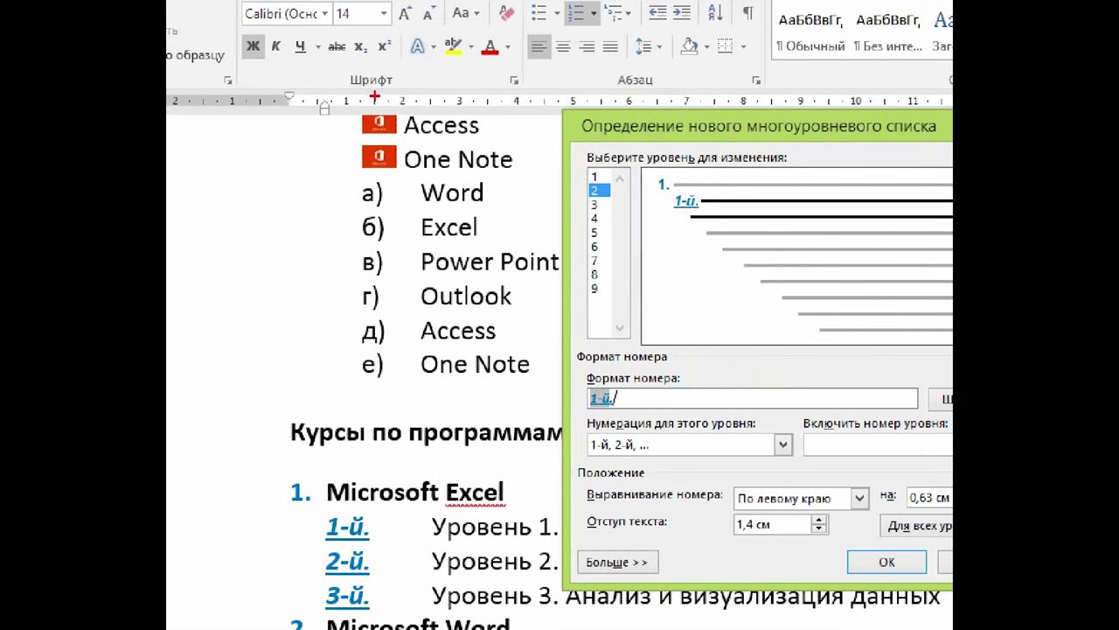
pyautogui.moveTo(373, 96)
pyautogui.mouseDown()
pyautogui.moveTo(408, 374)
pyautogui.moveTo(382, 629)
pyautogui.mouseUp()
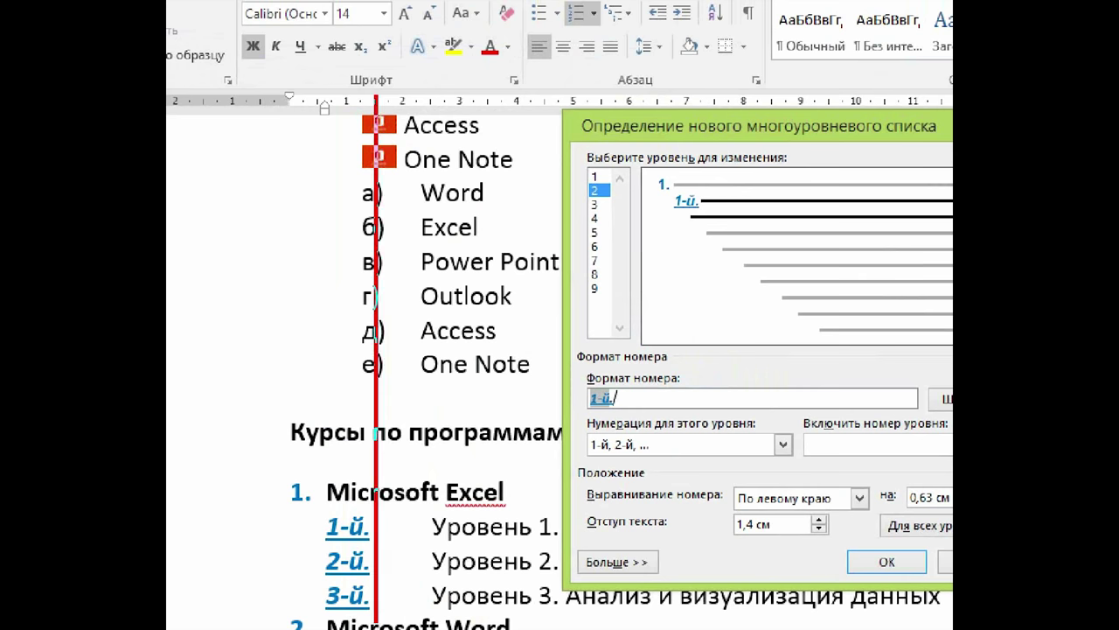
pyautogui.moveTo(387, 98); pyautogui.dragTo(386, 592)
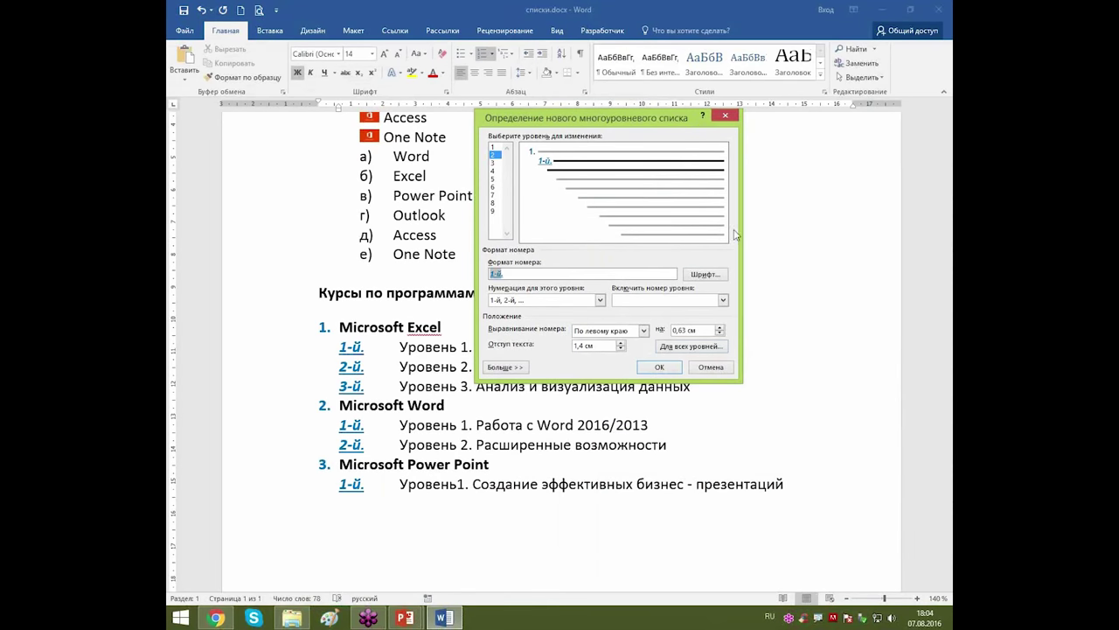
# Set the level 2 text indent (Отступ текста) to 1,6 cm and apply the list definition.
pyautogui.doubleClick(571, 346)
pyautogui.write('1,6')
pyautogui.click(661, 368)
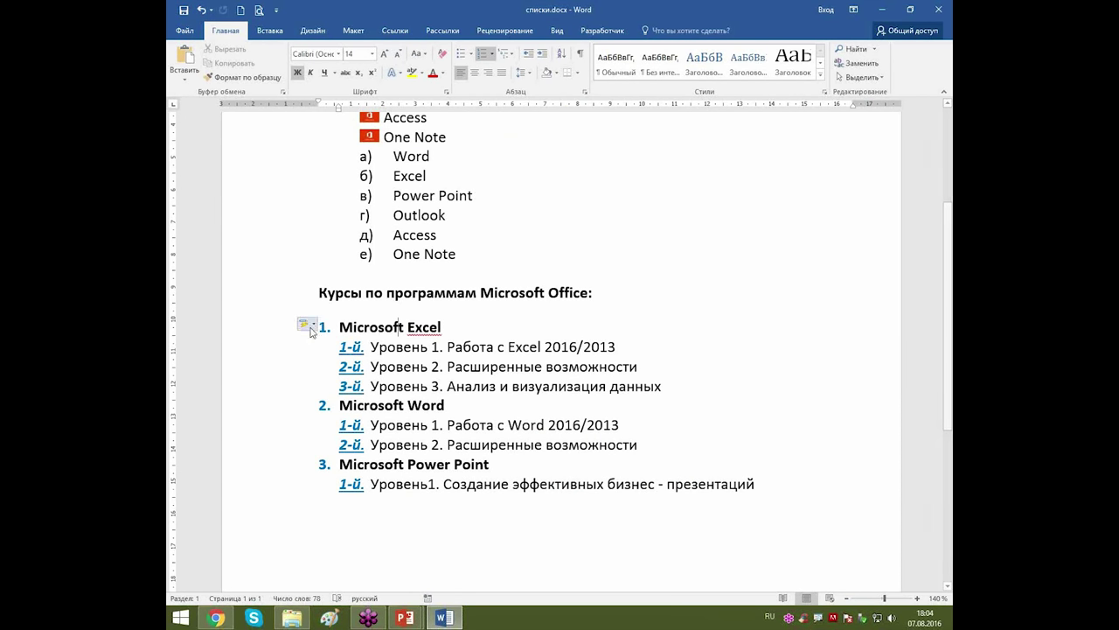
# Duplicate the "Курсы по программам Microsoft Office:" heading with its list below the original and restart the copy's numbering at 1.
pyautogui.moveTo(266, 330); pyautogui.dragTo(280, 502)
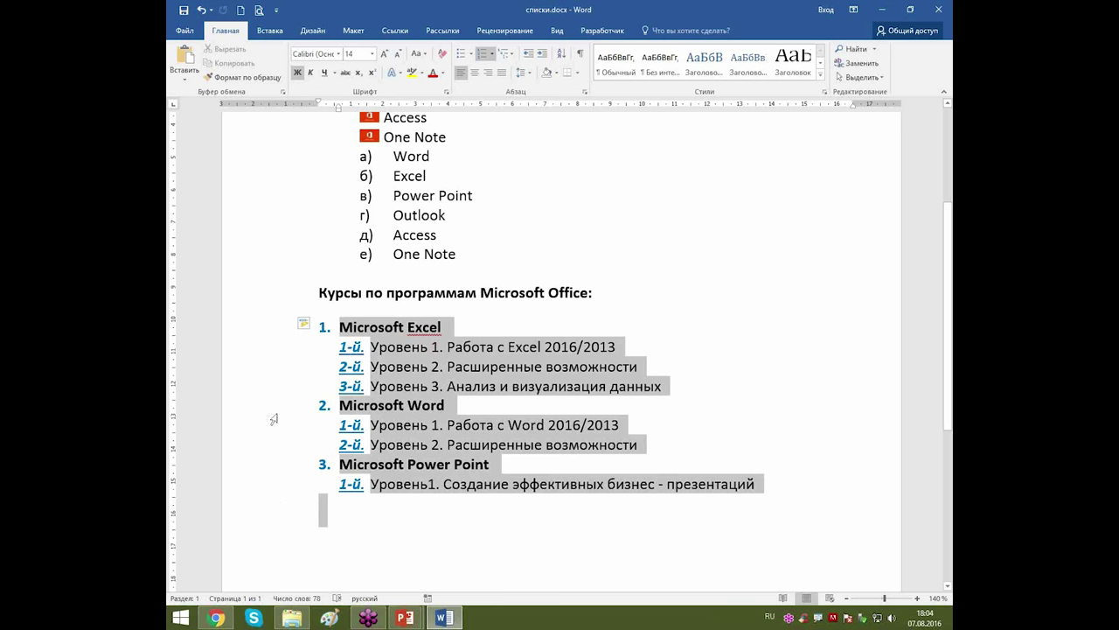
pyautogui.moveTo(267, 294); pyautogui.dragTo(287, 484)
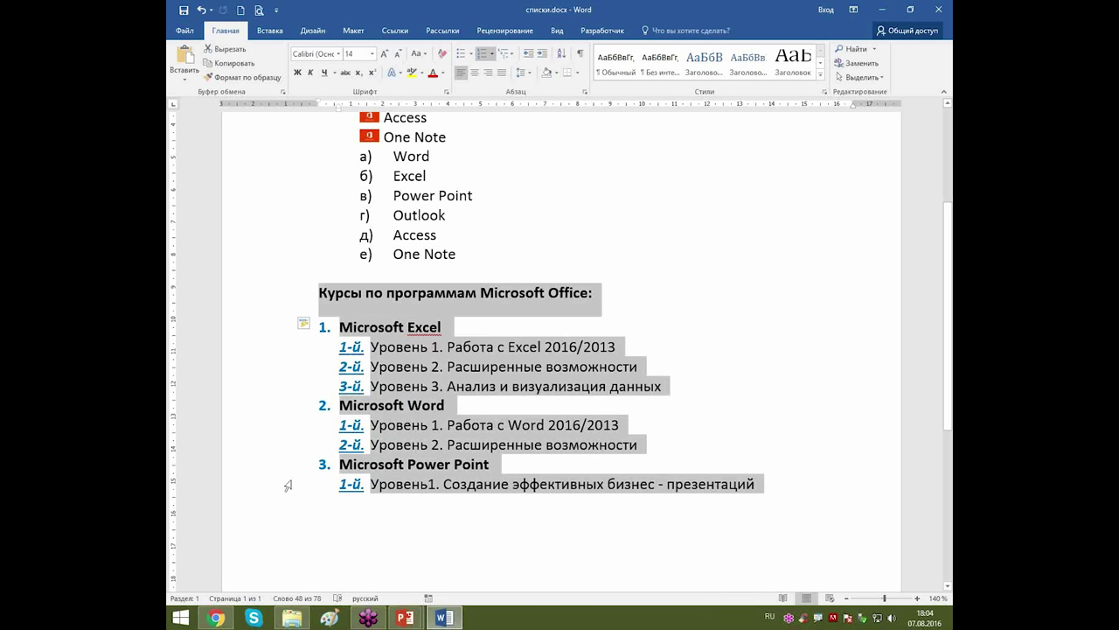
pyautogui.scroll(-2, 375, 457)
pyautogui.click(376, 437)
pyautogui.write('Курсы по программам Microsoft Office: Microsoft Excel Уровень 1. Работа с Excel 2016/2013 Уровень 2. Расширенные возможности Уровень 3. Анализ и визуализация данных Microsoft Word Уровень 1. Работа с Word 2016/2013 Уровень 2. Расширенные возможности Microsoft Power Point Уровень1. Создание эффективных бизнес - презентаций')
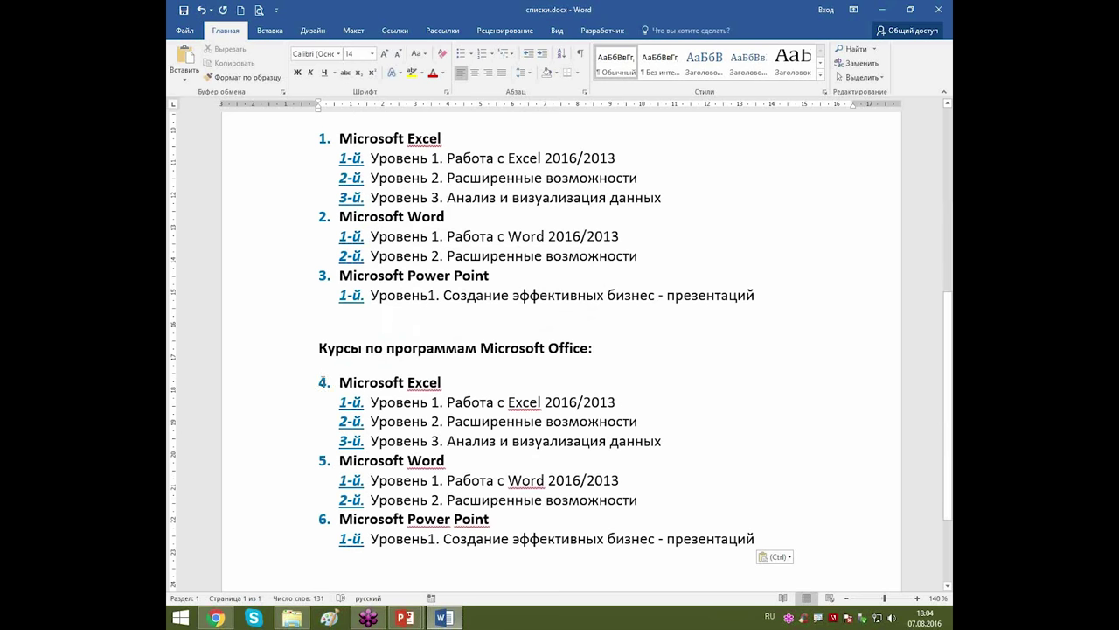
pyautogui.rightClick(323, 382)
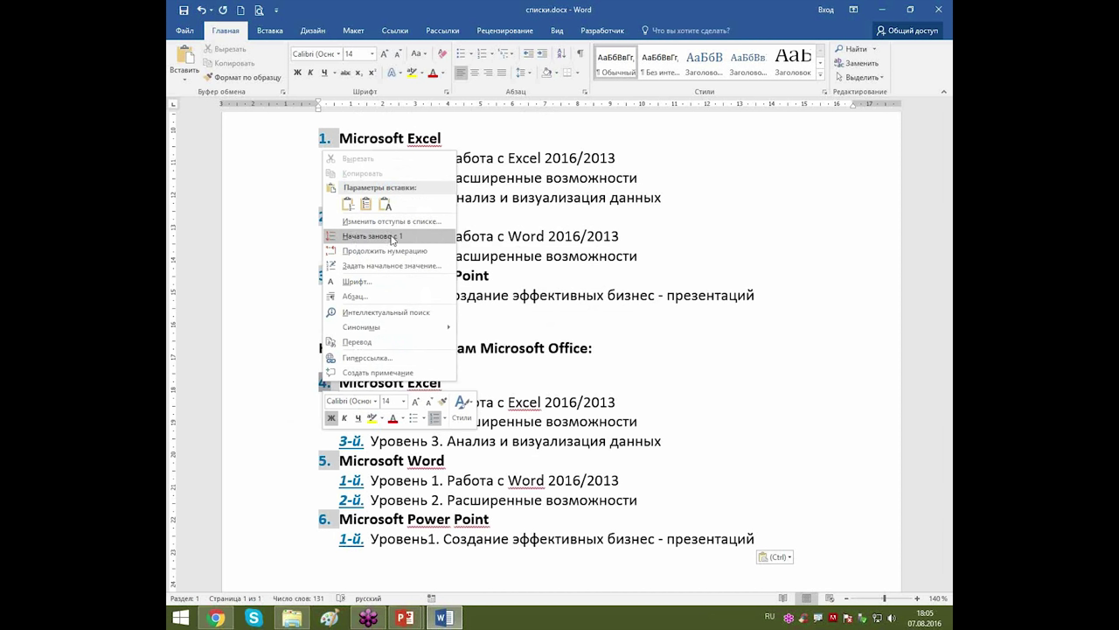
pyautogui.click(346, 239)
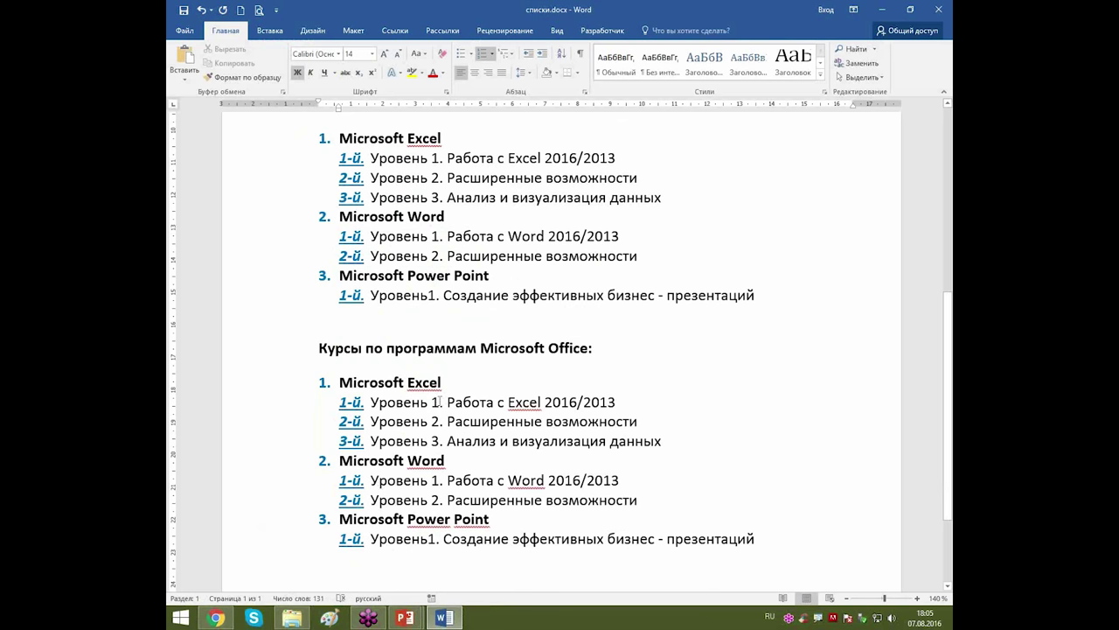
# Open a new multilevel list definition for the copied course list and set the level 2 numbering to 1, 2, 3, ….
pyautogui.click(510, 55)
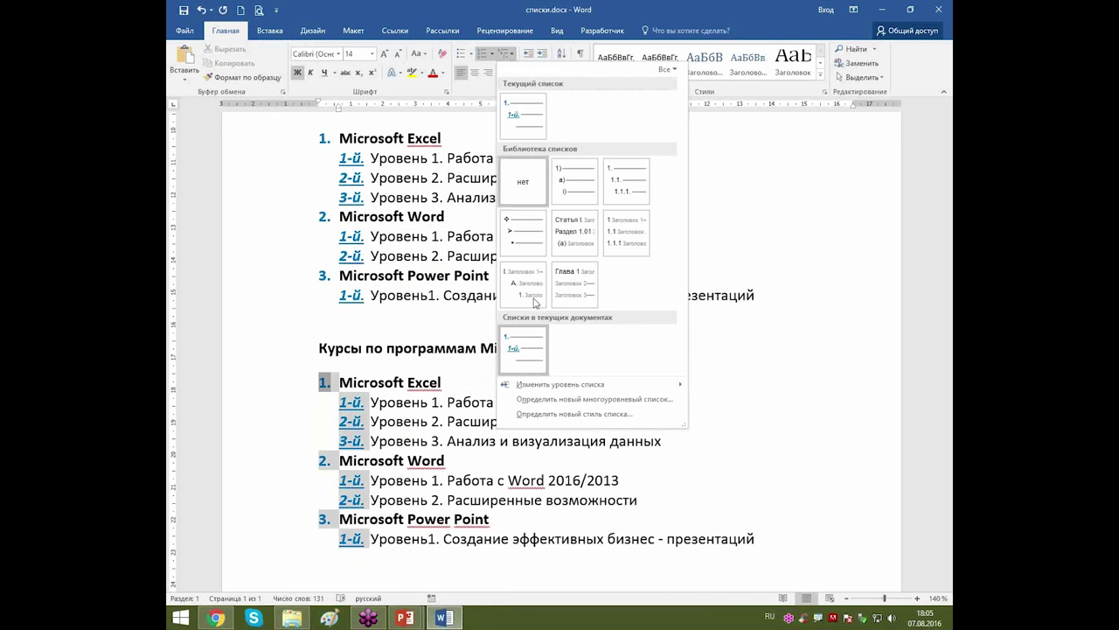
pyautogui.click(588, 400)
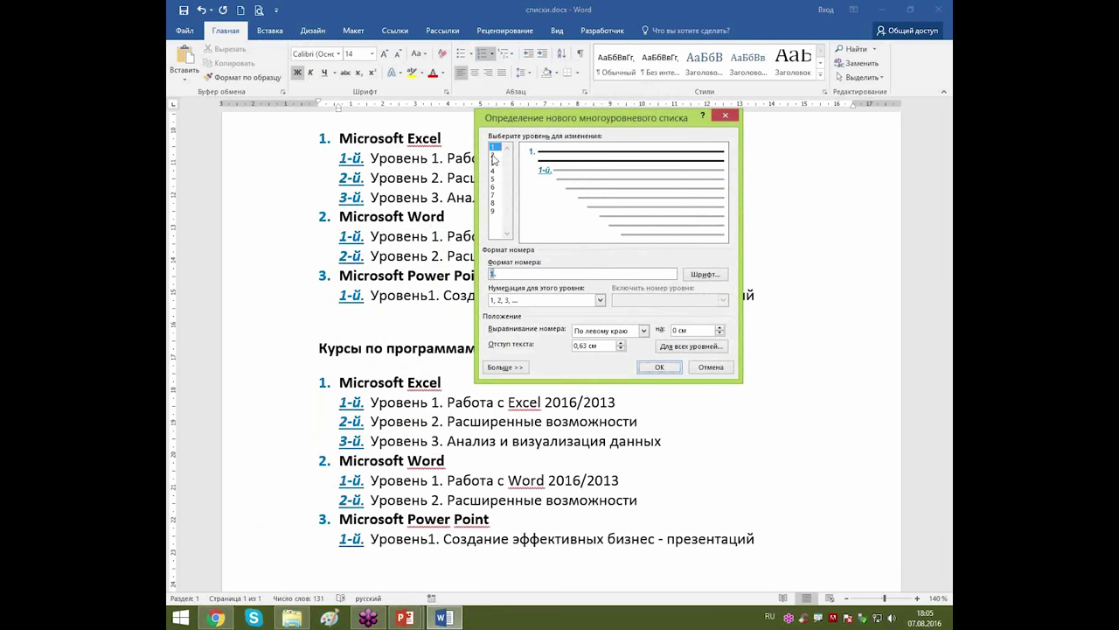
pyautogui.click(493, 156)
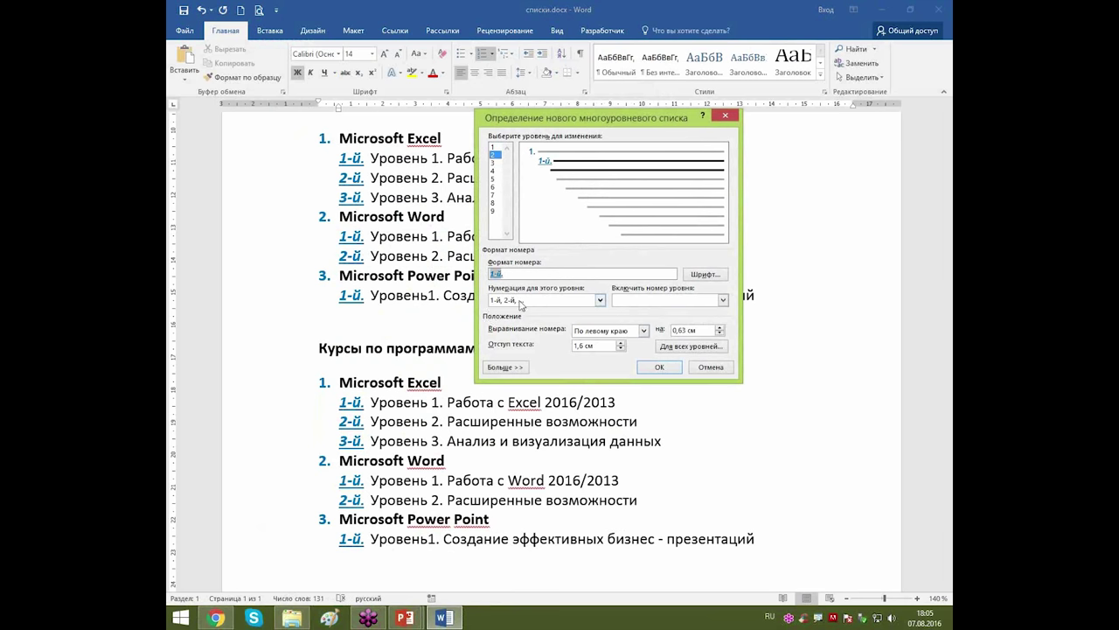
pyautogui.click(600, 299)
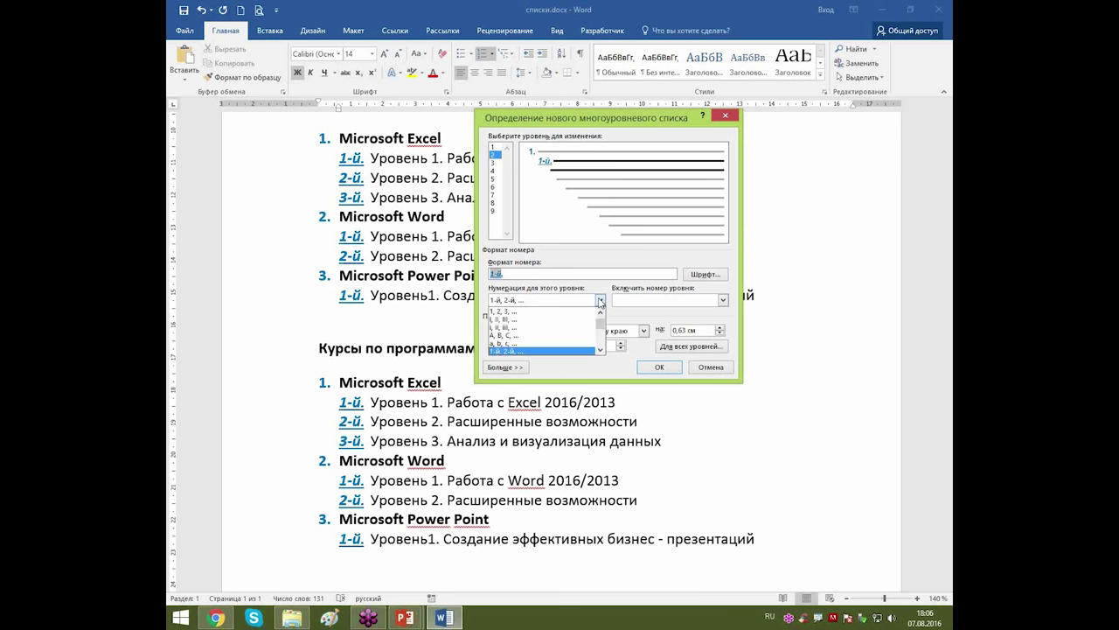
pyautogui.scroll(1, 601, 328)
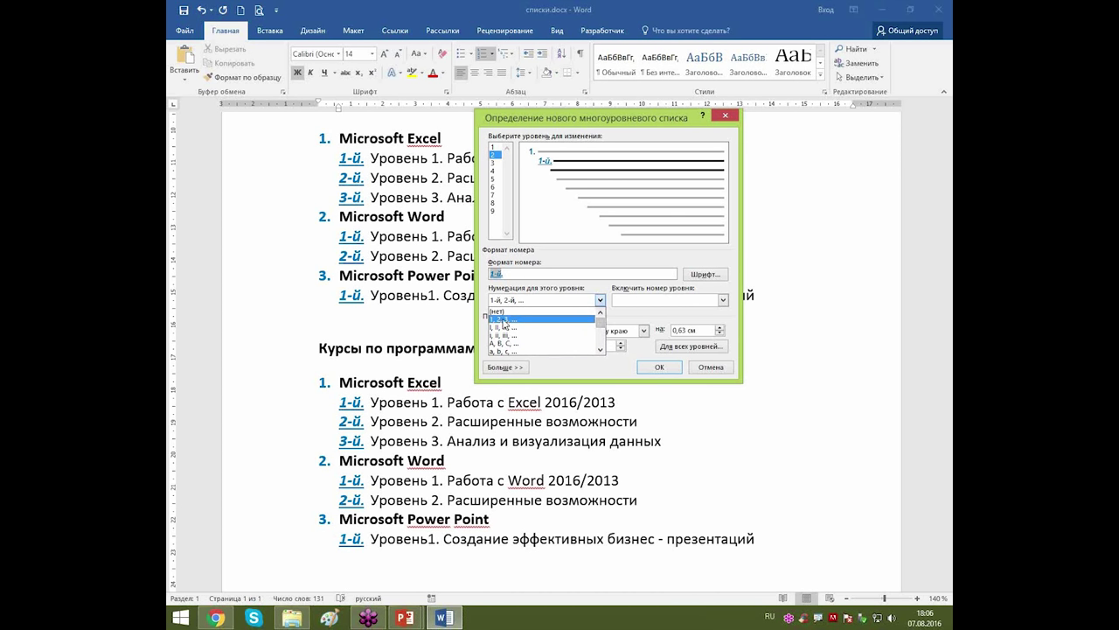
pyautogui.click(505, 320)
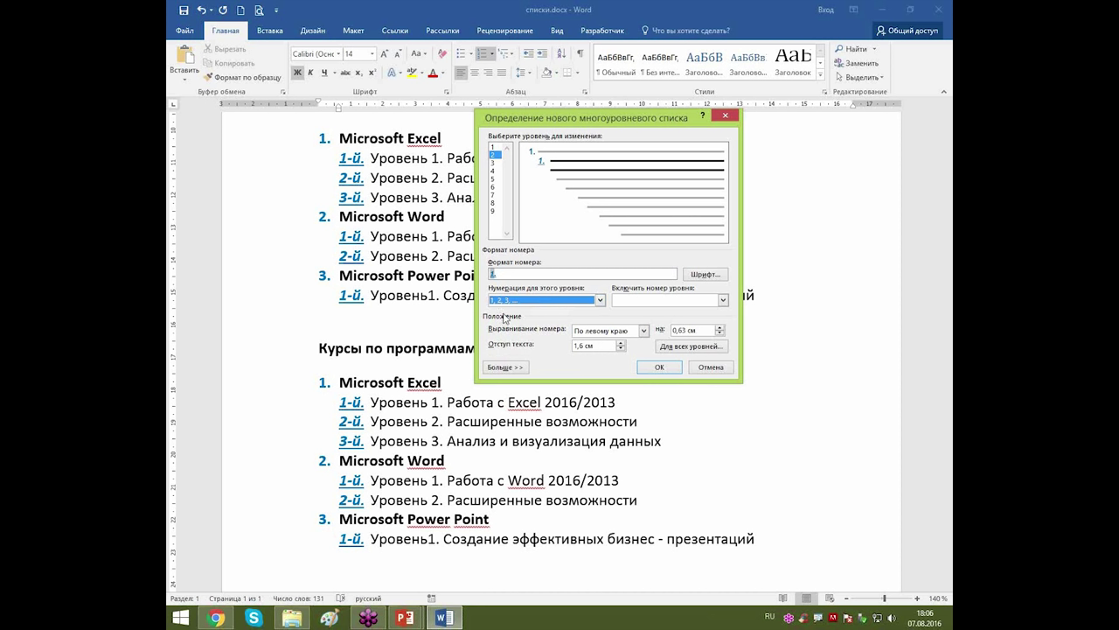
# Put the word "Уровень" before the number in the level 2 number format and apply the list definition.
pyautogui.click(491, 273)
pyautogui.click(492, 274)
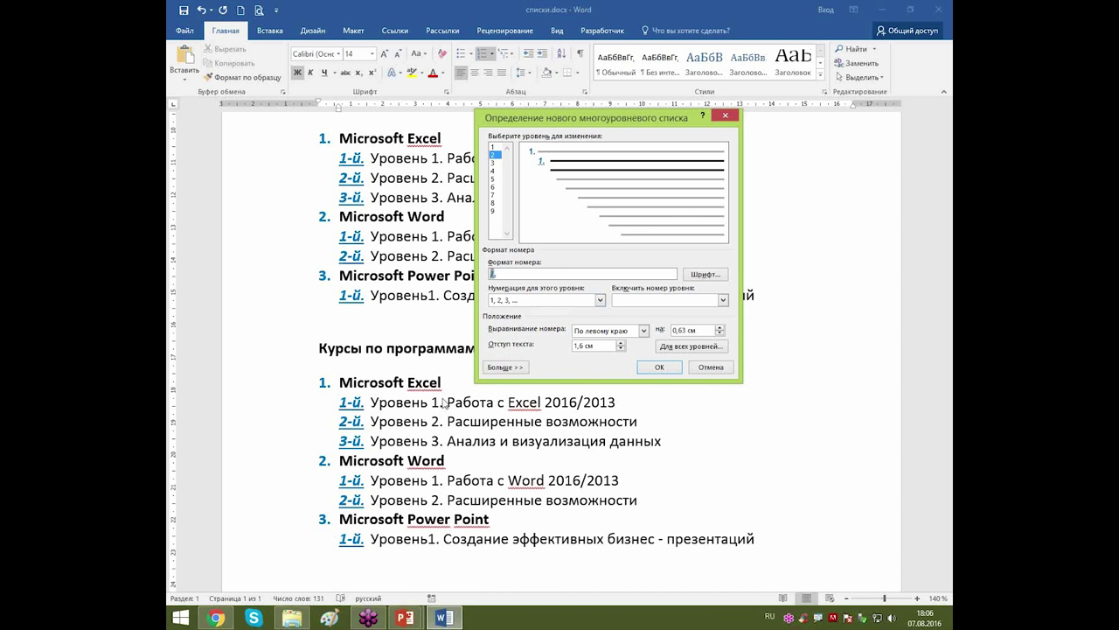
pyautogui.write('Уровень')
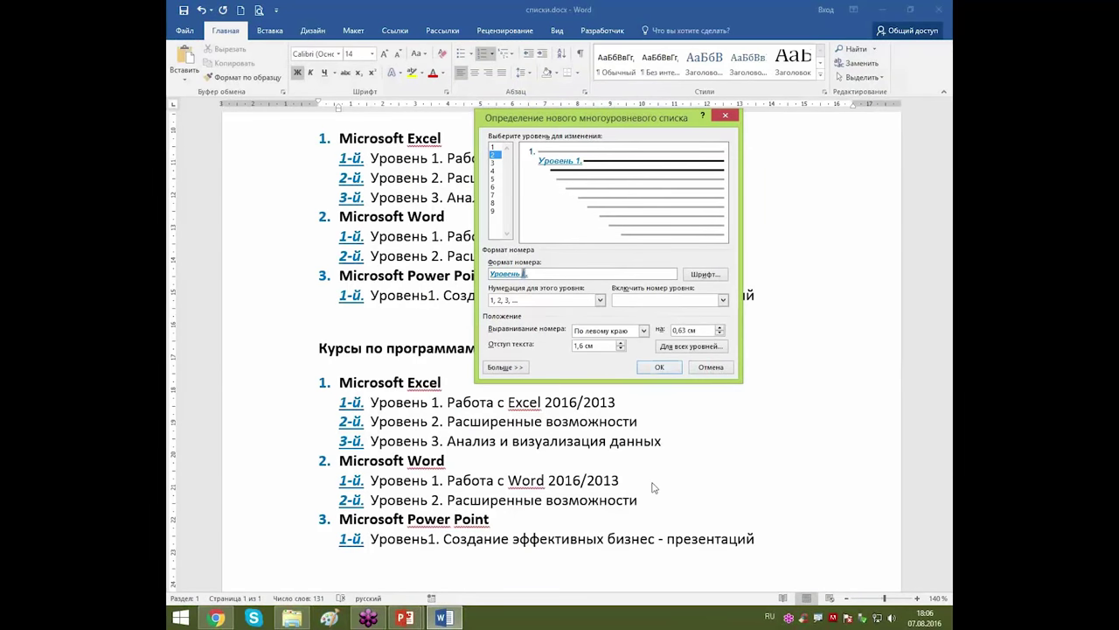
pyautogui.click(661, 367)
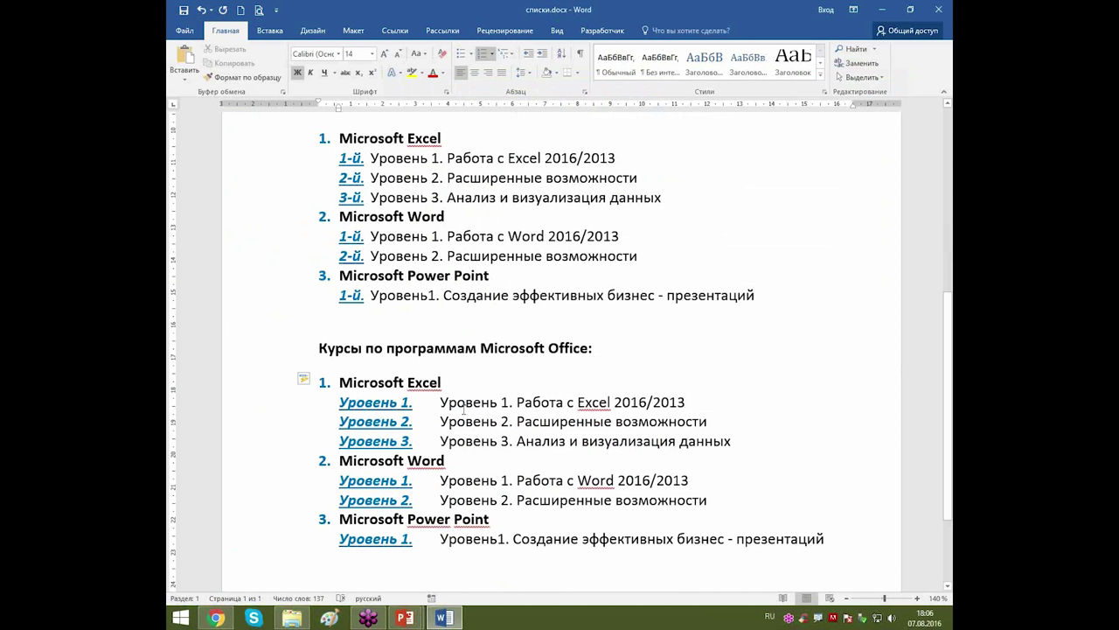
# Delete the manually typed "Уровень" labels with their numbers from the text of all second-level items in the copied list.
pyautogui.moveTo(441, 398); pyautogui.dragTo(517, 404)
pyautogui.press('Delete')
pyautogui.moveTo(441, 421); pyautogui.dragTo(517, 422)
pyautogui.press('Delete')
pyautogui.moveTo(441, 442); pyautogui.dragTo(517, 442)
pyautogui.press('Delete')
pyautogui.moveTo(442, 480); pyautogui.dragTo(517, 481)
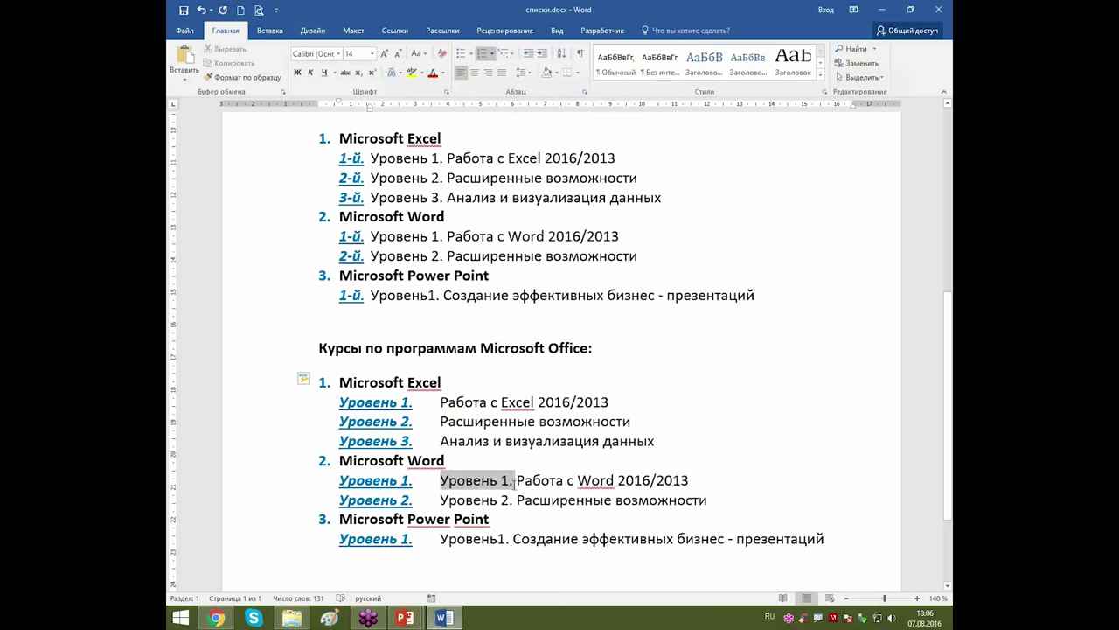
pyautogui.press('Delete')
pyautogui.moveTo(443, 500); pyautogui.dragTo(517, 500)
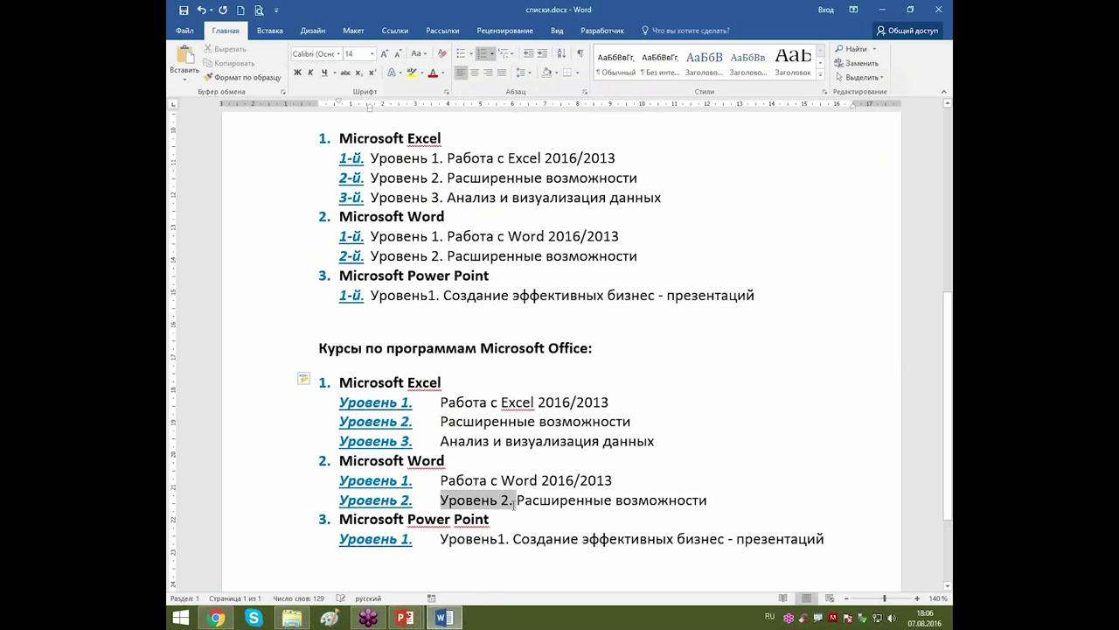
pyautogui.press('Delete')
pyautogui.moveTo(442, 540); pyautogui.dragTo(512, 548)
pyautogui.click(470, 544)
pyautogui.moveTo(442, 539); pyautogui.dragTo(513, 544)
pyautogui.press('Delete')
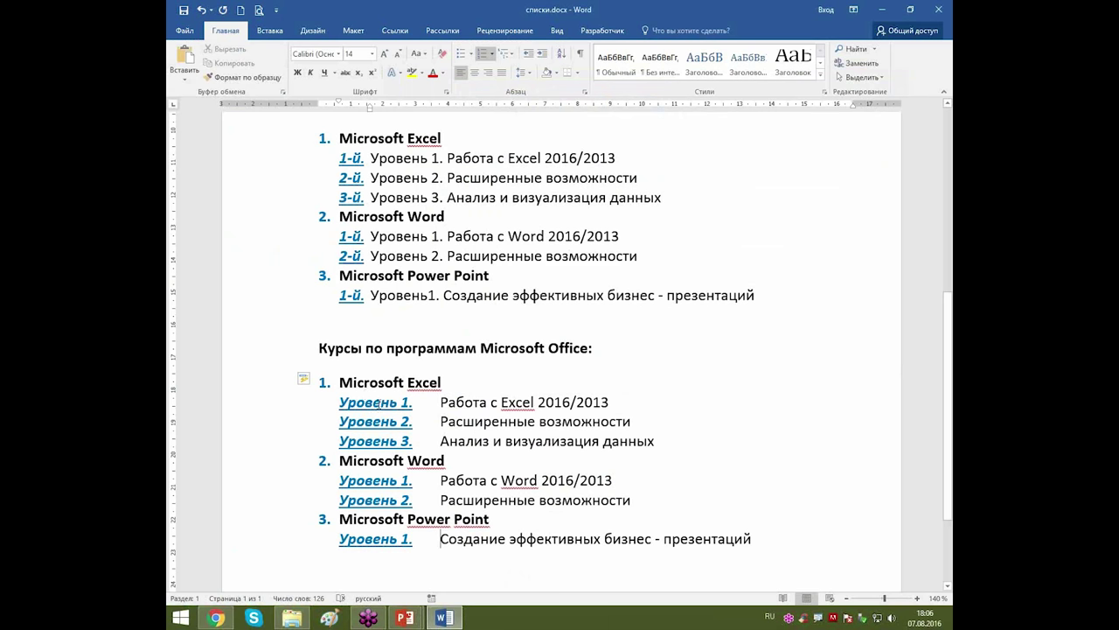
# Set the character after the level 2 number (Символ после номера) to a space (Пробел) in the copied list and apply it.
pyautogui.rightClick(378, 402)
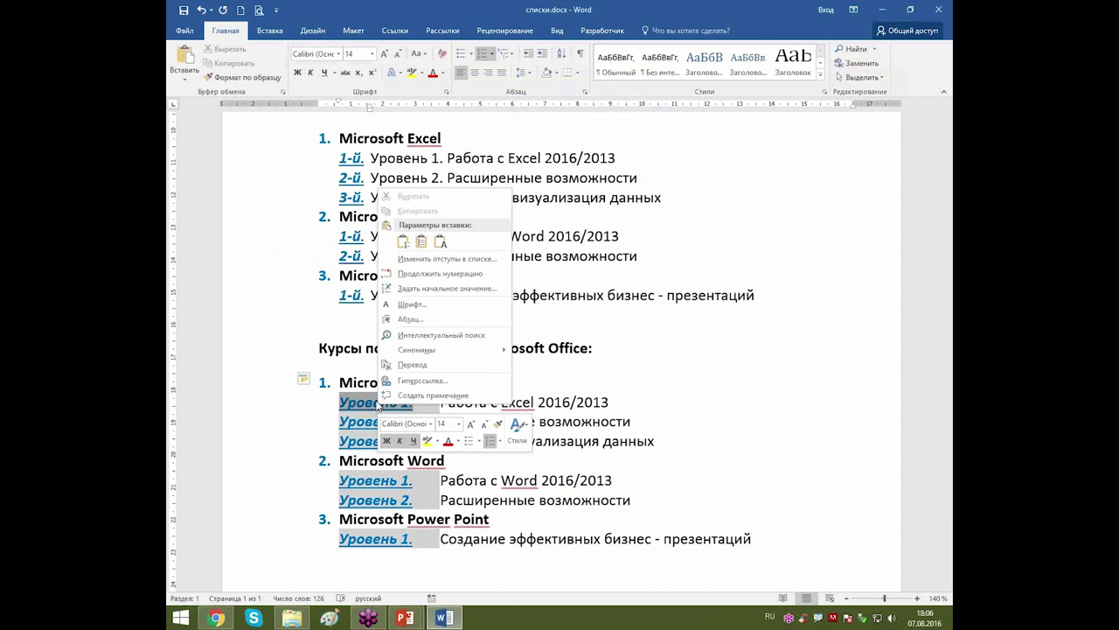
pyautogui.click(458, 262)
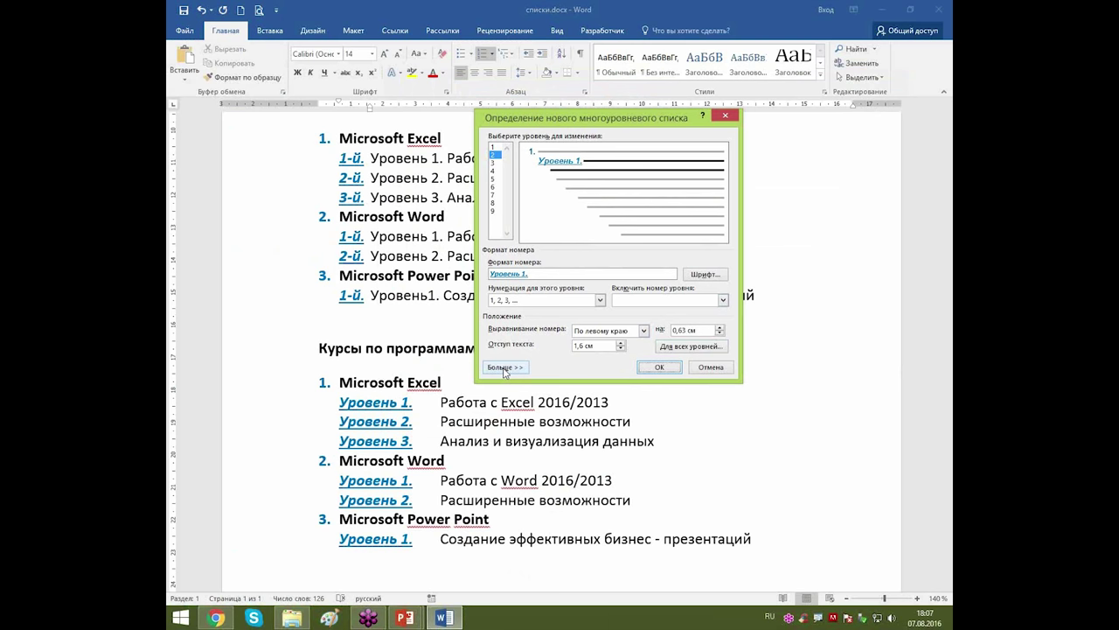
pyautogui.click(504, 368)
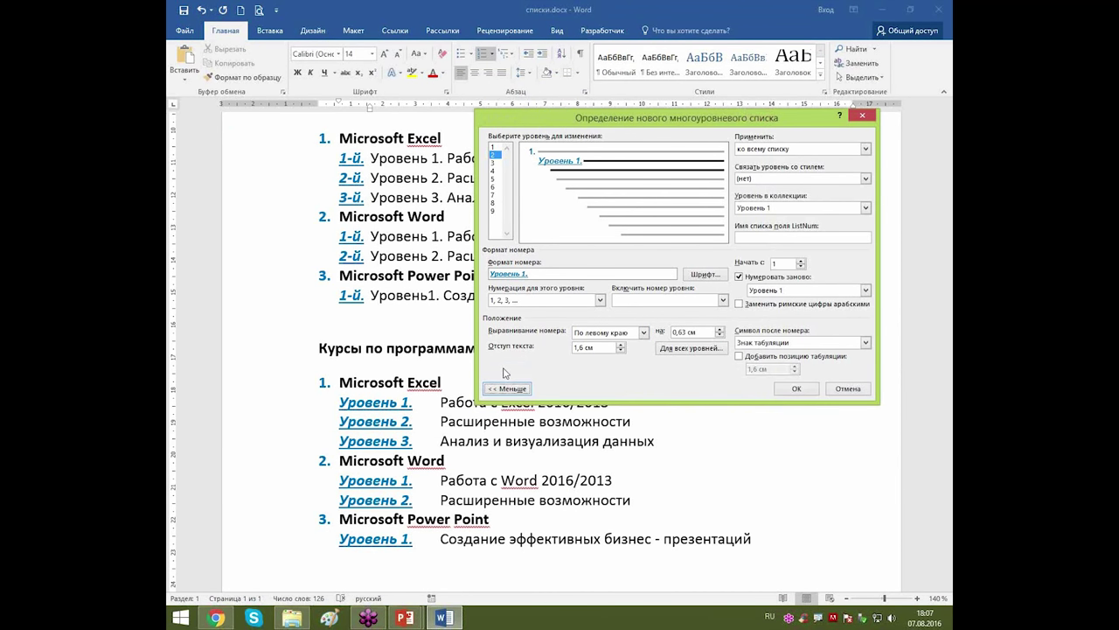
pyautogui.moveTo(697, 121); pyautogui.dragTo(569, 84)
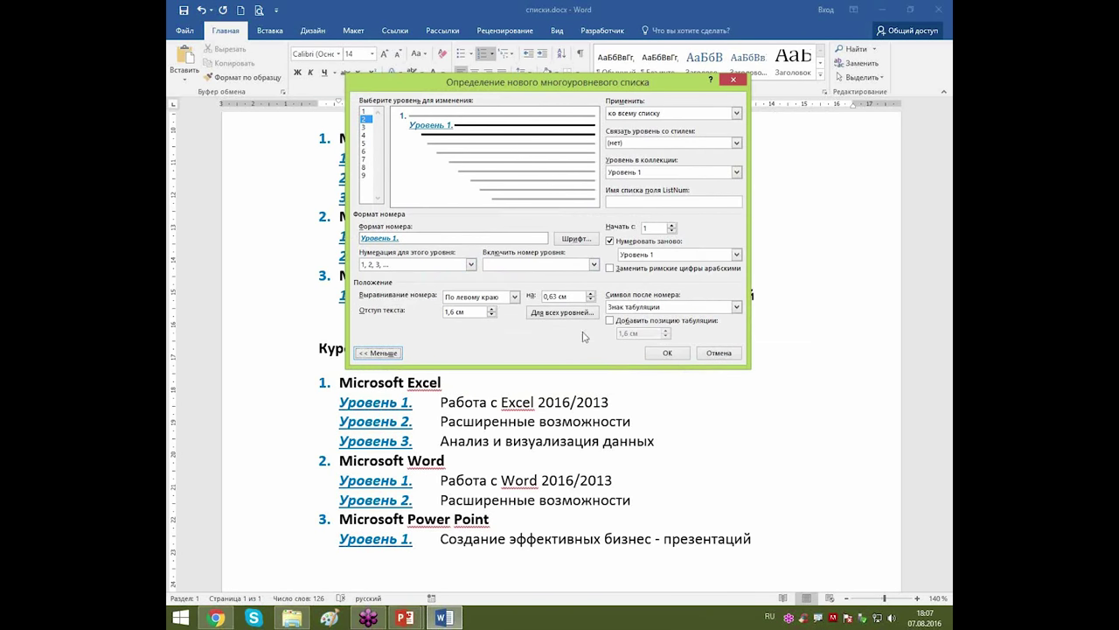
pyautogui.click(738, 307)
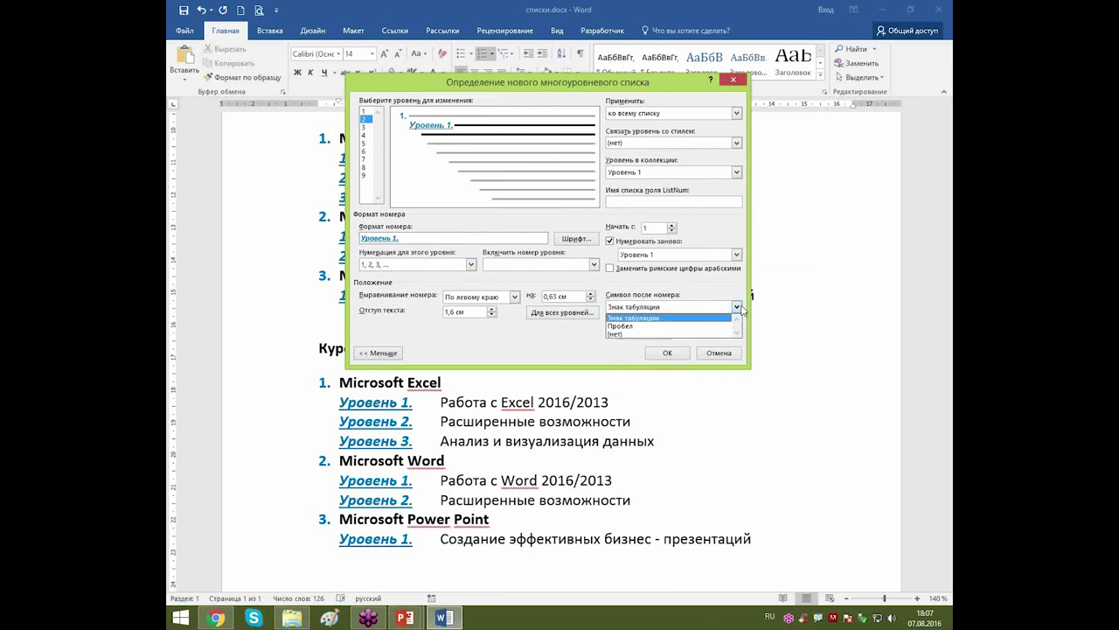
pyautogui.click(624, 326)
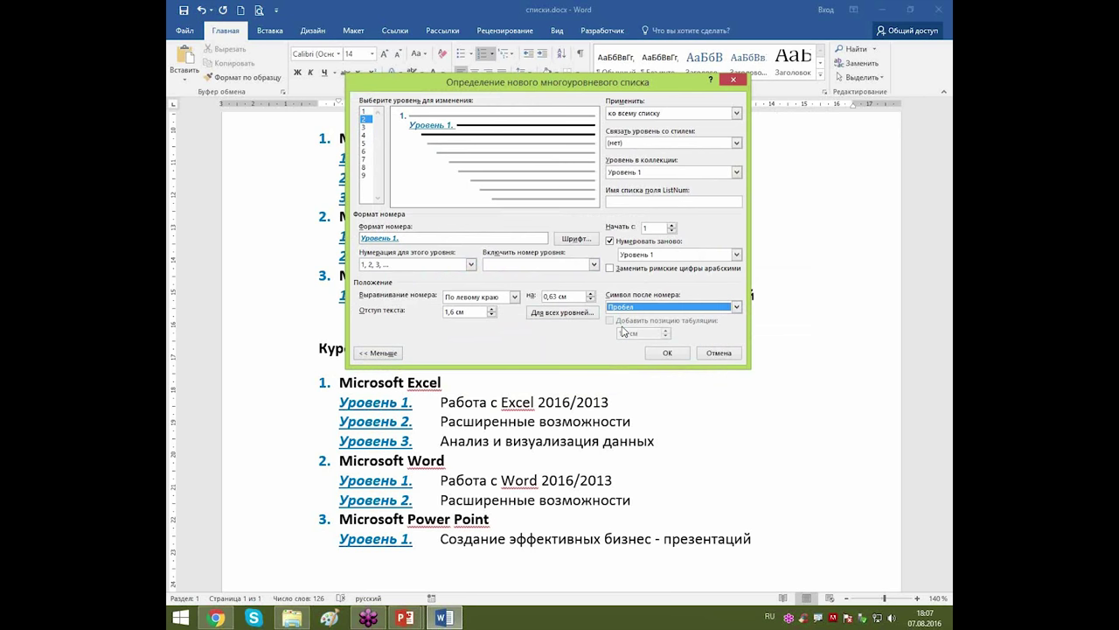
pyautogui.click(667, 353)
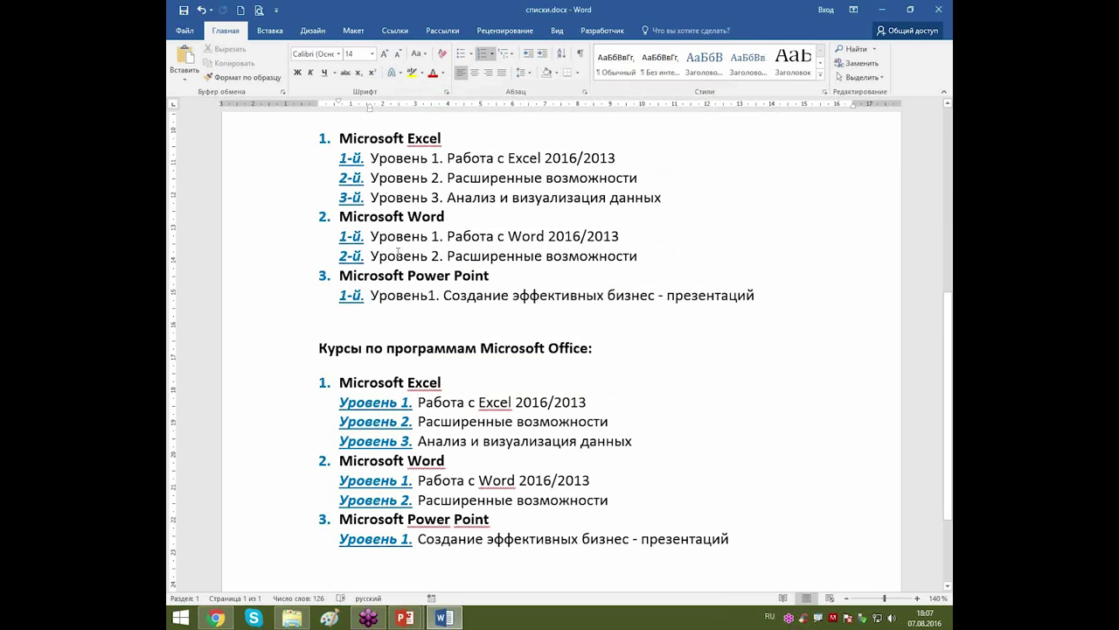
# Review the picture-bulleted, lettered and both multilevel course lists, checking the level 1 and level 2 numbers of the copied list.
pyautogui.scroll(4, 376, 175)
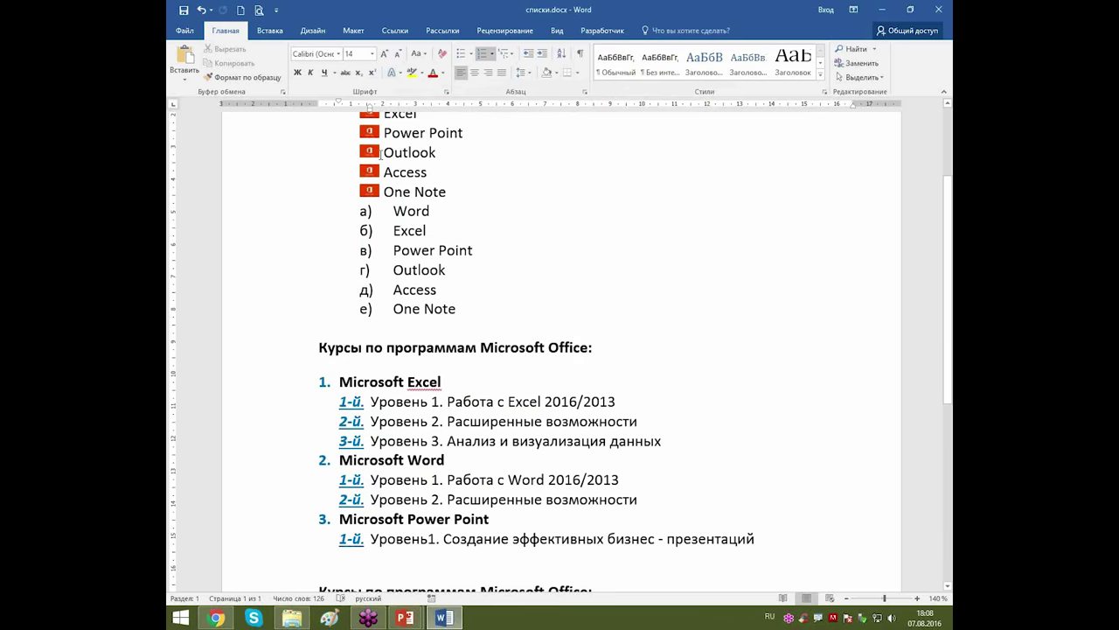
pyautogui.scroll(2, 380, 154)
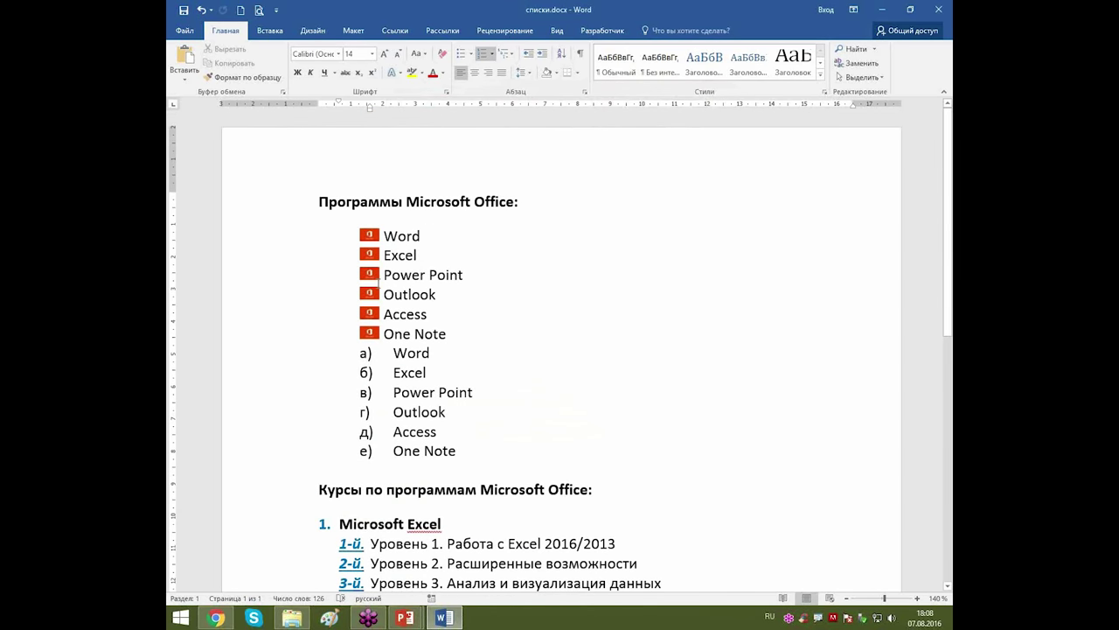
pyautogui.scroll(-4, 378, 282)
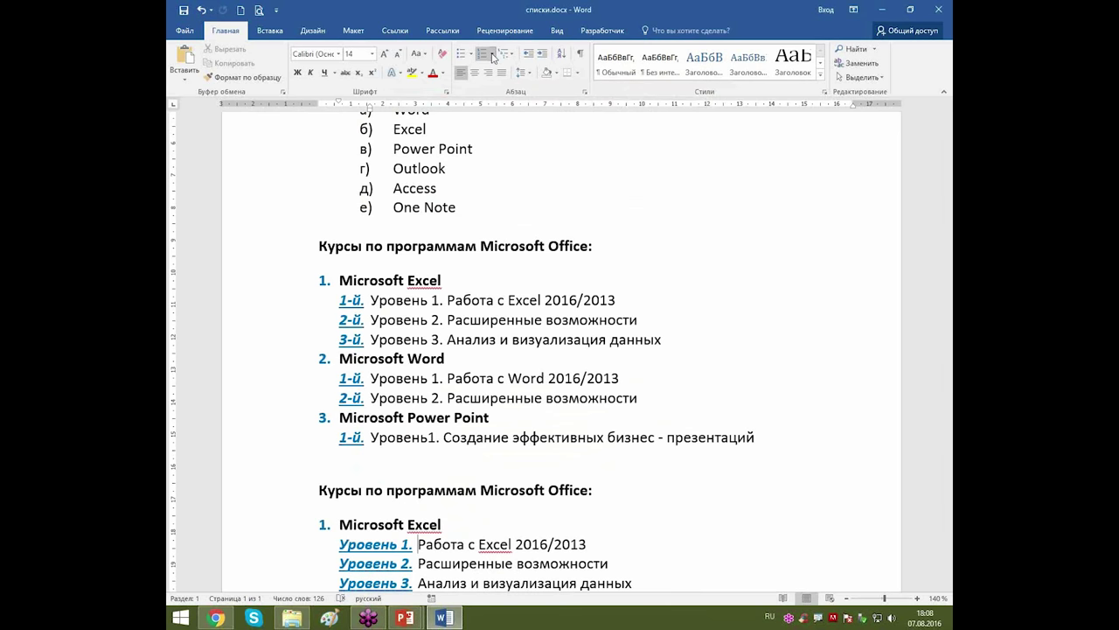
pyautogui.scroll(-3, 336, 342)
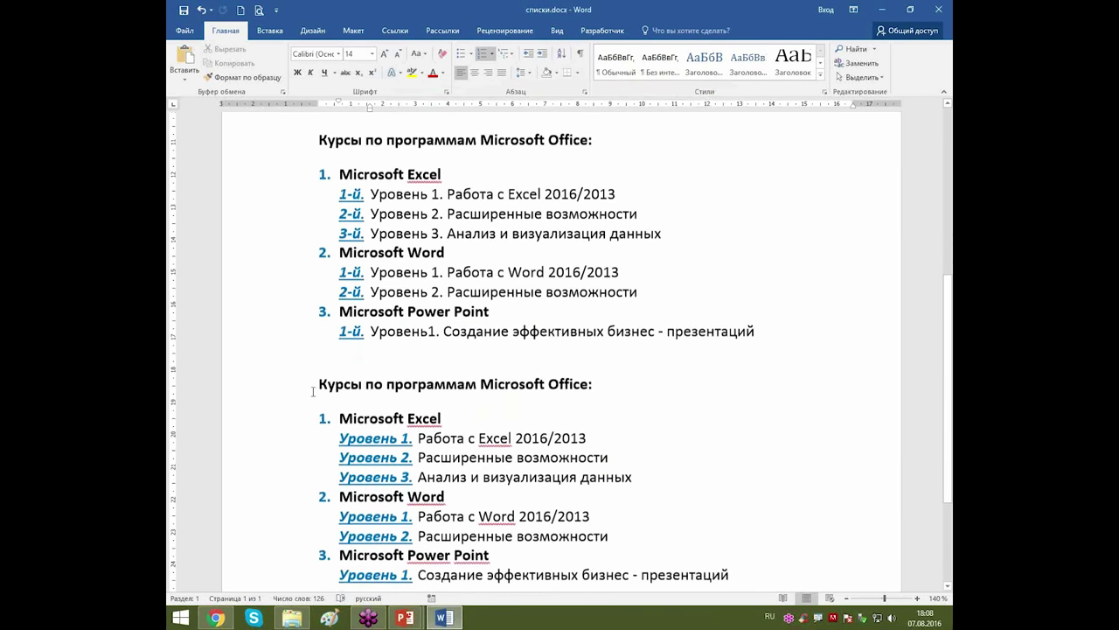
pyautogui.moveTo(336, 342); pyautogui.dragTo(591, 393)
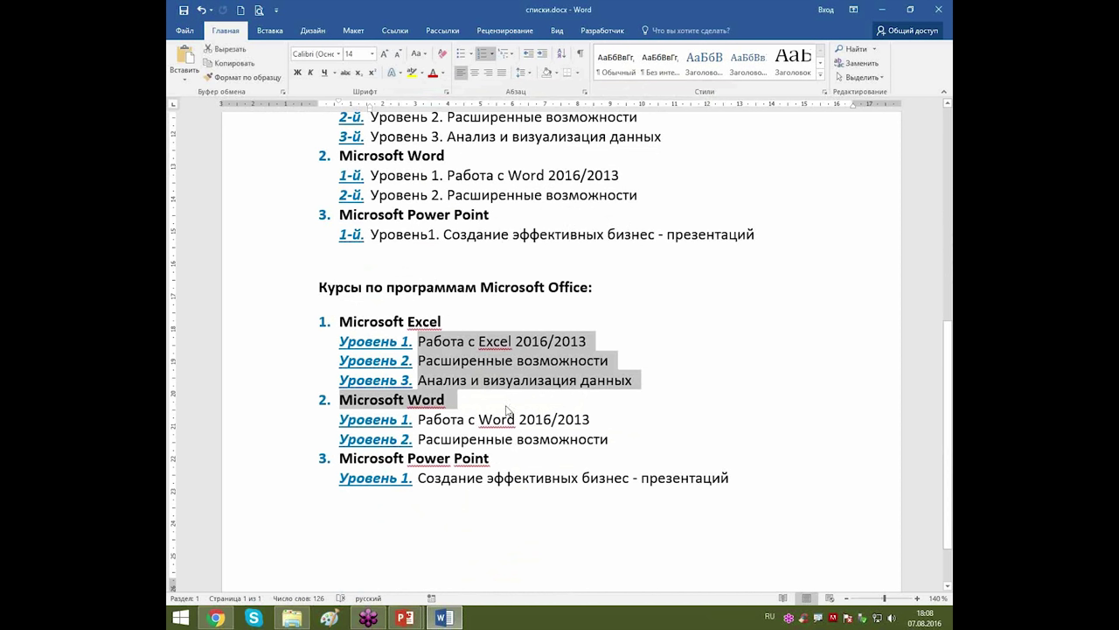
pyautogui.click(512, 405)
pyautogui.click(324, 323)
pyautogui.click(320, 321)
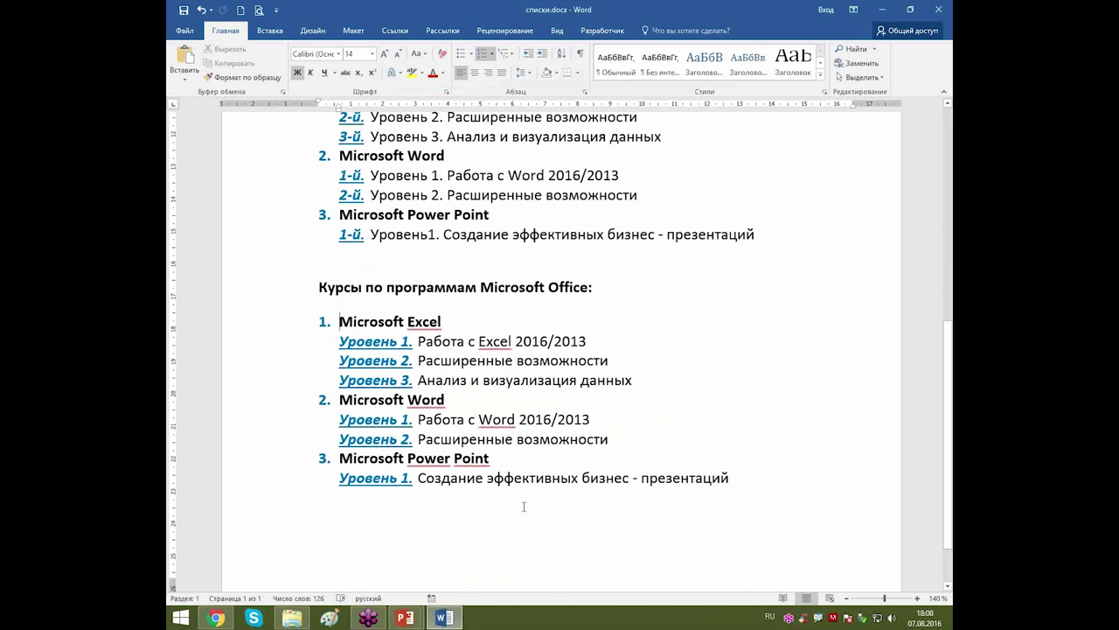
pyautogui.click(352, 377)
pyautogui.click(380, 340)
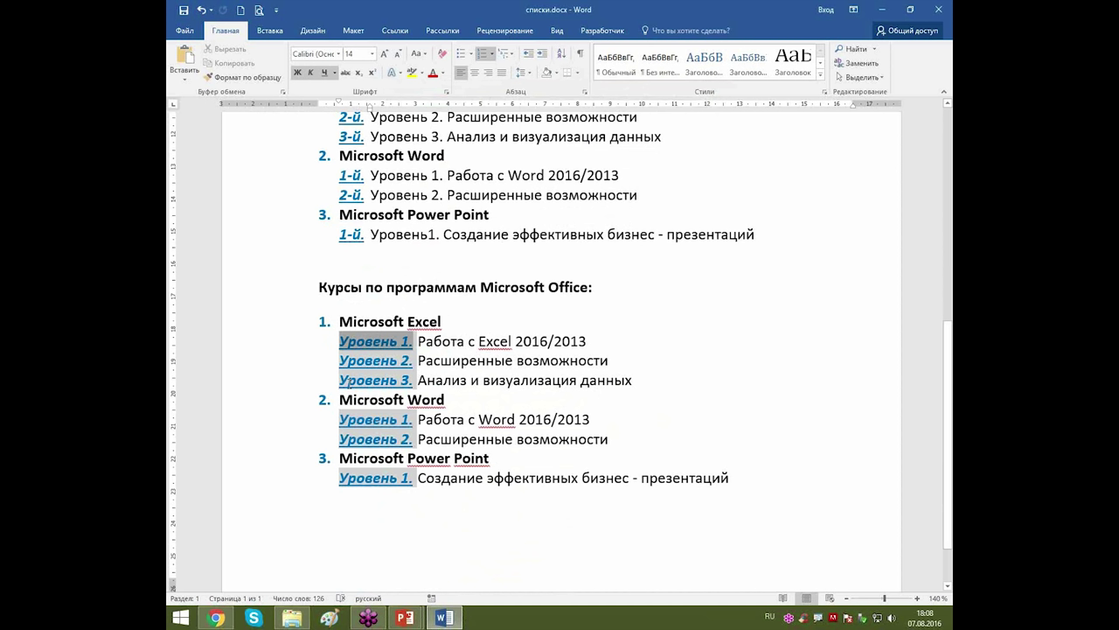
pyautogui.click(705, 360)
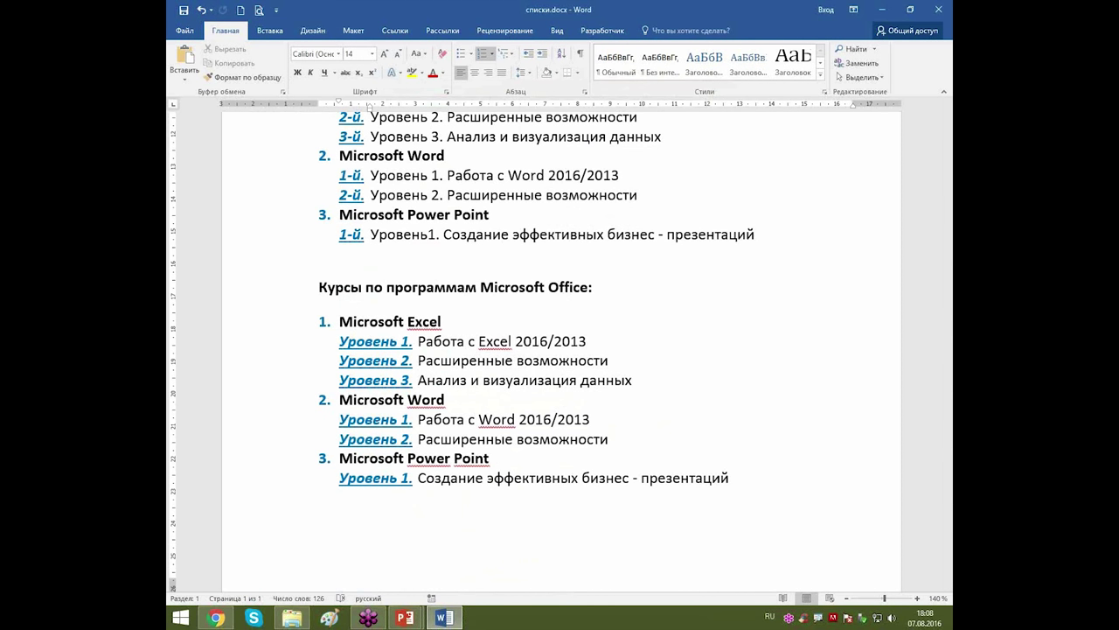
# Close списки.docx and advance the PowerPoint slide show to the "Нумерация страниц документа" slide.
pyautogui.click(939, 10)
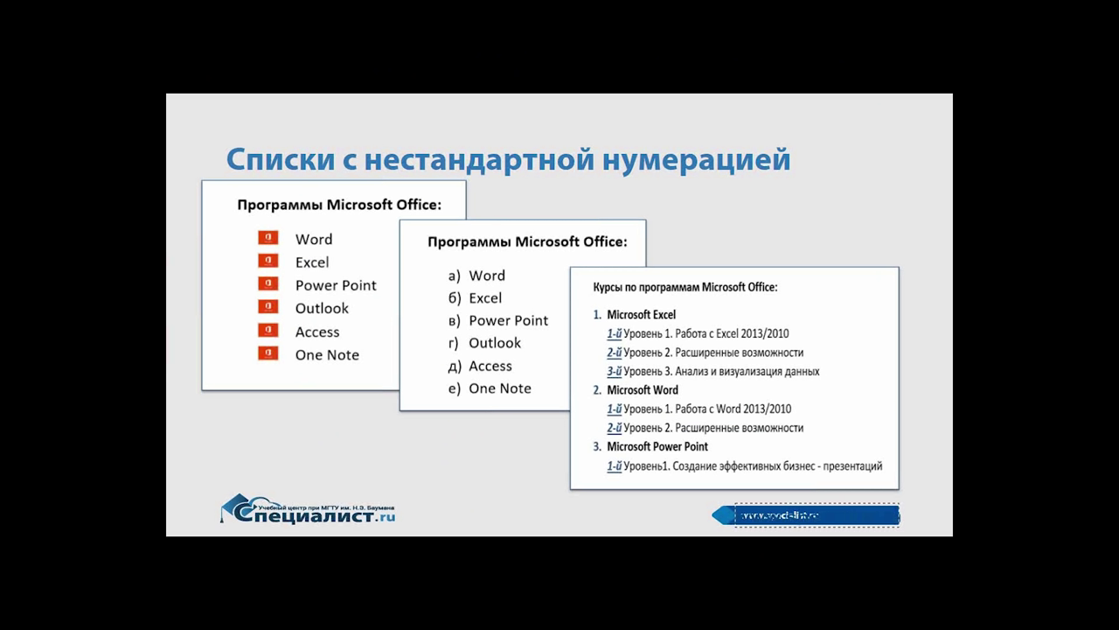
pyautogui.click(439, 495)
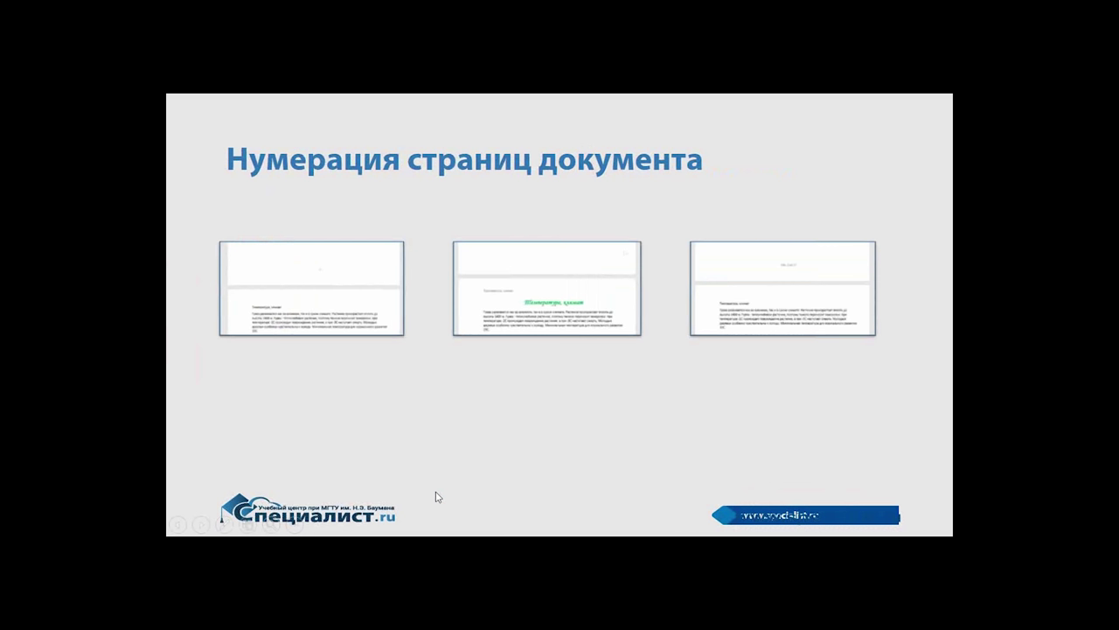
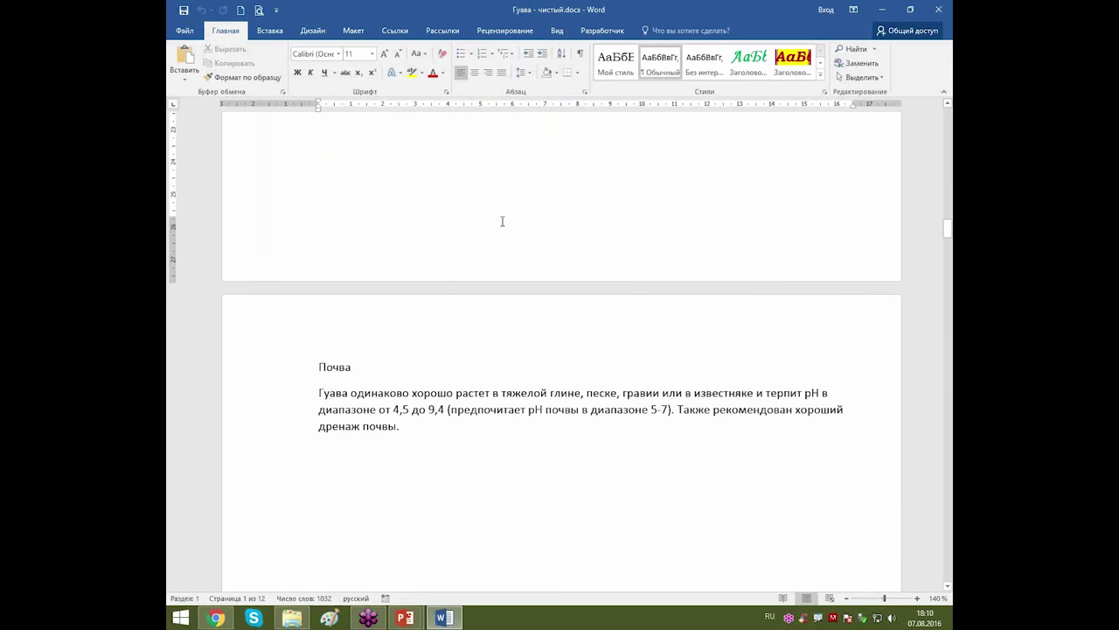
# Insert a centred page number (Простой номер 2) in the footer of Гуава - чистый.docx.
pyautogui.scroll(10, 626, 197)
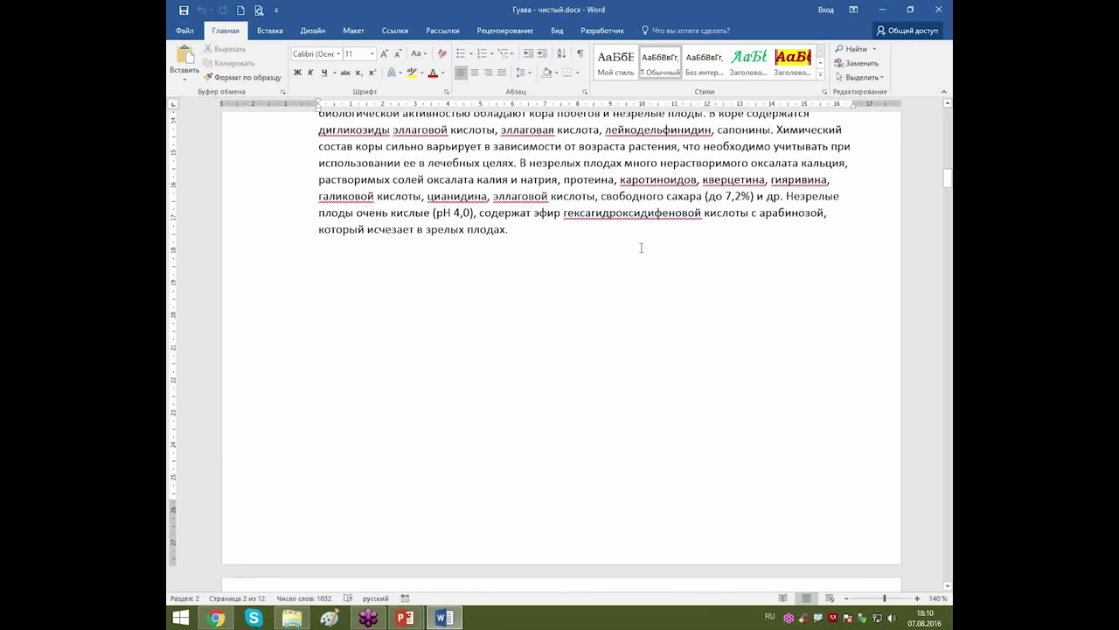
pyautogui.click(271, 32)
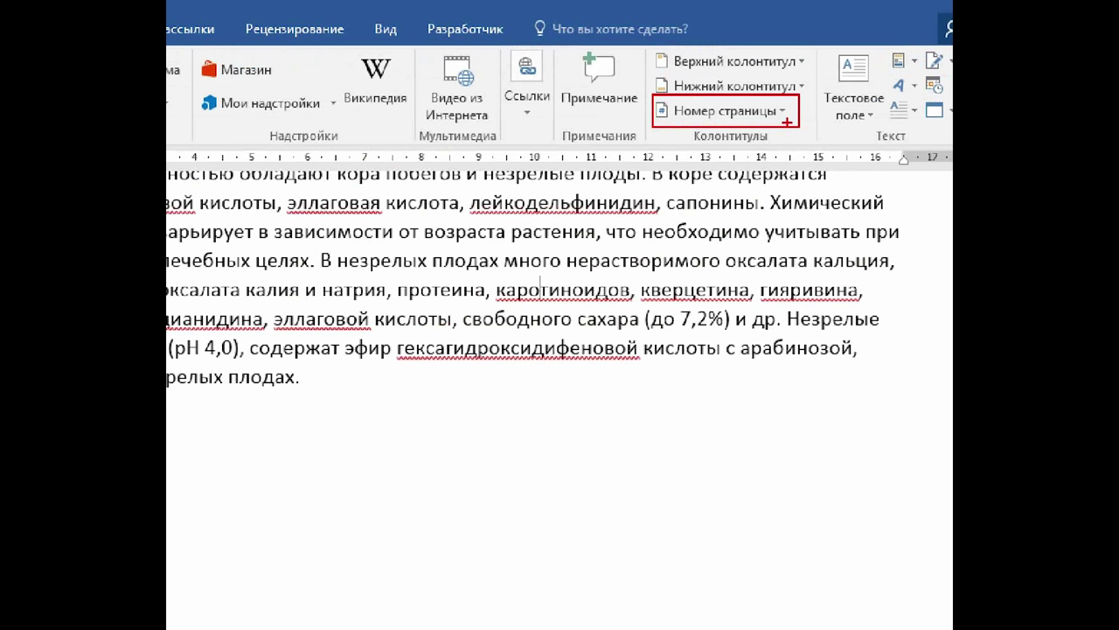
pyautogui.click(773, 114)
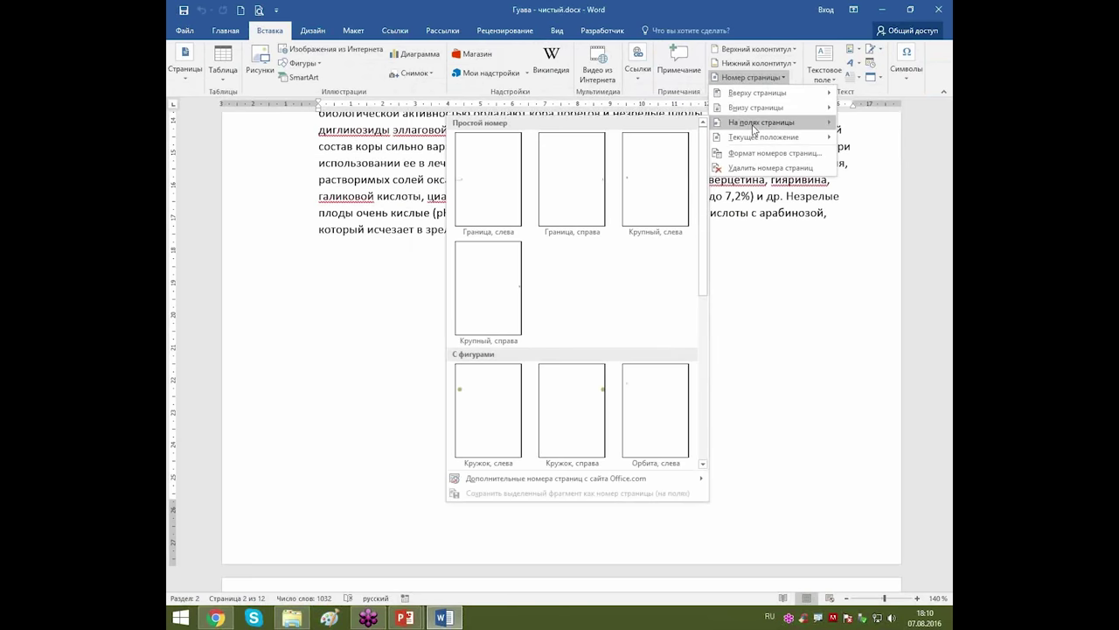
pyautogui.moveTo(739, 106)
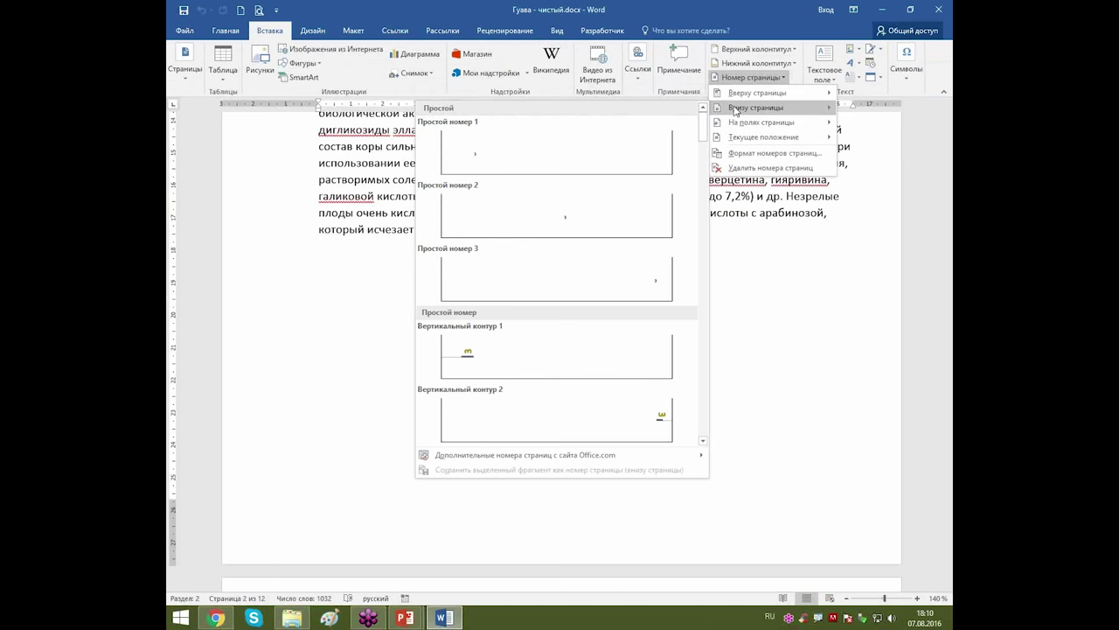
pyautogui.click(566, 222)
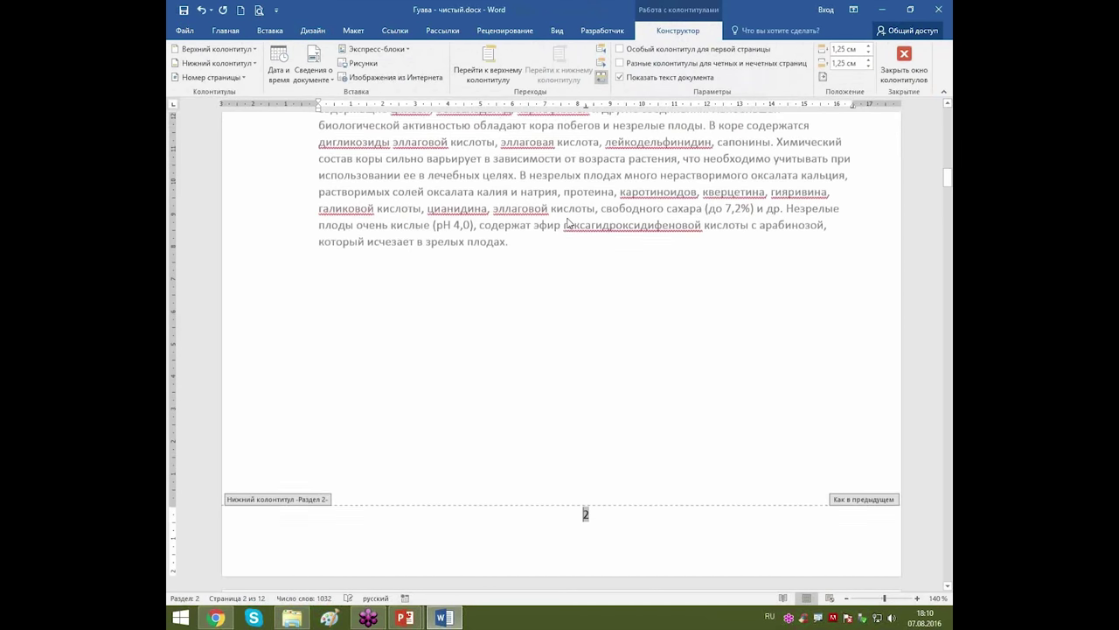
# Examine the footer page numbers across the sections of Гуава - чистый.docx, then leave footer editing.
pyautogui.scroll(-10, 568, 213)
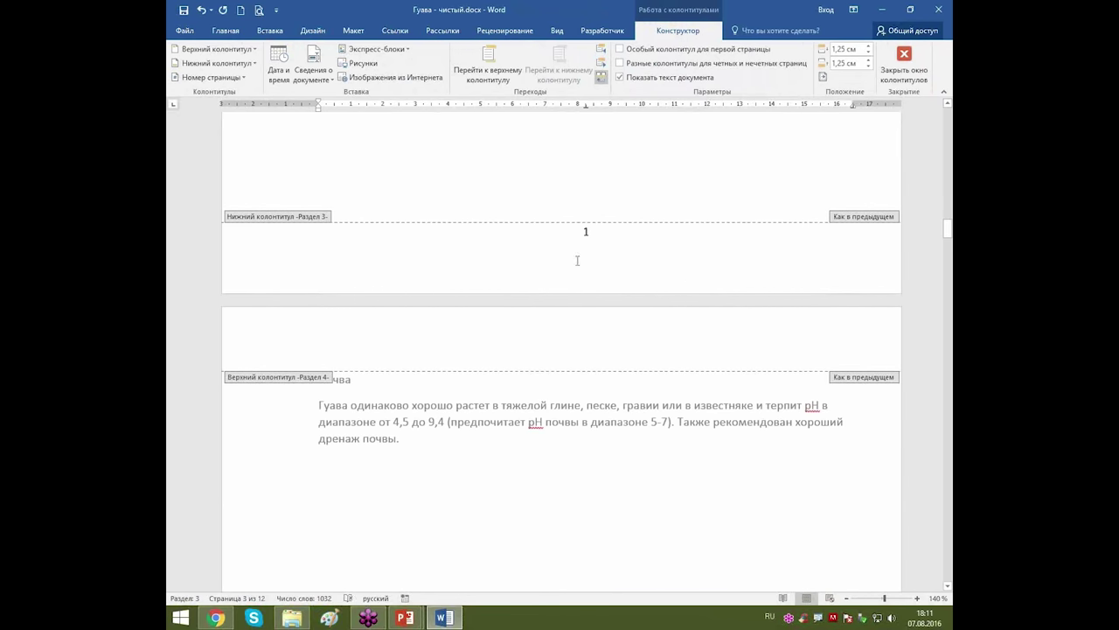
pyautogui.scroll(-10, 603, 244)
pyautogui.scroll(-12, 603, 242)
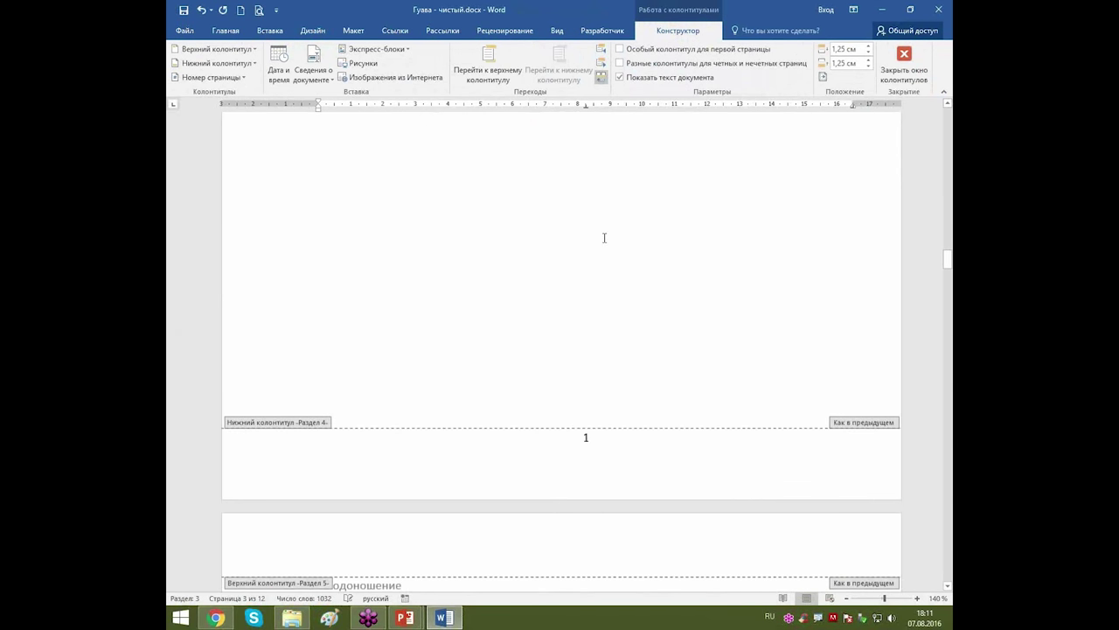
pyautogui.scroll(-12, 609, 236)
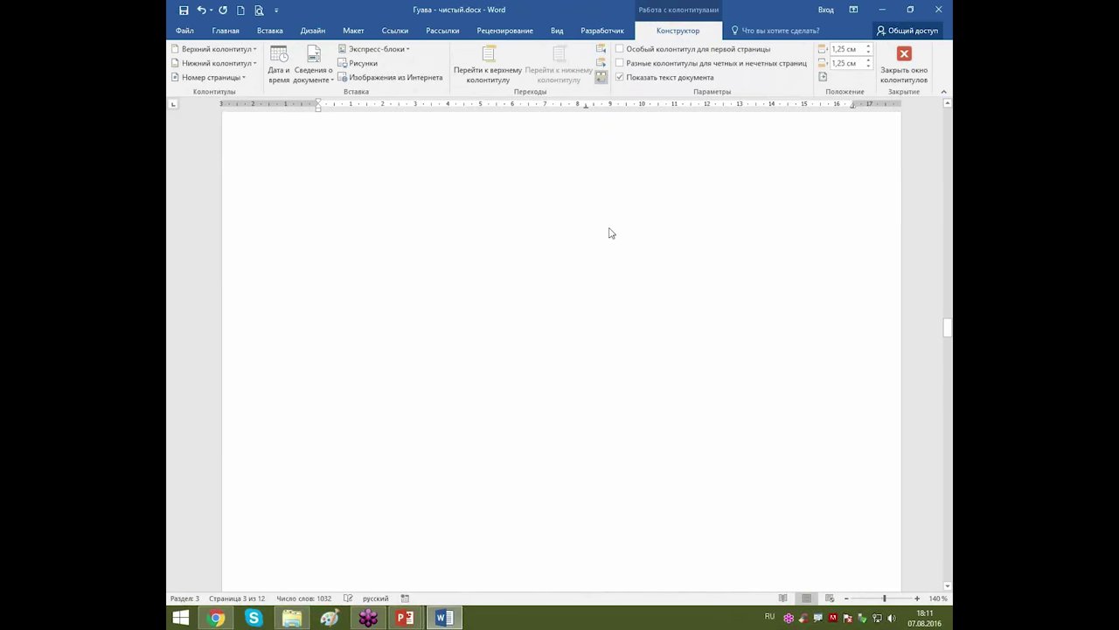
pyautogui.scroll(-9, 610, 232)
pyautogui.scroll(5, 616, 231)
pyautogui.scroll(-15, 617, 231)
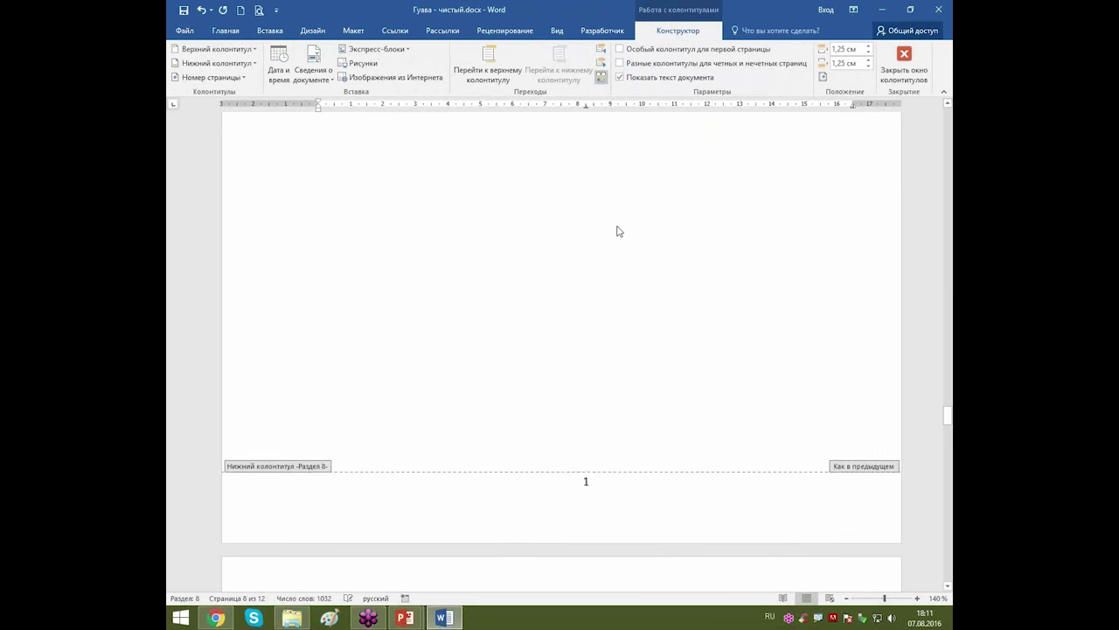
pyautogui.scroll(14, 617, 230)
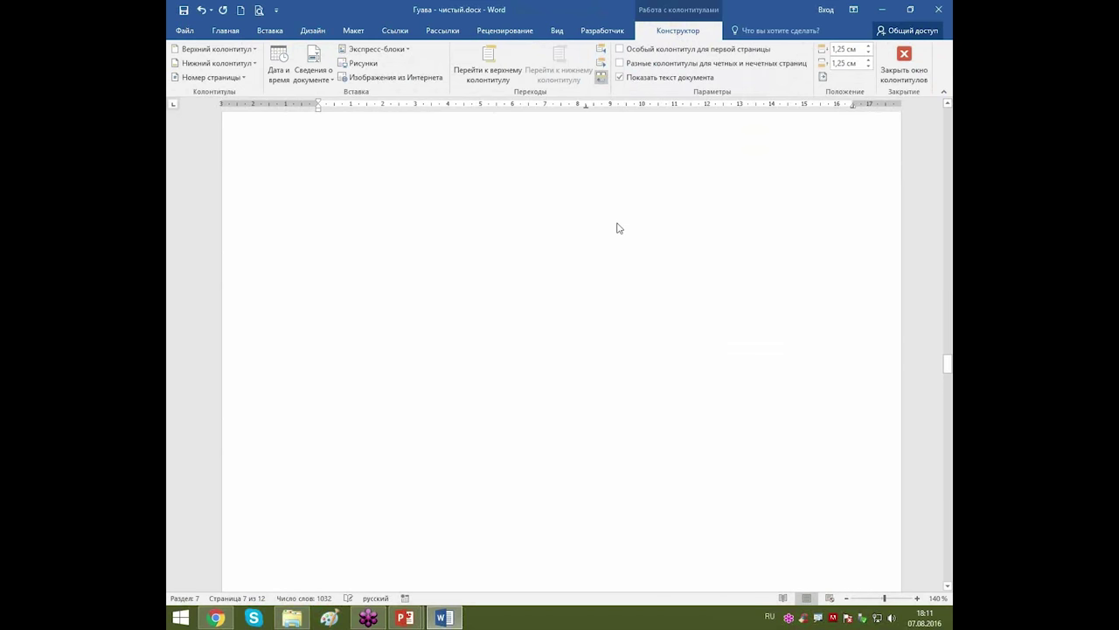
pyautogui.scroll(3, 617, 225)
pyautogui.scroll(-7, 621, 223)
pyautogui.scroll(12, 630, 215)
pyautogui.scroll(20, 630, 211)
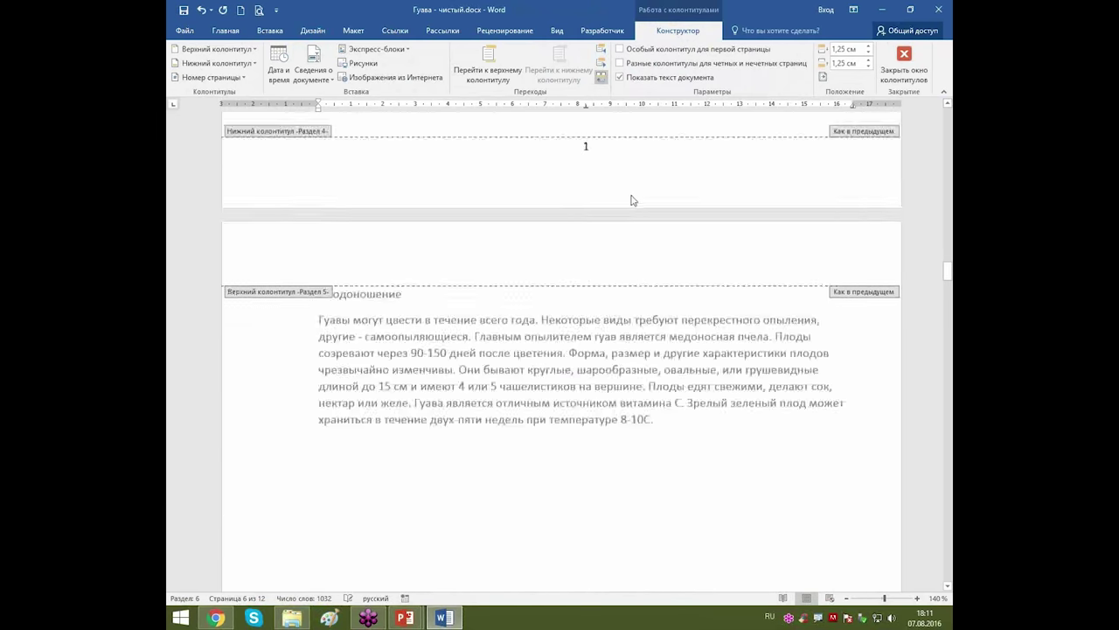
pyautogui.scroll(20, 647, 194)
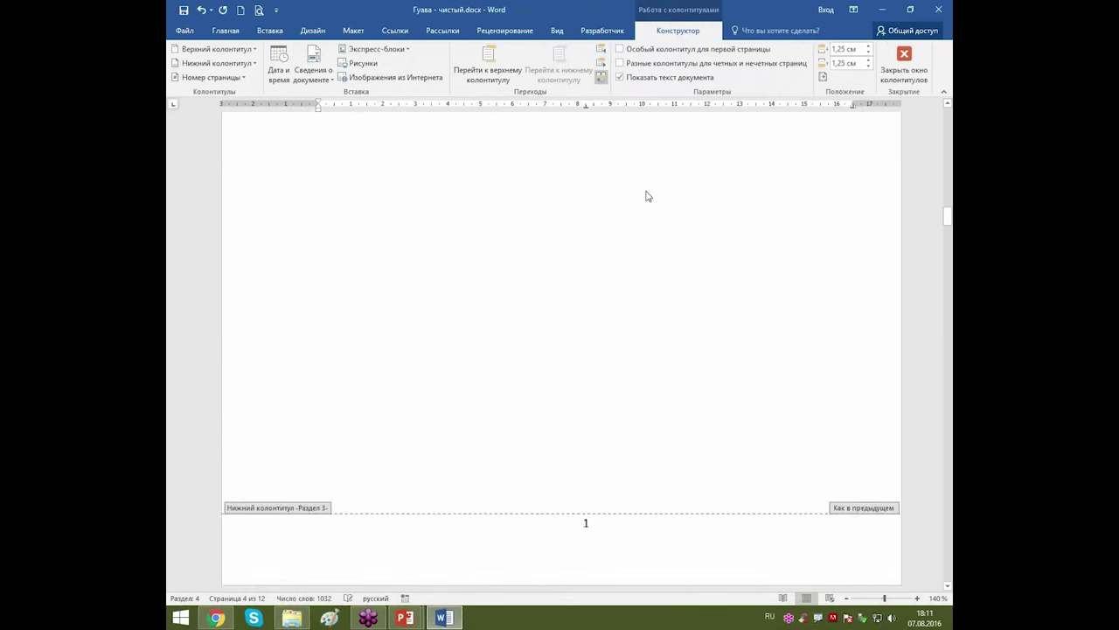
pyautogui.scroll(20, 647, 189)
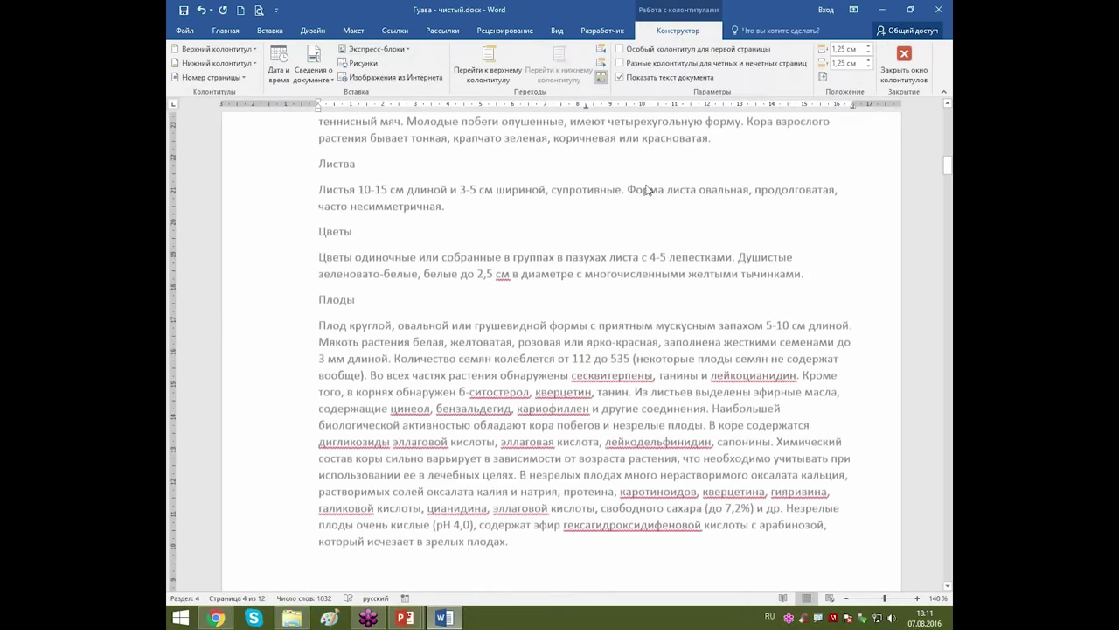
pyautogui.scroll(-5, 671, 240)
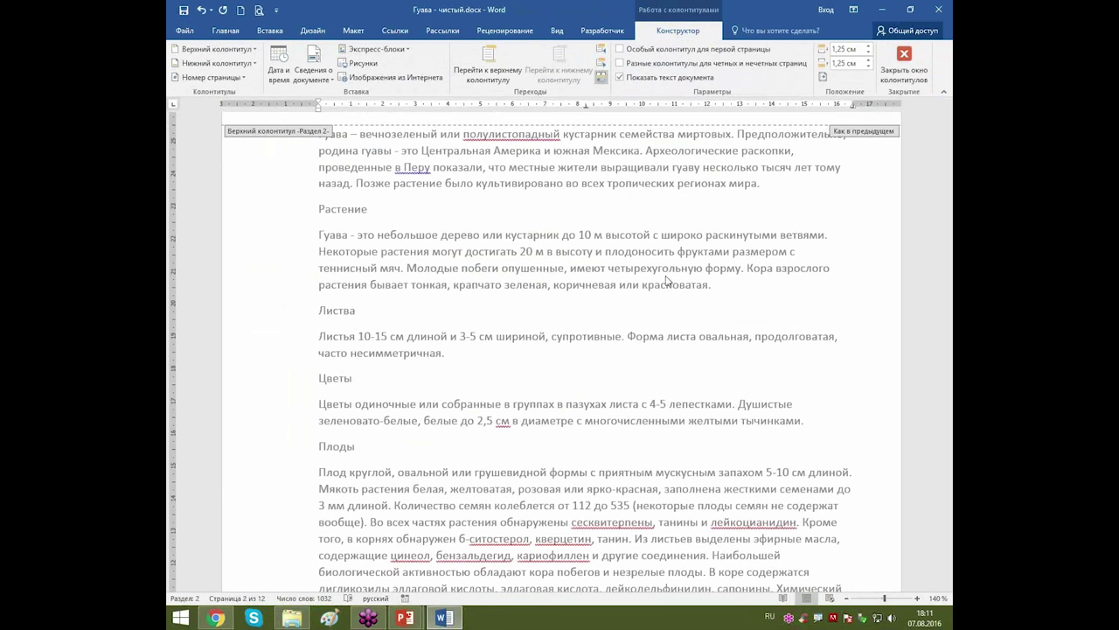
pyautogui.doubleClick(666, 280)
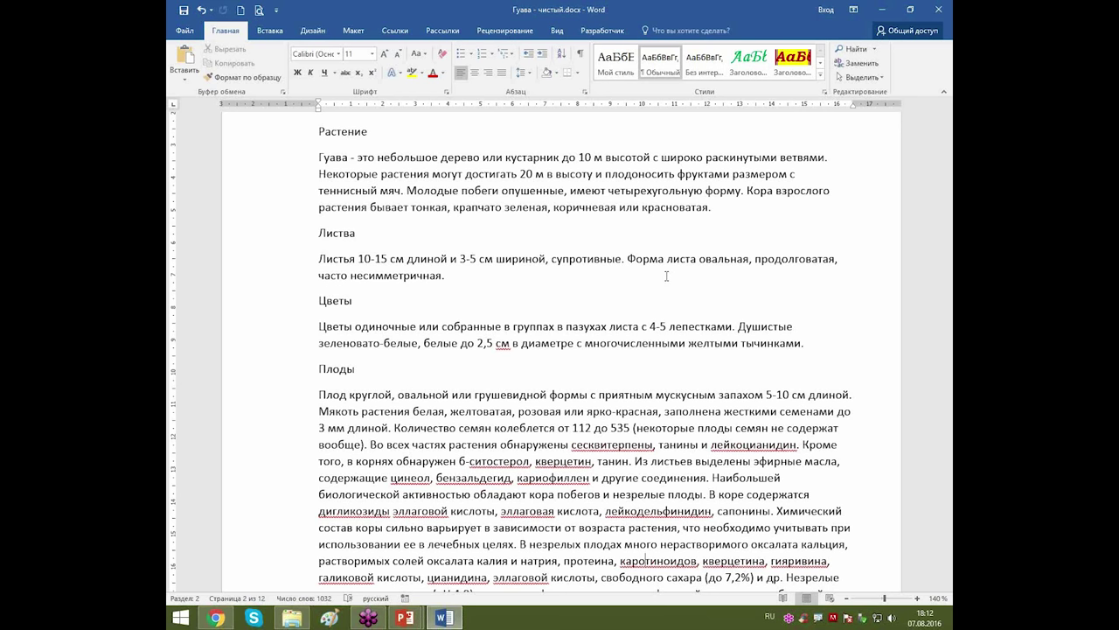
# Copy the page of text from the opening "Гуава" paragraph through the "Плоды" section into a new blank document.
pyautogui.moveTo(318, 131); pyautogui.dragTo(450, 446)
pyautogui.scroll(5, 467, 341)
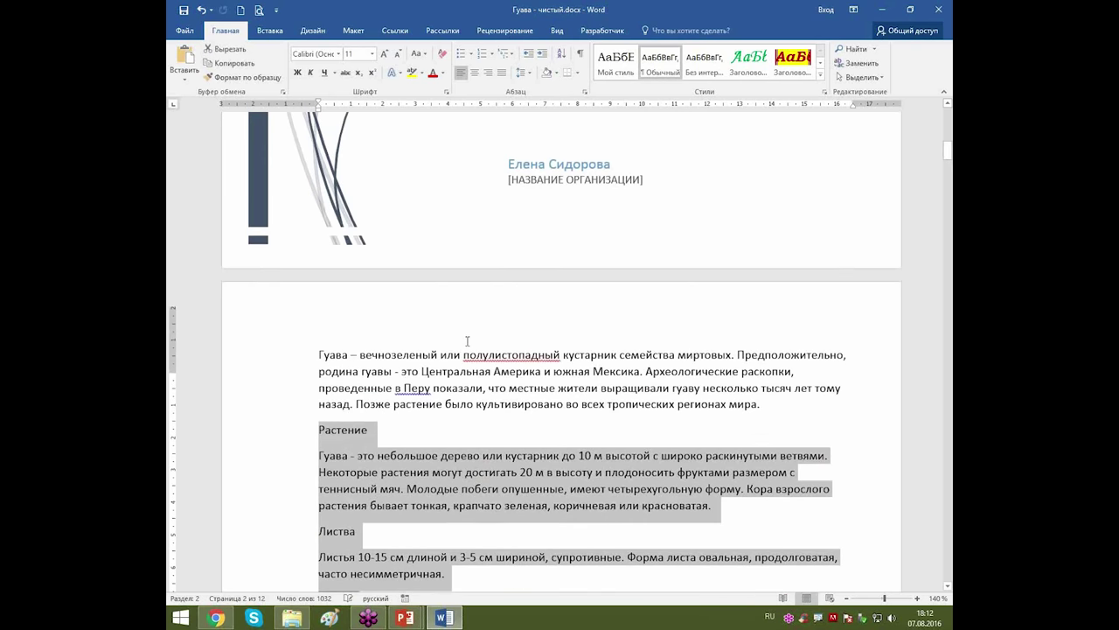
pyautogui.keyDown('ctrl'); pyautogui.scroll(-4, 467, 341); pyautogui.keyUp('ctrl')
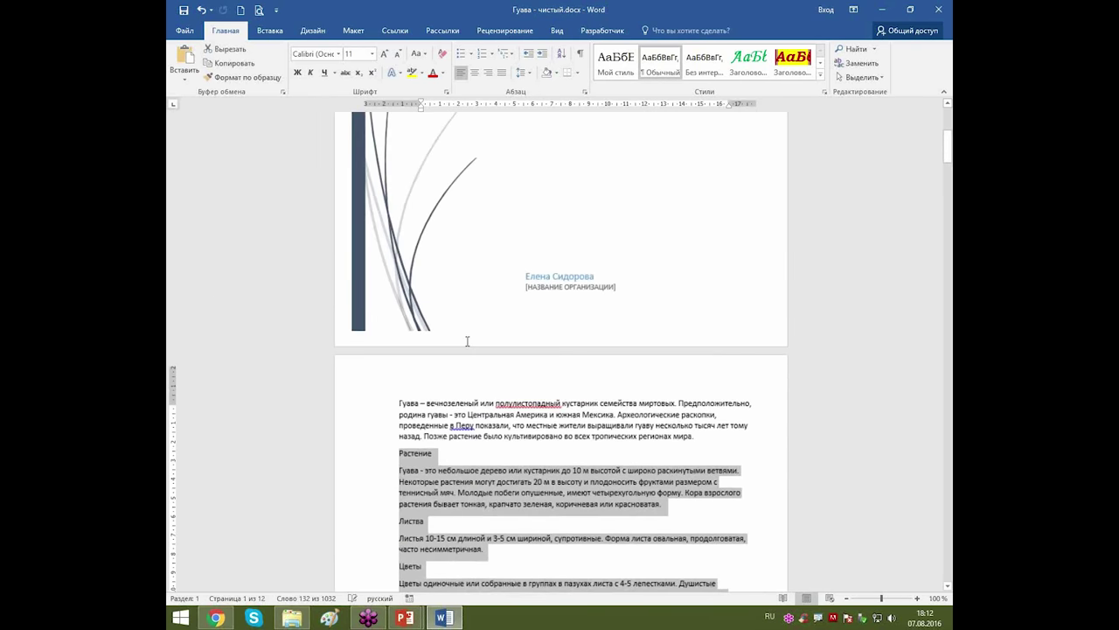
pyautogui.scroll(-4, 467, 341)
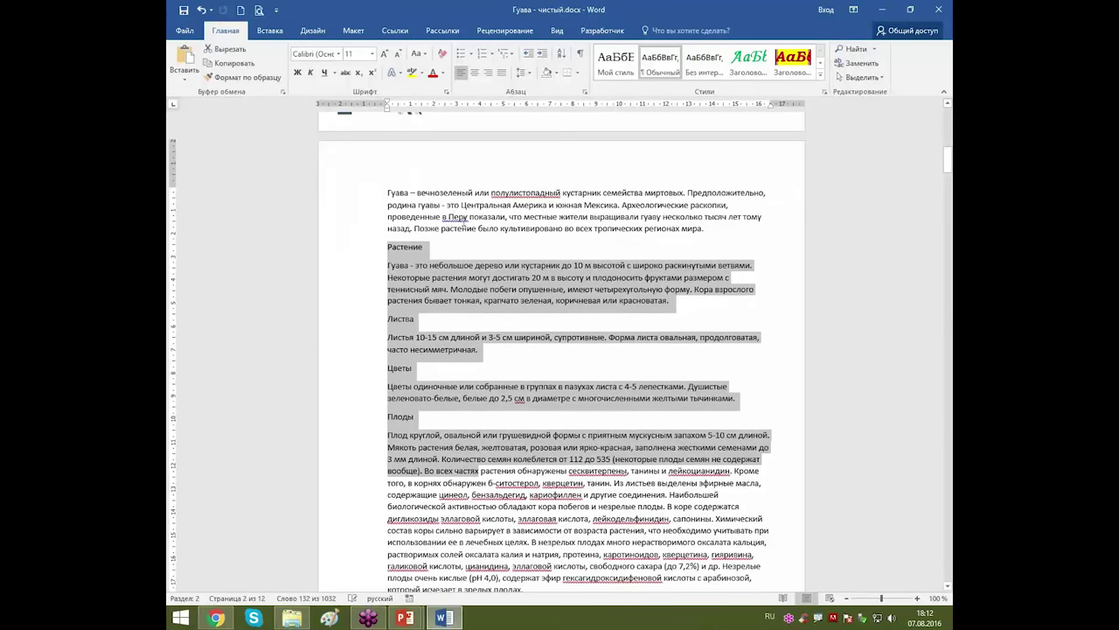
pyautogui.moveTo(385, 189); pyautogui.dragTo(576, 543)
pyautogui.hotkey('ctrl', 'n')
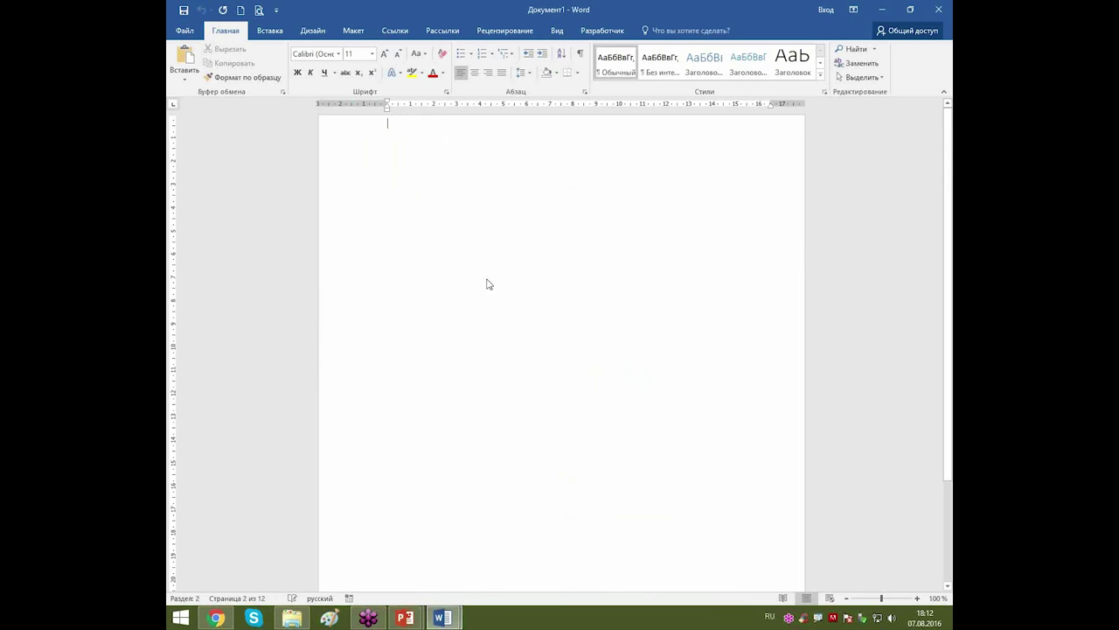
pyautogui.hotkey('ctrl', 'v')
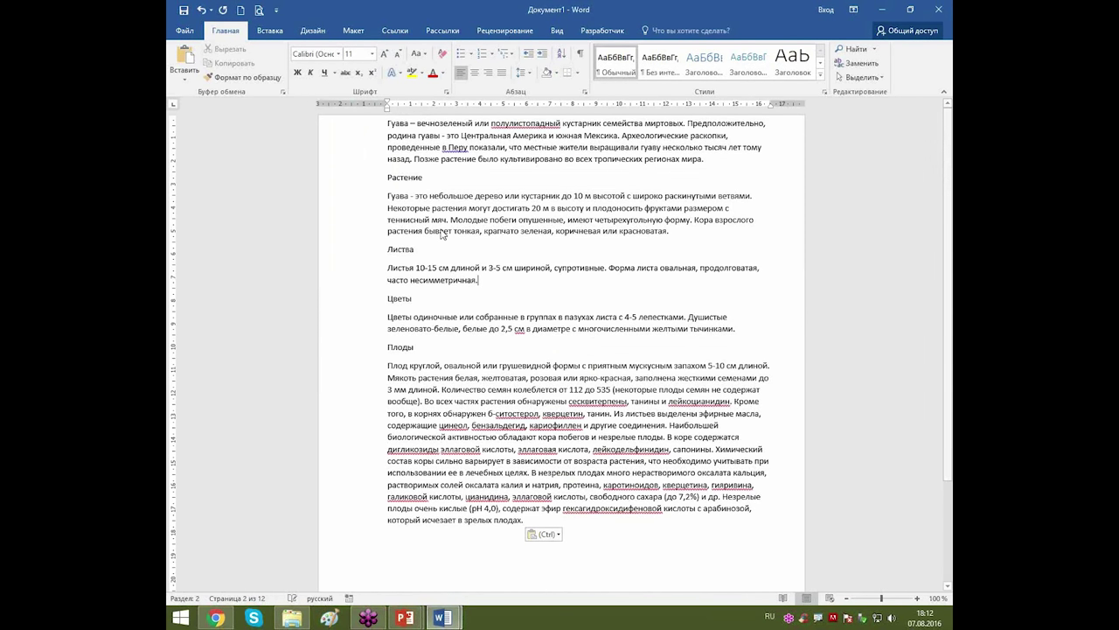
# Save the new document as 1Гуава.docx in the "7 августа 2016" folder.
pyautogui.click(184, 10)
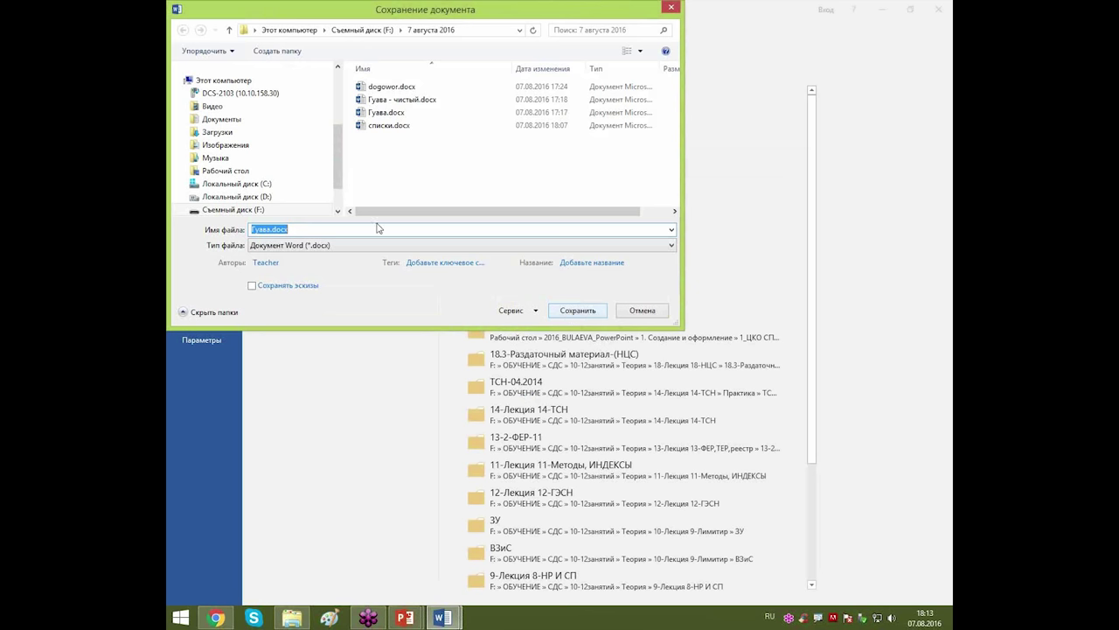
pyautogui.click(255, 231)
pyautogui.write('1')
pyautogui.press('Return')
# Add a centred page number (Простой номер 2) to the footer of 1Гуава.docx and return to the body text.
pyautogui.click(554, 267)
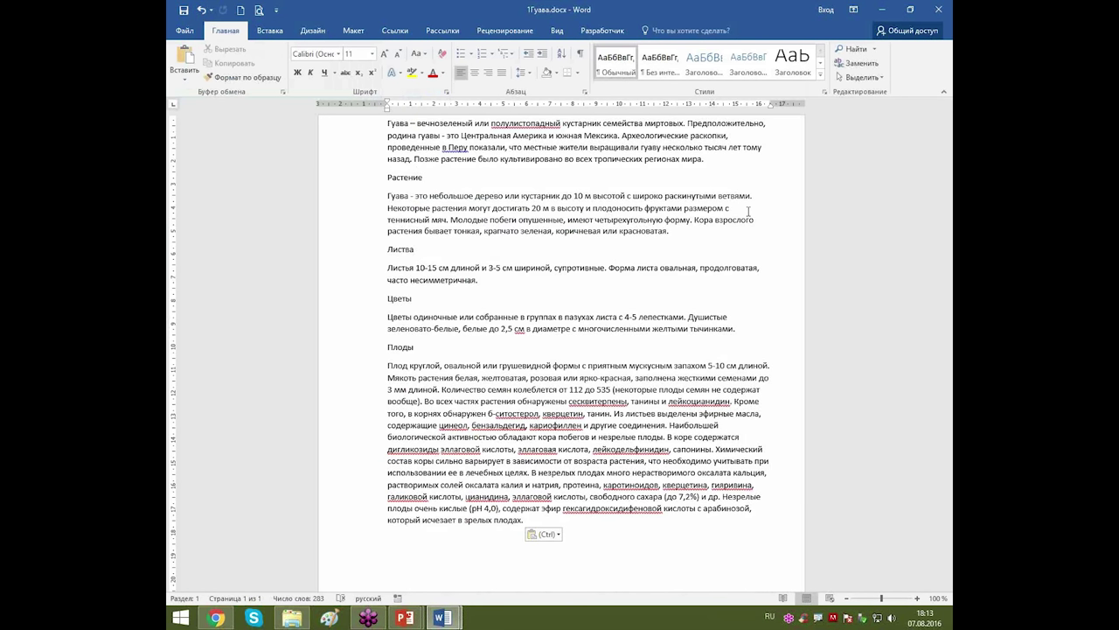
pyautogui.click(274, 33)
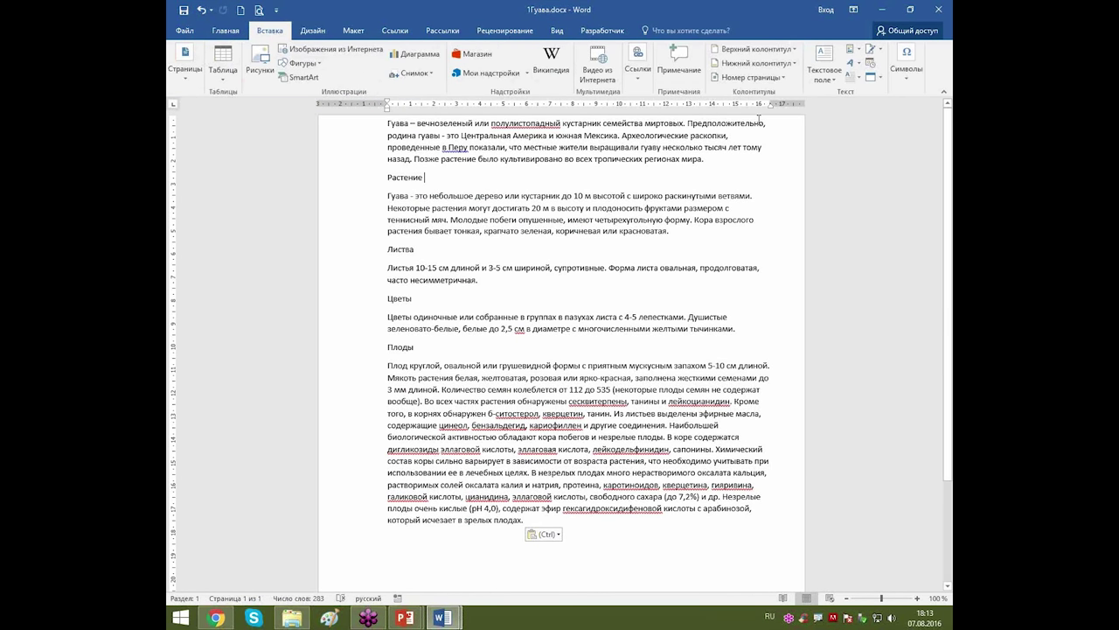
pyautogui.click(769, 78)
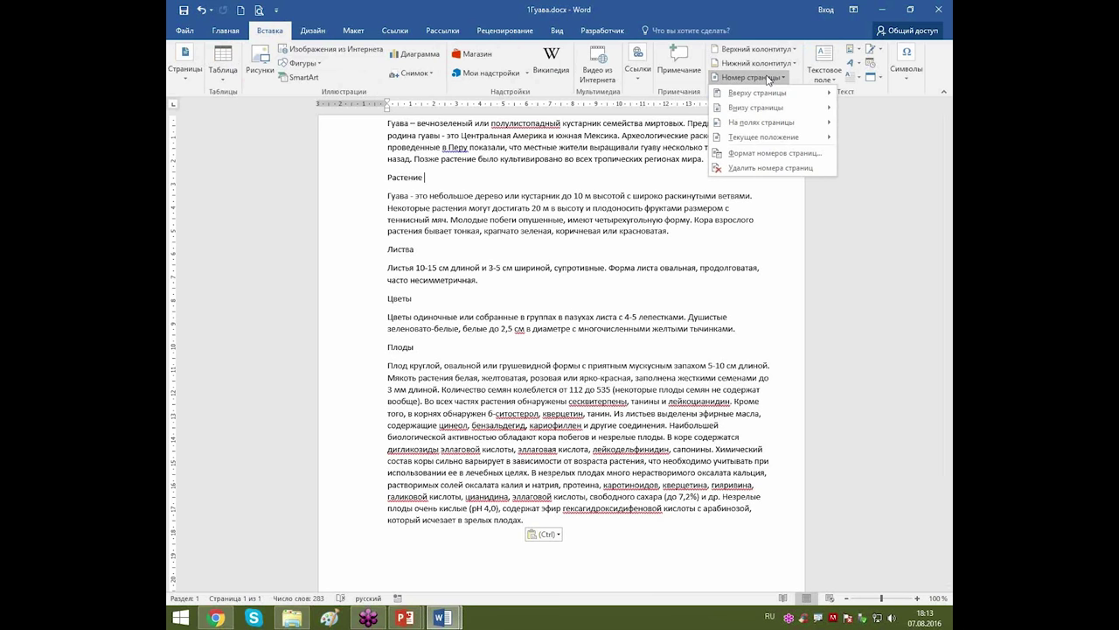
pyautogui.moveTo(769, 108)
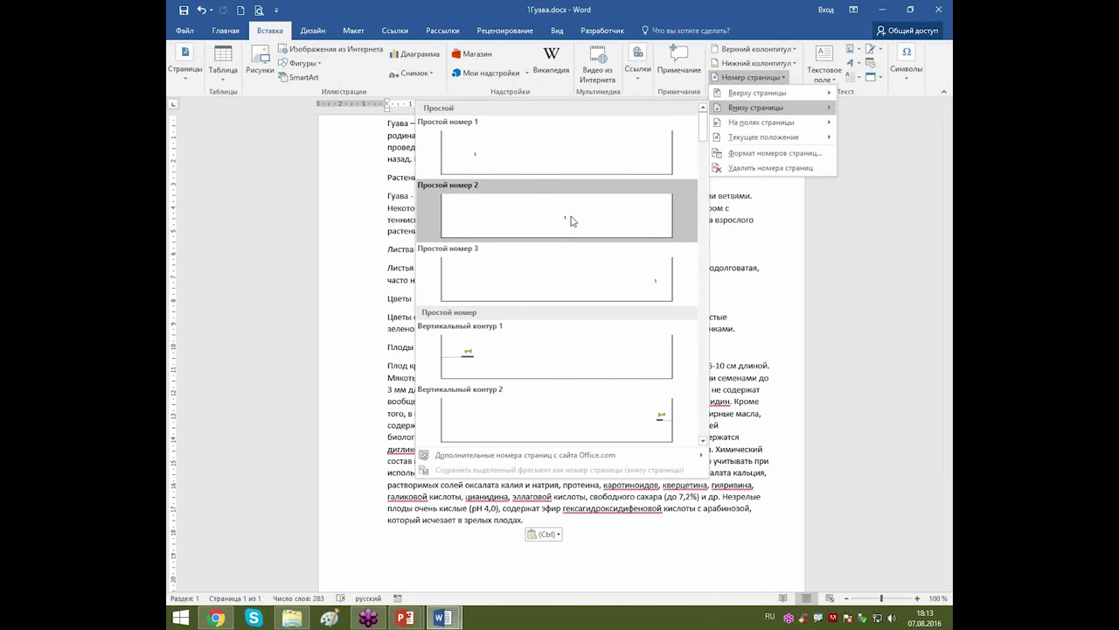
pyautogui.click(570, 220)
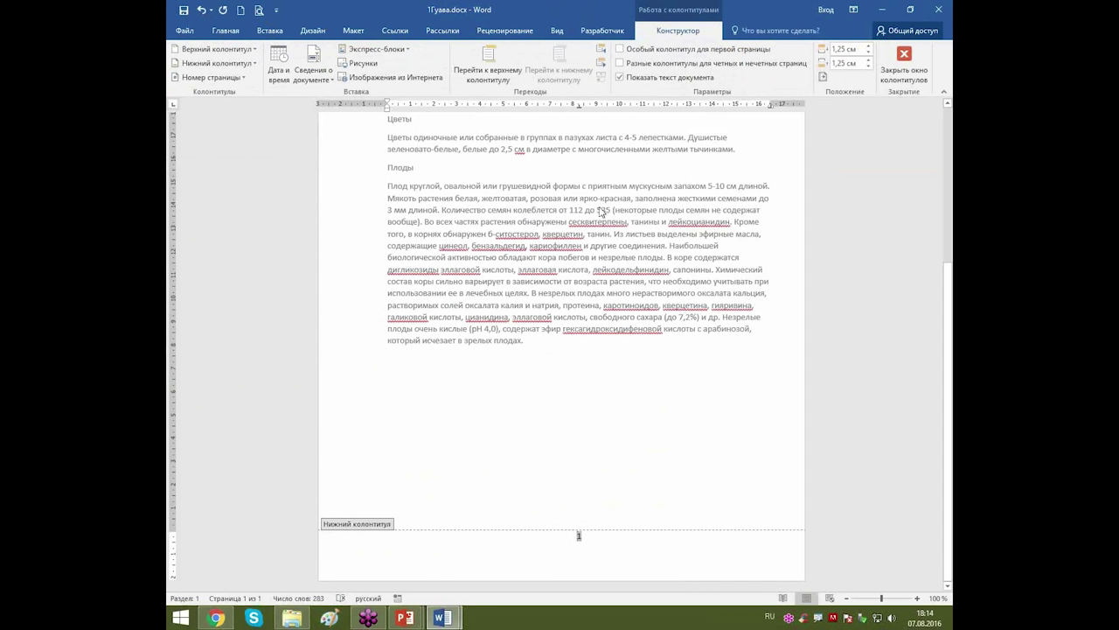
pyautogui.doubleClick(616, 166)
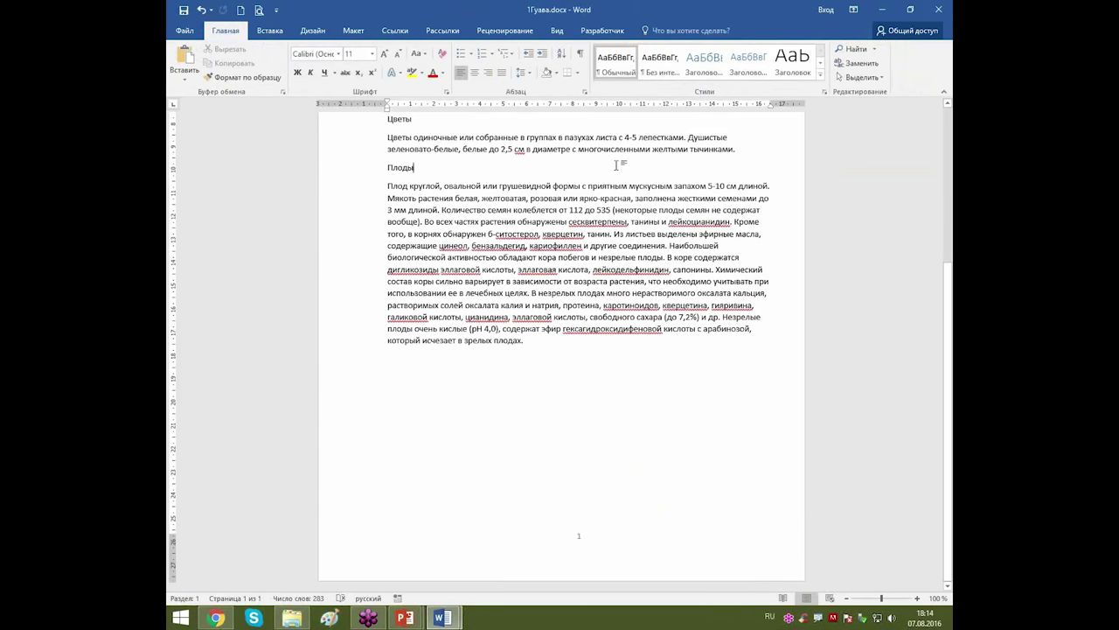
# Insert a next-page section break (Следующая страница) before the "Растение" heading.
pyautogui.scroll(5, 608, 253)
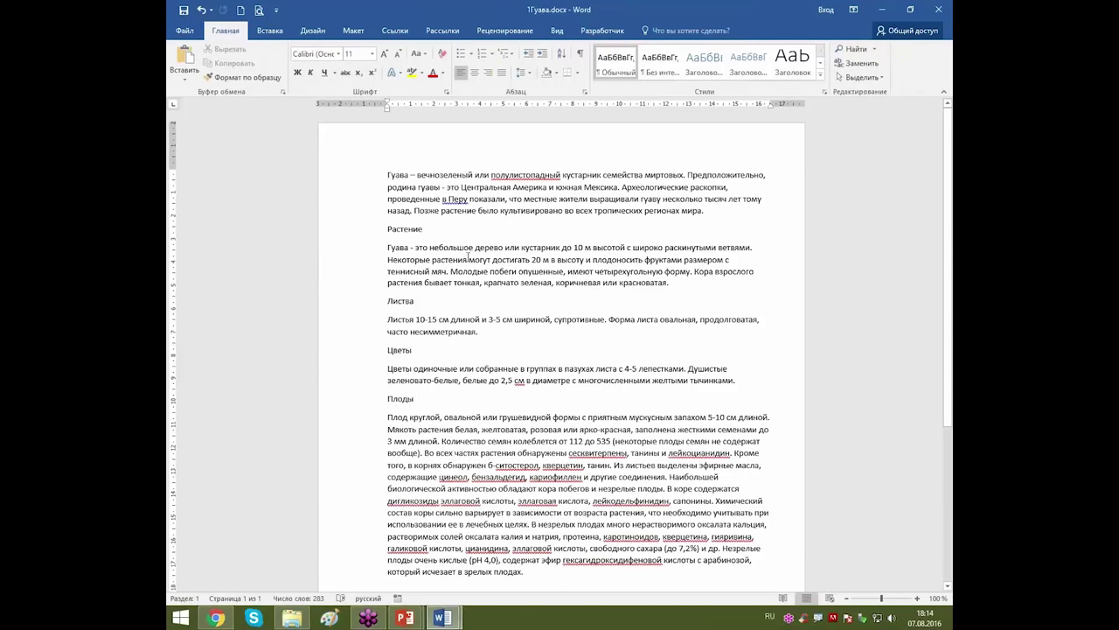
pyautogui.click(387, 229)
pyautogui.click(388, 352)
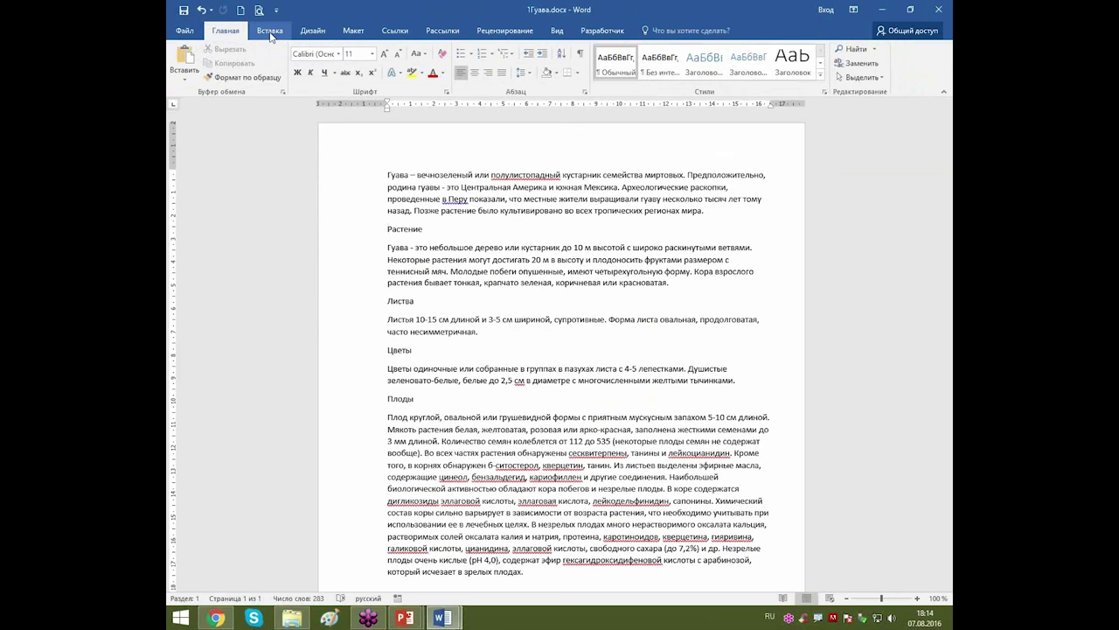
pyautogui.click(353, 31)
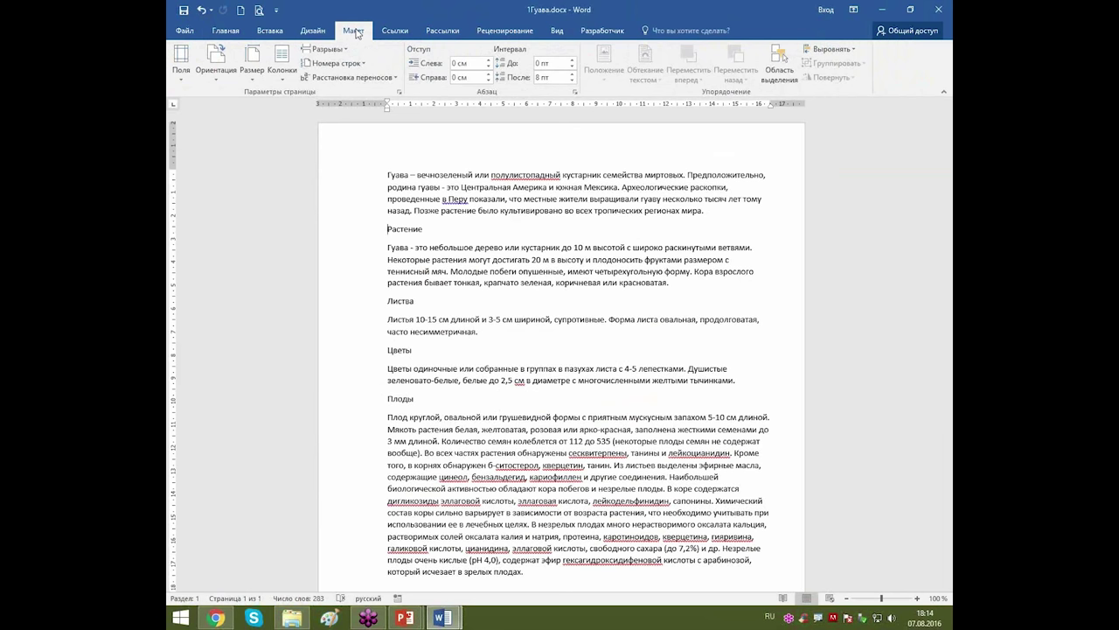
pyautogui.click(331, 50)
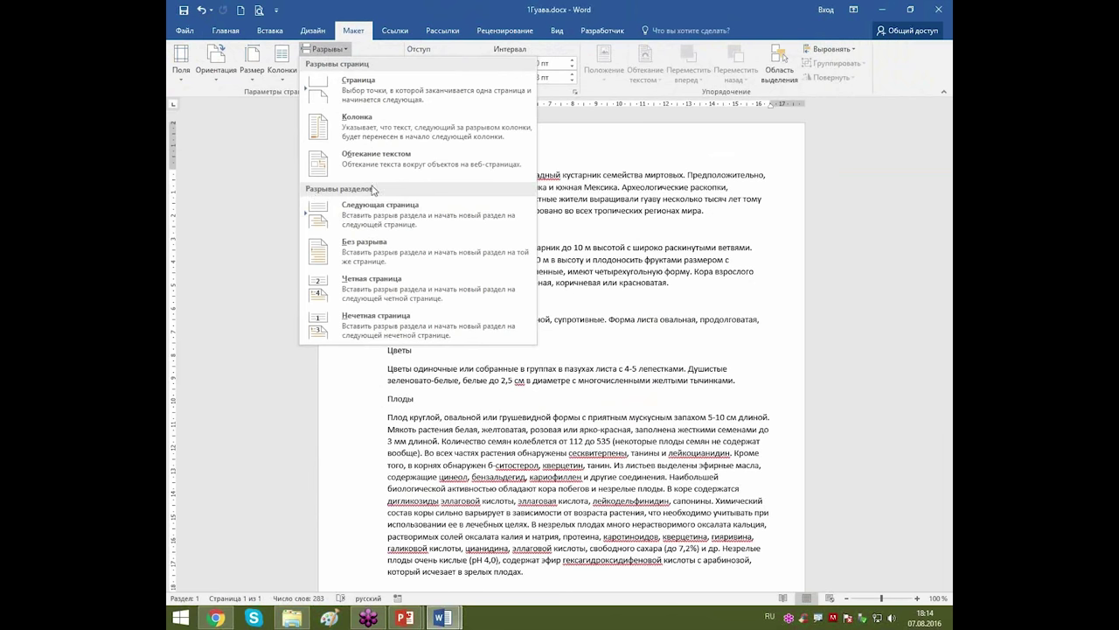
pyautogui.click(424, 219)
# Insert a next-page section break (Следующая страница) before the "Листва" heading.
pyautogui.scroll(-5, 424, 215)
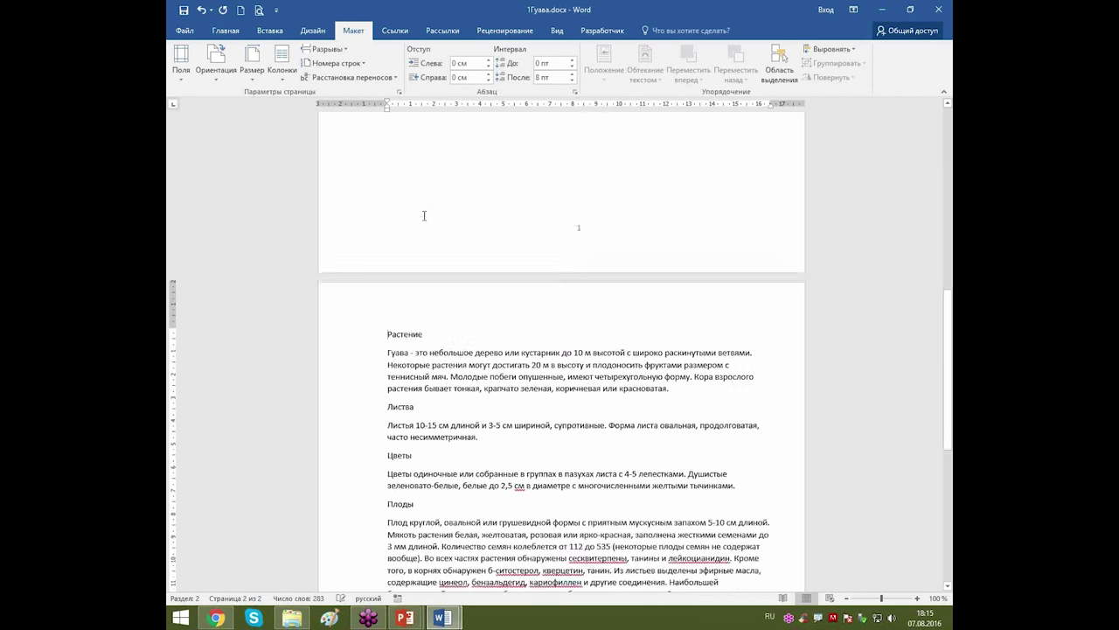
pyautogui.scroll(-3, 424, 215)
pyautogui.click(390, 287)
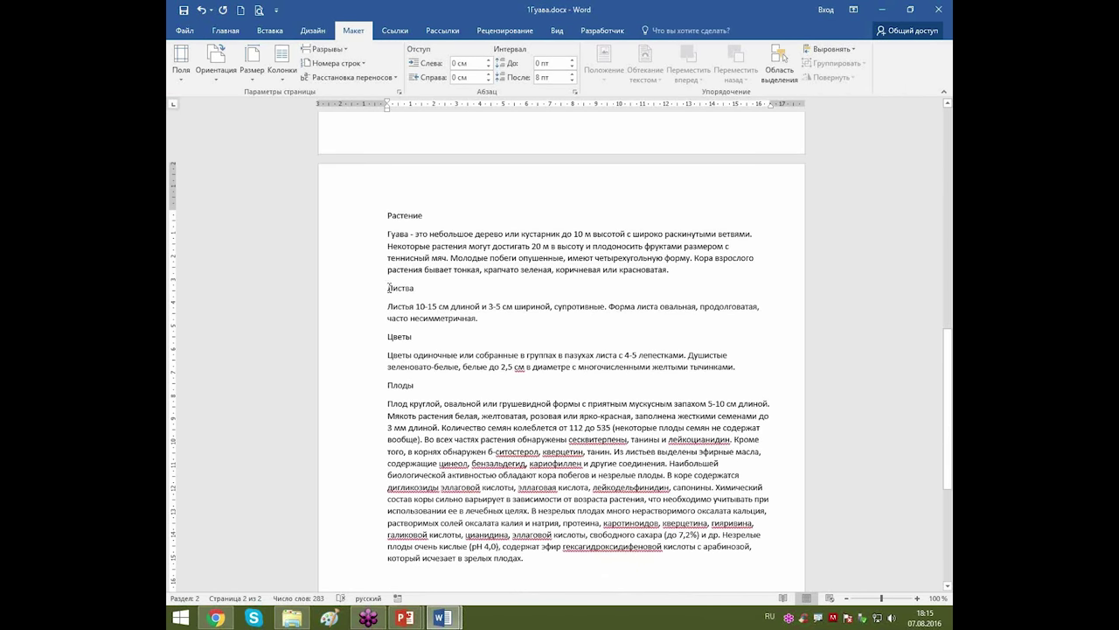
pyautogui.click(325, 49)
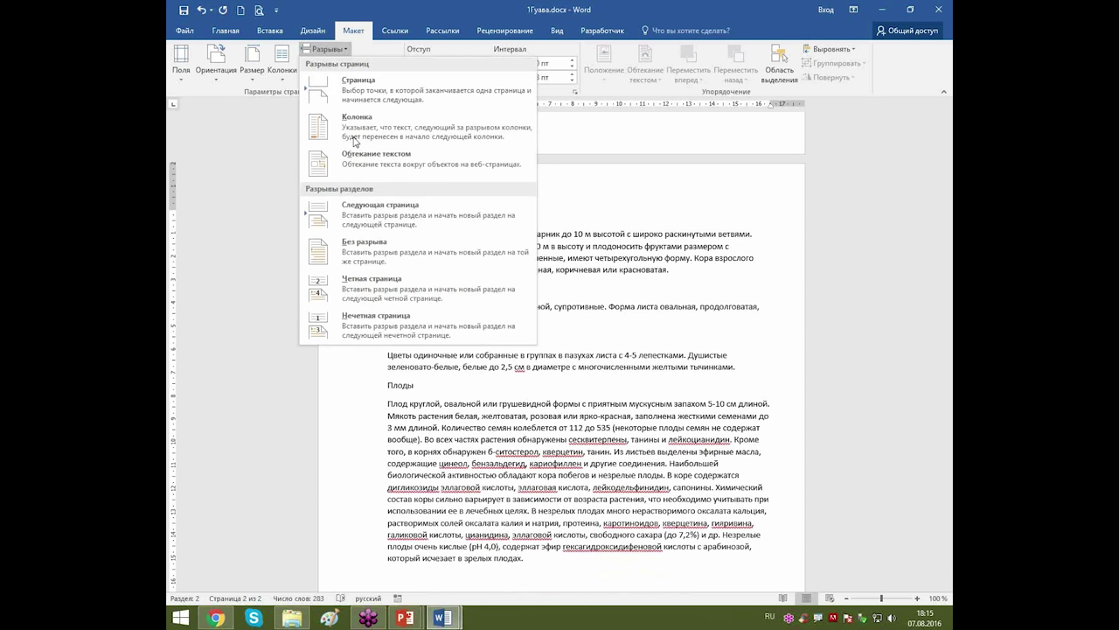
pyautogui.click(386, 212)
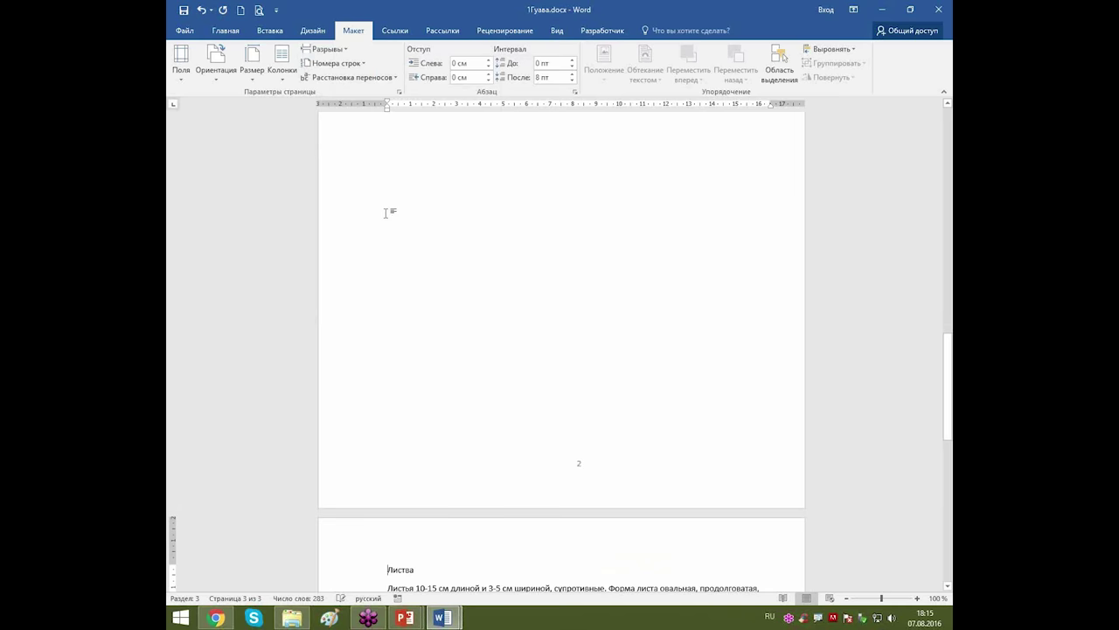
# Insert a next-page section break before the "Цветы" heading.
pyautogui.scroll(-4, 388, 209)
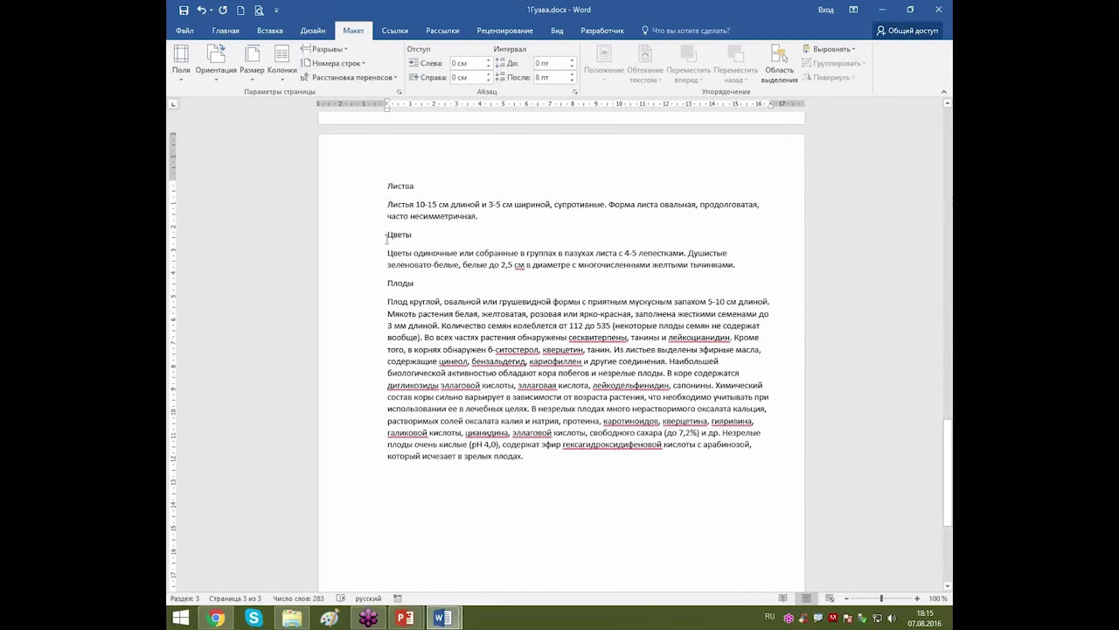
pyautogui.click(388, 234)
pyautogui.hotkey('ctrl', 'Return')
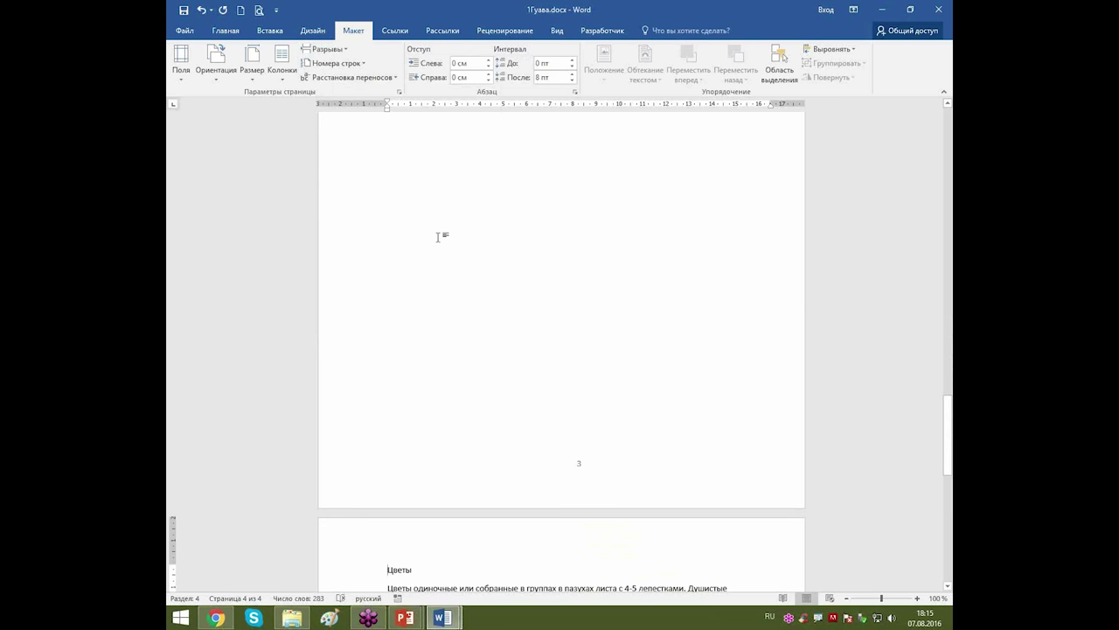
# Insert a next-page section break before the "Плоды" heading and review the resulting pages.
pyautogui.scroll(-7, 494, 227)
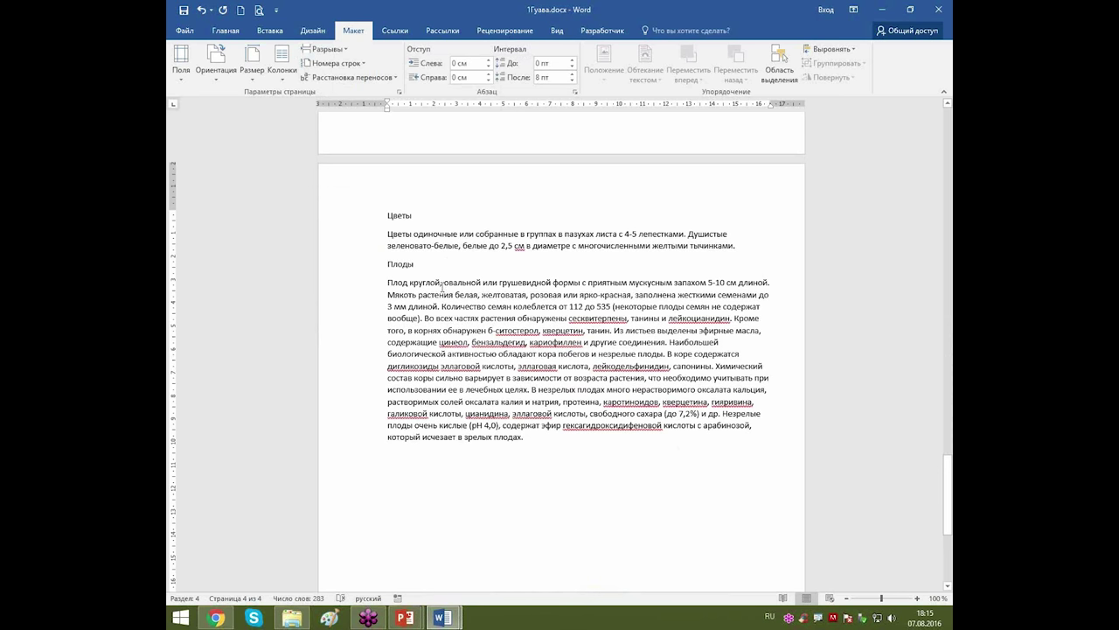
pyautogui.click(385, 262)
pyautogui.hotkey('ctrl', 'Return')
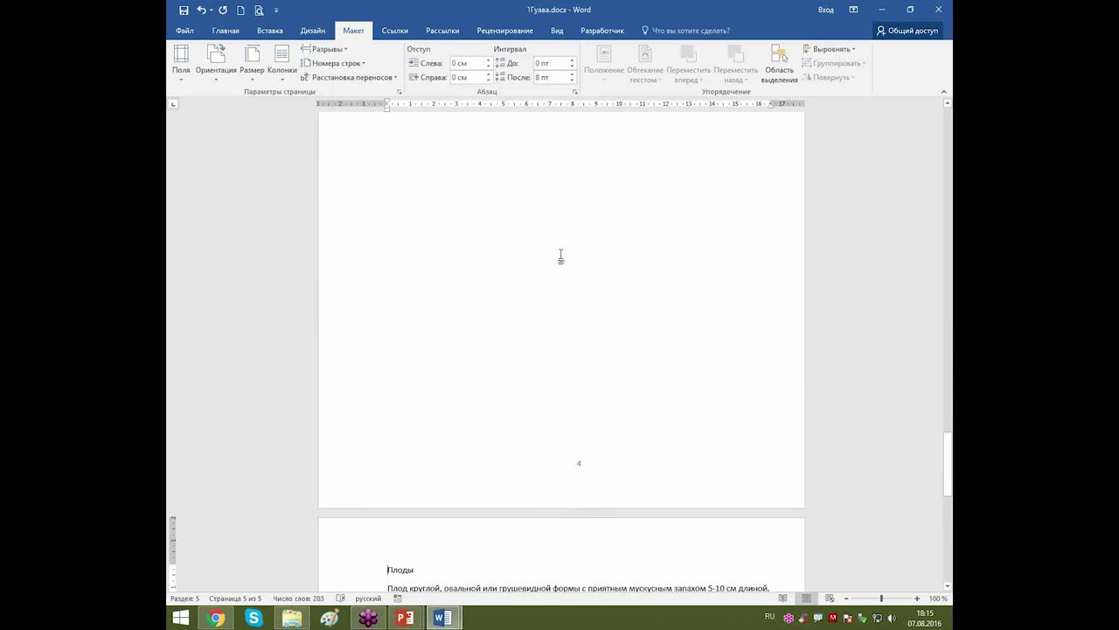
pyautogui.scroll(-4, 472, 444)
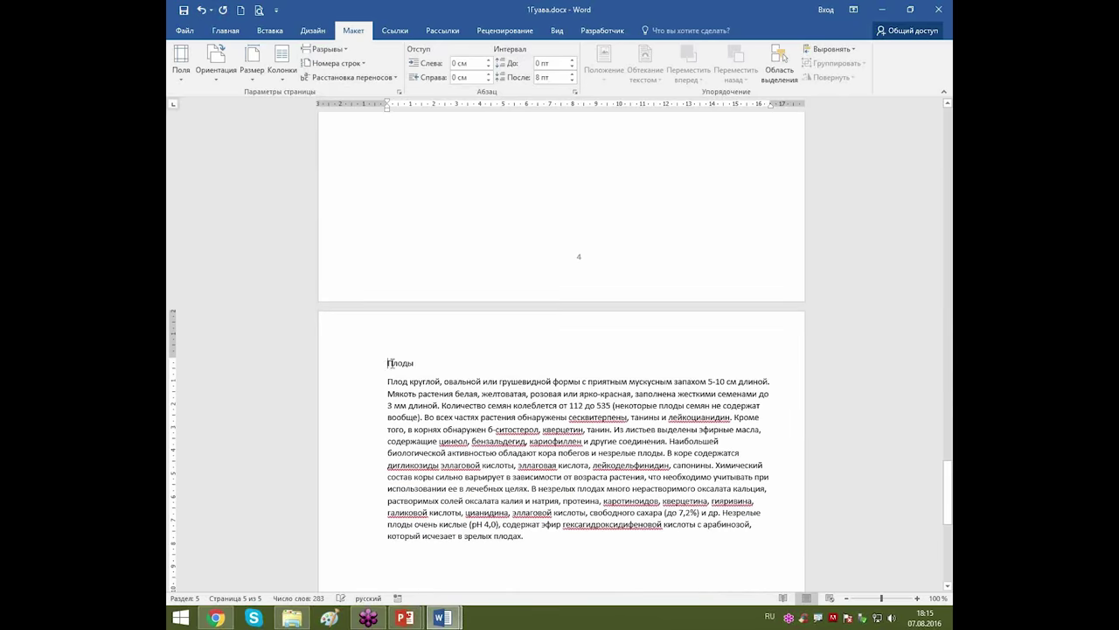
pyautogui.scroll(-15, 444, 219)
pyautogui.scroll(20, 444, 219)
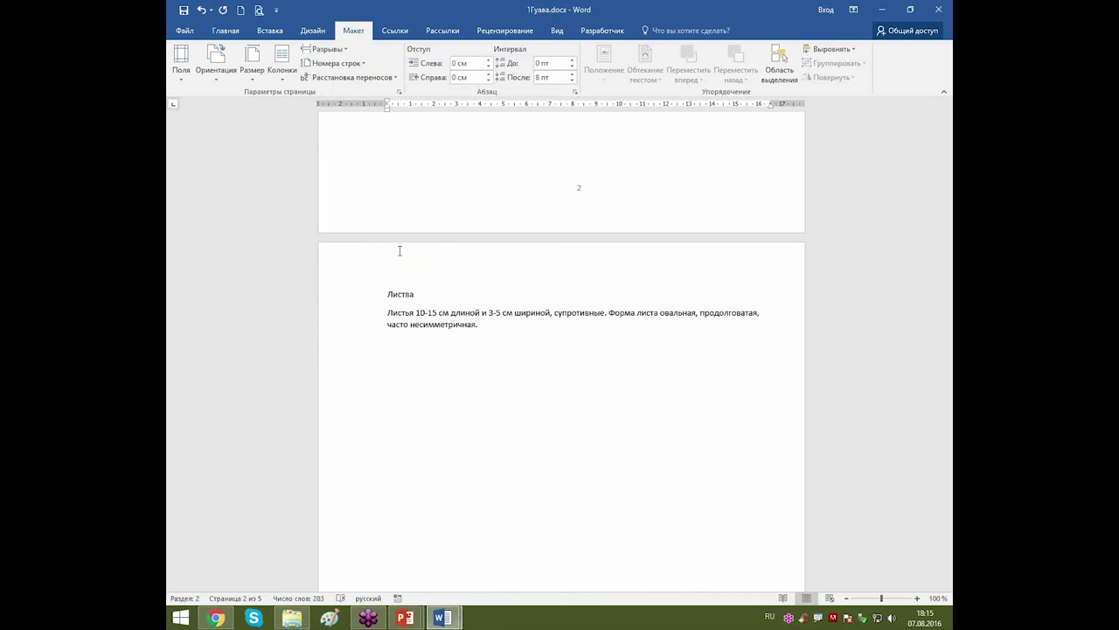
# Clear the text selection in the "Листва" section and save the document.
pyautogui.moveTo(365, 296); pyautogui.dragTo(416, 292)
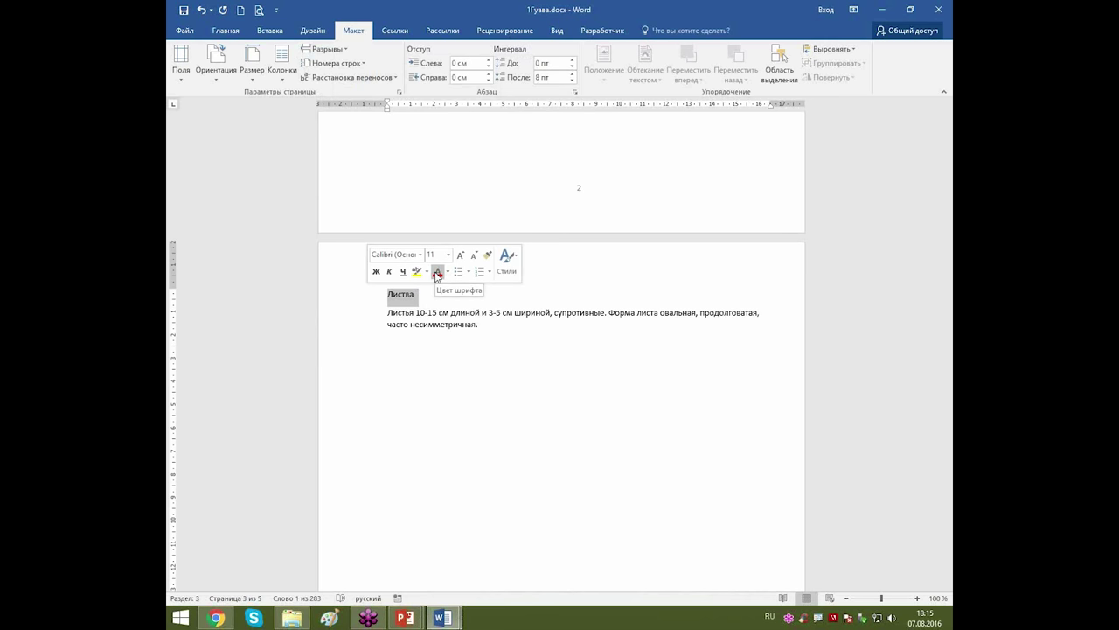
pyautogui.moveTo(600, 310); pyautogui.dragTo(657, 312)
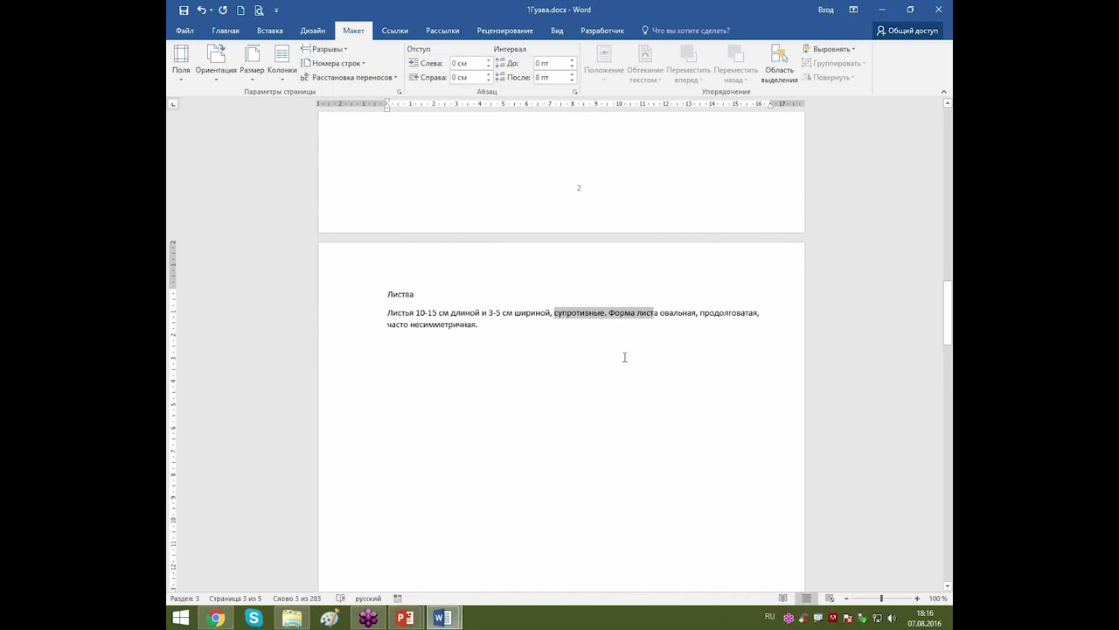
pyautogui.click(625, 357)
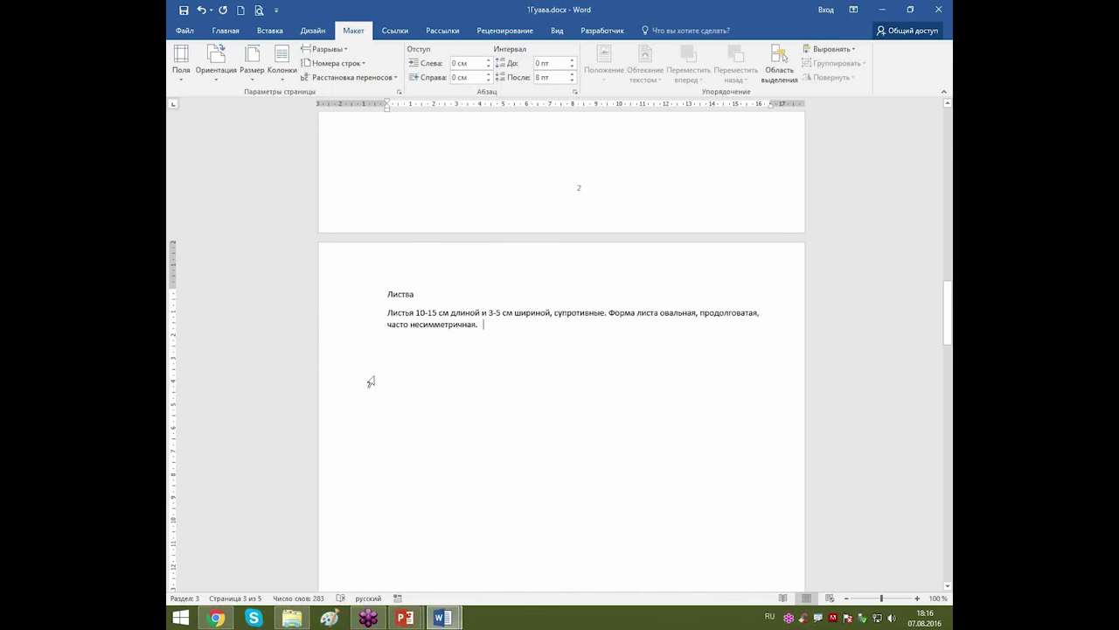
pyautogui.click(182, 11)
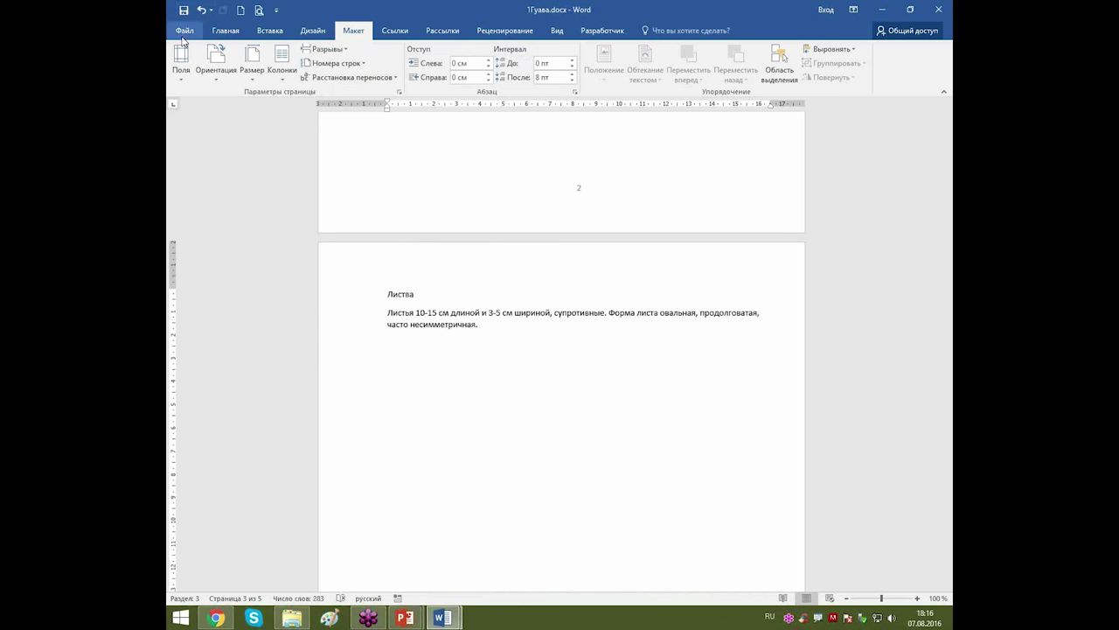
# Look up the page break command (Разрыв страницы) among the insertable page elements, without applying it.
pyautogui.click(269, 32)
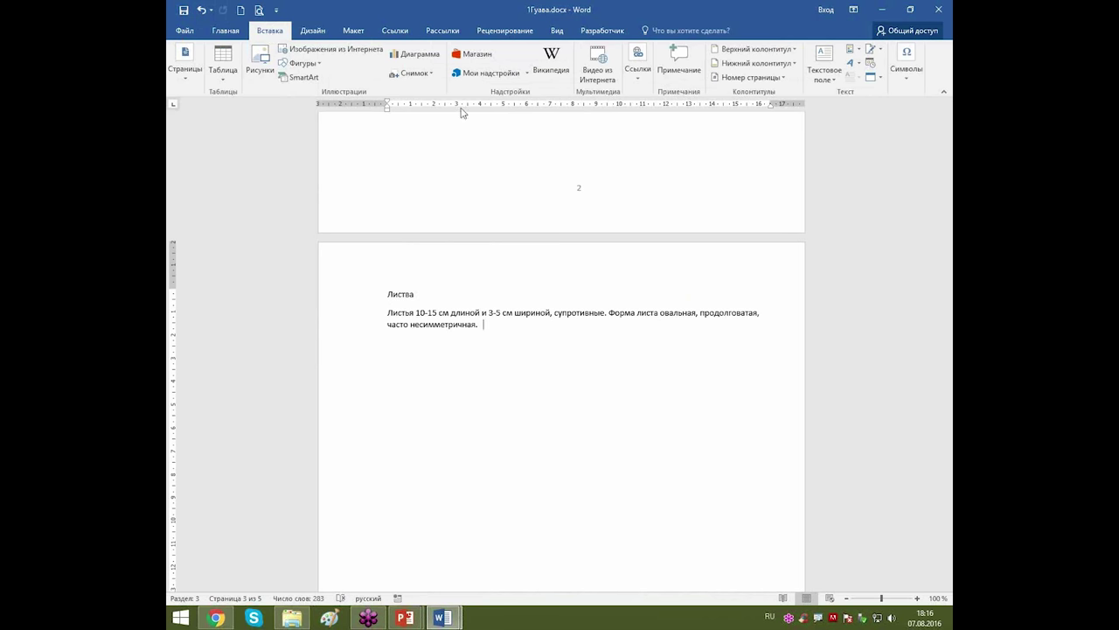
pyautogui.click(186, 68)
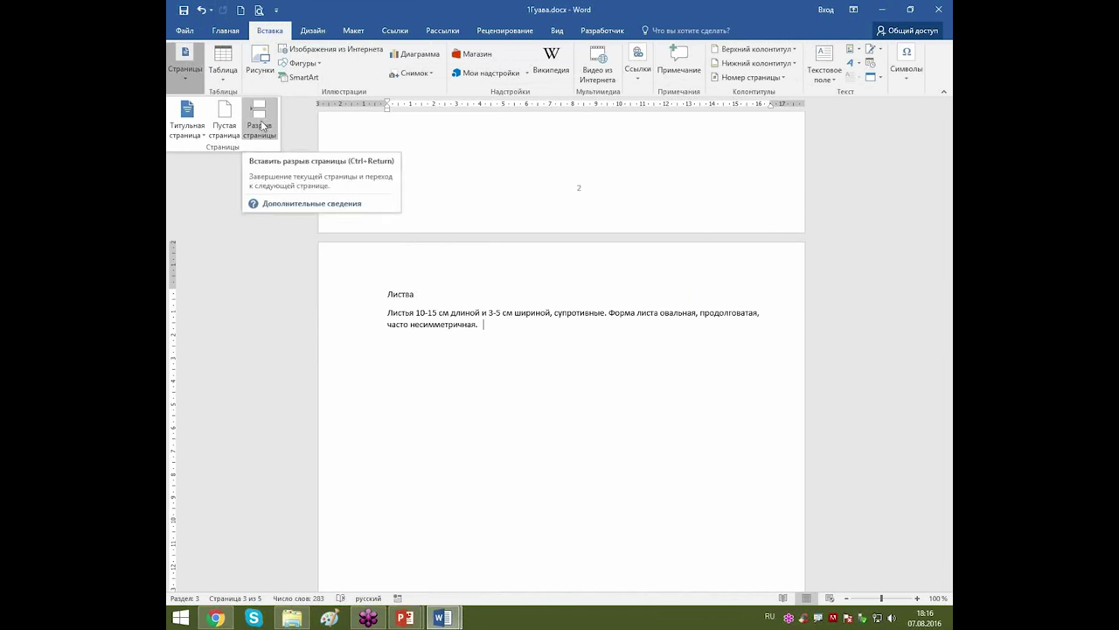
pyautogui.click(475, 202)
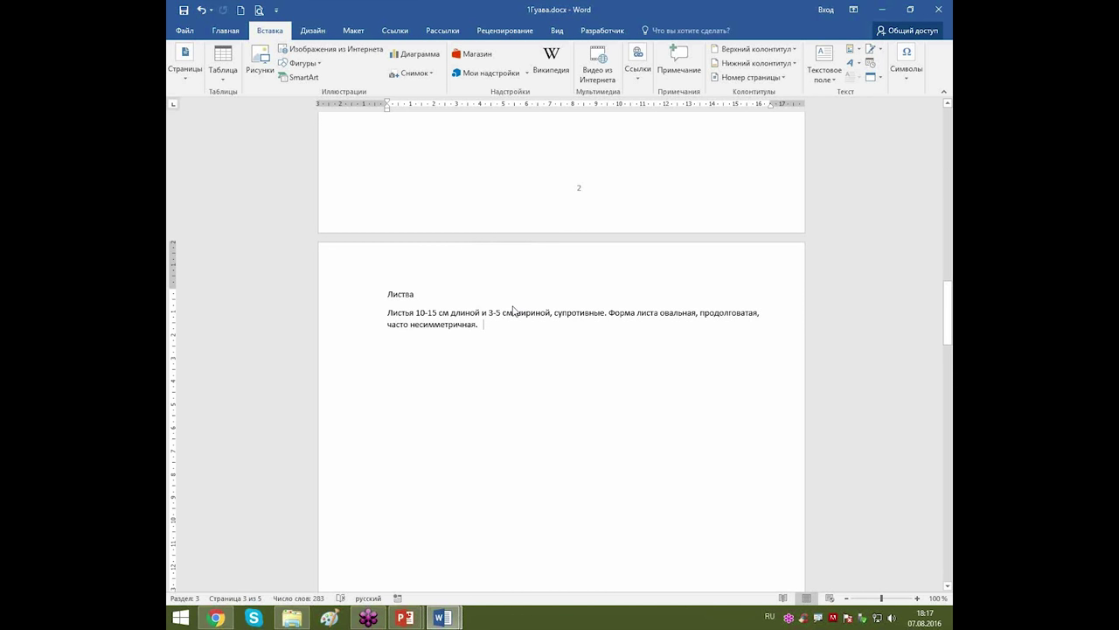
# Show the formatting marks and insert an ordinary page break (Страница) before the "Листва" heading.
pyautogui.click(226, 32)
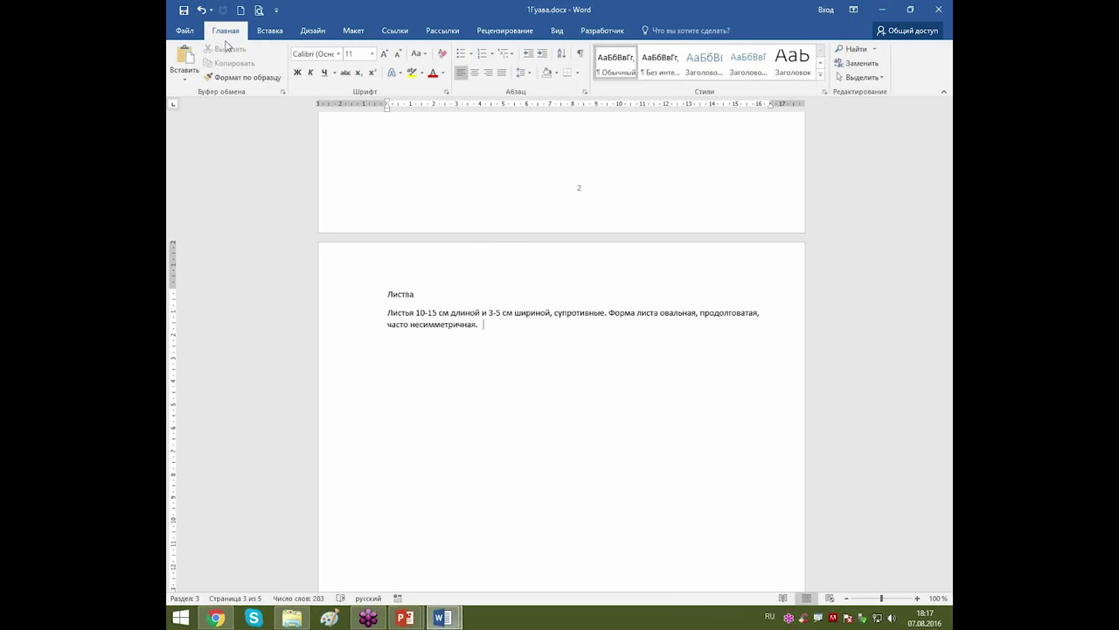
pyautogui.click(580, 58)
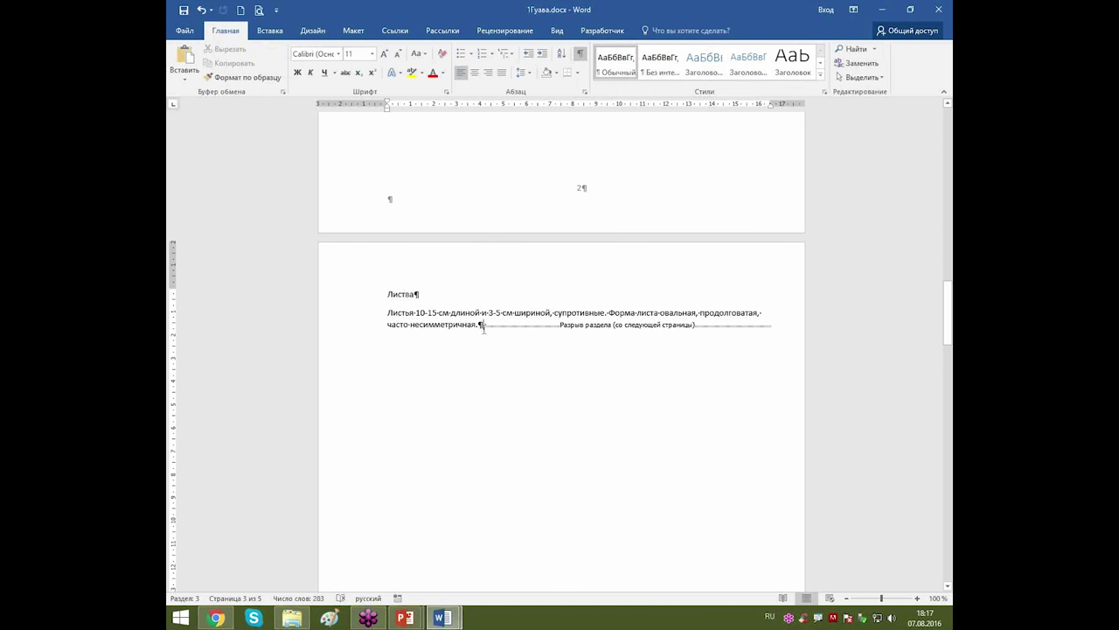
pyautogui.click(389, 292)
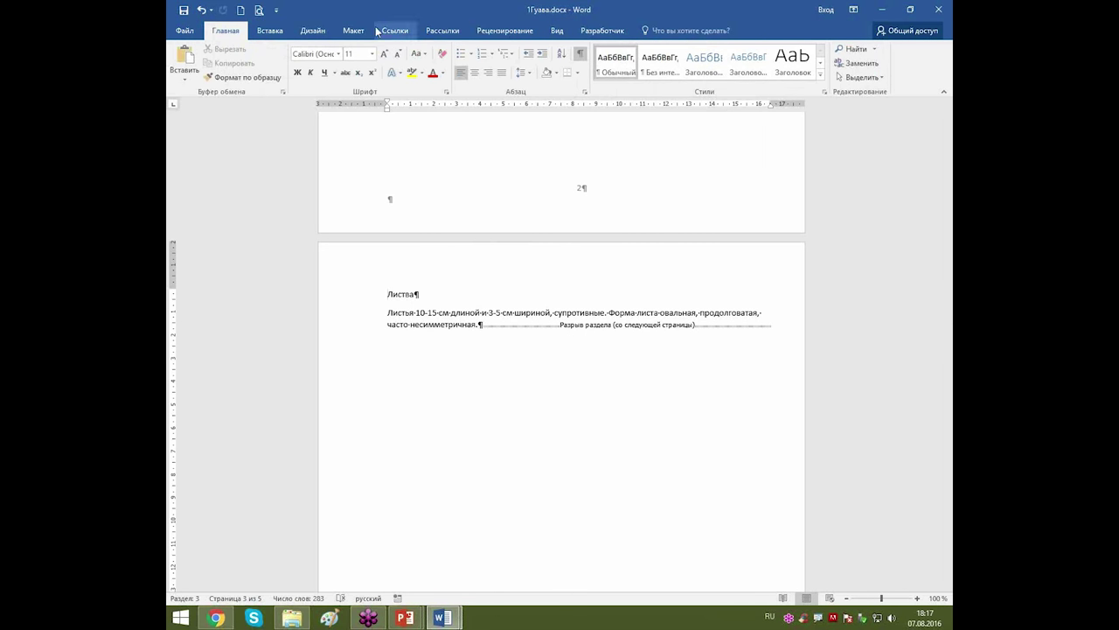
pyautogui.click(347, 32)
pyautogui.click(320, 49)
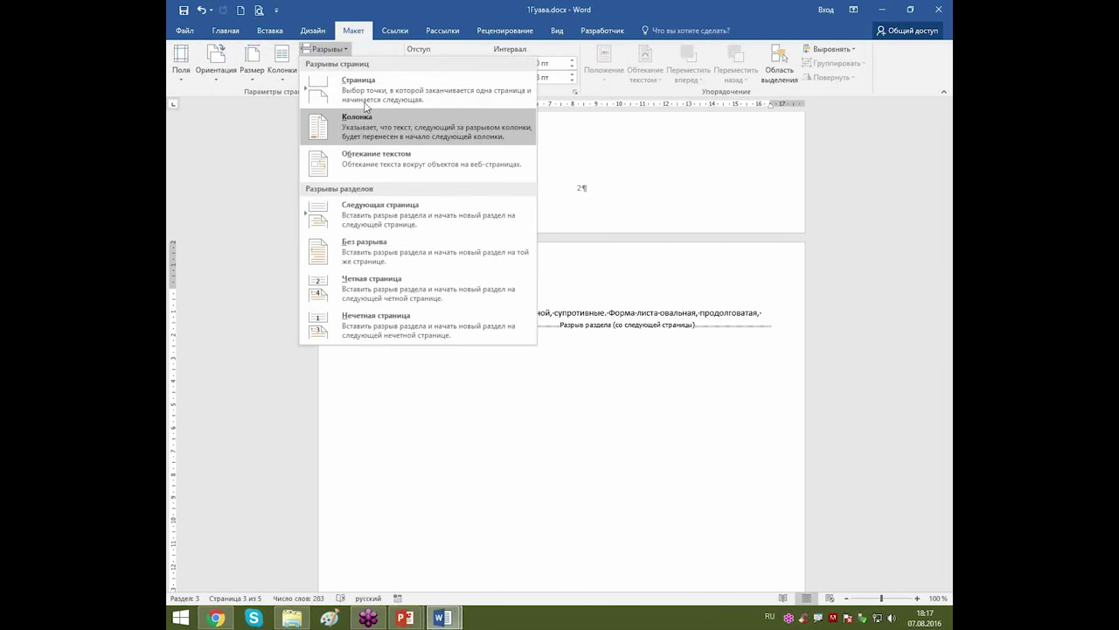
pyautogui.click(362, 87)
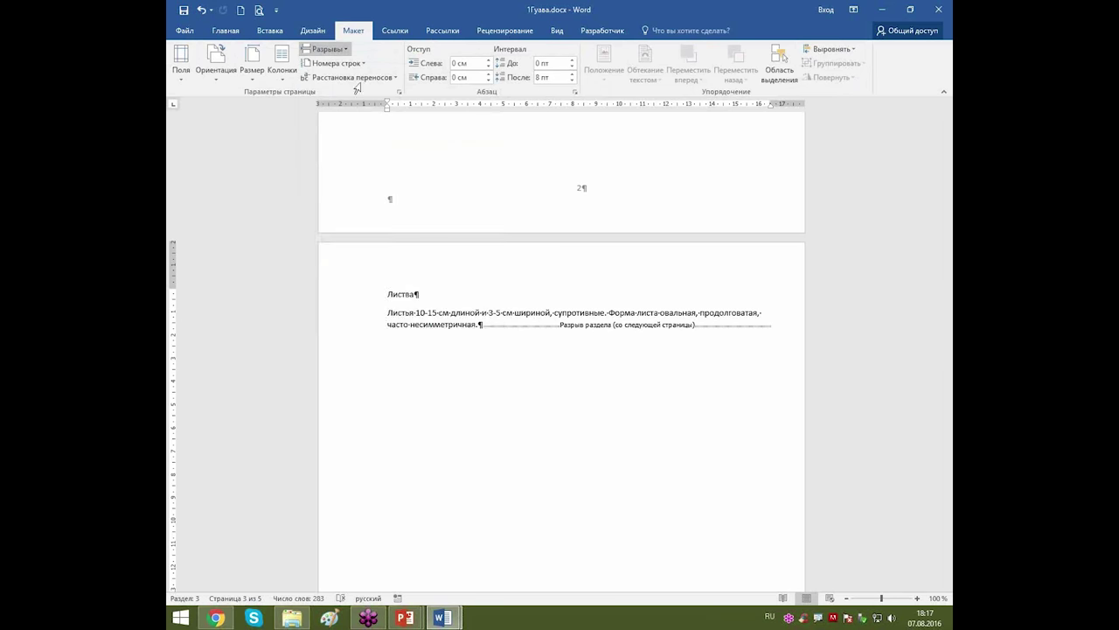
pyautogui.scroll(-4, 438, 361)
pyautogui.scroll(14, 445, 205)
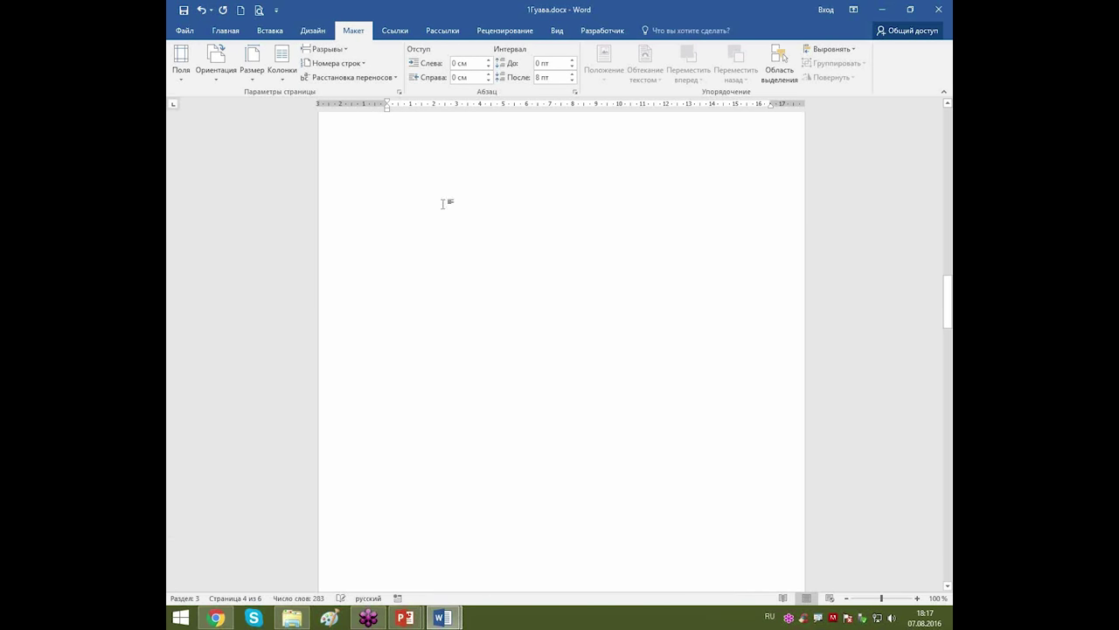
# Enter the sample text "Ыпек кпкпп еекп" as its own paragraph before the page break mark and check the following page.
pyautogui.scroll(-1, 536, 257)
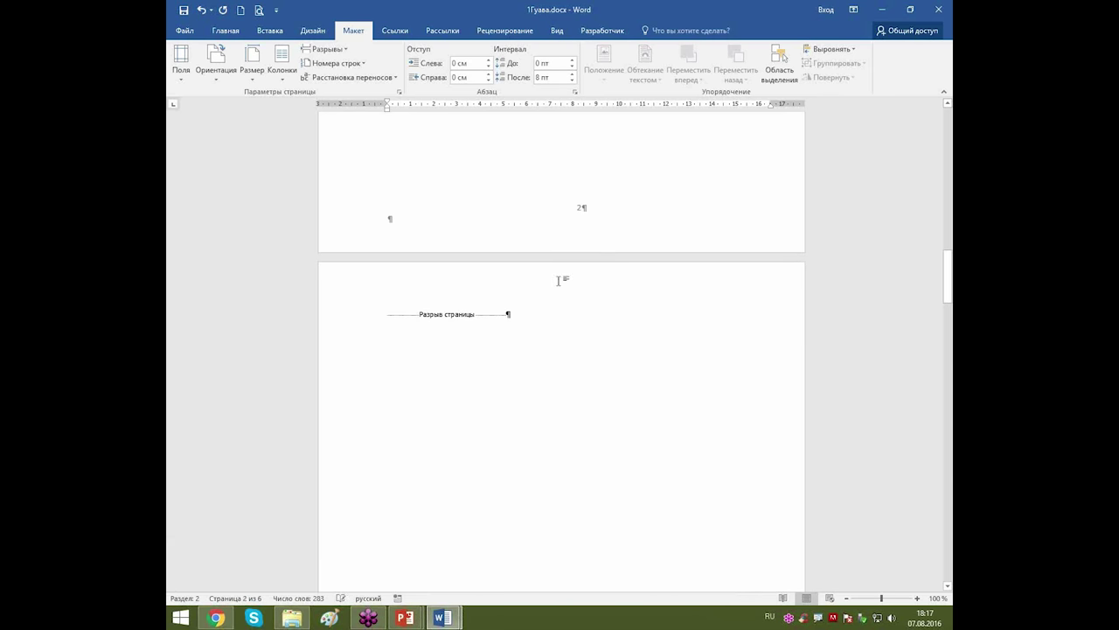
pyautogui.scroll(-2, 557, 280)
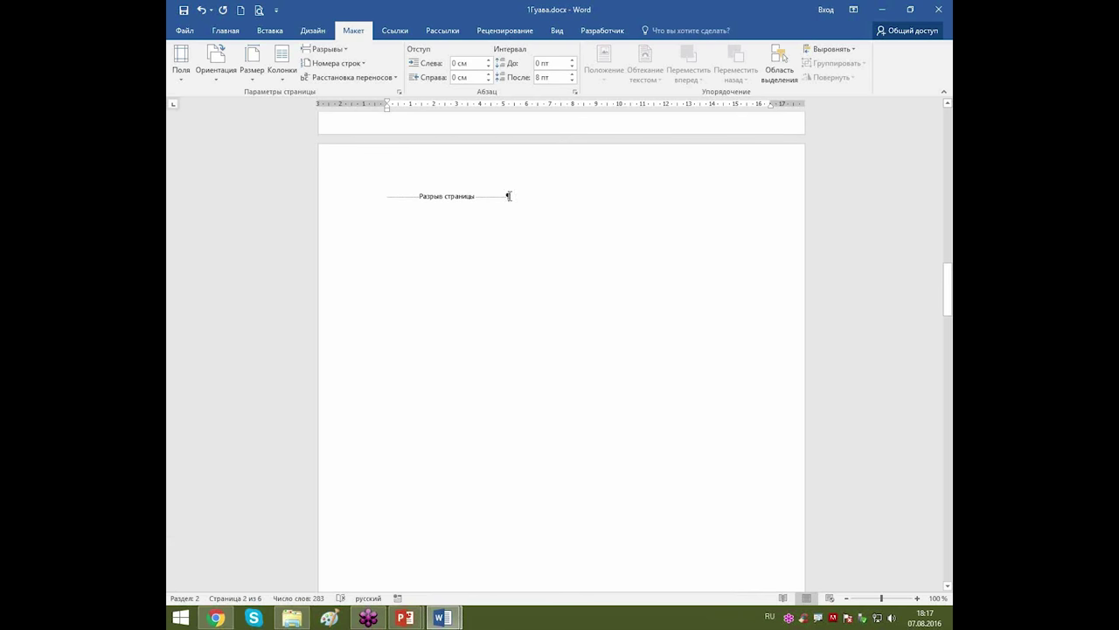
pyautogui.scroll(-10, 552, 253)
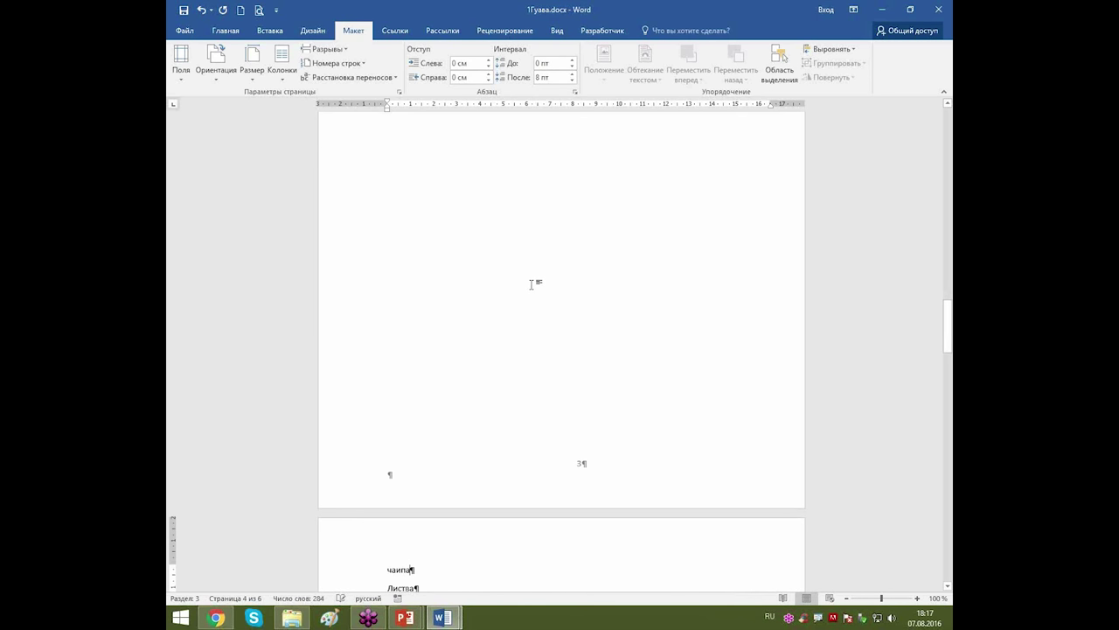
pyautogui.scroll(6, 531, 284)
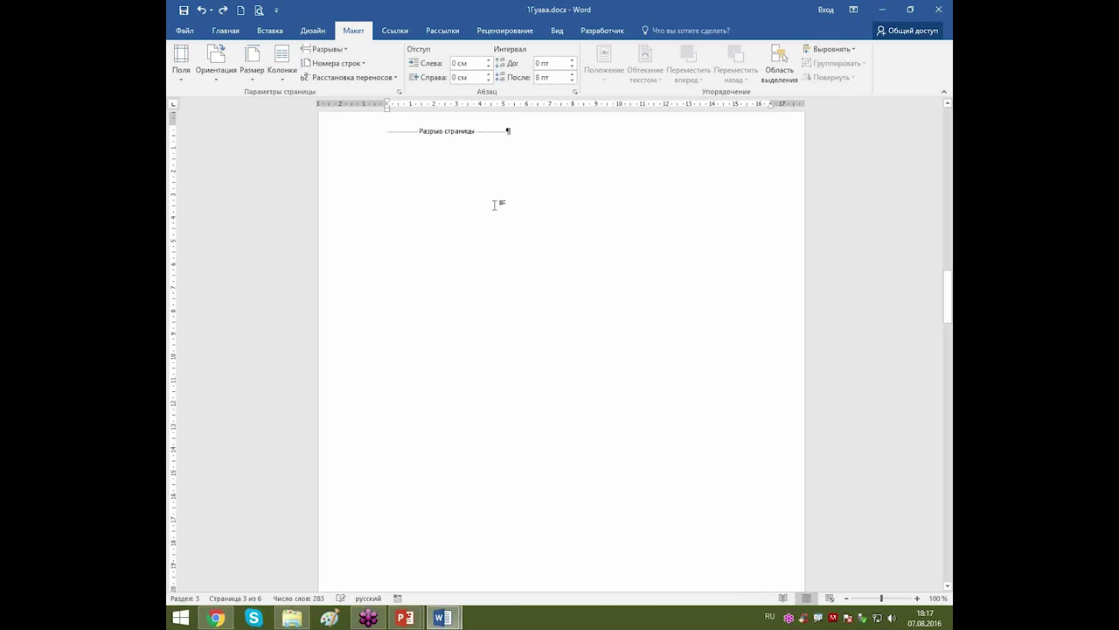
pyautogui.click(413, 249)
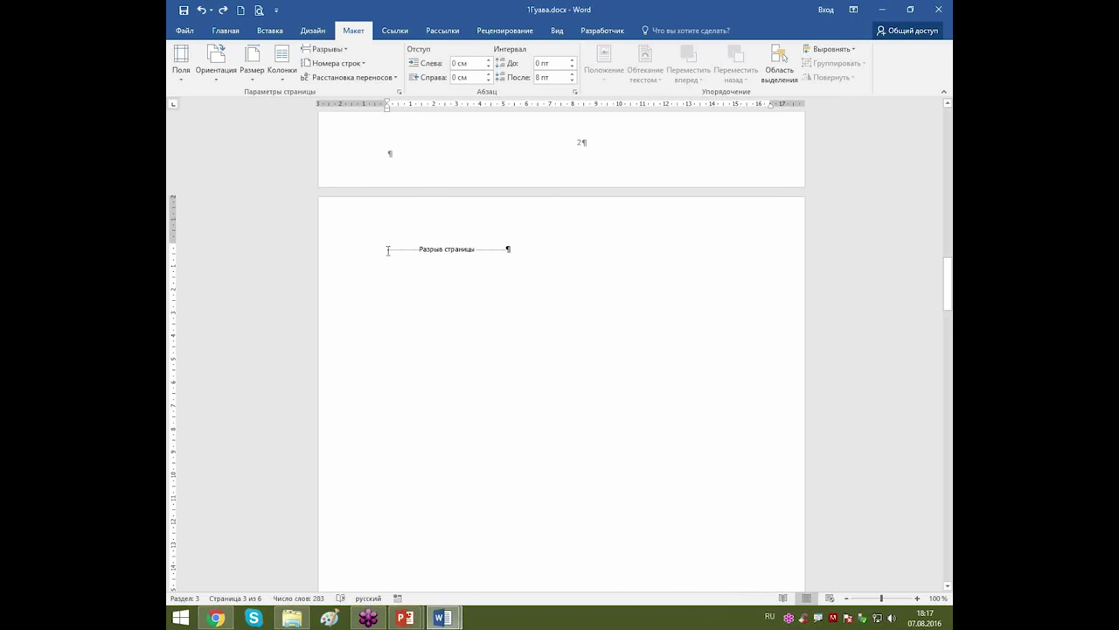
pyautogui.write('ыпек кпкпп еекп')
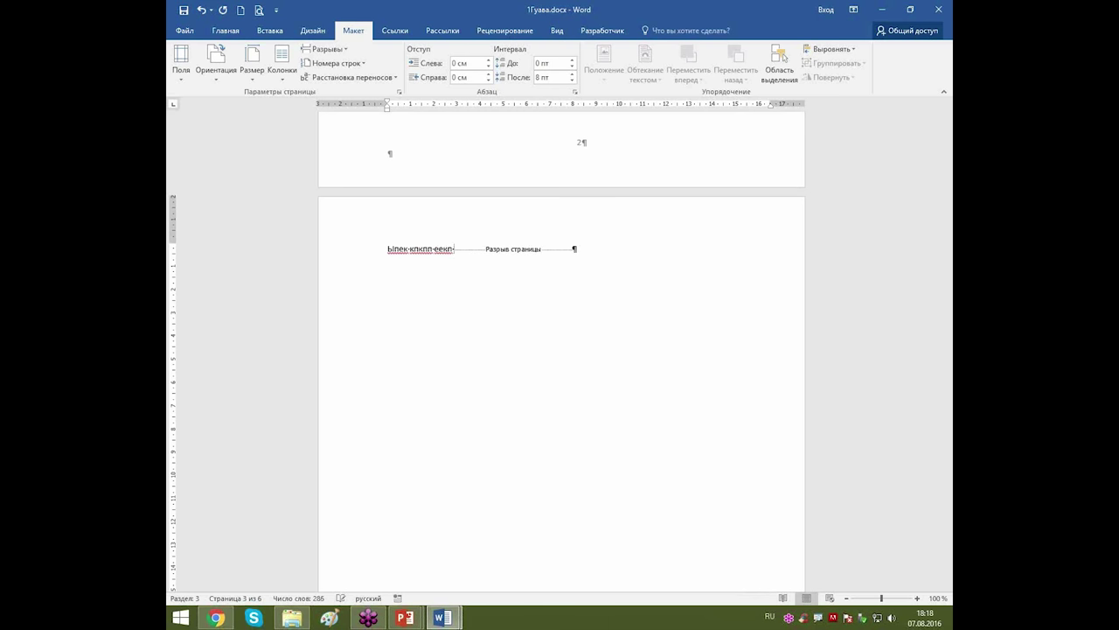
pyautogui.press('Return')
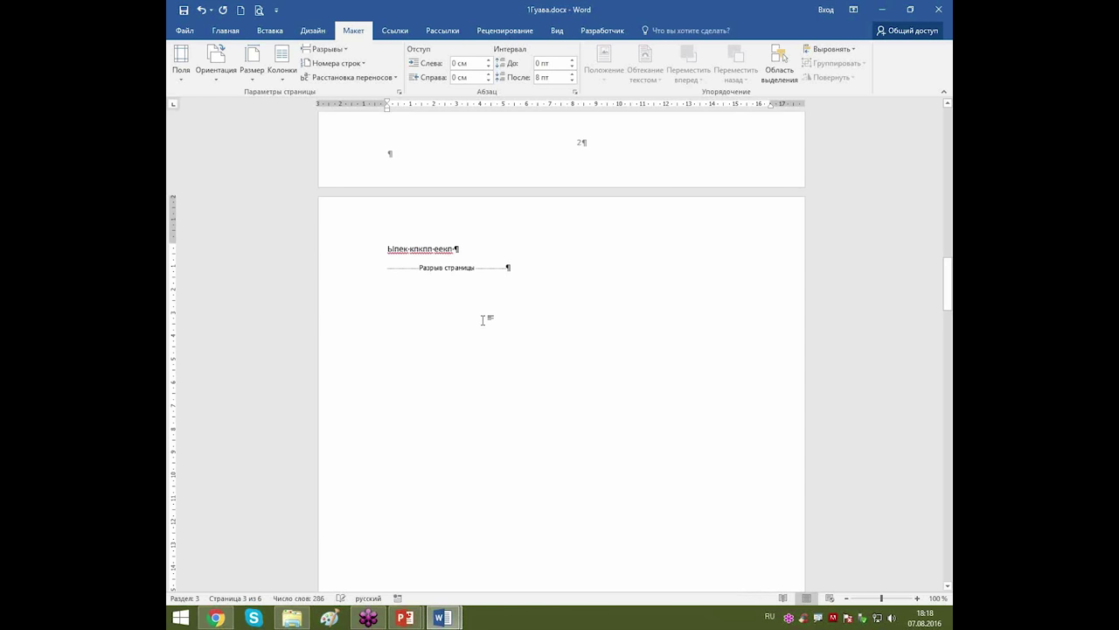
pyautogui.scroll(-18, 483, 317)
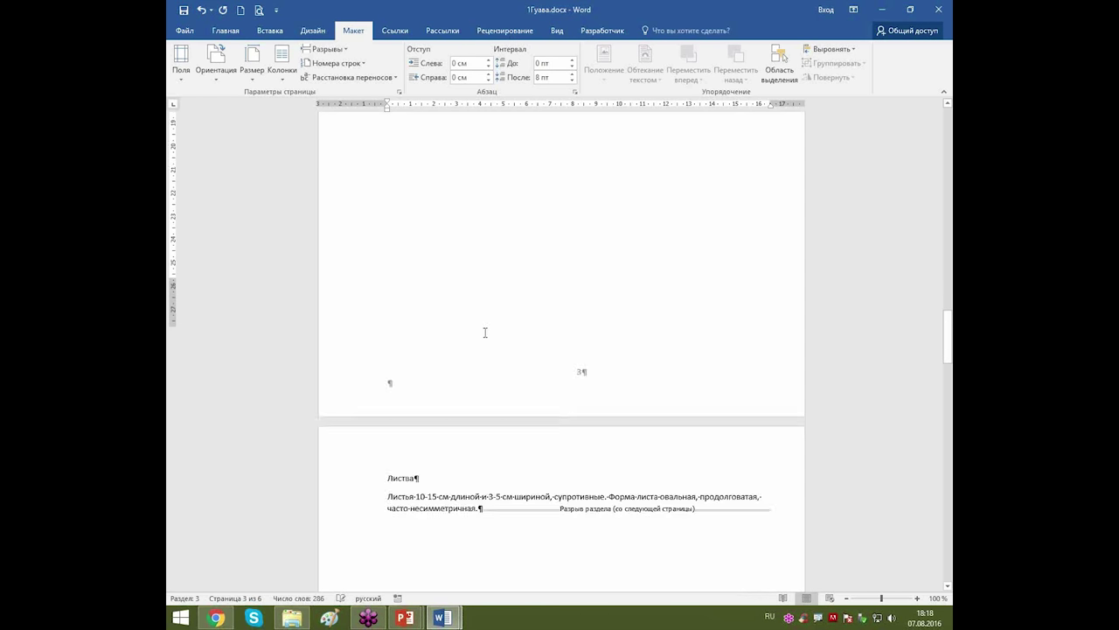
pyautogui.scroll(15, 489, 330)
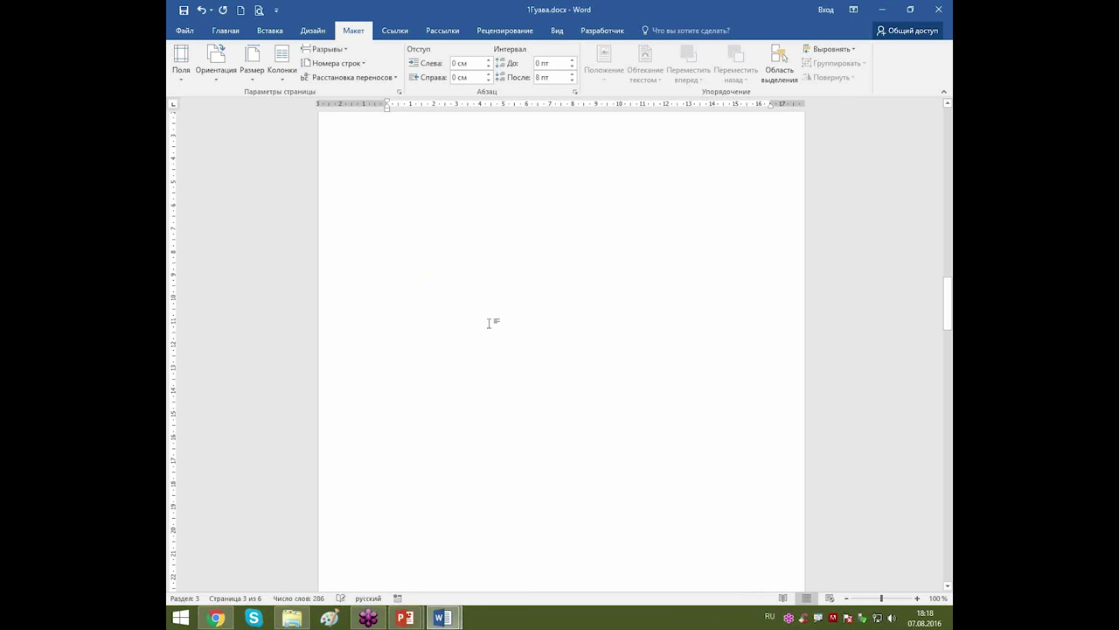
# Undo the sample text and the ordinary page break before the "Листва" heading.
pyautogui.hotkey('ctrl', 'z')
pyautogui.hotkey('ctrl', 'z')
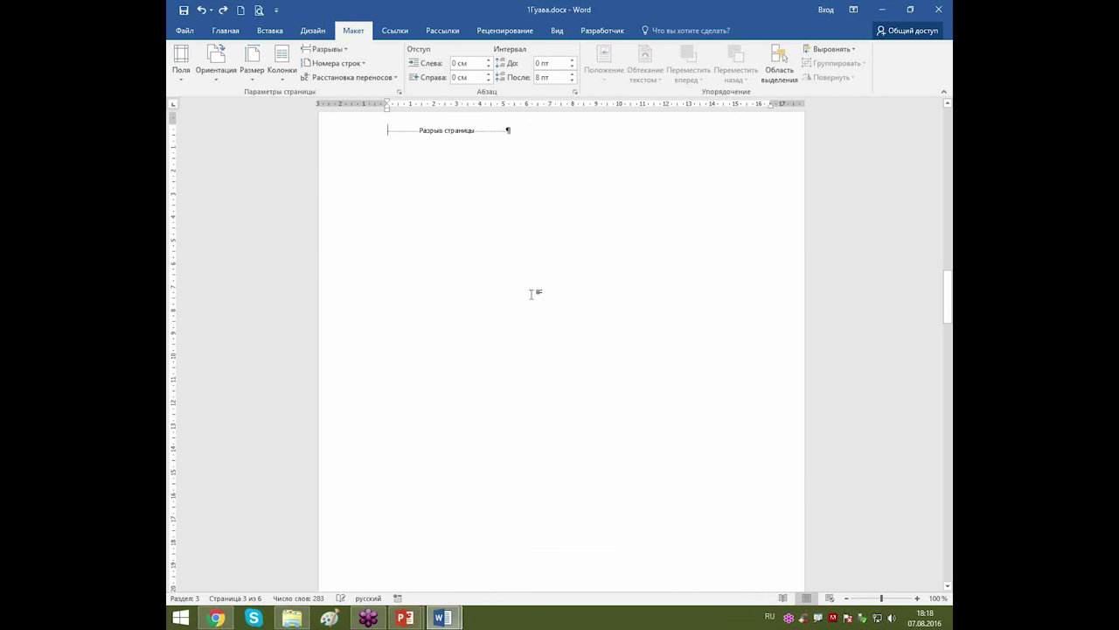
pyautogui.hotkey('ctrl', 'z')
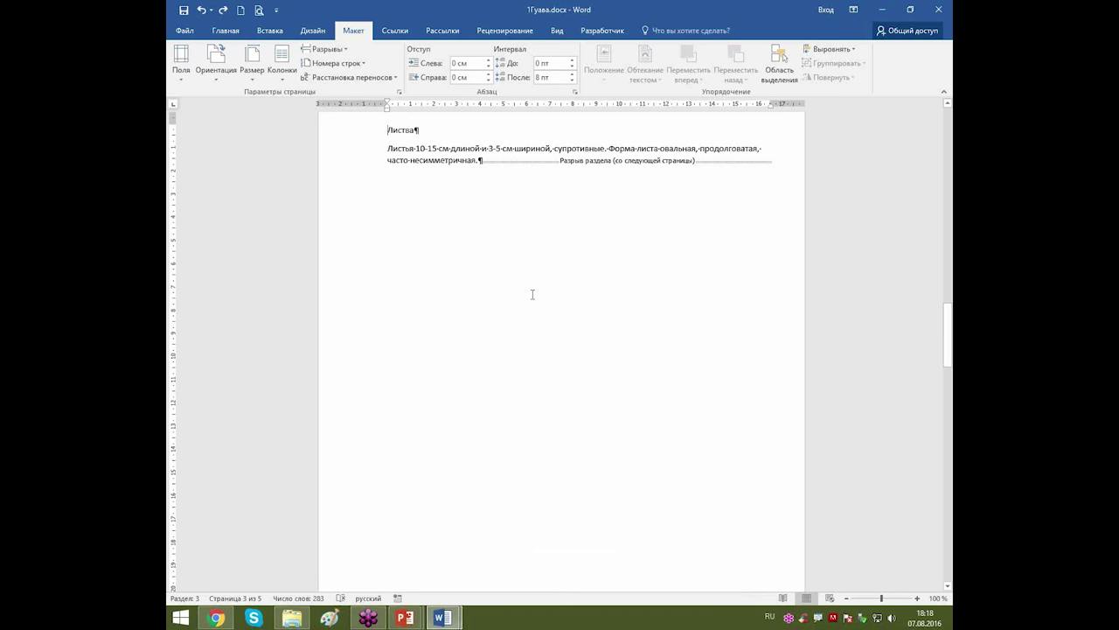
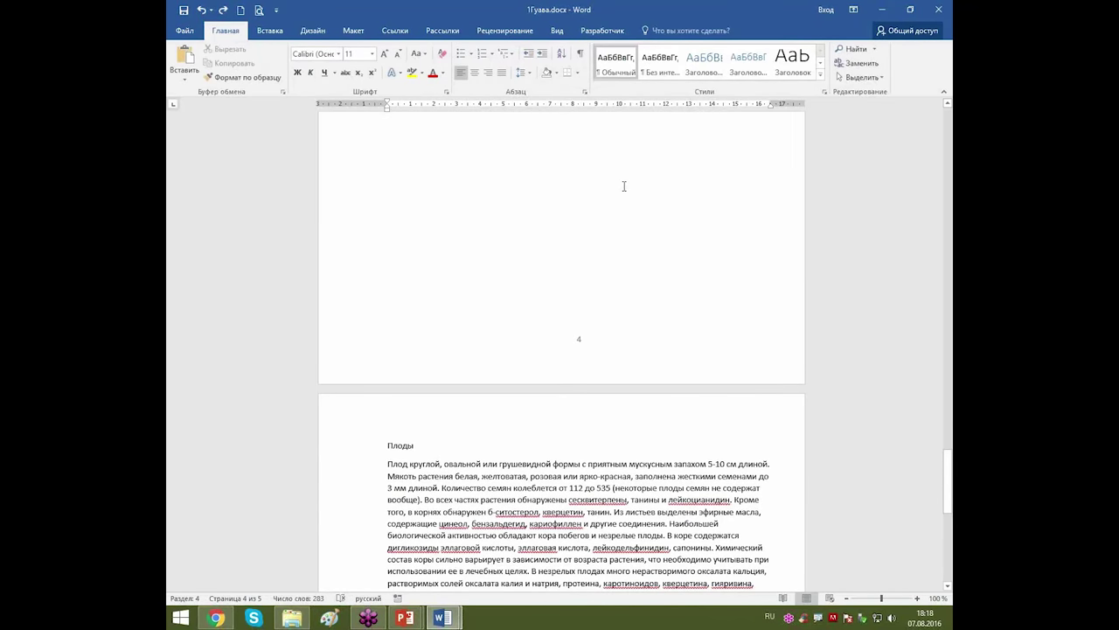
# Open the section 1 footer on the first page for editing and select its page number.
pyautogui.scroll(20, 624, 186)
pyautogui.scroll(20, 624, 186)
pyautogui.scroll(20, 624, 186)
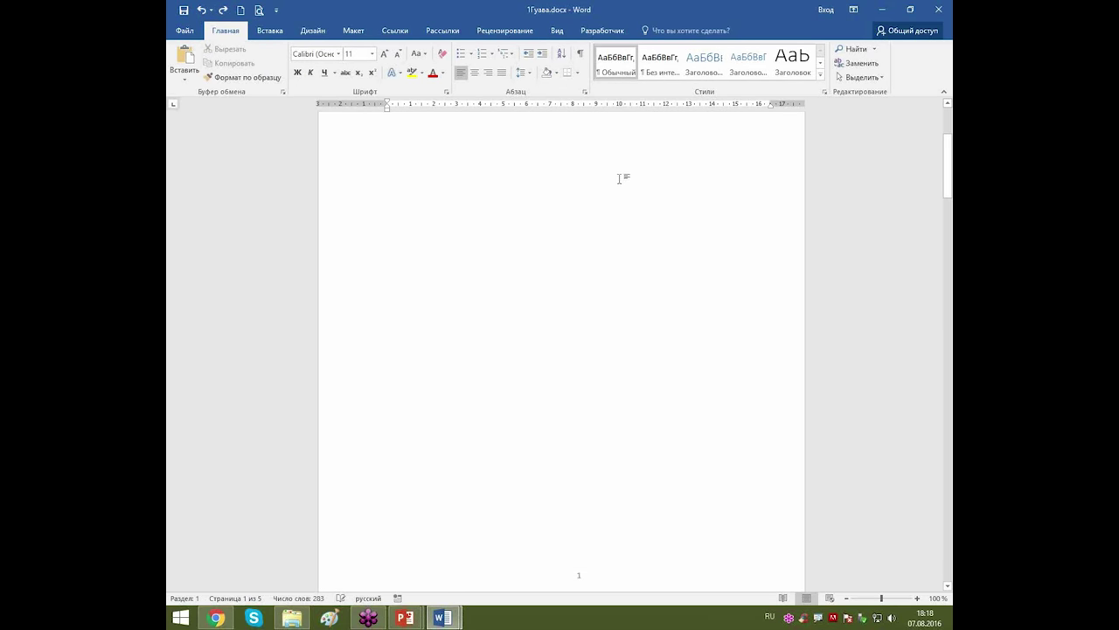
pyautogui.scroll(12, 619, 177)
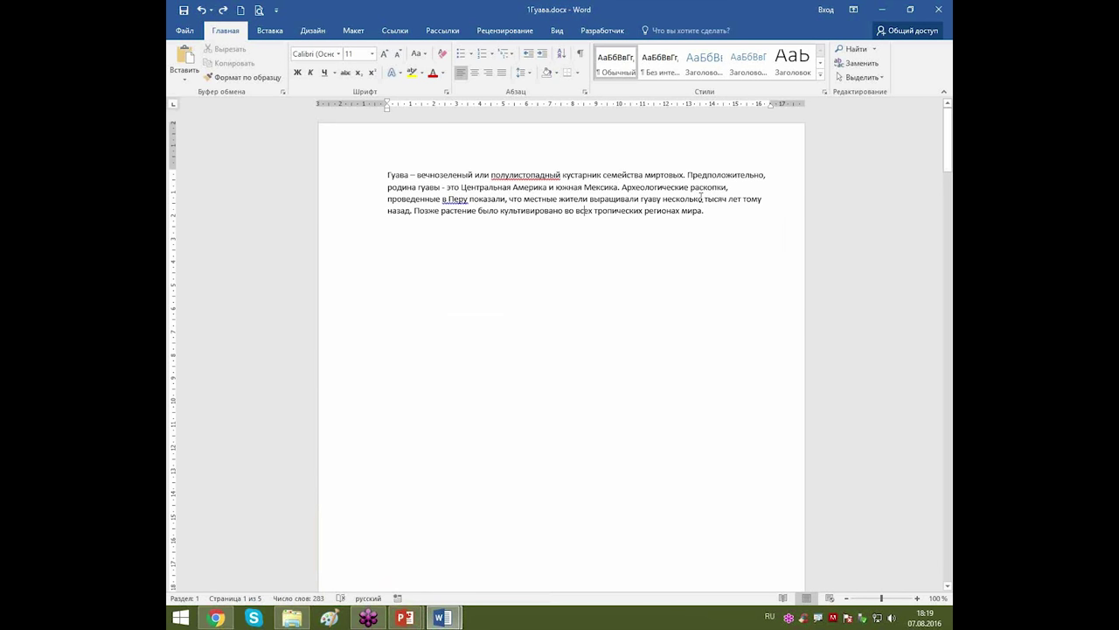
pyautogui.scroll(-10, 617, 210)
pyautogui.scroll(-1, 617, 216)
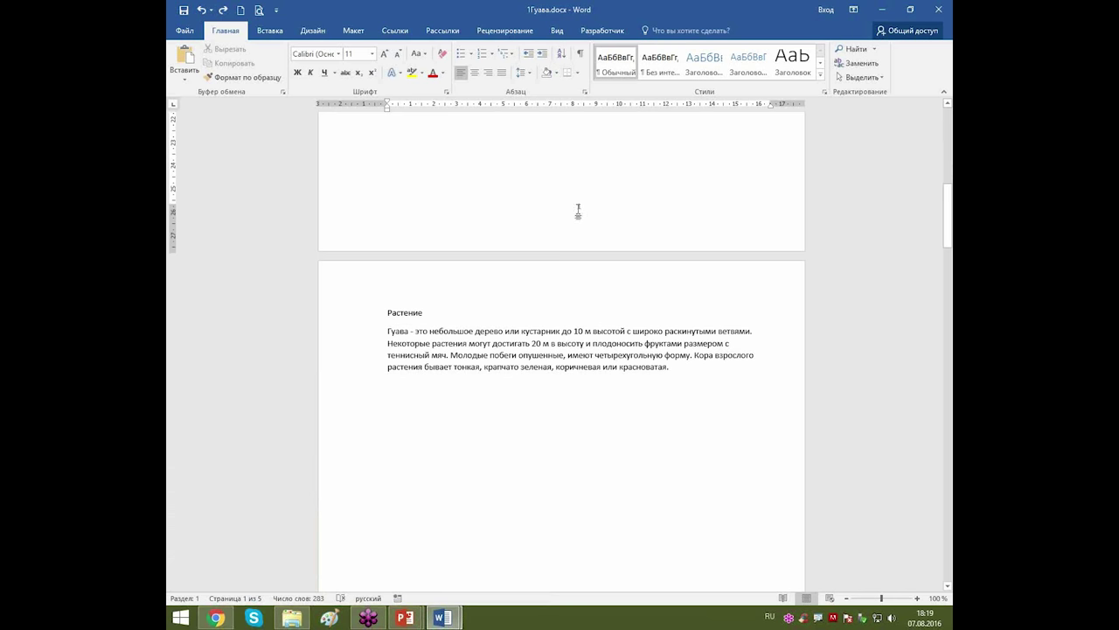
pyautogui.click(270, 31)
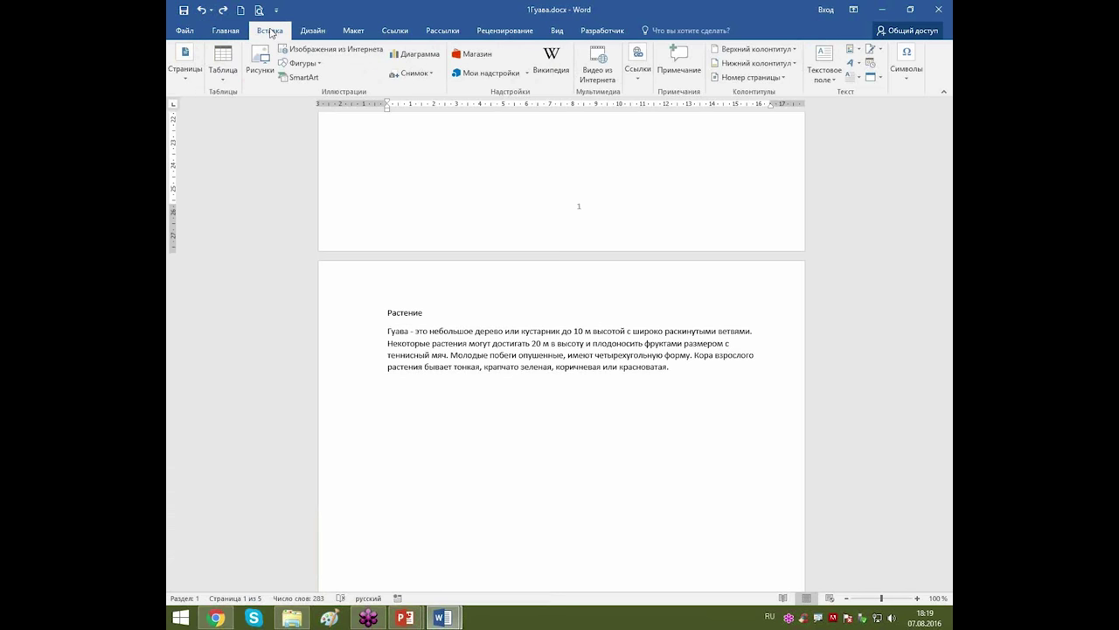
pyautogui.click(790, 64)
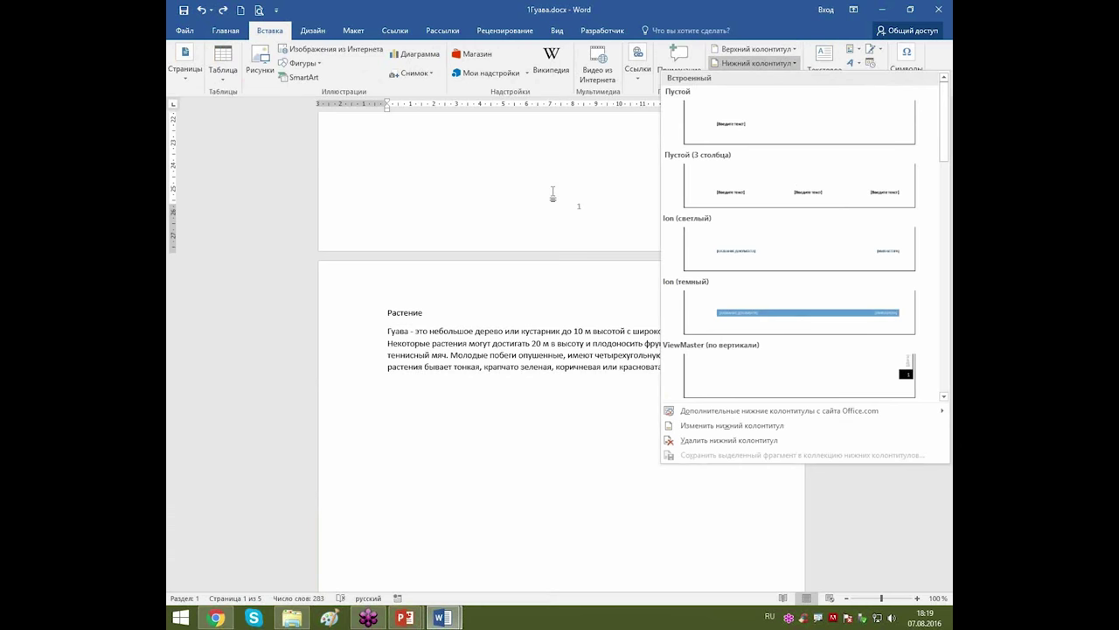
pyautogui.click(556, 195)
pyautogui.doubleClick(578, 220)
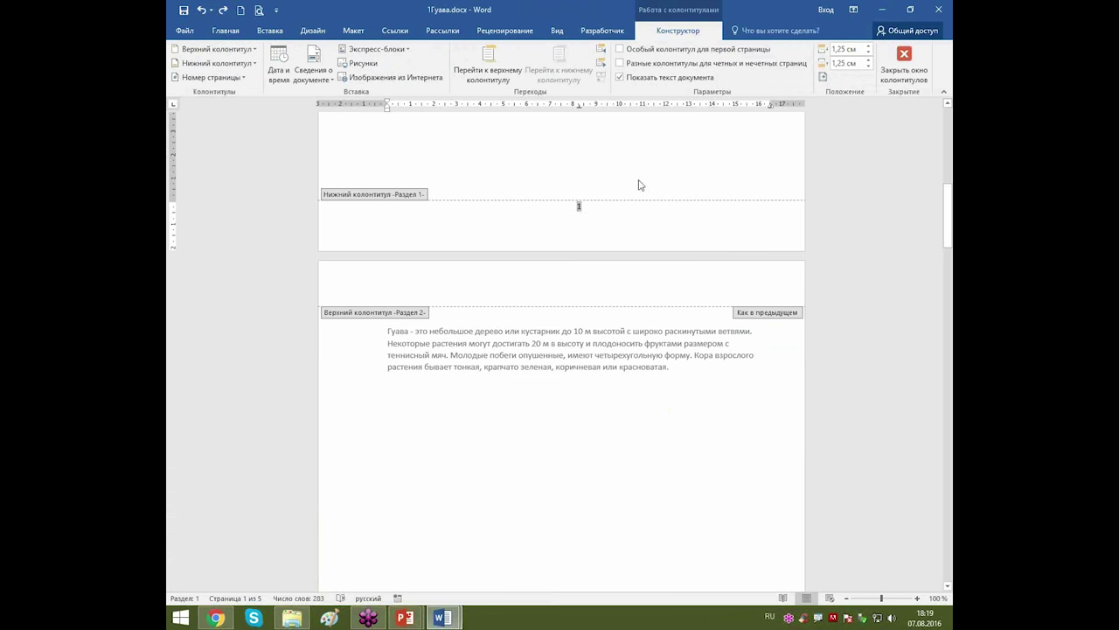
# Set the page numbering in the section 1 footer to start at 2 (начать с).
pyautogui.scroll(1, 643, 181)
pyautogui.scroll(5, 645, 179)
pyautogui.scroll(-8, 647, 175)
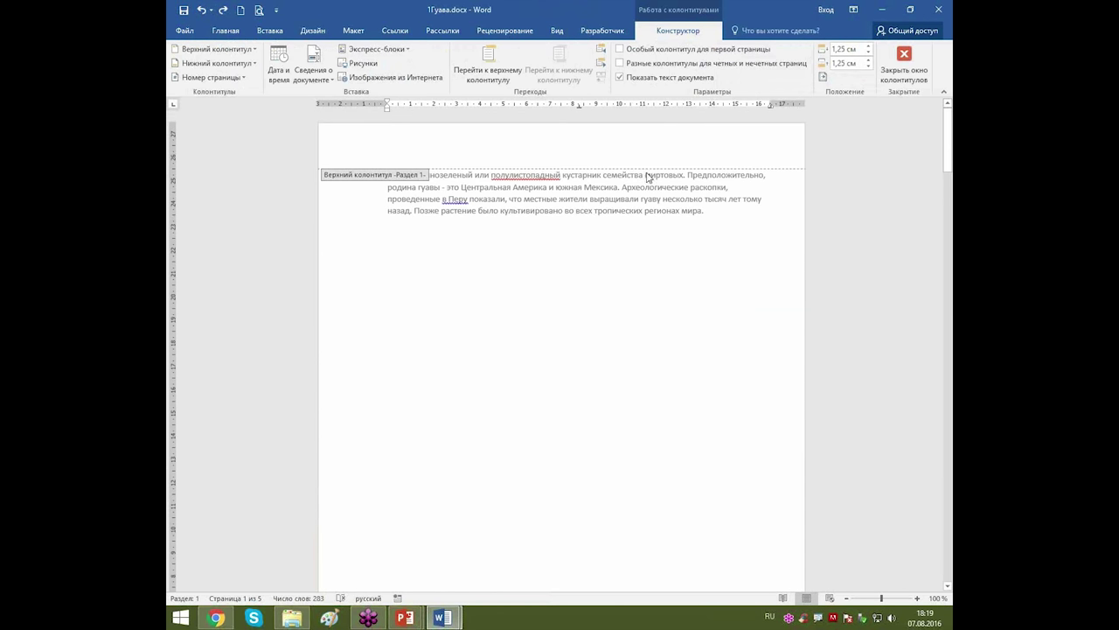
pyautogui.scroll(8, 648, 177)
pyautogui.scroll(-8, 648, 179)
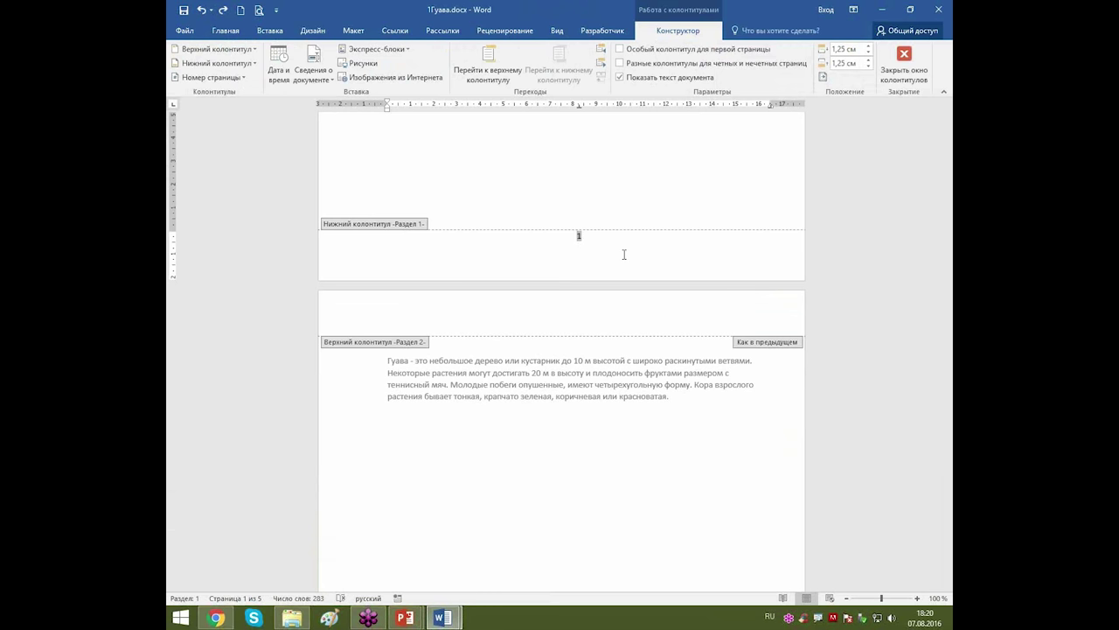
pyautogui.click(579, 236)
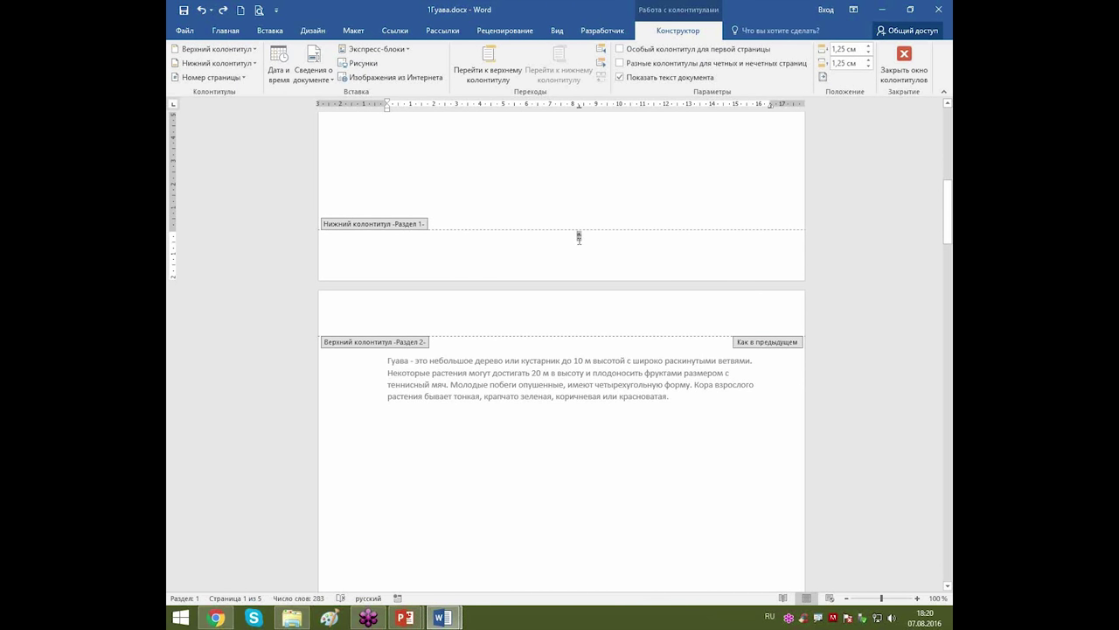
pyautogui.rightClick(579, 236)
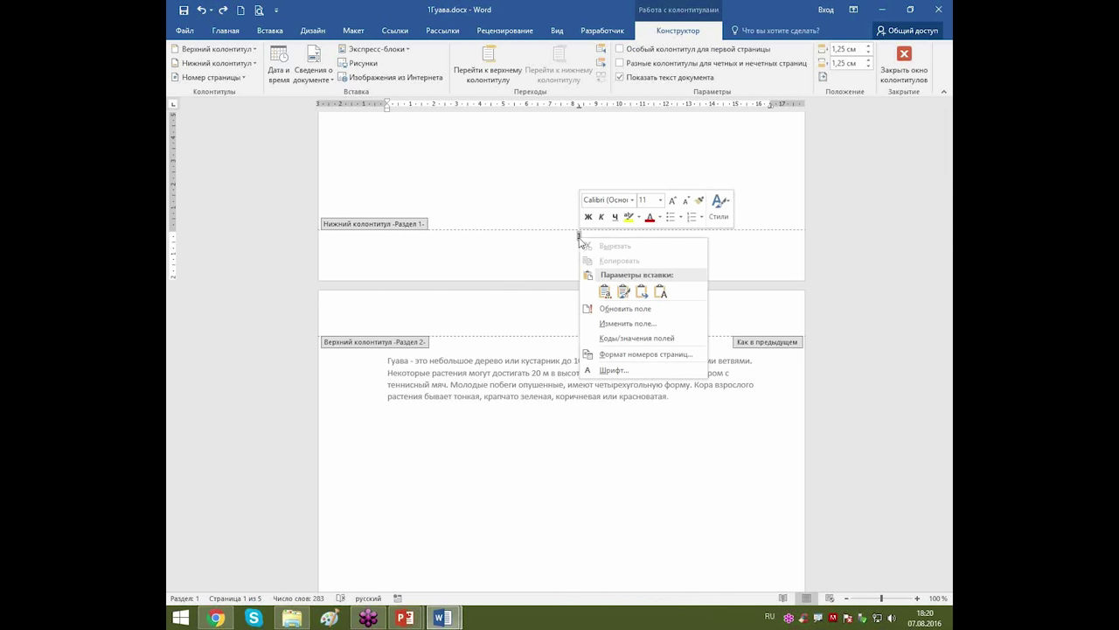
pyautogui.click(670, 357)
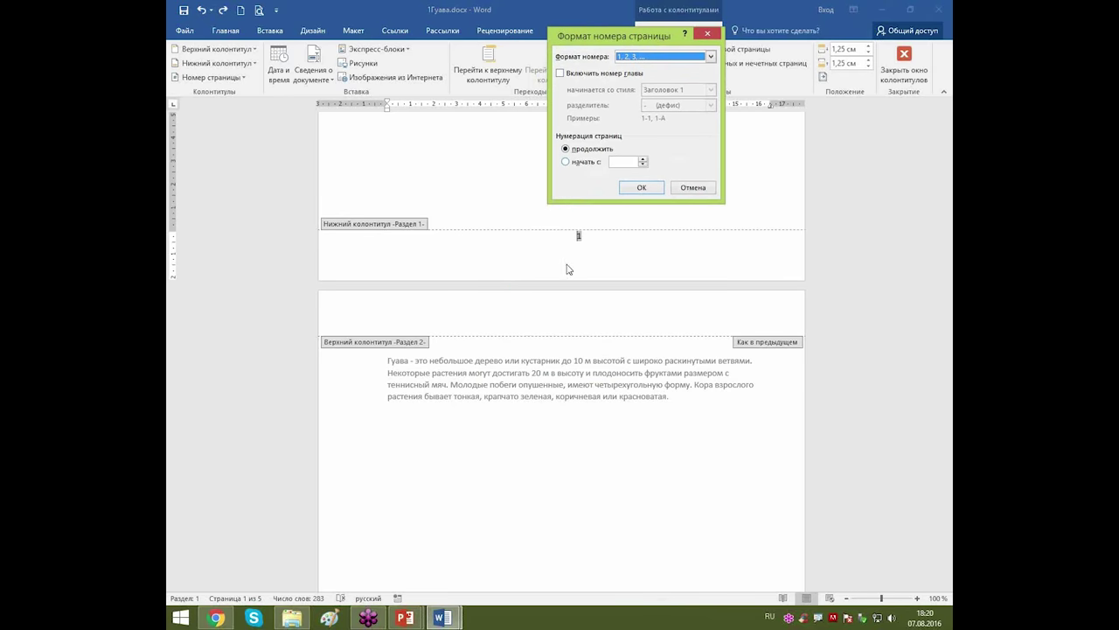
pyautogui.click(568, 162)
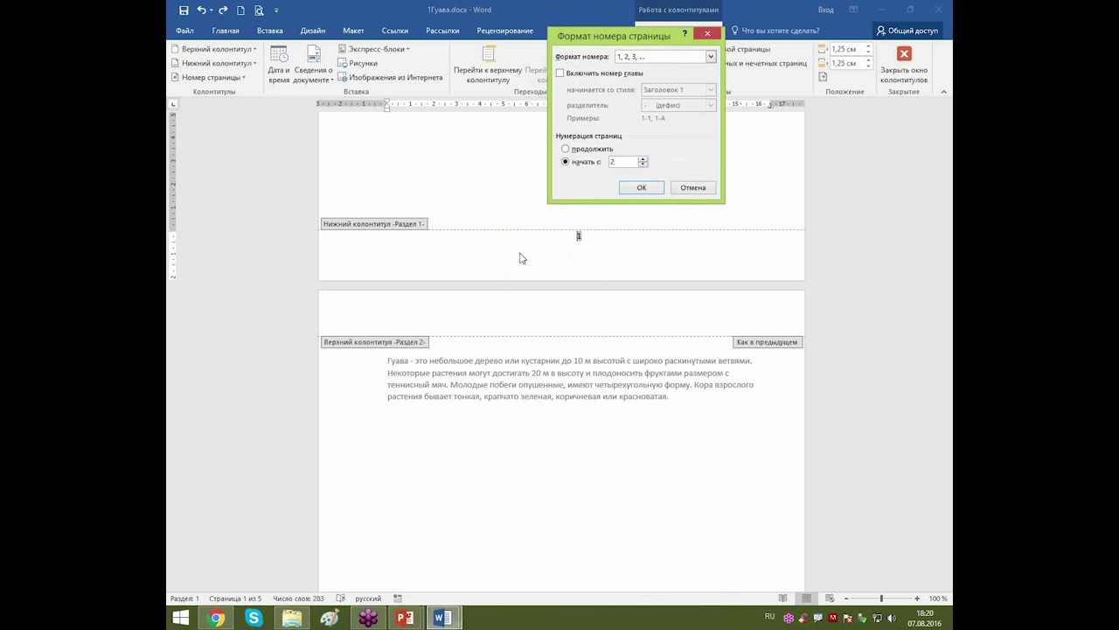
pyautogui.click(644, 189)
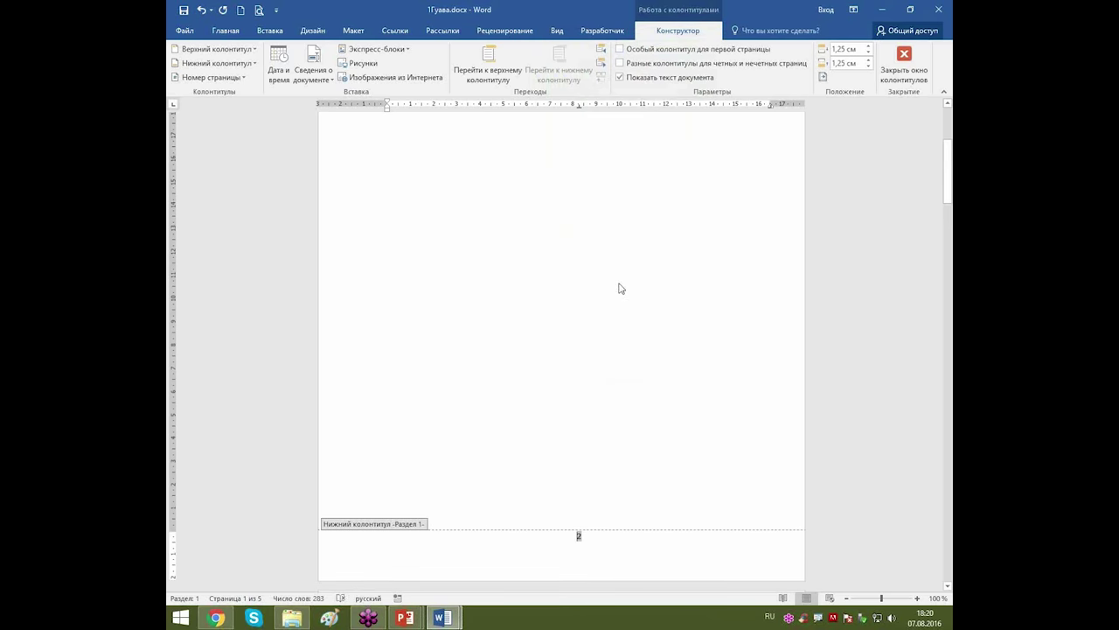
# Check the numbering on the following pages and add "Стр." before and "из" after the page number in the section 1 footer.
pyautogui.scroll(-10, 617, 258)
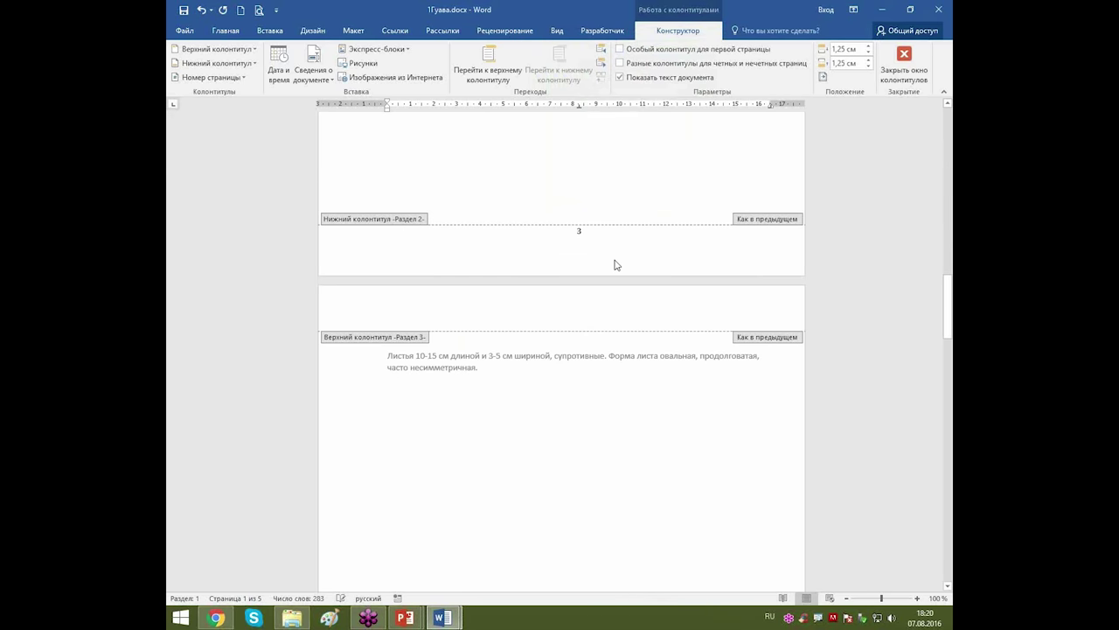
pyautogui.scroll(-7, 625, 250)
pyautogui.scroll(5, 624, 250)
pyautogui.scroll(-8, 623, 246)
pyautogui.scroll(14, 621, 240)
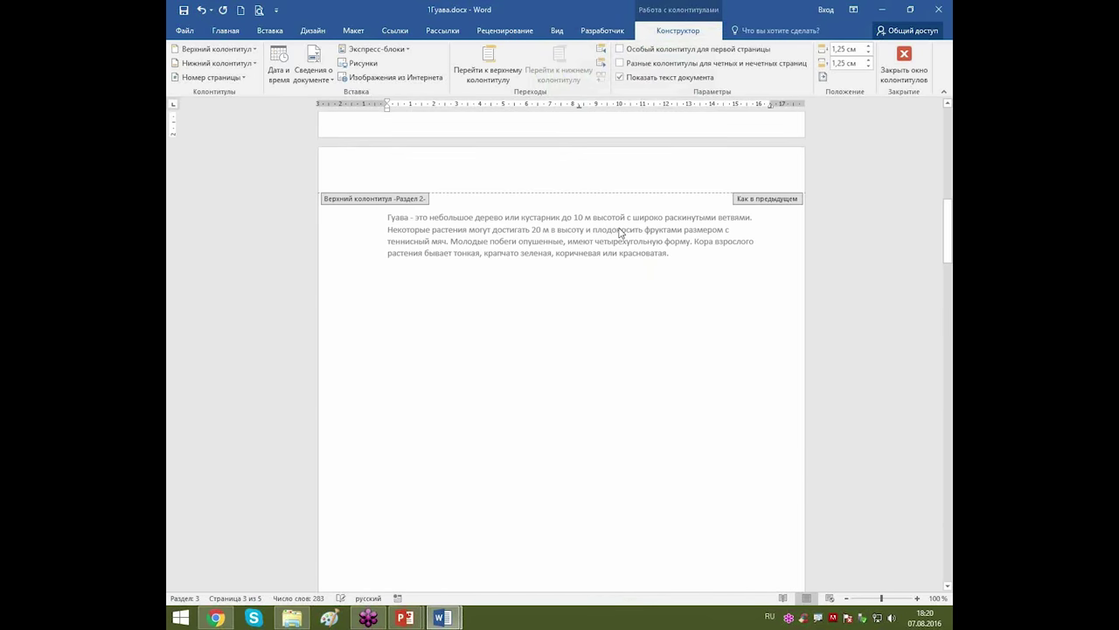
pyautogui.scroll(2, 616, 224)
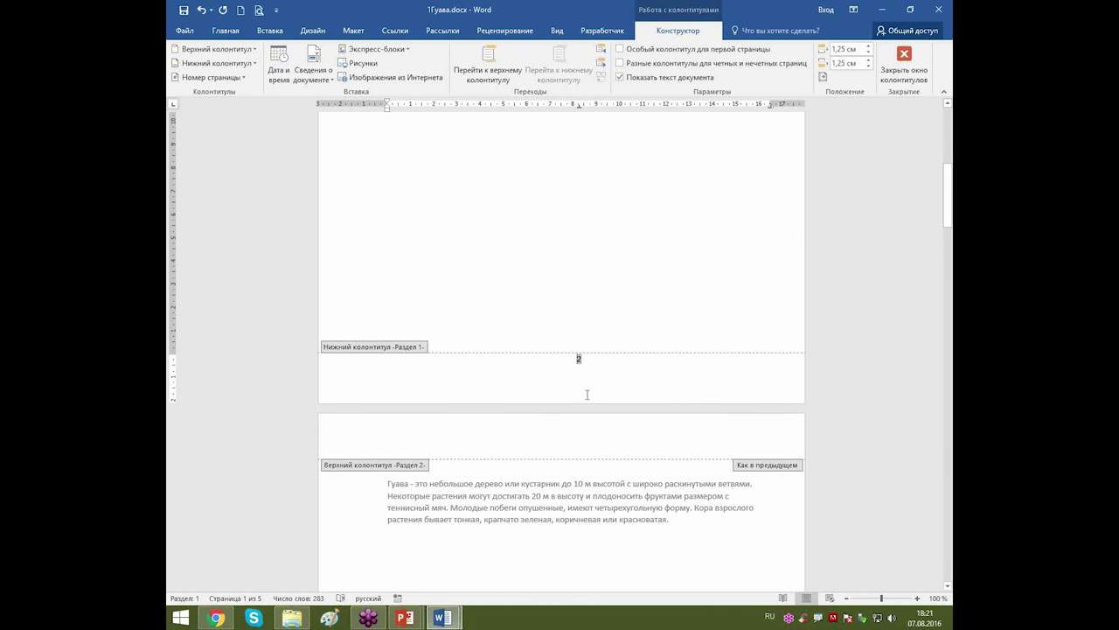
pyautogui.write('Стр.')
pyautogui.click(602, 362)
pyautogui.write('из')
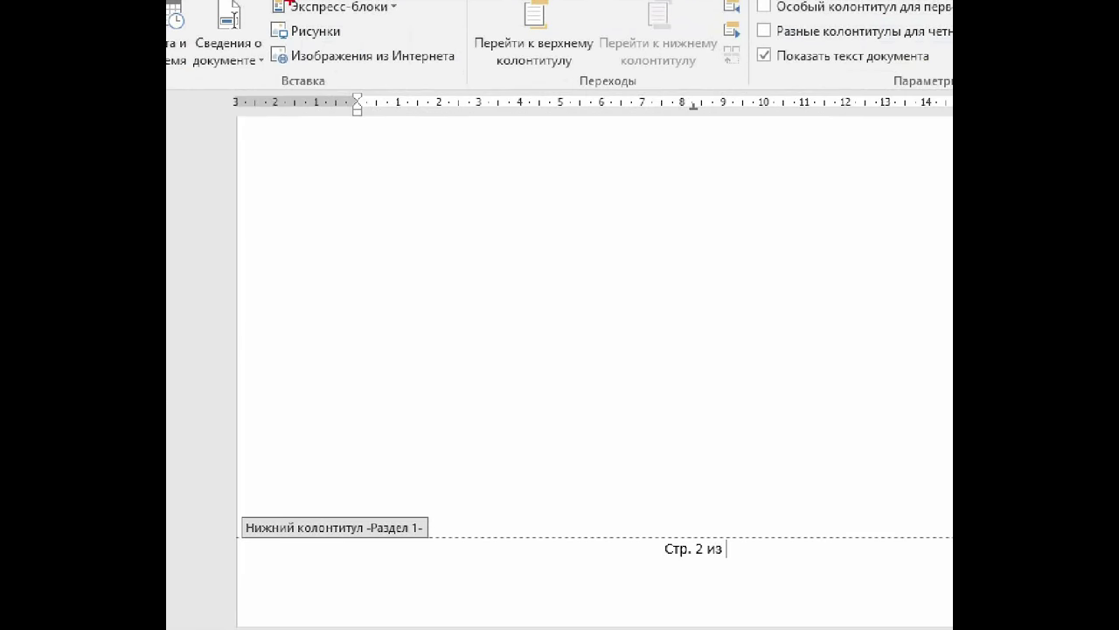
# Look up the quick parts (Экспресс-блоки) commands among both the header and footer tools and the insertable elements, without applying any.
pyautogui.moveTo(258, 1); pyautogui.dragTo(402, 19)
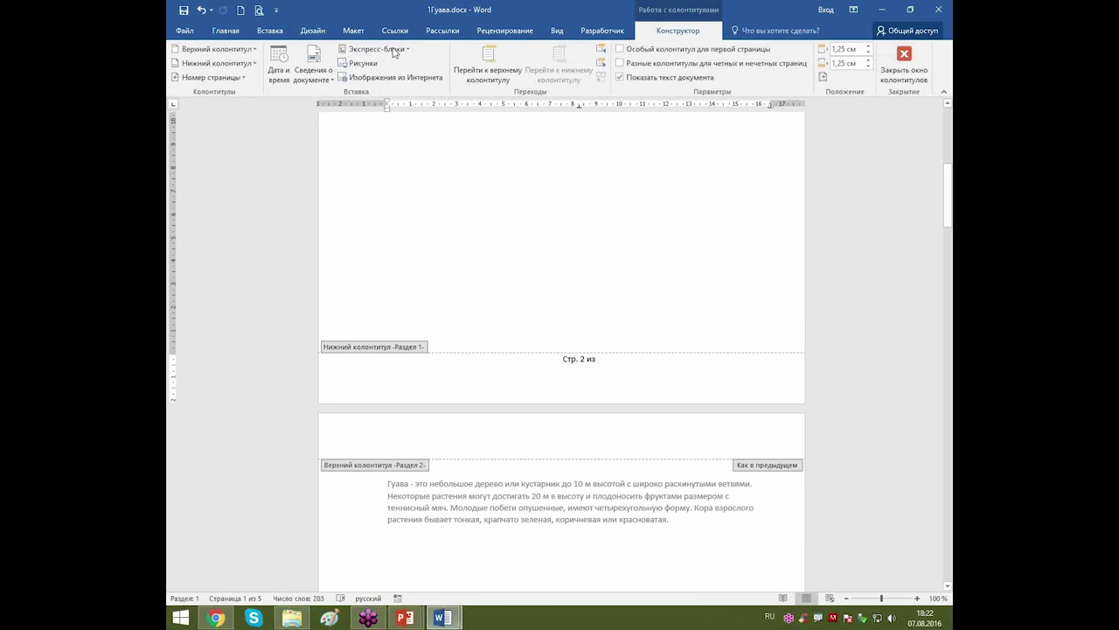
pyautogui.click(369, 9)
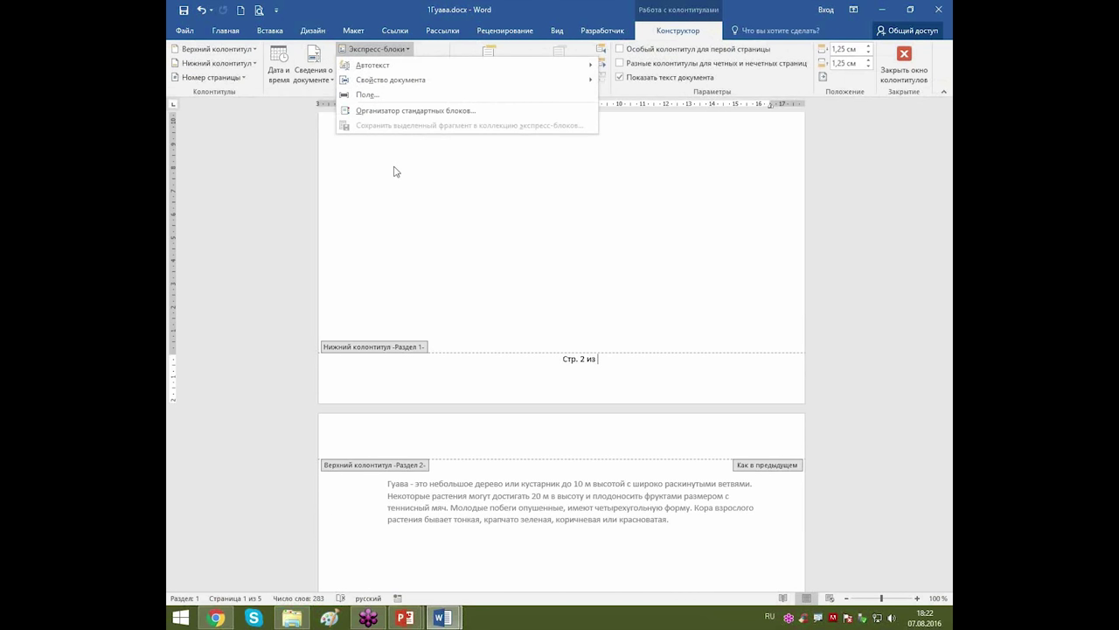
pyautogui.click(605, 359)
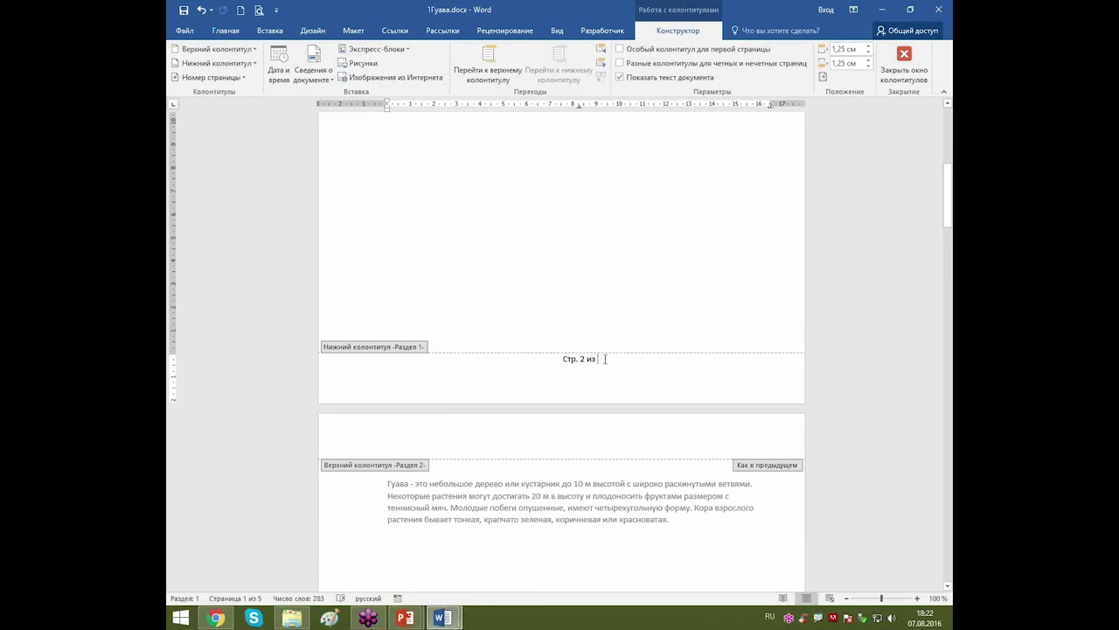
pyautogui.click(270, 32)
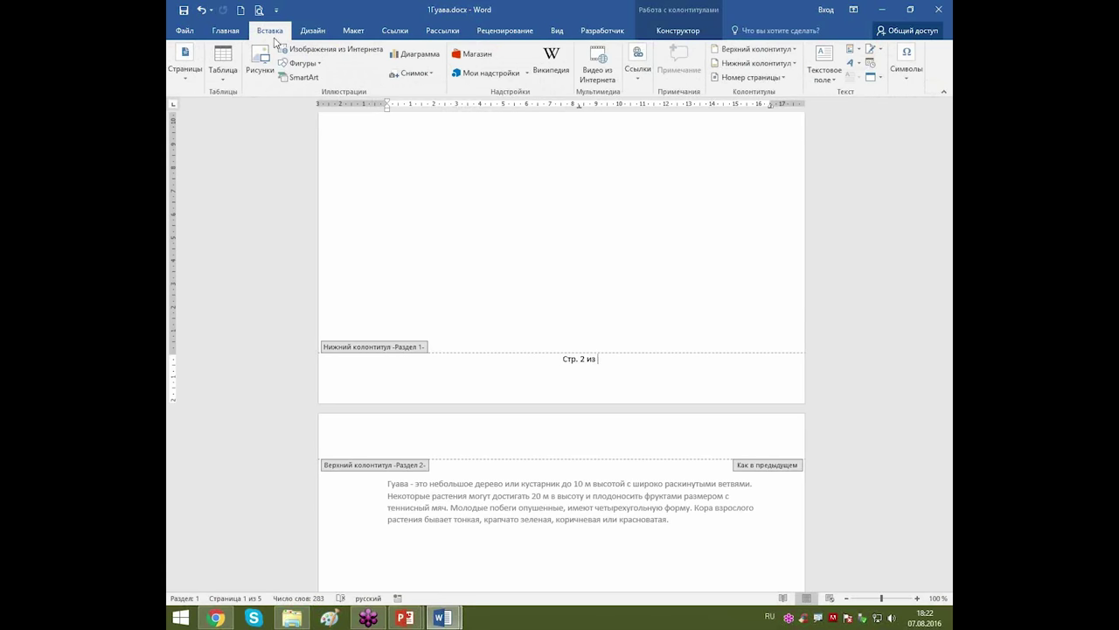
pyautogui.click(860, 52)
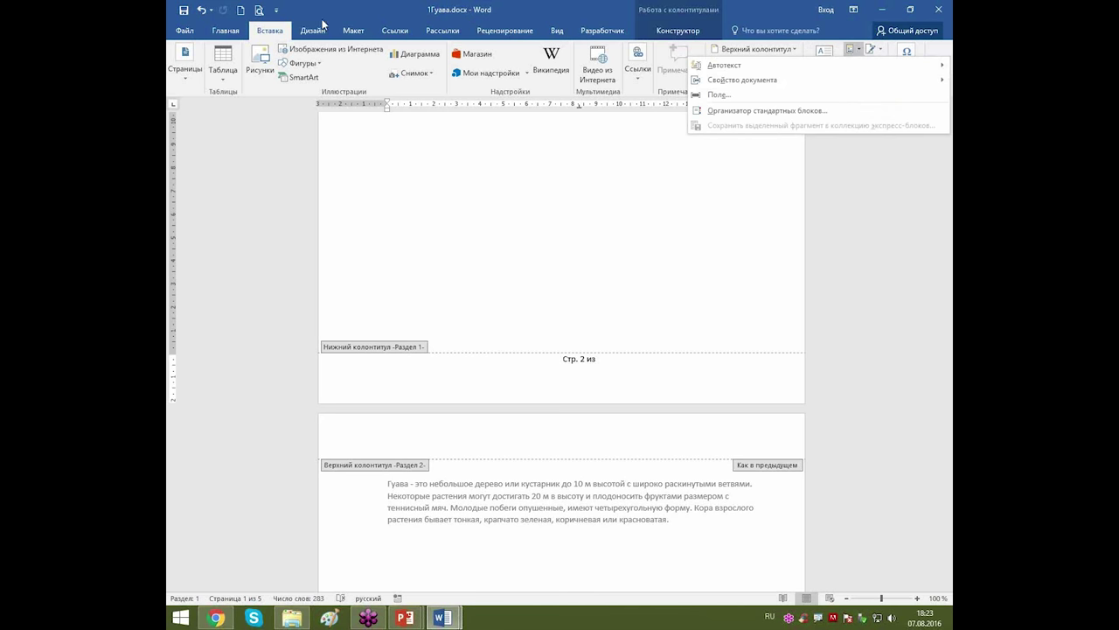
pyautogui.press('Escape')
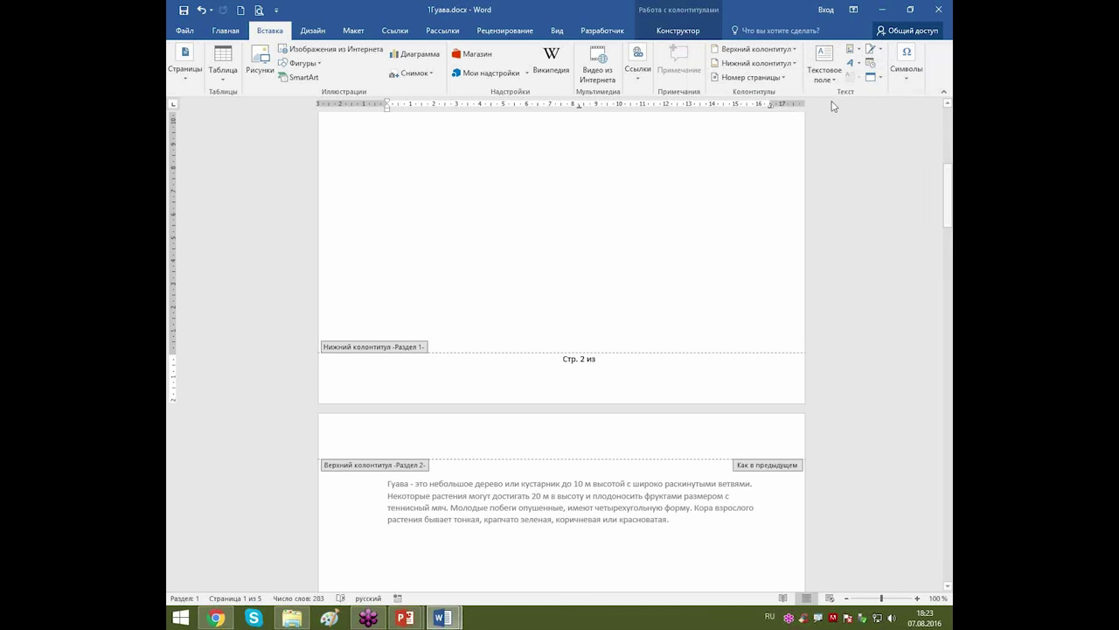
# Start inserting a field (Поле) after "из" in the section 1 footer and select AutoNum in the field list.
pyautogui.click(860, 52)
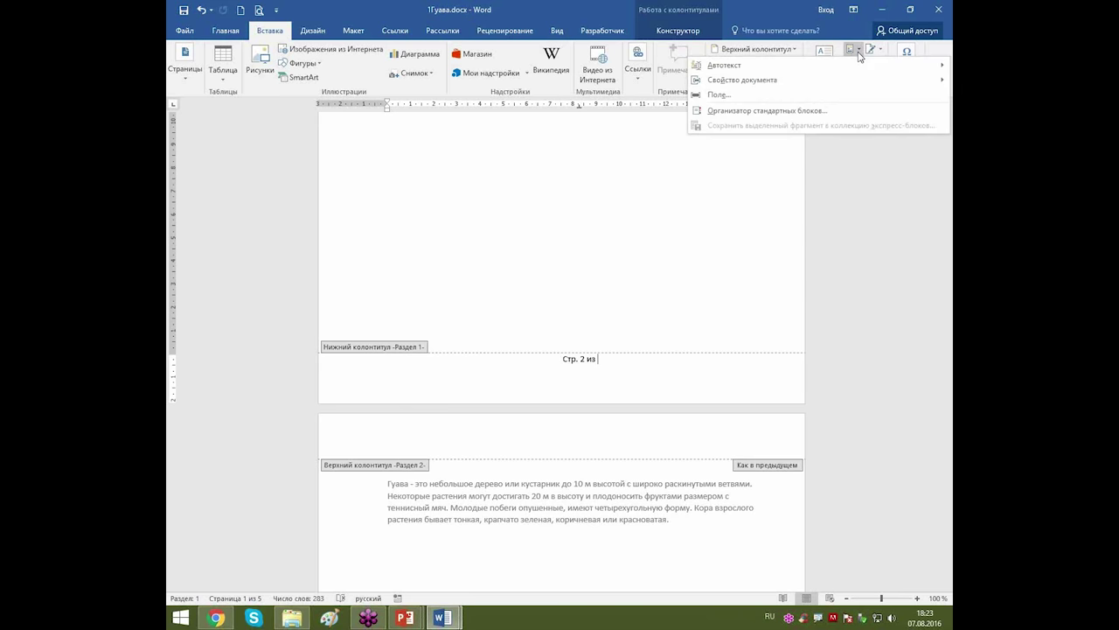
pyautogui.click(724, 98)
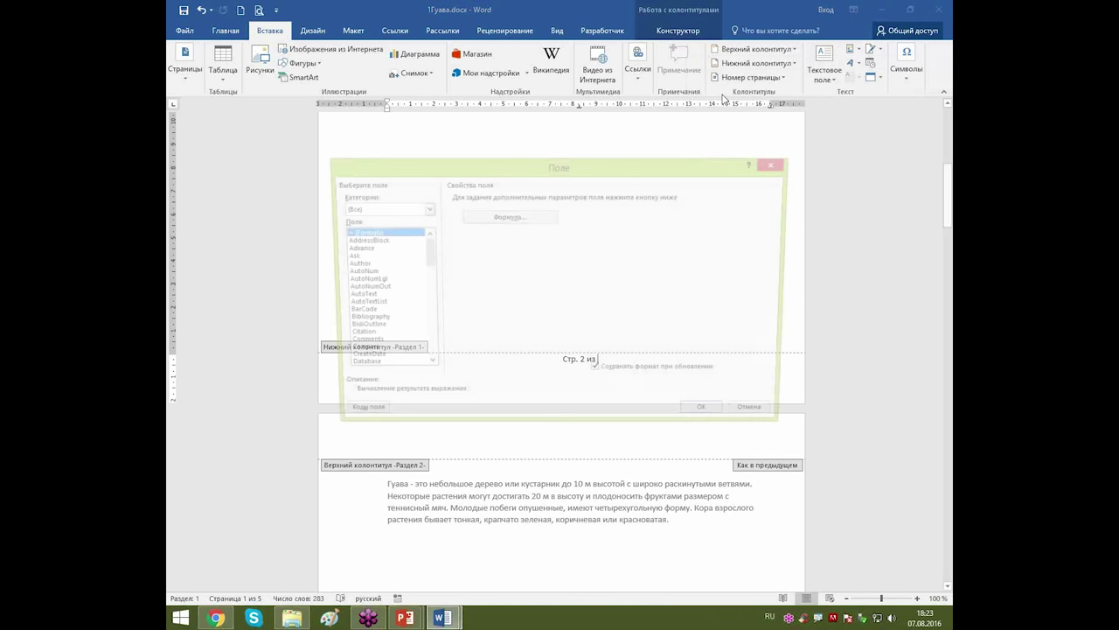
pyautogui.moveTo(684, 172); pyautogui.dragTo(704, 75)
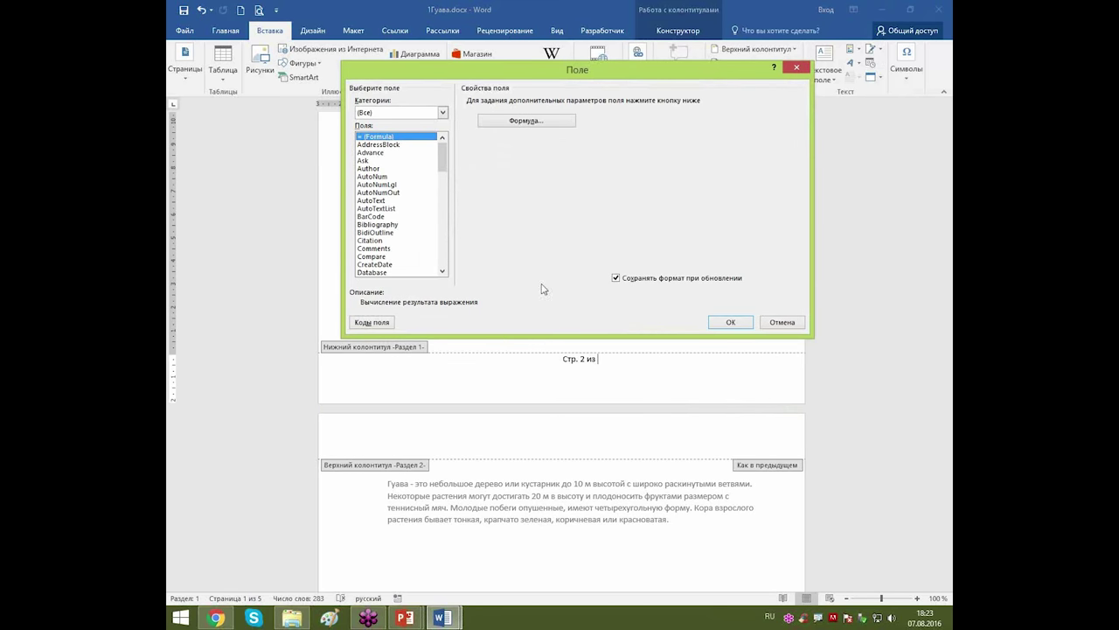
pyautogui.moveTo(446, 151); pyautogui.dragTo(442, 115)
pyautogui.click(376, 176)
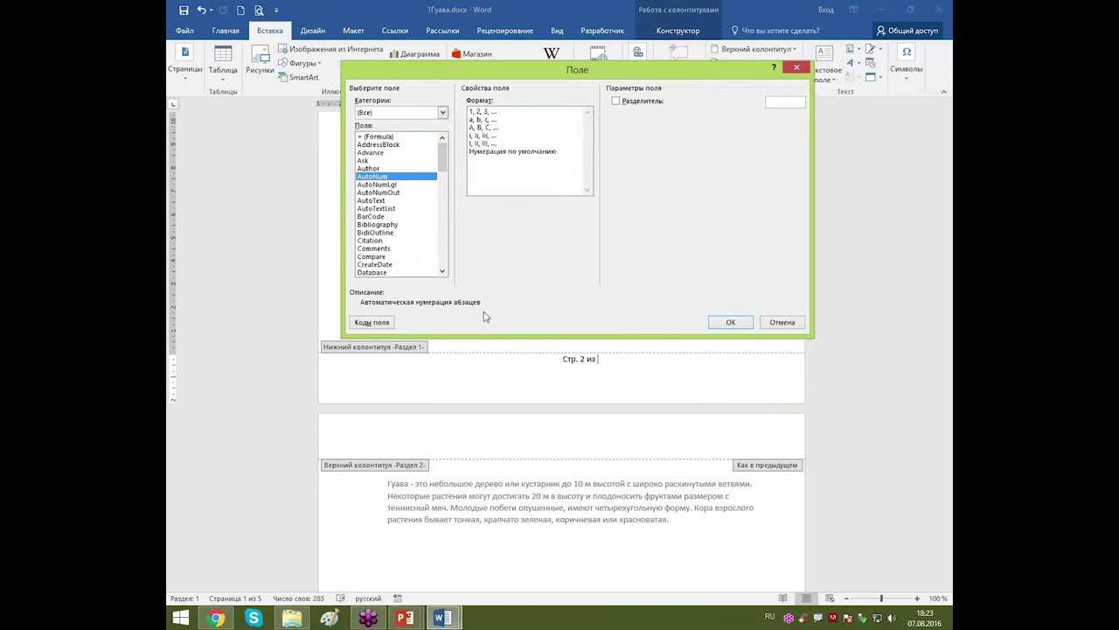
pyautogui.click(377, 209)
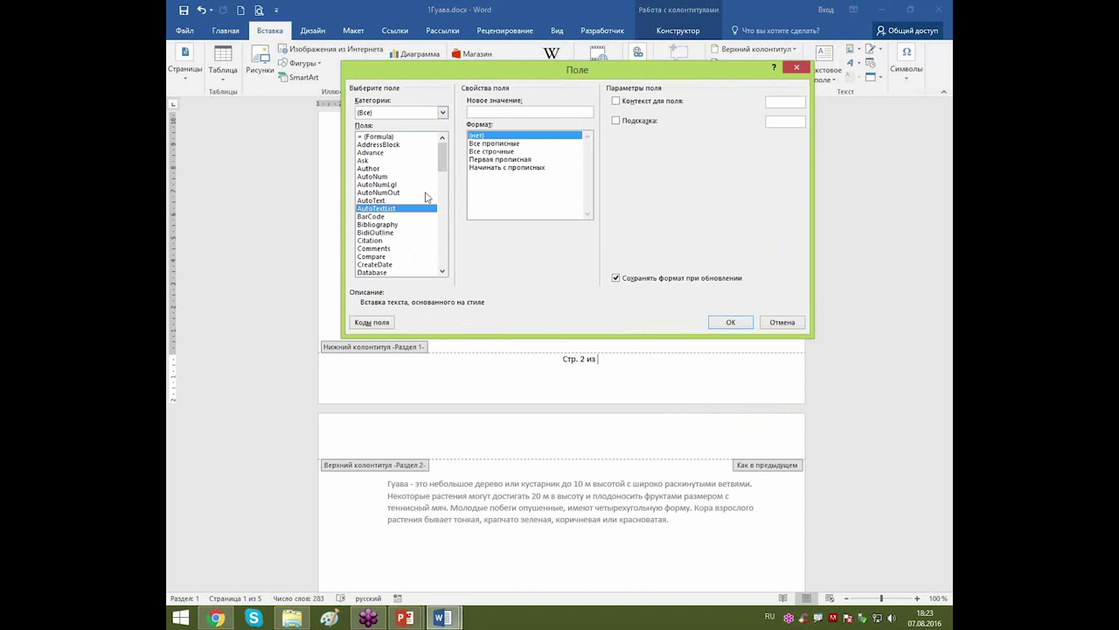
pyautogui.click(443, 113)
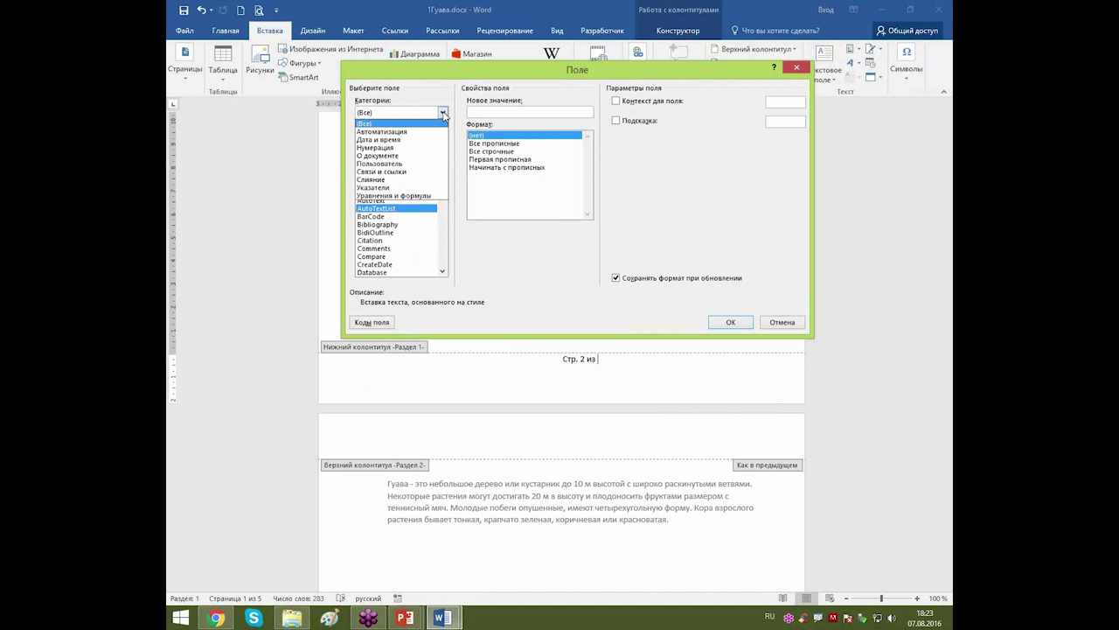
pyautogui.click(396, 148)
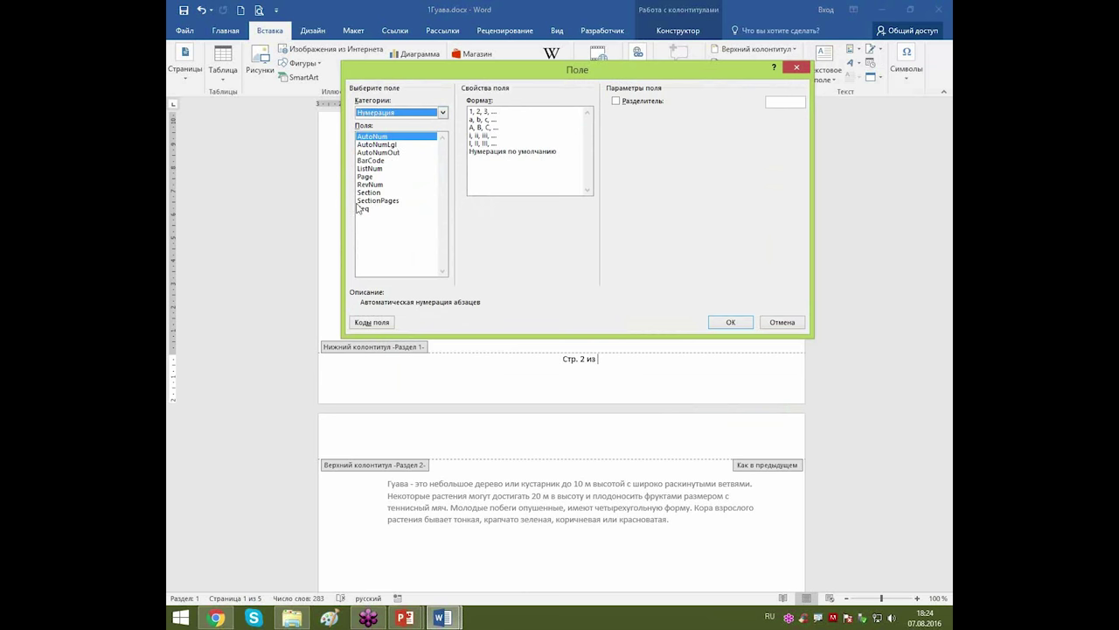
pyautogui.click(366, 177)
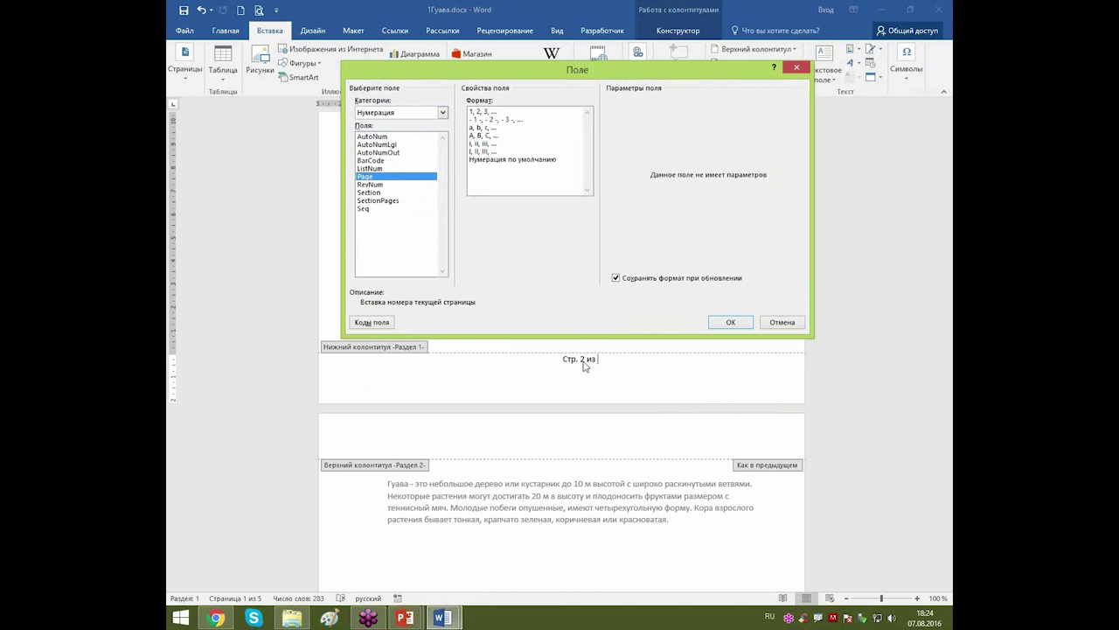
# Insert the NumPages field from the О документе category in 1, 2, 3 format after "из" in the footer and return to the body text.
pyautogui.click(444, 112)
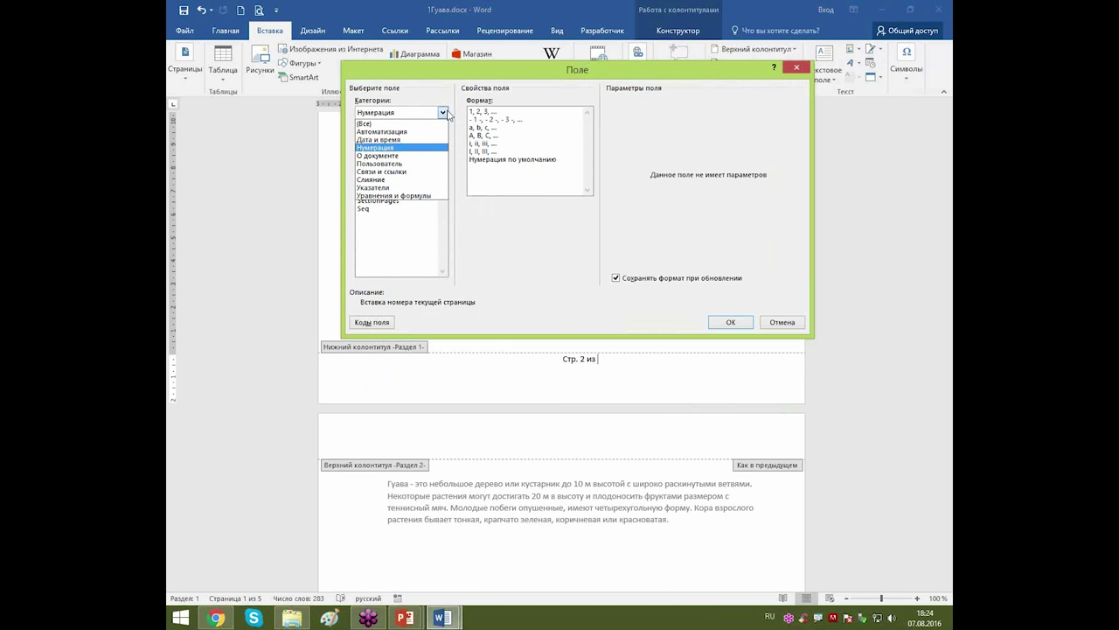
pyautogui.click(414, 156)
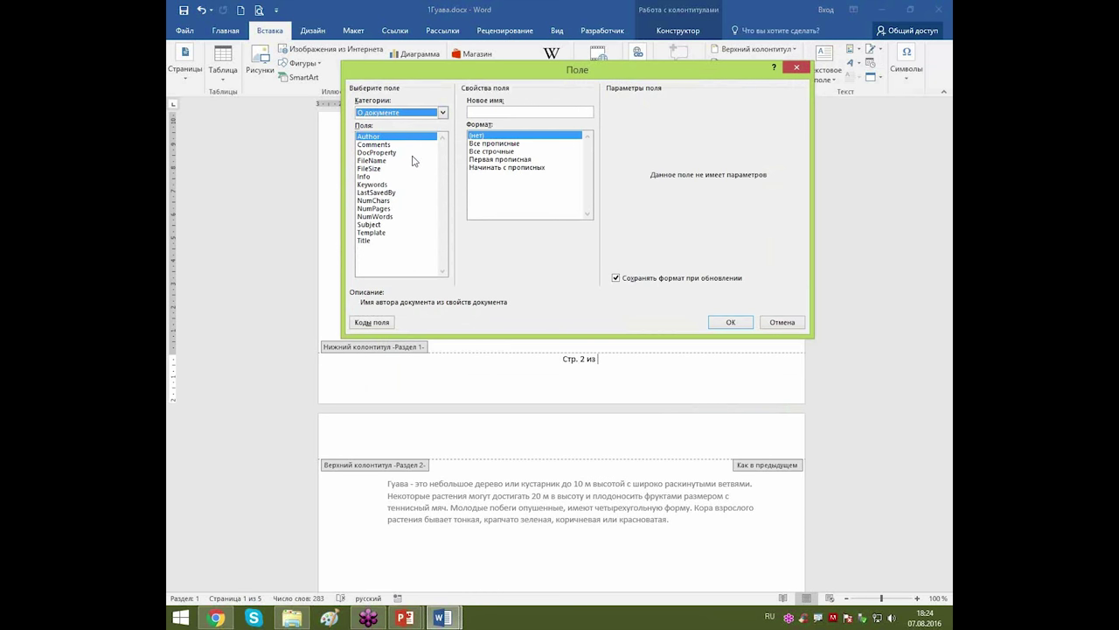
pyautogui.click(387, 211)
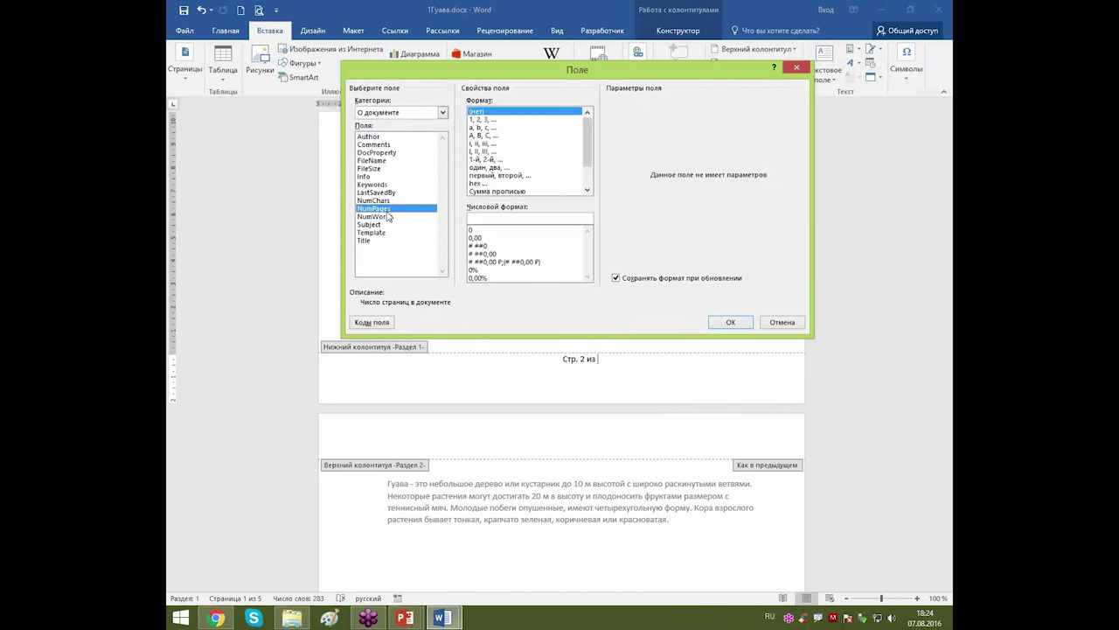
pyautogui.click(485, 119)
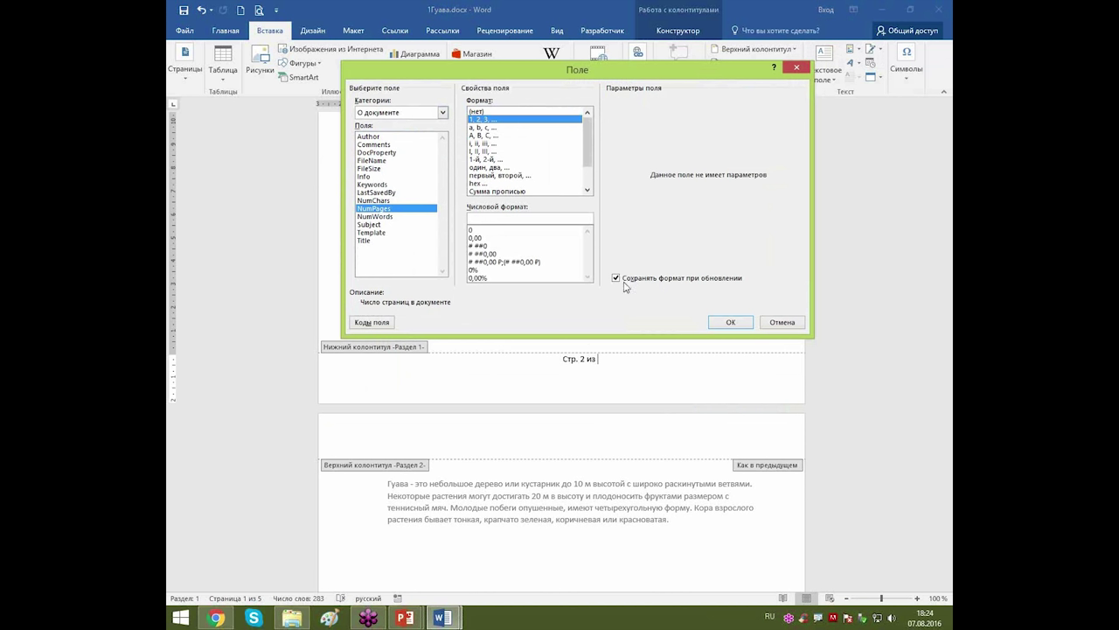
pyautogui.click(731, 322)
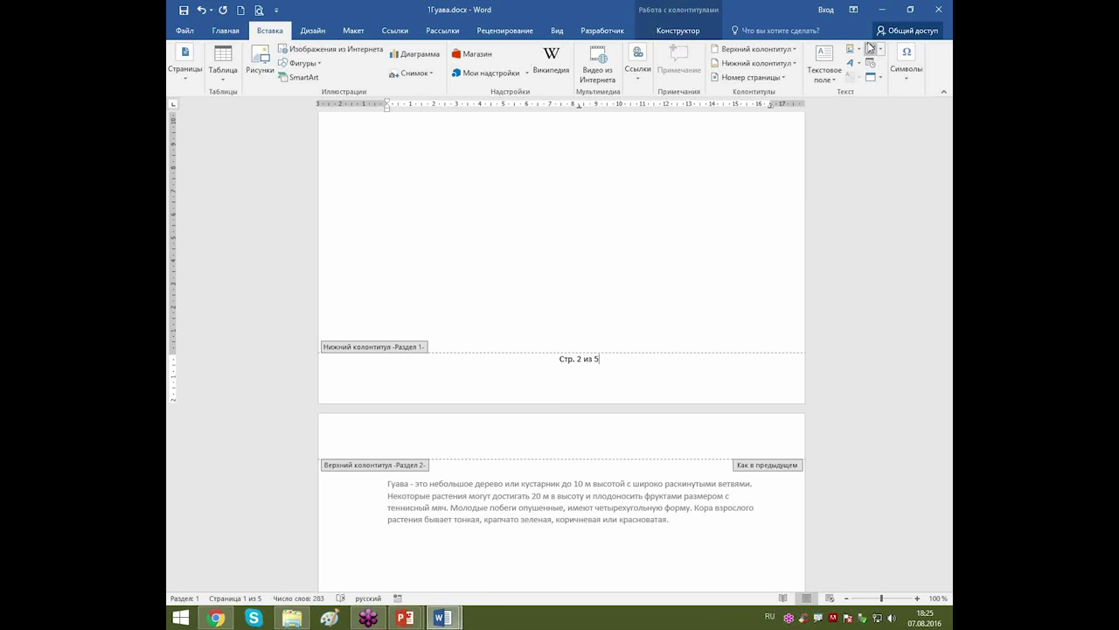
pyautogui.doubleClick(592, 212)
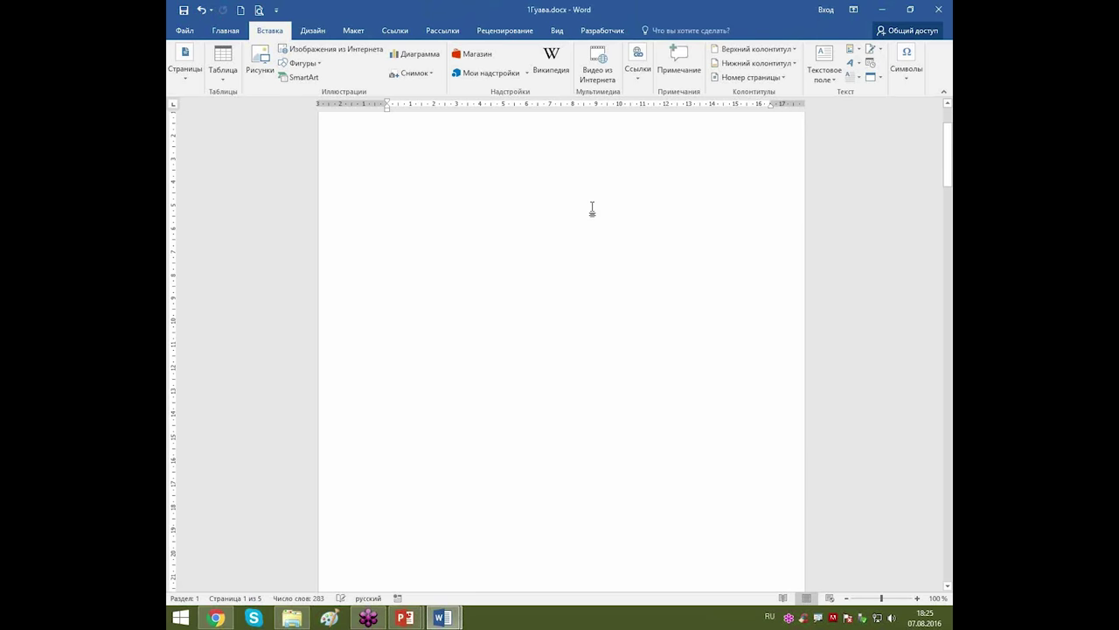
# Insert a page break before the sentence starting "В коре содержатся" in the Плоды section.
pyautogui.scroll(-10, 592, 210)
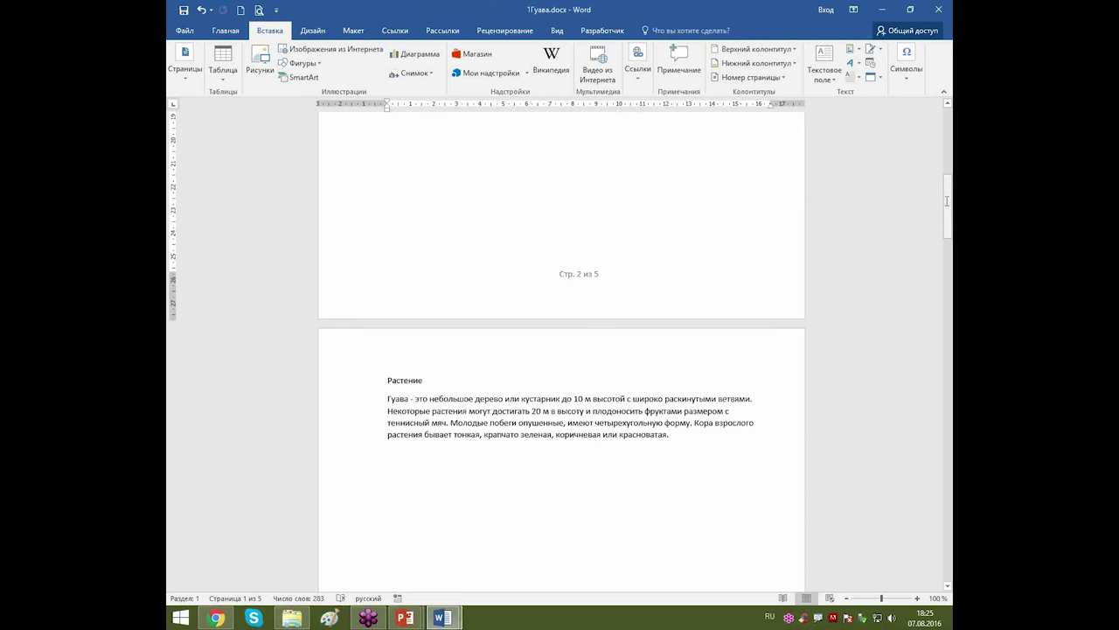
pyautogui.scroll(-12, 507, 254)
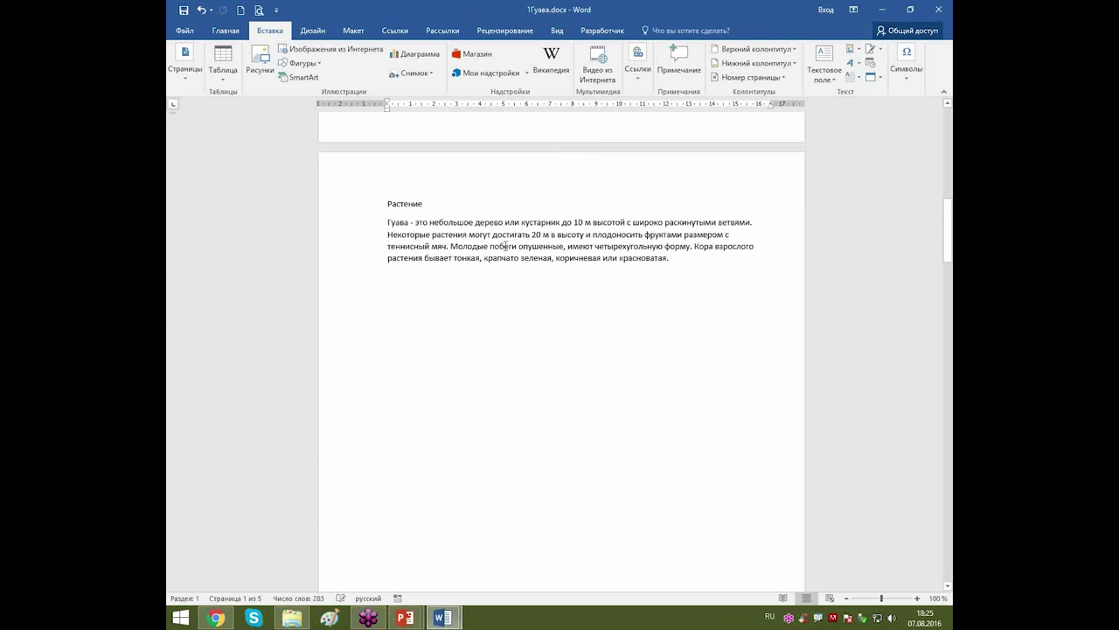
pyautogui.scroll(-6, 524, 280)
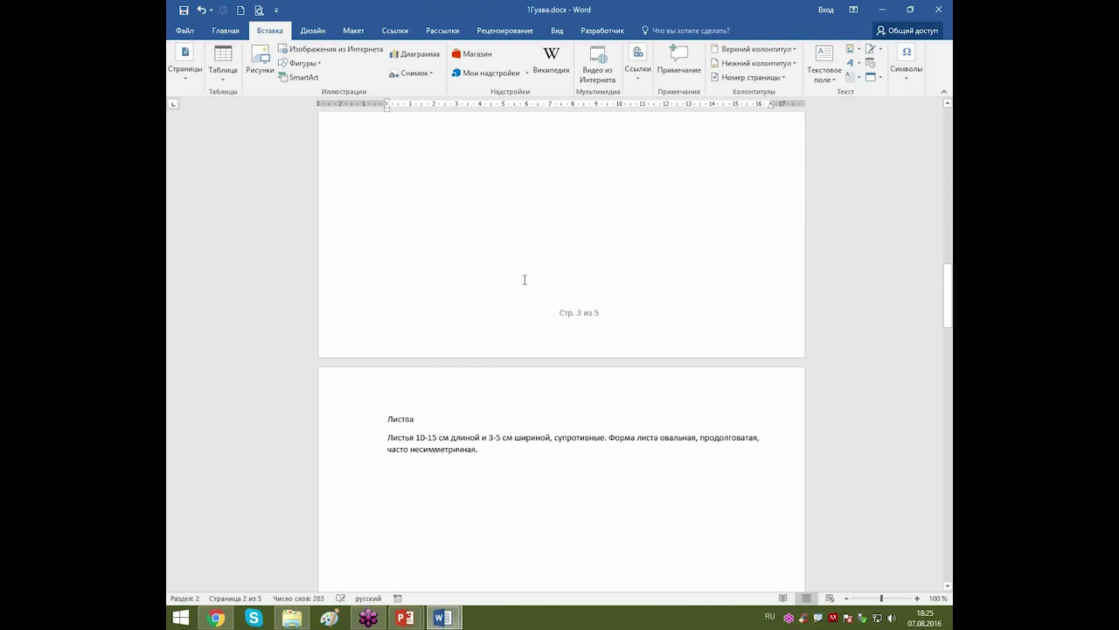
pyautogui.scroll(-20, 484, 353)
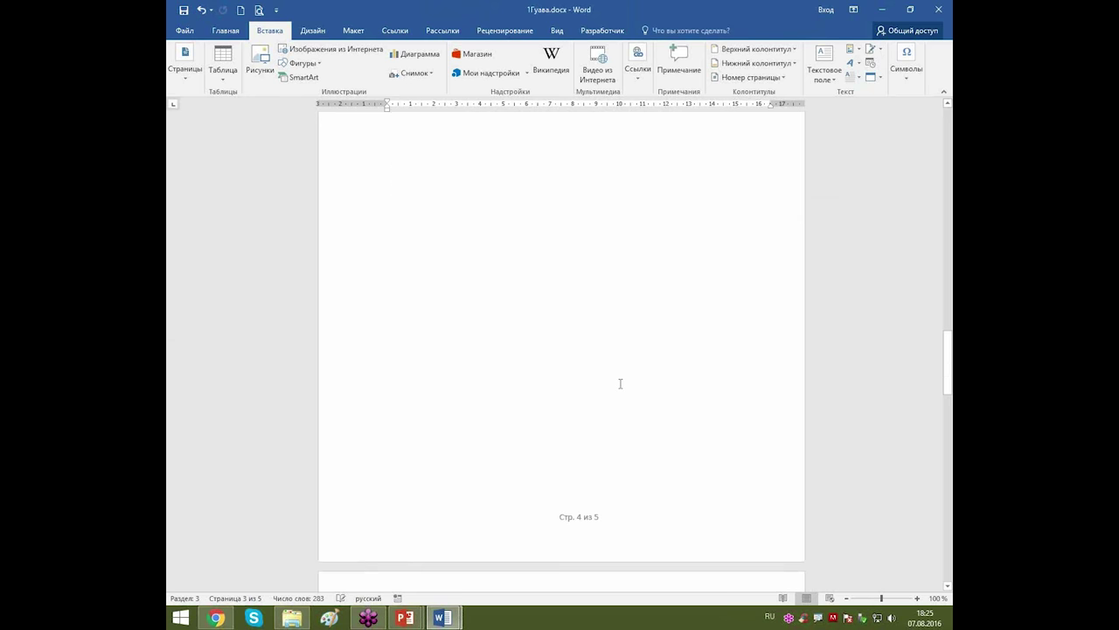
pyautogui.scroll(-17, 714, 427)
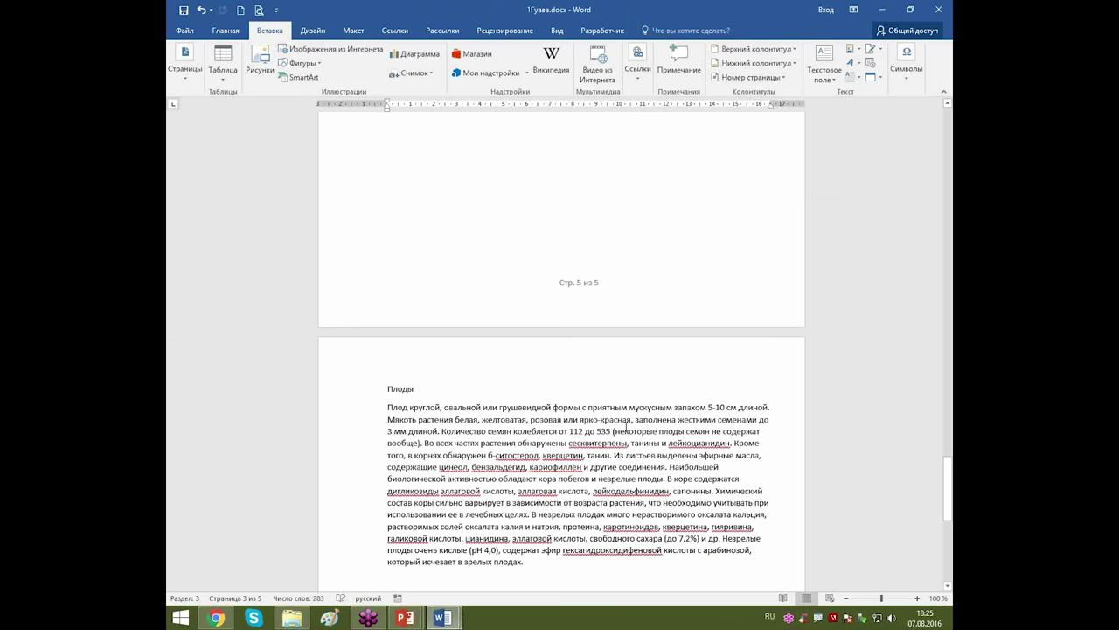
pyautogui.scroll(5, 612, 417)
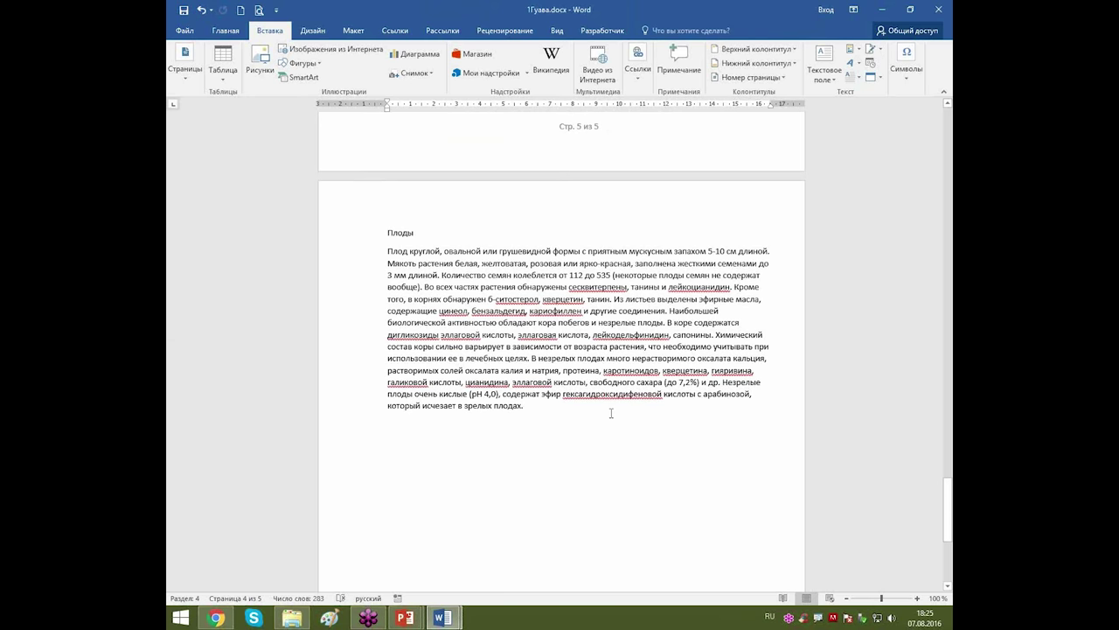
pyautogui.click(546, 408)
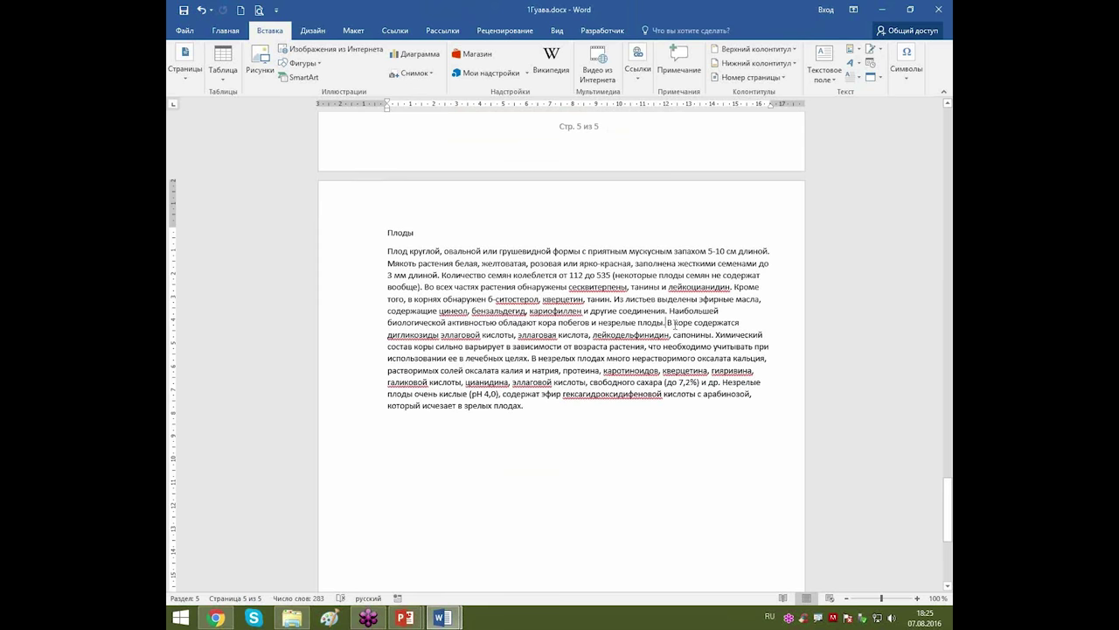
pyautogui.click(671, 322)
pyautogui.hotkey('ctrl', 'Return')
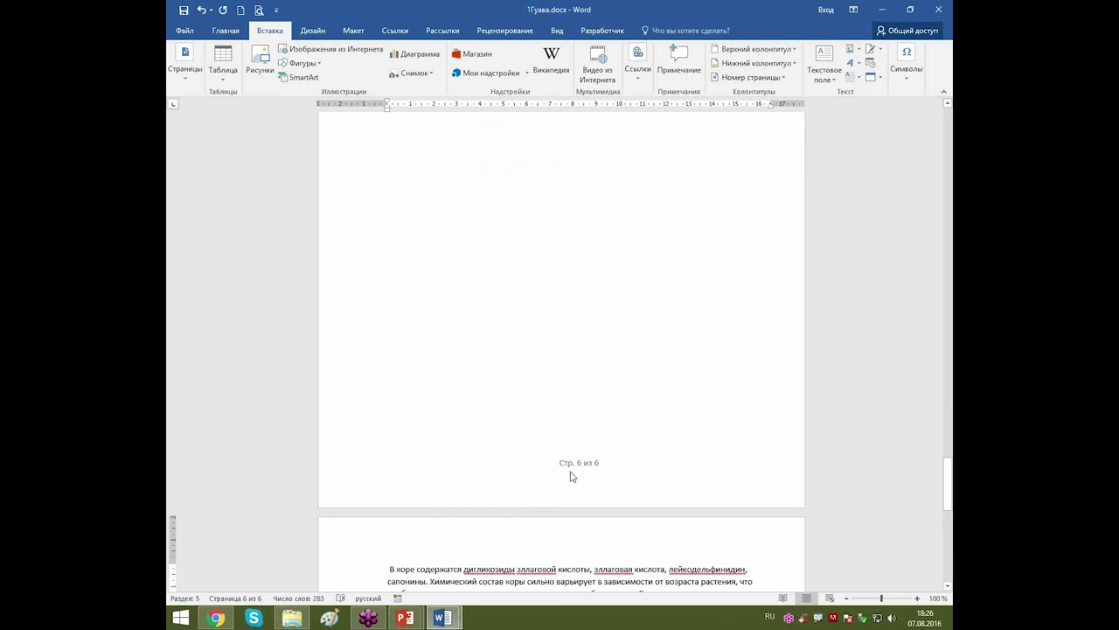
# Update the total-pages field in the section 5 footer and return to the body text.
pyautogui.scroll(-5, 571, 476)
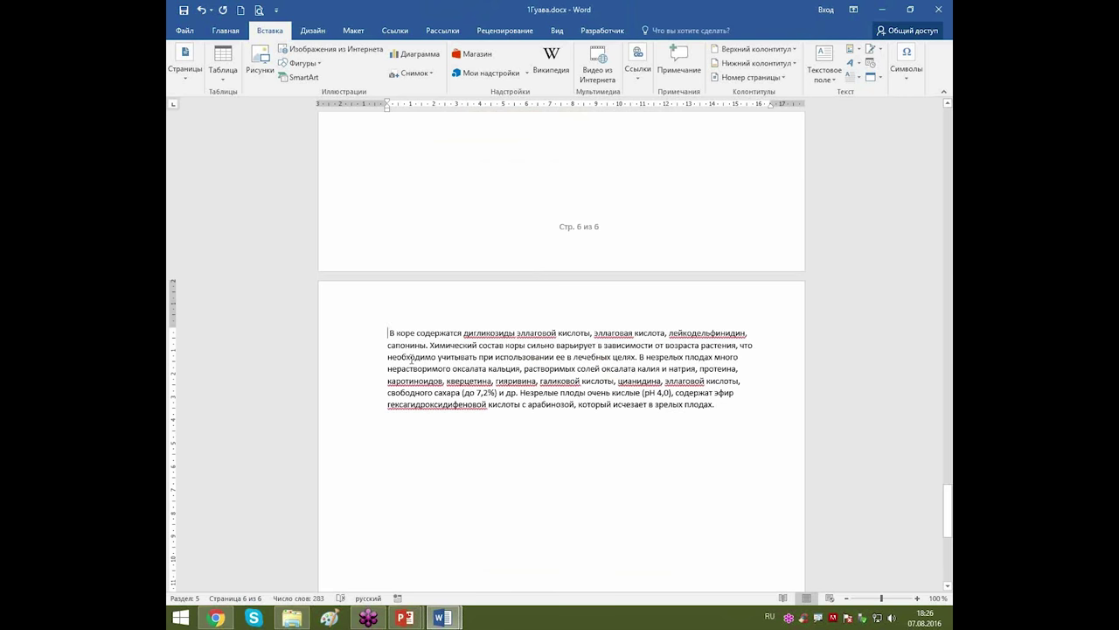
pyautogui.scroll(-8, 411, 357)
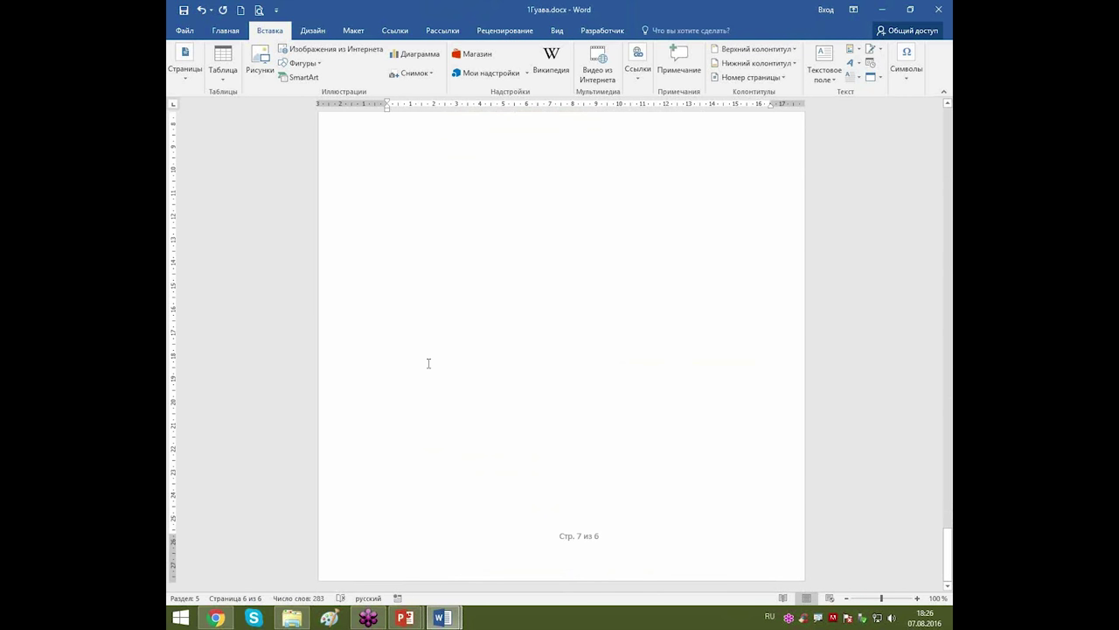
pyautogui.doubleClick(598, 537)
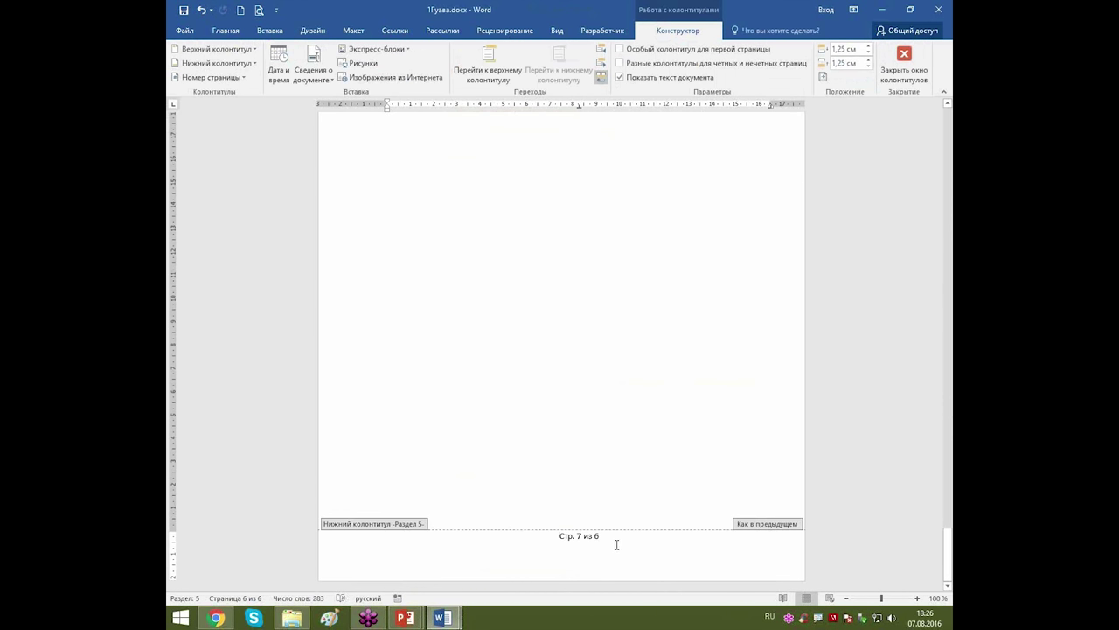
pyautogui.press('Escape')
pyautogui.scroll(6, 594, 280)
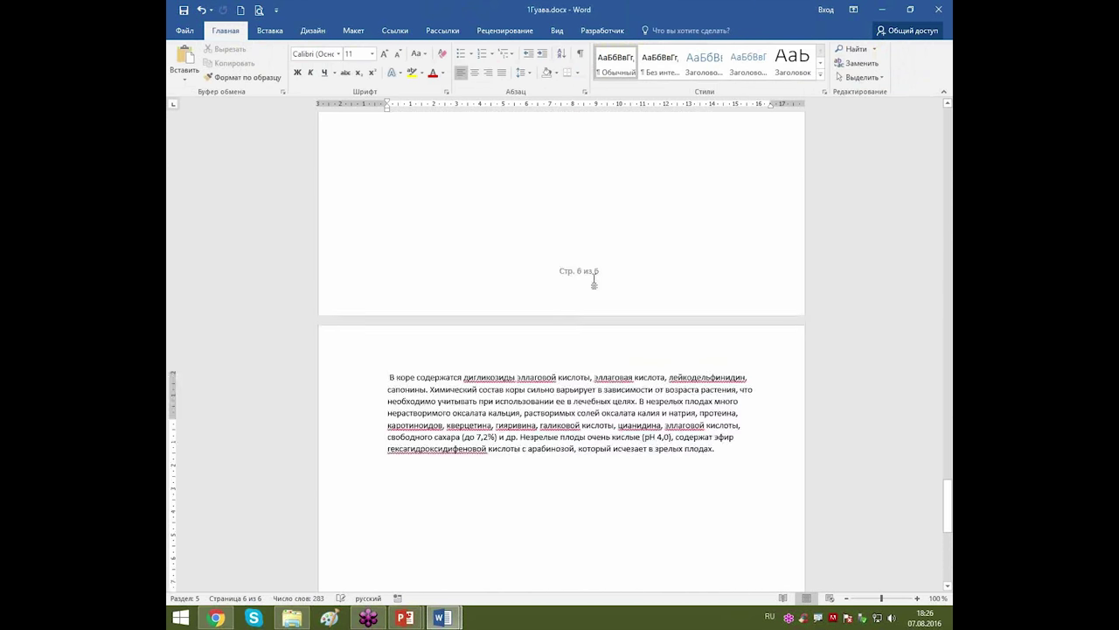
pyautogui.doubleClick(594, 280)
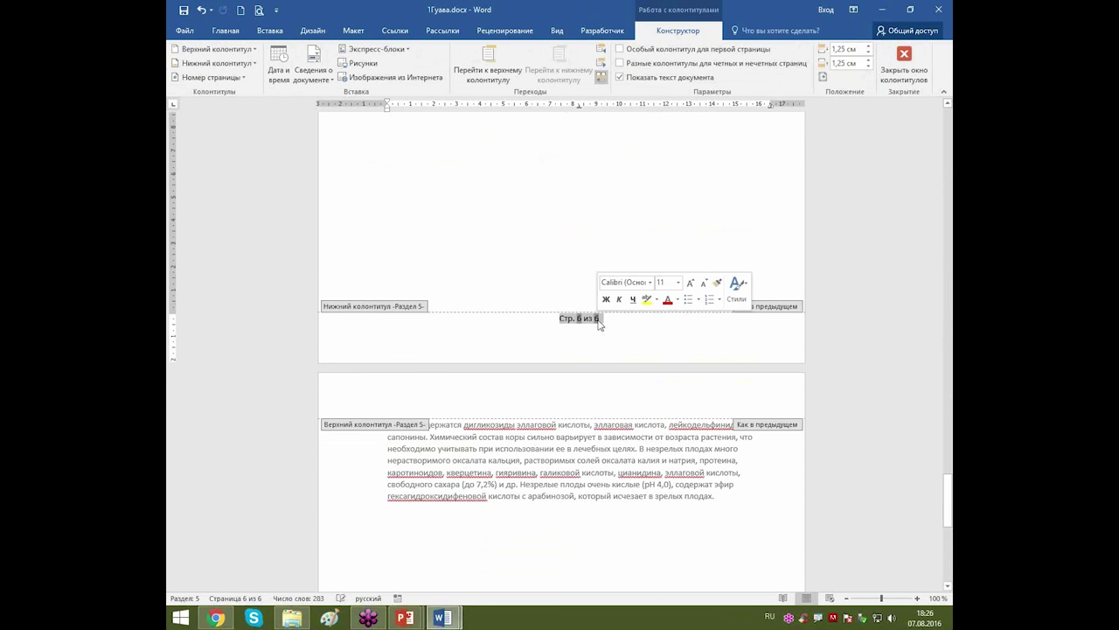
pyautogui.click(601, 318)
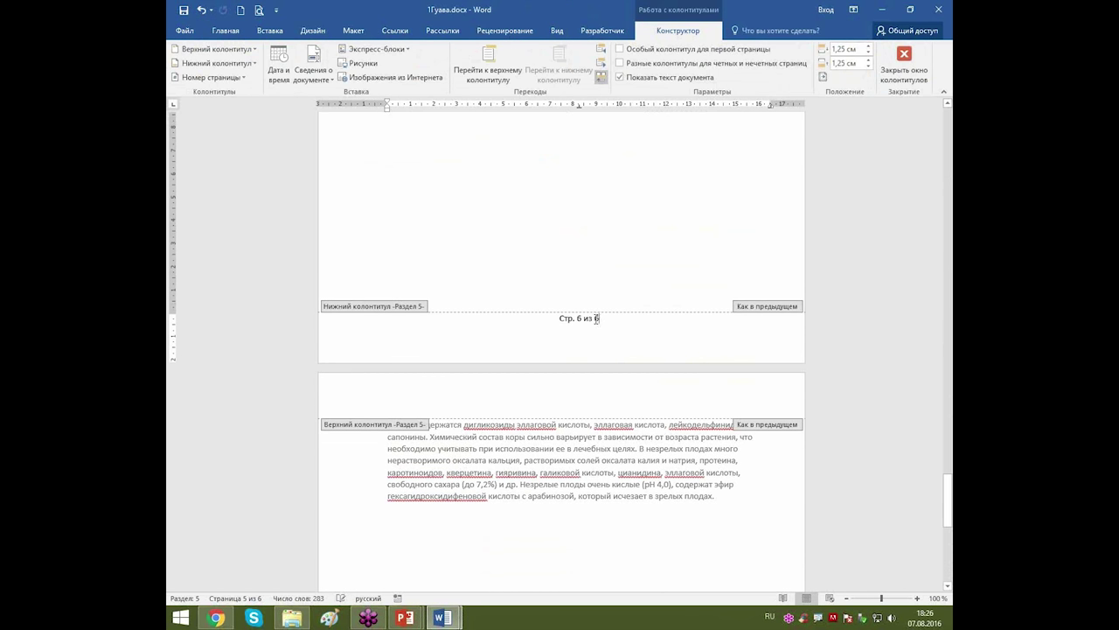
pyautogui.doubleClick(598, 319)
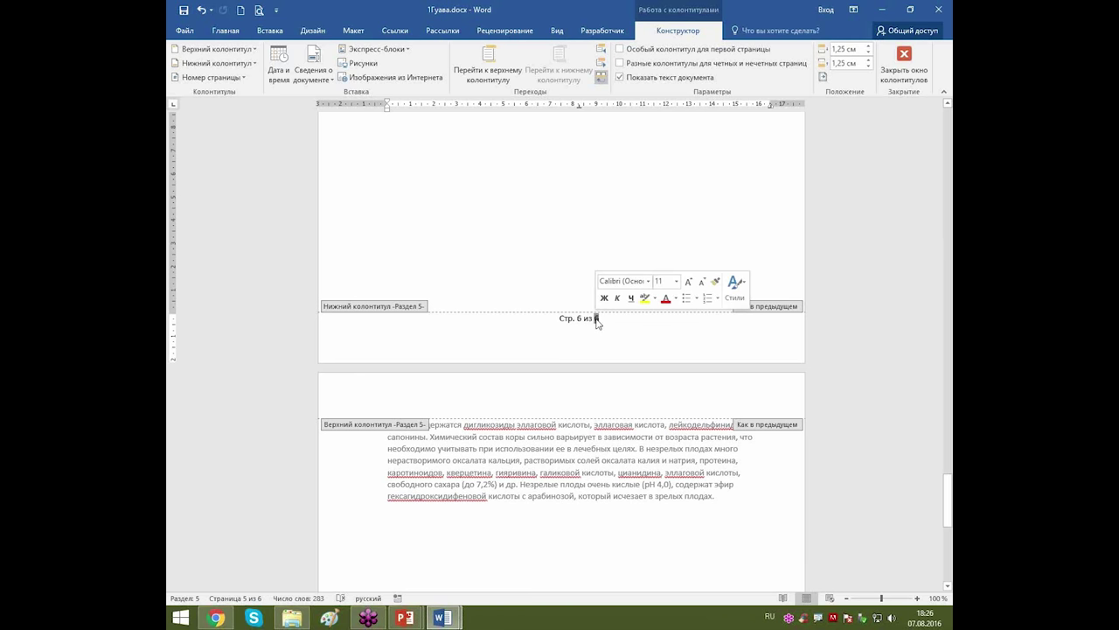
pyautogui.rightClick(598, 320)
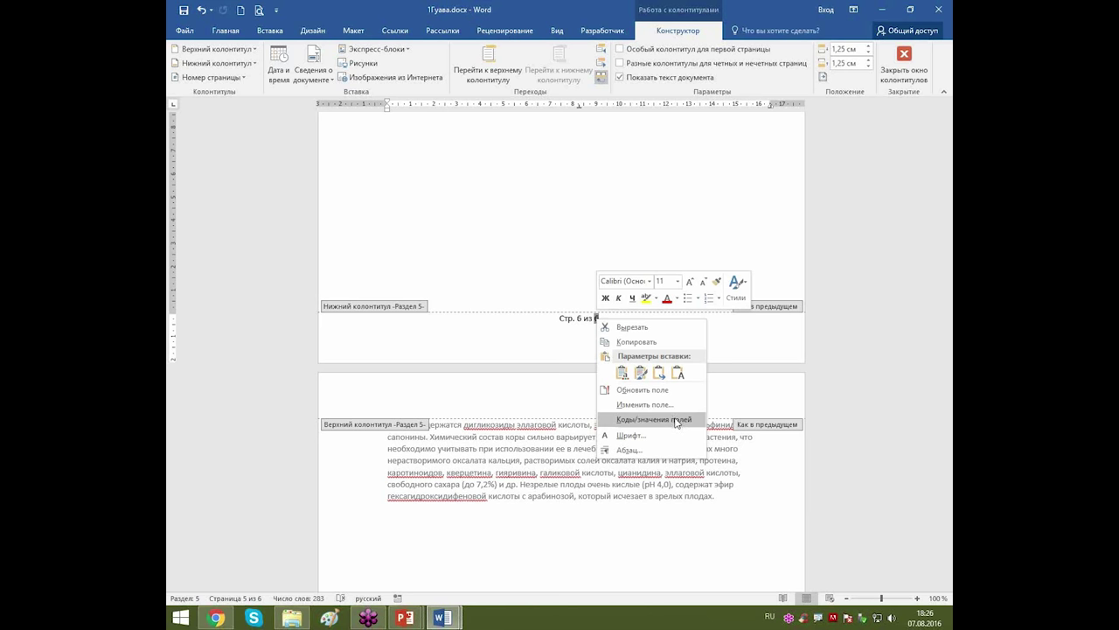
pyautogui.click(658, 390)
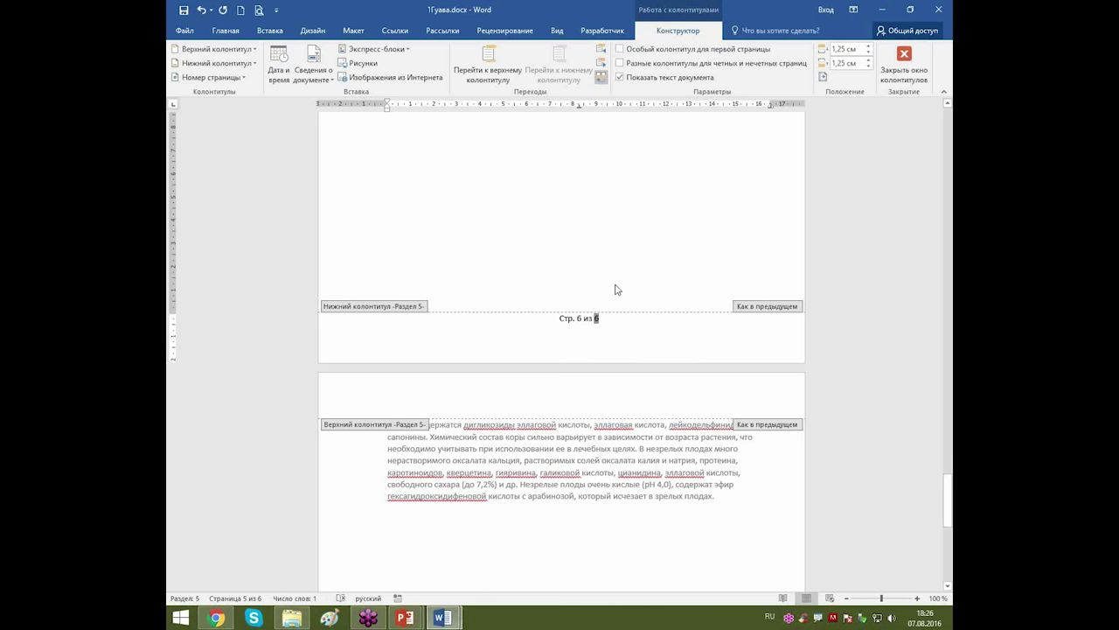
pyautogui.moveTo(647, 322); pyautogui.dragTo(409, 299)
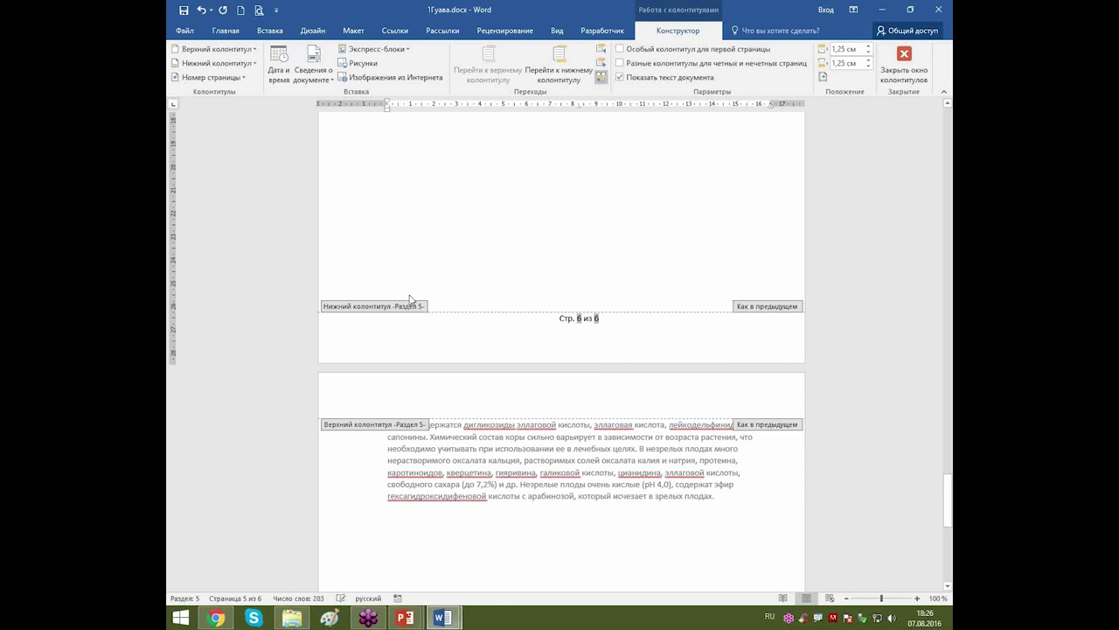
pyautogui.doubleClick(604, 260)
# Check the page totals in the footers back to section 1 and the commands available for that section's total-pages field.
pyautogui.scroll(10, 588, 297)
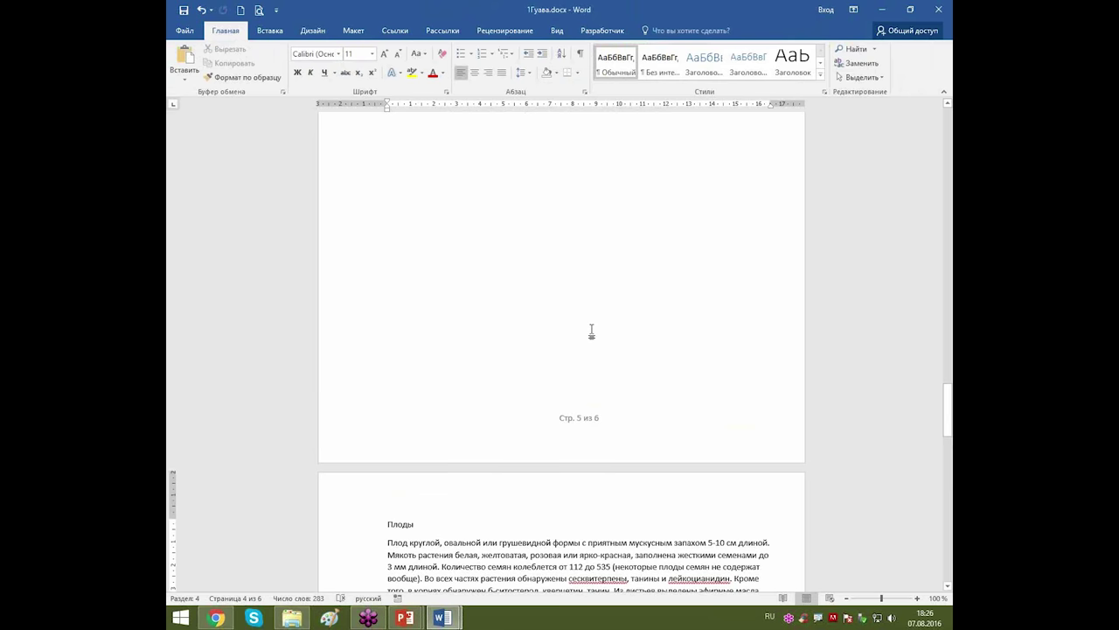
pyautogui.scroll(15, 591, 331)
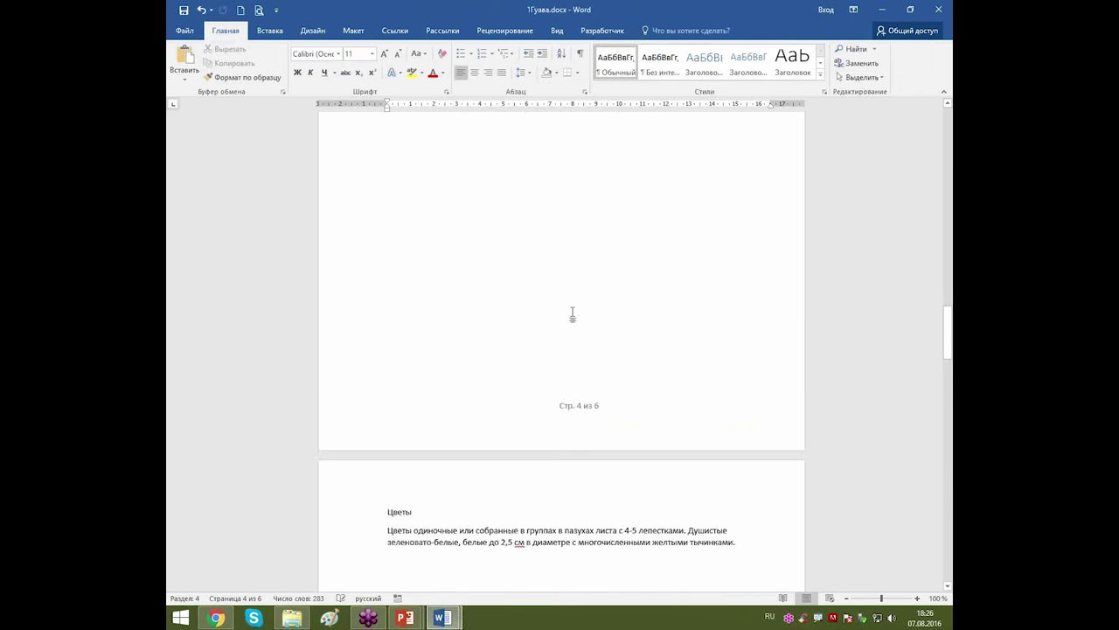
pyautogui.scroll(15, 586, 350)
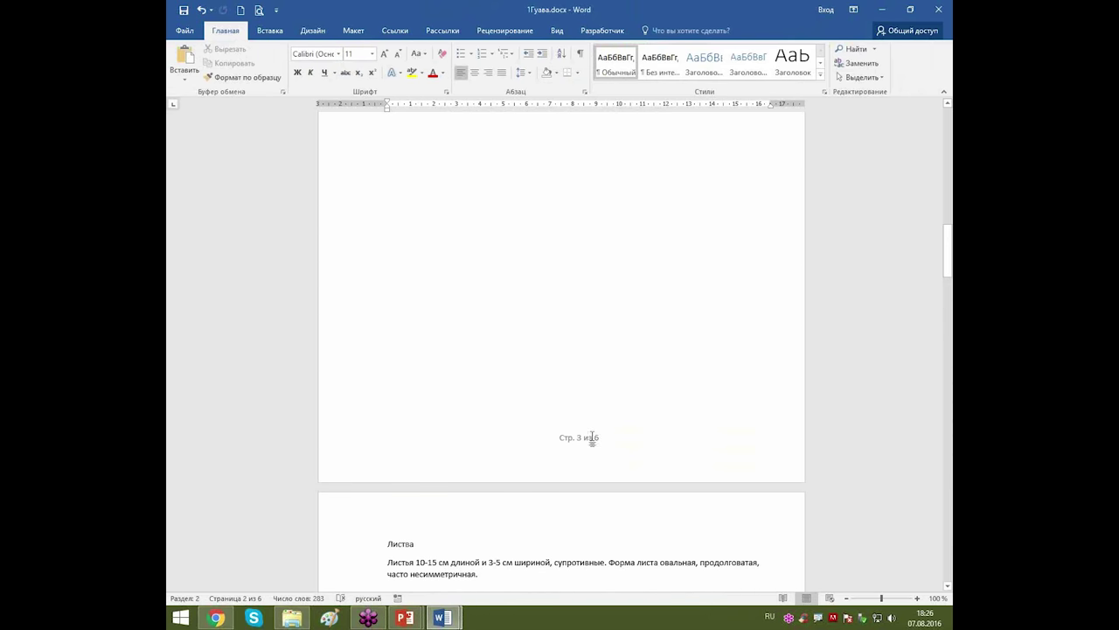
pyautogui.scroll(5, 593, 436)
pyautogui.moveTo(948, 179); pyautogui.dragTo(935, 102)
pyautogui.scroll(-10, 564, 320)
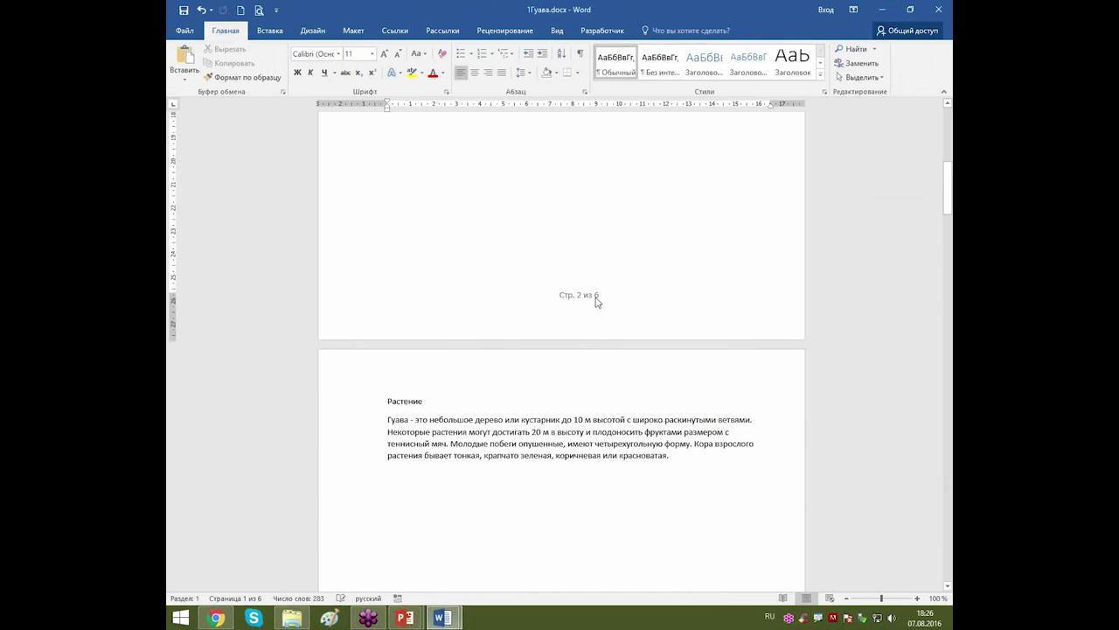
pyautogui.doubleClick(599, 297)
pyautogui.doubleClick(599, 297)
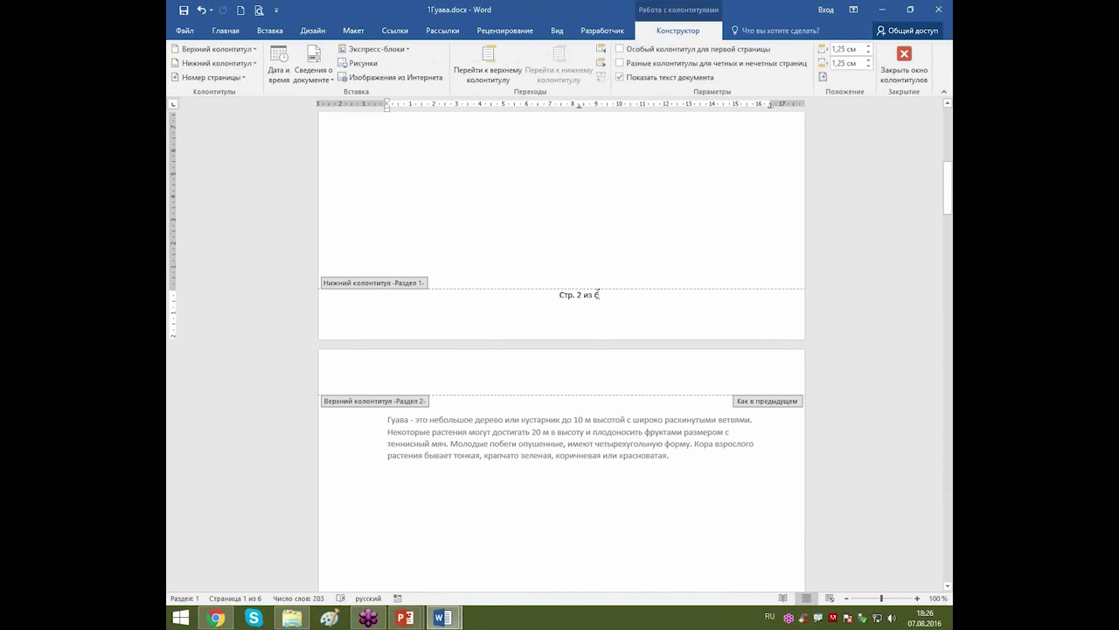
pyautogui.doubleClick(598, 295)
pyautogui.rightClick(596, 295)
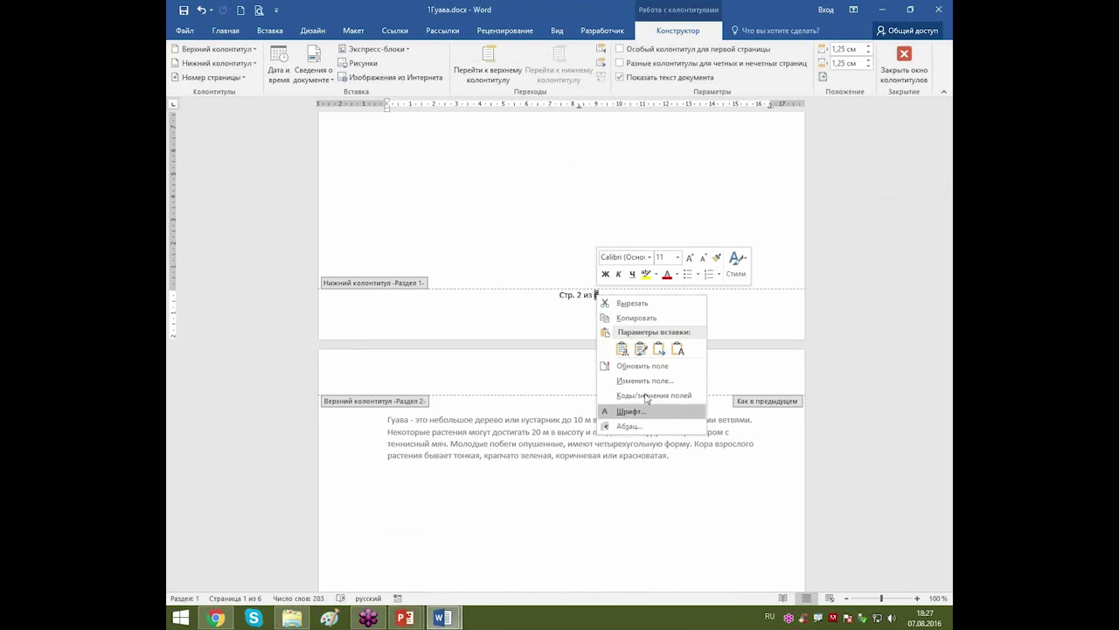
pyautogui.click(599, 241)
pyautogui.doubleClick(626, 232)
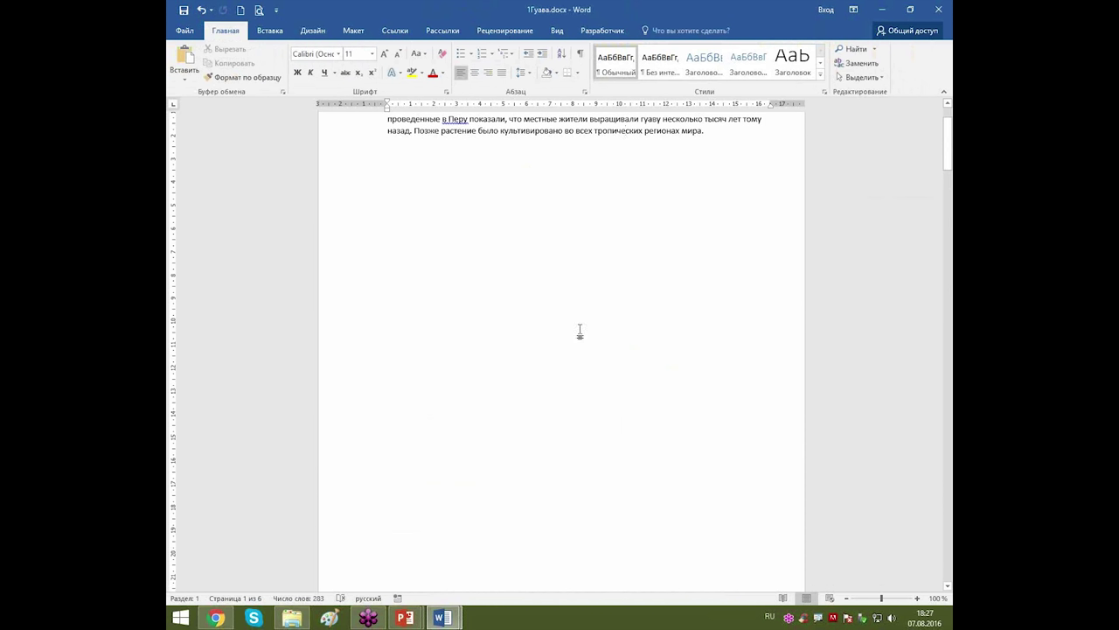
pyautogui.press('Left')
pyautogui.press('Left')
pyautogui.press('Left')
pyautogui.press('Left')
pyautogui.press('Left')
pyautogui.press('Left')
pyautogui.press('Left')
pyautogui.press('Left')
pyautogui.press('Left')
pyautogui.press('Left')
pyautogui.press('Left')
pyautogui.press('Left')
pyautogui.press('Left')
pyautogui.press('Left')
pyautogui.press('Left')
pyautogui.press('Left')
pyautogui.press('Left')
pyautogui.press('Left')
pyautogui.press('Left')
pyautogui.press('Left')
pyautogui.scroll(2, 582, 245)
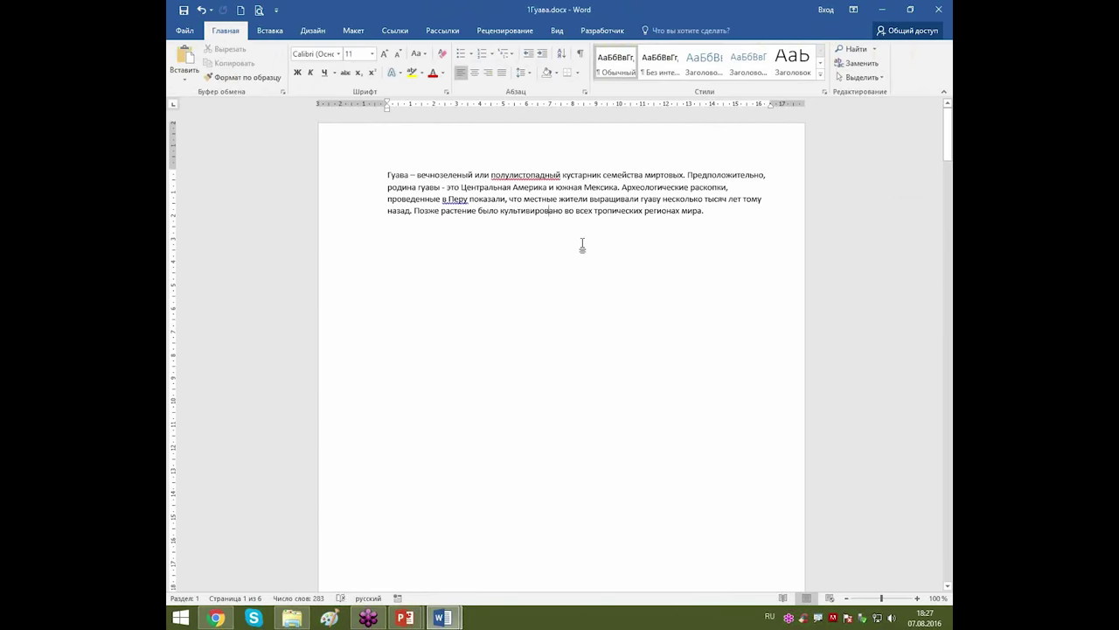
pyautogui.scroll(-12, 581, 245)
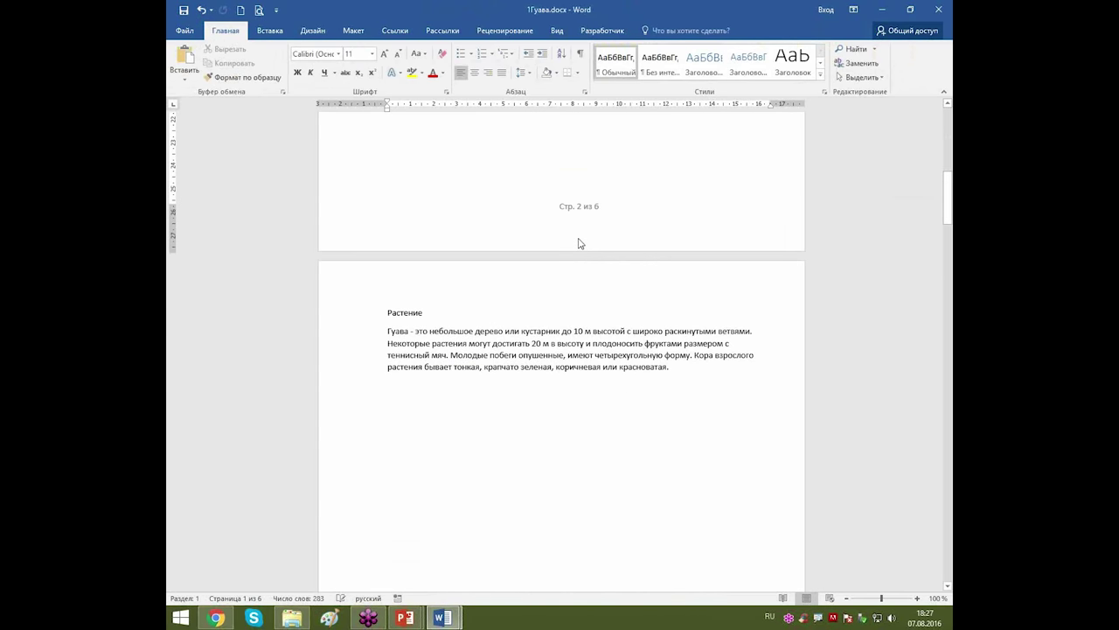
# Switch to PowerPoint, end the slide show, minimize the open windows and open Гуава.docx from the 7 августа 2016 folder.
pyautogui.moveTo(405, 617)
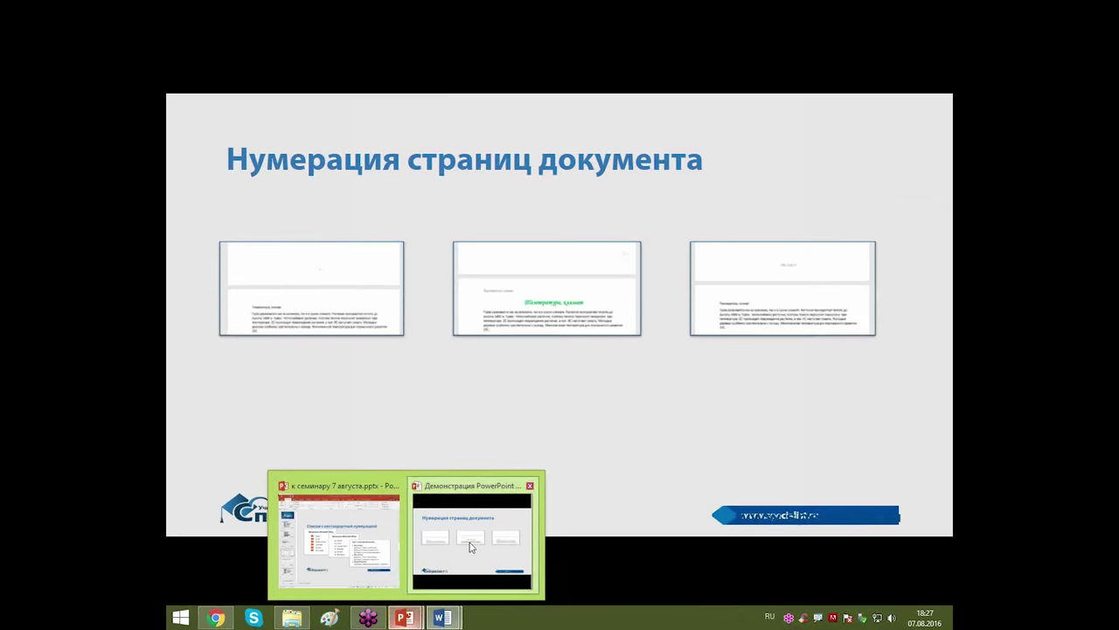
pyautogui.click(472, 538)
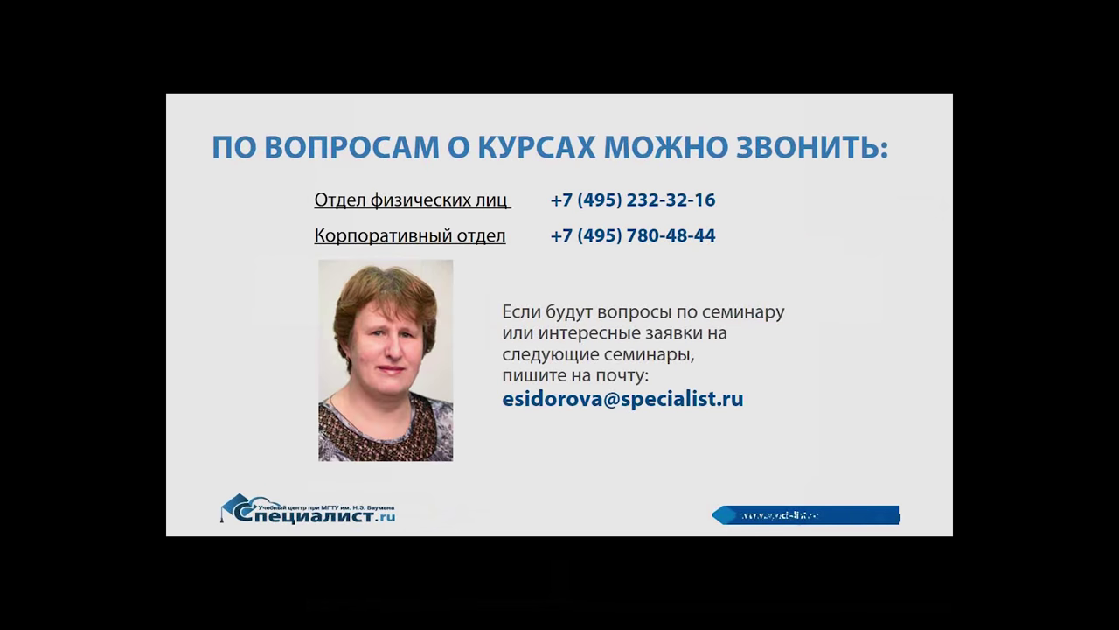
pyautogui.press('Escape')
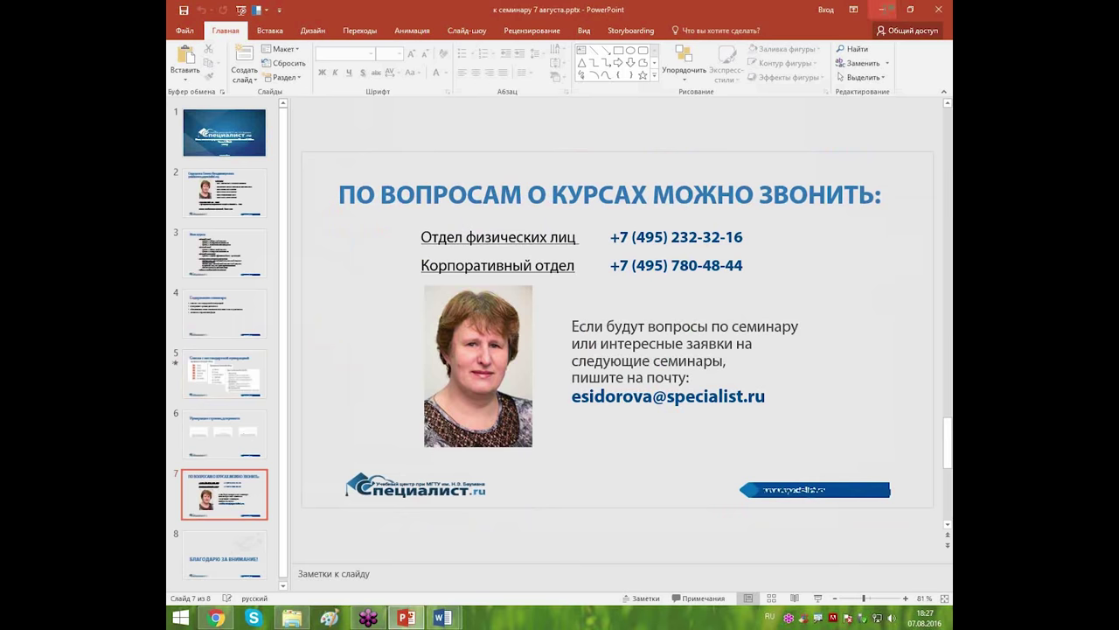
pyautogui.click(884, 11)
pyautogui.click(881, 9)
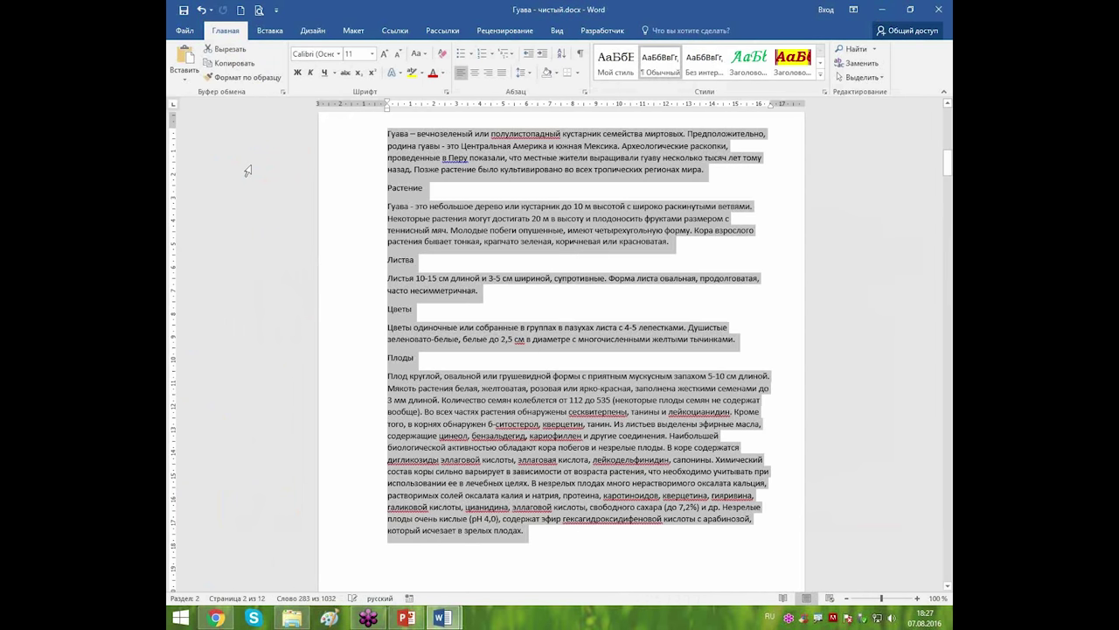
pyautogui.click(884, 10)
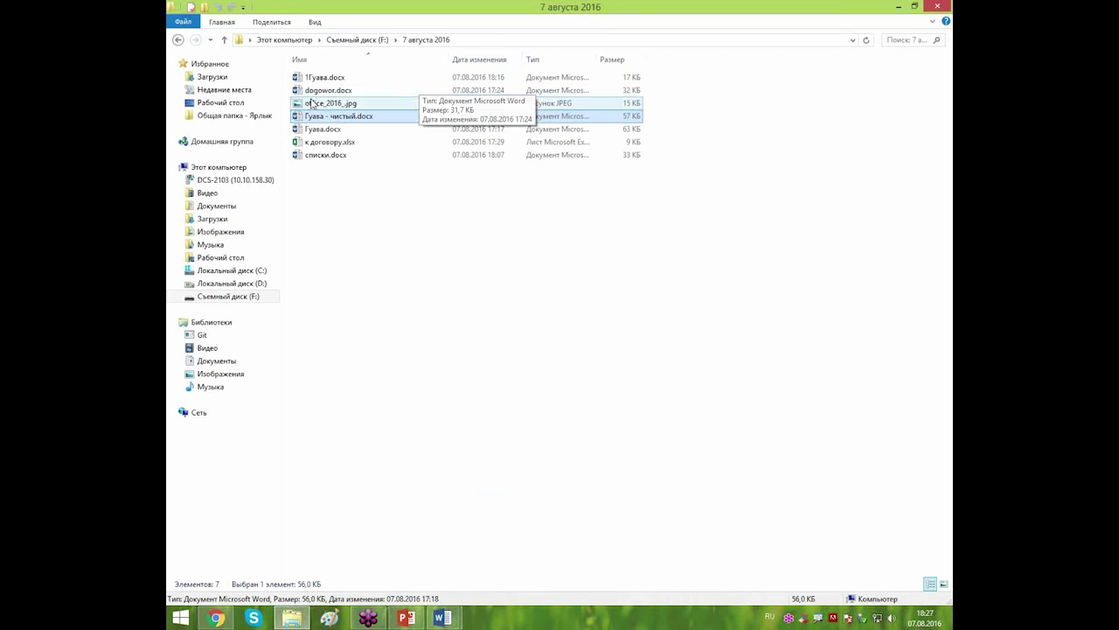
pyautogui.doubleClick(301, 131)
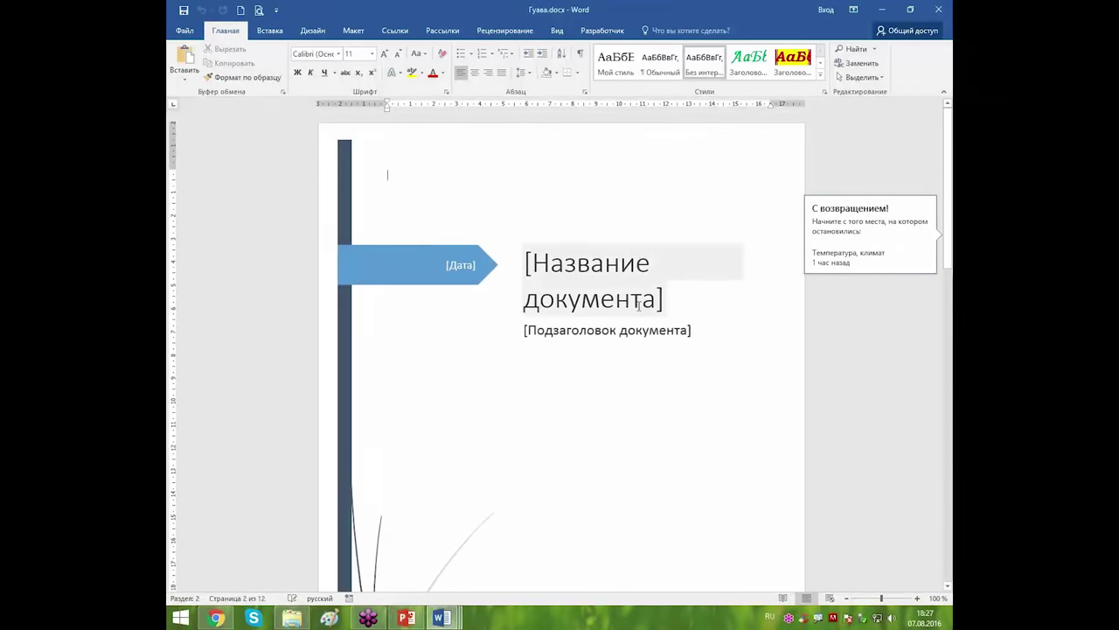
# Compare the page headers in Гуава.docx with the section headings from Растение to Размножение.
pyautogui.scroll(-10, 630, 314)
pyautogui.scroll(-1, 635, 297)
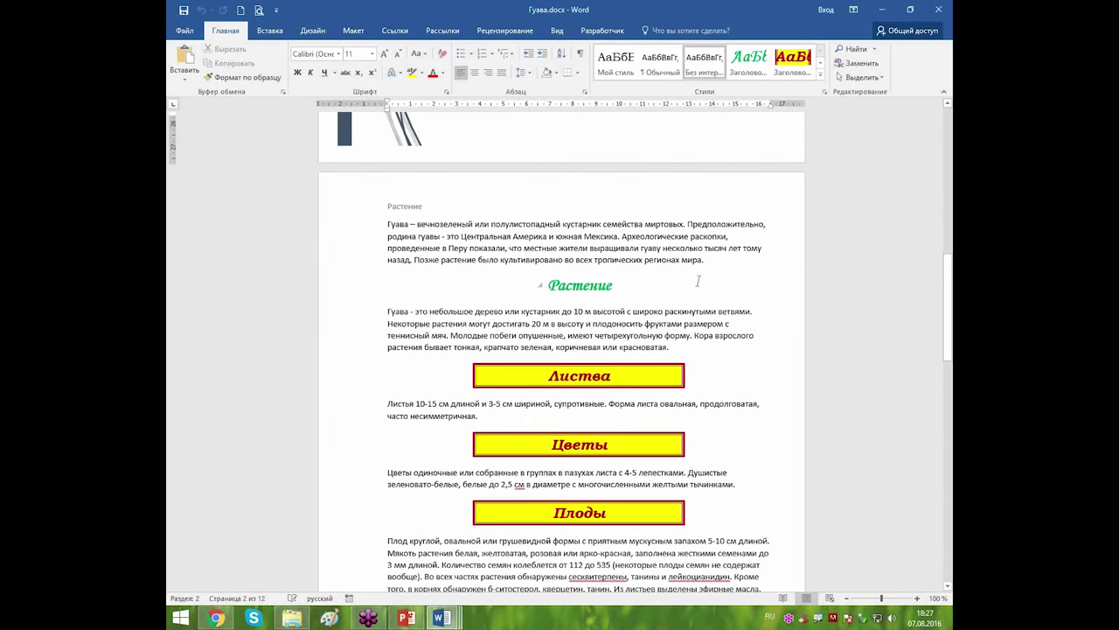
pyautogui.keyDown('ctrl'); pyautogui.scroll(8, 653, 280); pyautogui.keyUp('ctrl')
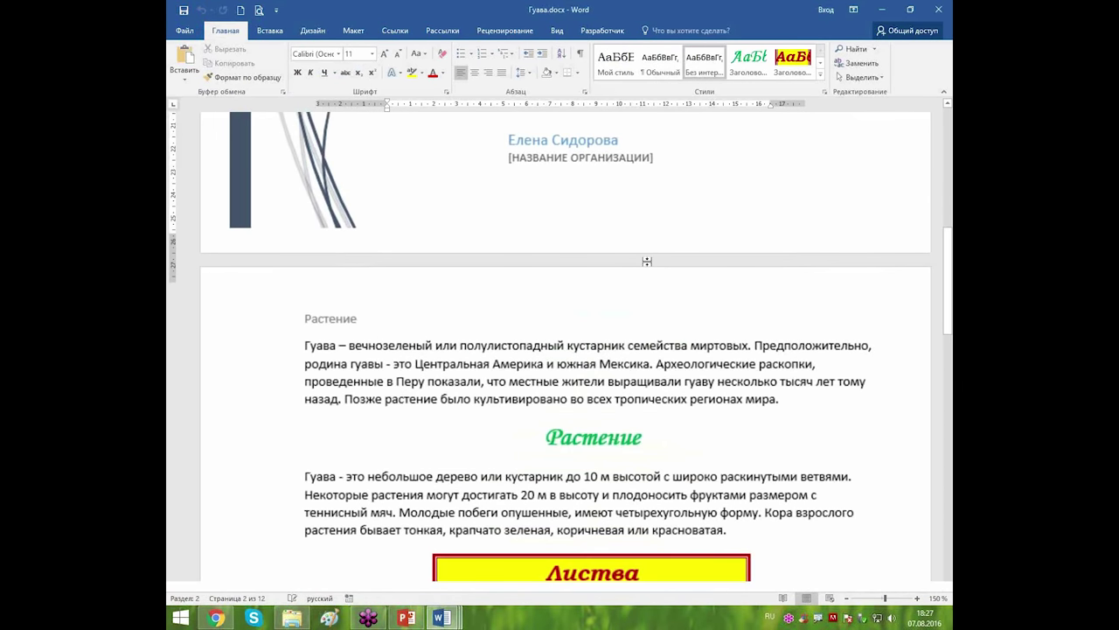
pyautogui.doubleClick(323, 346)
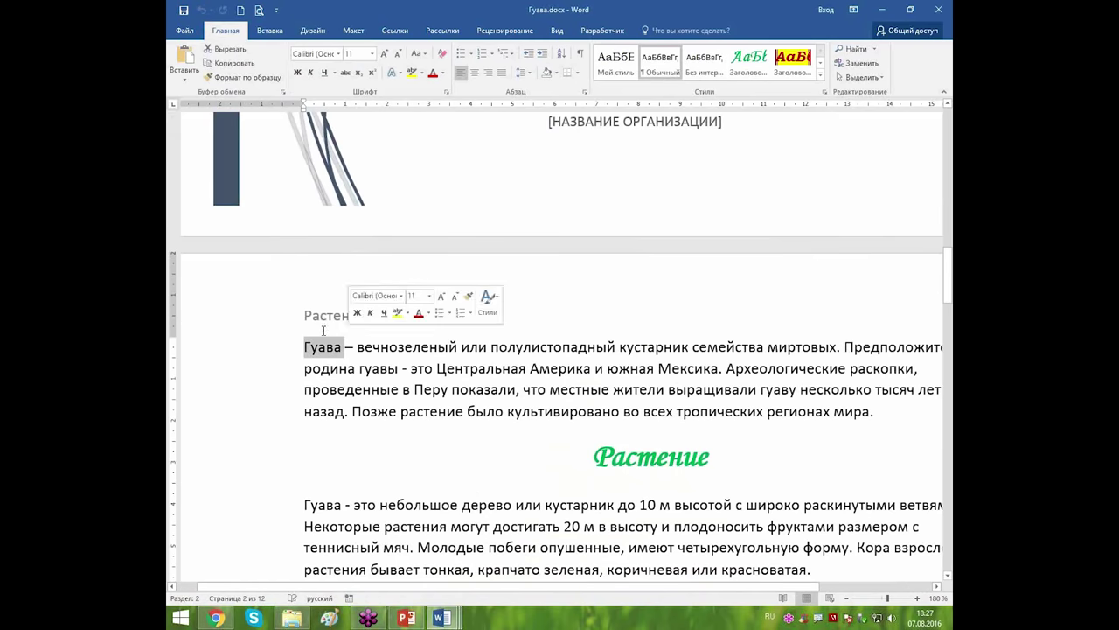
pyautogui.click(340, 322)
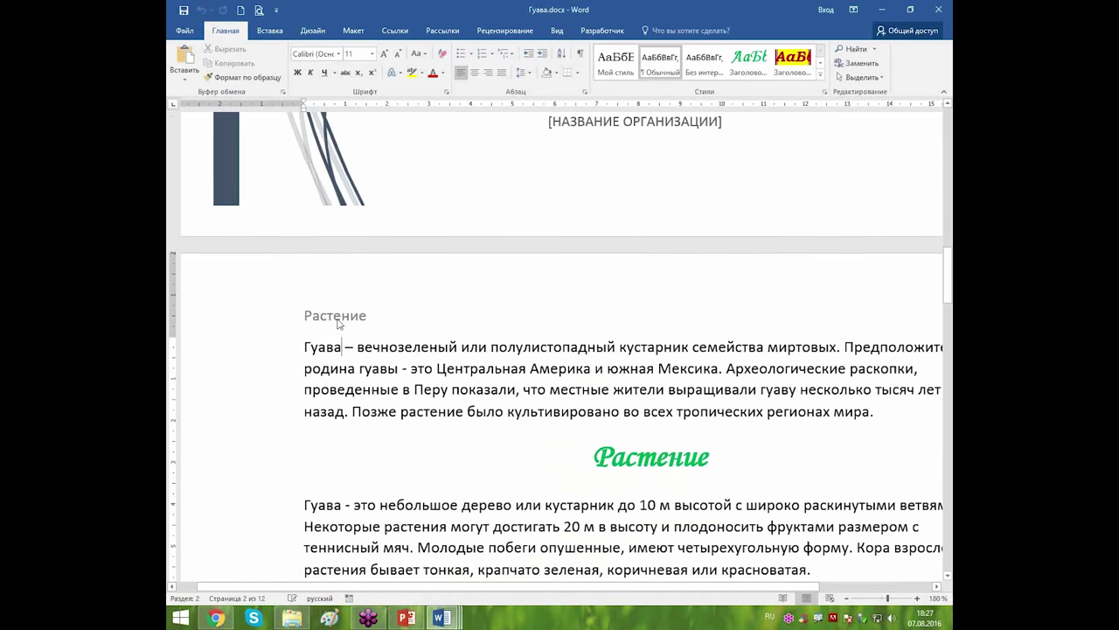
pyautogui.scroll(-10, 542, 306)
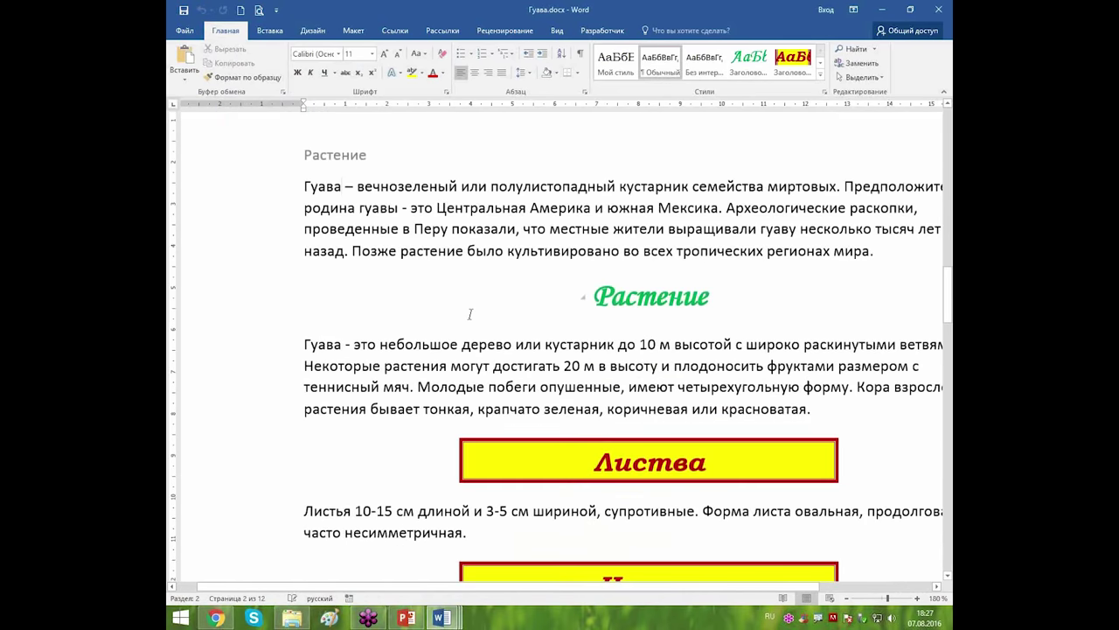
pyautogui.scroll(-12, 604, 385)
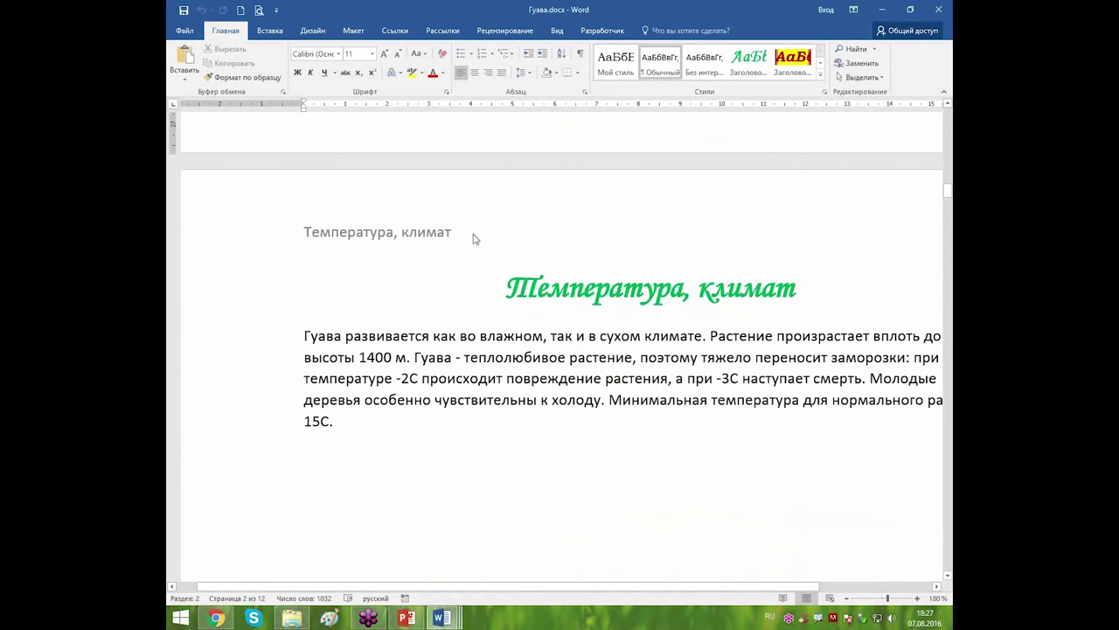
pyautogui.scroll(-5, 513, 251)
pyautogui.scroll(-4, 514, 262)
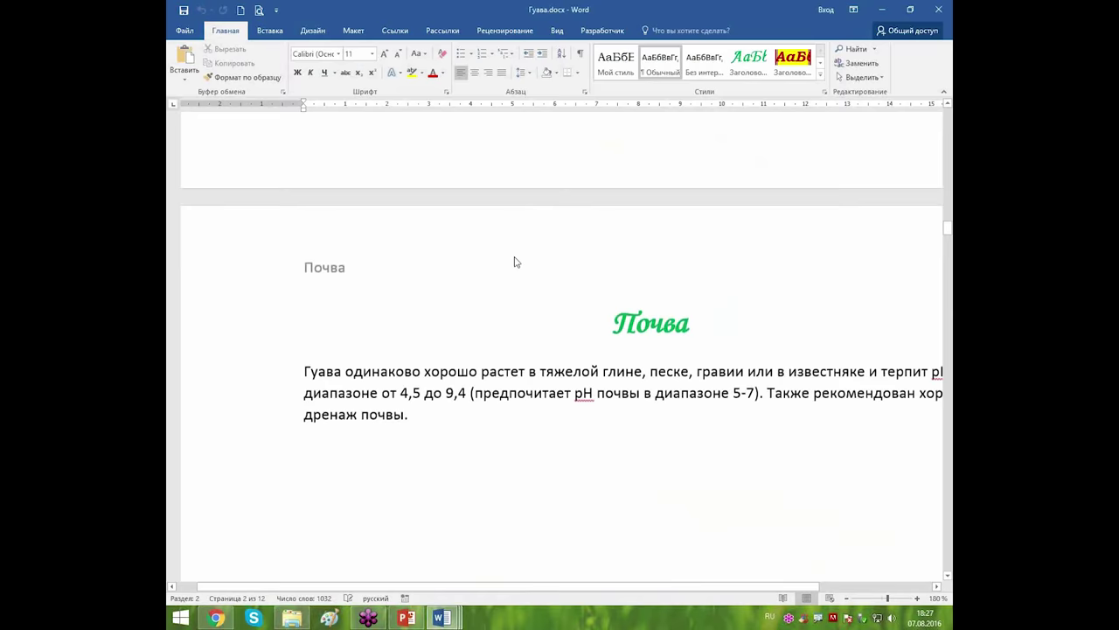
pyautogui.scroll(-15, 497, 310)
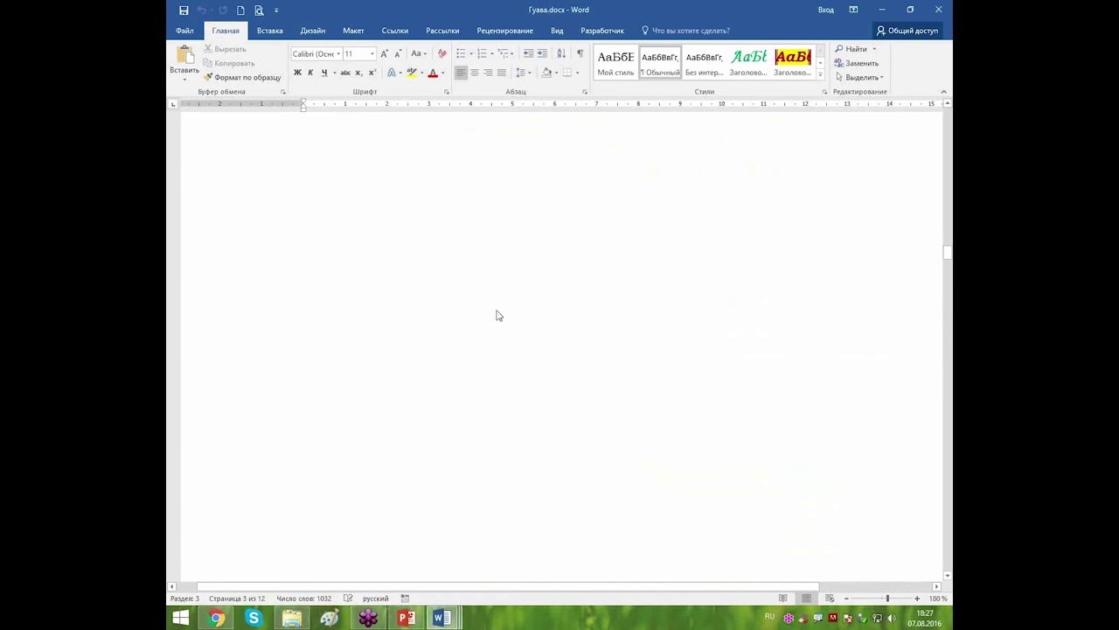
pyautogui.scroll(-6, 497, 310)
pyautogui.scroll(3, 496, 304)
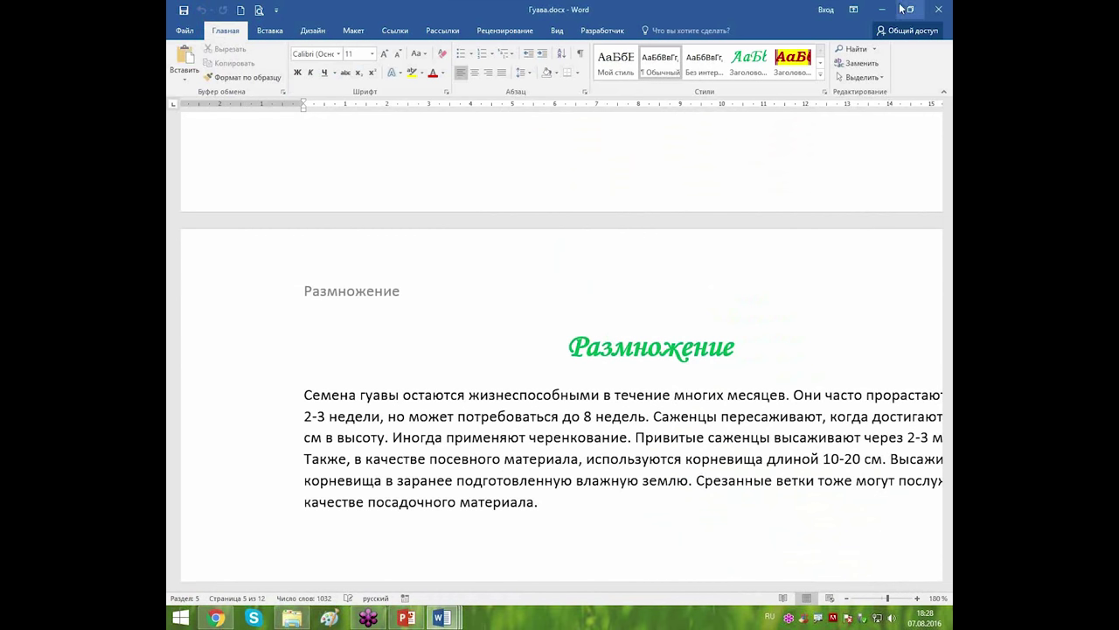
# Switch back to the 1Гуава.docx document window.
pyautogui.hotkey('alt', 'Tab')
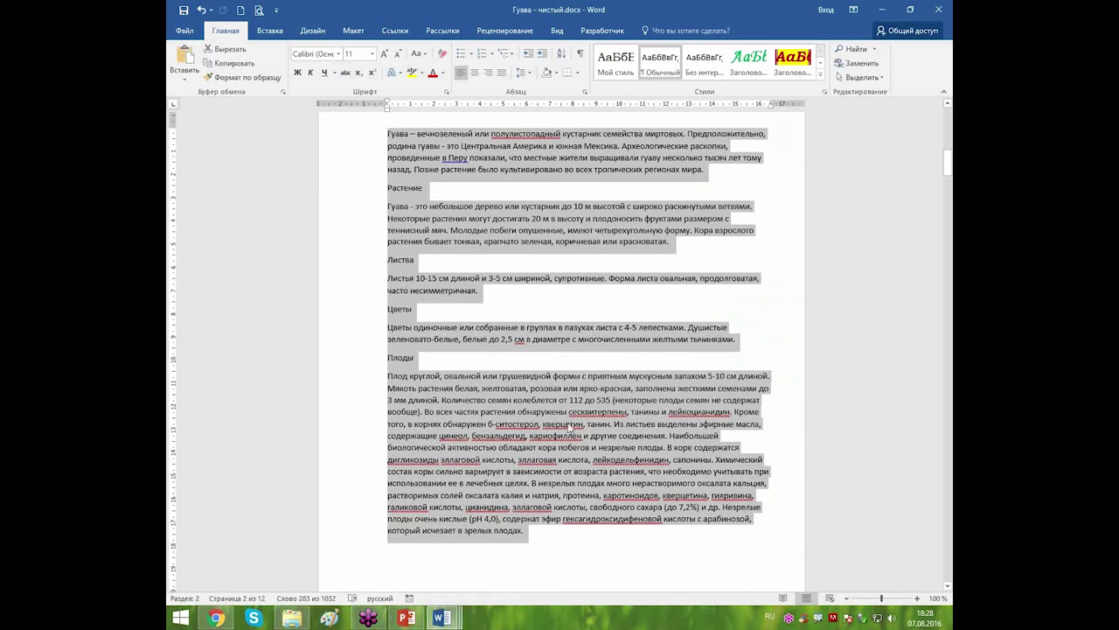
pyautogui.click(446, 617)
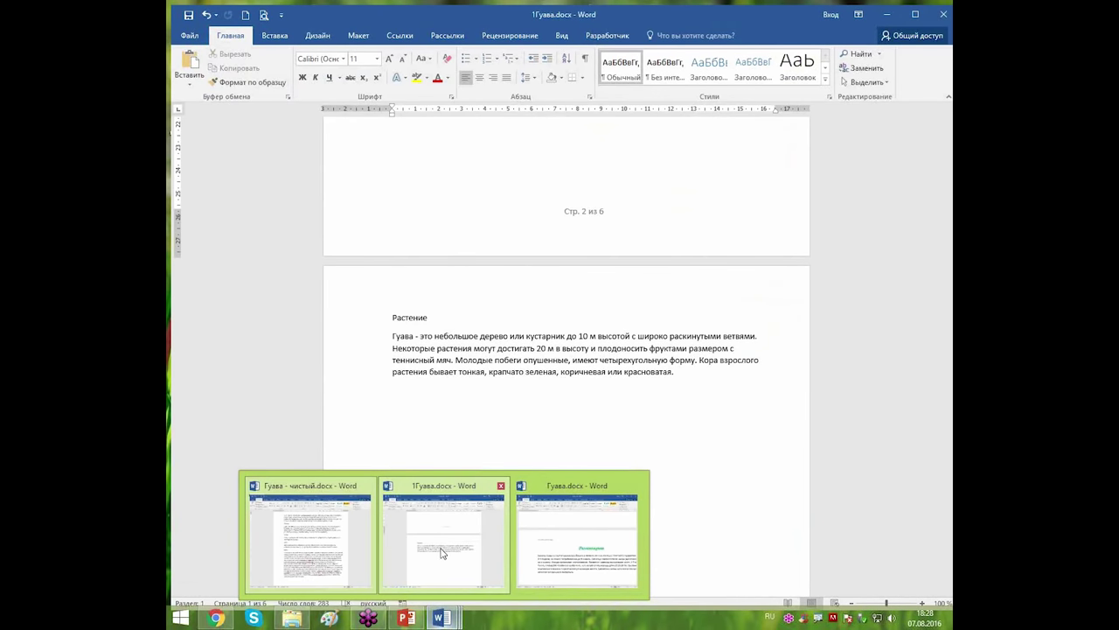
pyautogui.click(442, 552)
# Apply the Заголовок 1 style to the Растение line above the paragraph describing the guava tree.
pyautogui.scroll(10, 612, 279)
pyautogui.scroll(3, 556, 319)
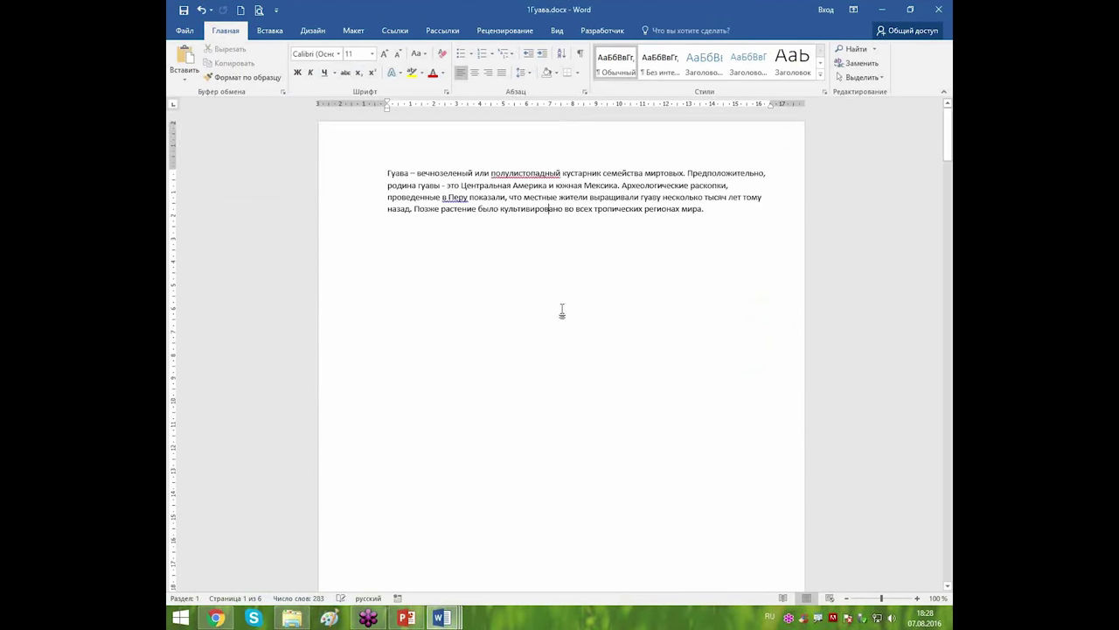
pyautogui.scroll(-10, 560, 315)
pyautogui.scroll(-8, 564, 310)
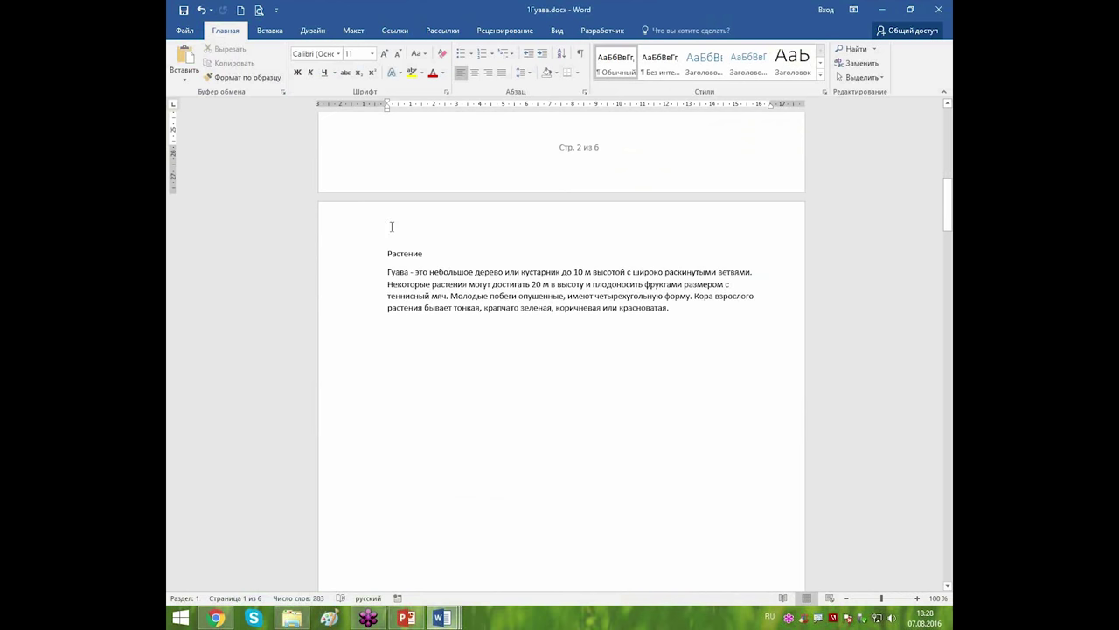
pyautogui.scroll(6, 552, 241)
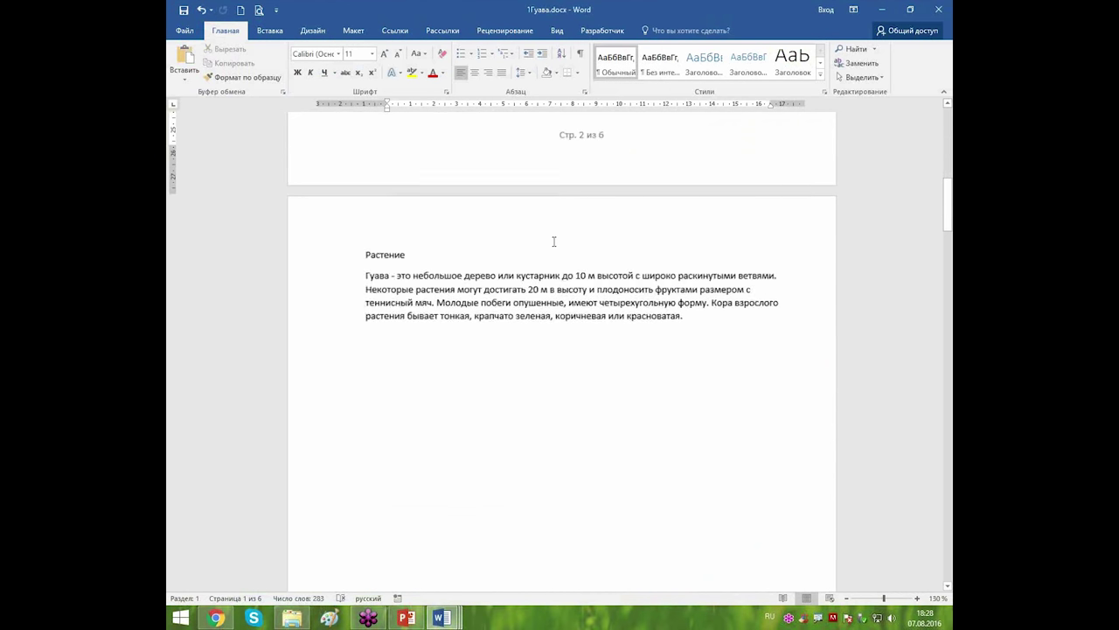
pyautogui.scroll(-1, 553, 241)
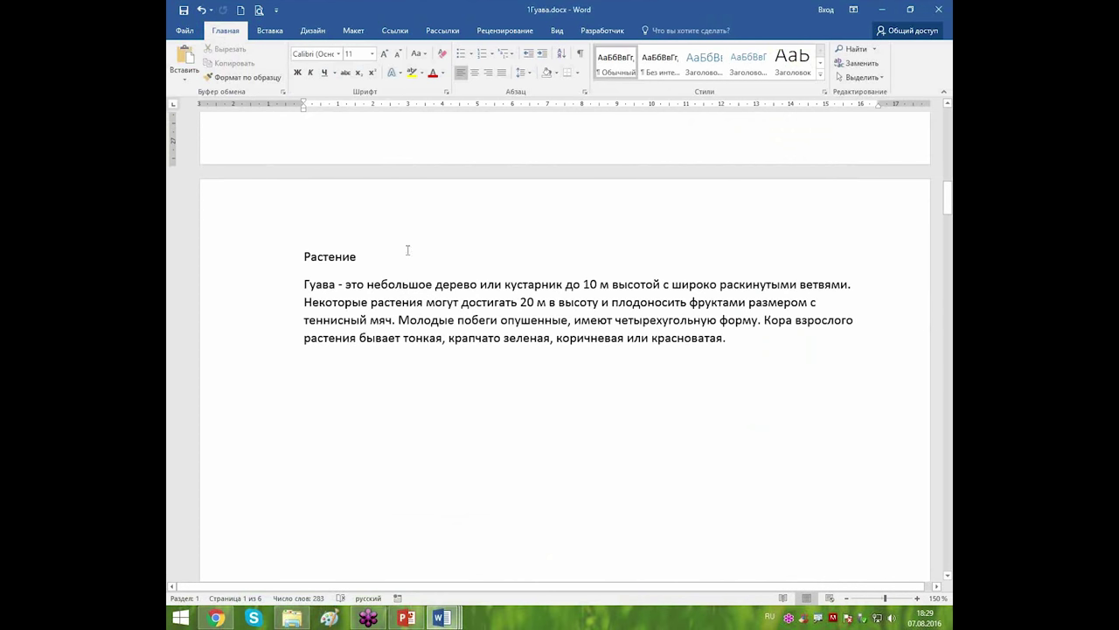
pyautogui.click(251, 261)
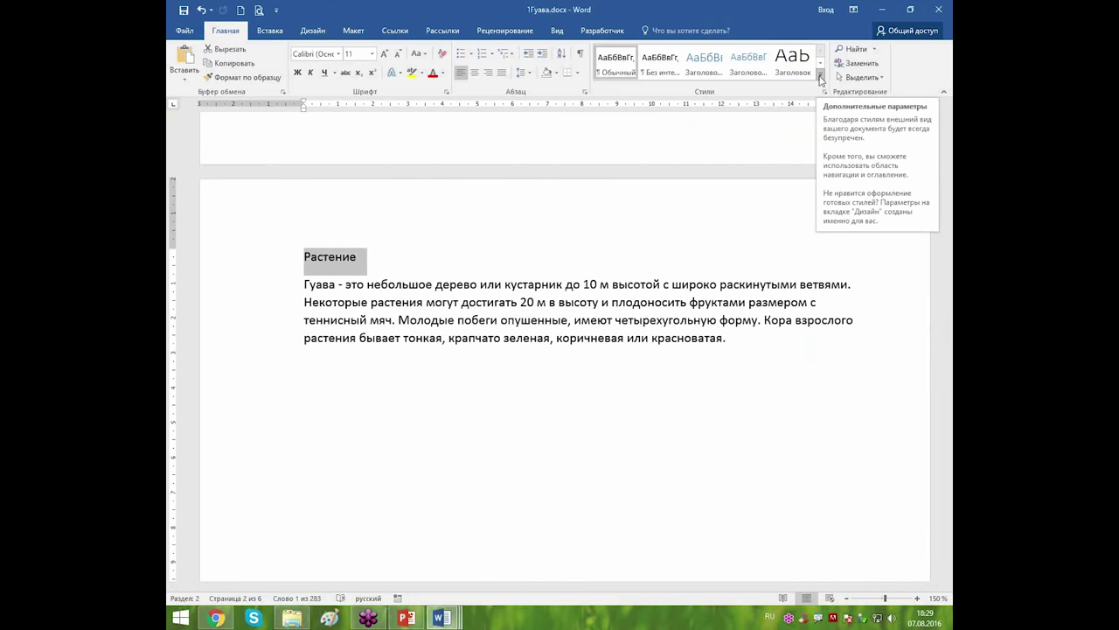
pyautogui.click(821, 80)
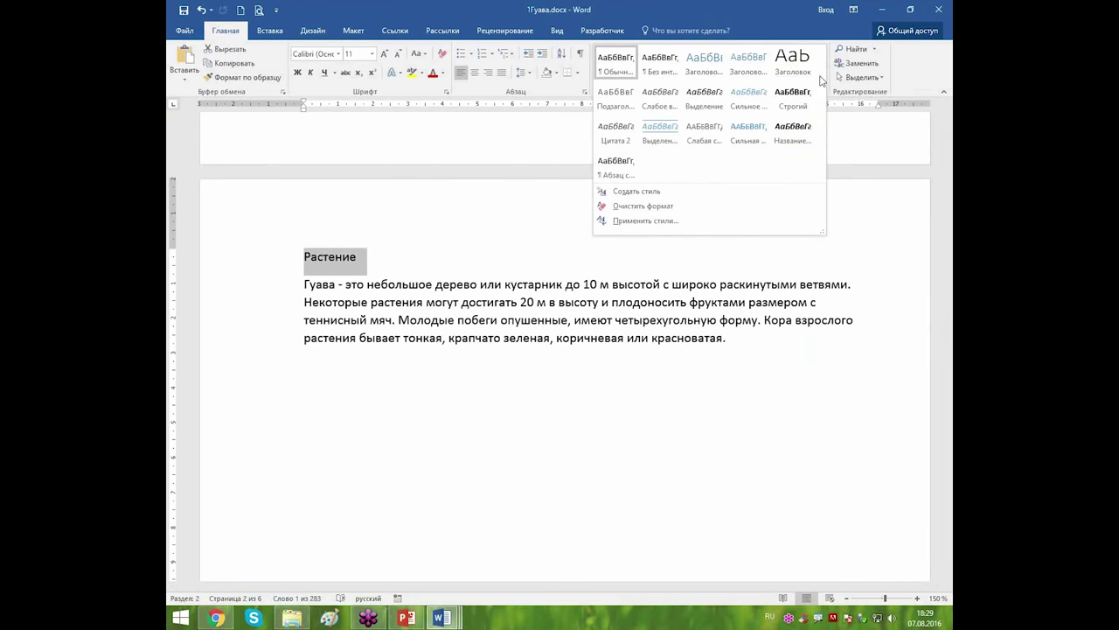
pyautogui.click(710, 61)
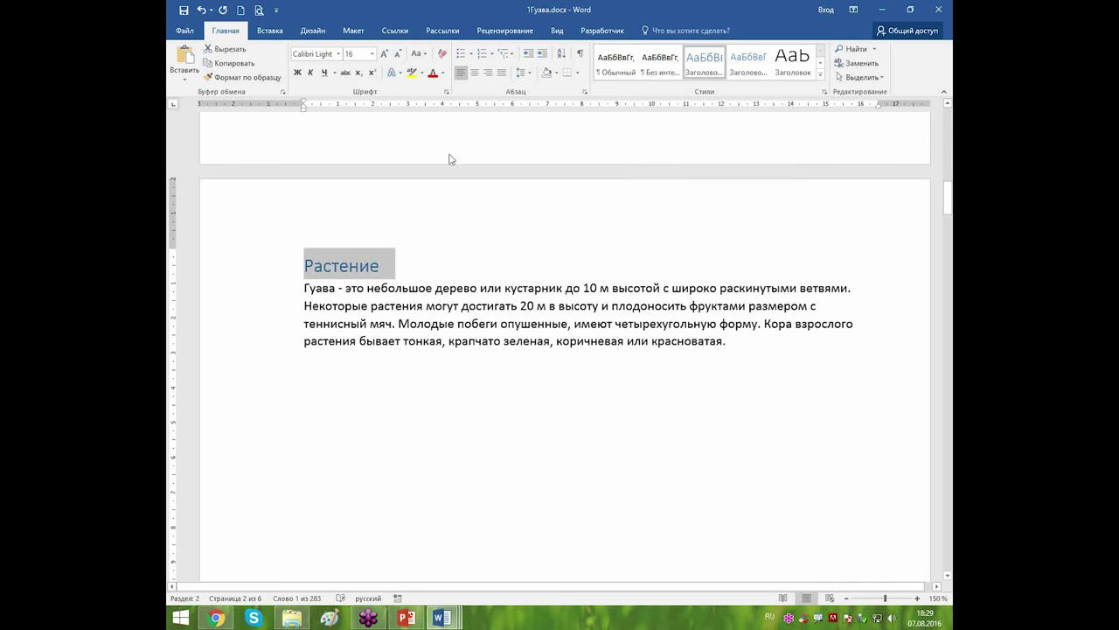
# Show the navigation pane with the document's headings and narrow it to leave more room for the page.
pyautogui.click(557, 31)
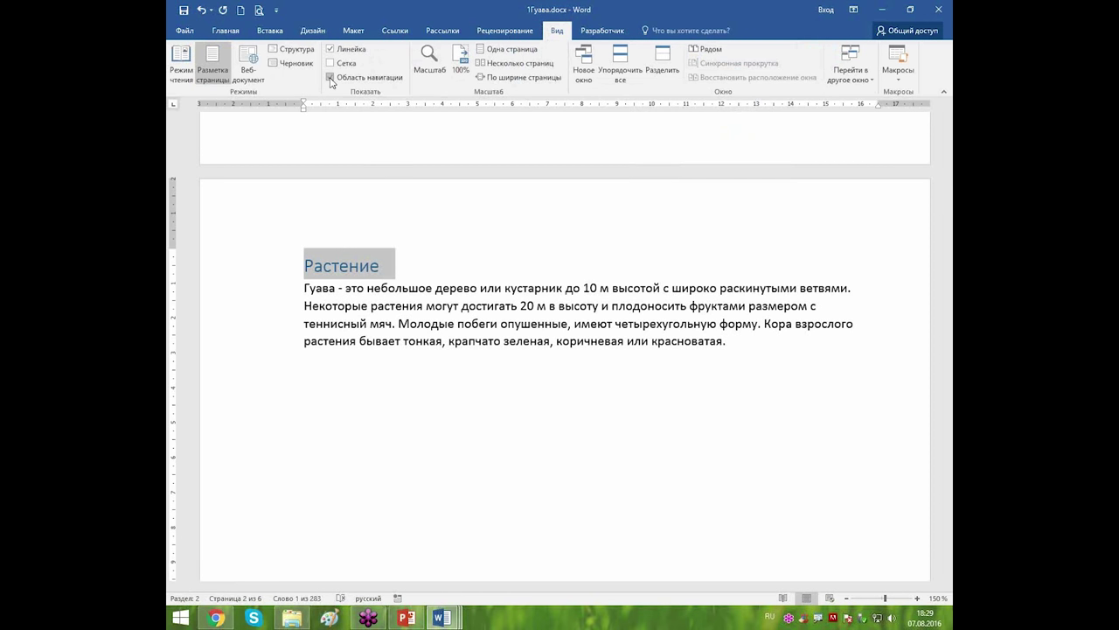
pyautogui.click(330, 77)
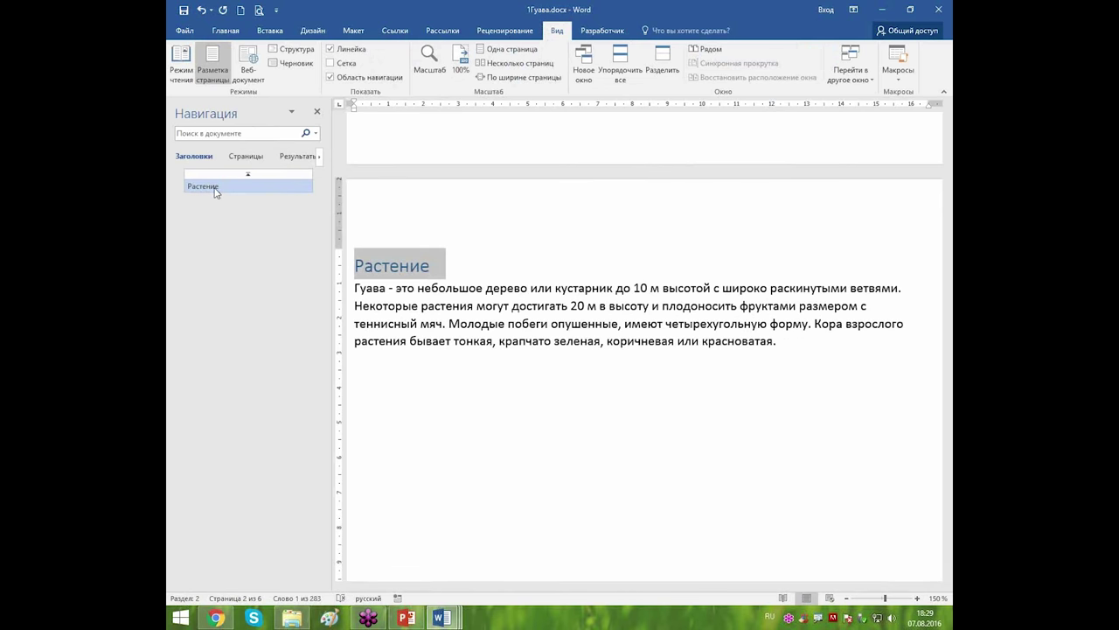
pyautogui.moveTo(325, 408); pyautogui.dragTo(278, 398)
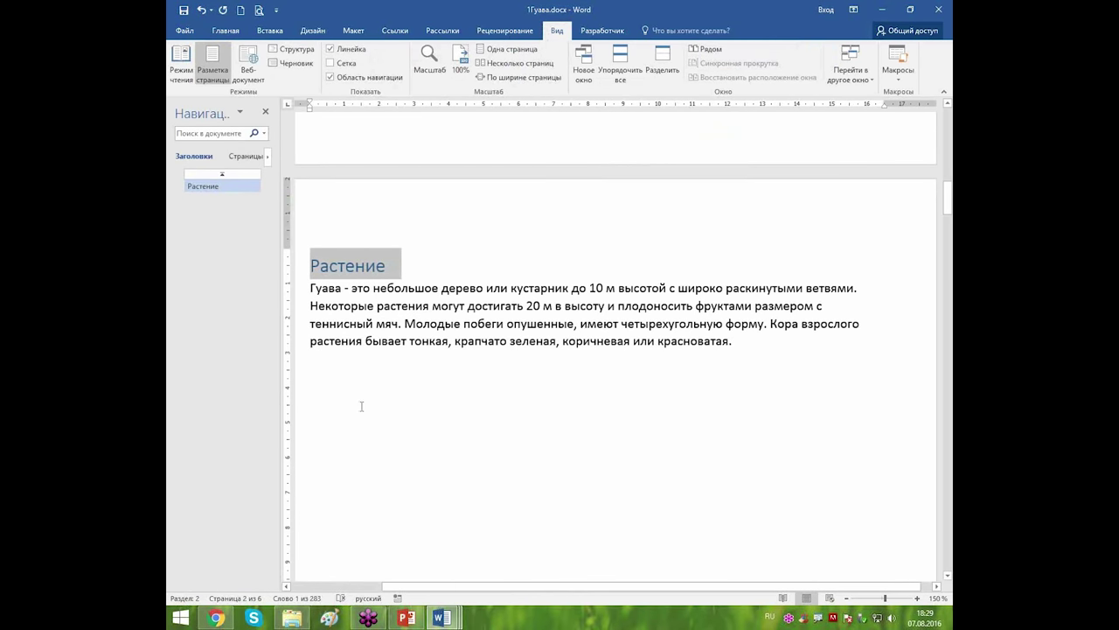
pyautogui.moveTo(680, 590); pyautogui.dragTo(560, 587)
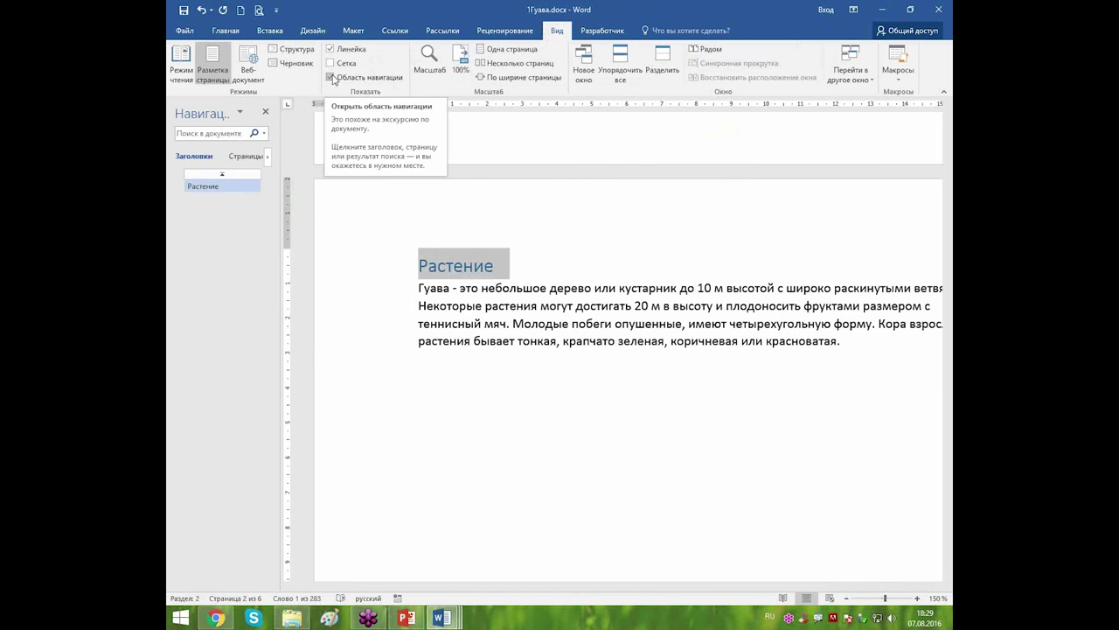
# Apply the Заголовок 1 style to the Листва line above the paragraph about the leaves.
pyautogui.click(220, 34)
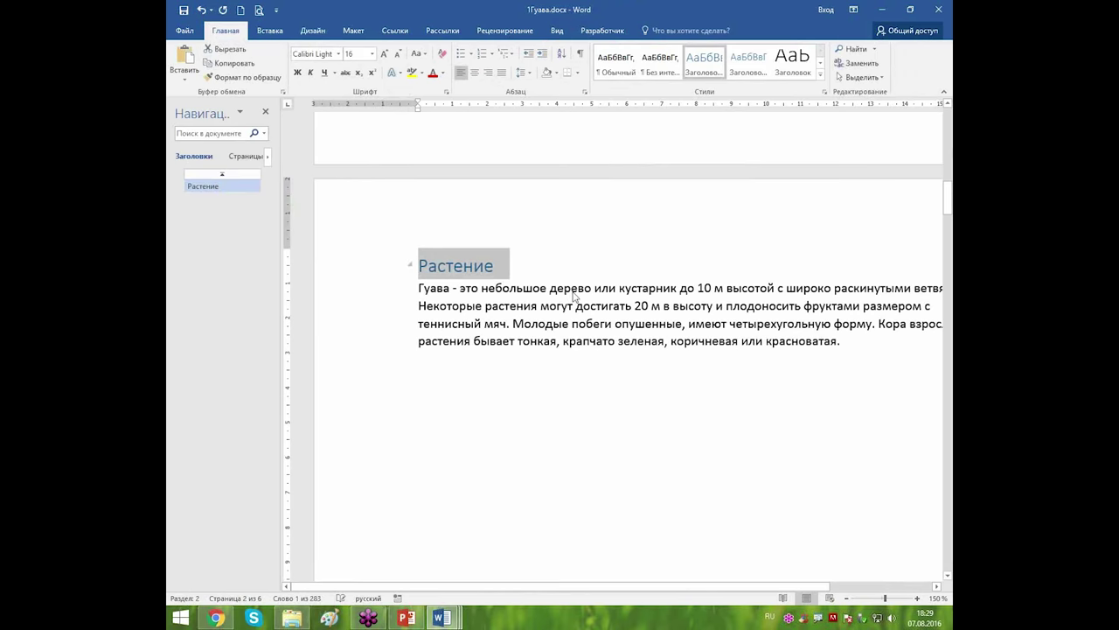
pyautogui.scroll(-5, 575, 298)
pyautogui.scroll(-8, 572, 240)
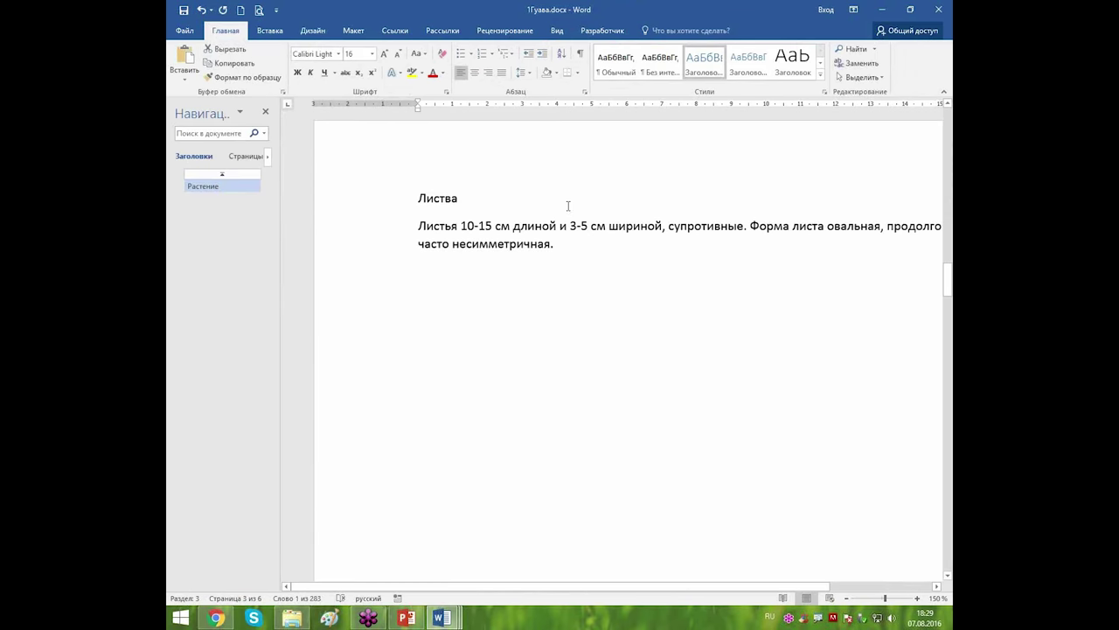
pyautogui.click(358, 204)
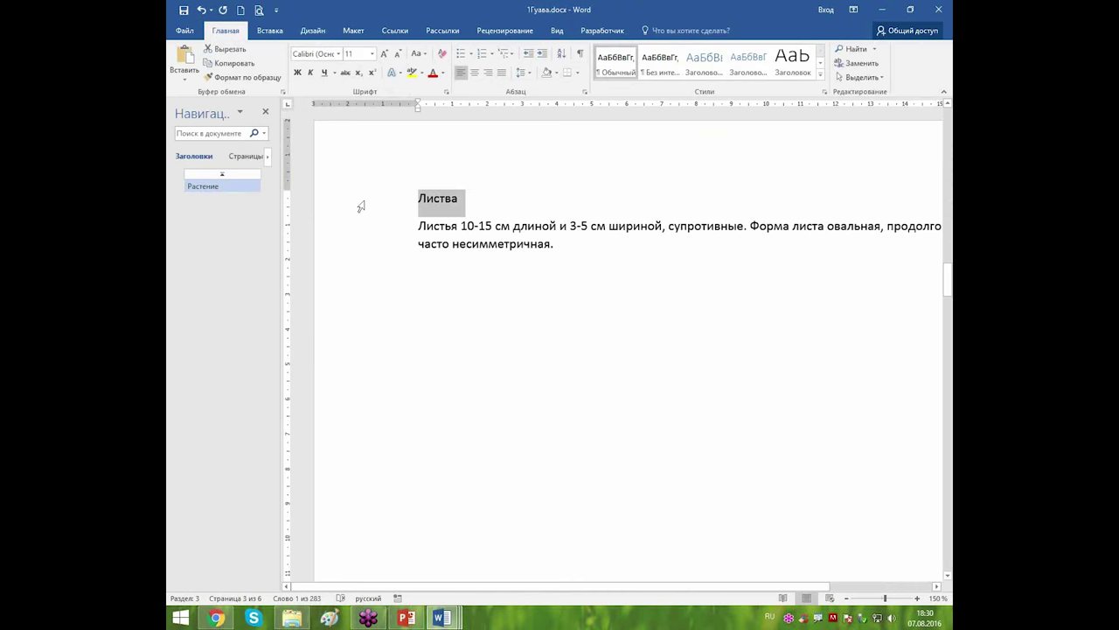
pyautogui.hotkey('ctrl', 'alt', '1')
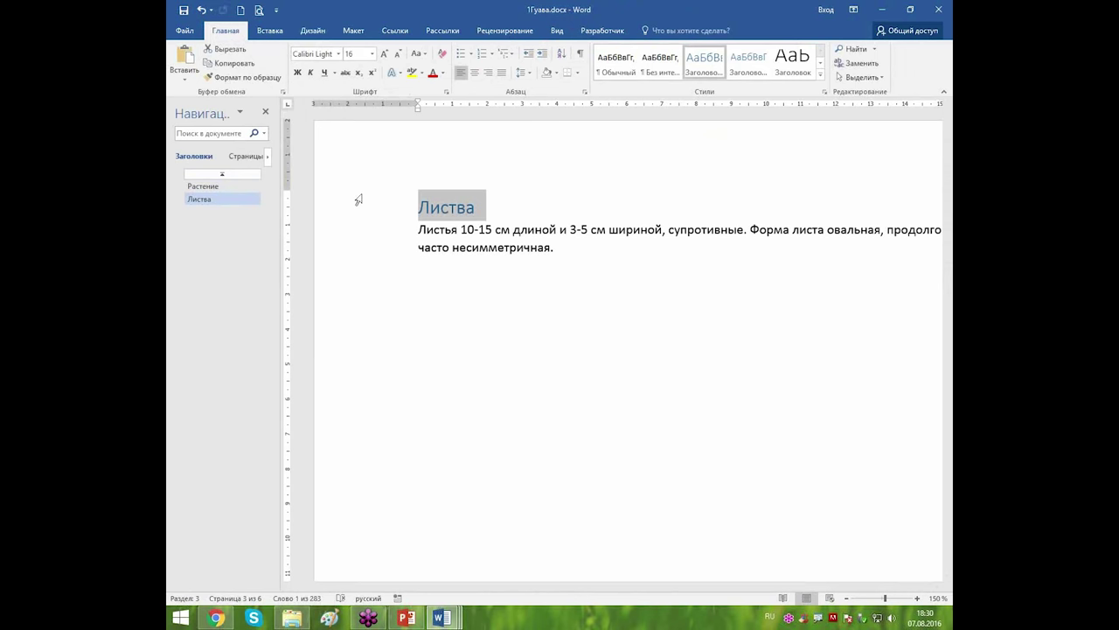
# Copy the formatting of the Листва heading onto the Цветы line above the paragraph about the flowers.
pyautogui.scroll(-8, 358, 202)
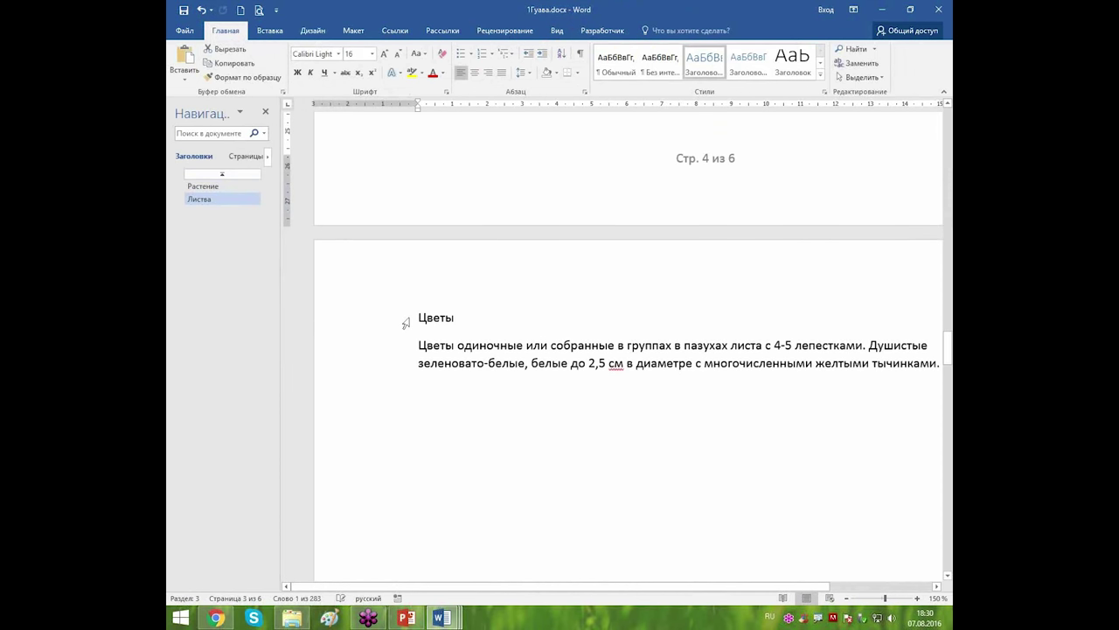
pyautogui.click(383, 322)
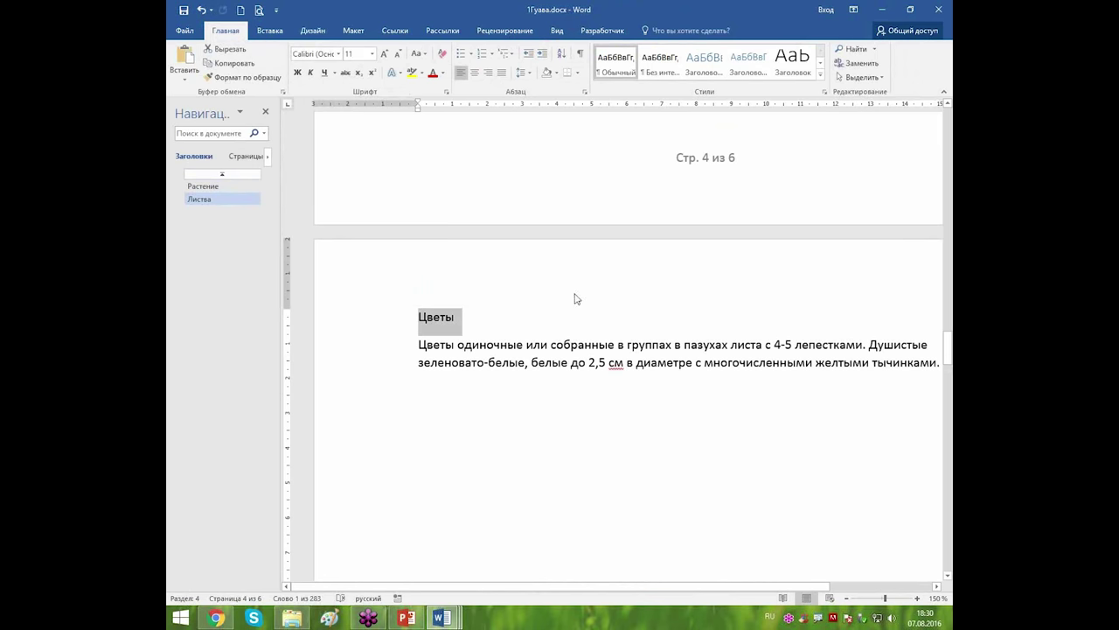
pyautogui.click(206, 200)
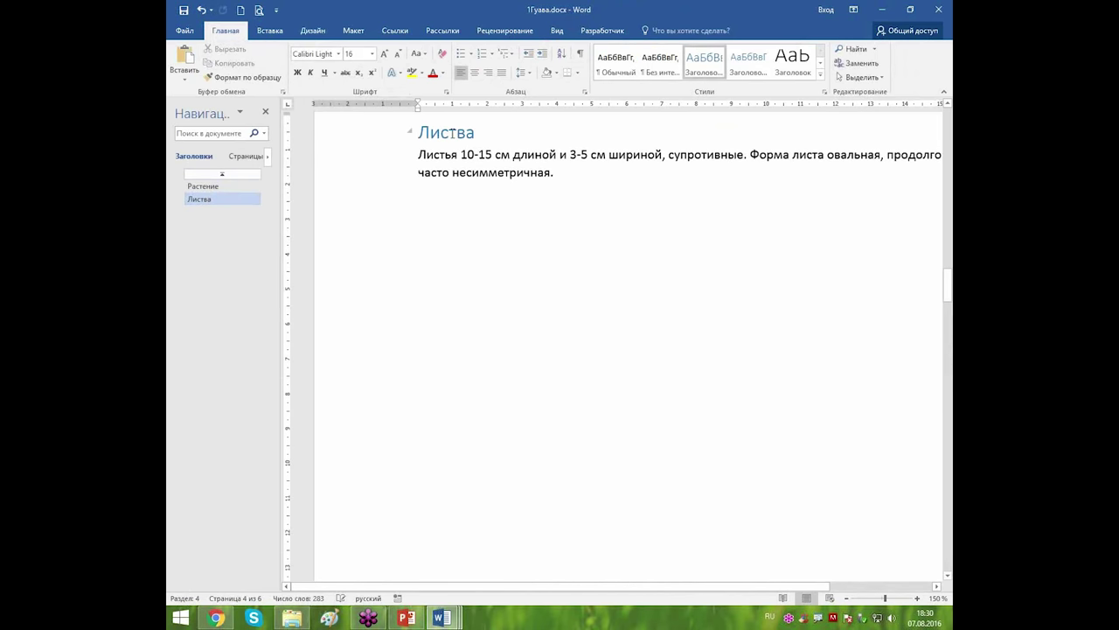
pyautogui.click(449, 132)
pyautogui.click(252, 78)
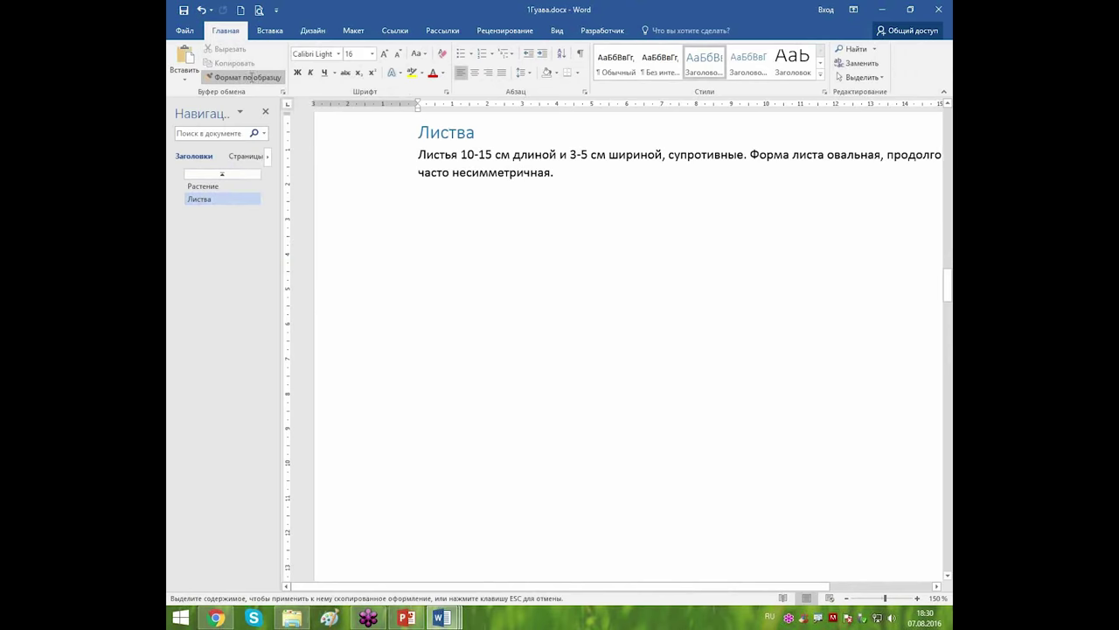
pyautogui.scroll(-10, 425, 342)
pyautogui.scroll(-3, 411, 306)
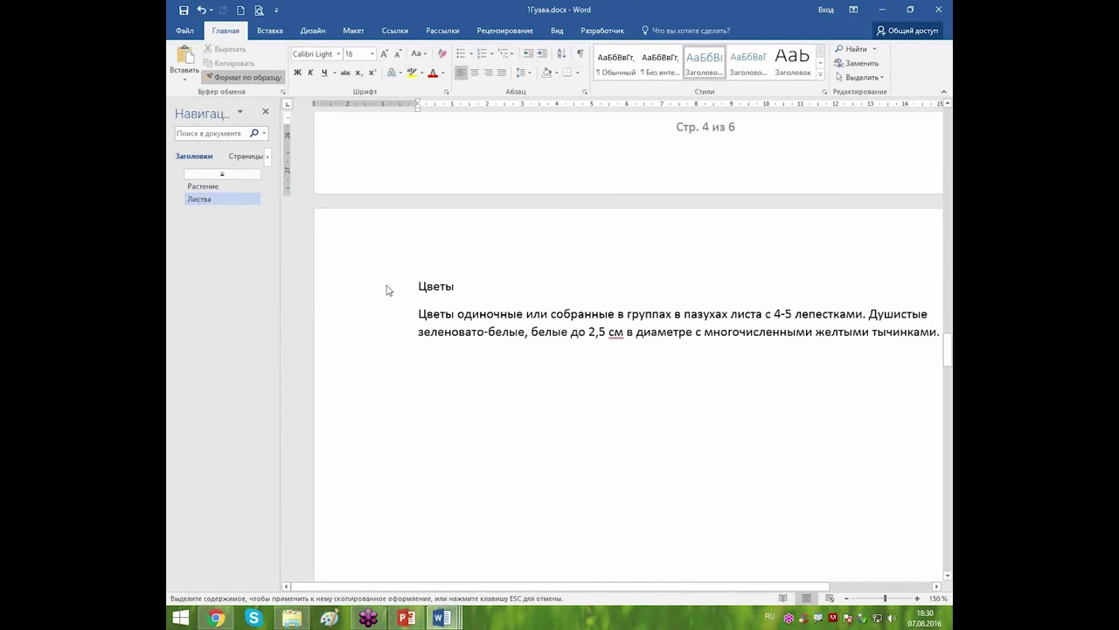
pyautogui.click(388, 289)
# Copy the same heading formatting onto the Плоды line above the fruit paragraph and stop format painting.
pyautogui.scroll(-3, 417, 361)
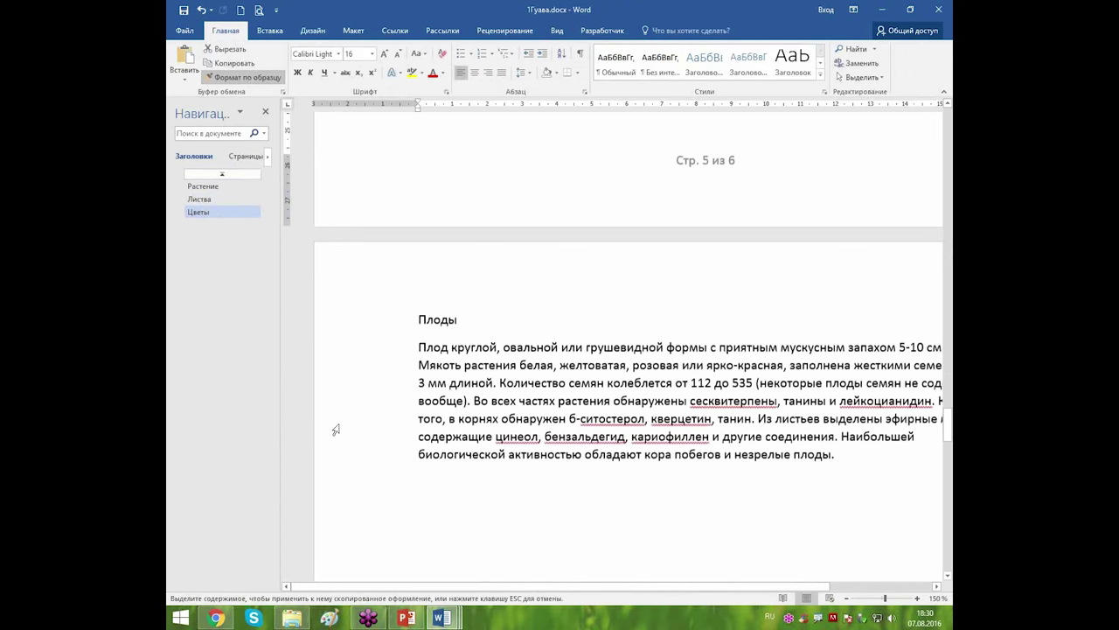
pyautogui.click(370, 325)
pyautogui.scroll(-1, 477, 403)
pyautogui.scroll(-5, 478, 403)
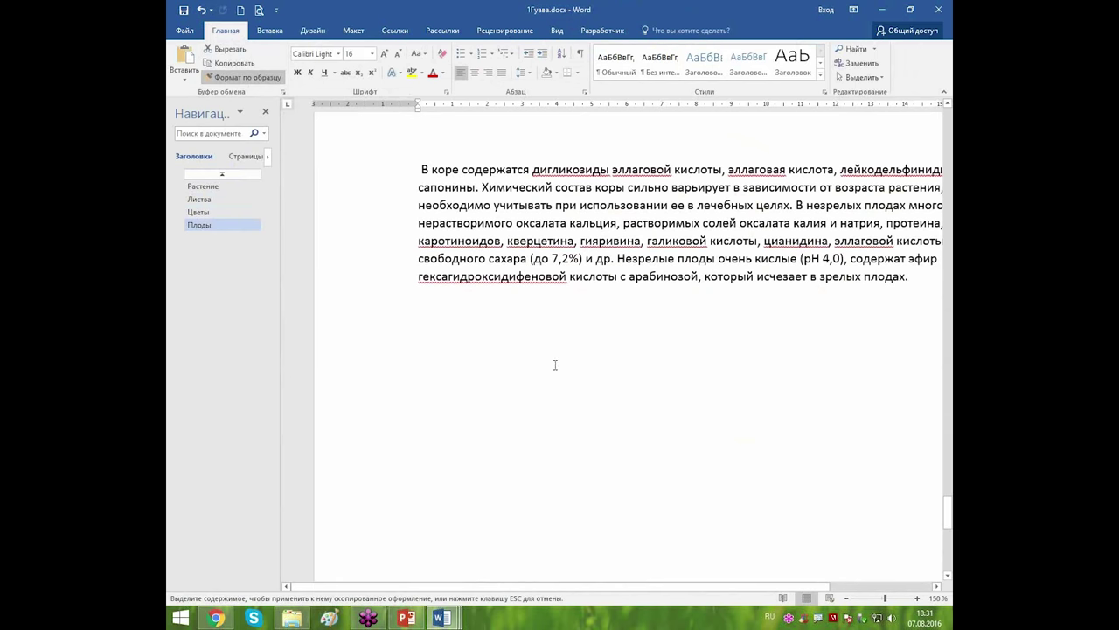
pyautogui.click(543, 425)
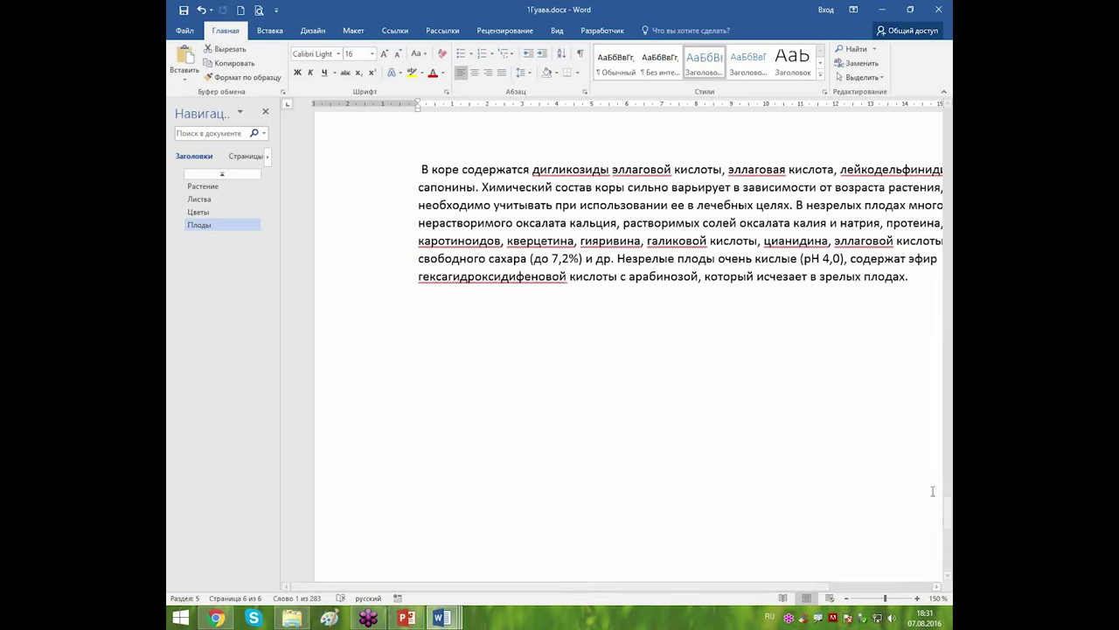
pyautogui.moveTo(948, 512); pyautogui.dragTo(950, 107)
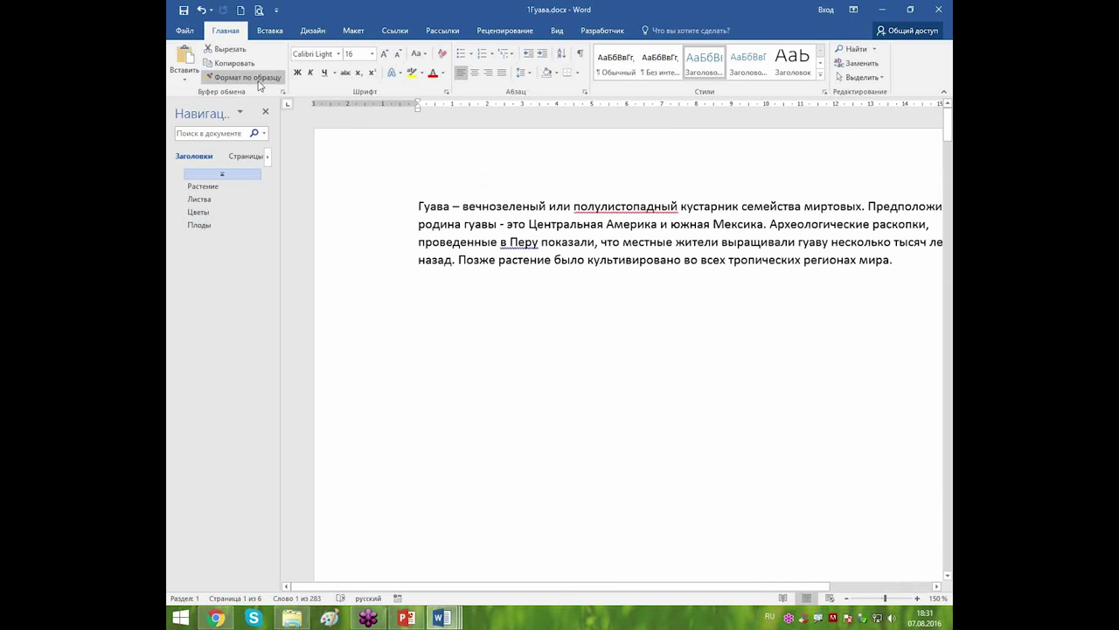
pyautogui.click(552, 320)
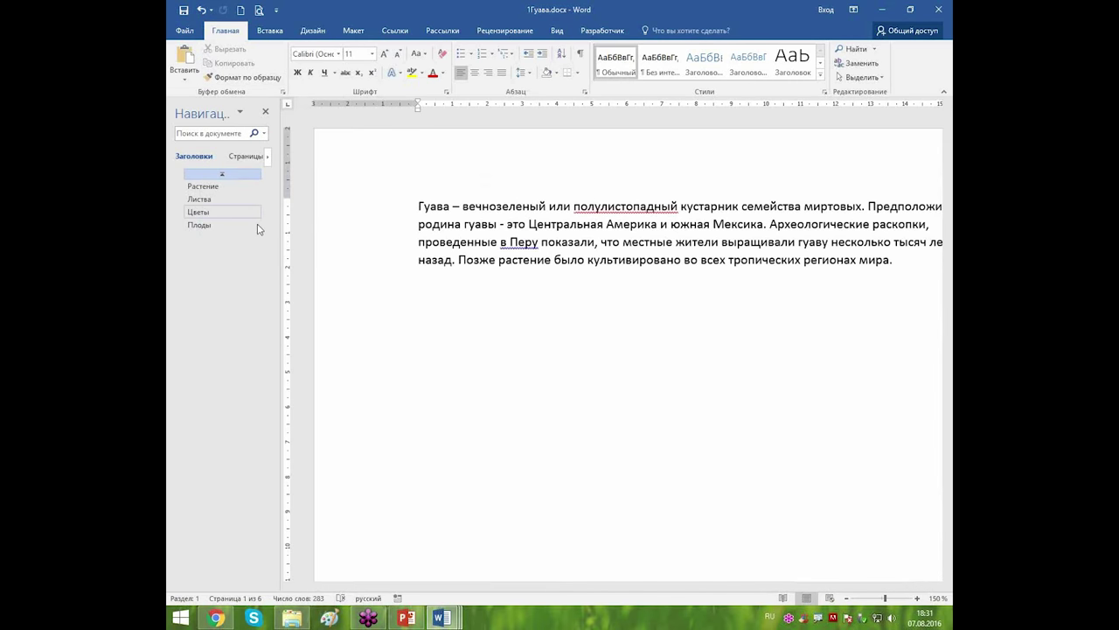
# Open the first page's header for editing and pick the StyleRef field from the Связи и ссылки field category.
pyautogui.doubleClick(581, 154)
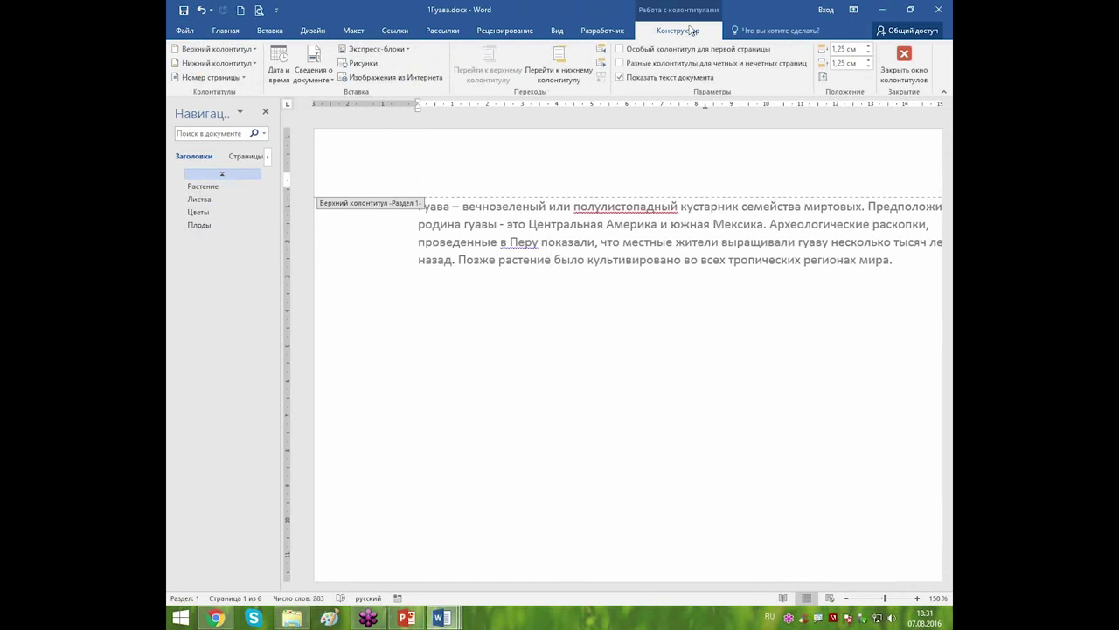
pyautogui.click(379, 51)
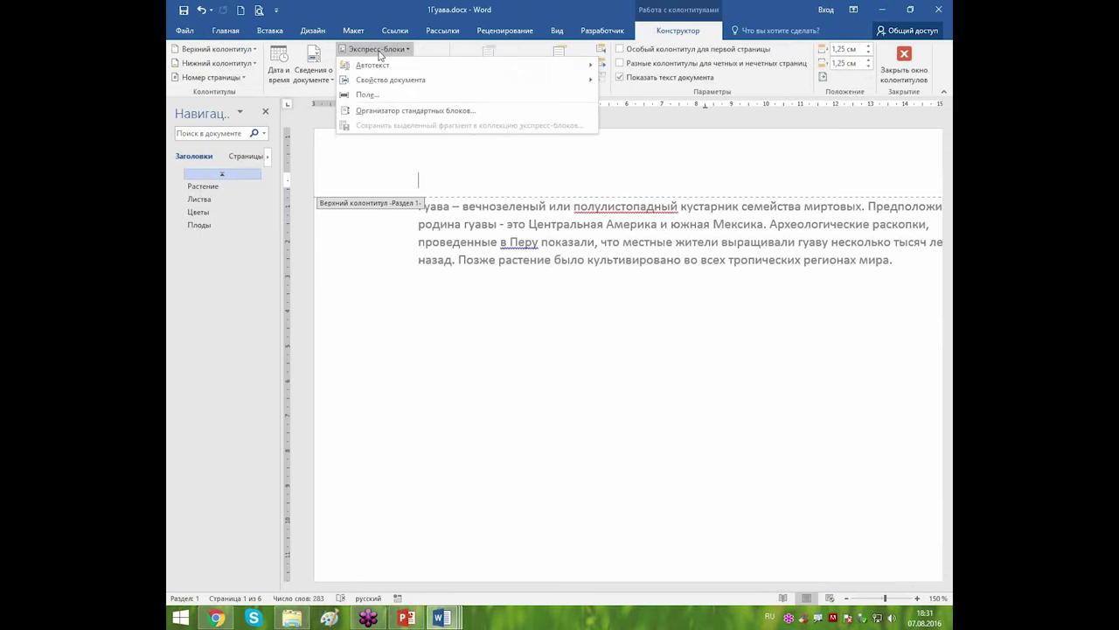
pyautogui.click(365, 96)
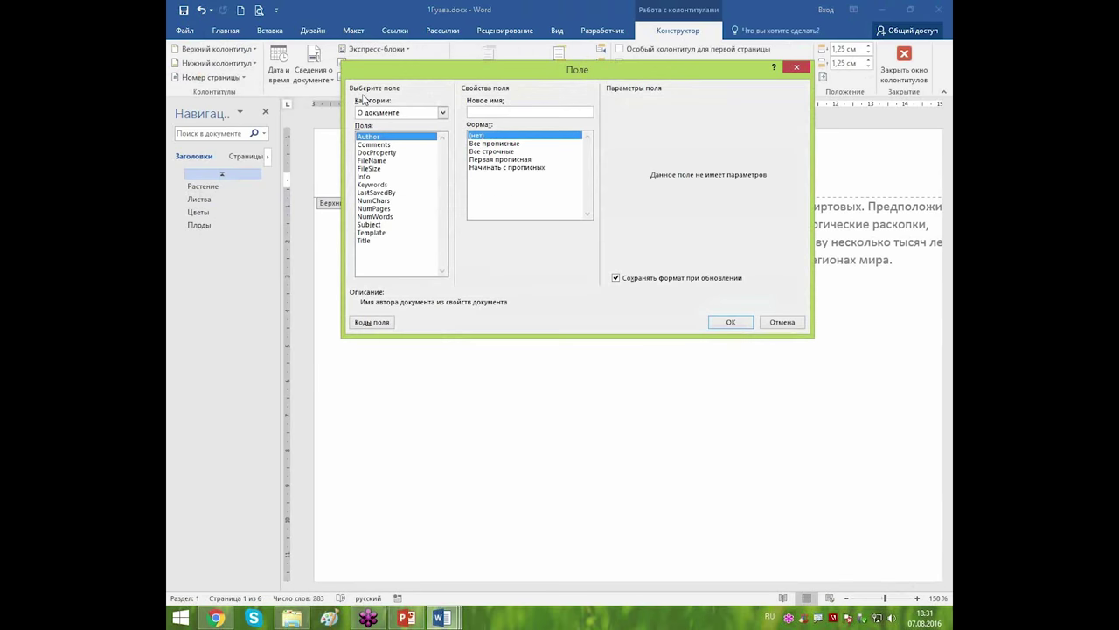
pyautogui.click(442, 112)
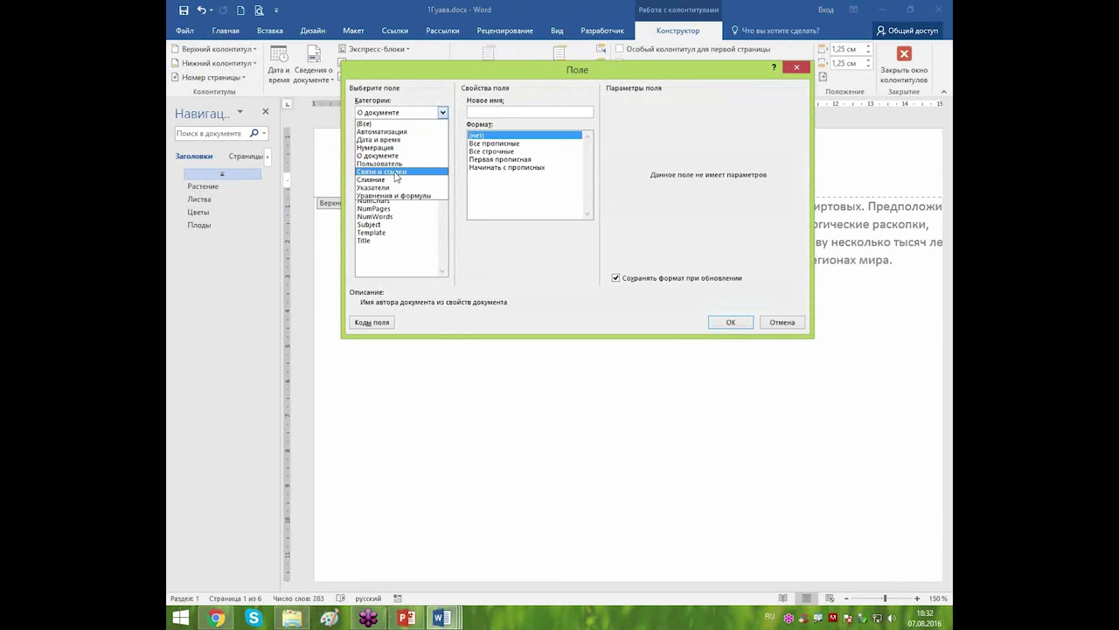
pyautogui.click(394, 174)
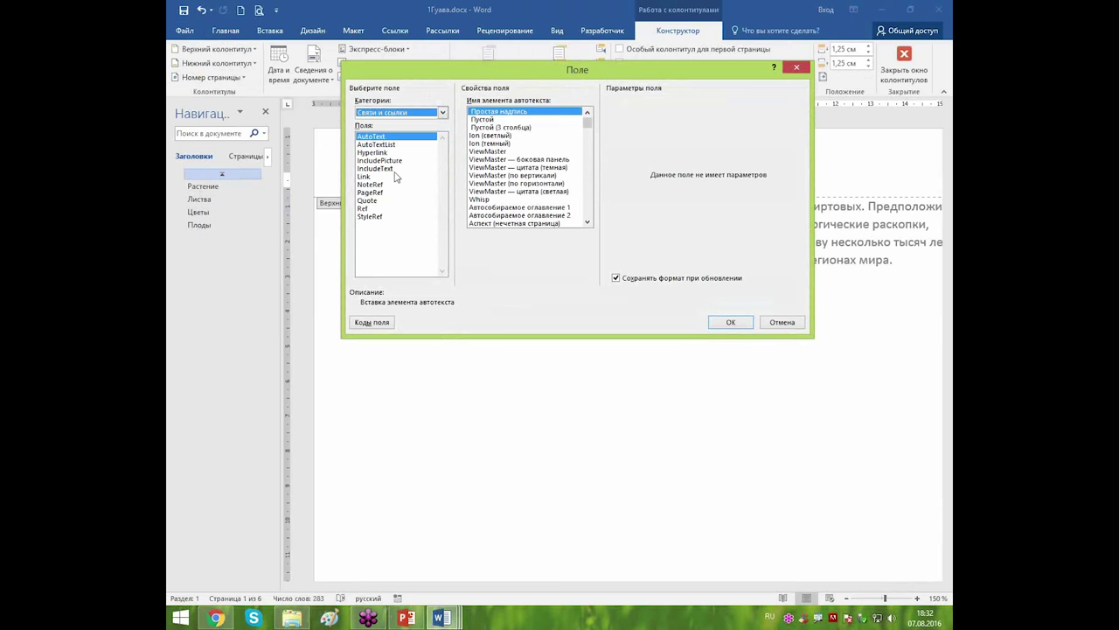
pyautogui.click(373, 216)
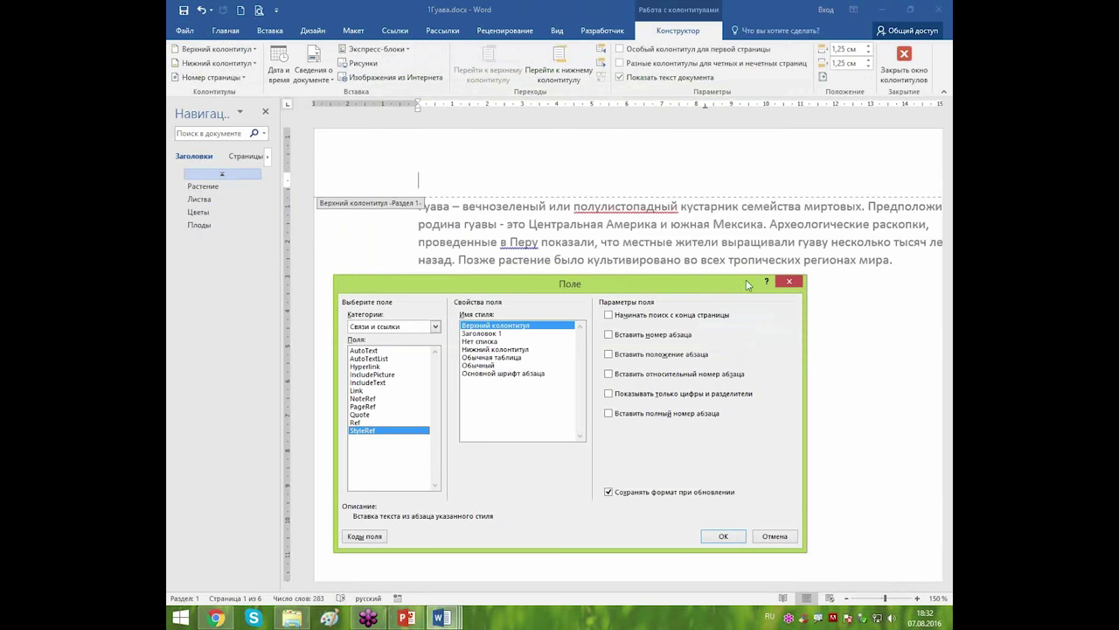
pyautogui.click(793, 282)
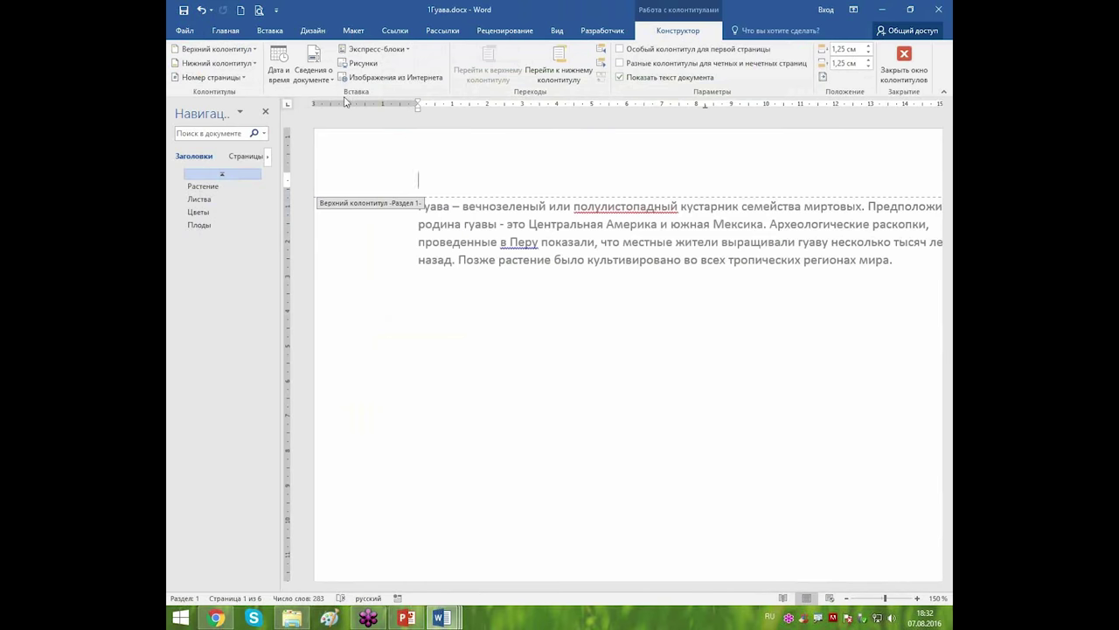
# Insert a StyleRef field based on the Заголовок 1 style into the page header and close header editing.
pyautogui.click(378, 49)
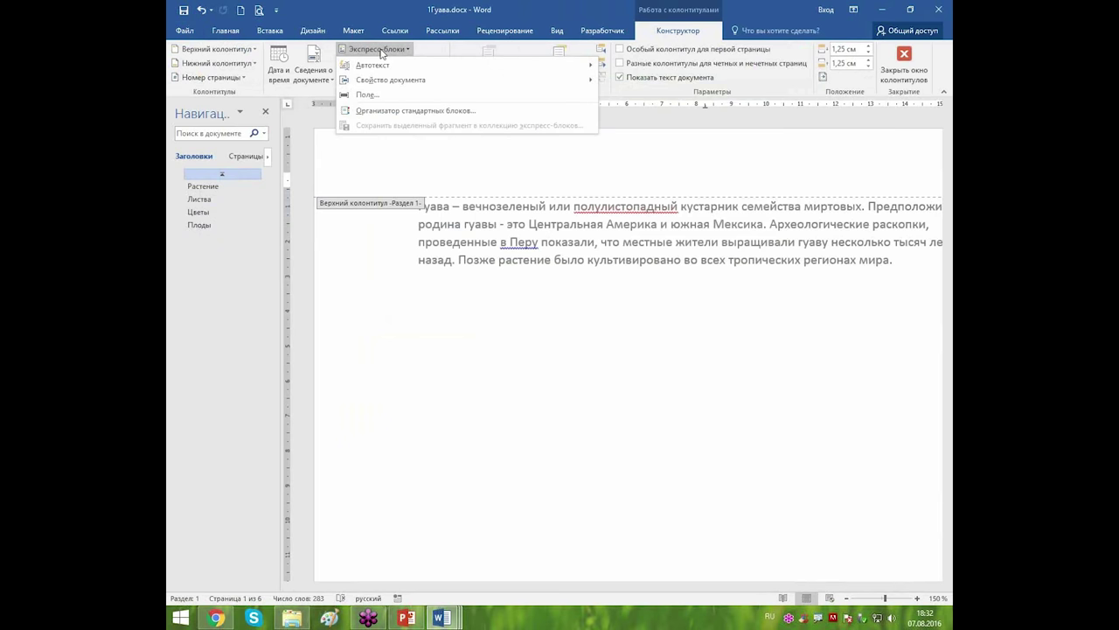
pyautogui.click(361, 99)
pyautogui.moveTo(464, 295); pyautogui.dragTo(553, 131)
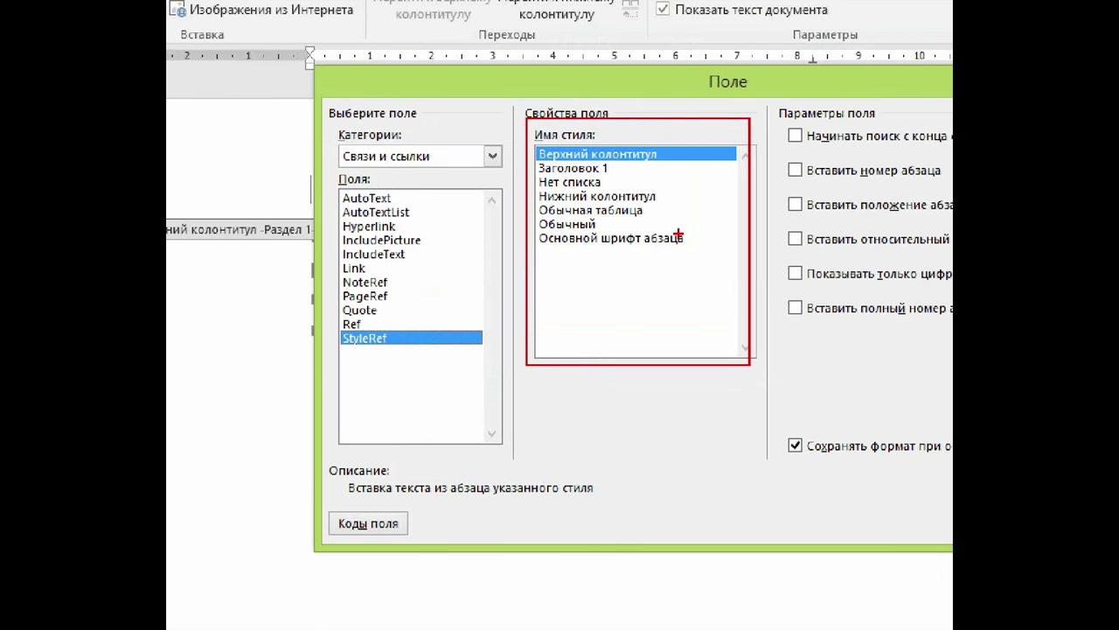
pyautogui.moveTo(614, 172); pyautogui.dragTo(621, 162)
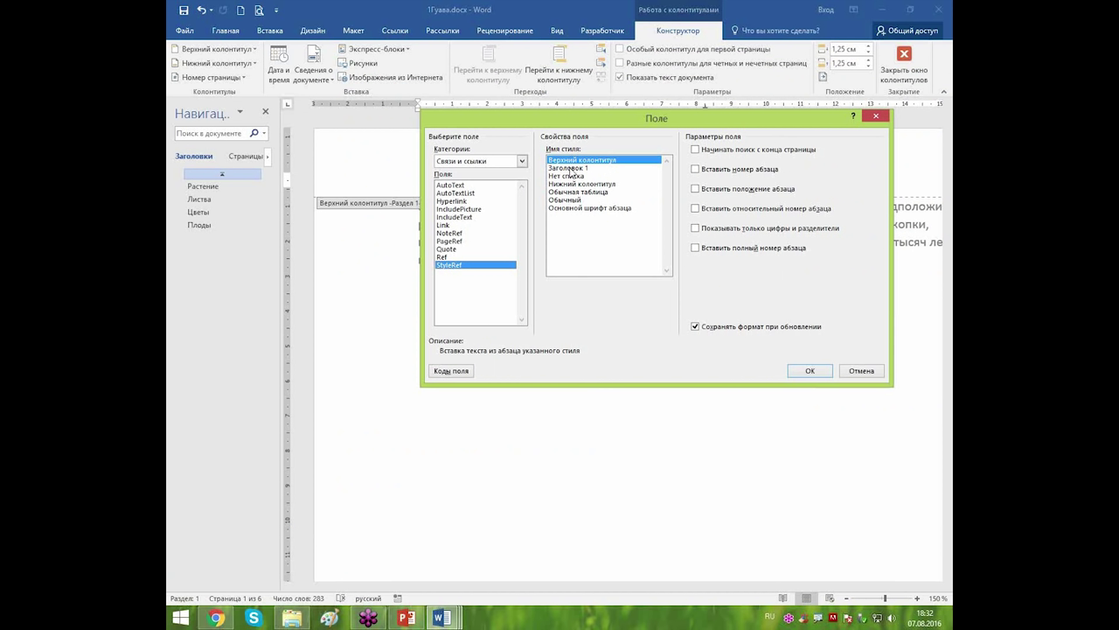
pyautogui.click(575, 168)
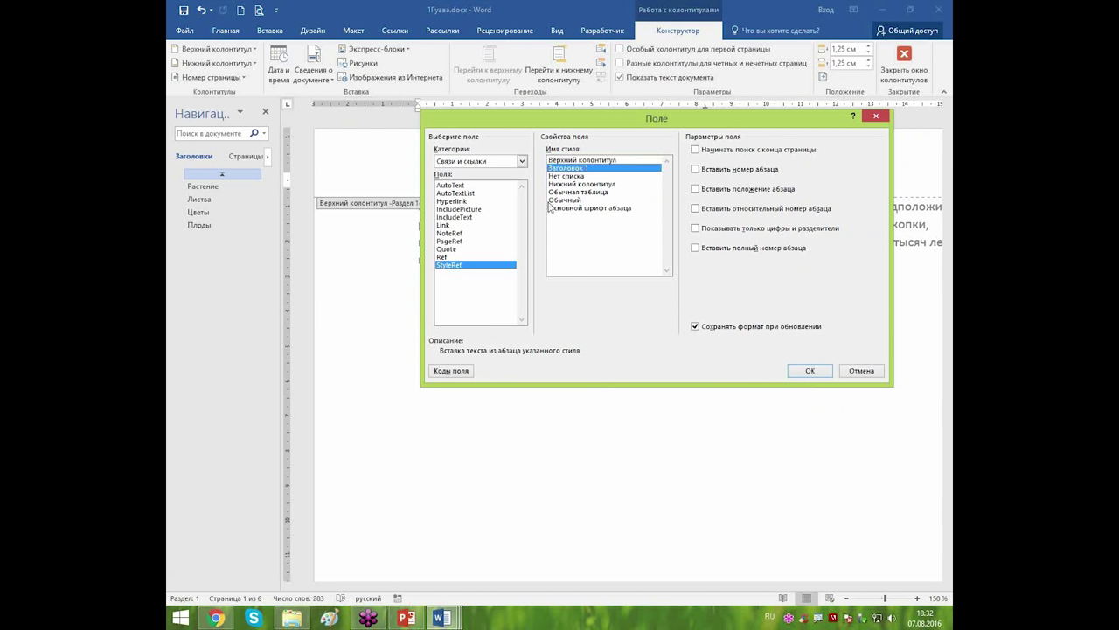
pyautogui.click(812, 372)
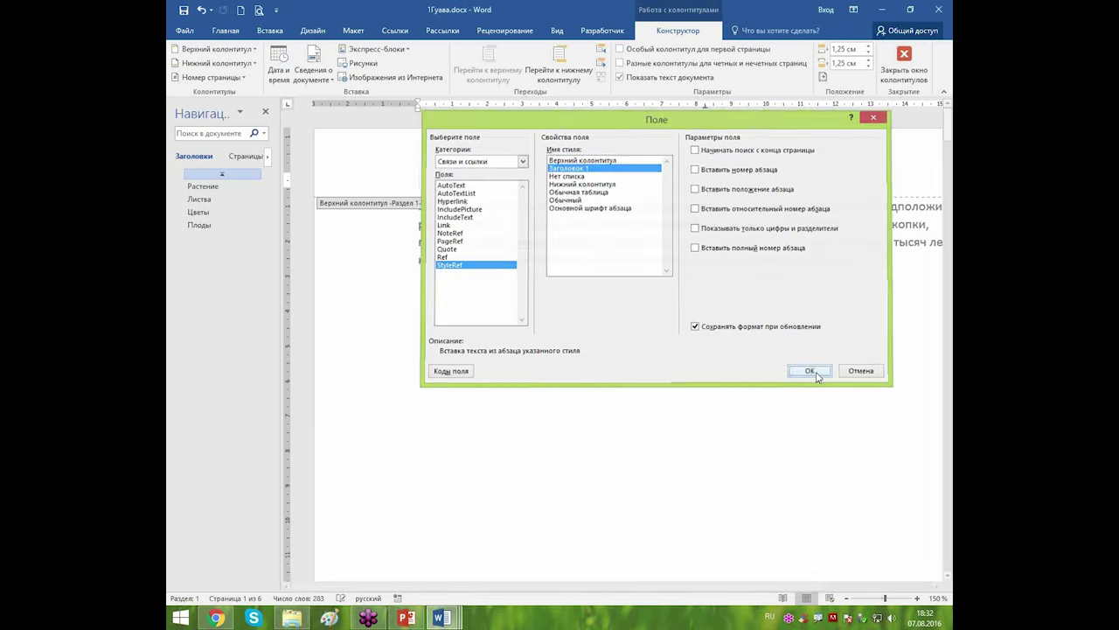
pyautogui.click(903, 58)
# Examine the page headers throughout the document and compare each one with the section title on its page.
pyautogui.scroll(-10, 545, 342)
pyautogui.scroll(3, 552, 335)
pyautogui.scroll(-6, 552, 335)
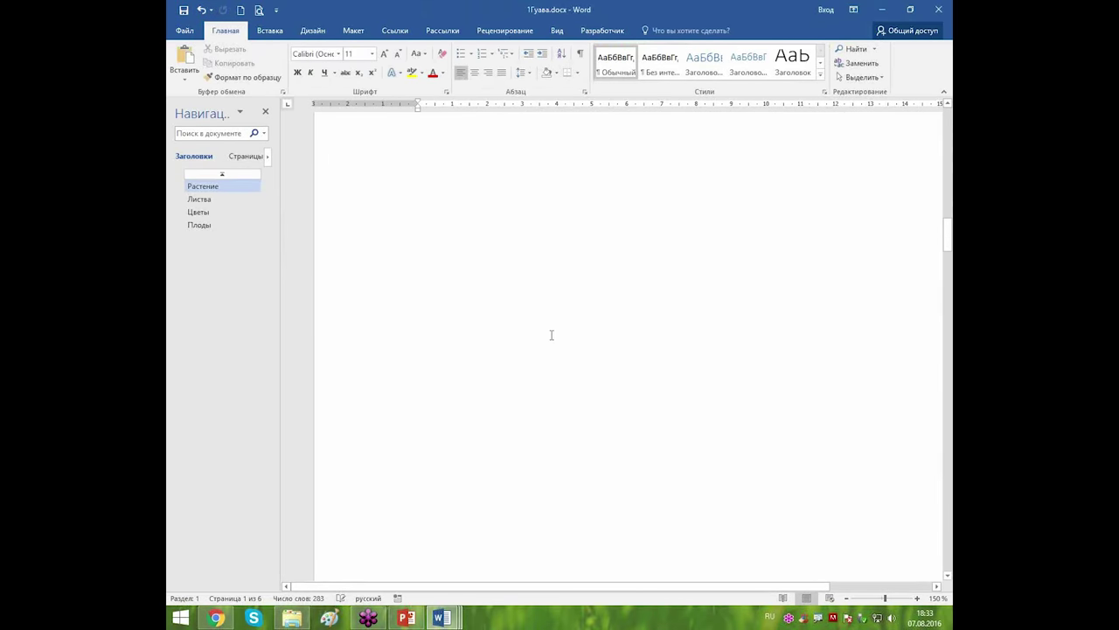
pyautogui.scroll(-3, 551, 336)
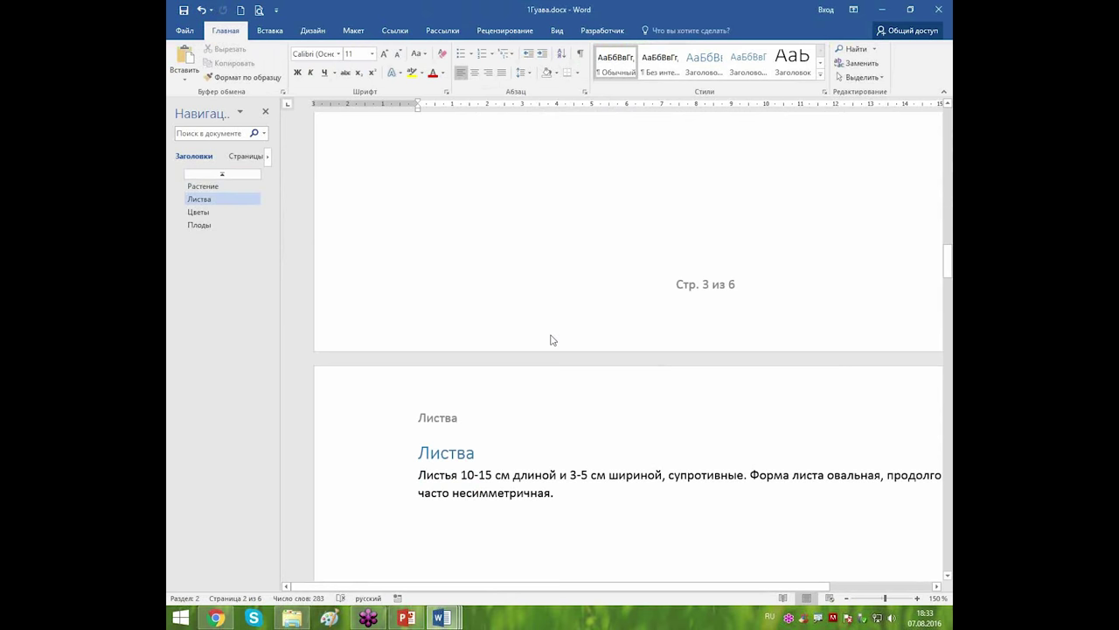
pyautogui.scroll(4, 598, 302)
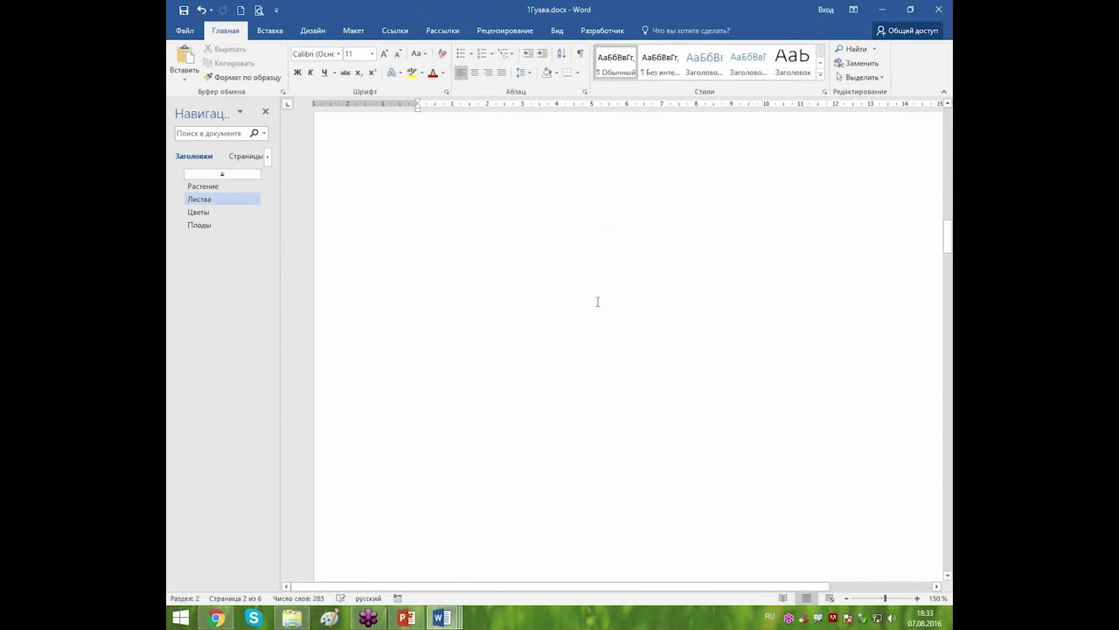
pyautogui.scroll(5, 597, 301)
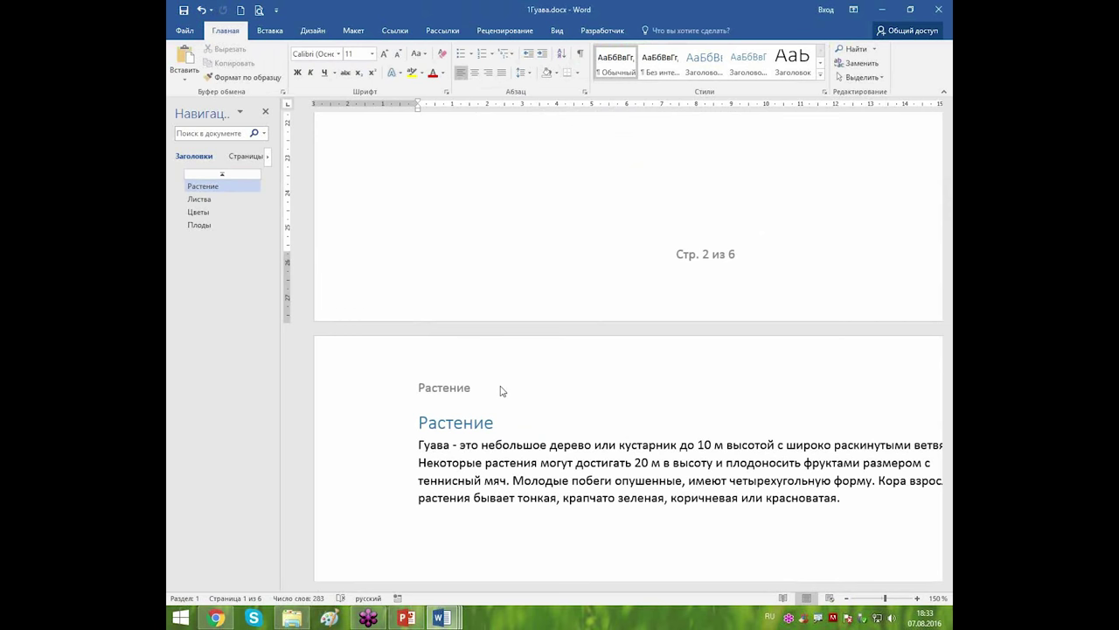
pyautogui.scroll(-1, 542, 385)
pyautogui.scroll(-15, 542, 385)
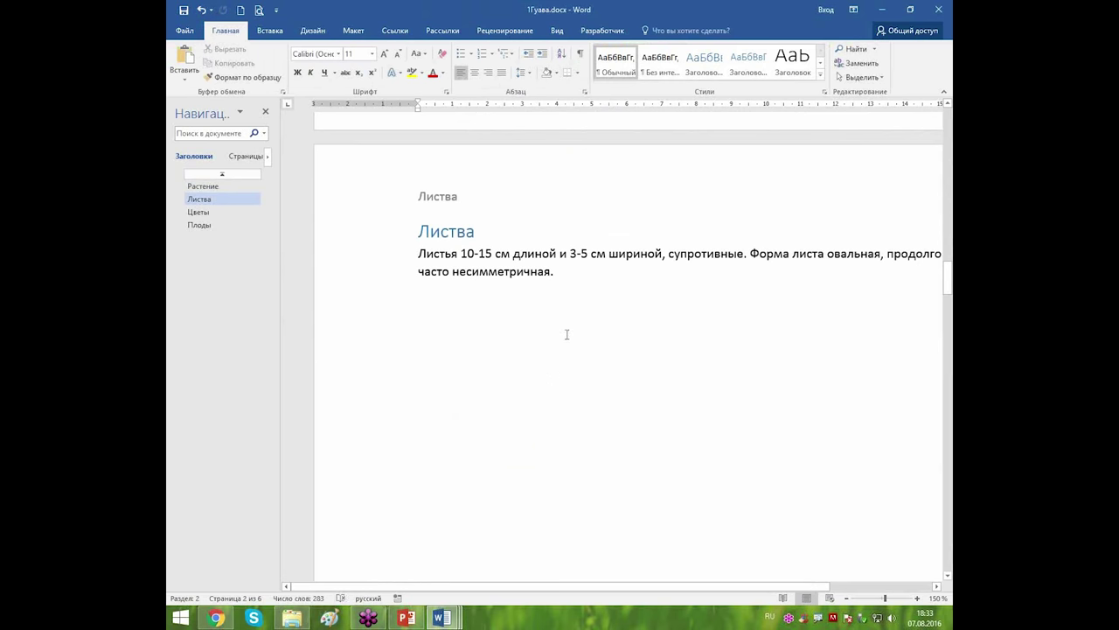
pyautogui.scroll(-10, 566, 334)
pyautogui.scroll(-10, 567, 332)
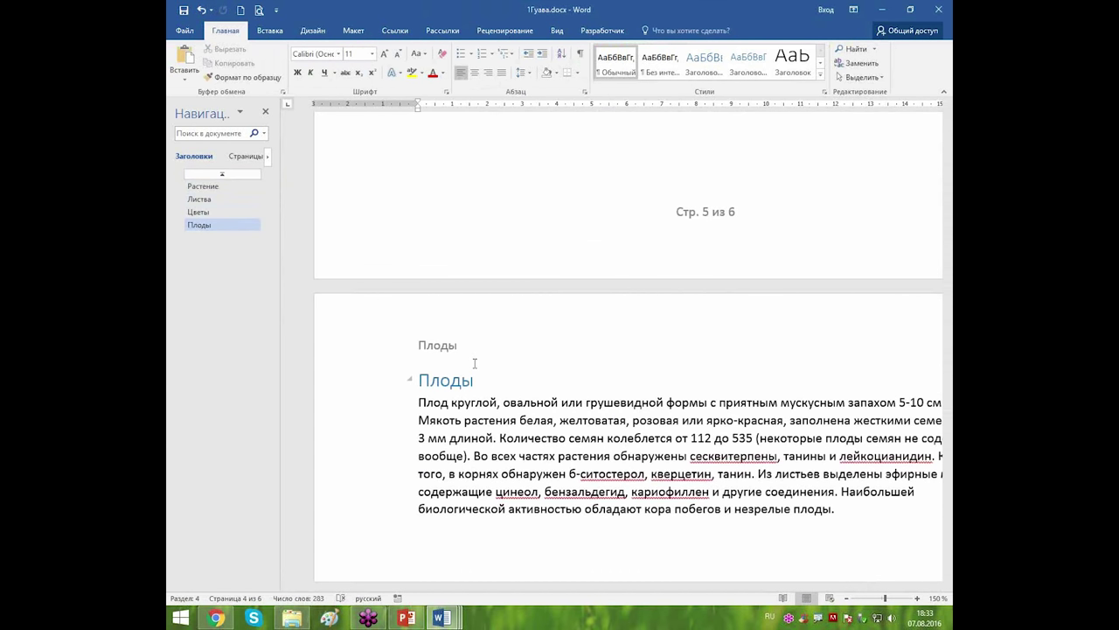
pyautogui.scroll(10, 630, 279)
pyautogui.scroll(15, 642, 288)
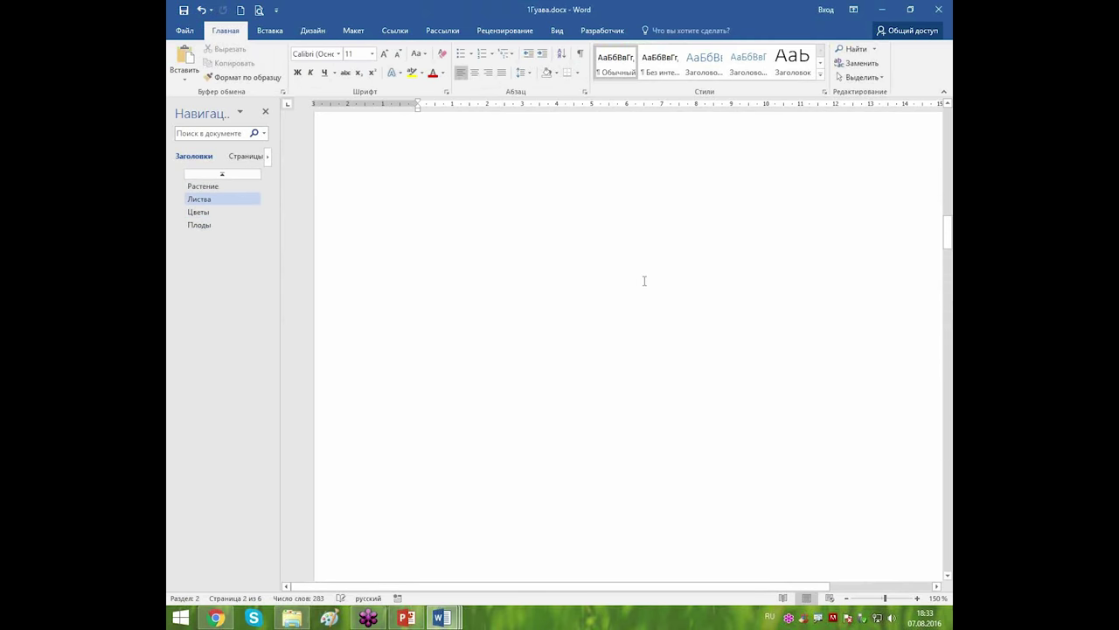
pyautogui.scroll(10, 644, 280)
pyautogui.scroll(5, 604, 287)
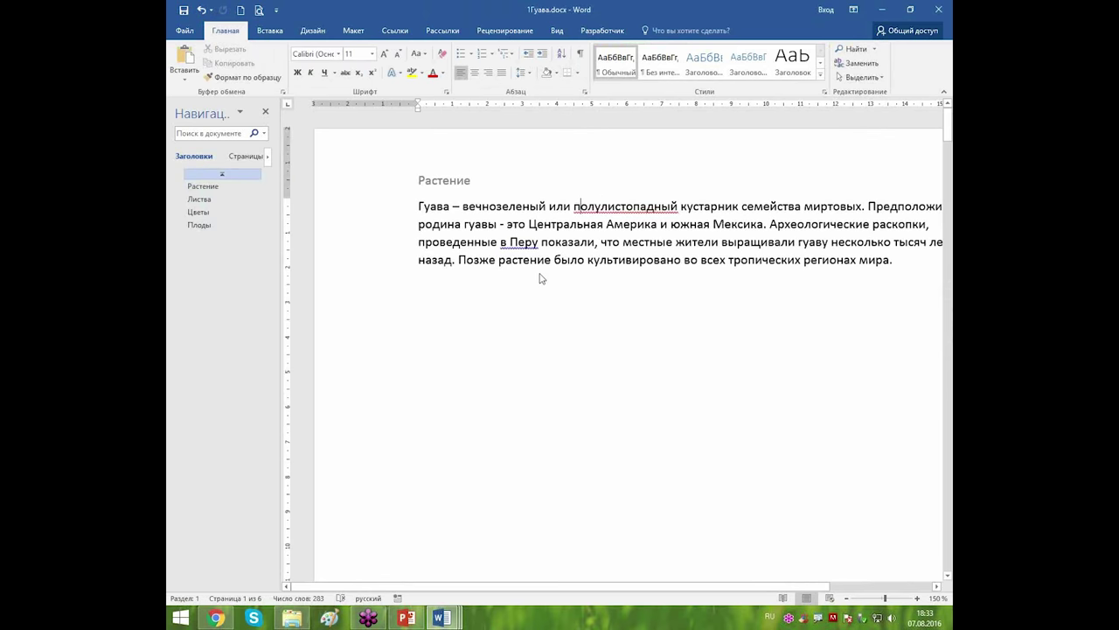
# Open the headers of sections 1 and 2, check whether section 2 is linked to the previous header, and leave header editing.
pyautogui.doubleClick(482, 178)
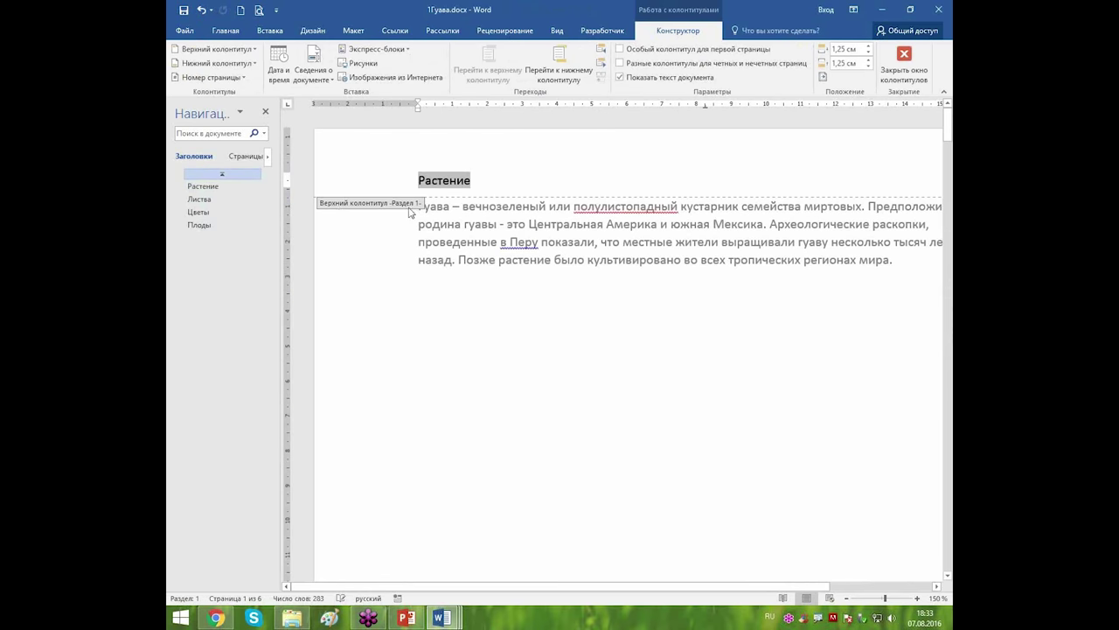
pyautogui.scroll(-10, 482, 312)
pyautogui.scroll(-6, 482, 309)
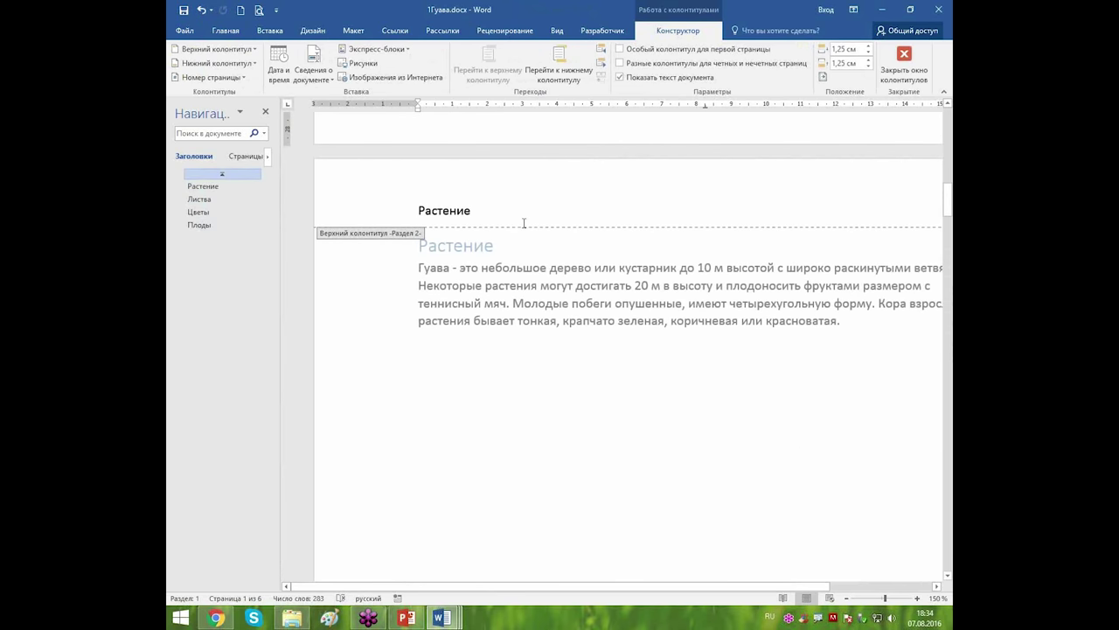
pyautogui.scroll(6, 480, 252)
pyautogui.scroll(-5, 469, 265)
pyautogui.click(494, 301)
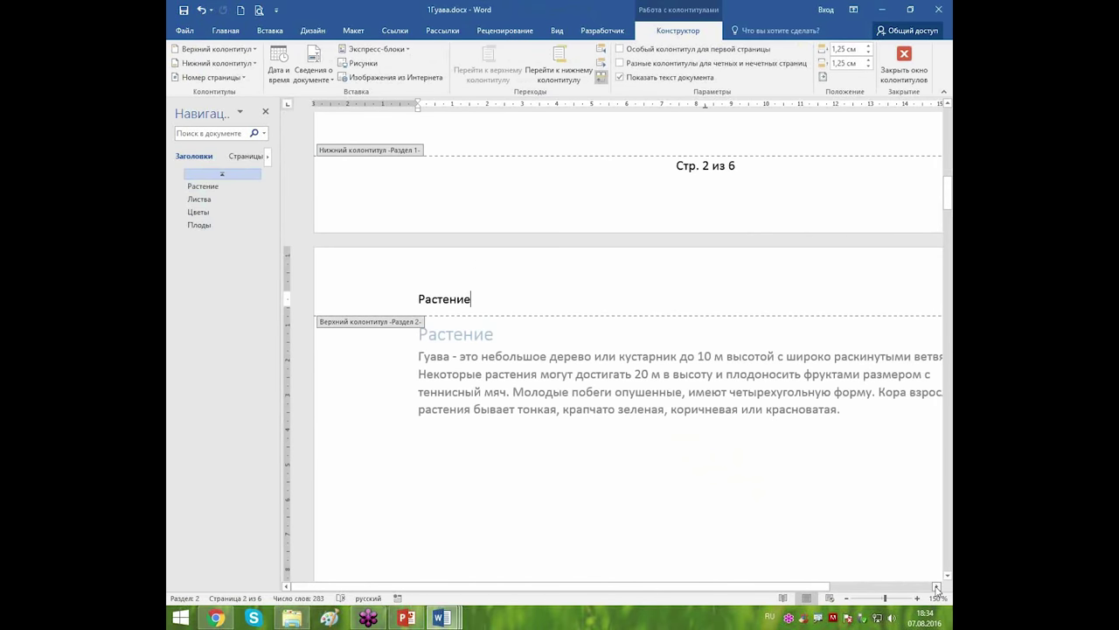
pyautogui.click(935, 587)
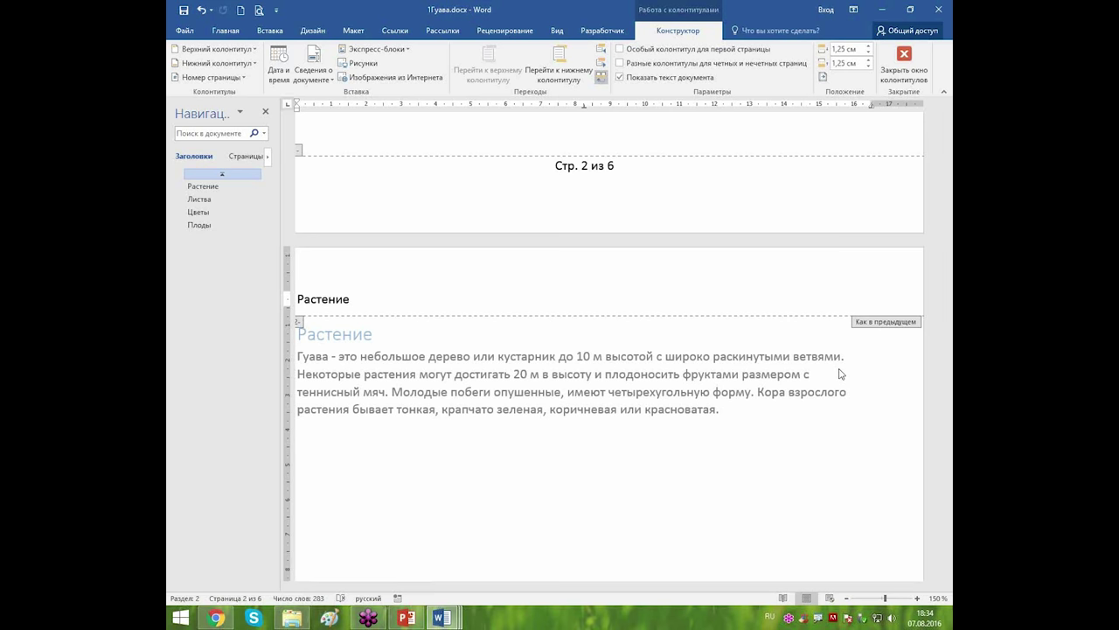
pyautogui.press('Escape')
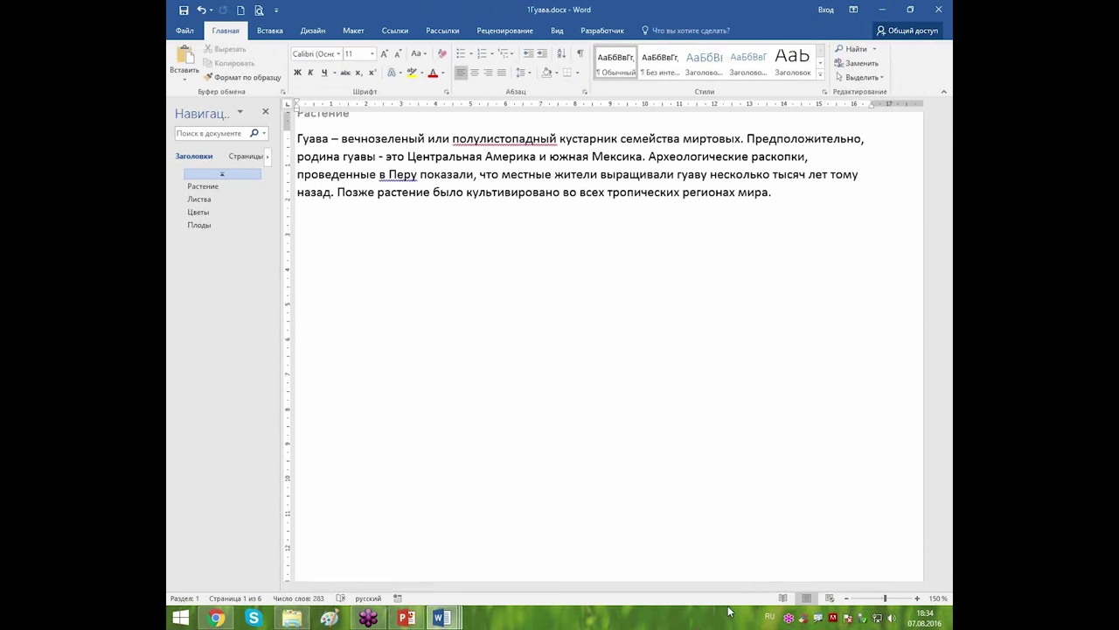
# Insert a next-page section break in front of the document's first paragraph, which starts with "Гуава".
pyautogui.moveTo(739, 586); pyautogui.dragTo(430, 556)
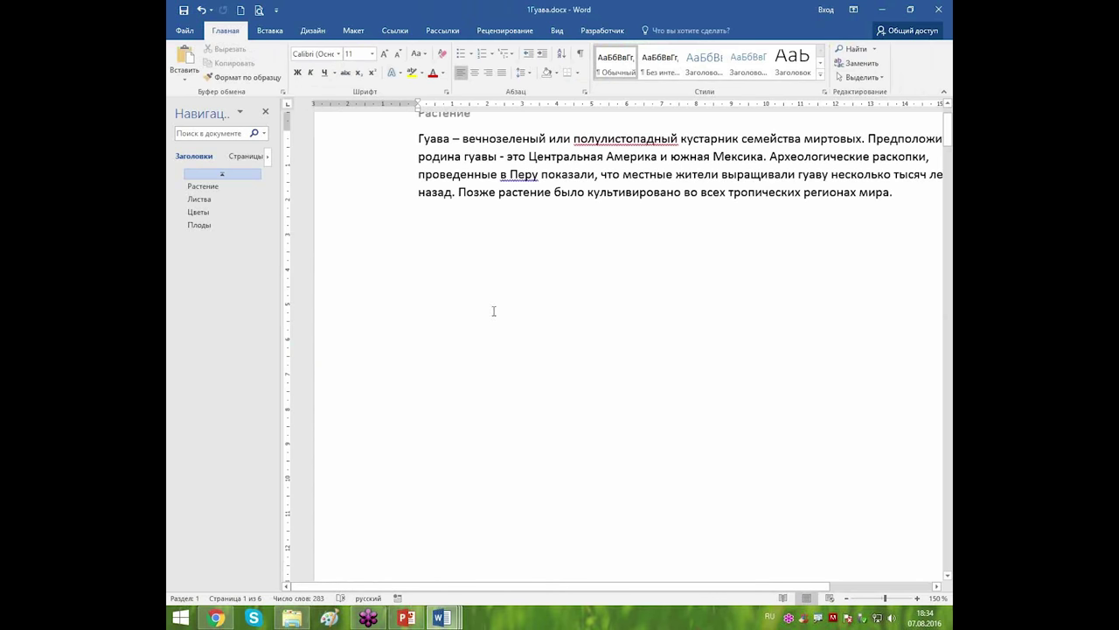
pyautogui.keyDown('ctrl'); pyautogui.scroll(-3, 492, 306); pyautogui.keyUp('ctrl')
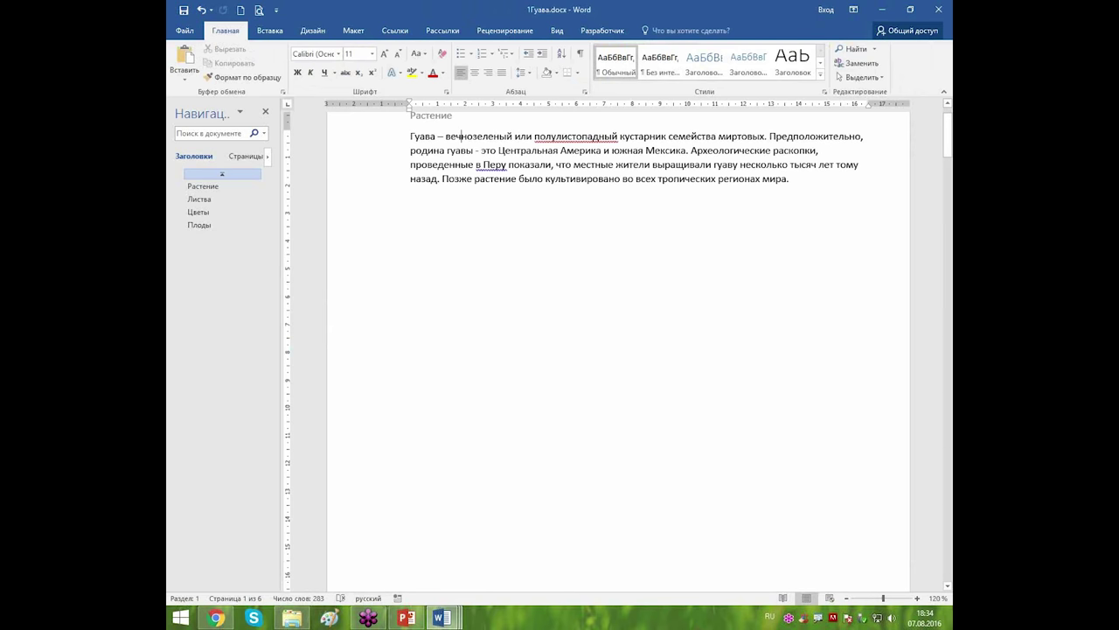
pyautogui.moveTo(949, 131); pyautogui.dragTo(950, 112)
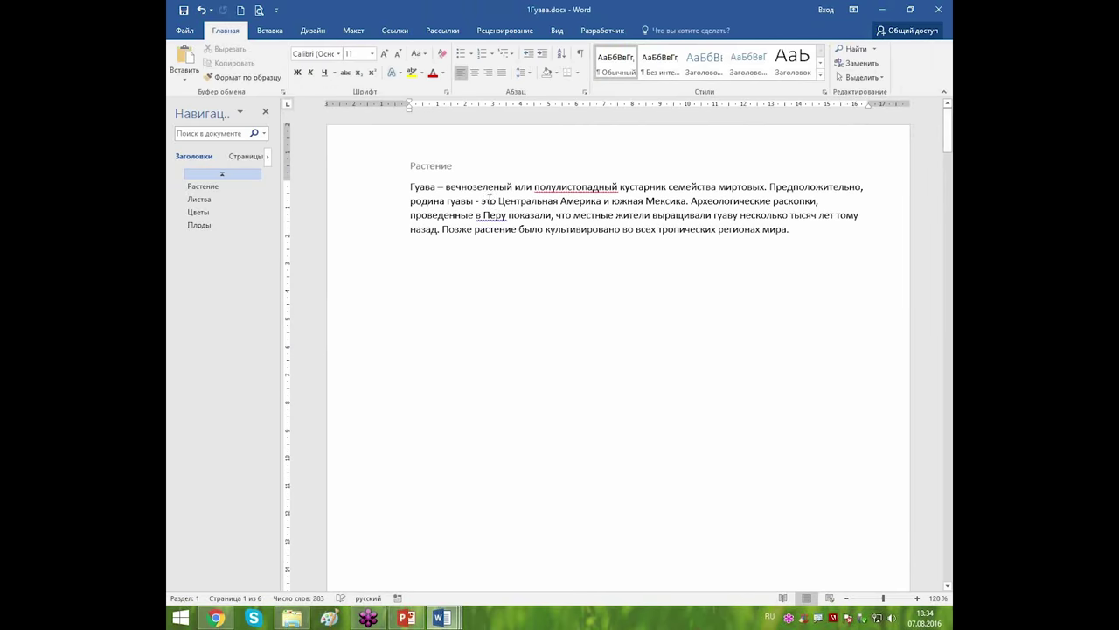
pyautogui.click(408, 186)
pyautogui.click(353, 30)
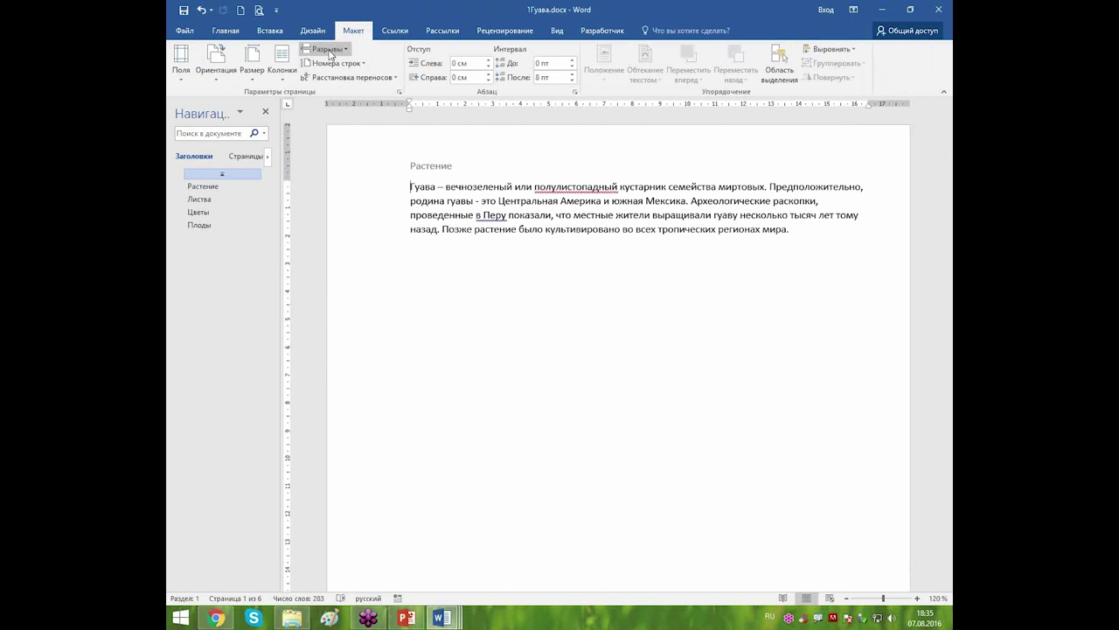
pyautogui.click(330, 52)
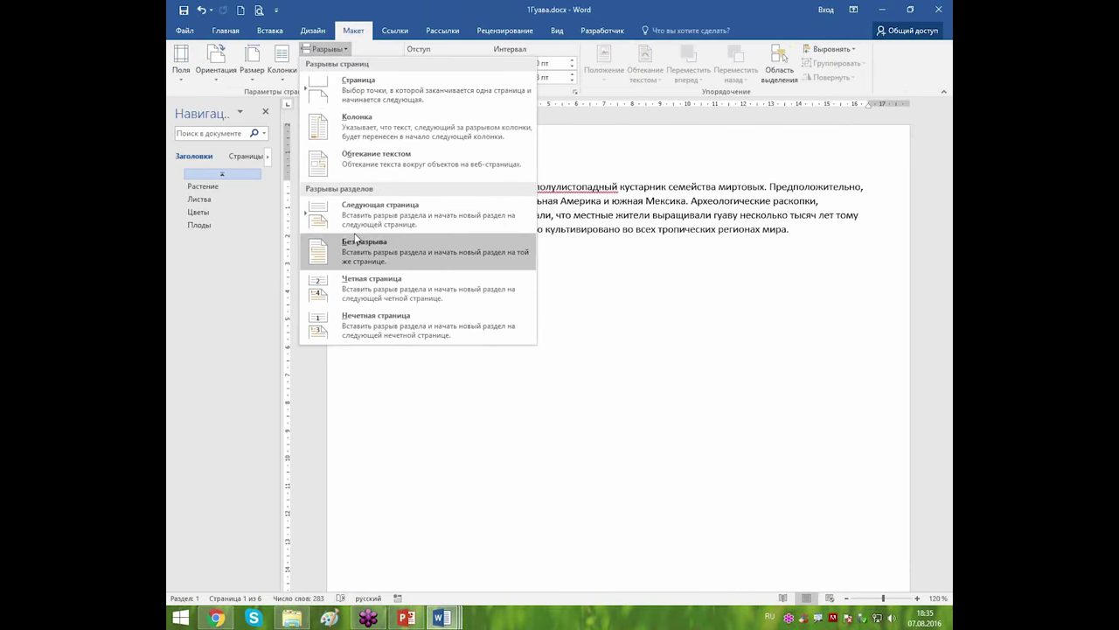
pyautogui.click(380, 211)
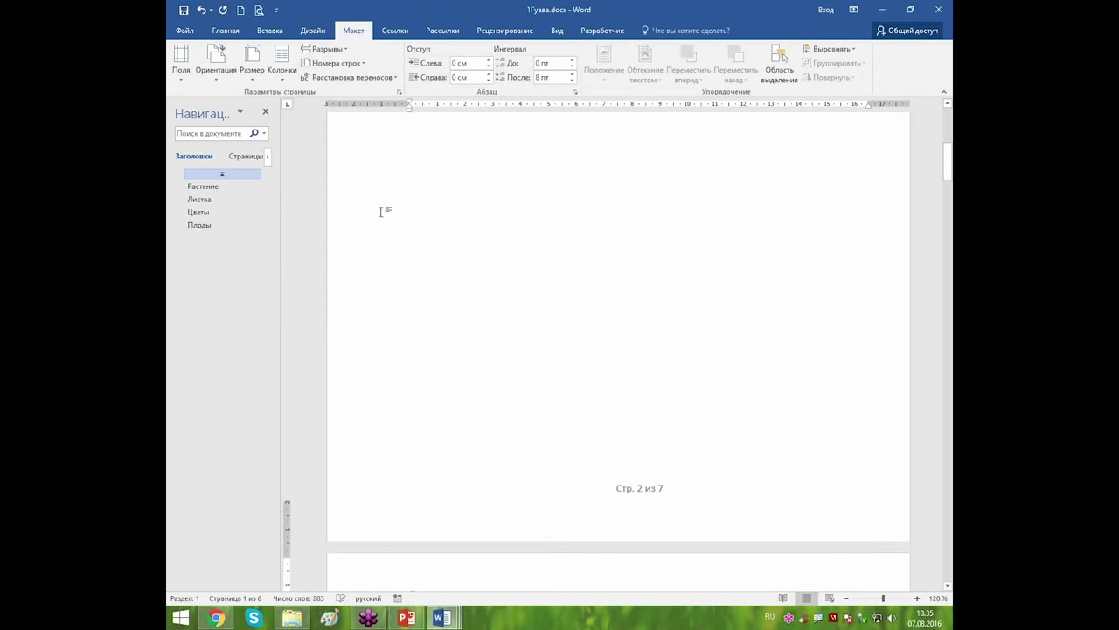
pyautogui.hotkey('ctrl', 'z')
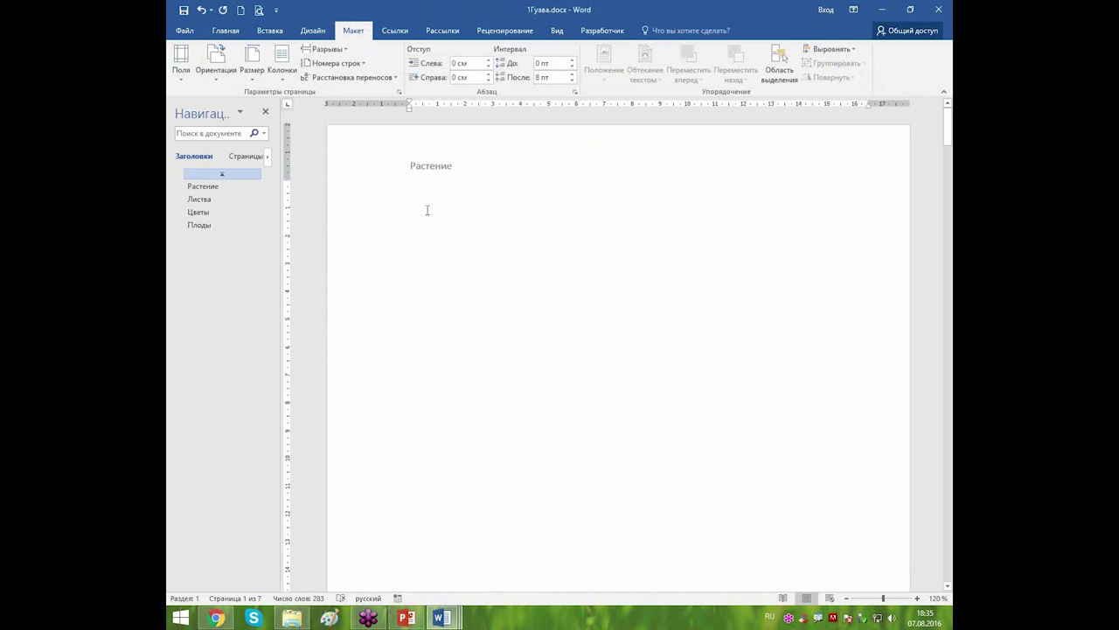
# Show the formatting marks and enter the filler lines "Щшаг ушгащш а", "кщкпк" and "пкупокуп" before the section break on the first page.
pyautogui.click(223, 33)
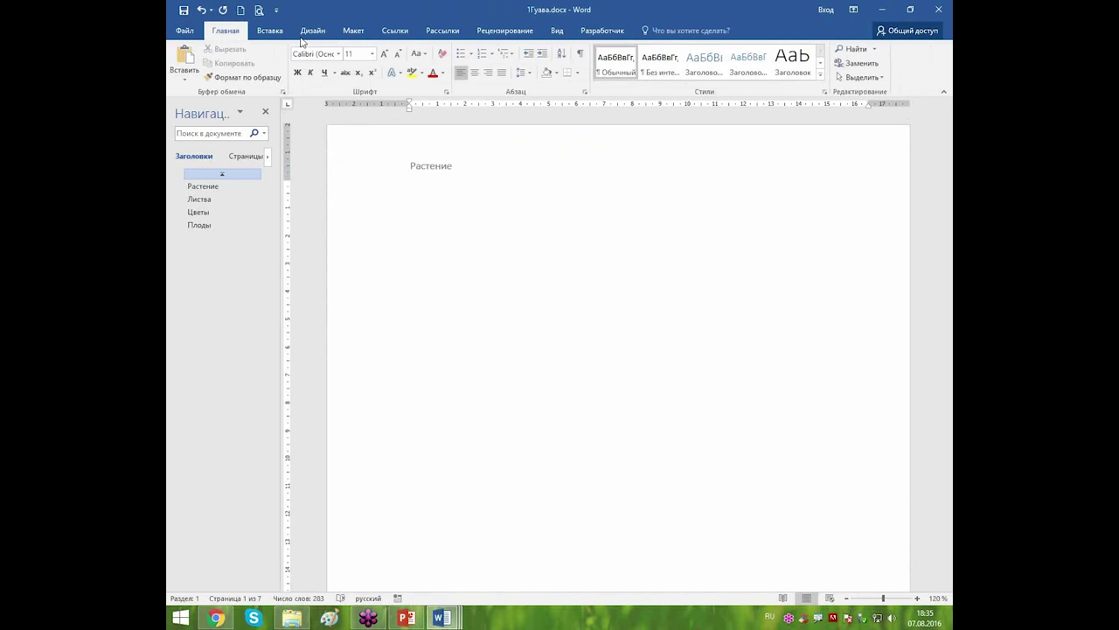
pyautogui.click(581, 55)
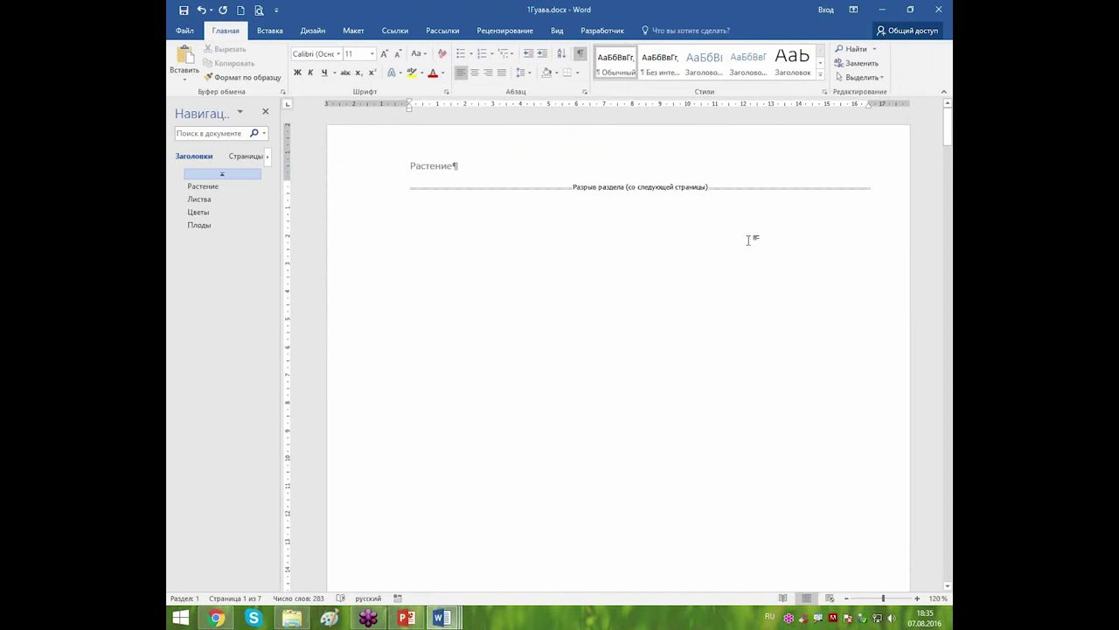
pyautogui.write('Цшаг ушгащш а')
pyautogui.press('Return')
pyautogui.write('кщкпк')
pyautogui.press('Return')
pyautogui.write('пкупокуп')
pyautogui.press('Return')
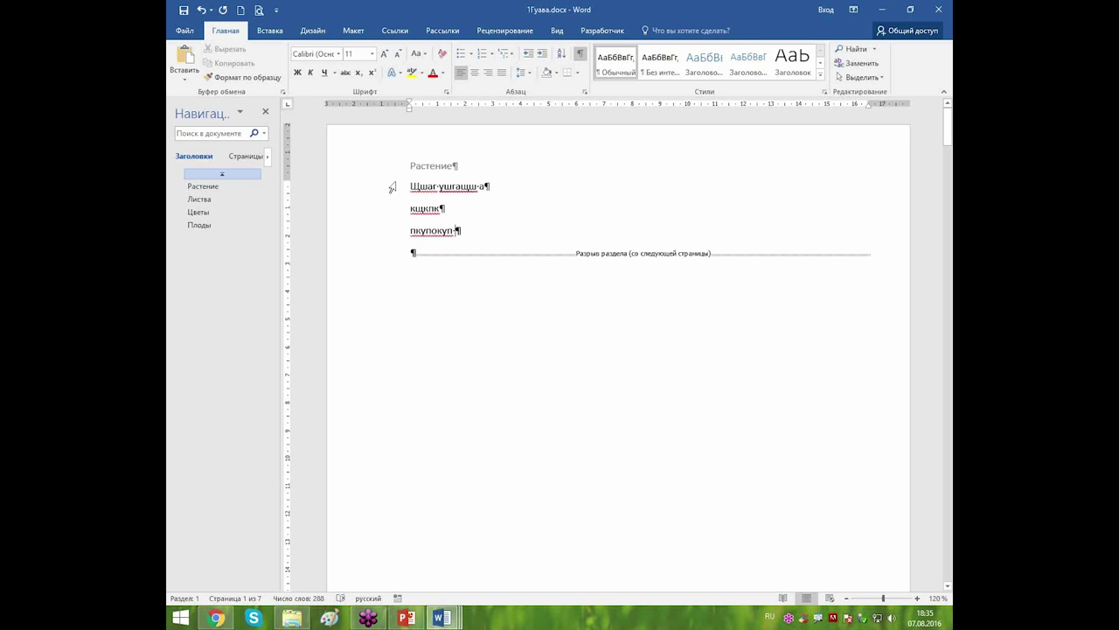
# Insert an Author field from the О документе category in the Все прописные format after the filler text "пкупокуп".
pyautogui.click(264, 33)
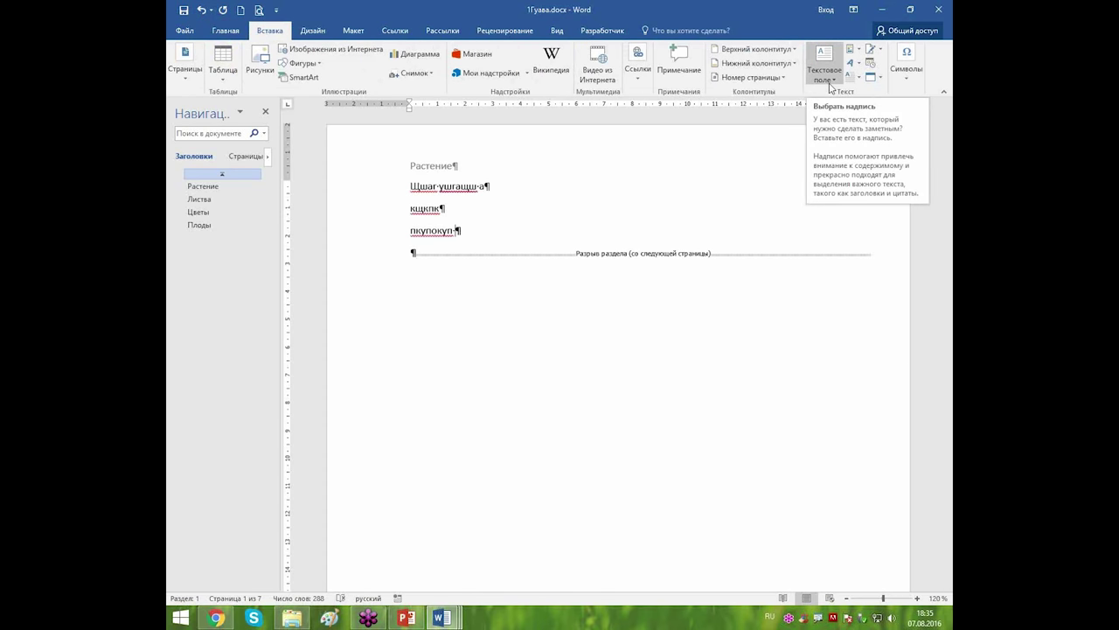
pyautogui.click(860, 51)
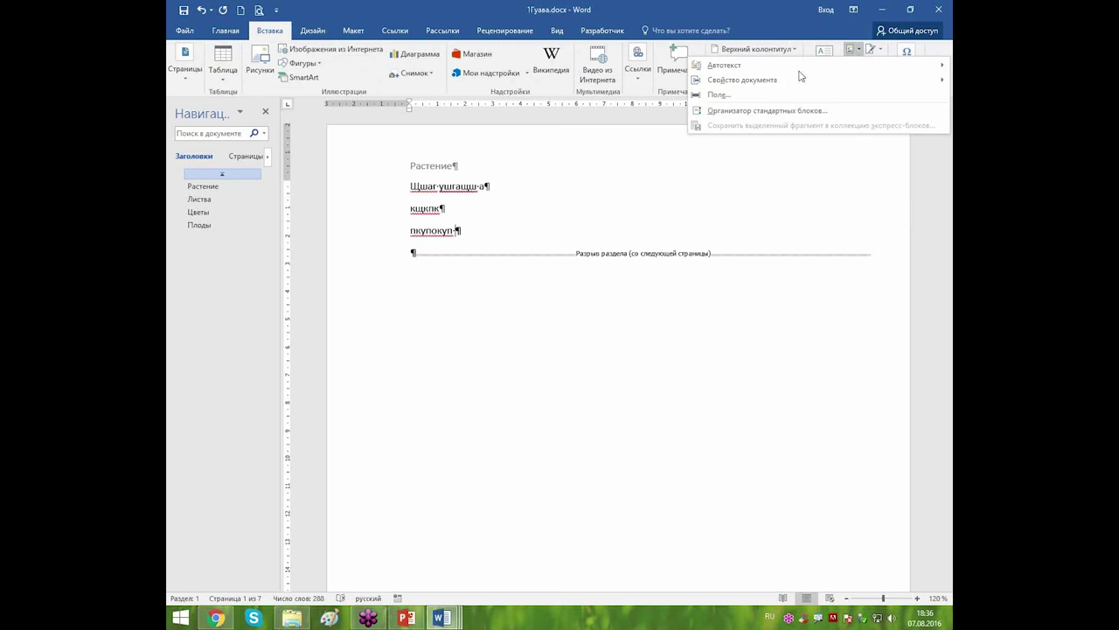
pyautogui.click(713, 94)
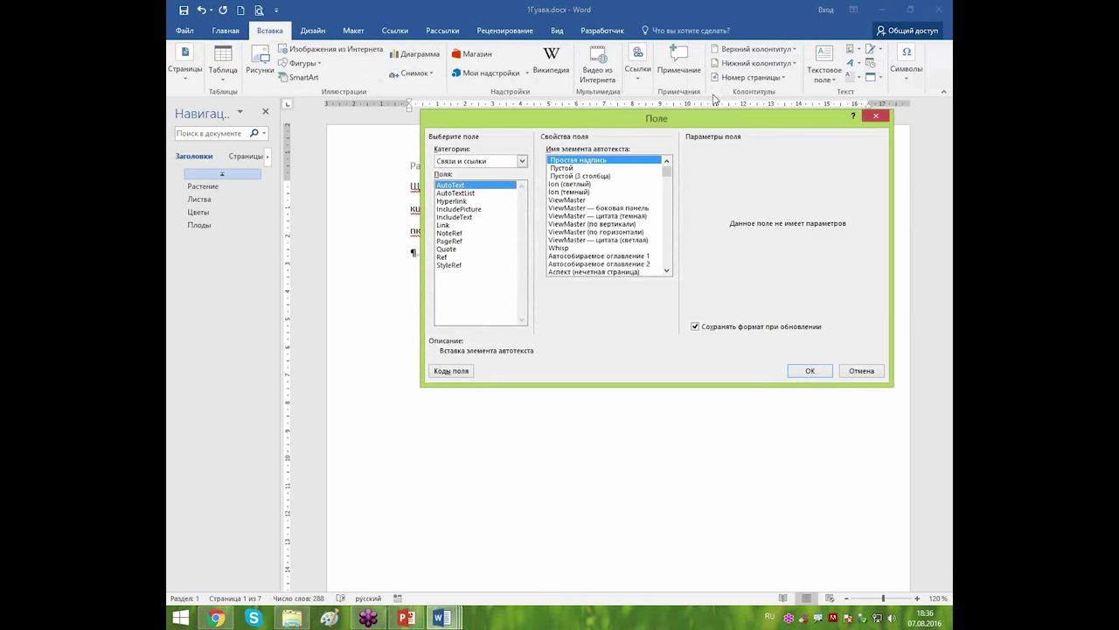
pyautogui.click(521, 161)
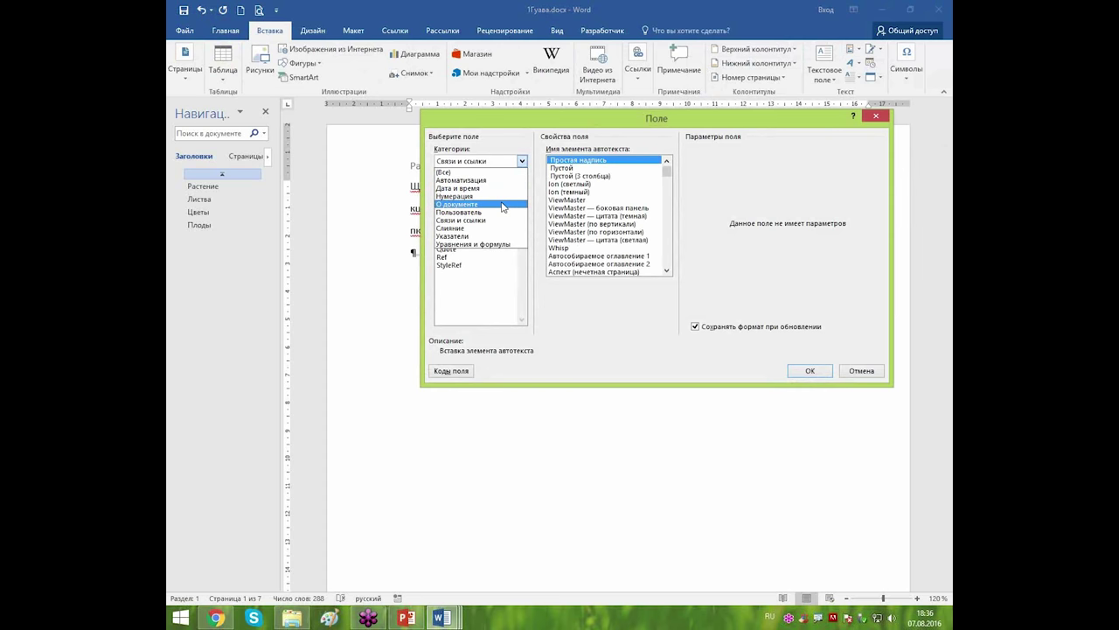
pyautogui.click(468, 205)
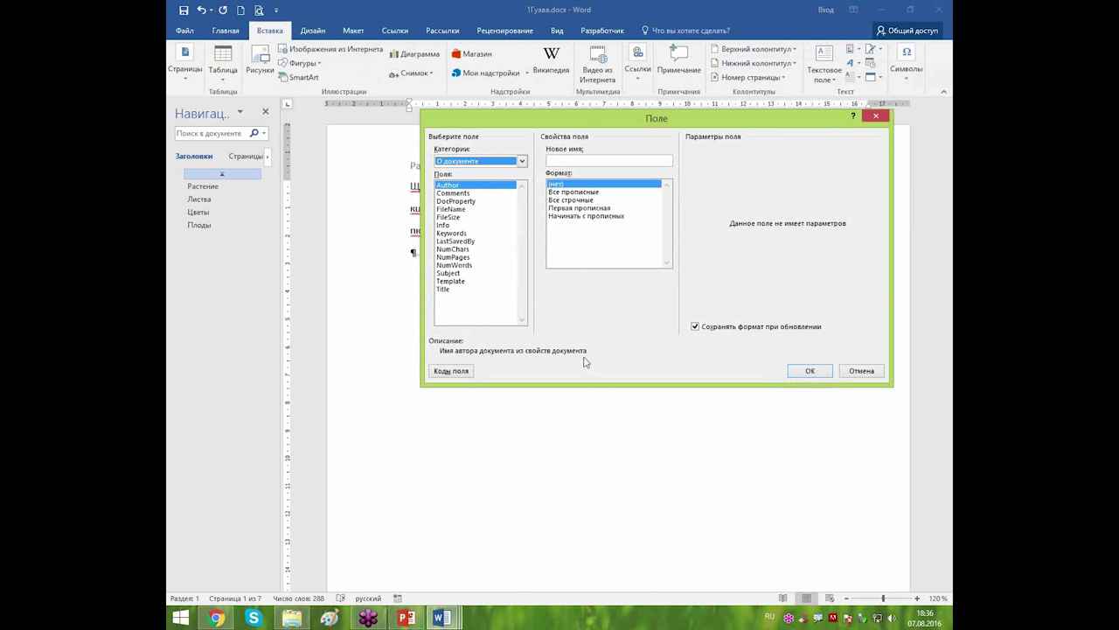
pyautogui.click(585, 193)
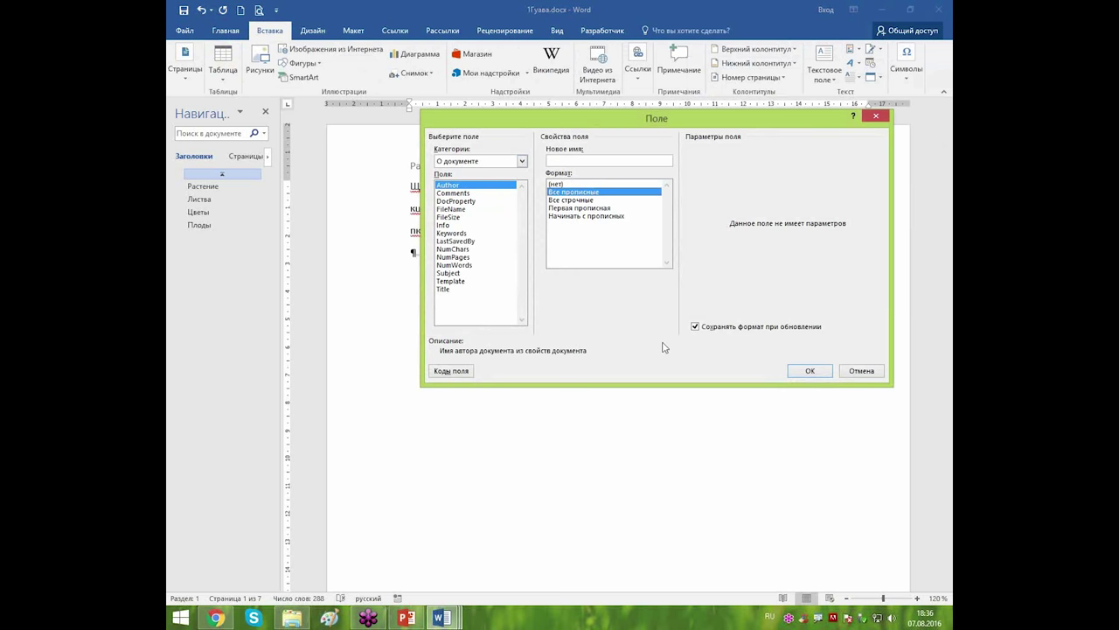
pyautogui.click(811, 371)
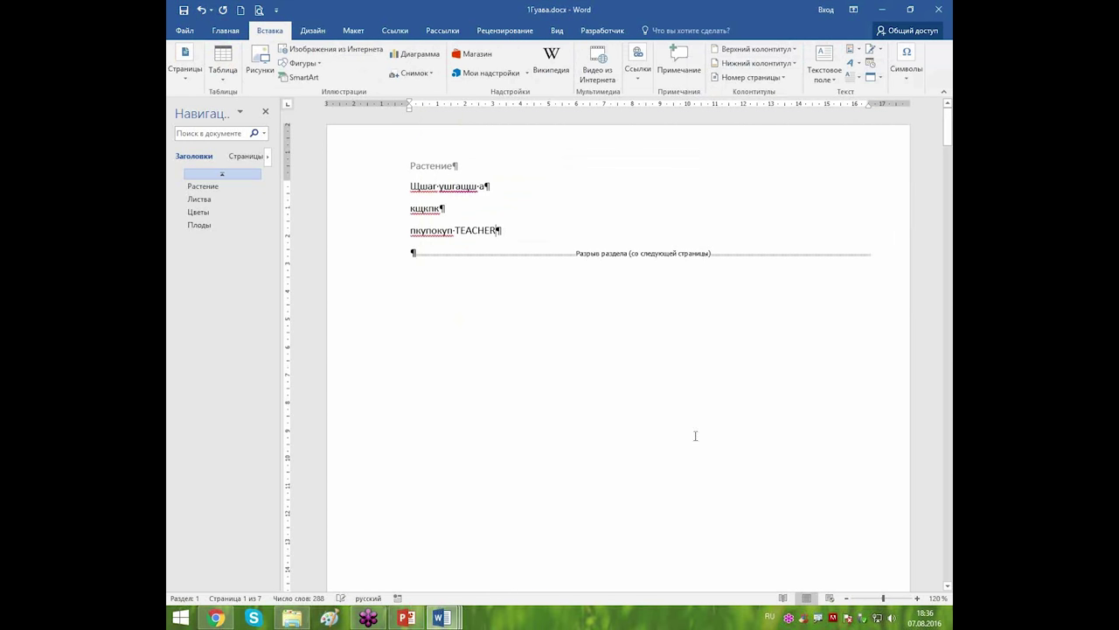
# Add an empty paragraph below the line with the author field and place the cursor in it.
pyautogui.click(476, 232)
pyautogui.click(505, 230)
pyautogui.press('Return')
pyautogui.click(472, 230)
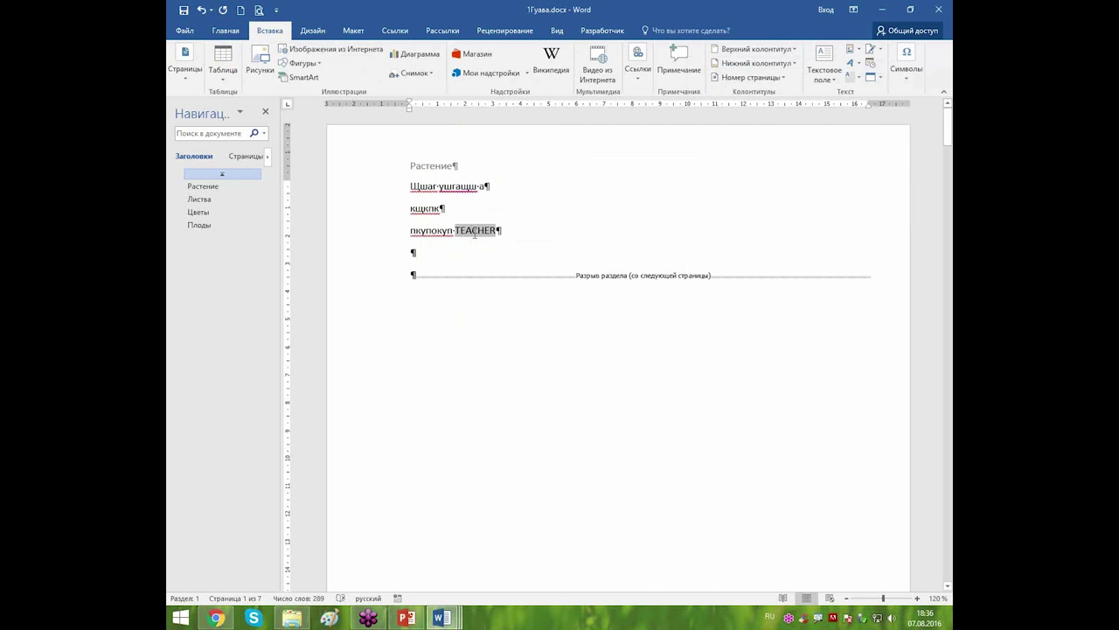
pyautogui.click(420, 253)
# Look up the user name and initials in the program's general options and close the options.
pyautogui.click(183, 31)
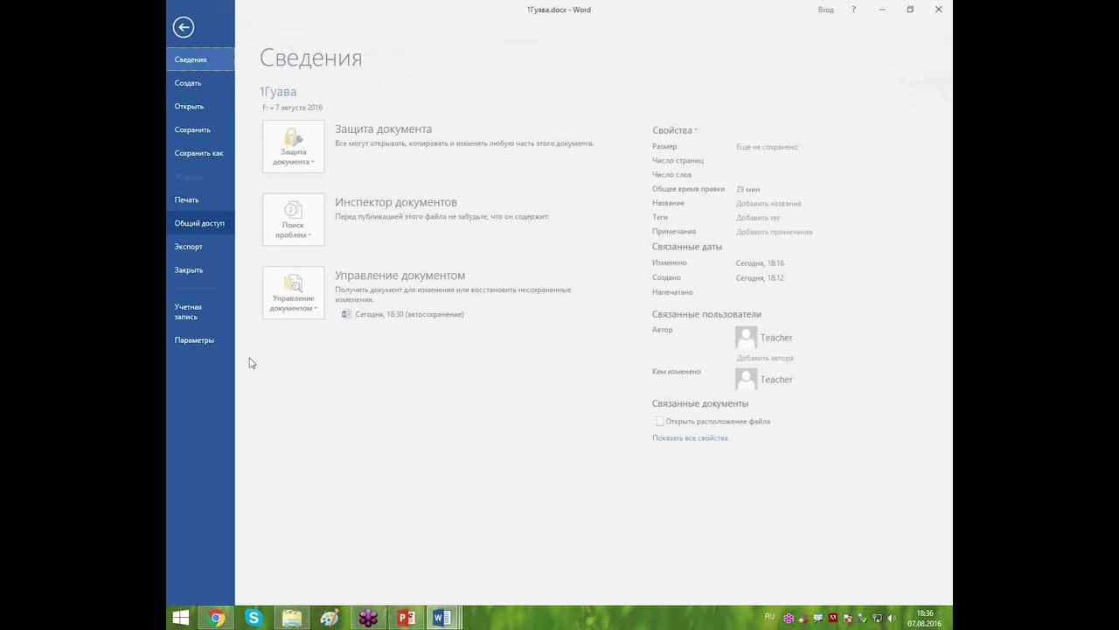
pyautogui.click(206, 344)
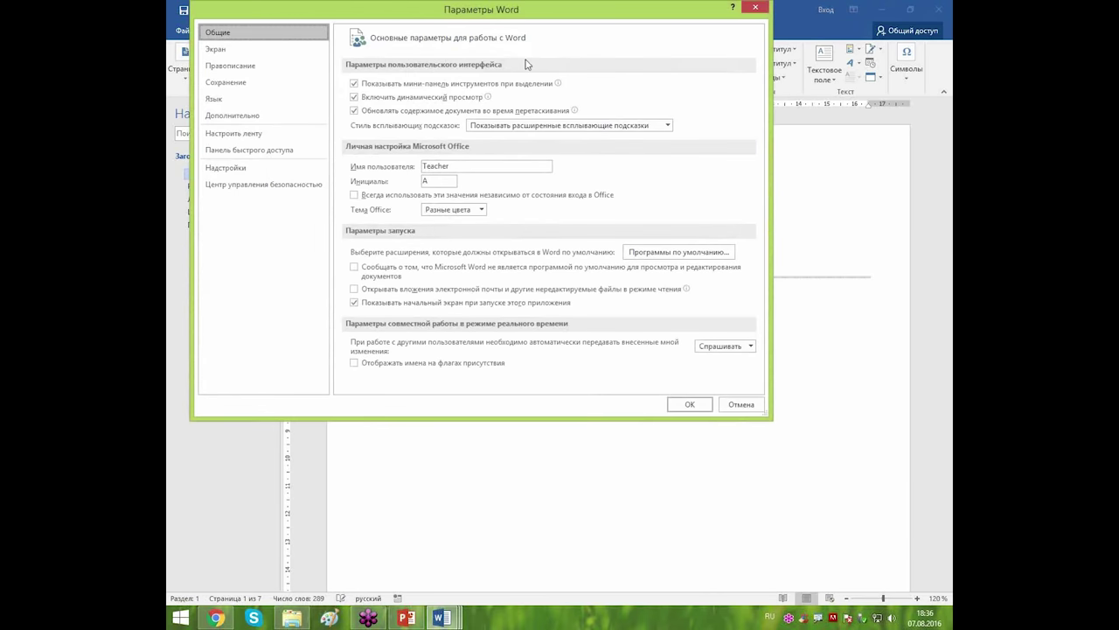
pyautogui.moveTo(607, 11); pyautogui.dragTo(710, 78)
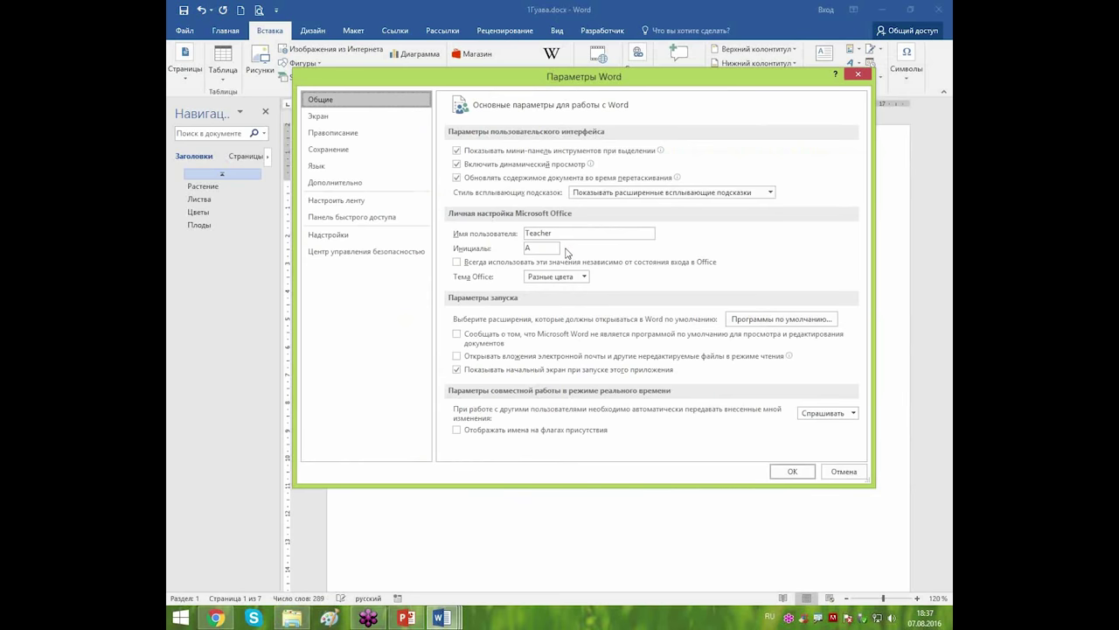
pyautogui.click(785, 469)
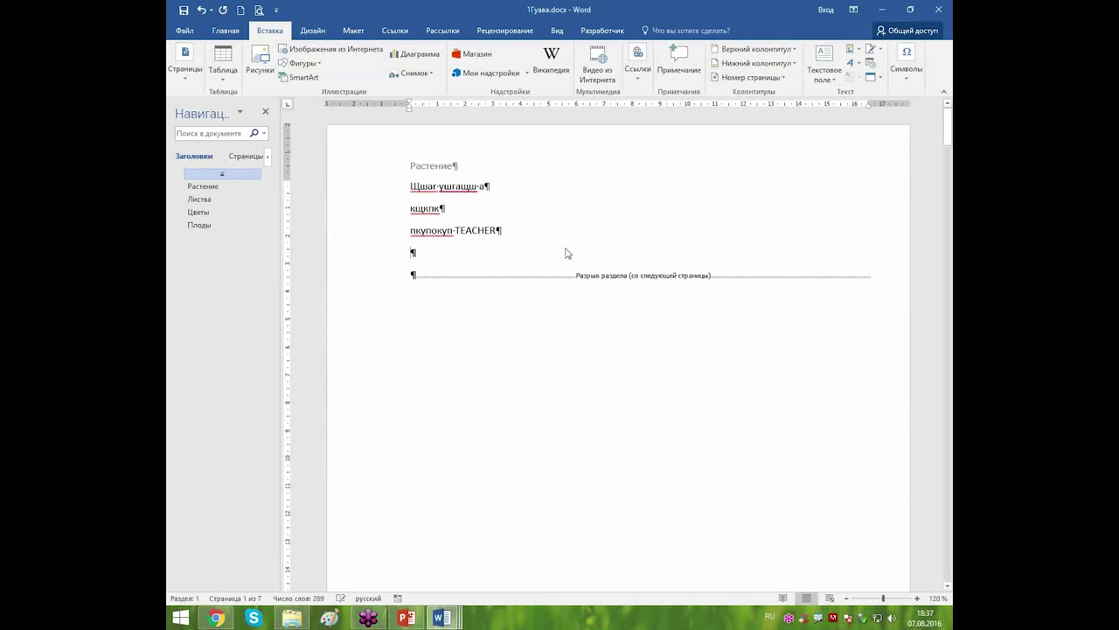
# Replace the author in the document's properties with the new author's surname and initials, and return to the document.
pyautogui.click(185, 30)
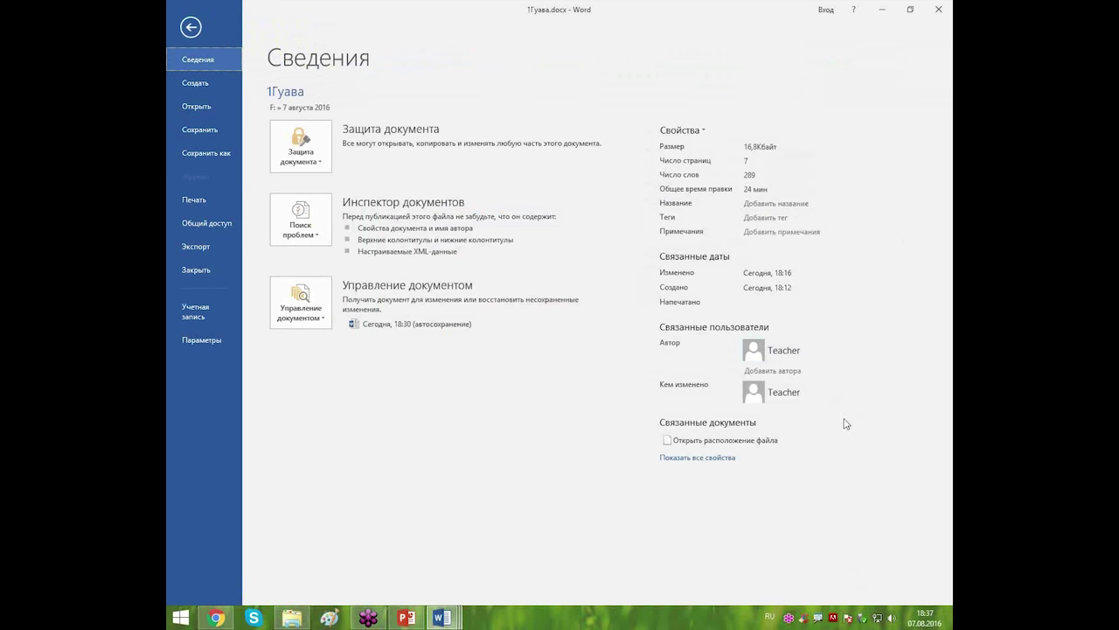
pyautogui.moveTo(792, 353)
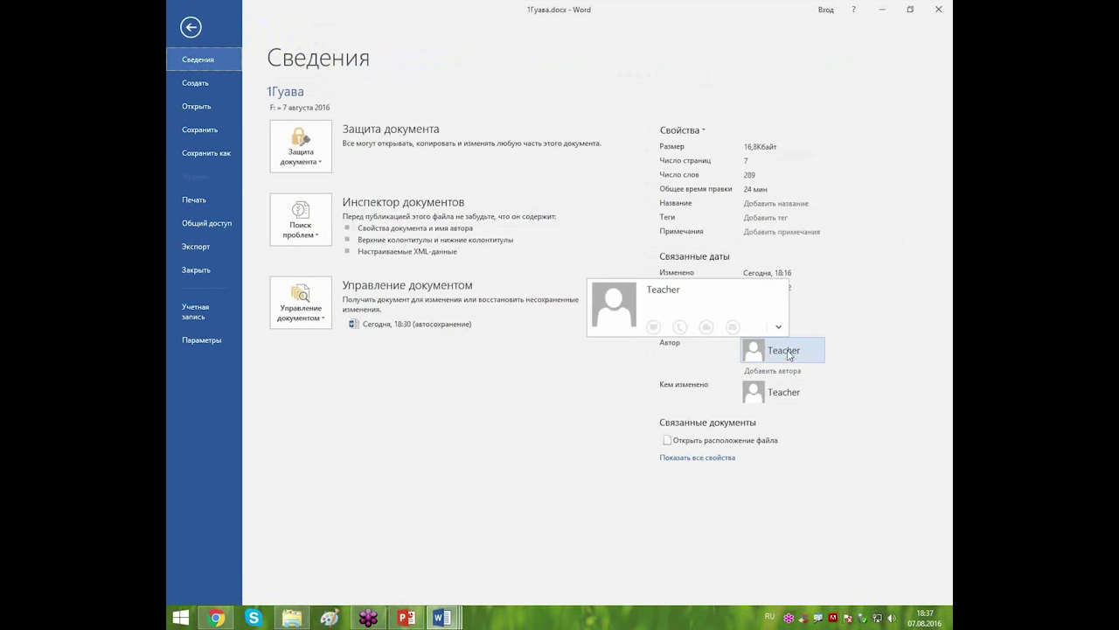
pyautogui.rightClick(790, 354)
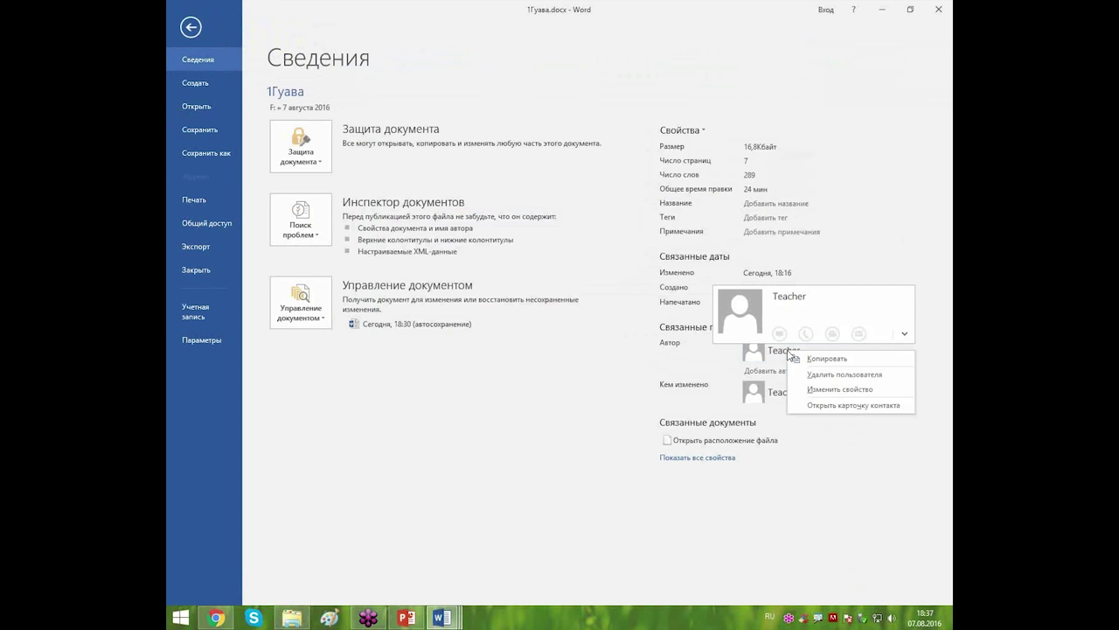
pyautogui.click(826, 390)
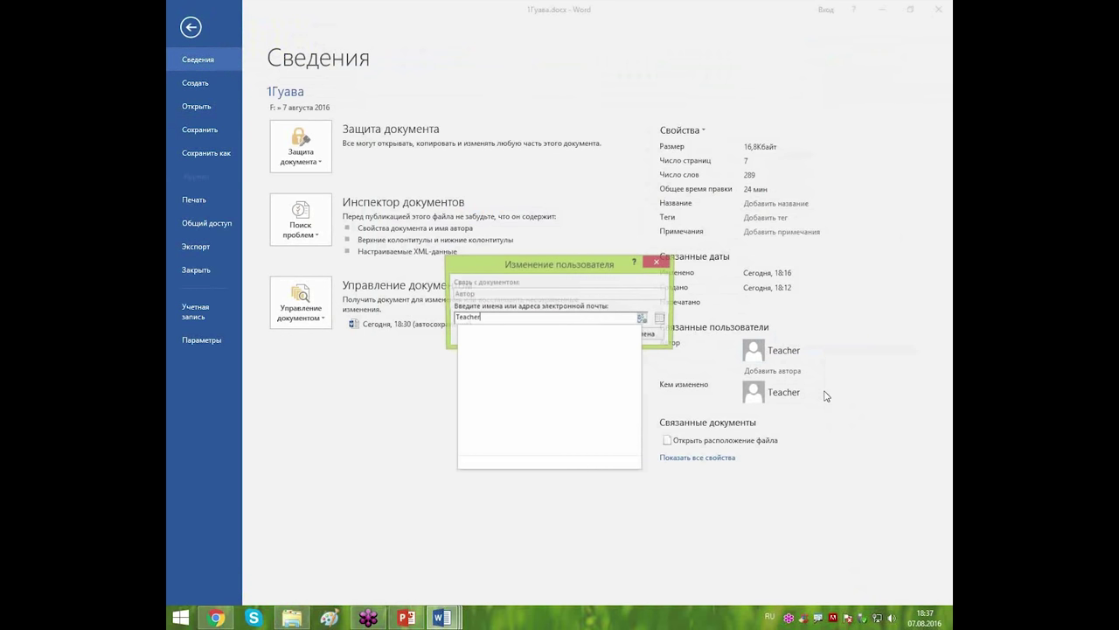
pyautogui.doubleClick(515, 317)
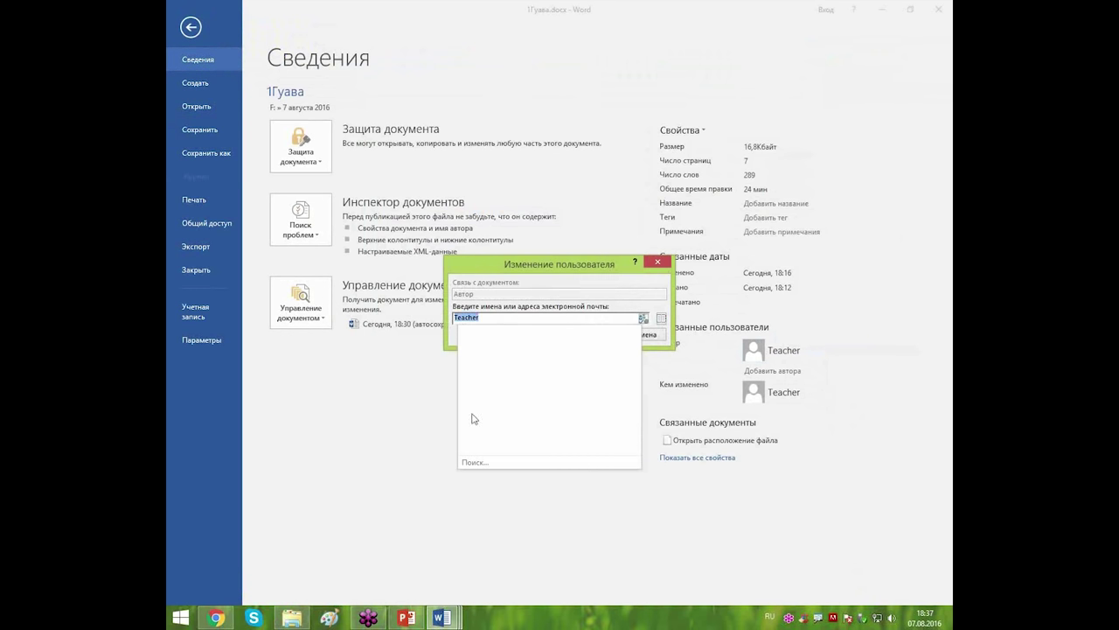
pyautogui.write('Сидорова Е.В.')
pyautogui.click(614, 268)
pyautogui.click(591, 335)
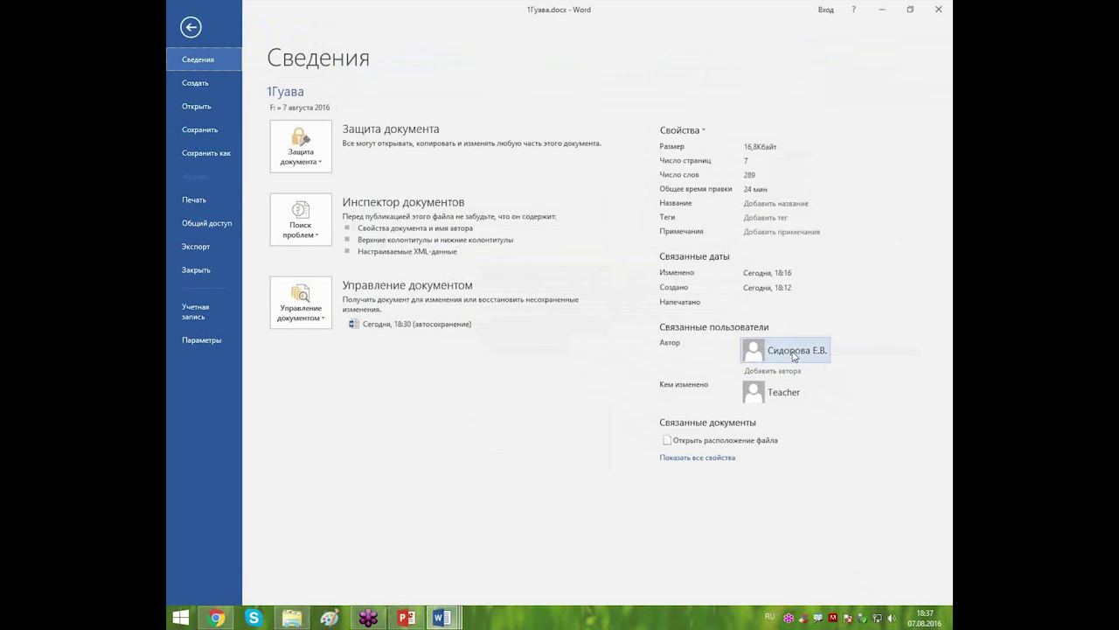
pyautogui.click(190, 29)
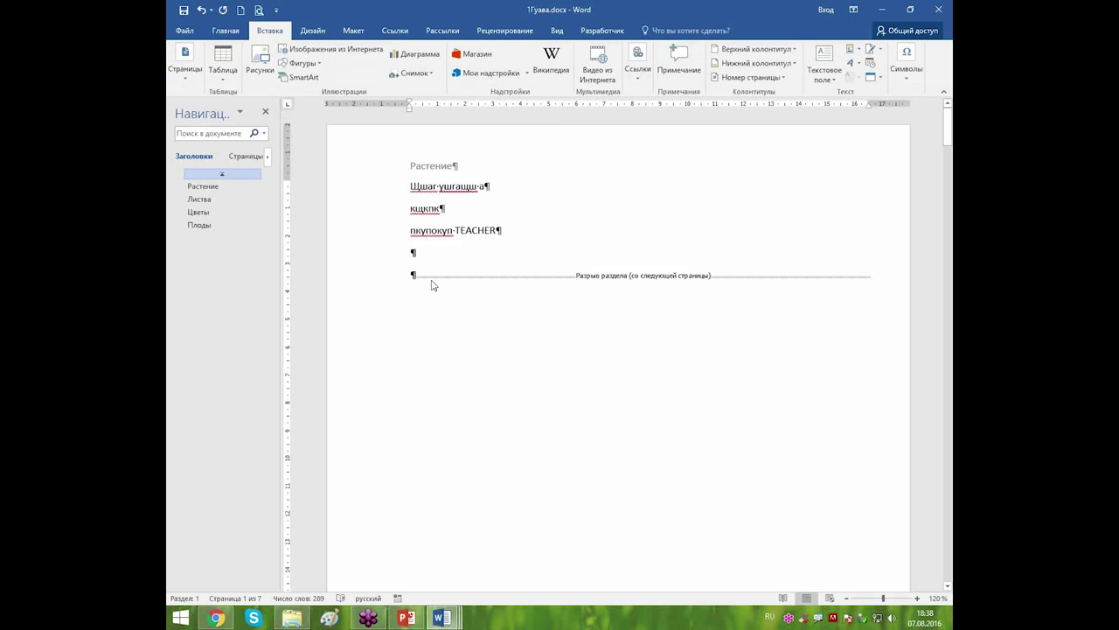
# Update all fields in the document body and put the cursor back in the empty paragraph below the author field.
pyautogui.hotkey('ctrl', 'a')
pyautogui.press('F9')
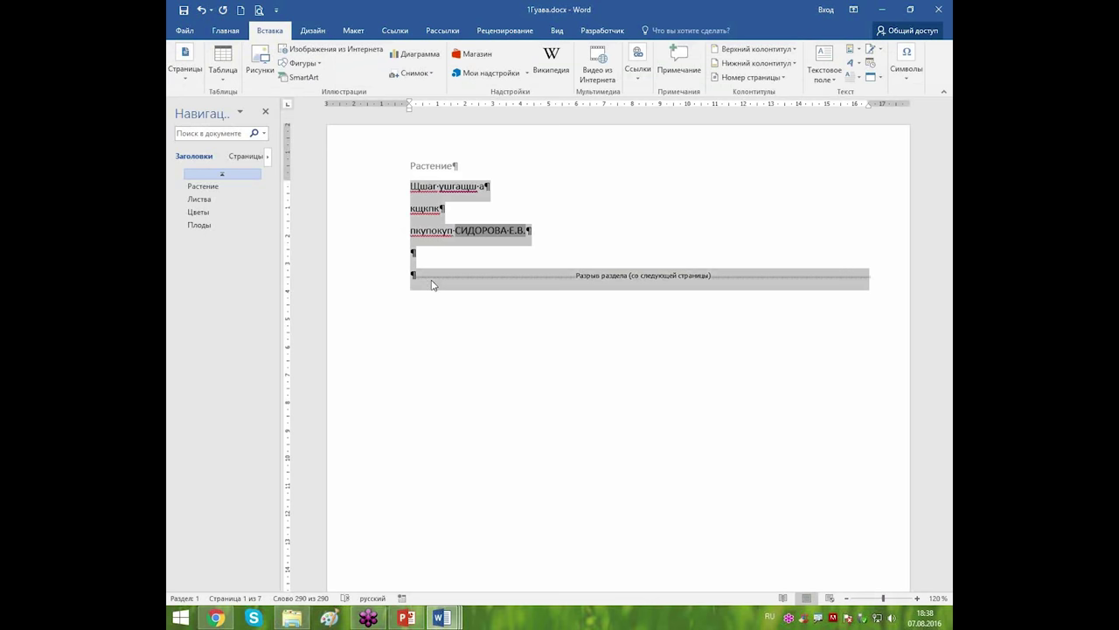
pyautogui.click(419, 254)
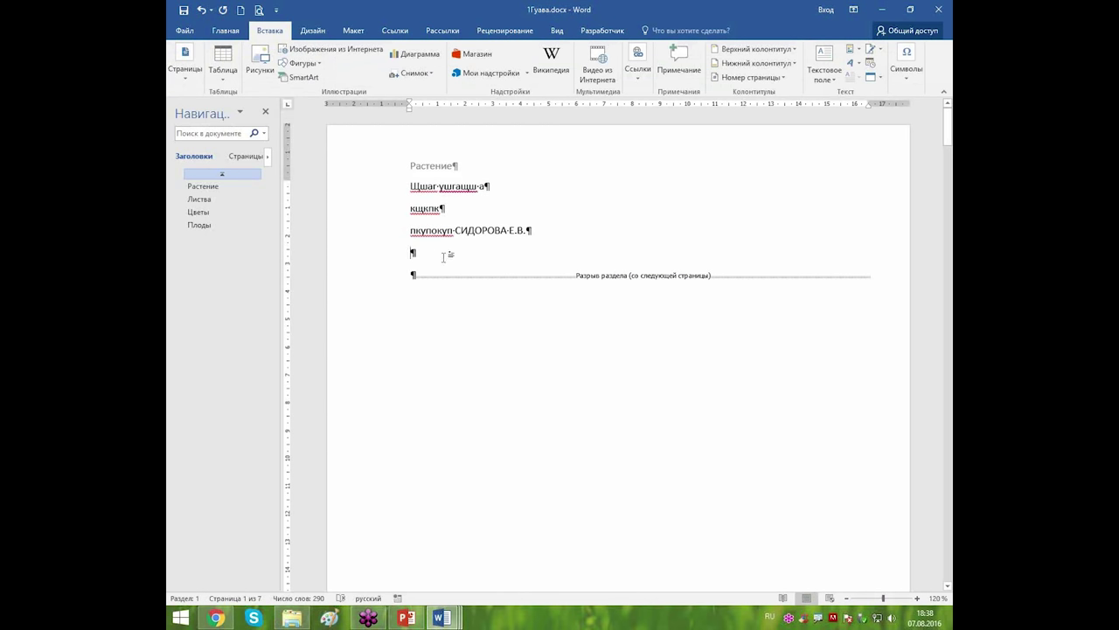
# Insert the Название document property into the empty paragraph below the author field.
pyautogui.click(849, 50)
pyautogui.moveTo(751, 81)
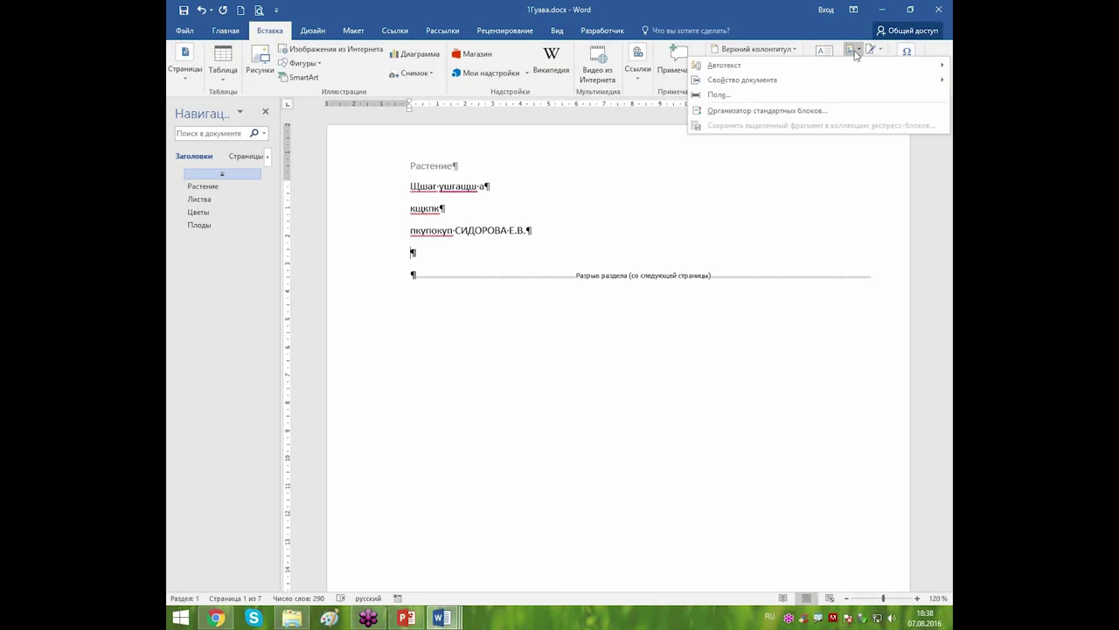
pyautogui.moveTo(716, 83)
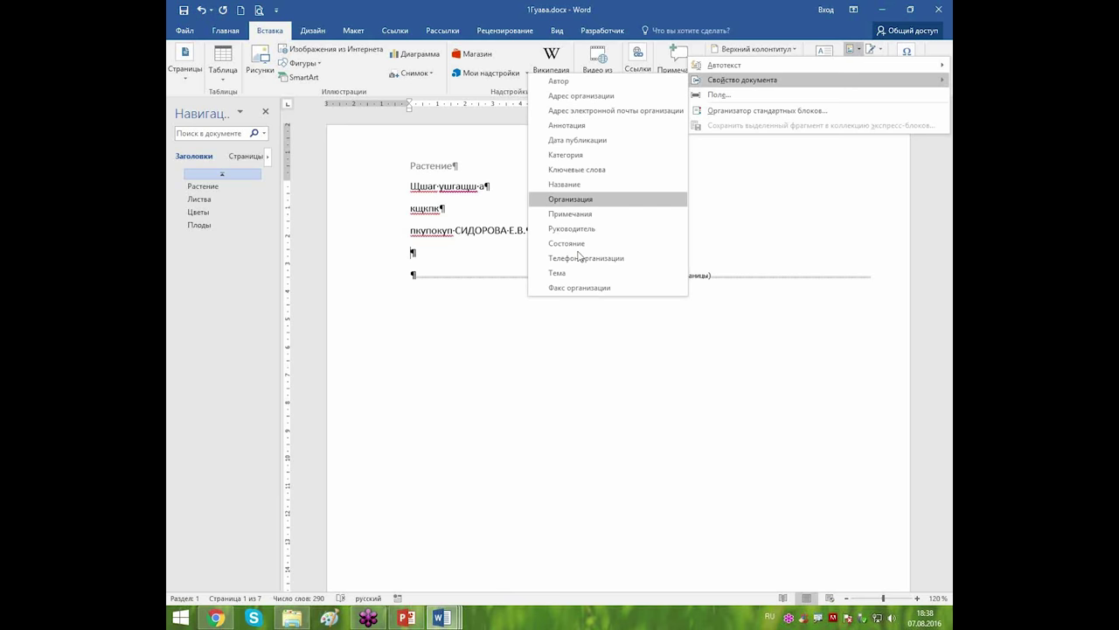
pyautogui.click(564, 184)
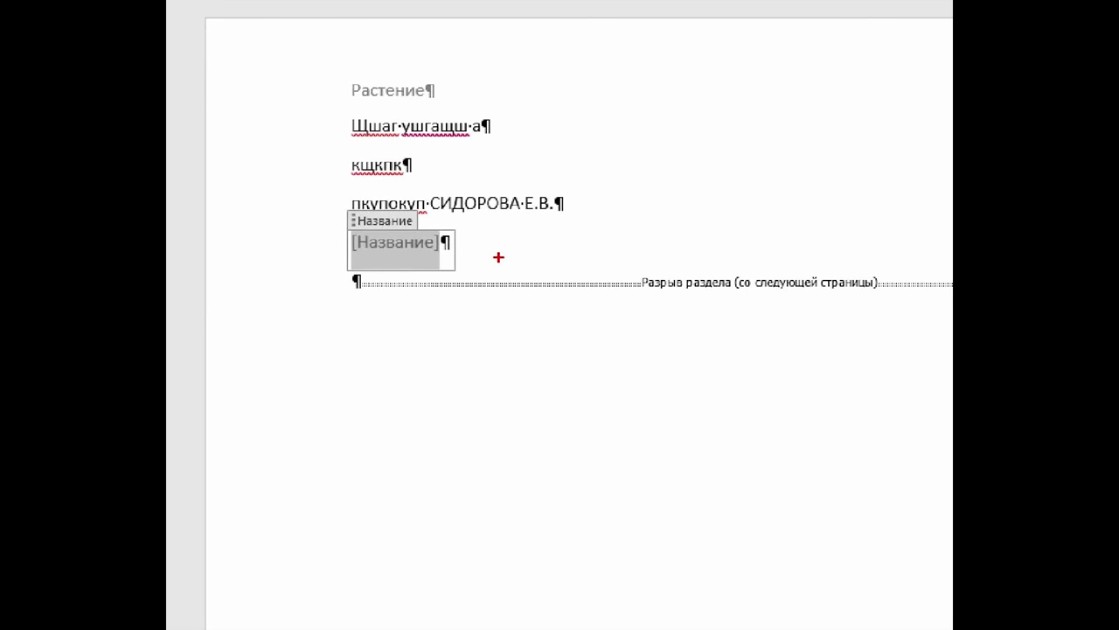
pyautogui.moveTo(322, 209); pyautogui.dragTo(487, 282)
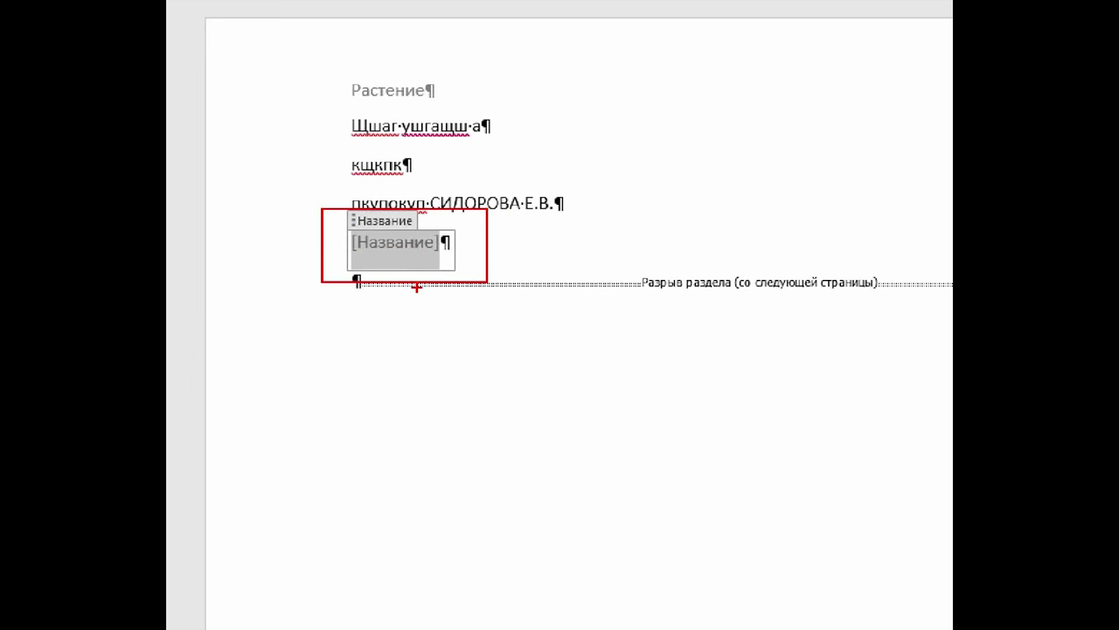
pyautogui.press('Escape')
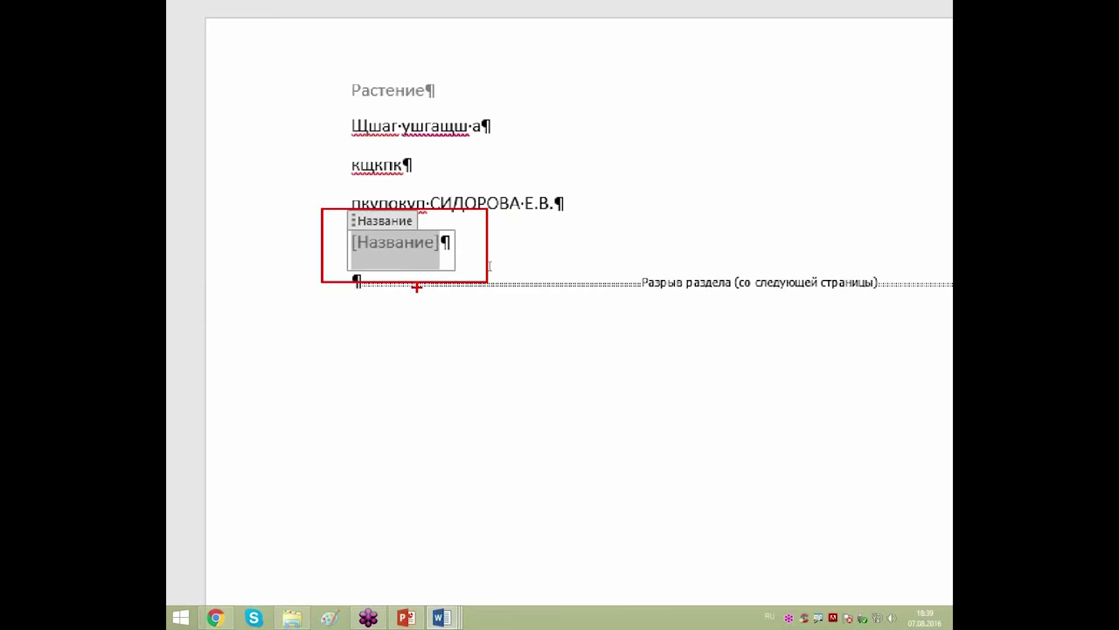
pyautogui.click(433, 241)
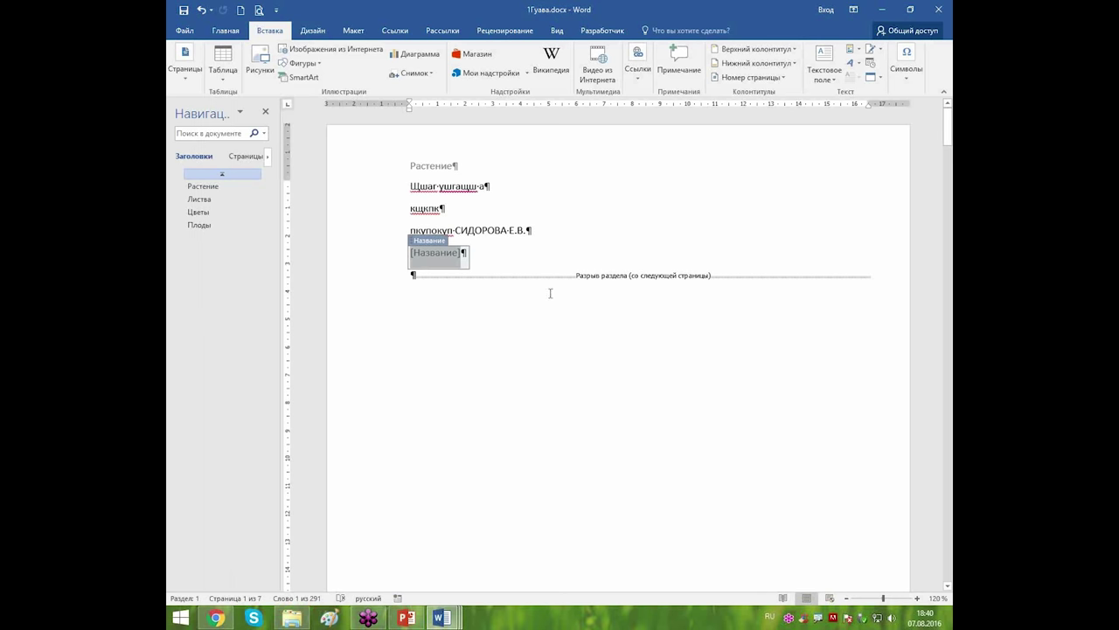
pyautogui.click(533, 329)
pyautogui.press('Return')
pyautogui.press('Return')
pyautogui.press('Return')
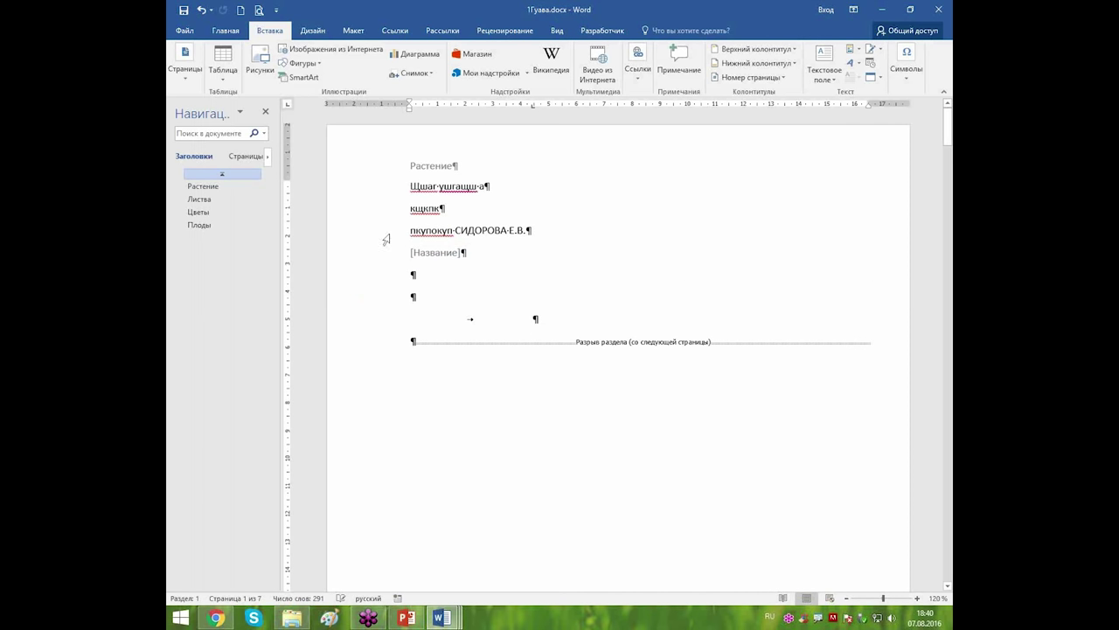
pyautogui.hotkey('ctrl', 'z')
pyautogui.hotkey('ctrl', 'z')
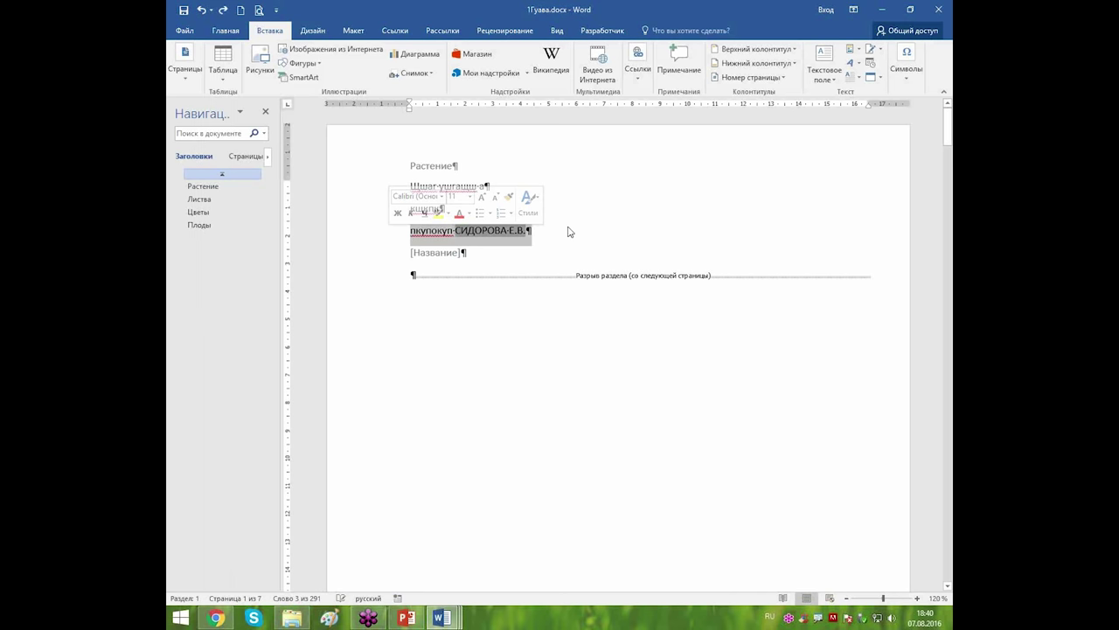
# Select the whole document body, select the Растение heading field in the header, and return to the body text.
pyautogui.hotkey('ctrl', 'a')
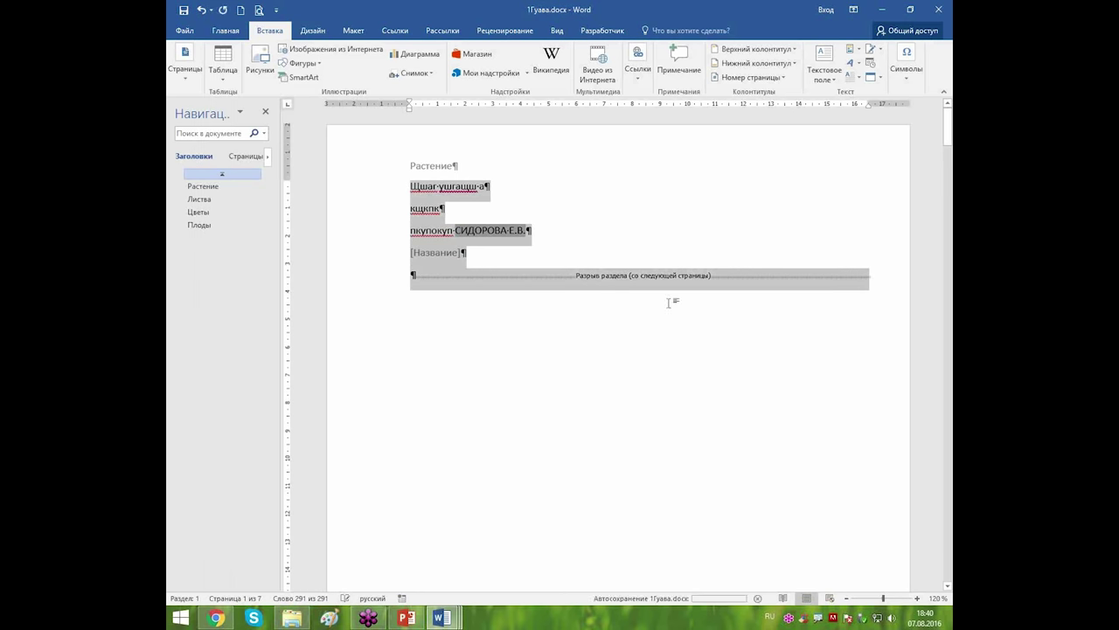
pyautogui.doubleClick(445, 167)
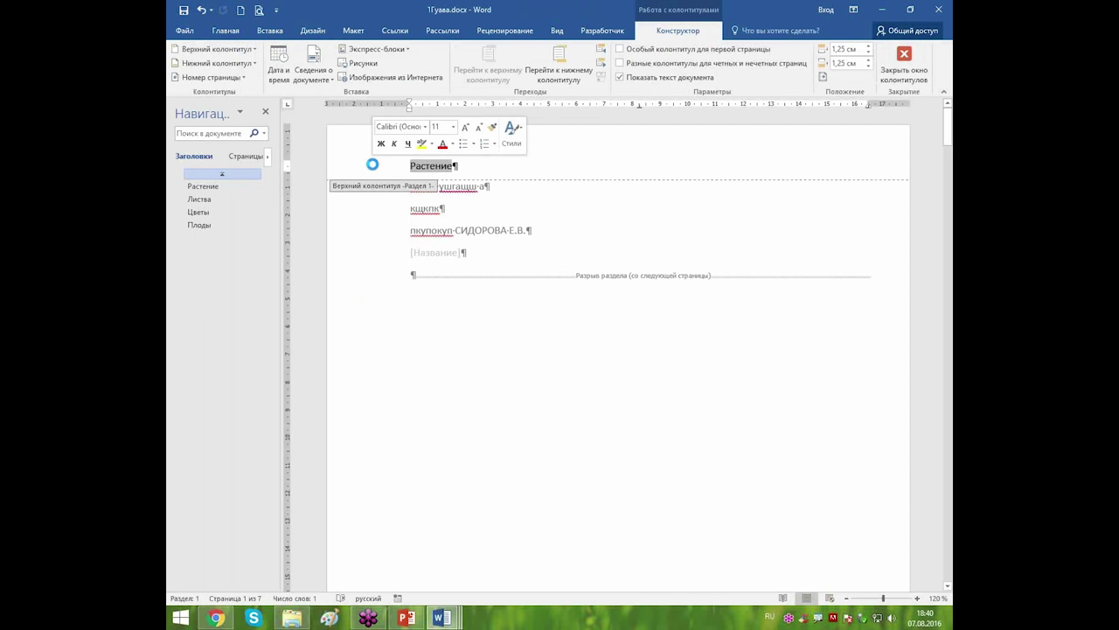
pyautogui.doubleClick(542, 229)
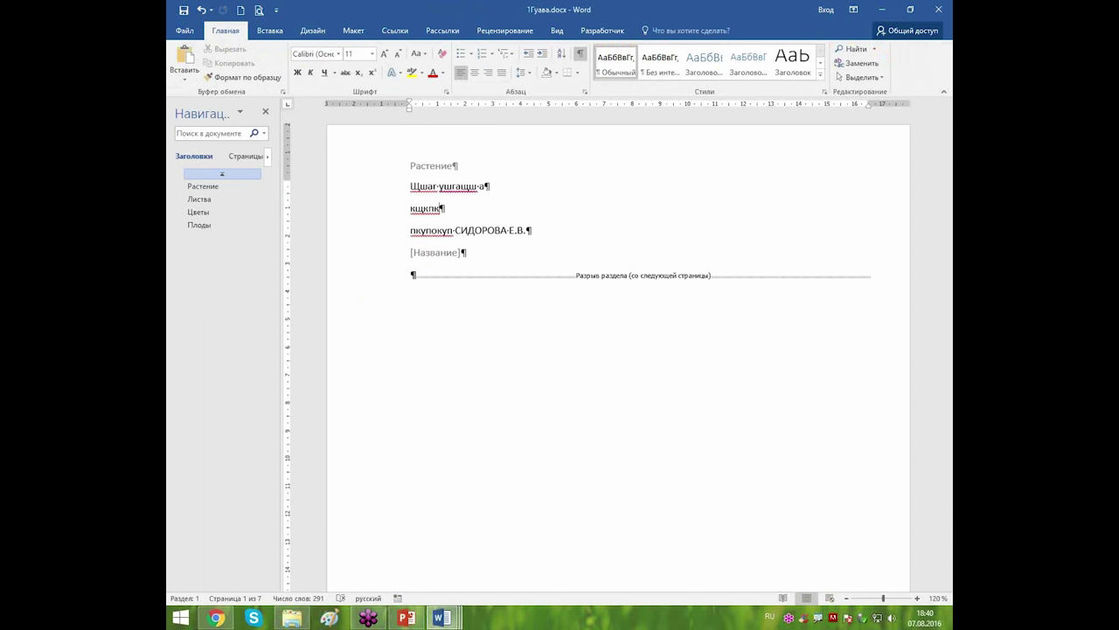
pyautogui.click(545, 367)
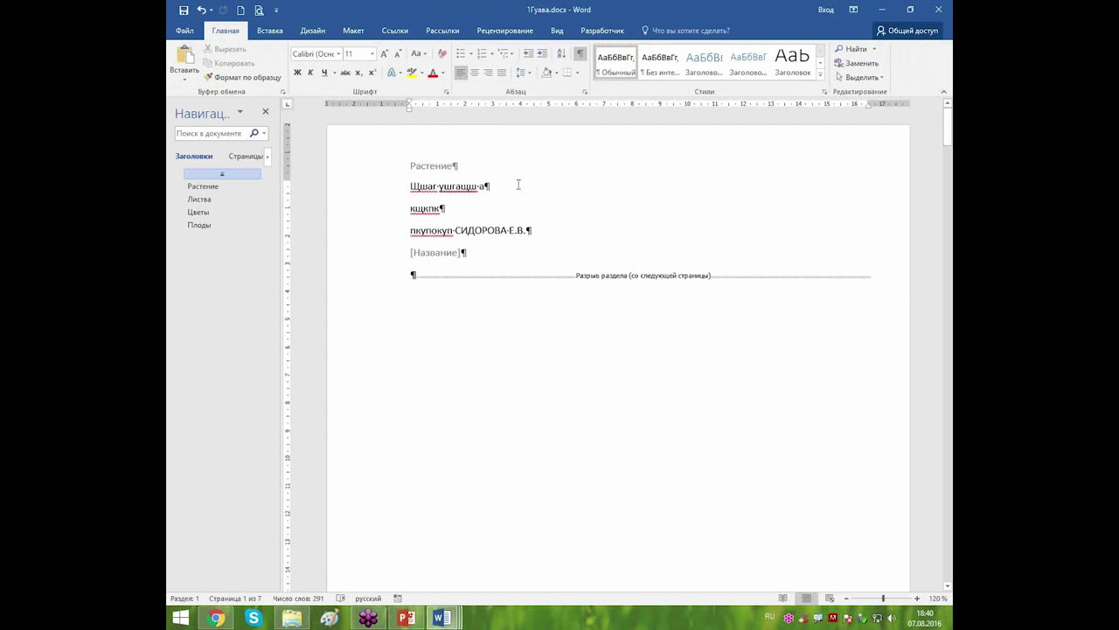
# Insert a NumPages field with the default format after the word in the second line of the first page, and select the inserted field.
pyautogui.click(447, 208)
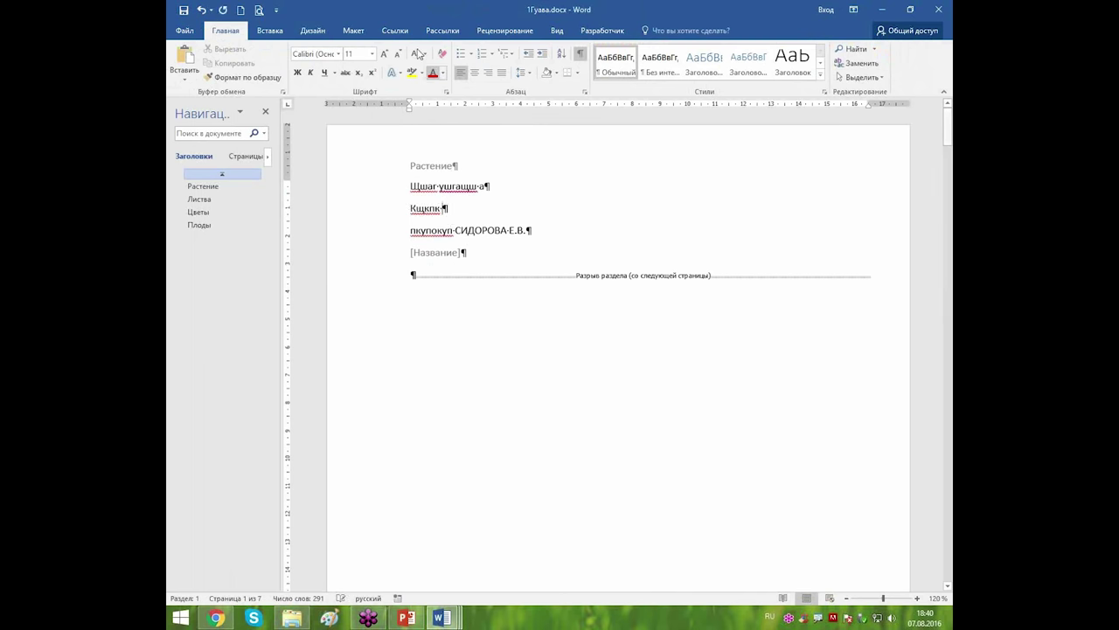
pyautogui.click(271, 31)
pyautogui.click(850, 50)
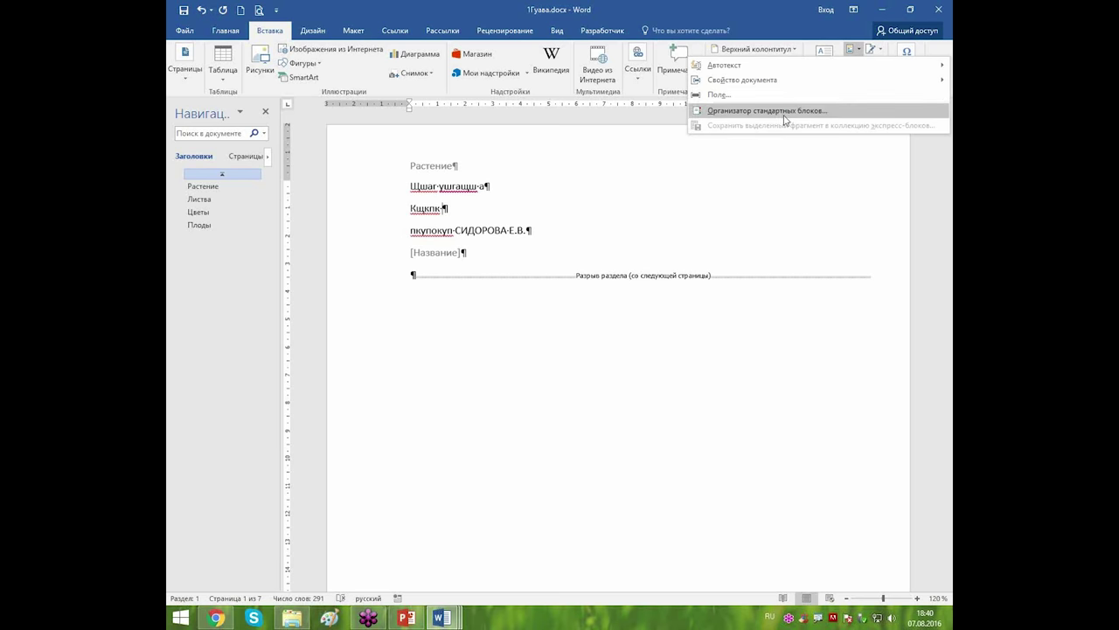
pyautogui.click(731, 95)
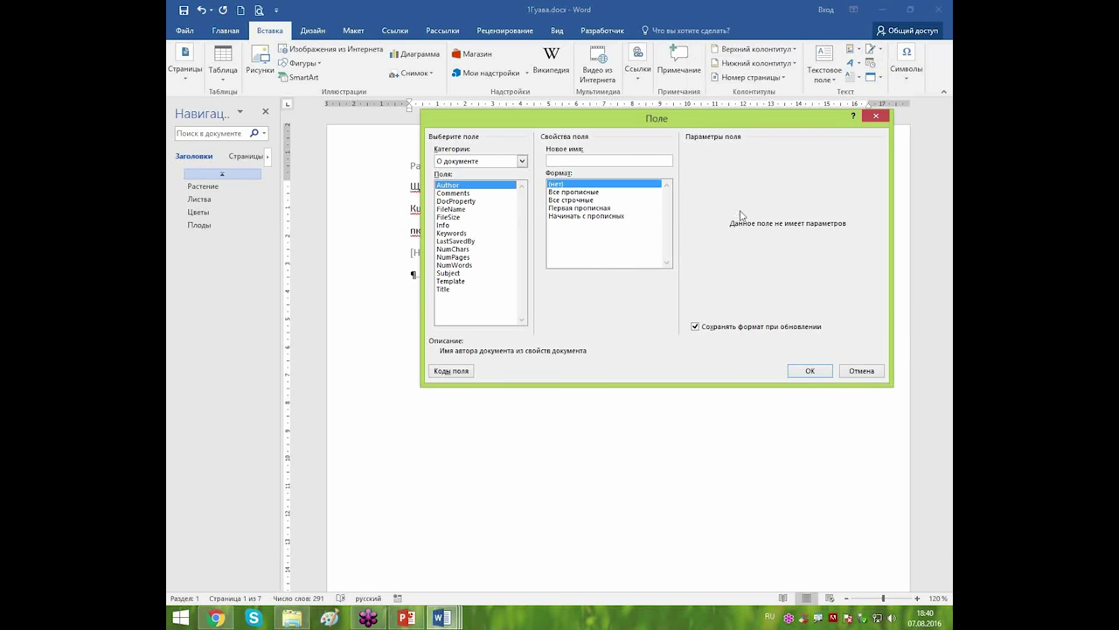
pyautogui.click(455, 234)
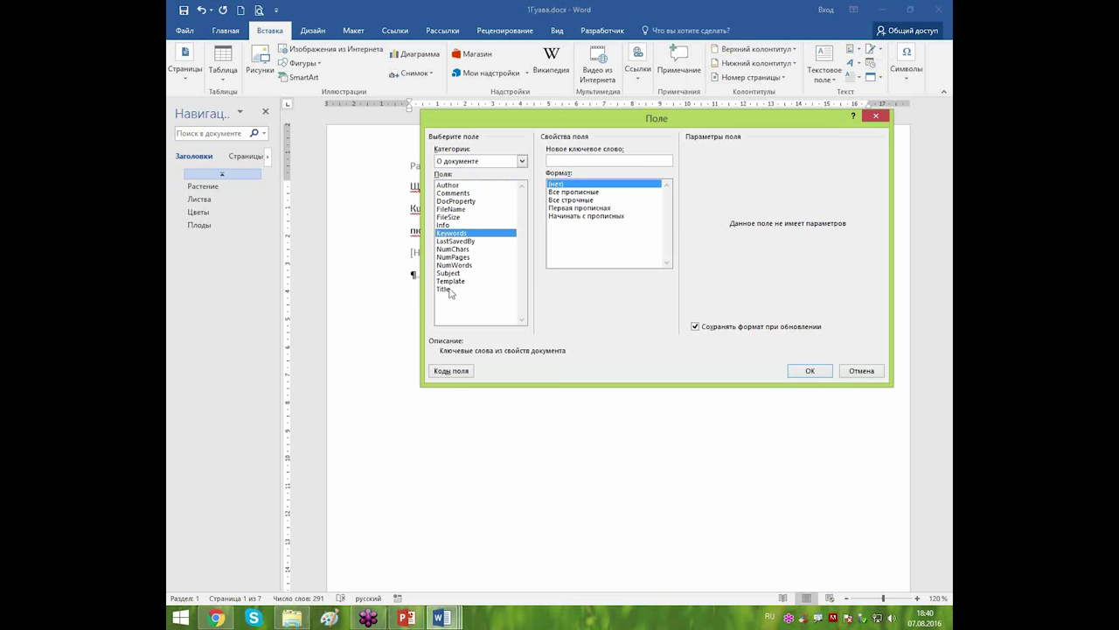
pyautogui.click(454, 257)
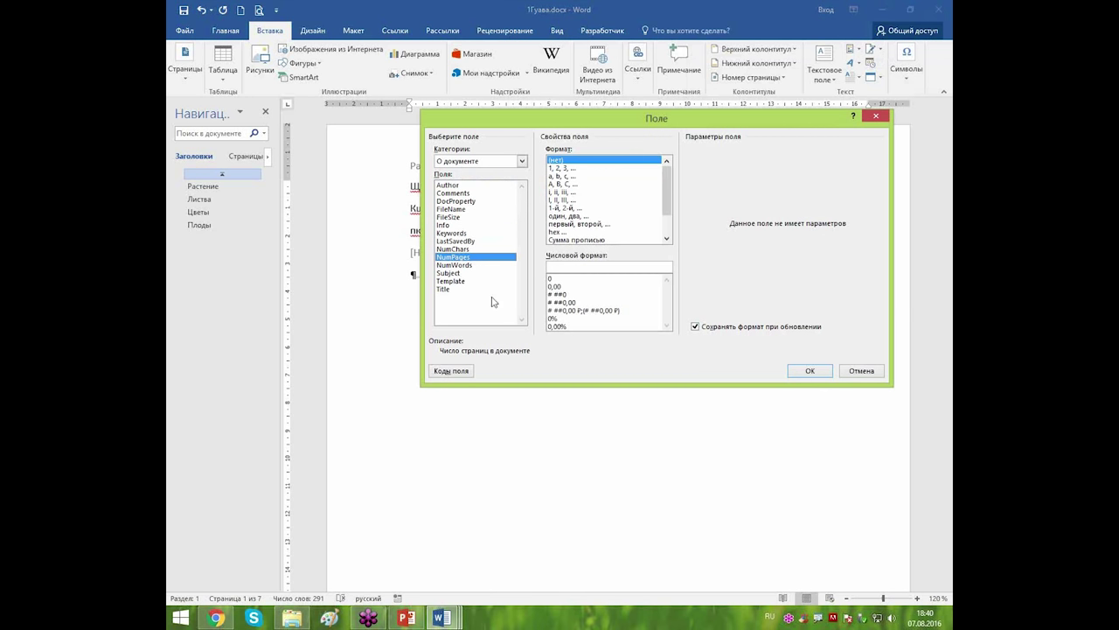
pyautogui.click(809, 373)
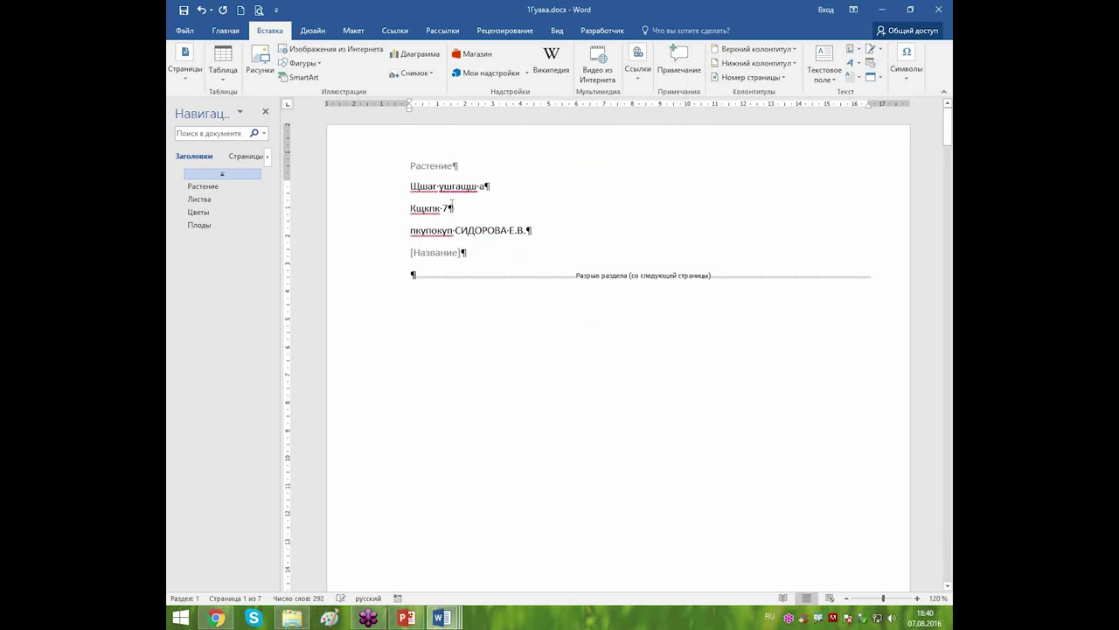
pyautogui.click(445, 207)
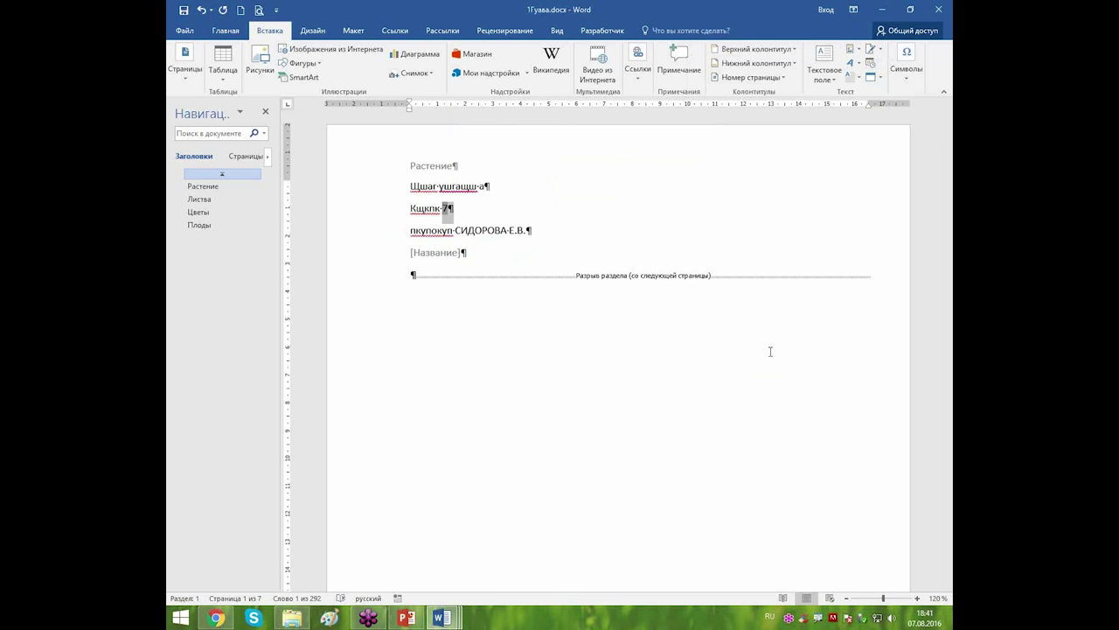
# Delete the paragraph holding the Название property field below the author line.
pyautogui.click(438, 253)
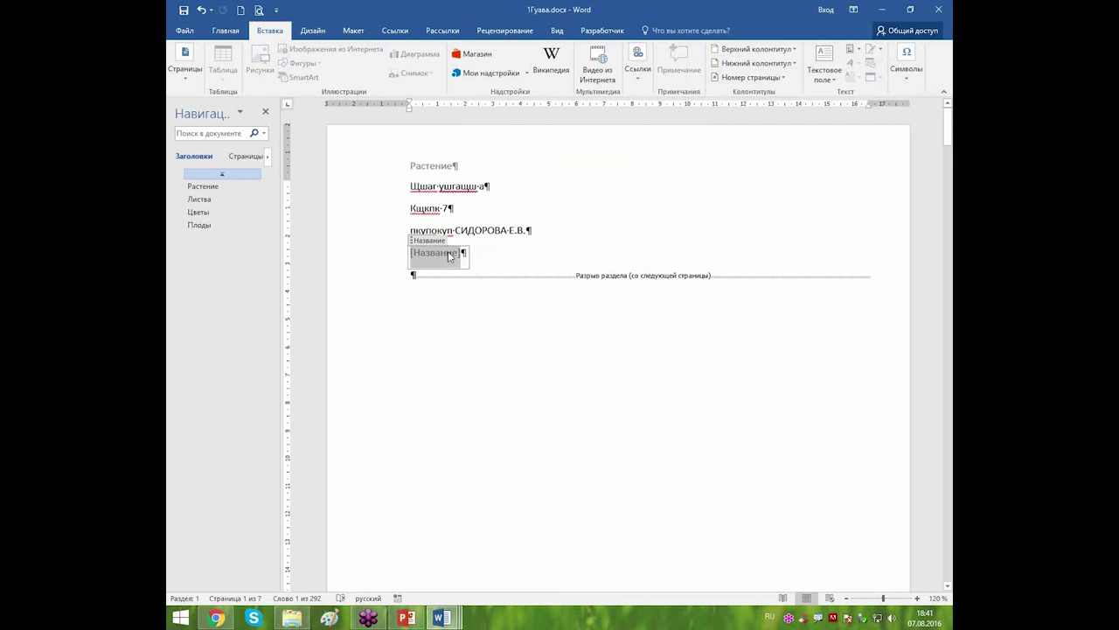
pyautogui.moveTo(398, 233)
pyautogui.mouseDown()
pyautogui.moveTo(484, 250)
pyautogui.moveTo(544, 284)
pyautogui.mouseUp()
pyautogui.click(371, 257)
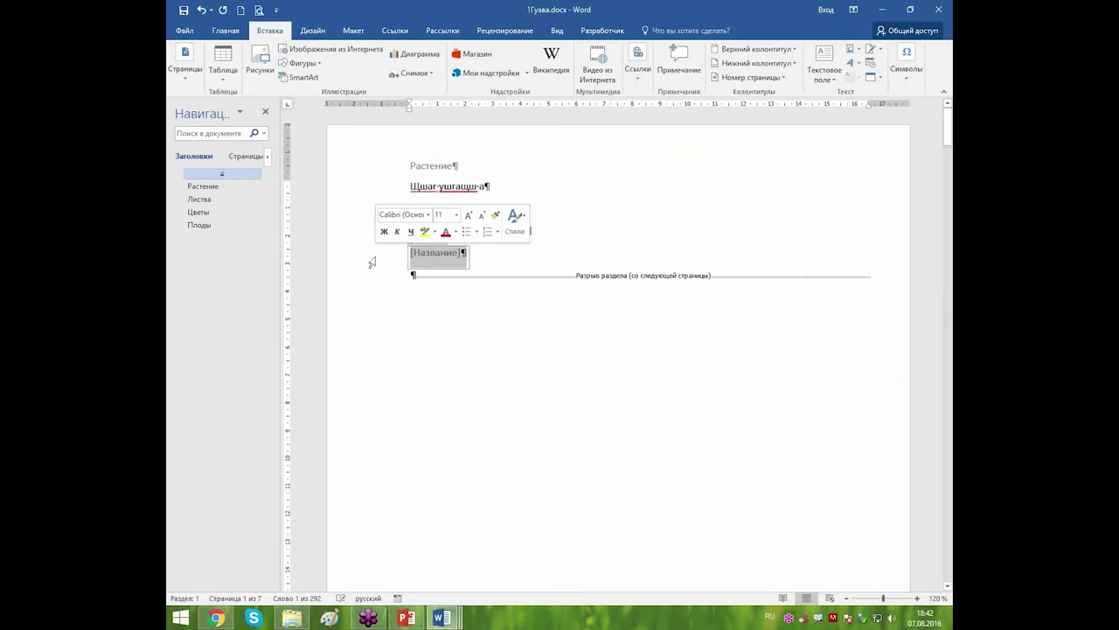
pyautogui.press('Delete')
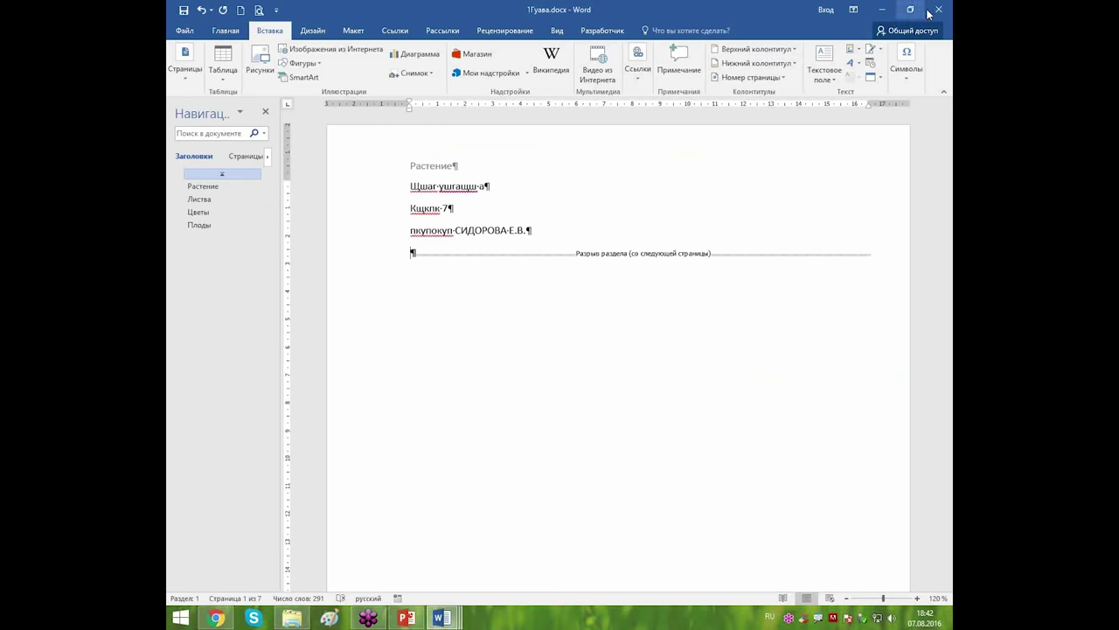
# Close 1Гуава.docx with its changes saved and close Гуава - чистый.docx without saving.
pyautogui.click(939, 9)
pyautogui.click(504, 336)
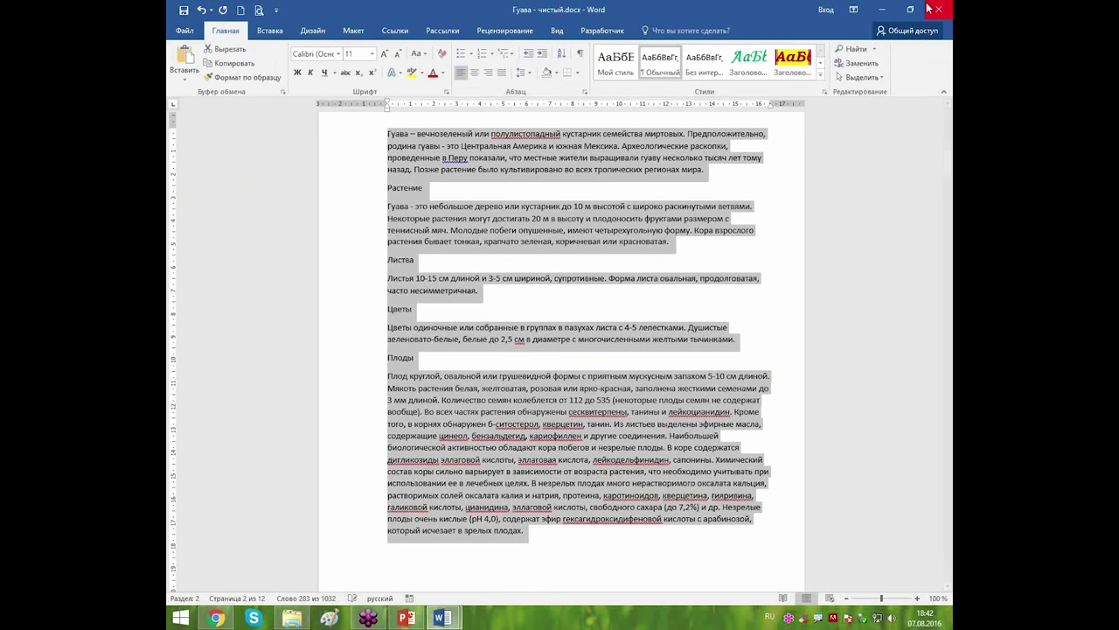
pyautogui.click(928, 8)
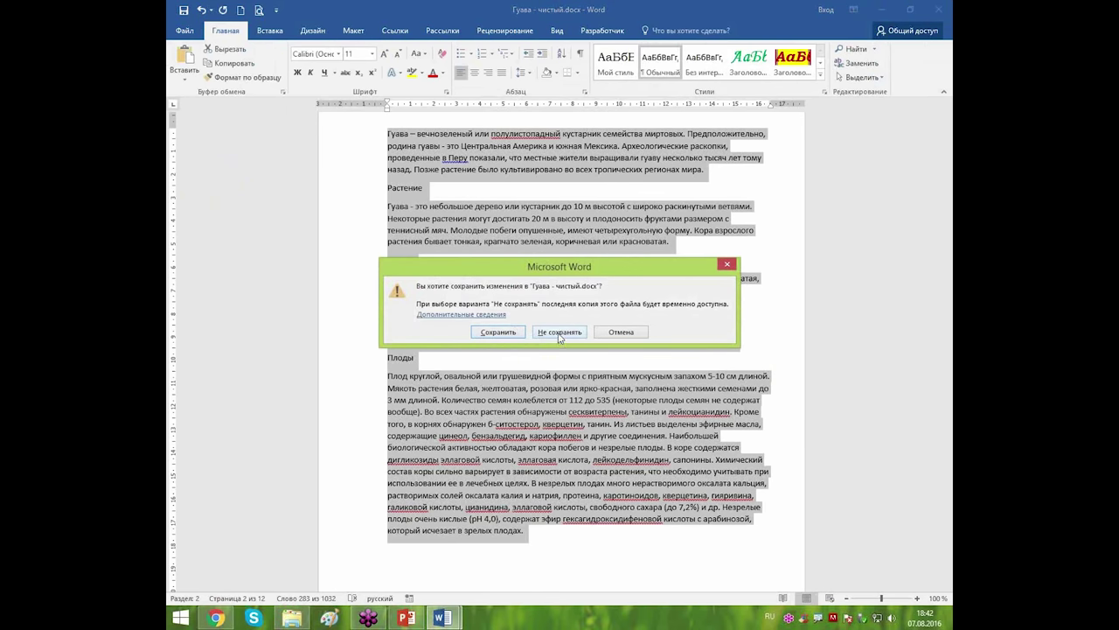
pyautogui.click(559, 336)
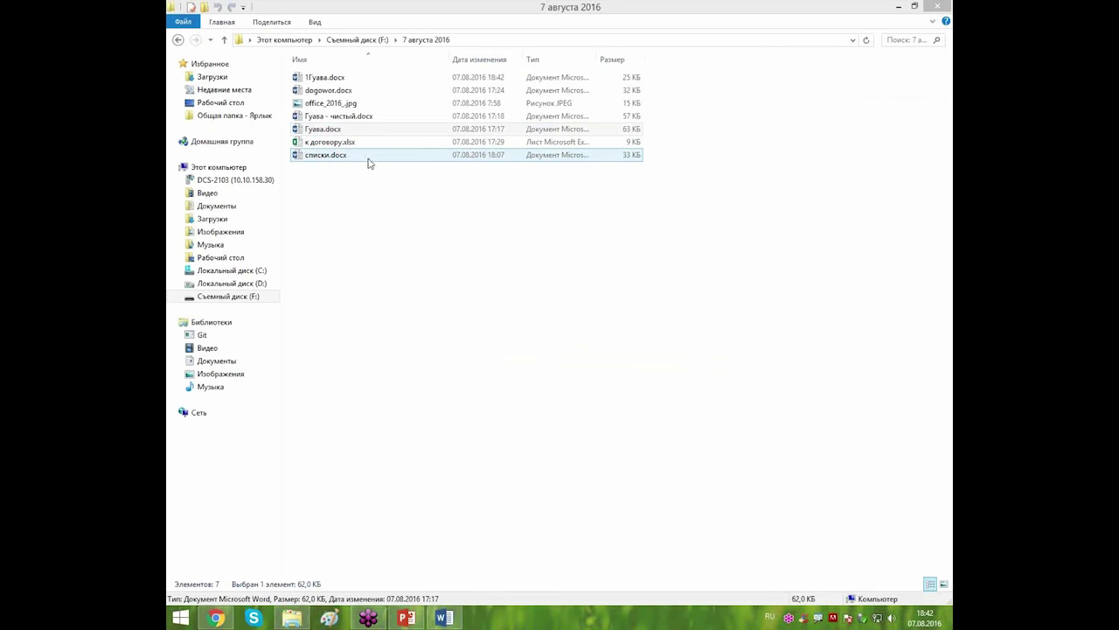
# Open dogowor.docx from the 7 августа 2016 folder and examine the contract's blanks for the settlement, date, contractor and representative.
pyautogui.doubleClick(301, 92)
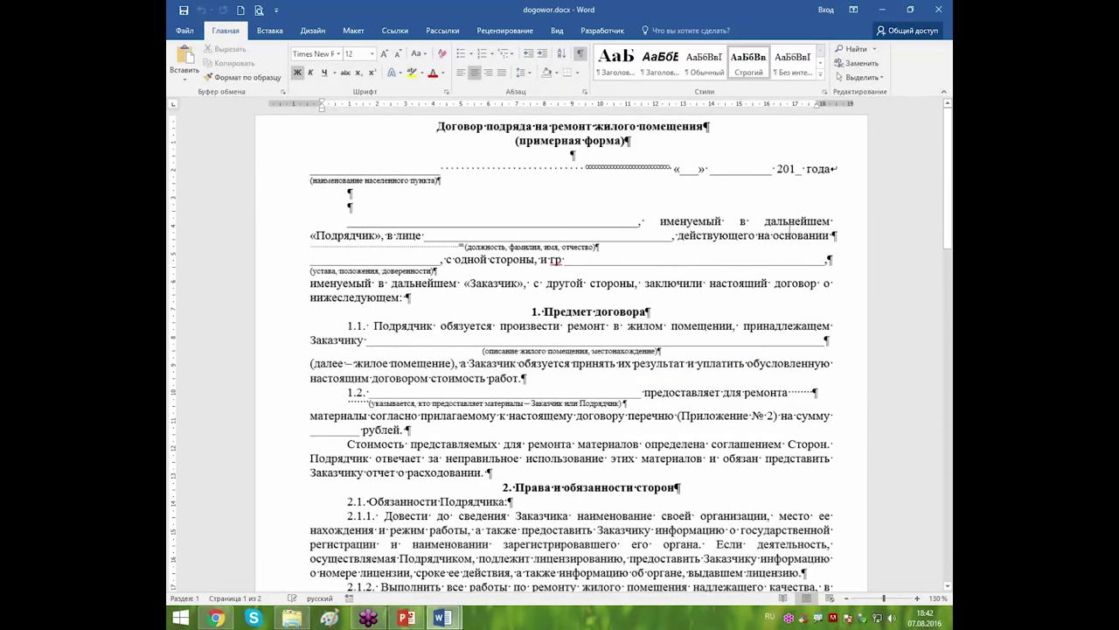
pyautogui.keyDown('ctrl'); pyautogui.scroll(1, 789, 232); pyautogui.keyUp('ctrl')
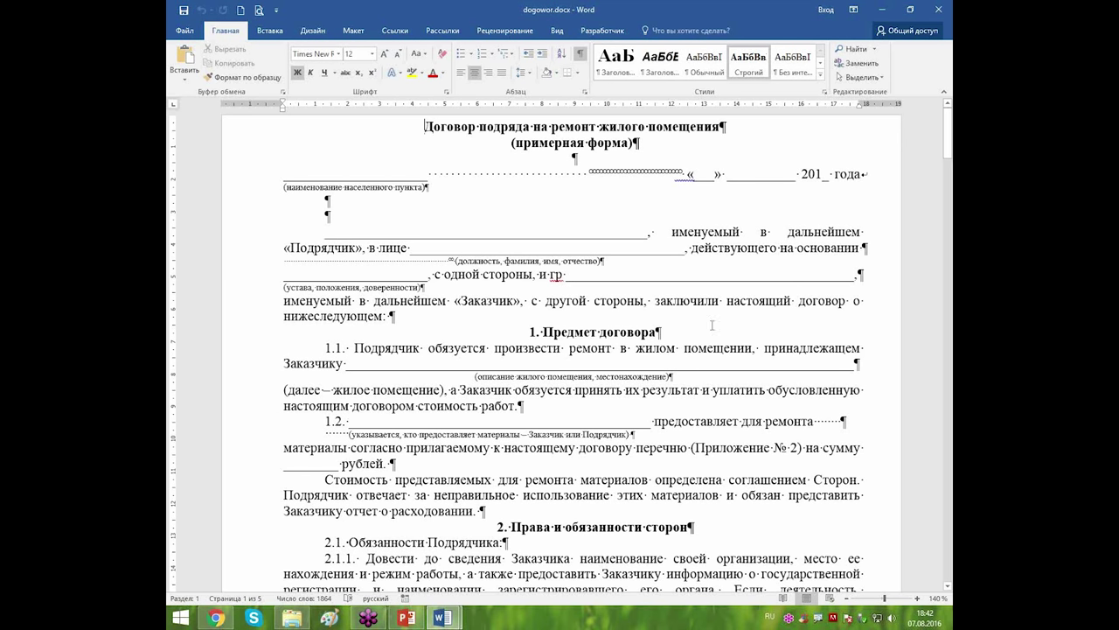
pyautogui.moveTo(299, 182); pyautogui.dragTo(430, 187)
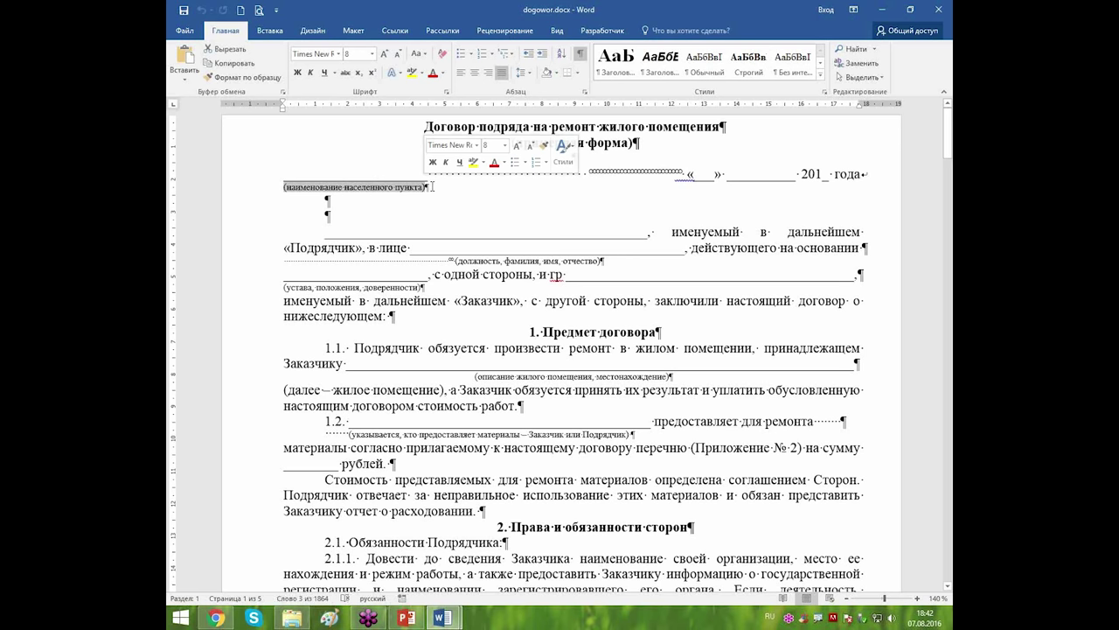
pyautogui.moveTo(350, 174); pyautogui.dragTo(862, 175)
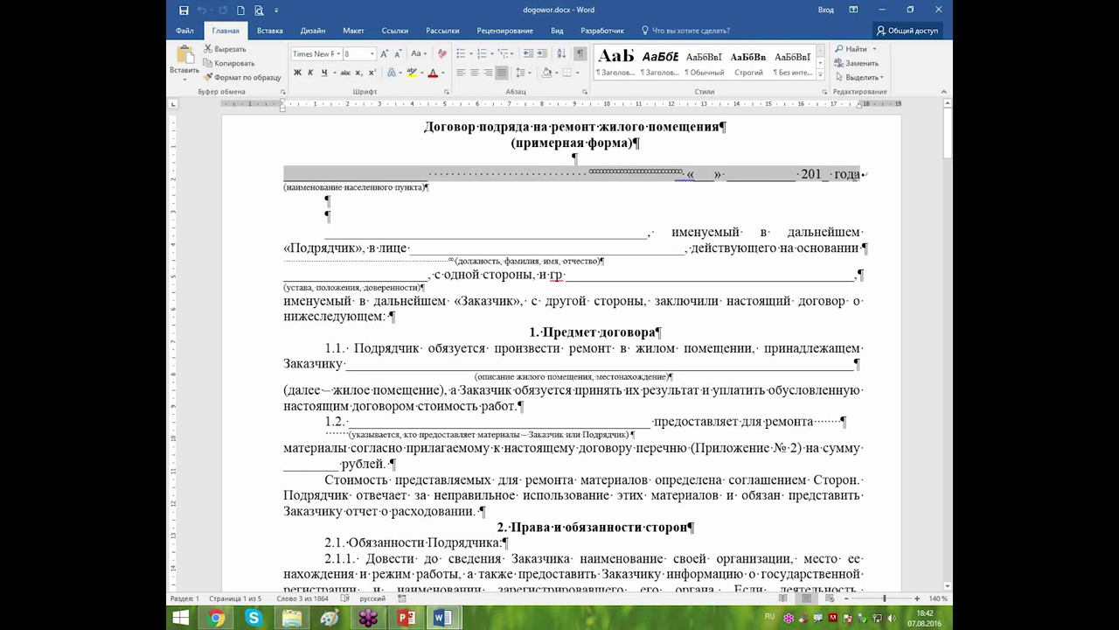
pyautogui.moveTo(347, 236); pyautogui.dragTo(641, 234)
pyautogui.moveTo(431, 249); pyautogui.dragTo(671, 247)
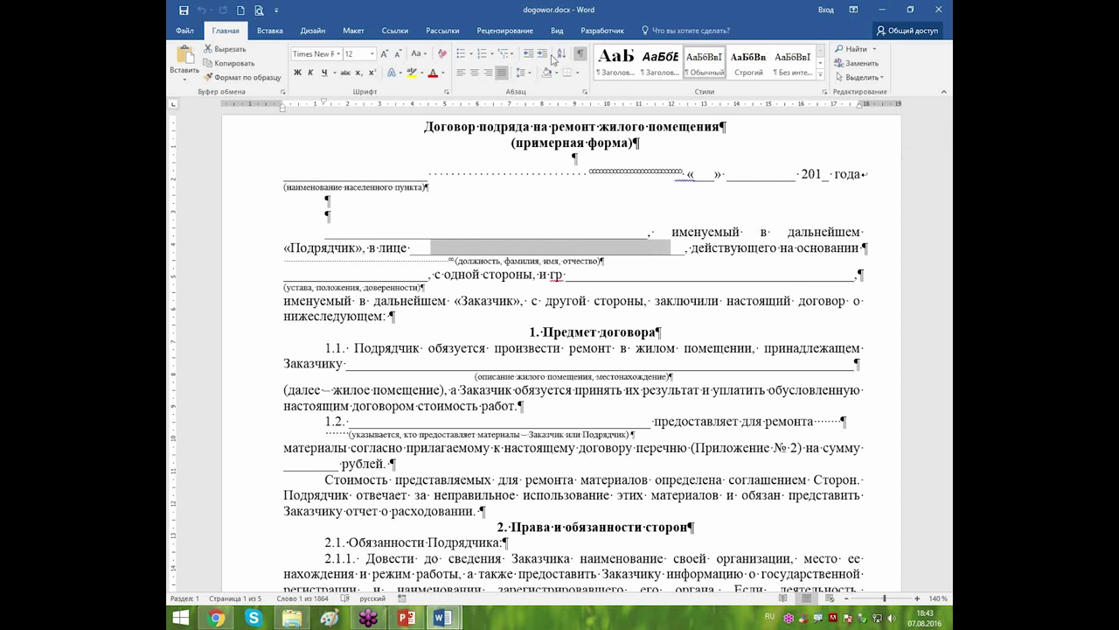
# Check the ribbon customization options for whether the Разработчик tools are enabled, and close the options.
pyautogui.rightClick(471, 88)
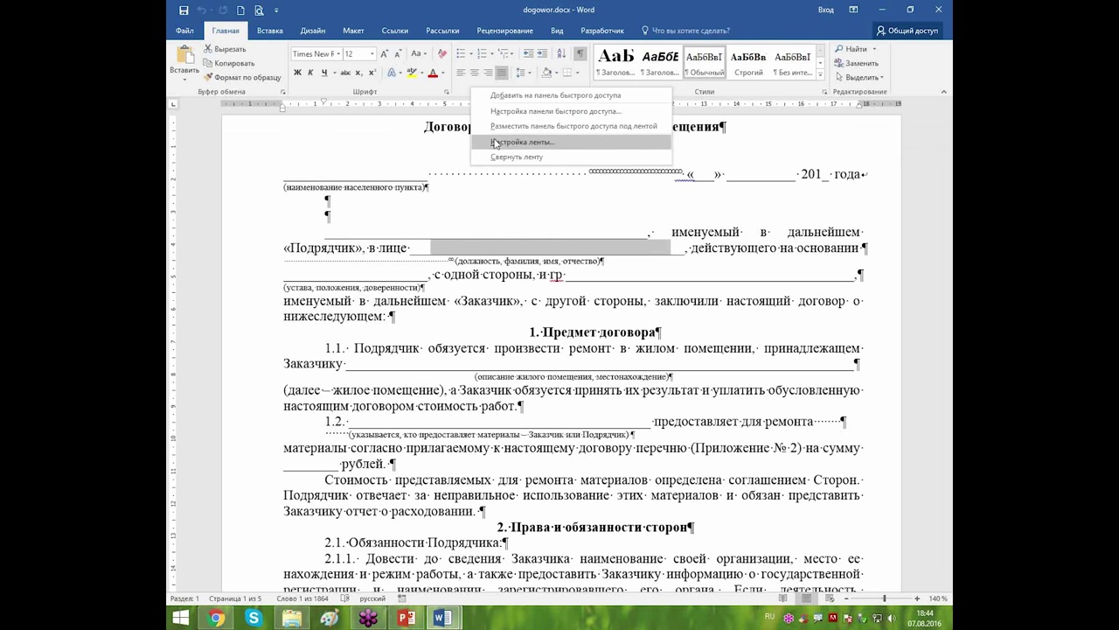
pyautogui.click(185, 33)
pyautogui.click(186, 33)
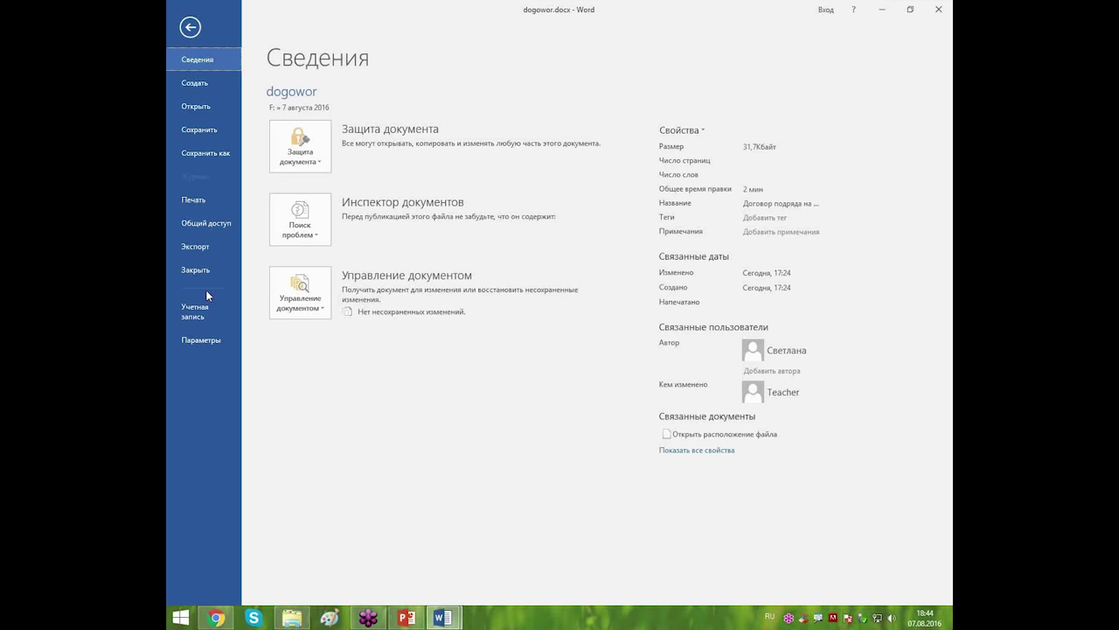
pyautogui.click(201, 339)
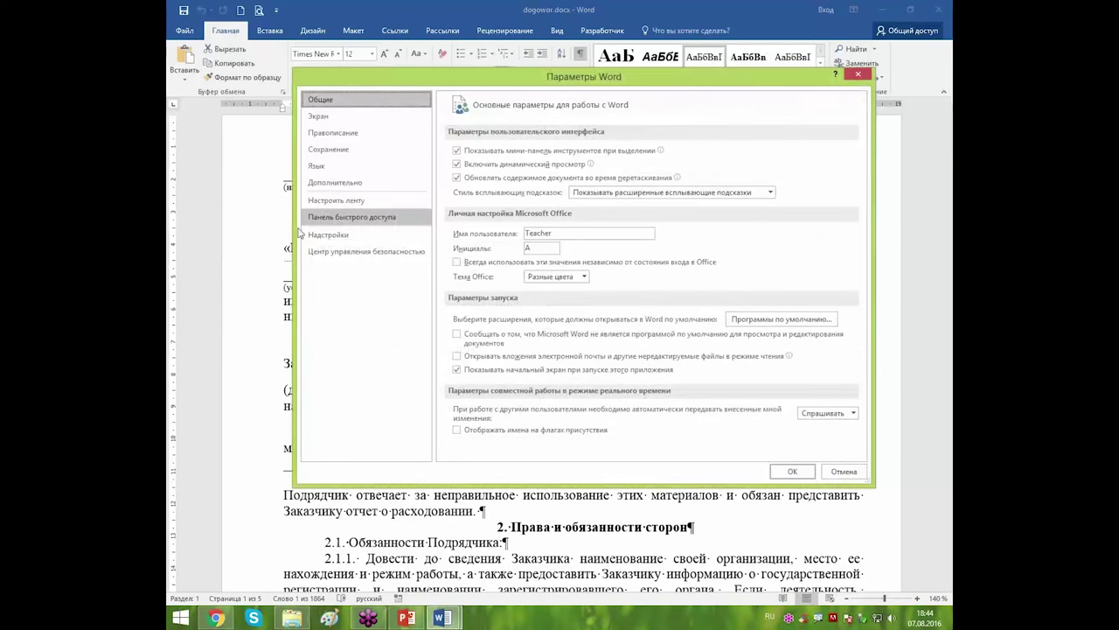
pyautogui.click(340, 202)
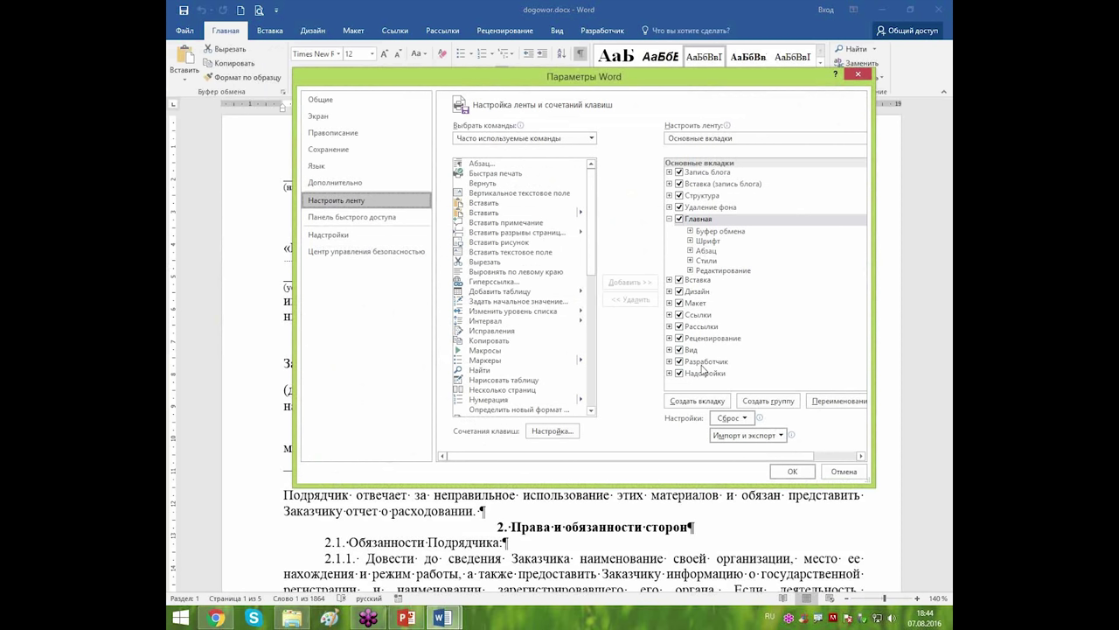
pyautogui.click(792, 472)
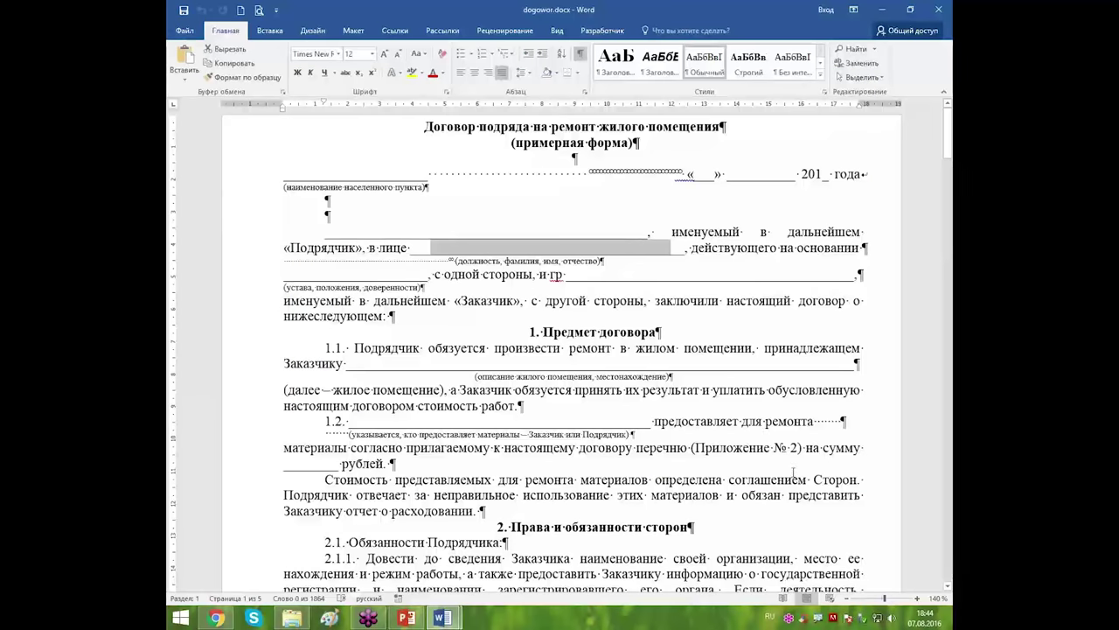
# Turn the settlement-name blank under the contract title into a combo box content control.
pyautogui.click(598, 31)
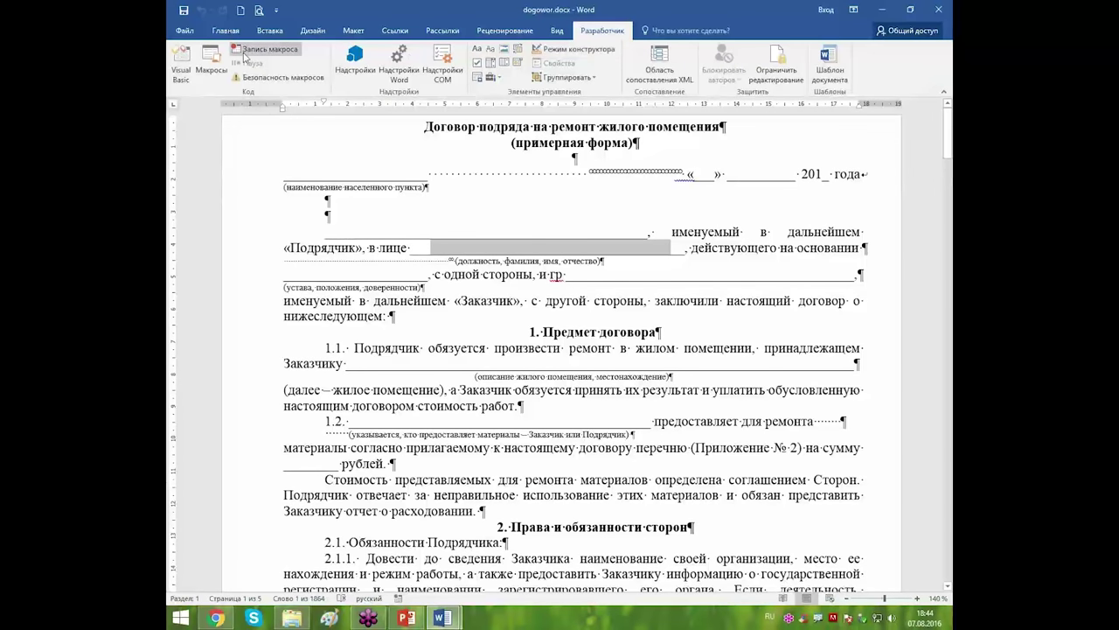
pyautogui.moveTo(293, 176); pyautogui.dragTo(430, 174)
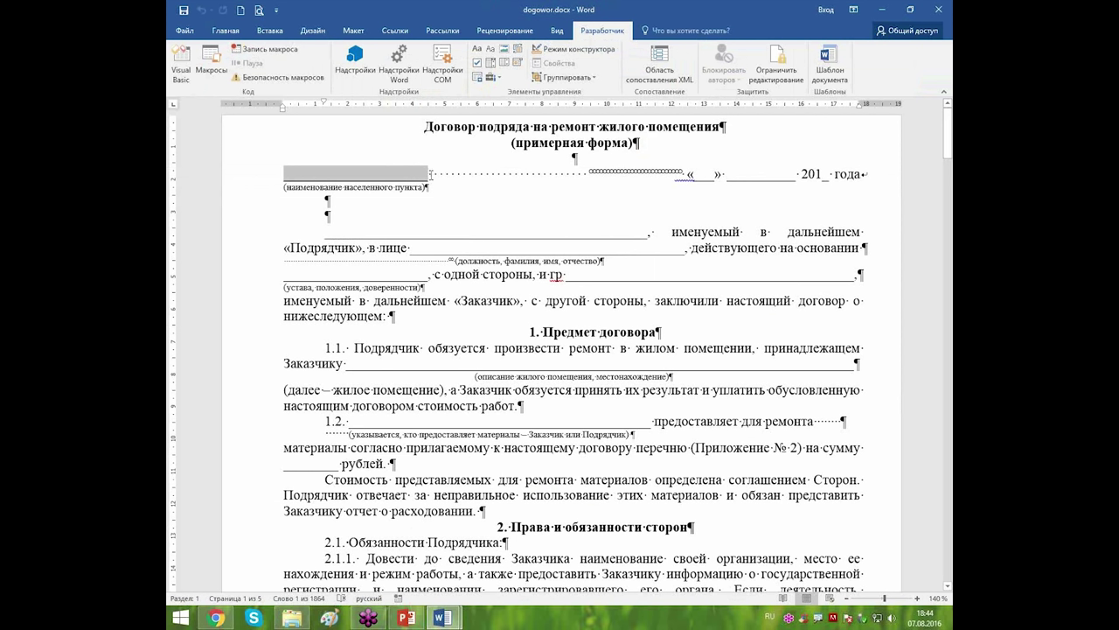
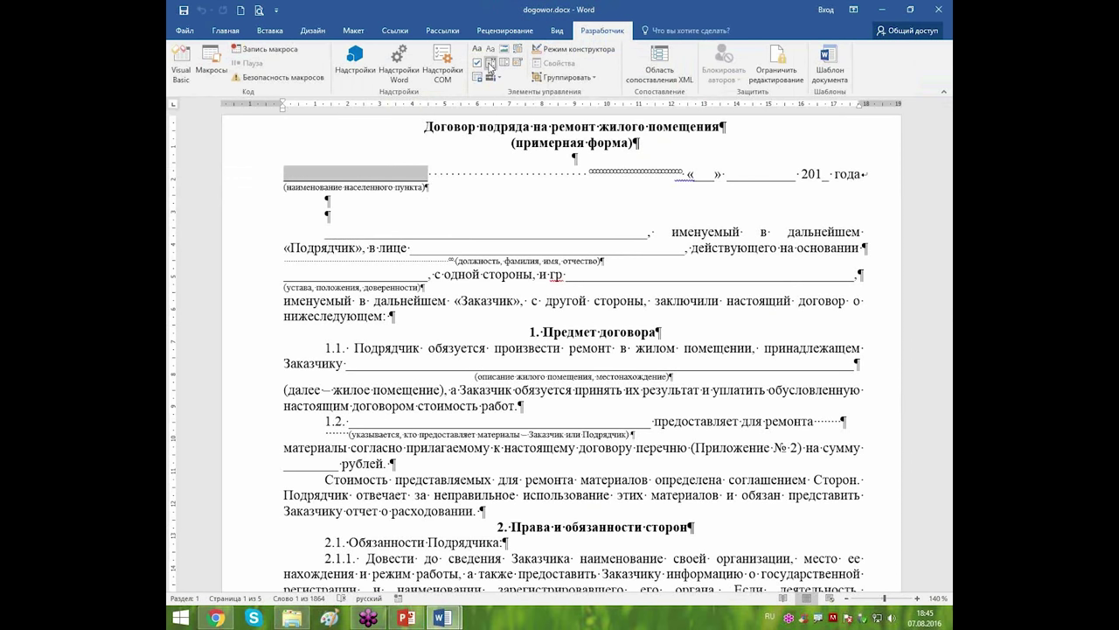
pyautogui.click(490, 65)
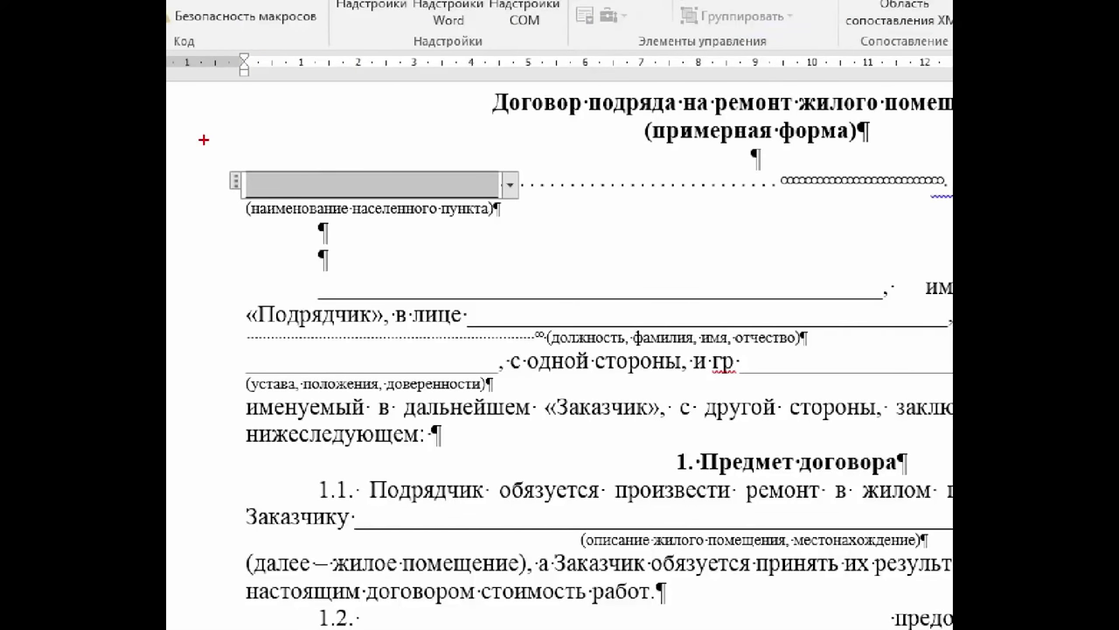
# Check which choices the settlement-name combo box offers.
pyautogui.moveTo(258, 148)
pyautogui.mouseDown()
pyautogui.moveTo(473, 208)
pyautogui.moveTo(523, 200)
pyautogui.mouseUp()
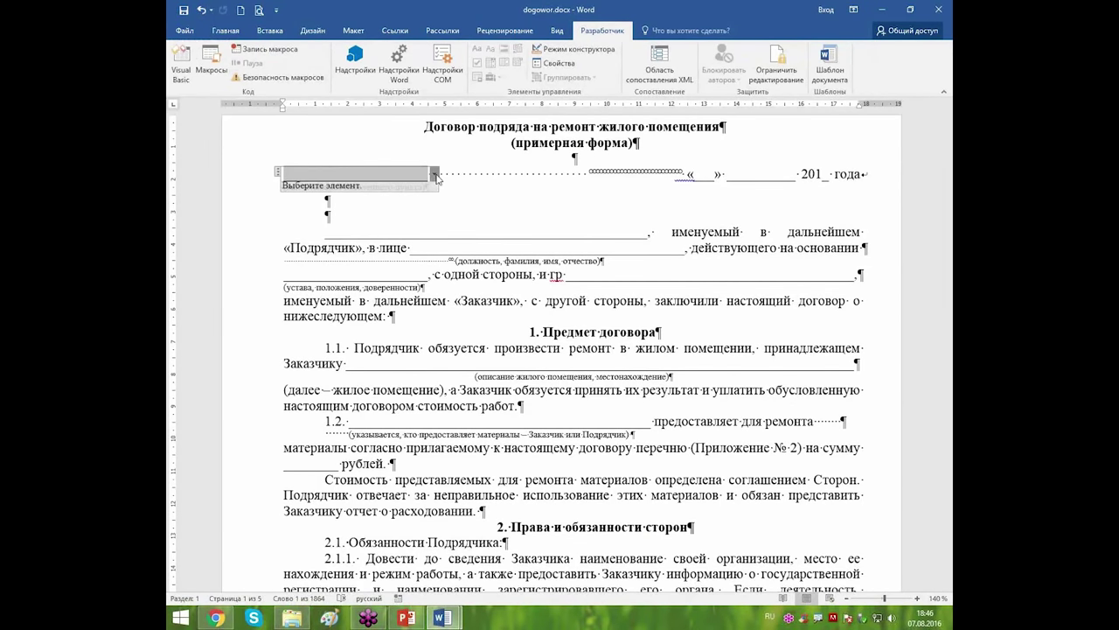
pyautogui.click(435, 176)
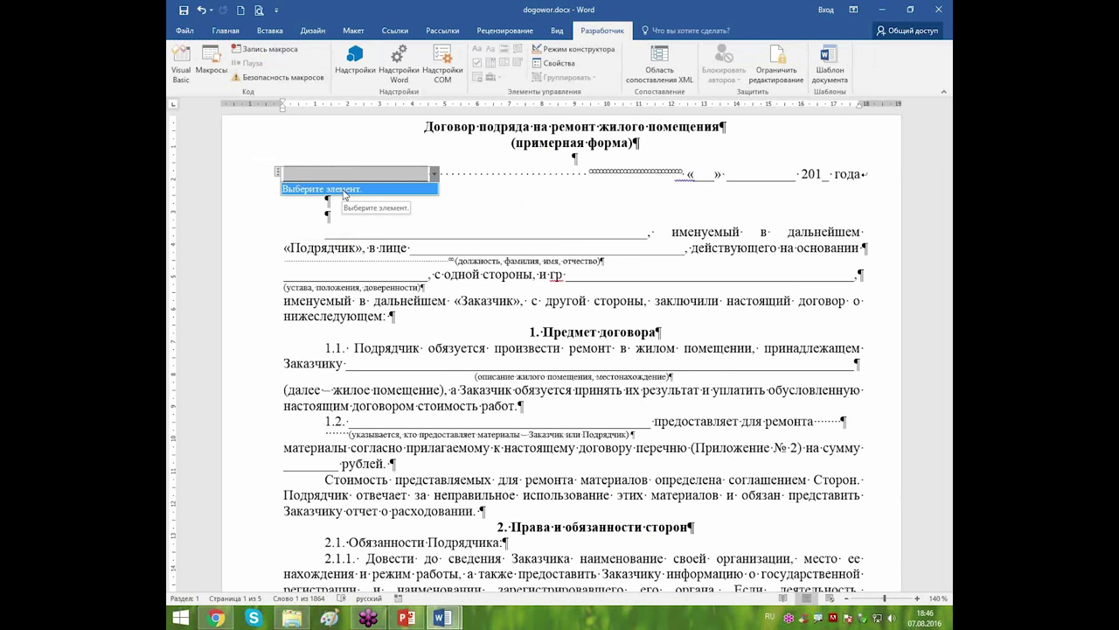
pyautogui.click(443, 174)
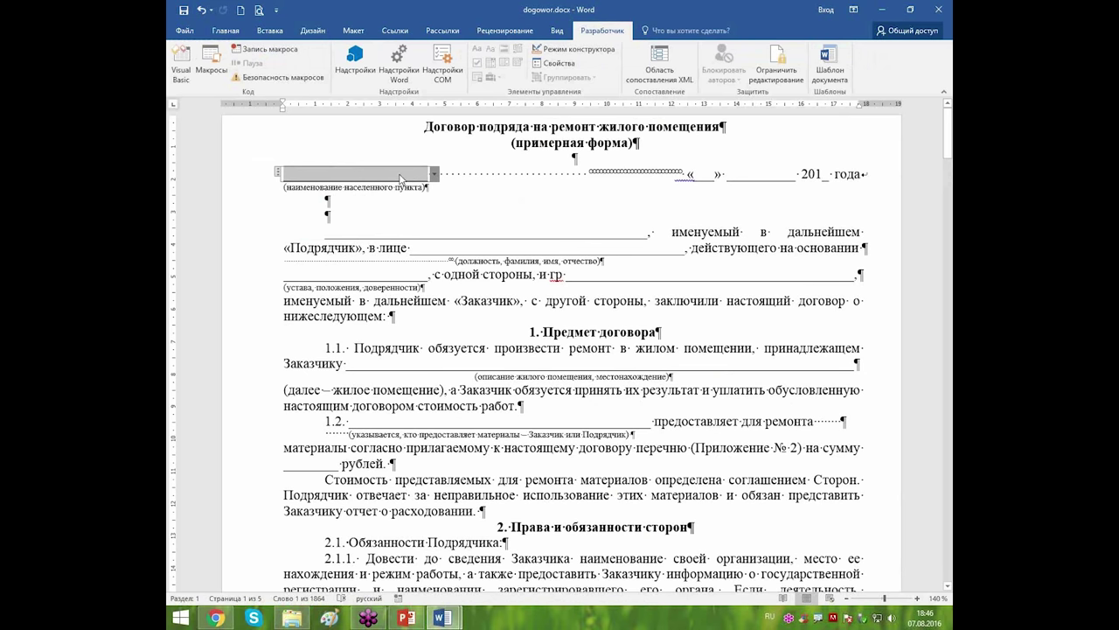
# Open the settlement combo box's content control properties and title the control "город".
pyautogui.click(548, 66)
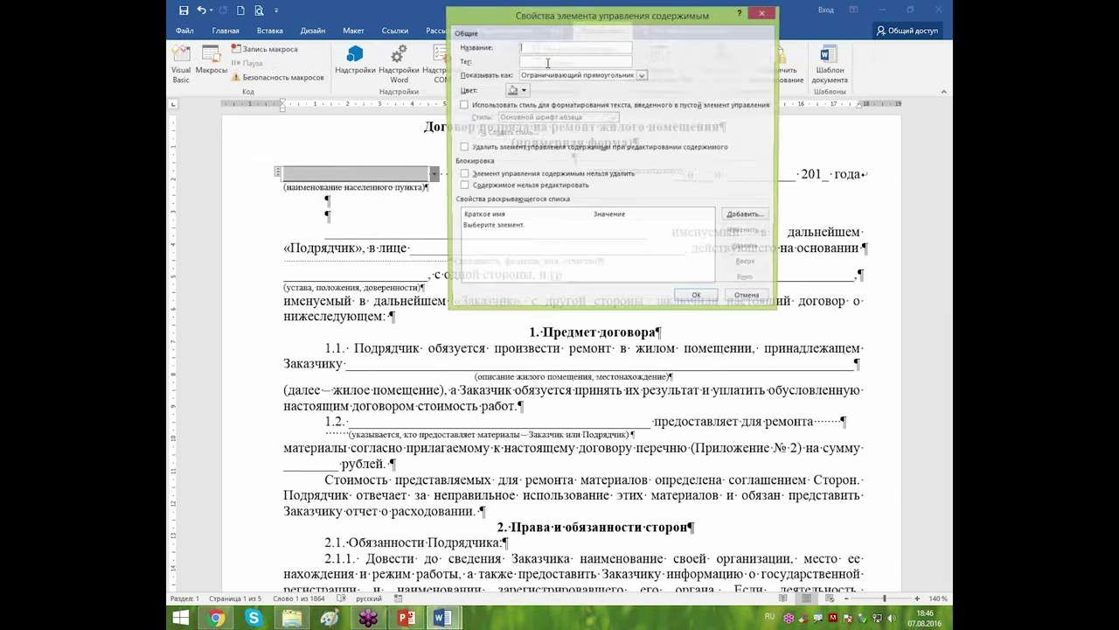
pyautogui.moveTo(582, 16); pyautogui.dragTo(599, 88)
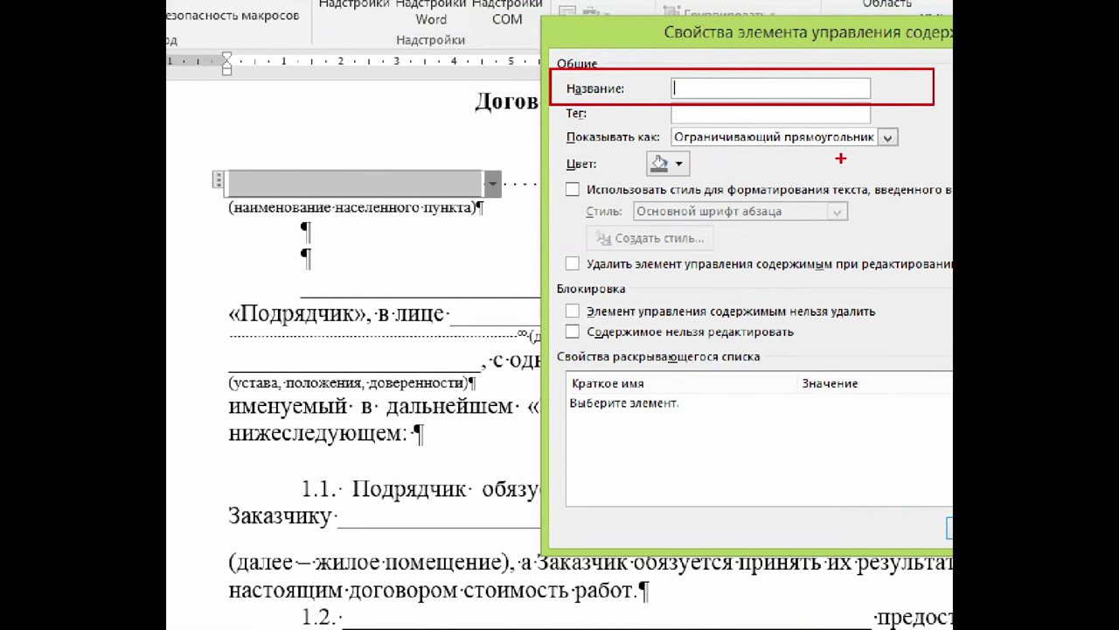
pyautogui.moveTo(200, 159); pyautogui.dragTo(230, 203)
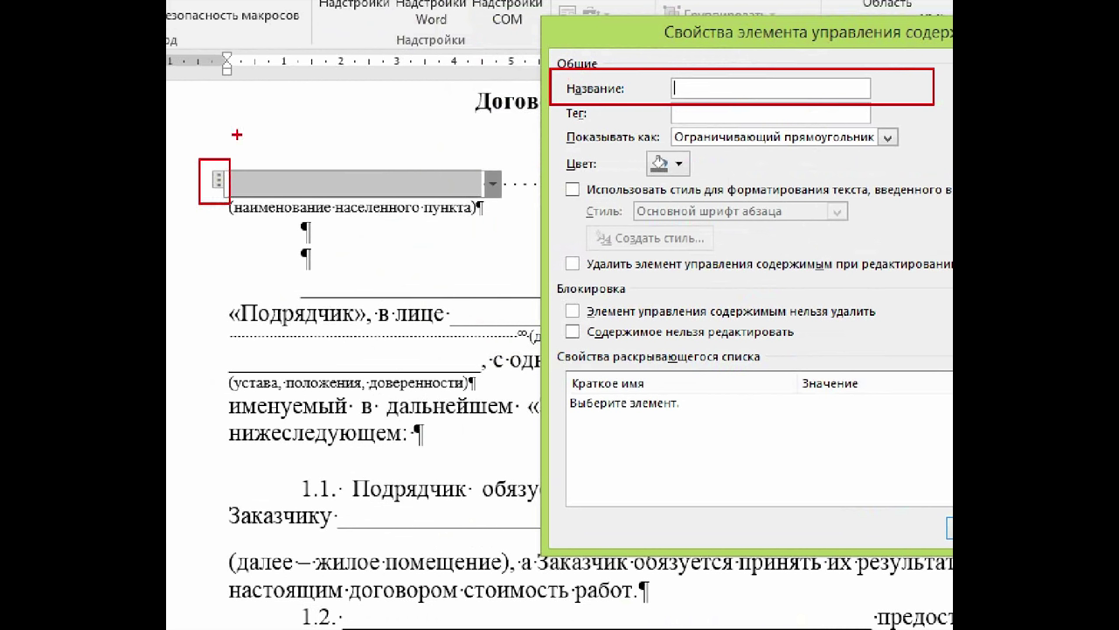
pyautogui.moveTo(219, 150); pyautogui.dragTo(290, 168)
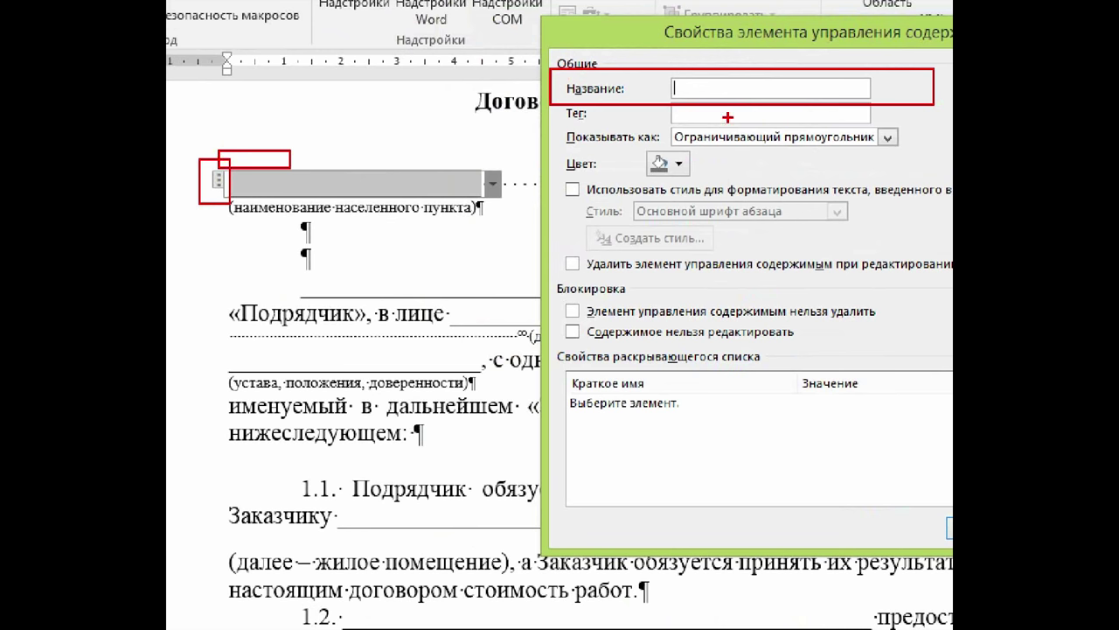
pyautogui.moveTo(725, 87); pyautogui.dragTo(753, 77)
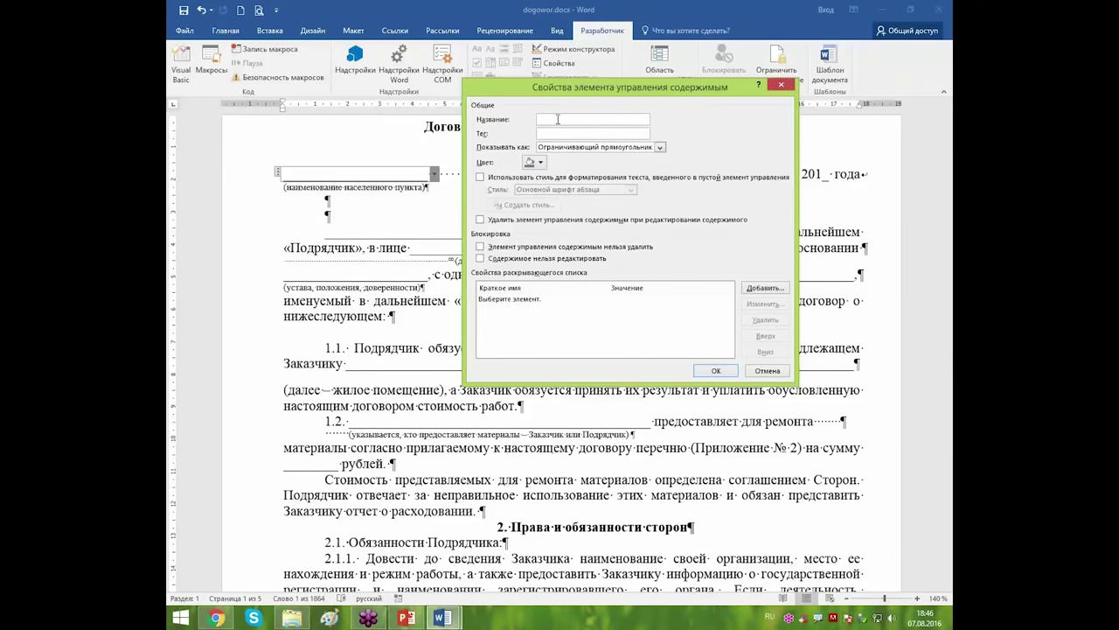
pyautogui.write('город')
# Format text entered in the settlement control with a new character style Стиль1 that uses the purple (Лиловый) font colour.
pyautogui.click(481, 179)
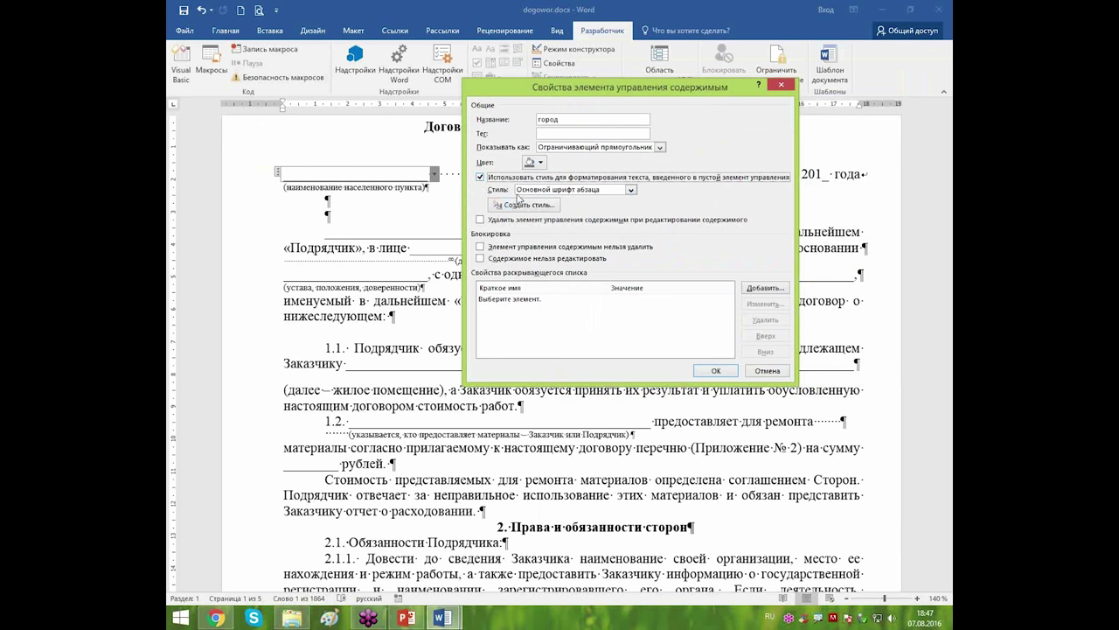
pyautogui.click(542, 204)
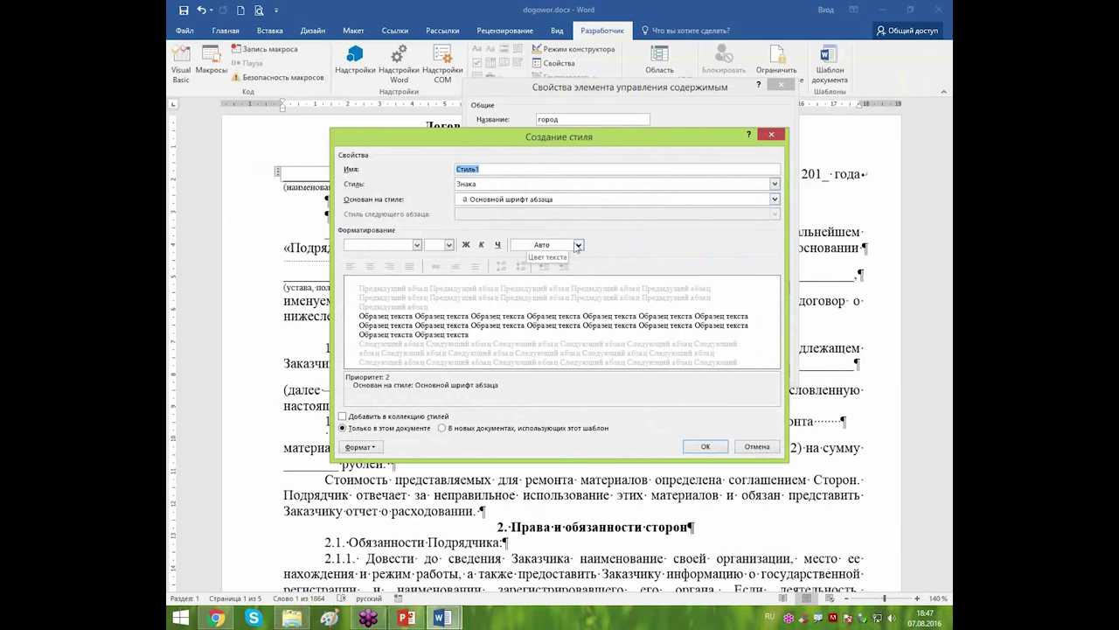
pyautogui.click(577, 246)
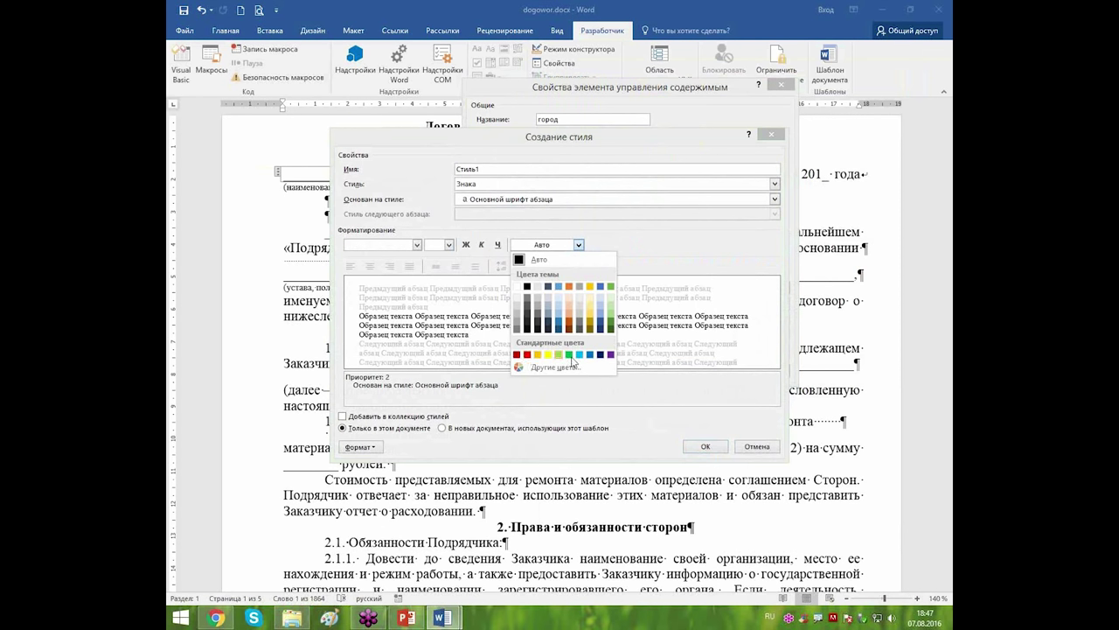
pyautogui.click(610, 354)
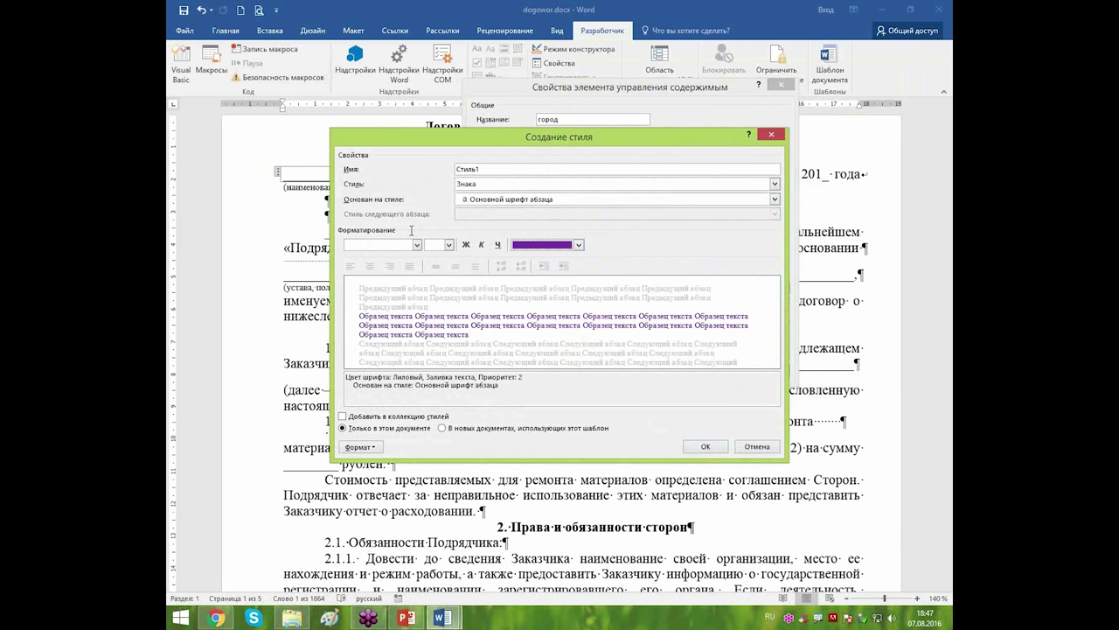
pyautogui.click(705, 446)
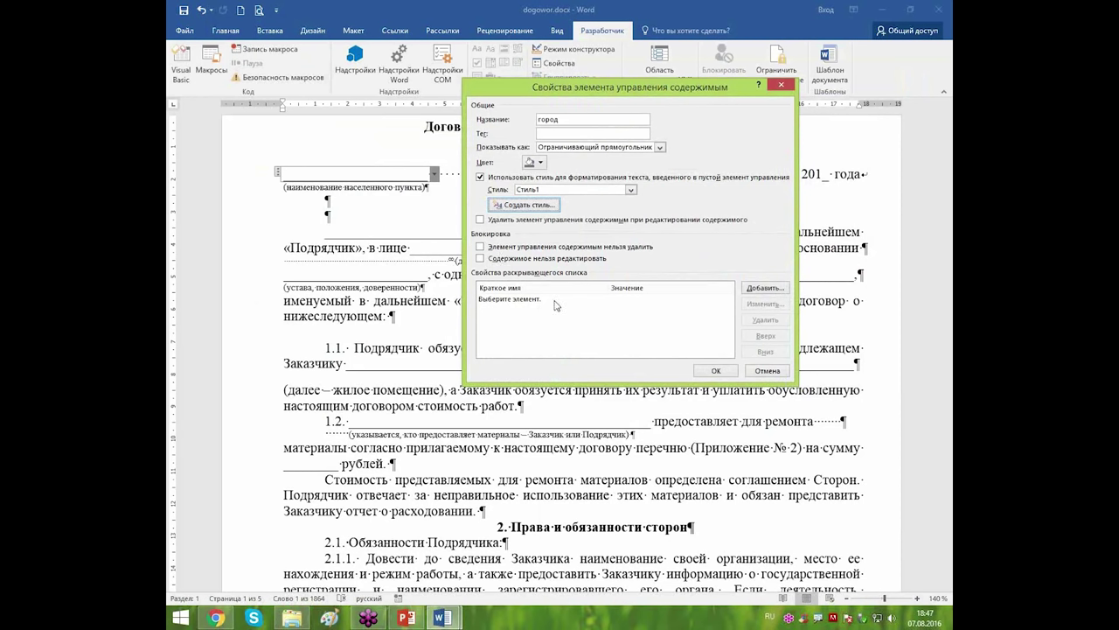
# Replace the default "Выберите элемент." entry in the control's choices with "Москва".
pyautogui.click(514, 300)
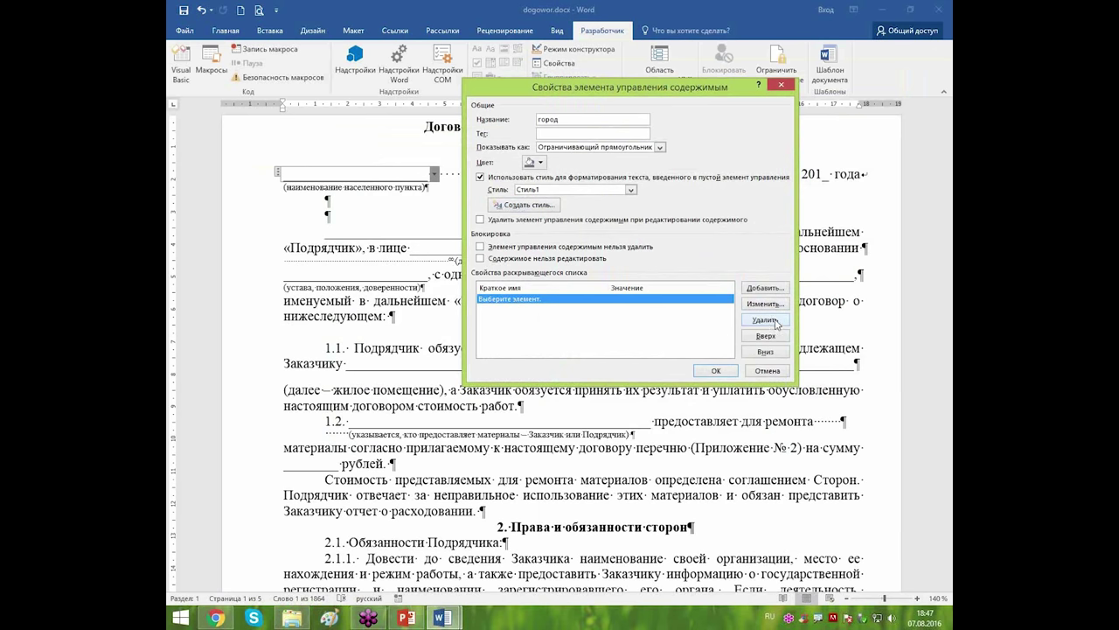
pyautogui.click(766, 320)
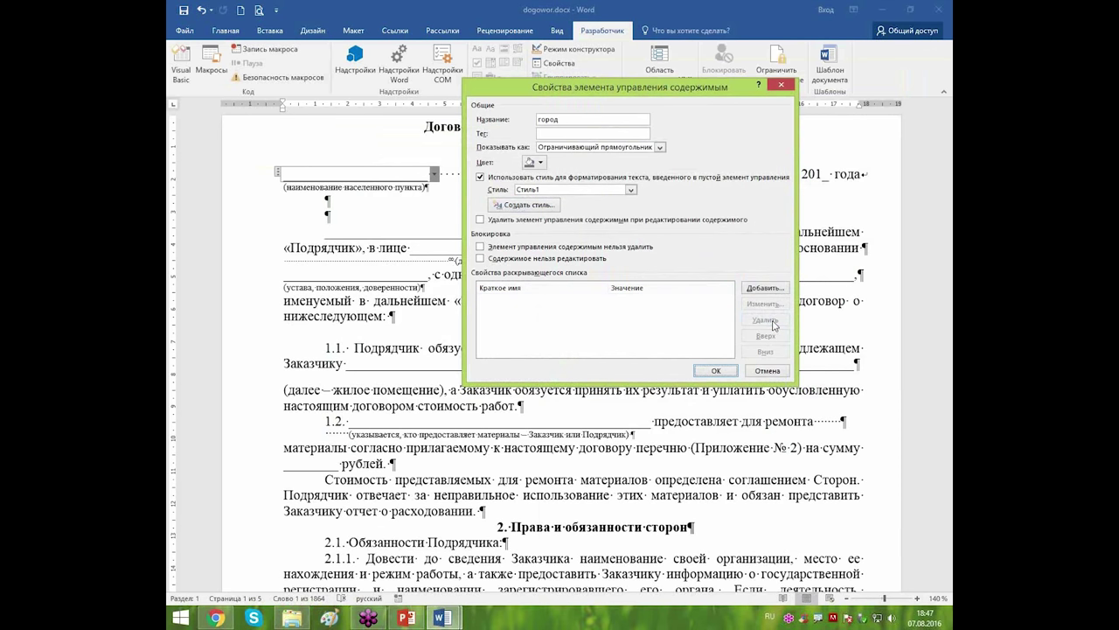
pyautogui.click(763, 287)
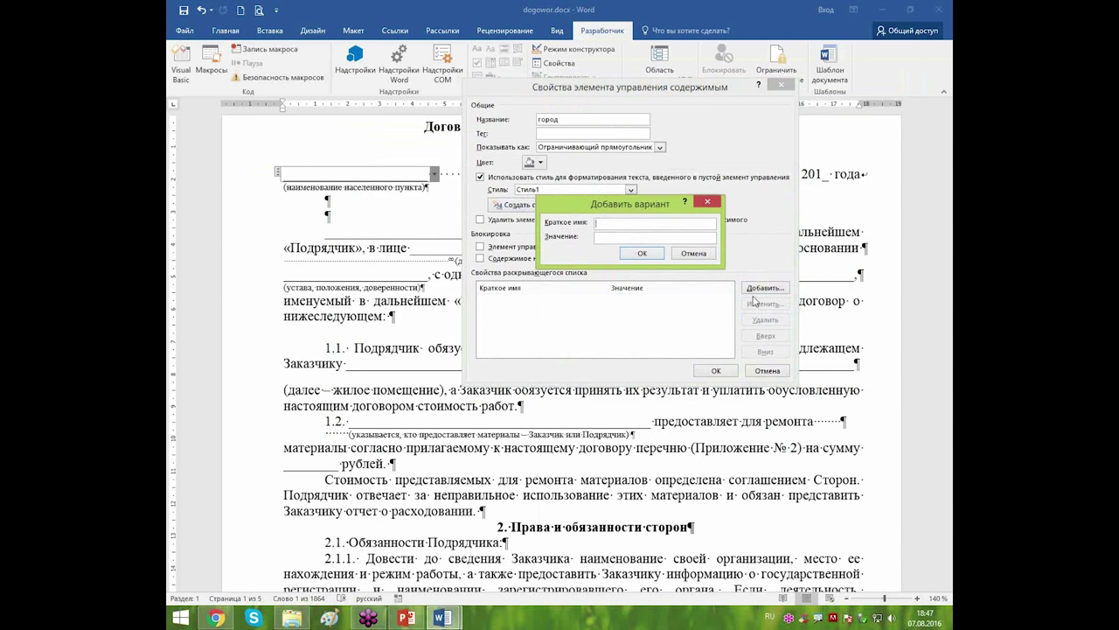
pyautogui.write('Москва')
pyautogui.moveTo(638, 211); pyautogui.dragTo(639, 242)
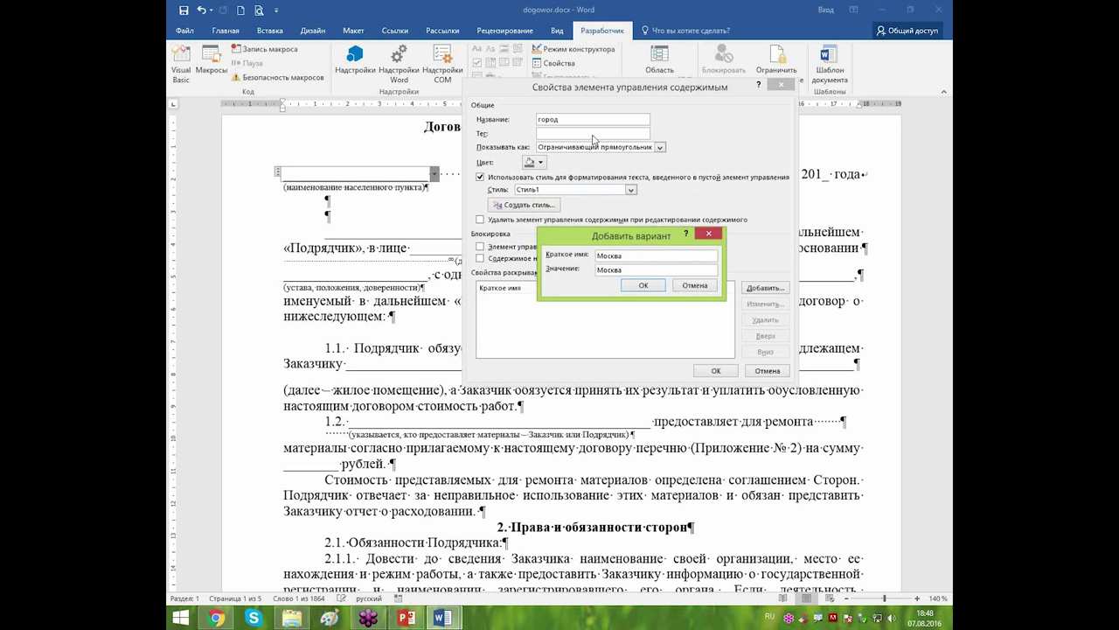
pyautogui.click(637, 289)
# Add the choices "Тула" and "Омск" to the settlement control and apply its properties.
pyautogui.click(762, 291)
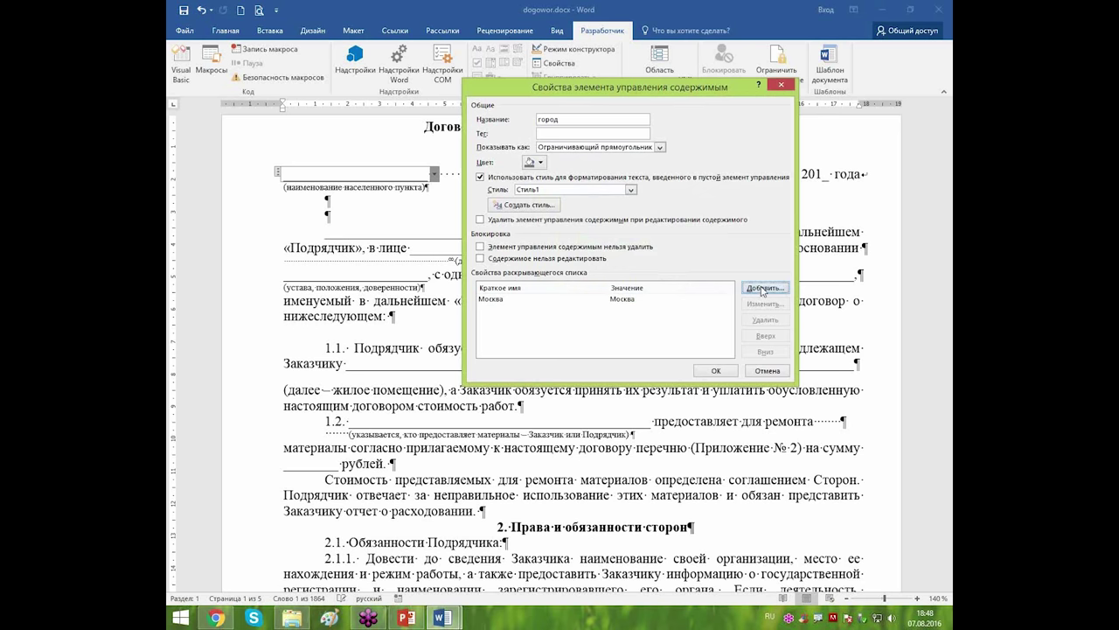
pyautogui.write('Тула')
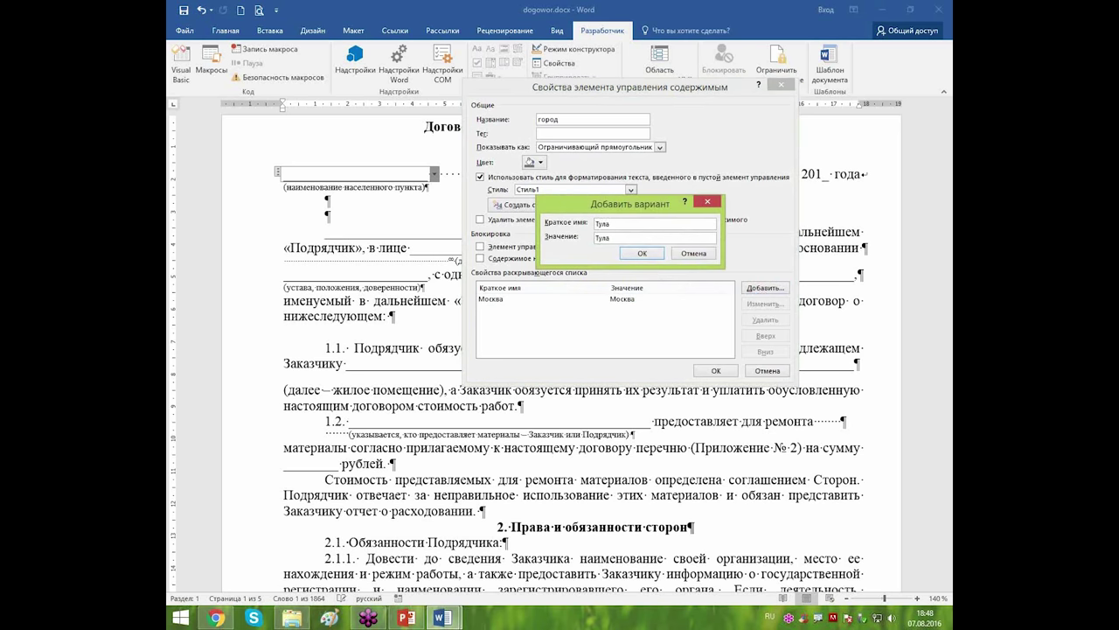
pyautogui.click(641, 253)
pyautogui.click(765, 287)
pyautogui.write('Омск')
pyautogui.press('Return')
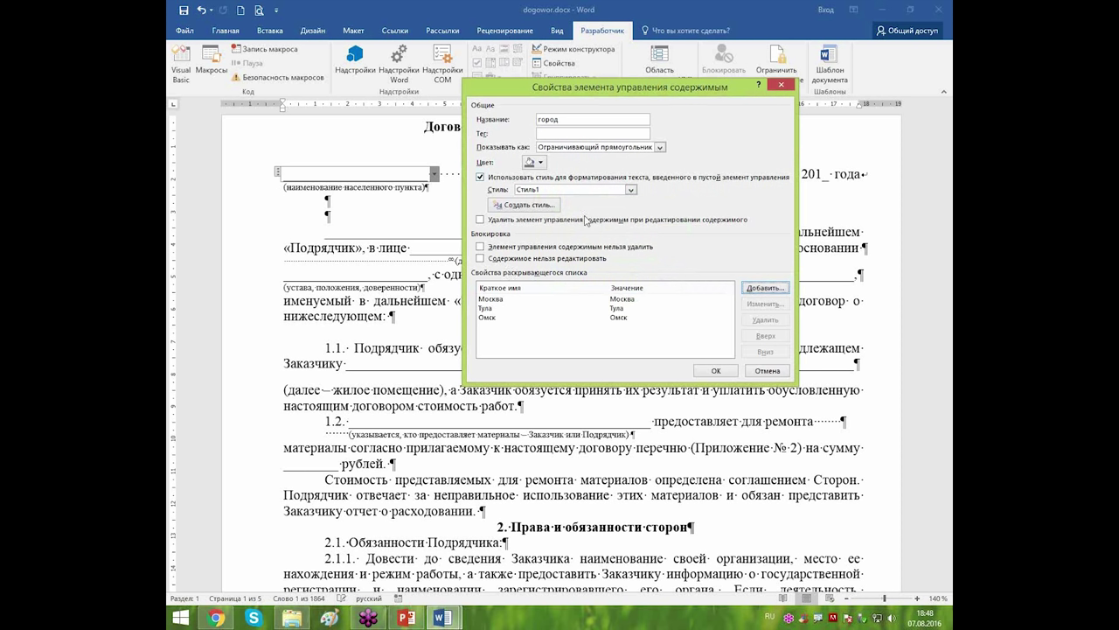
pyautogui.click(715, 371)
# Fill the settlement combo box under the contract title with the choice "Москва".
pyautogui.click(434, 174)
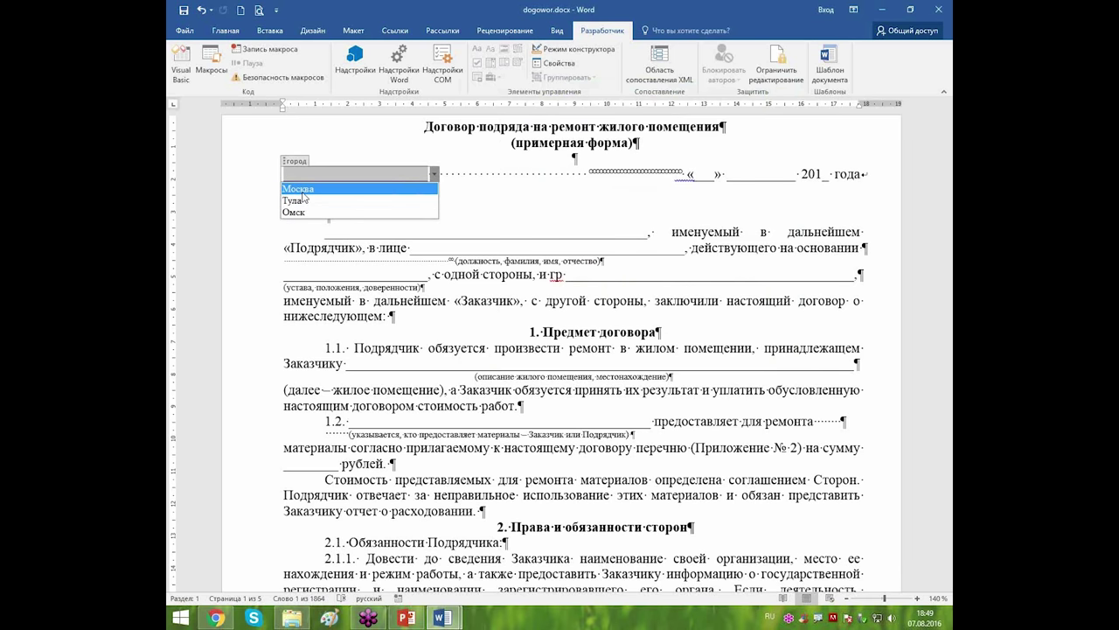
pyautogui.click(302, 188)
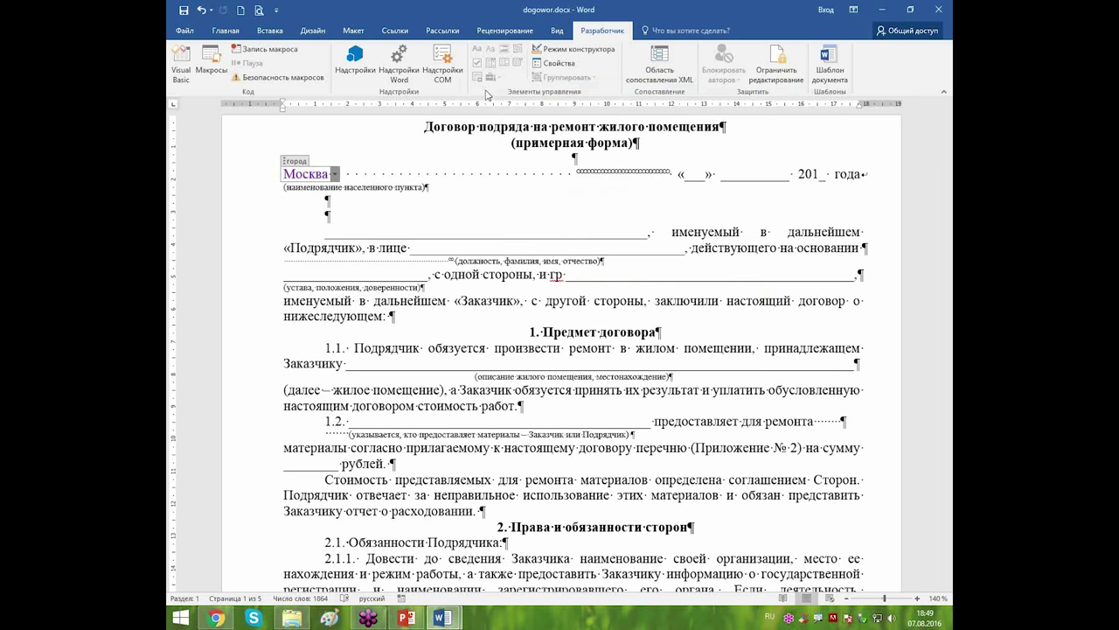
# Examine the Разработчик entry in the ribbon customization options, and close the options unchanged.
pyautogui.rightClick(513, 81)
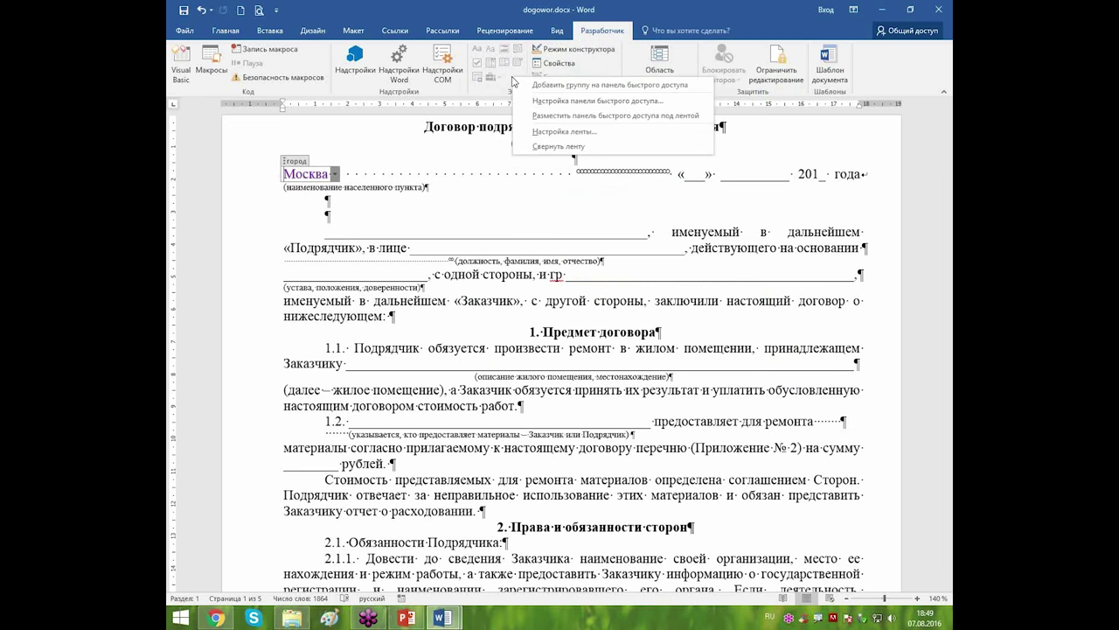
pyautogui.click(554, 133)
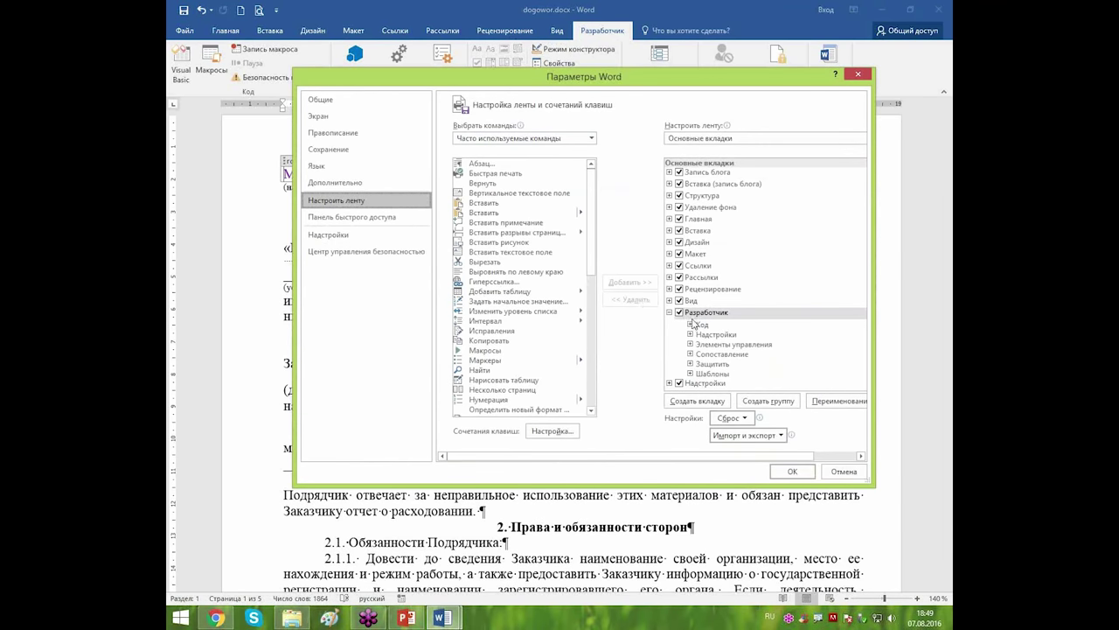
pyautogui.click(687, 315)
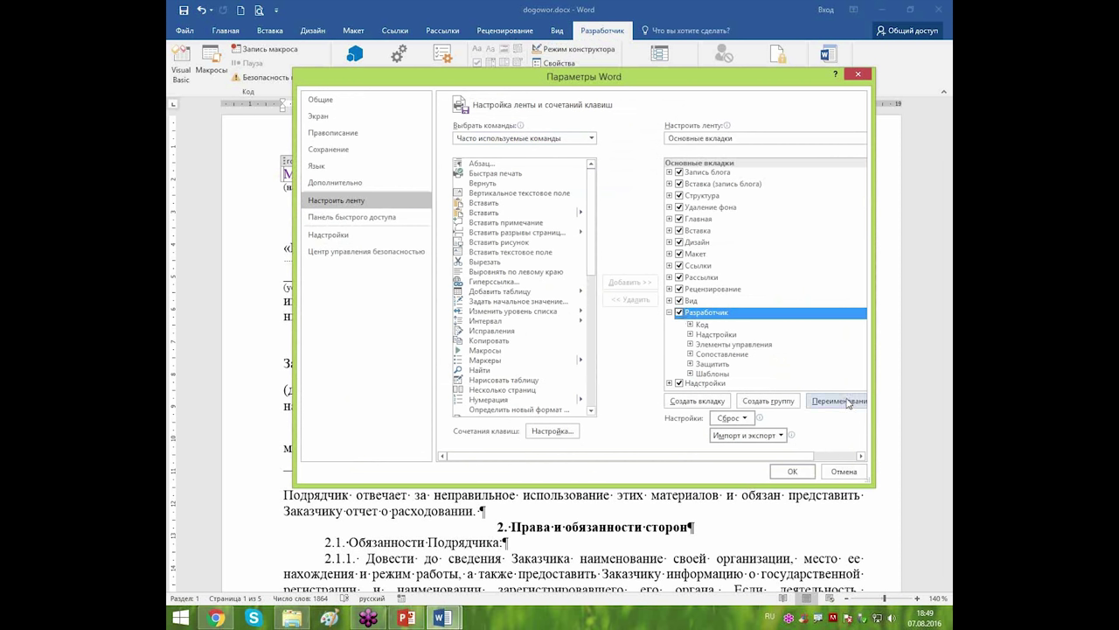
pyautogui.click(857, 77)
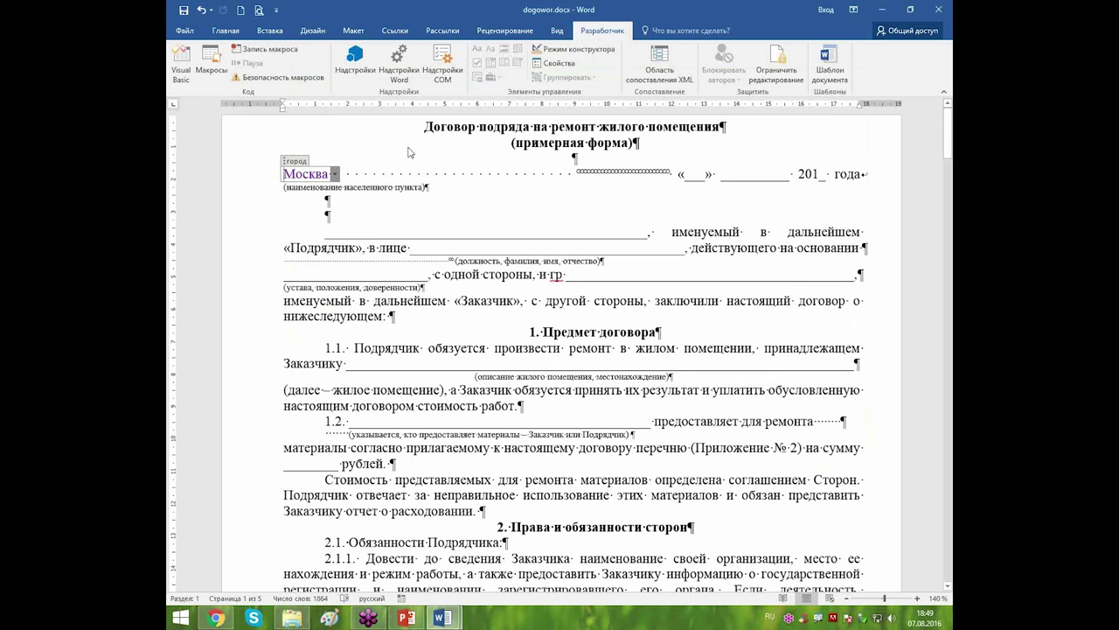
# Examine the screen tip style setting in Word's general options, and close the options unchanged.
pyautogui.click(194, 37)
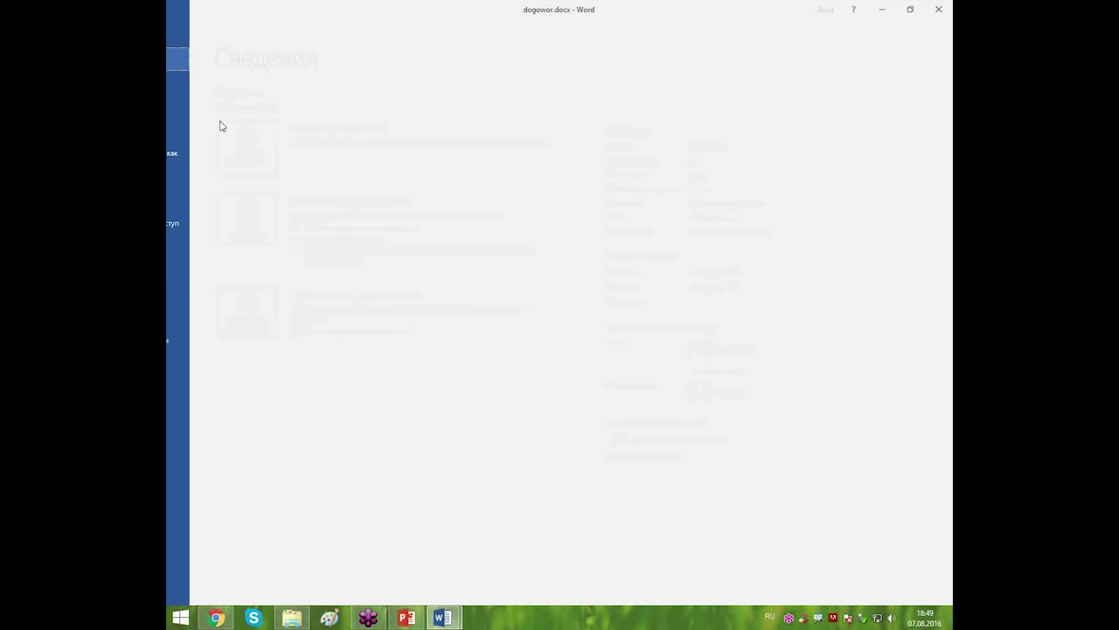
pyautogui.click(210, 343)
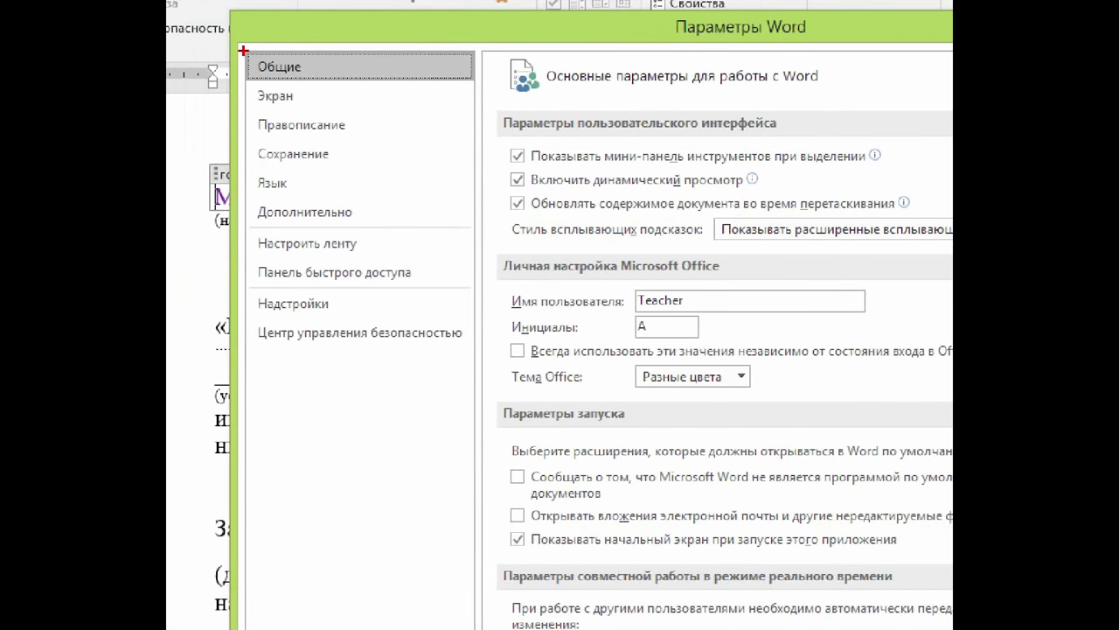
pyautogui.moveTo(243, 51); pyautogui.dragTo(444, 80)
pyautogui.moveTo(501, 207); pyautogui.dragTo(951, 238)
pyautogui.moveTo(509, 211)
pyautogui.mouseDown()
pyautogui.moveTo(514, 238)
pyautogui.moveTo(523, 213)
pyautogui.mouseUp()
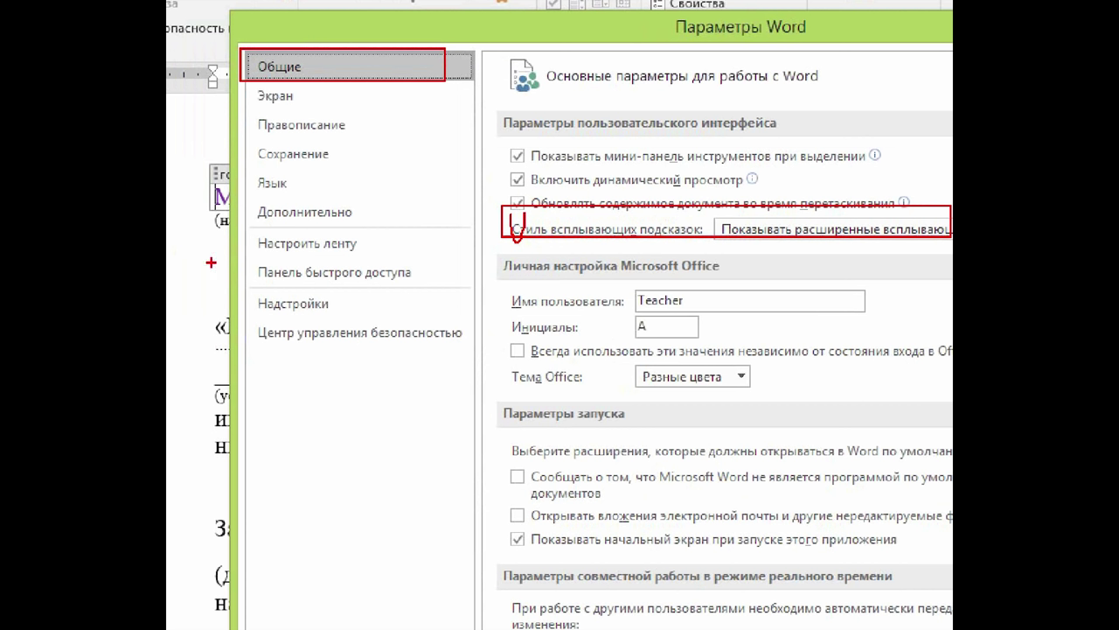
pyautogui.moveTo(226, 234)
pyautogui.mouseDown()
pyautogui.moveTo(354, 227)
pyautogui.moveTo(226, 214)
pyautogui.mouseUp()
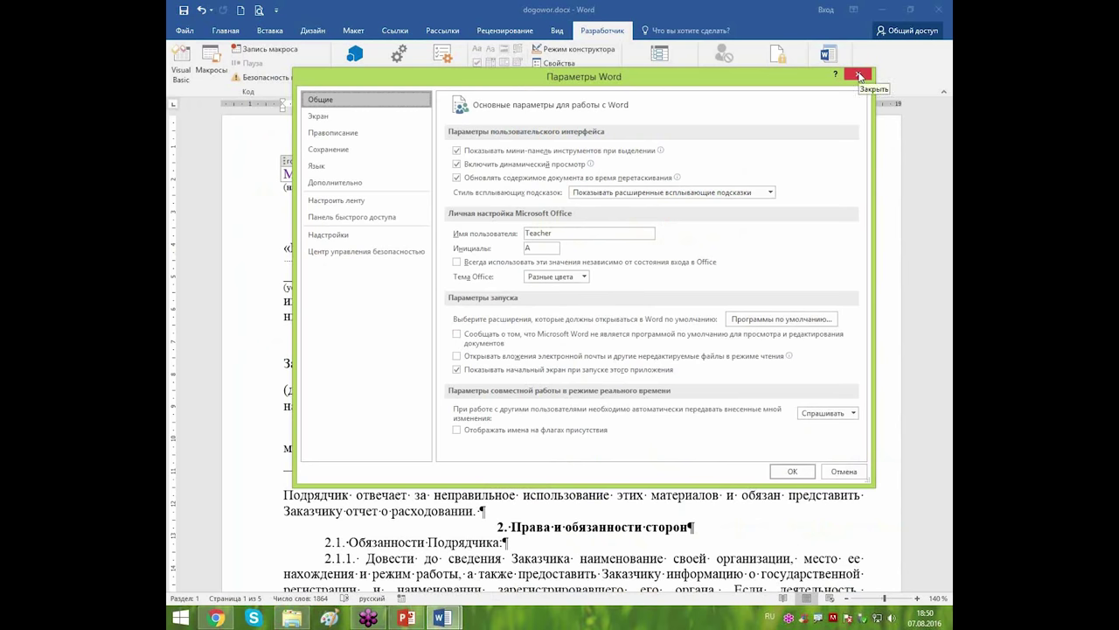
pyautogui.click(858, 76)
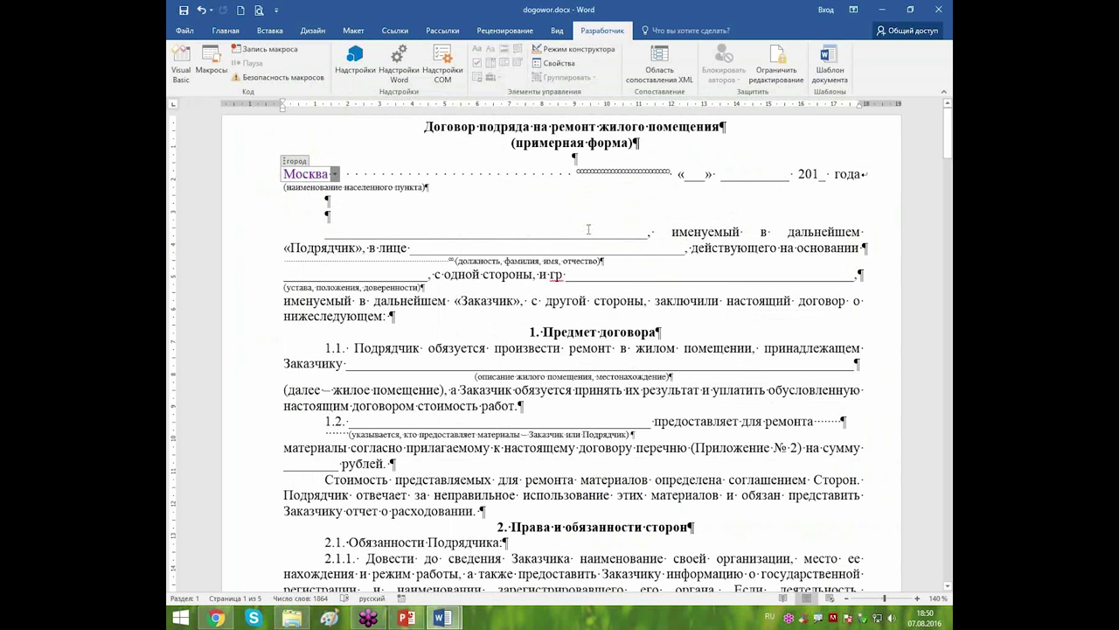
# Delete the blank date placeholder and the filler characters before it from the settlement line under the contract title.
pyautogui.moveTo(678, 174); pyautogui.dragTo(865, 173)
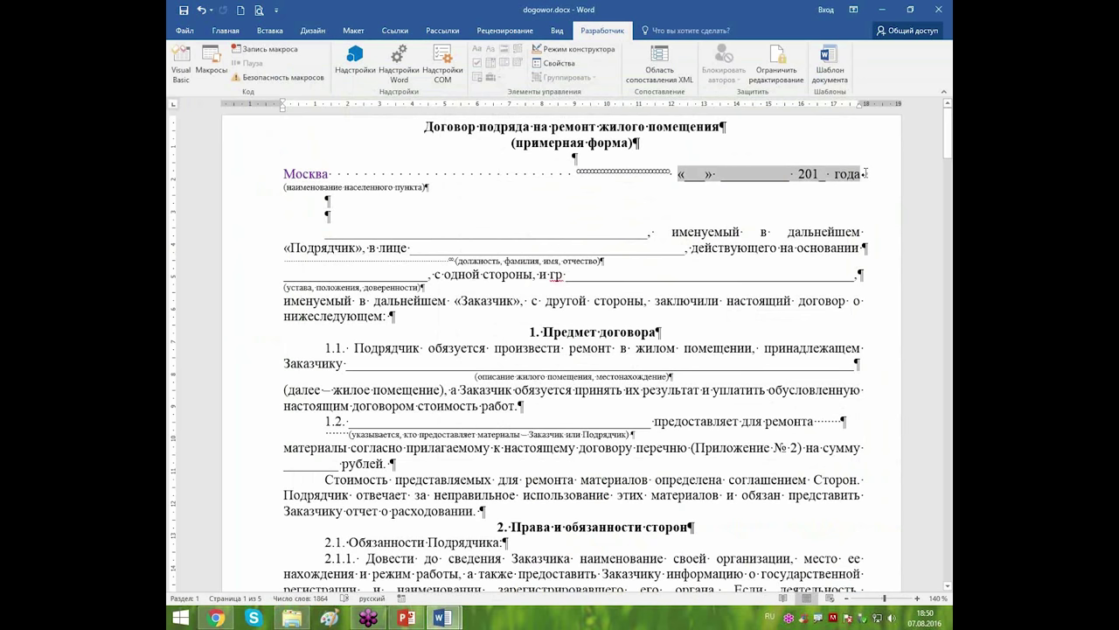
pyautogui.moveTo(864, 173); pyautogui.dragTo(865, 173)
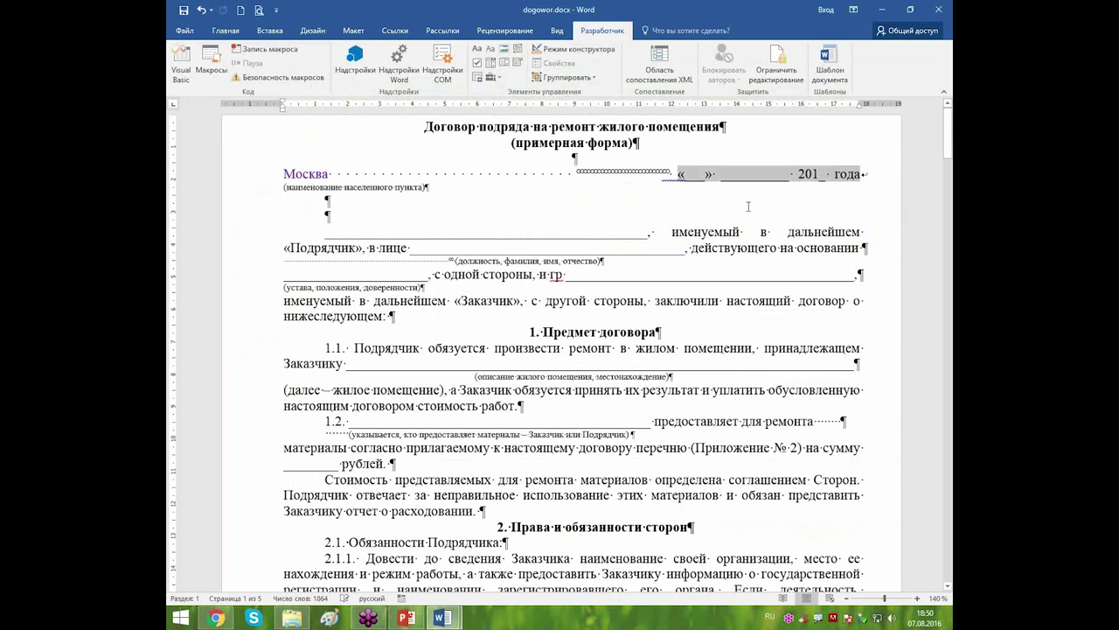
pyautogui.press('Delete')
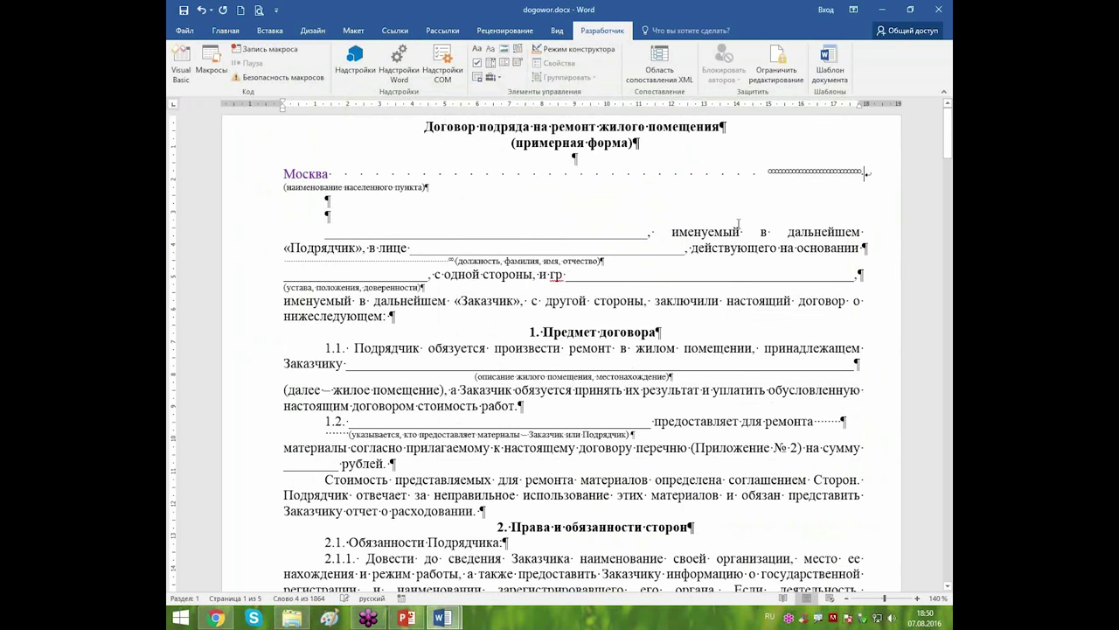
pyautogui.moveTo(766, 169); pyautogui.dragTo(866, 173)
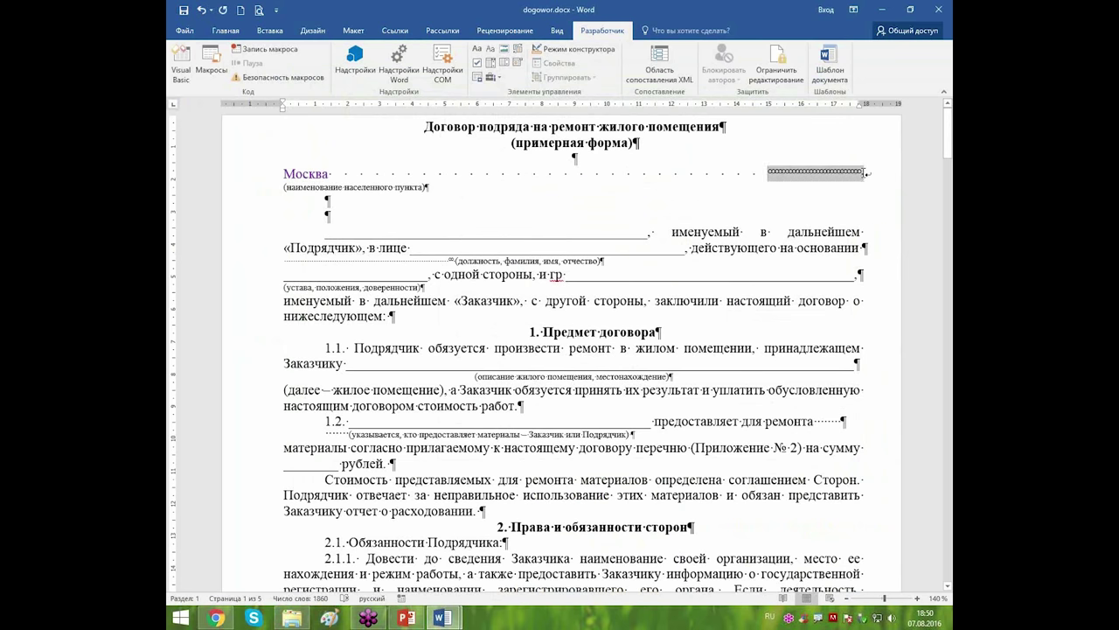
pyautogui.press('Delete')
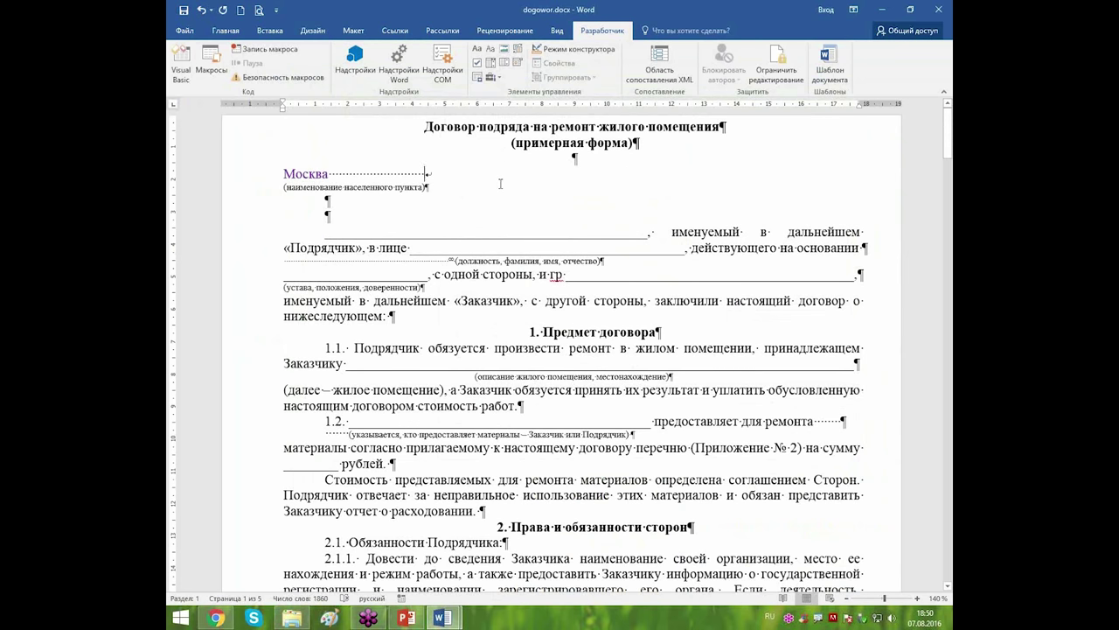
# End the settlement line with a tab and a paragraph break instead of the line break, and set its tab stop at about 12.5 cm.
pyautogui.click(450, 173)
pyautogui.press('Tab')
pyautogui.press('Delete')
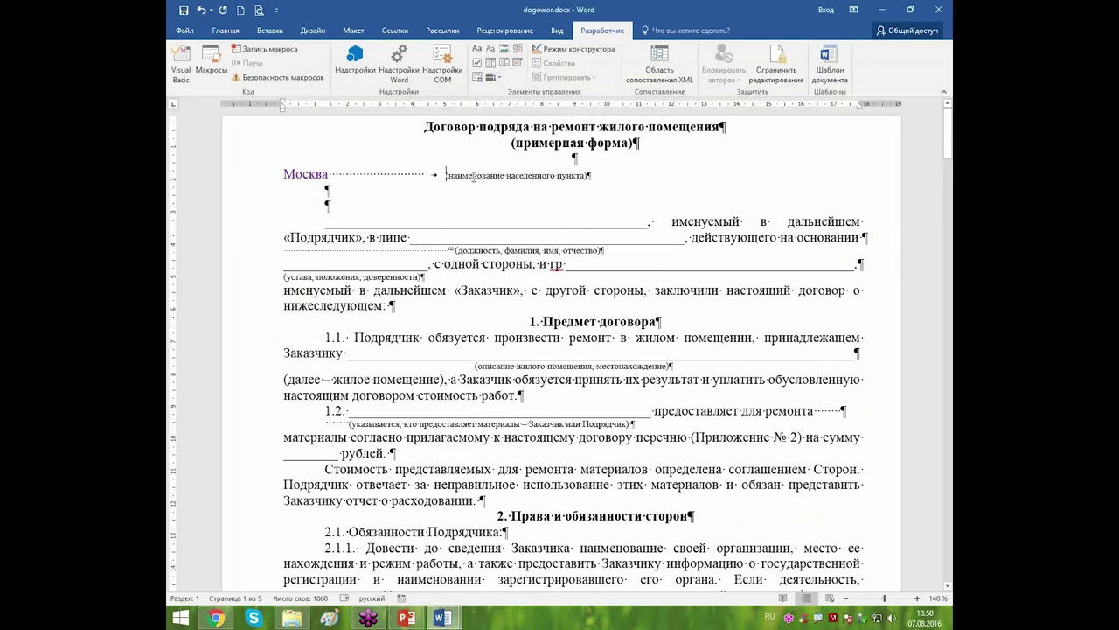
pyautogui.press('Return')
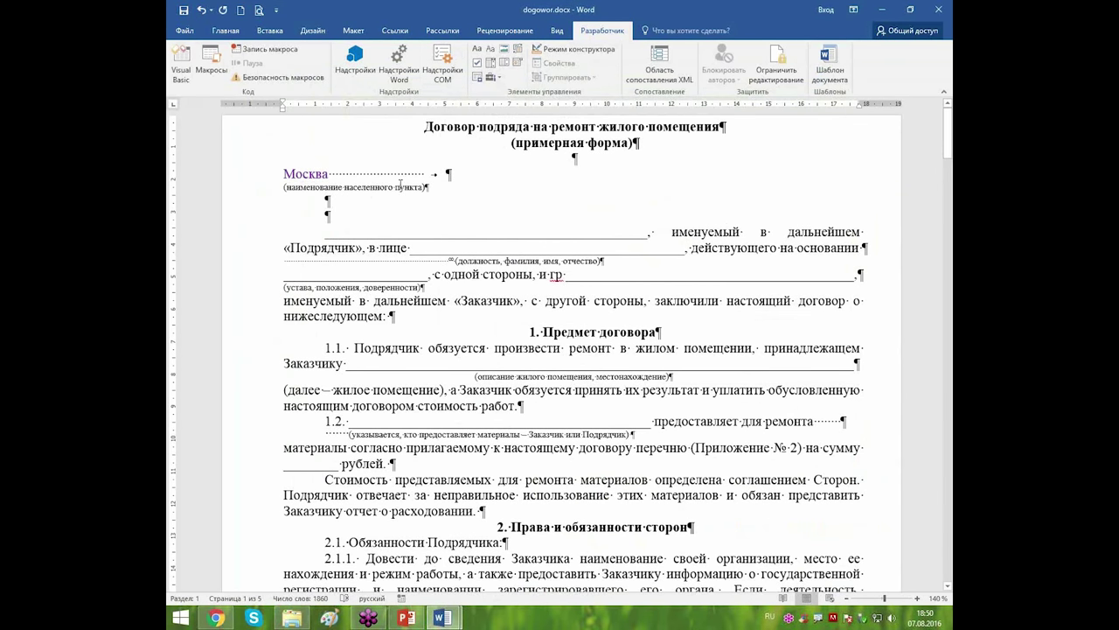
pyautogui.click(237, 33)
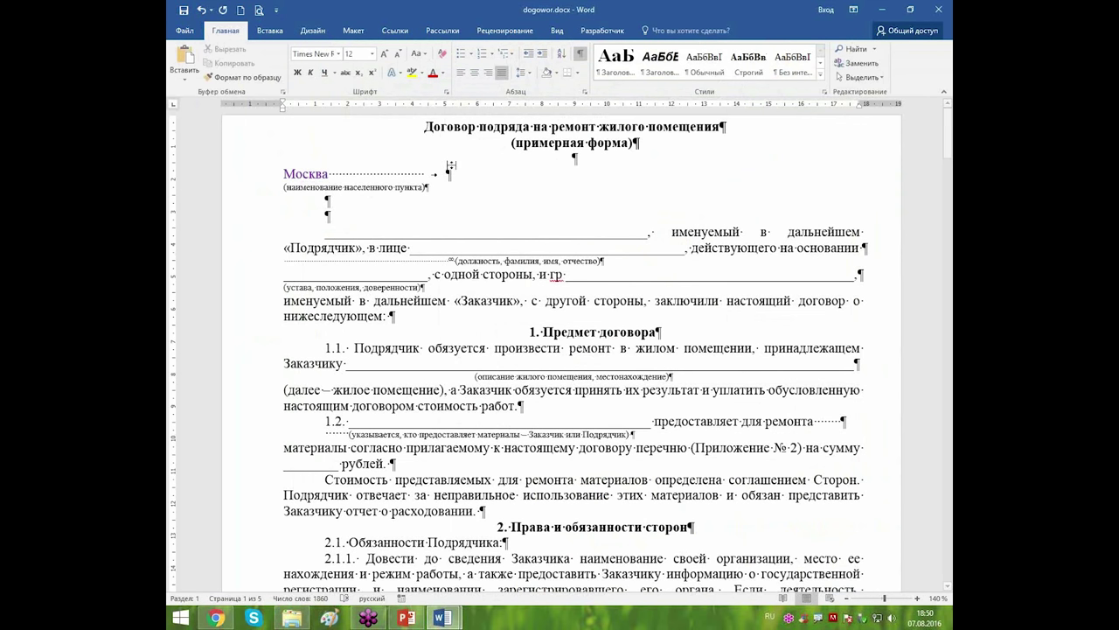
pyautogui.click(692, 106)
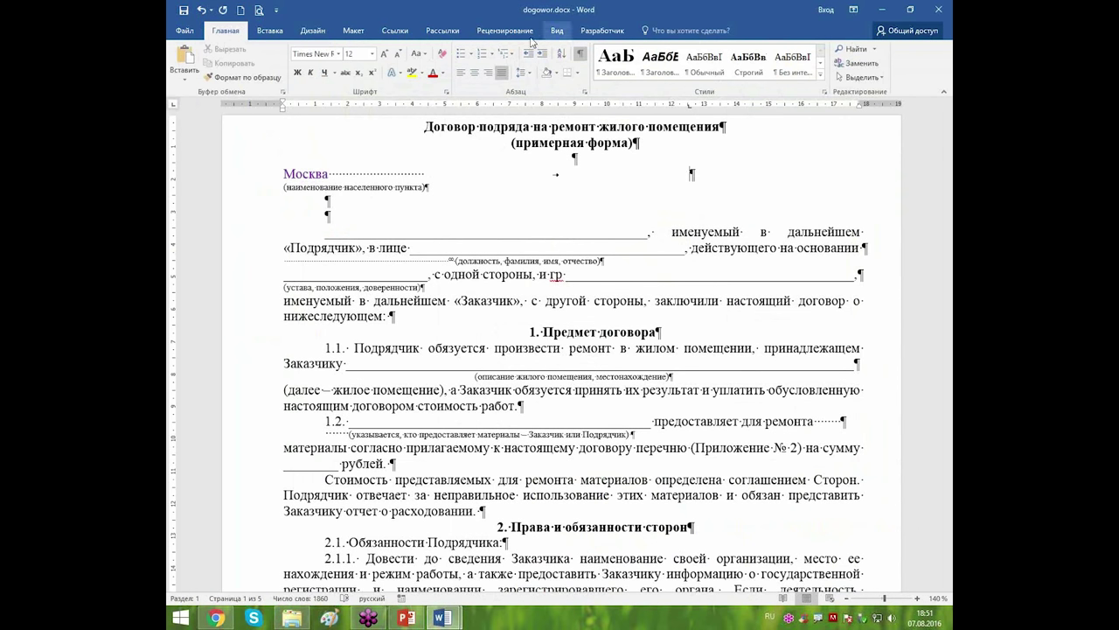
# Insert a date picker content control at the tab stop on the settlement line and fill it with today's date.
pyautogui.click(603, 32)
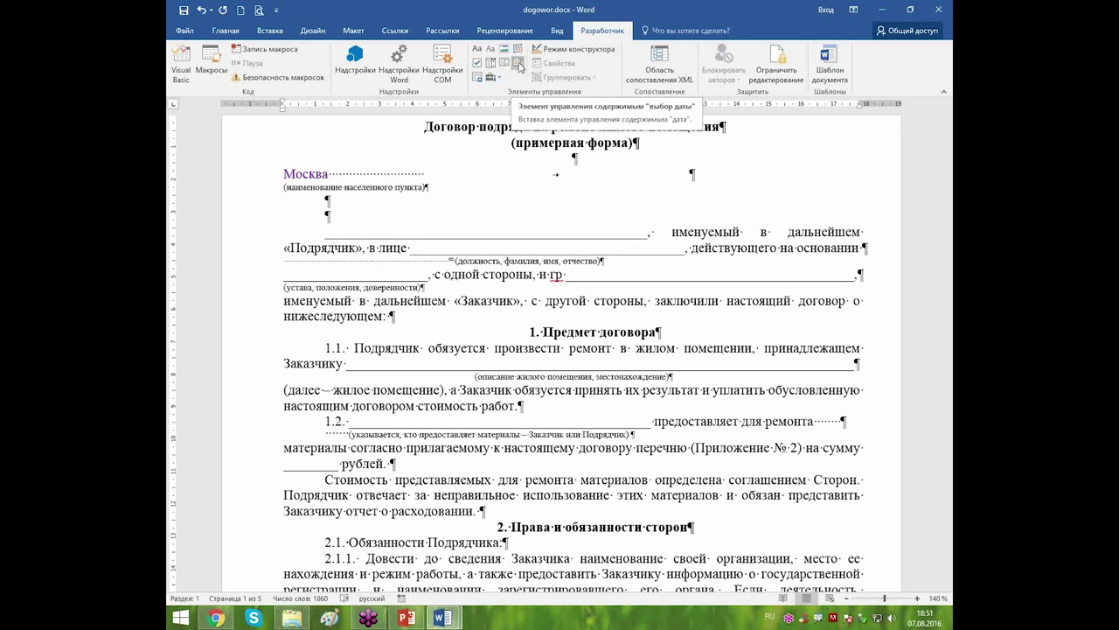
pyautogui.click(519, 65)
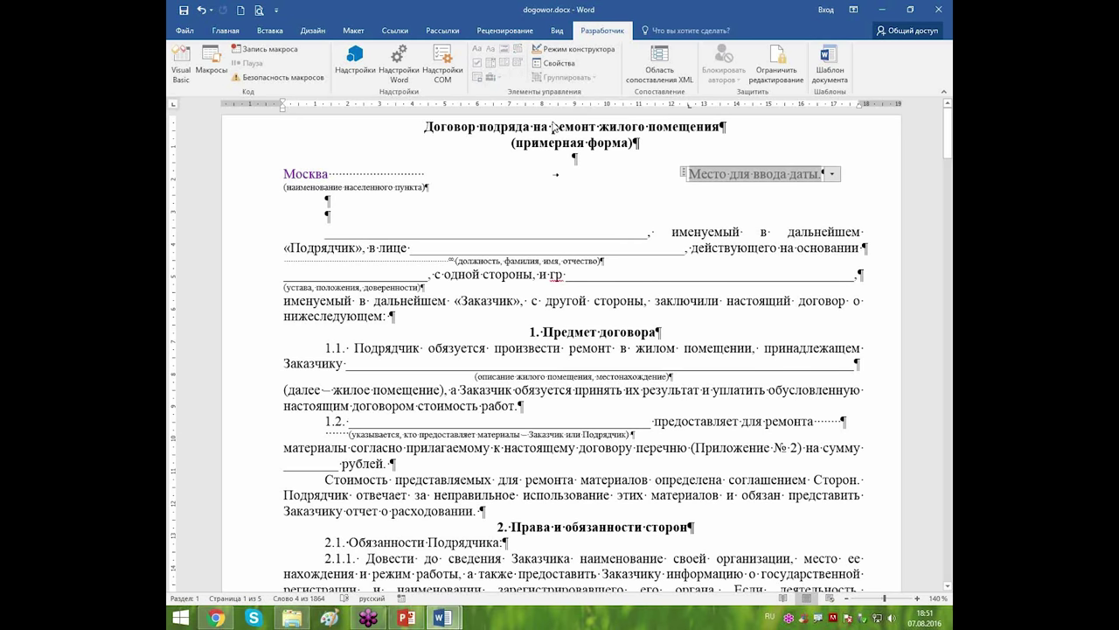
pyautogui.hotkey('alt', 'Down')
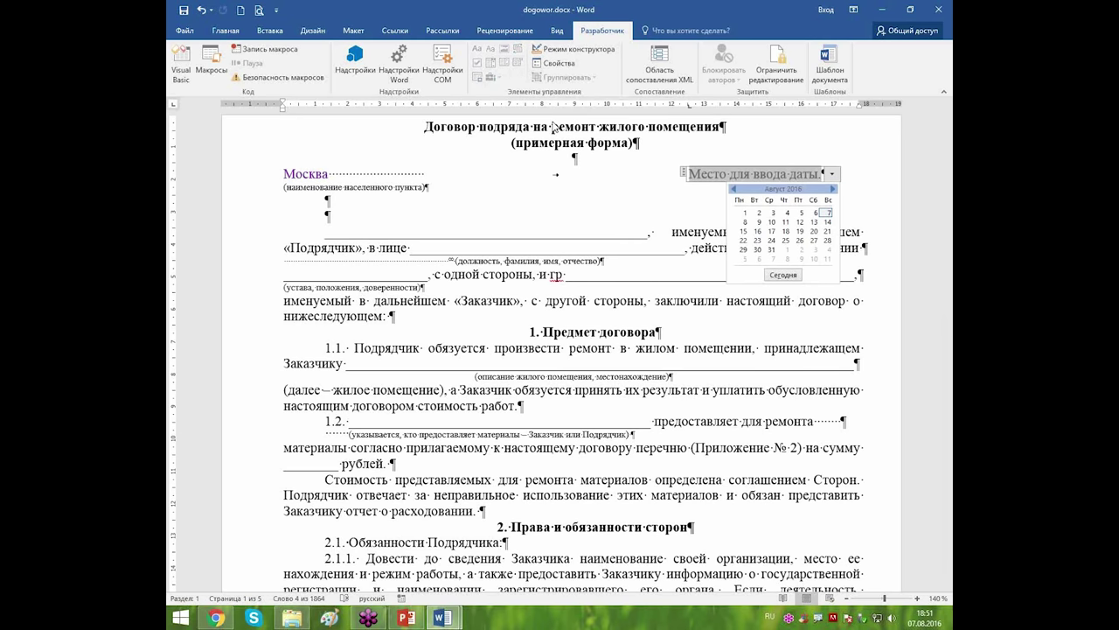
pyautogui.click(784, 275)
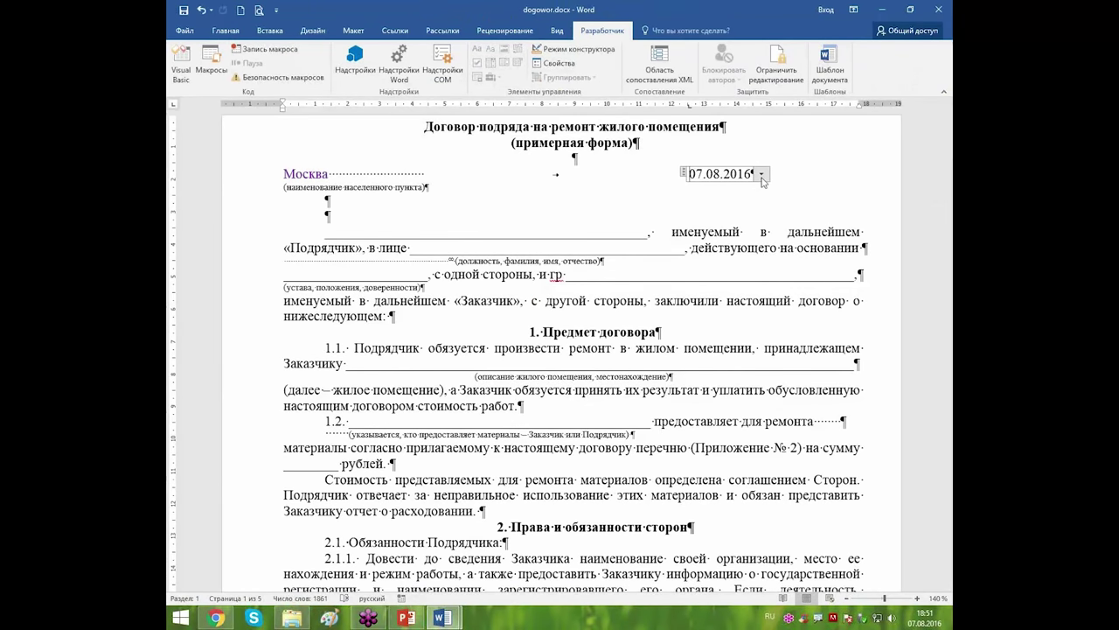
# Try changing the contract's date control to 17.08.2016 with its calendar.
pyautogui.click(904, 305)
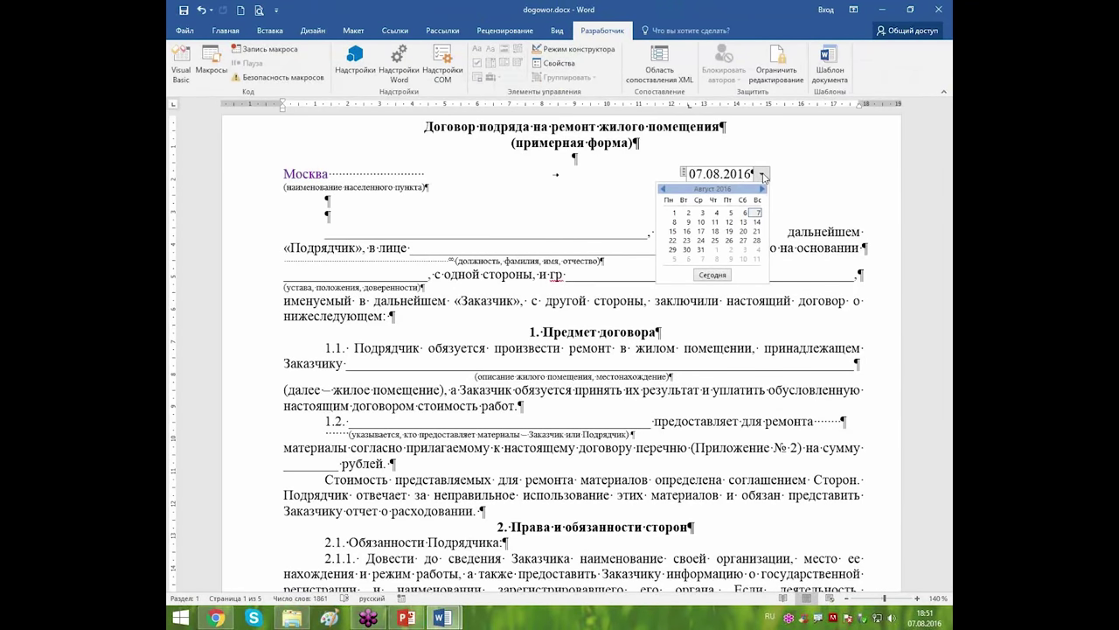
pyautogui.click(712, 278)
pyautogui.click(703, 194)
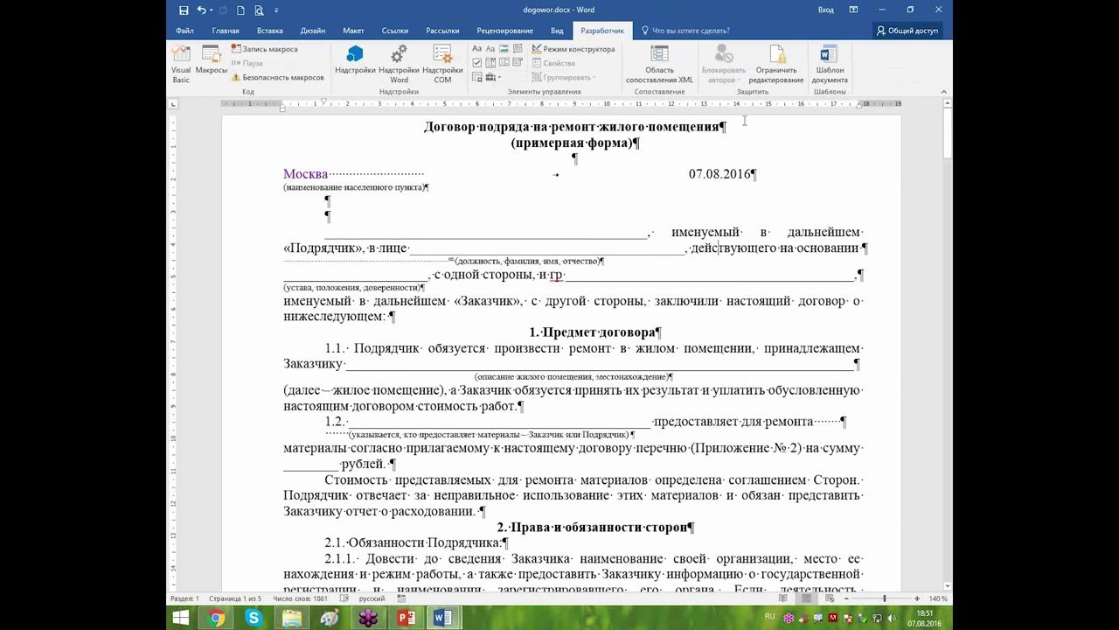
pyautogui.click(754, 174)
pyautogui.click(762, 174)
pyautogui.click(700, 233)
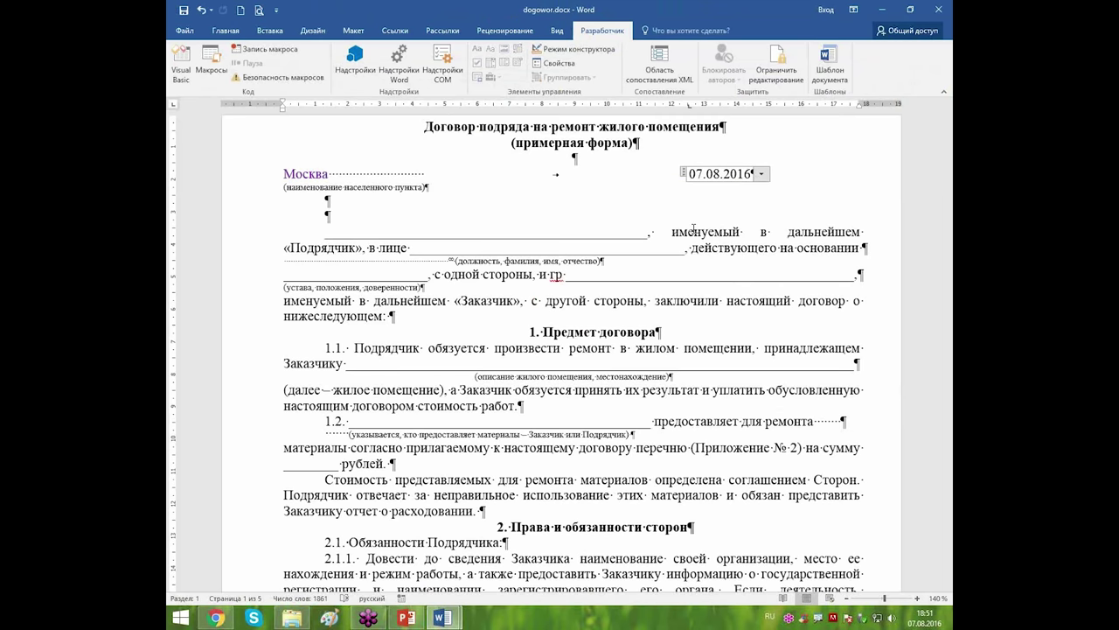
pyautogui.click(764, 175)
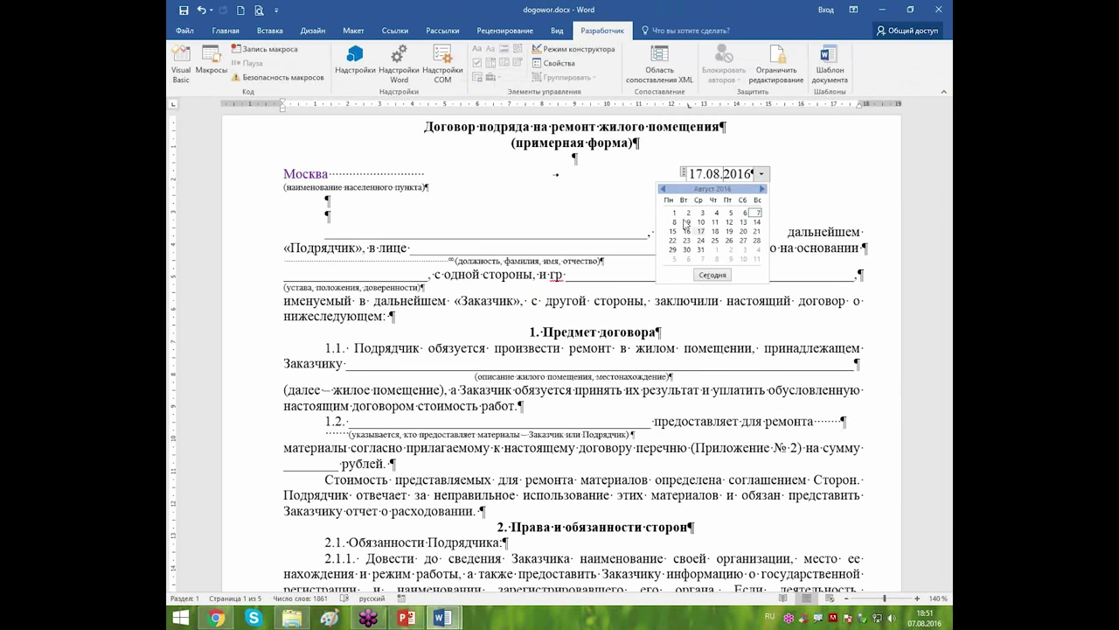
pyautogui.click(674, 213)
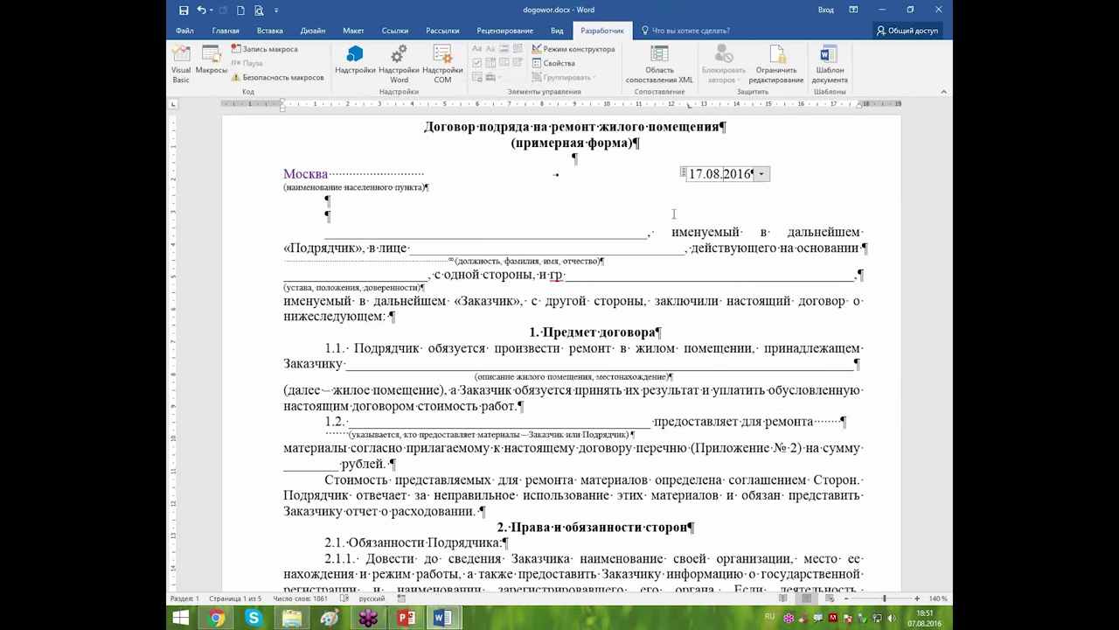
# Choose 24.08.2016 in the contract's date control.
pyautogui.click(762, 174)
pyautogui.click(700, 243)
pyautogui.click(762, 174)
pyautogui.click(762, 175)
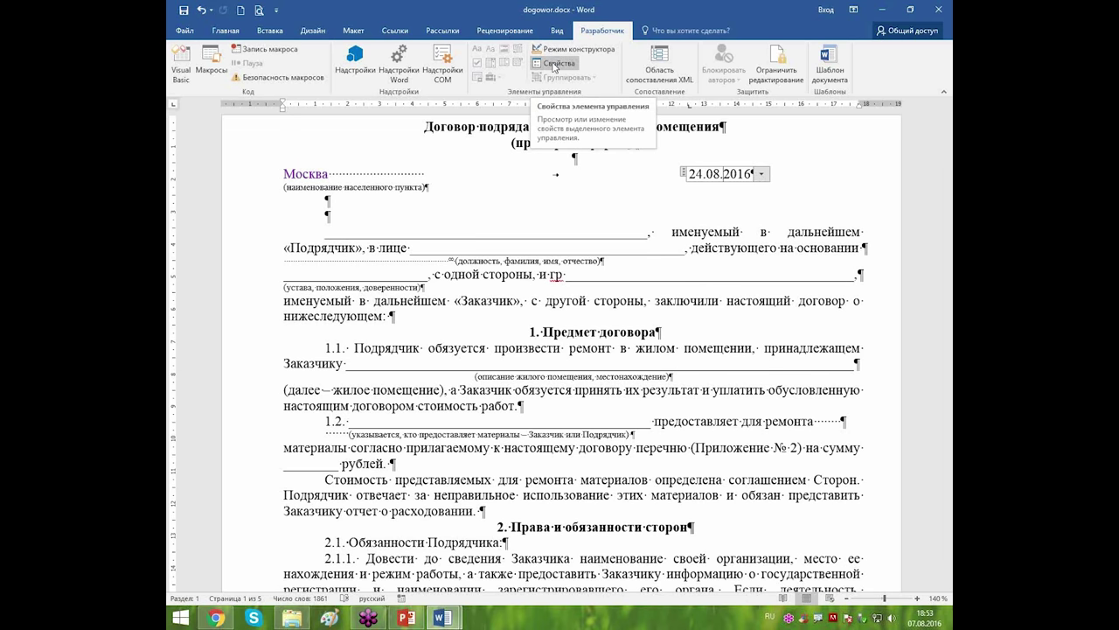
# Set the date control's display format to d MMMM yyyy 'г.' in its properties, and leave the control.
pyautogui.click(553, 67)
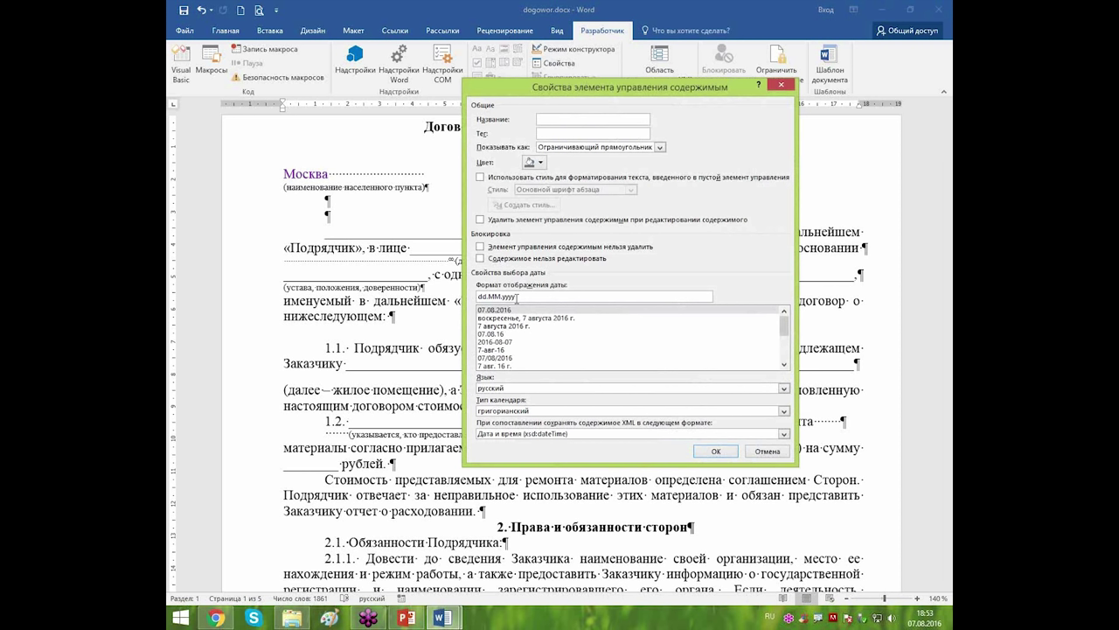
pyautogui.click(523, 327)
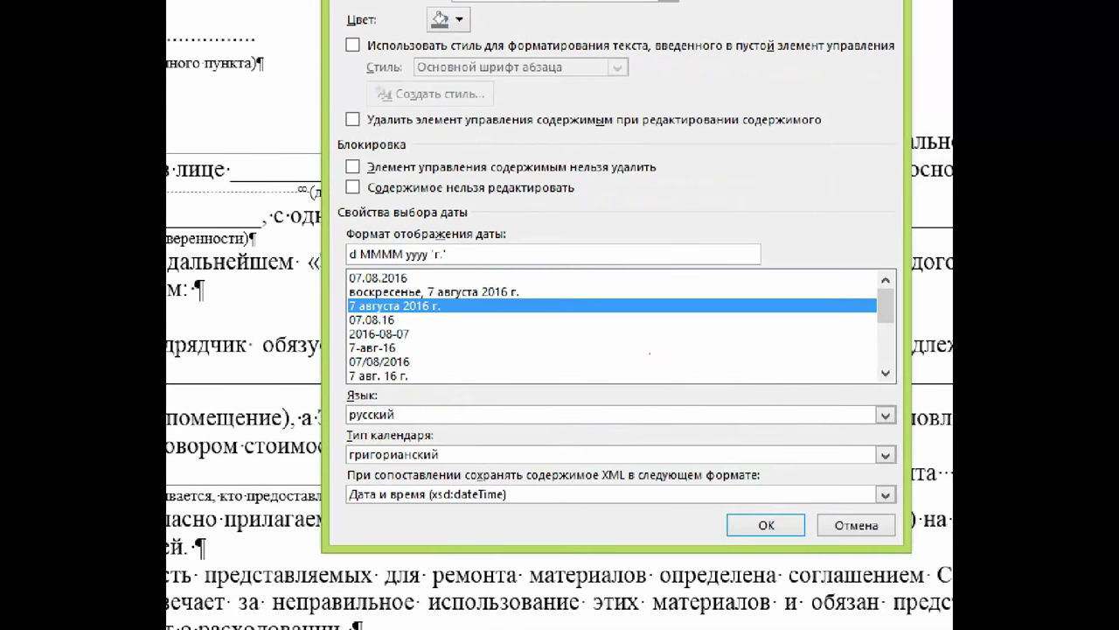
pyautogui.moveTo(350, 297)
pyautogui.mouseDown()
pyautogui.moveTo(475, 296)
pyautogui.moveTo(565, 316)
pyautogui.mouseUp()
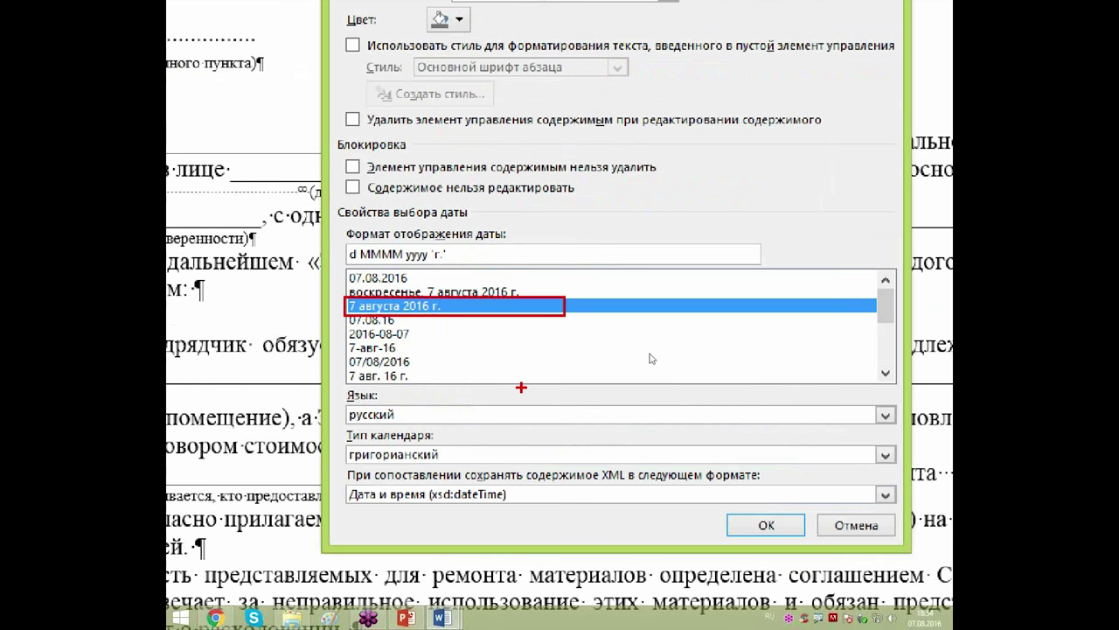
pyautogui.press('Escape')
pyautogui.click(718, 452)
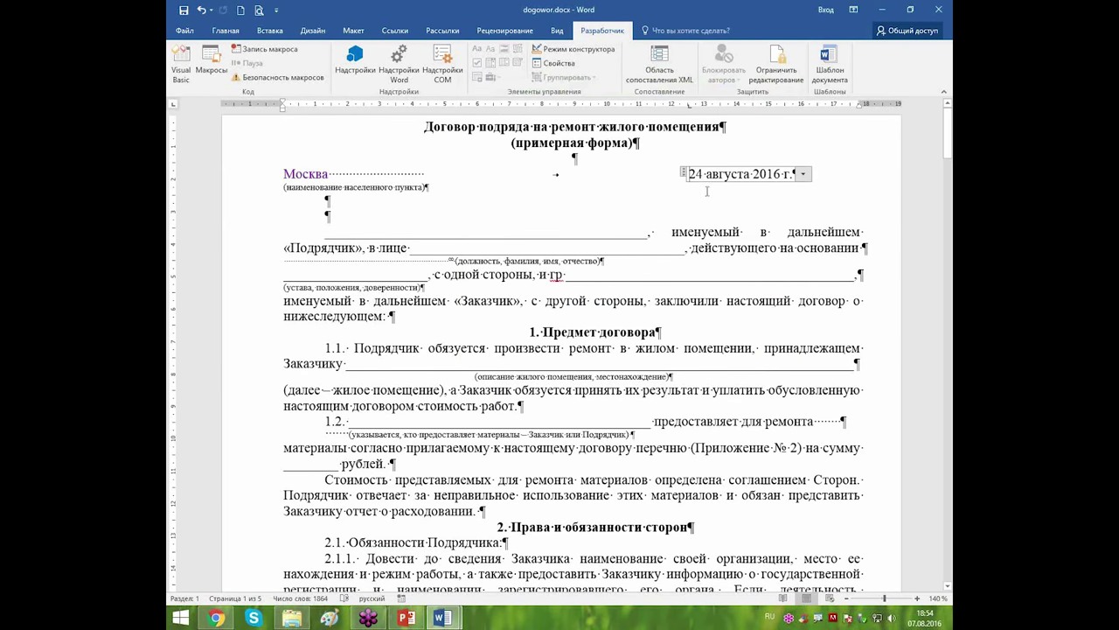
pyautogui.click(642, 232)
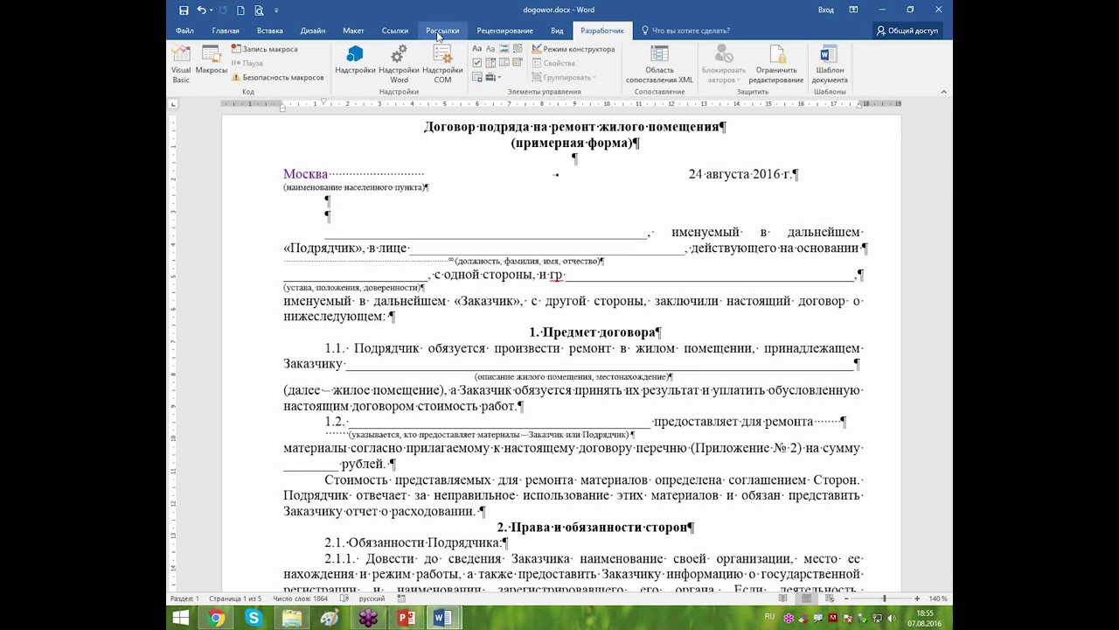
# Open the workbook к договору.xlsx from the 7 августа 2016 folder in Excel, and review its numbers, cities and column headings.
pyautogui.click(442, 32)
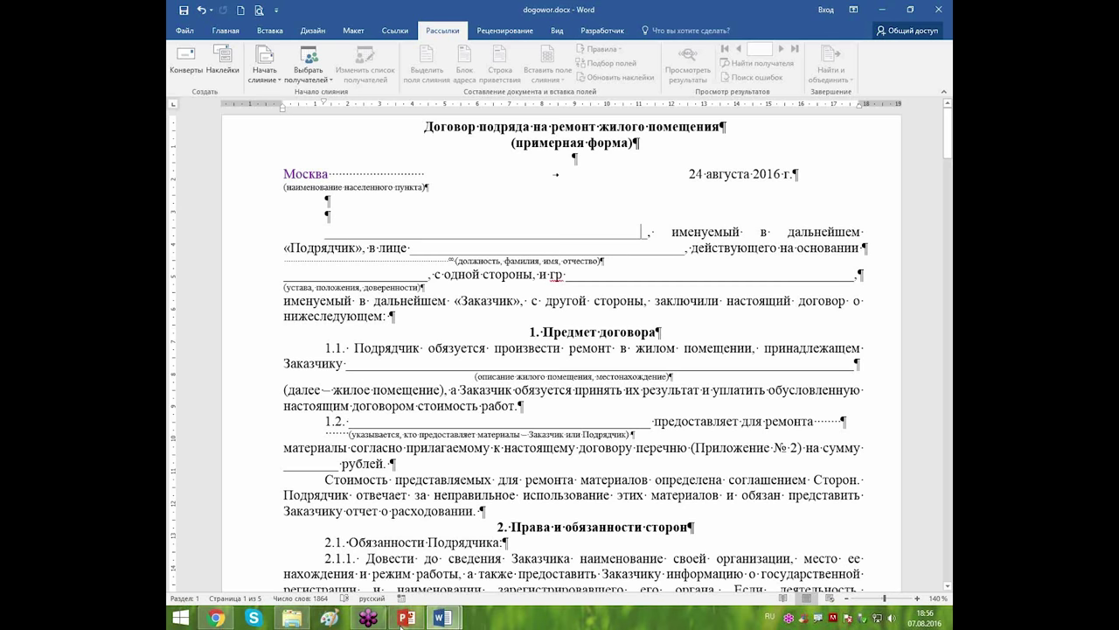
pyautogui.moveTo(291, 619)
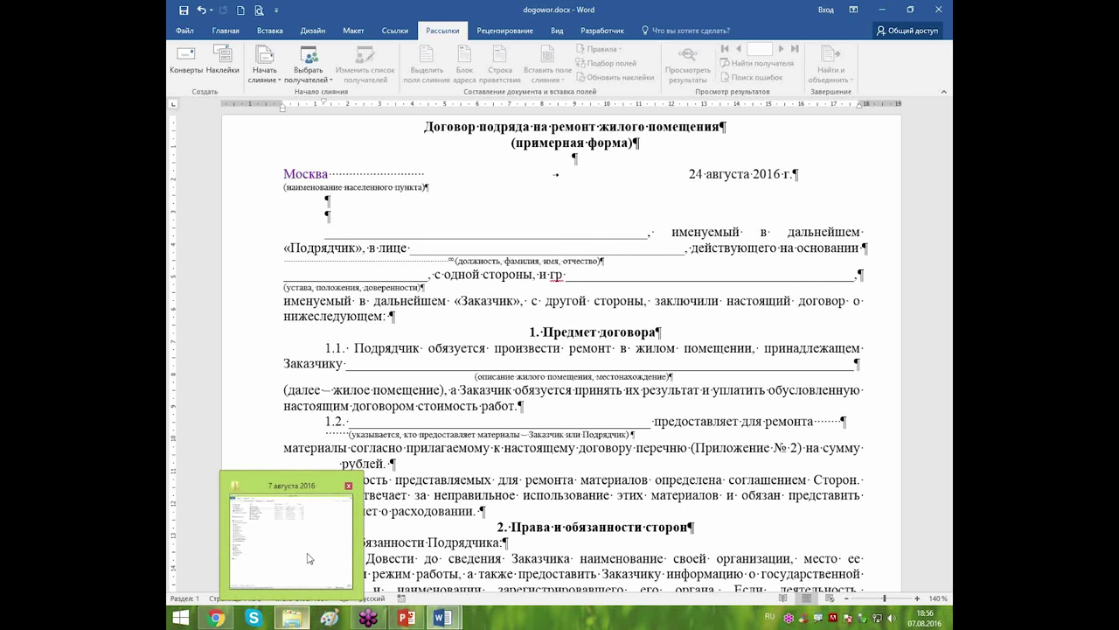
pyautogui.click(280, 524)
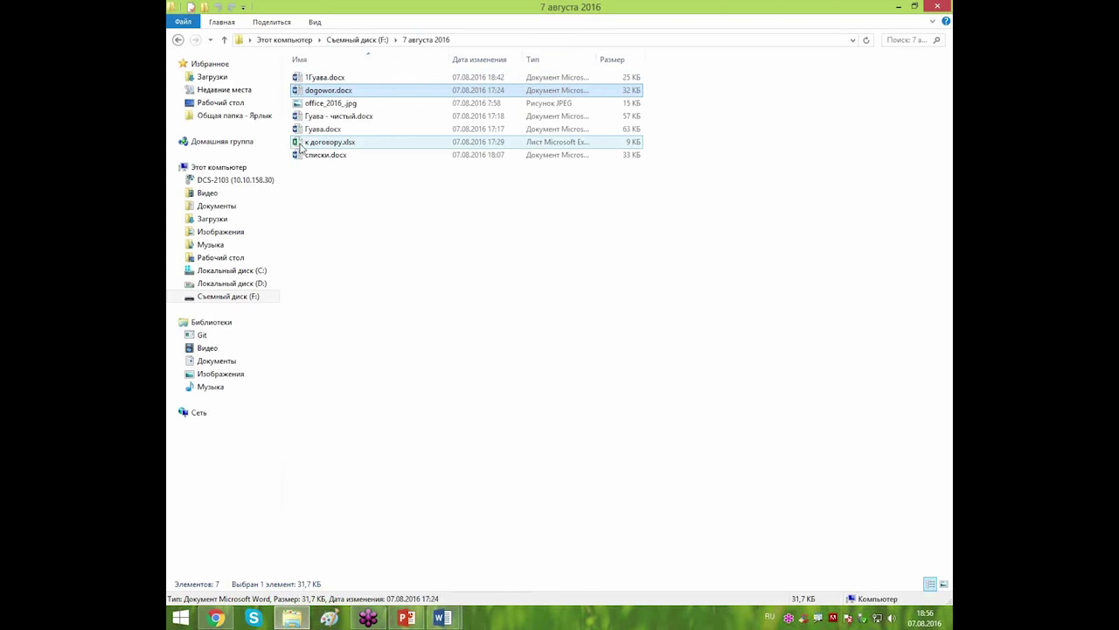
pyautogui.click(298, 145)
pyautogui.doubleClick(297, 145)
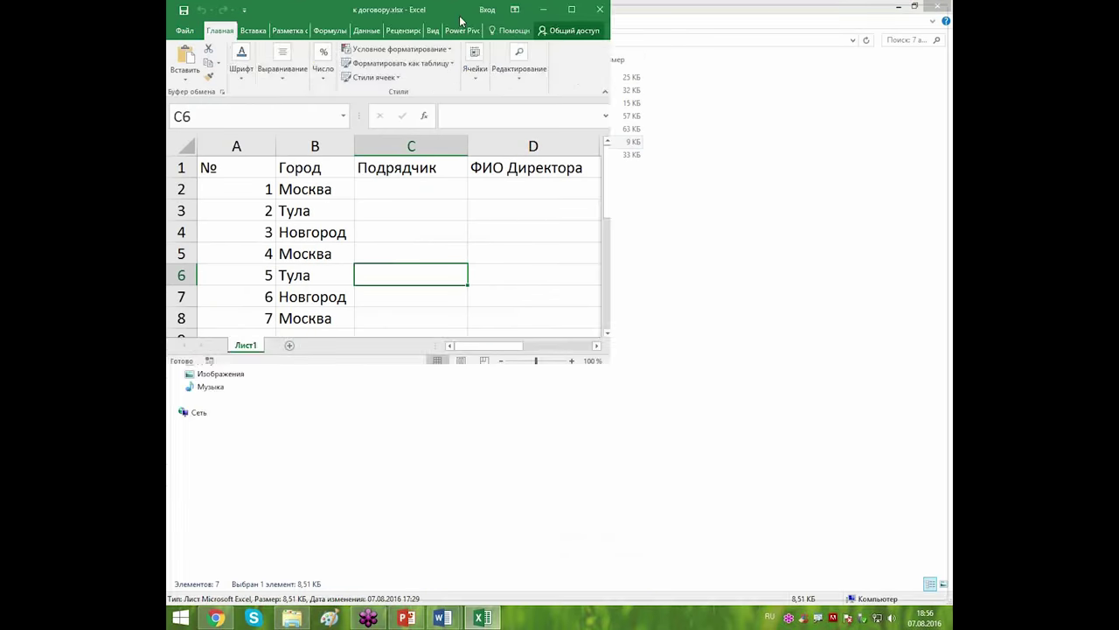
pyautogui.moveTo(254, 187); pyautogui.dragTo(236, 341)
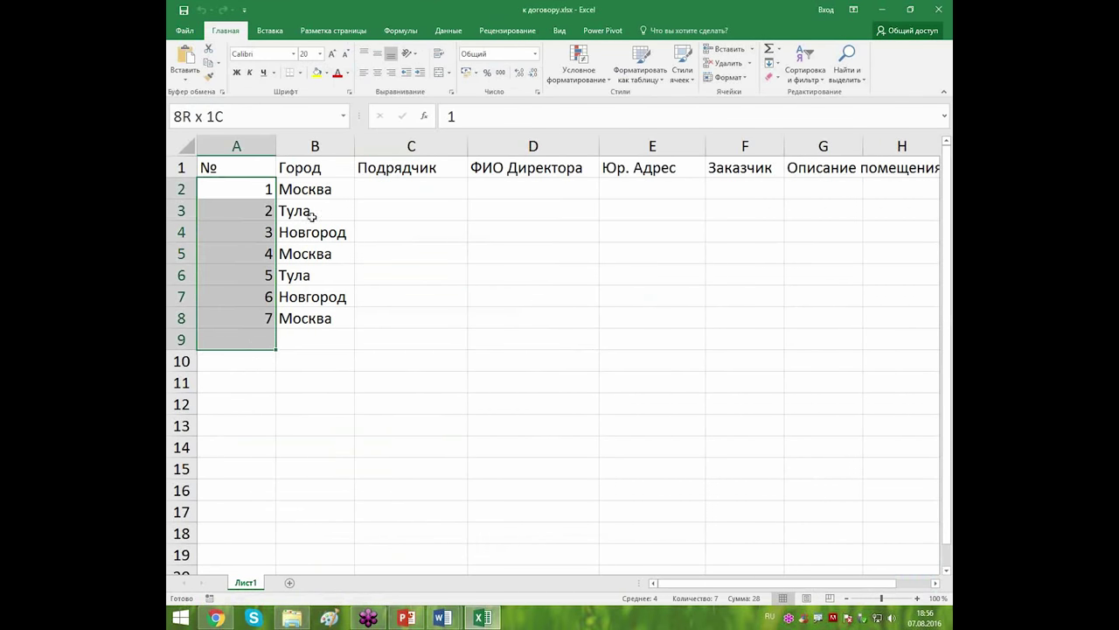
pyautogui.moveTo(315, 185); pyautogui.dragTo(320, 316)
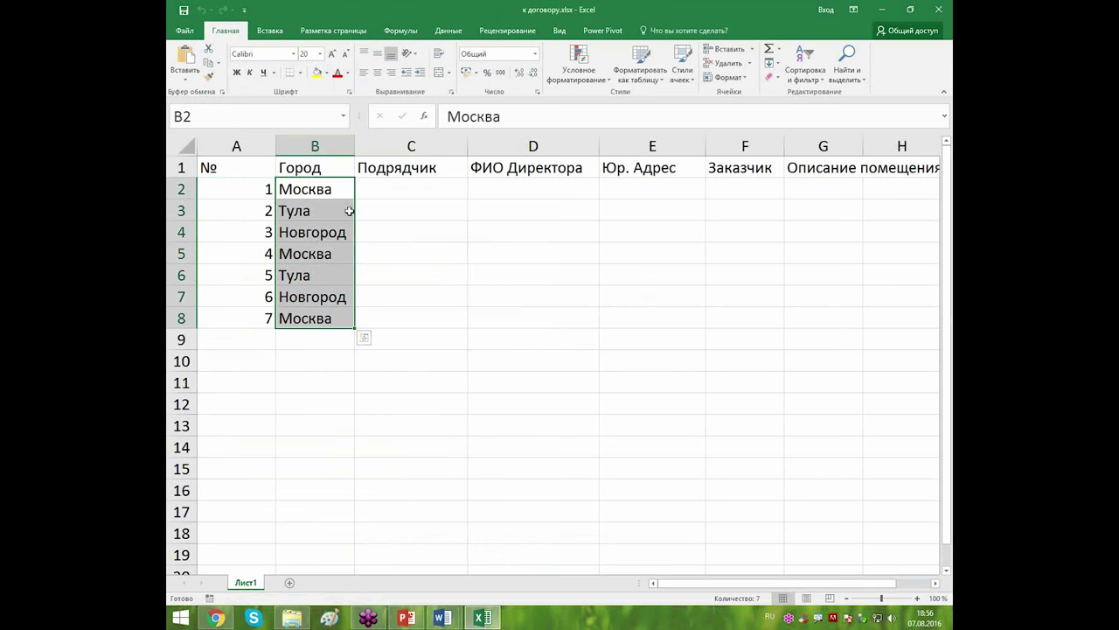
pyautogui.moveTo(283, 168); pyautogui.dragTo(843, 158)
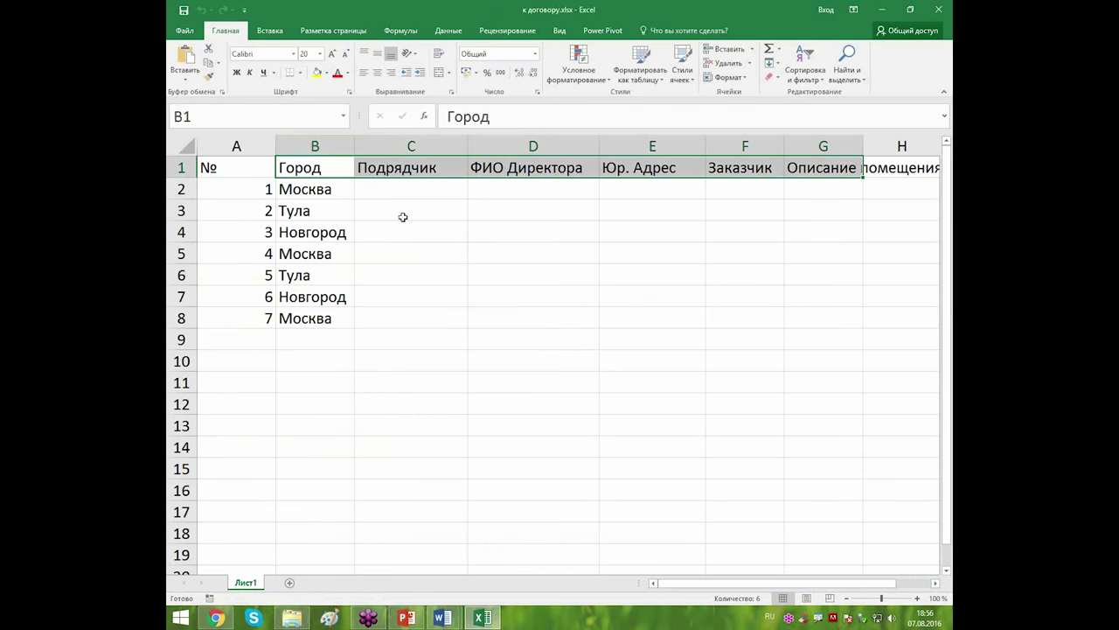
# Enter Подр. 1 in C2 and fill the numbered series down the Подрядчик column to C8.
pyautogui.click(424, 187)
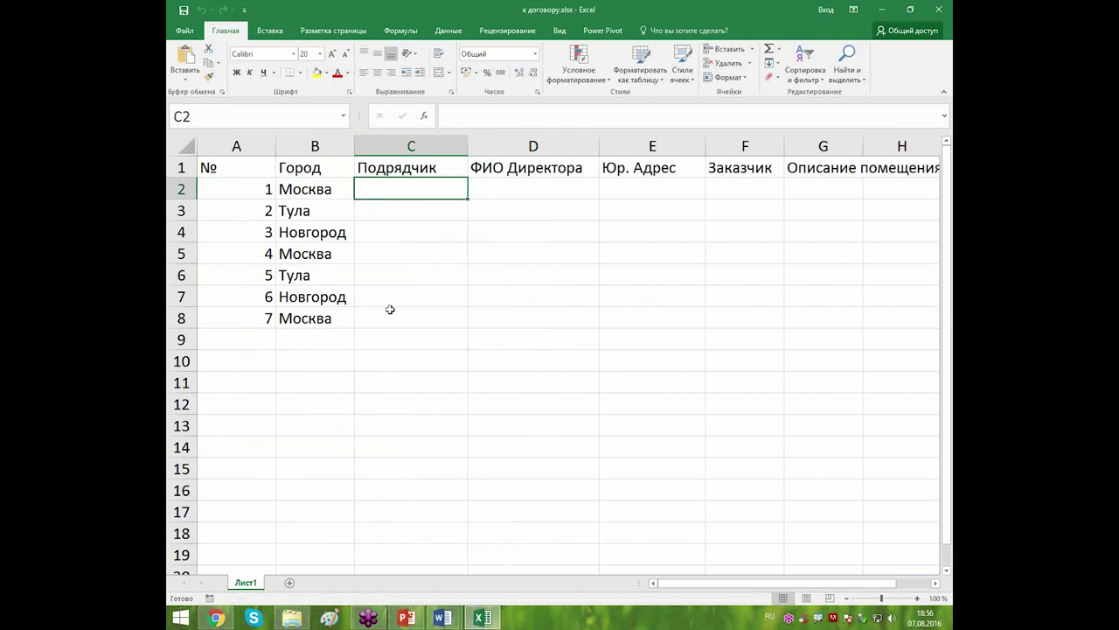
pyautogui.write('Подр')
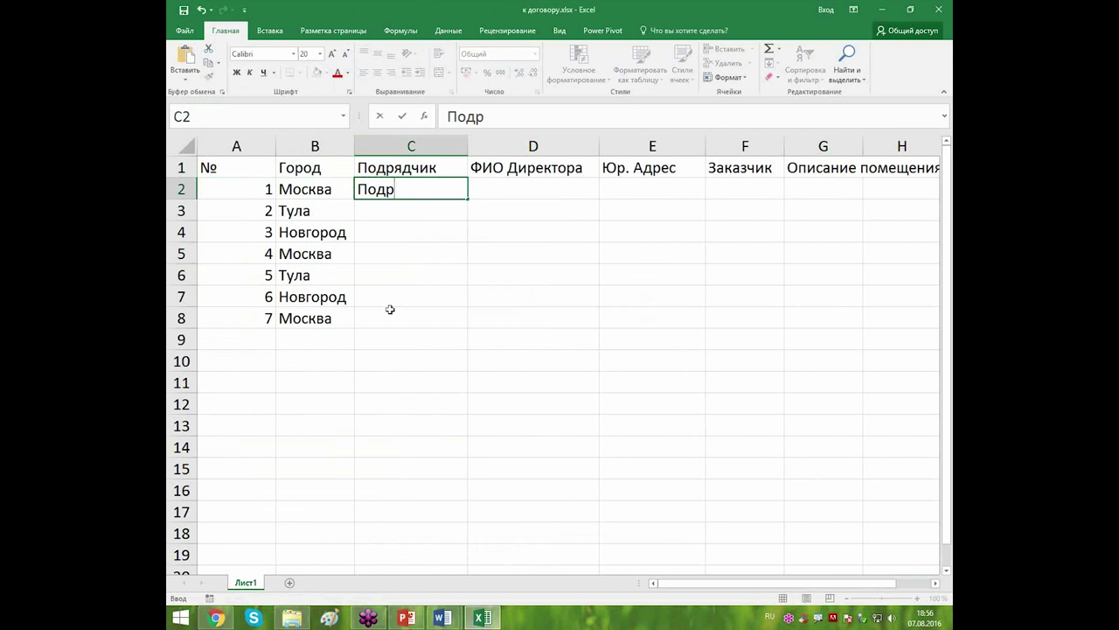
pyautogui.write('. 1')
pyautogui.press('Return')
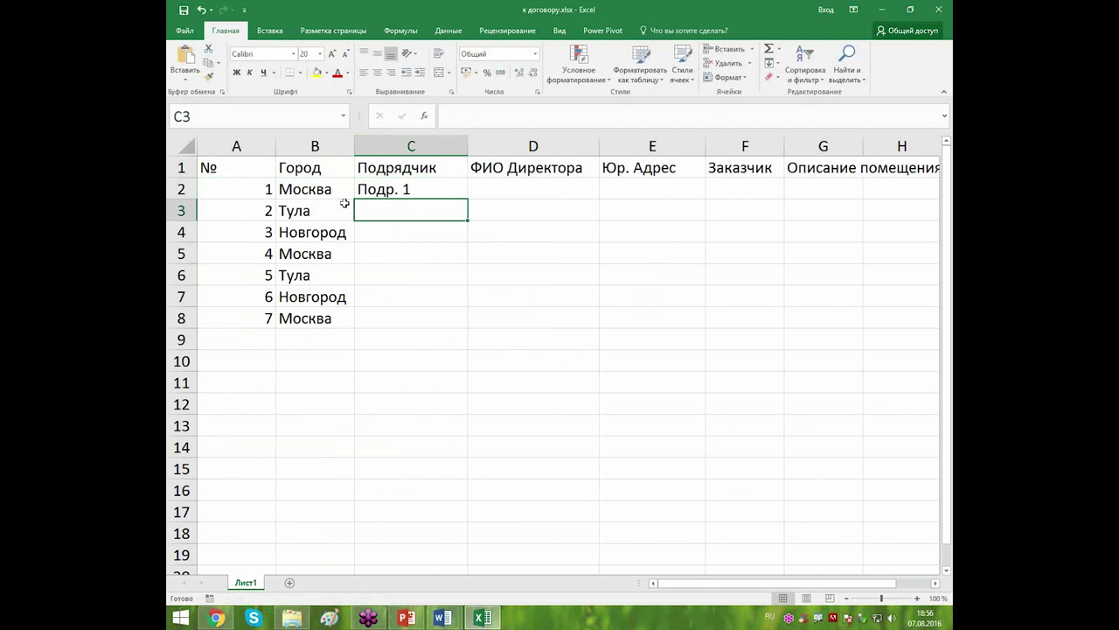
pyautogui.click(432, 185)
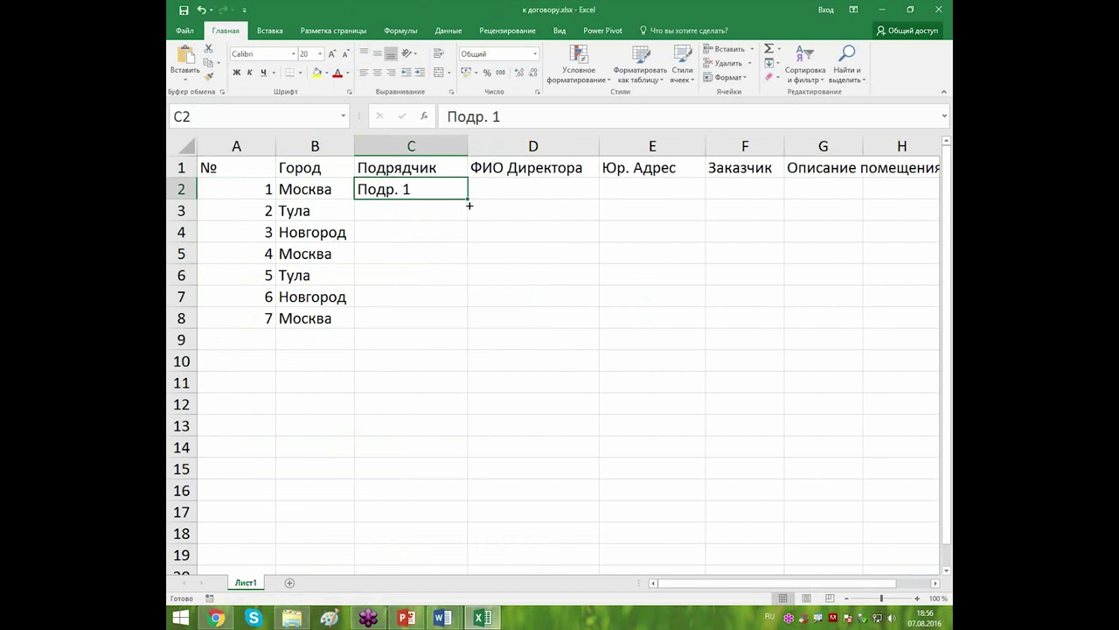
pyautogui.moveTo(469, 203); pyautogui.dragTo(461, 326)
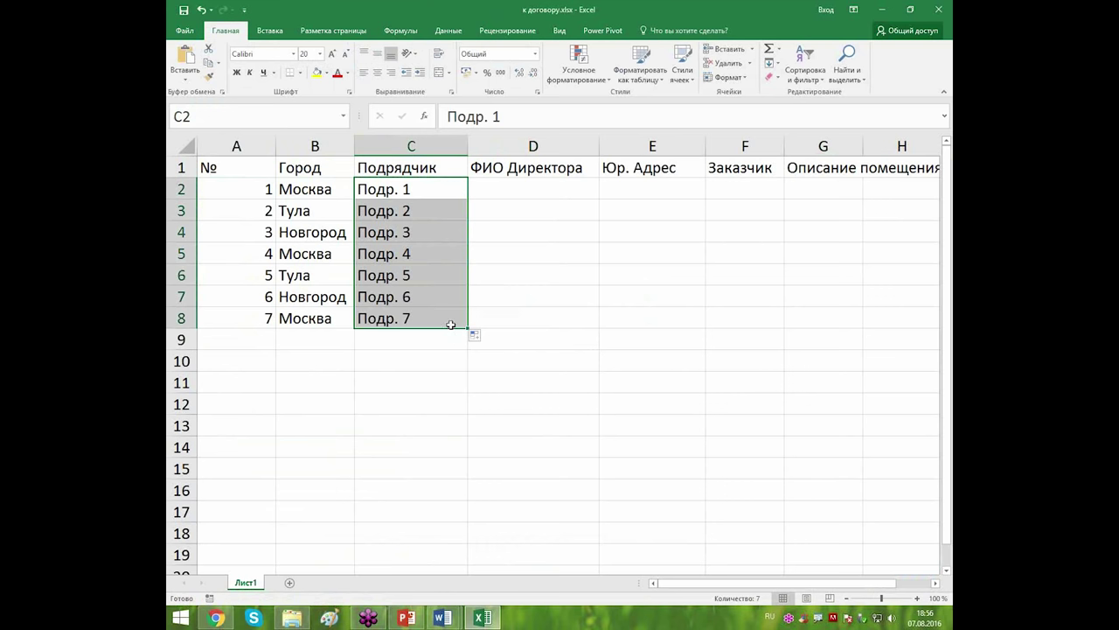
pyautogui.click(418, 191)
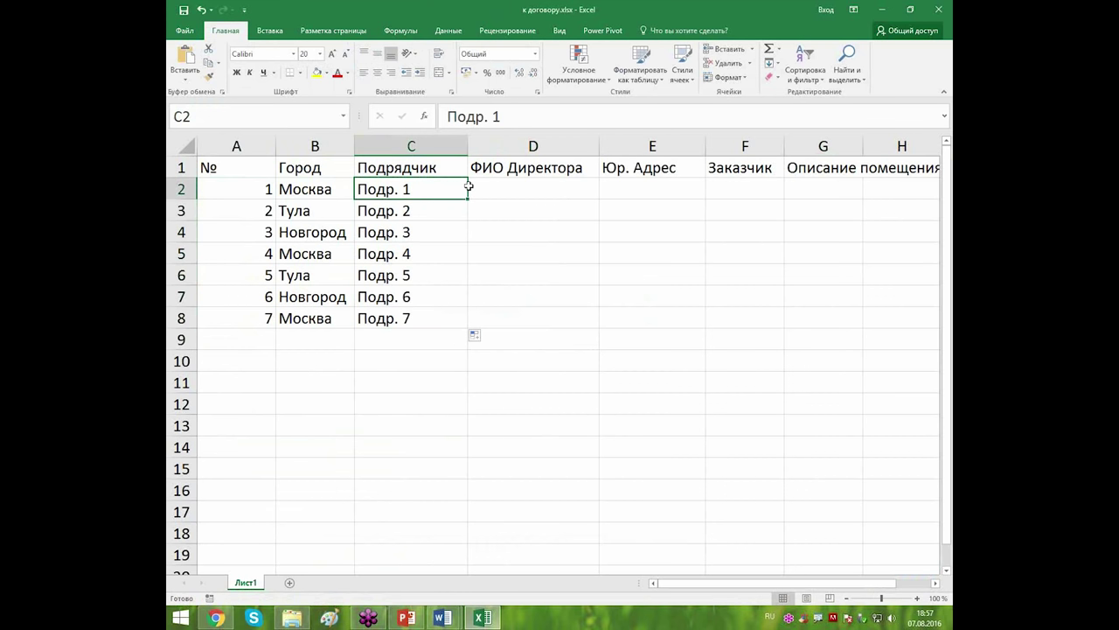
# Enter the directors' surnames in the ФИО Директора column for rows 2 to 6.
pyautogui.click(525, 188)
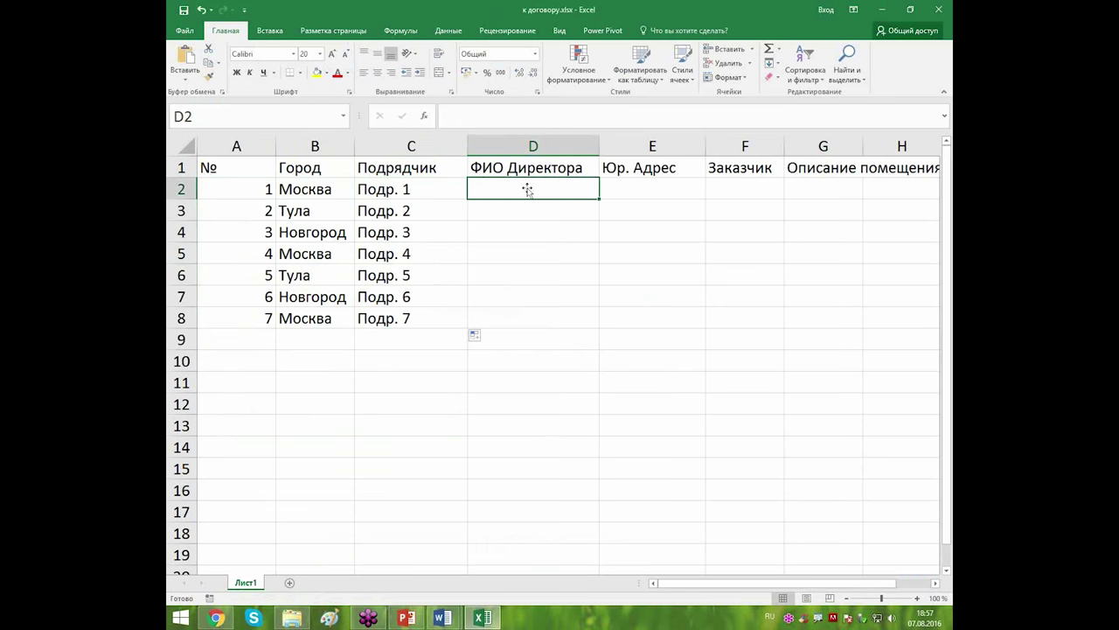
pyautogui.write('Иванов')
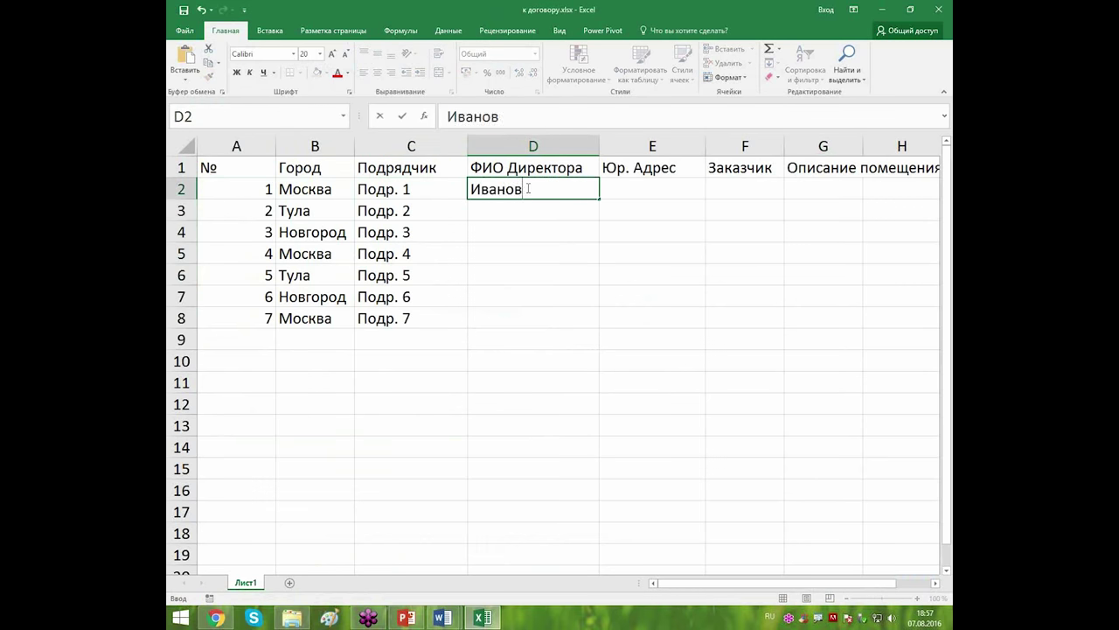
pyautogui.press('Return')
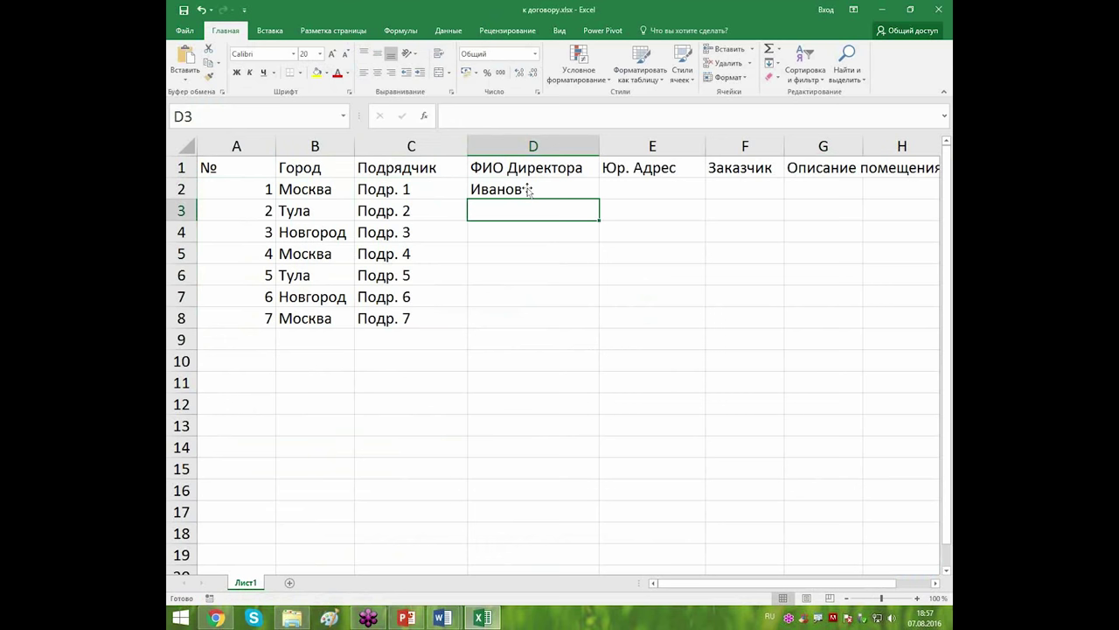
pyautogui.write('Петров')
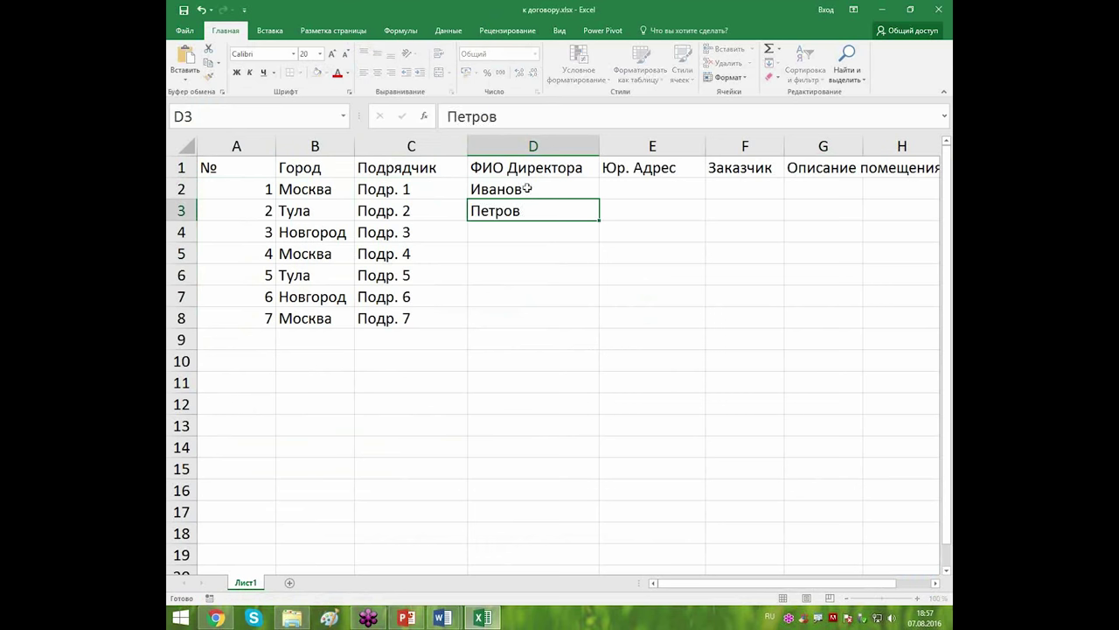
pyautogui.press('Return')
pyautogui.write('Сидоров')
pyautogui.press('Return')
pyautogui.write('Павлов')
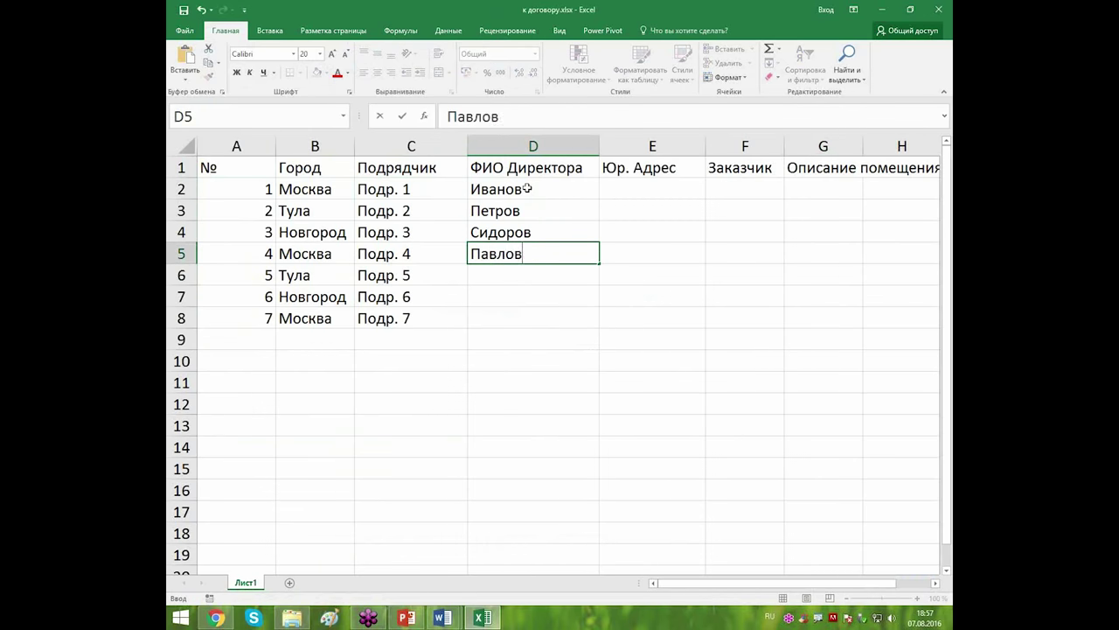
pyautogui.press('Return')
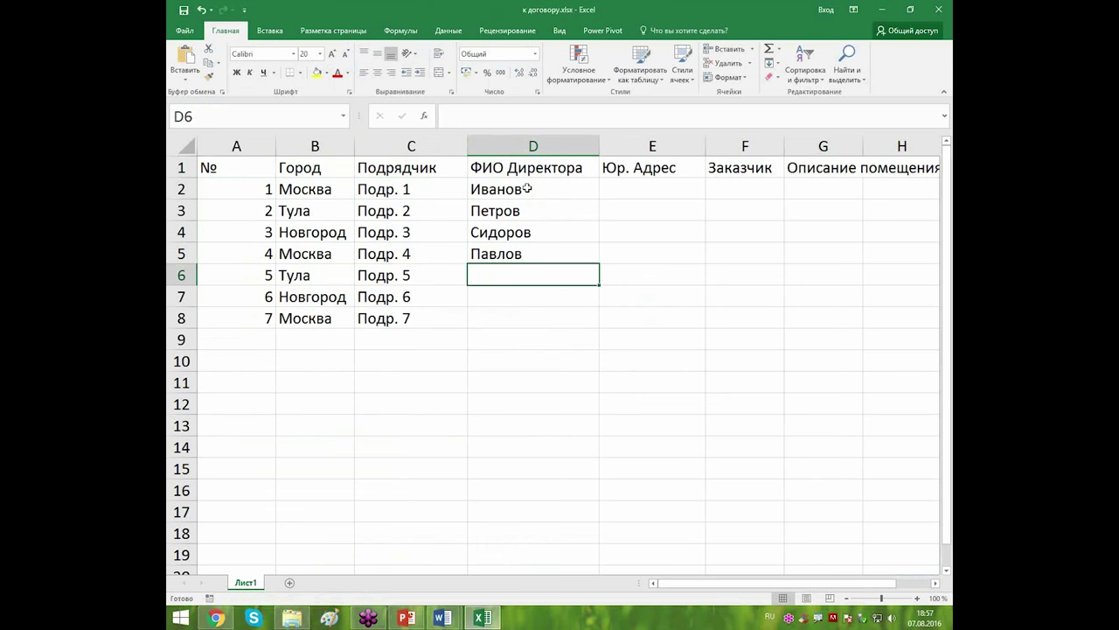
pyautogui.write('С')
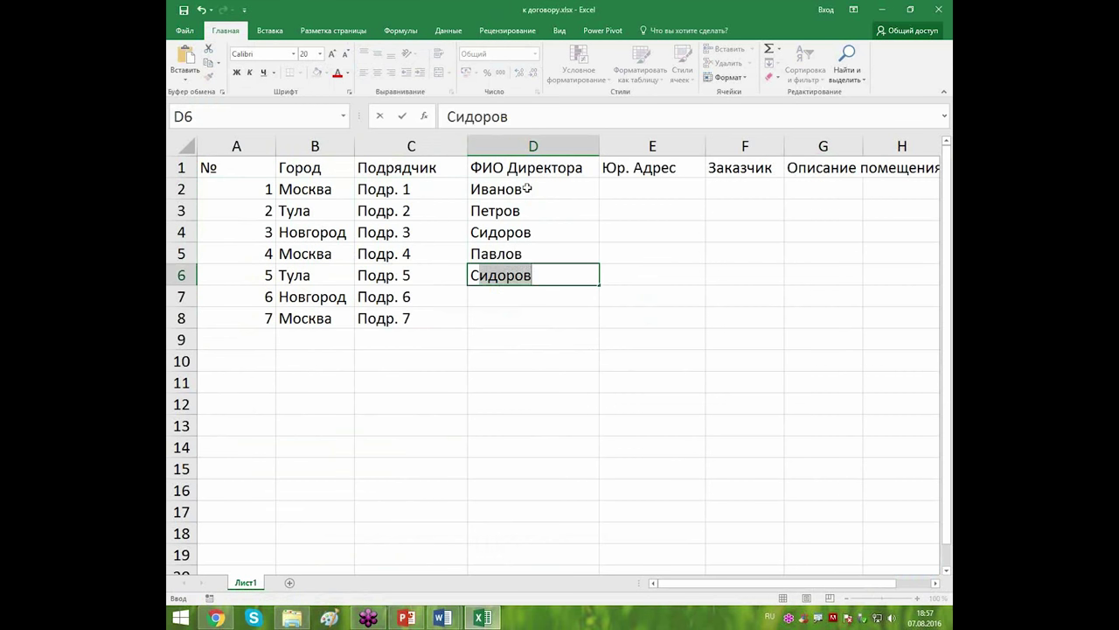
pyautogui.write('урков')
pyautogui.press('Return')
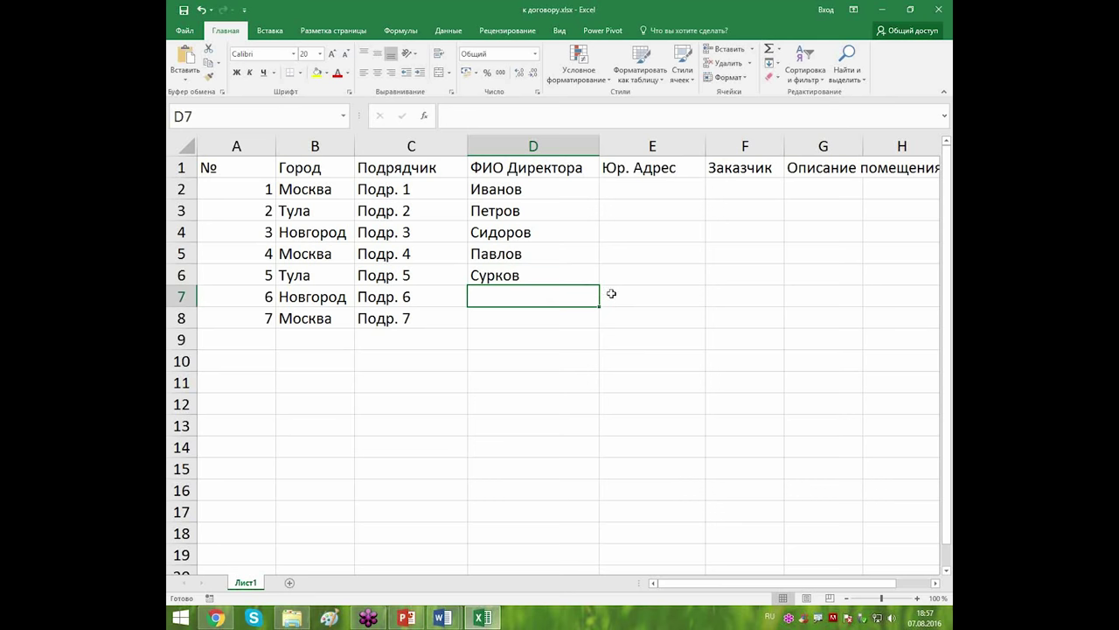
# Copy the two directors' surnames from D4:D5 into D7:D8.
pyautogui.moveTo(573, 231); pyautogui.dragTo(579, 259)
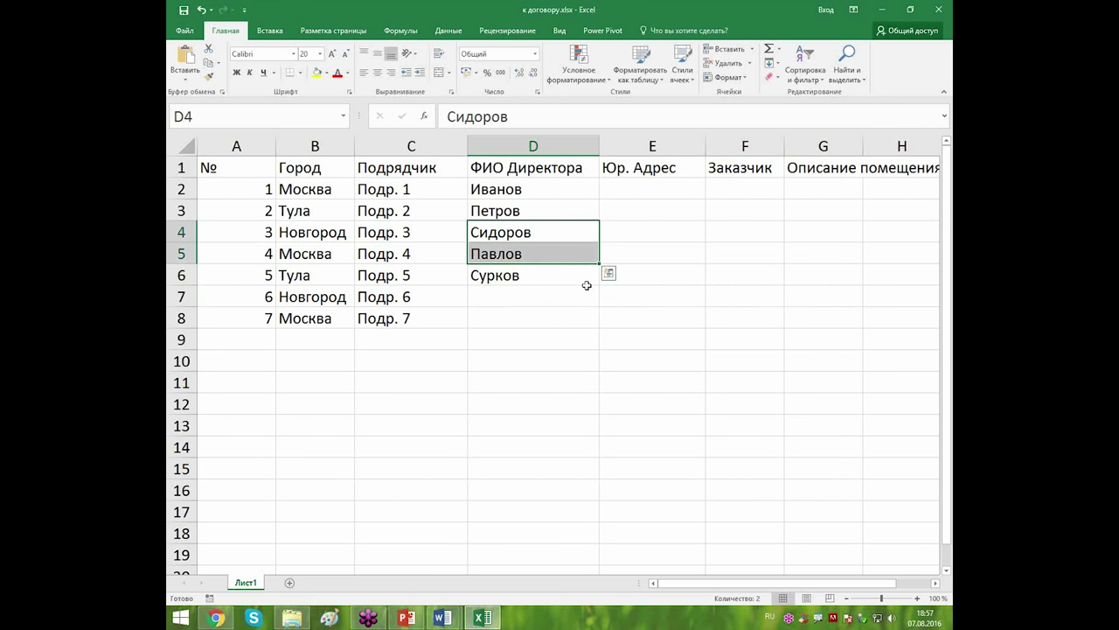
pyautogui.hotkey('ctrl', 'c')
pyautogui.click(532, 298)
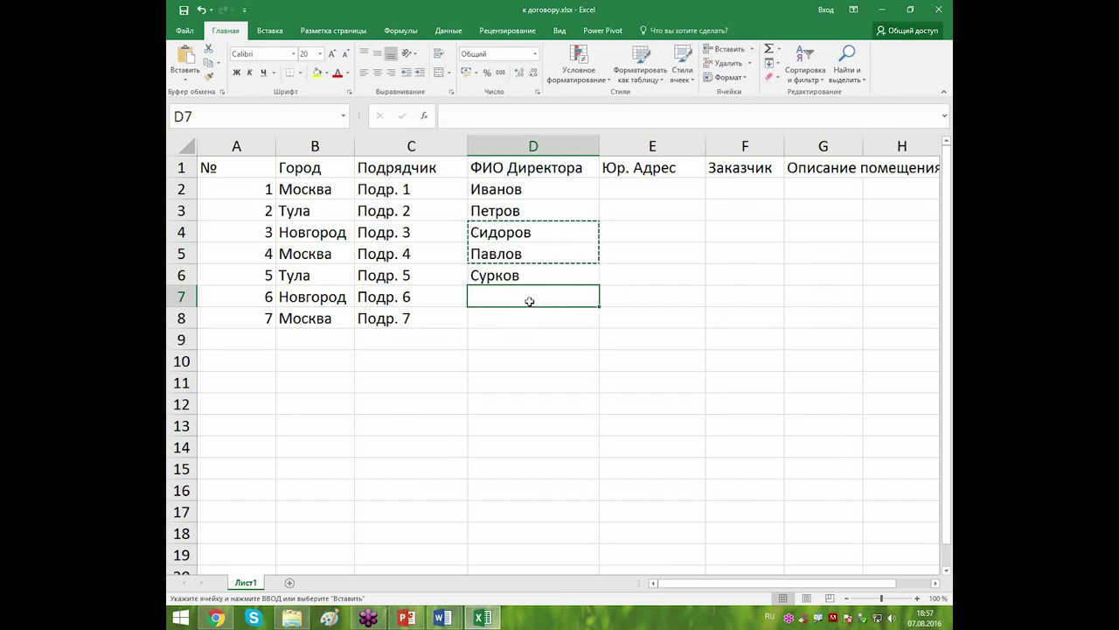
pyautogui.hotkey('ctrl', 'v')
pyautogui.click(532, 347)
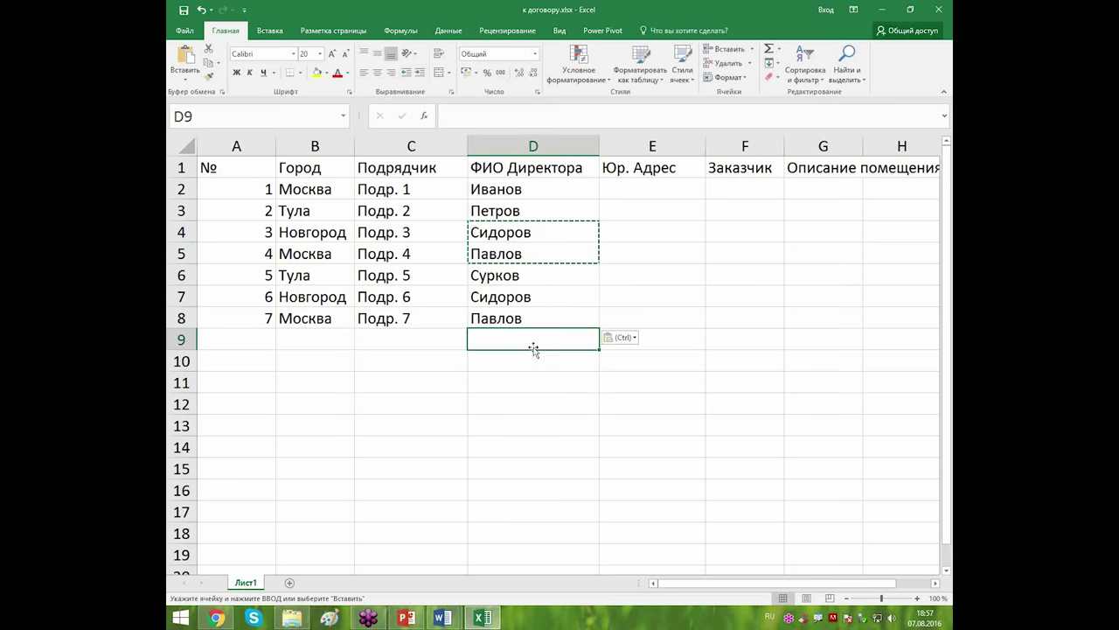
# Save and close the workbook к договору.xlsx, and return to the dogowor.docx contract in Word.
pyautogui.click(746, 192)
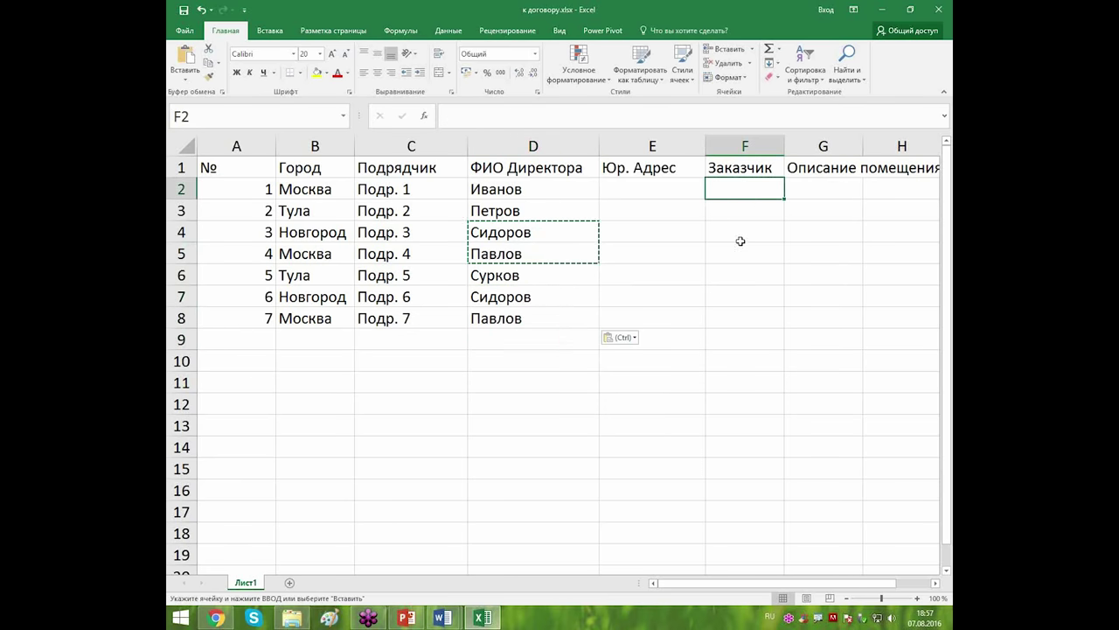
pyautogui.click(934, 582)
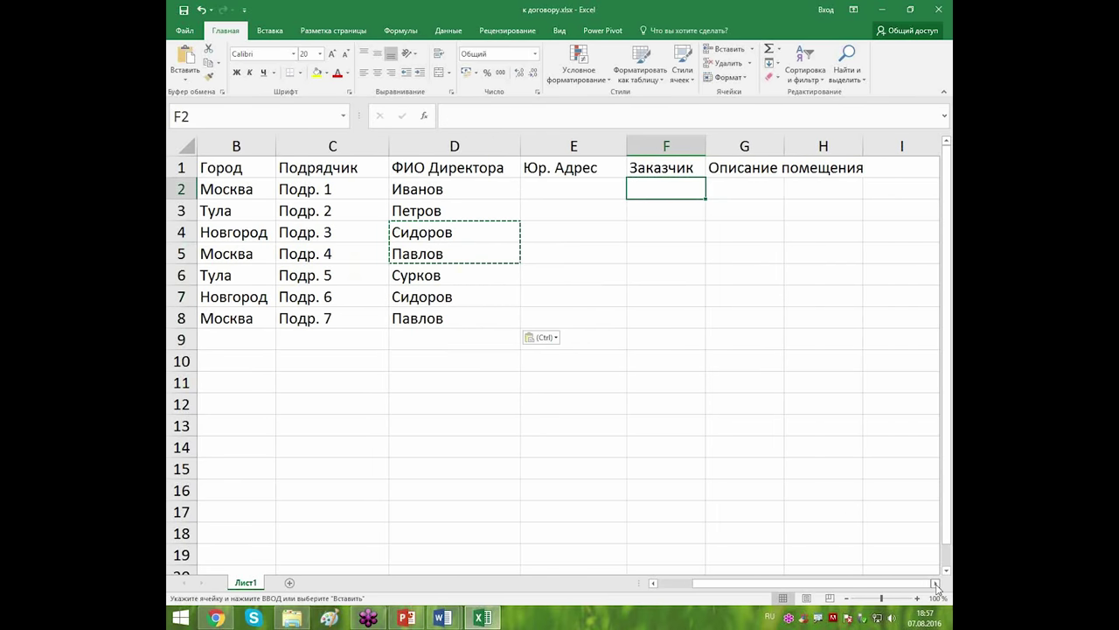
pyautogui.moveTo(837, 586); pyautogui.dragTo(805, 586)
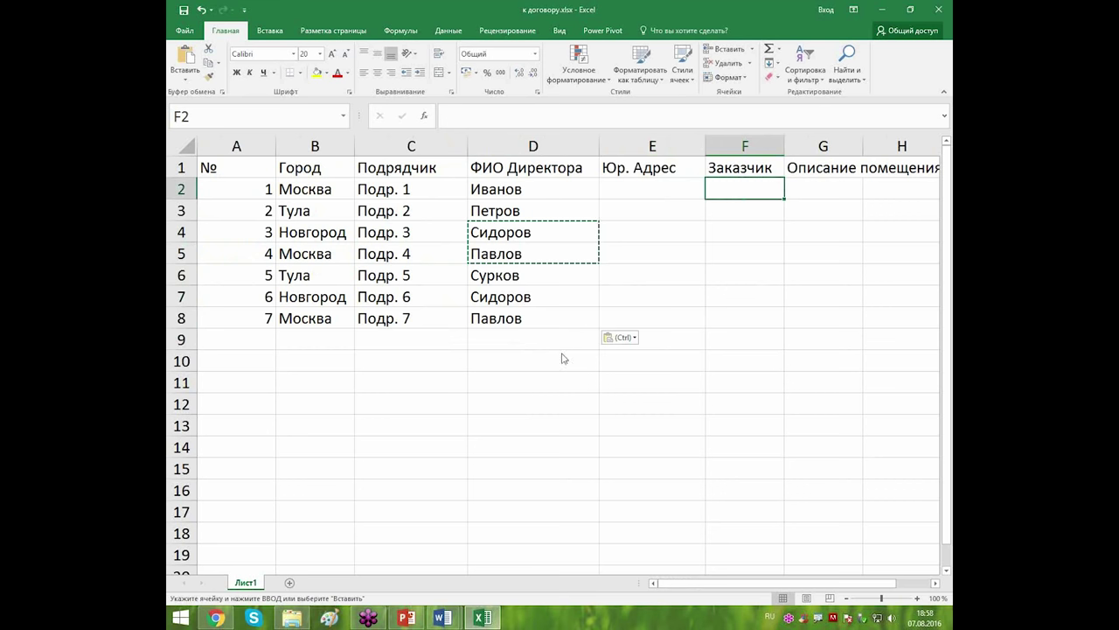
pyautogui.click(184, 10)
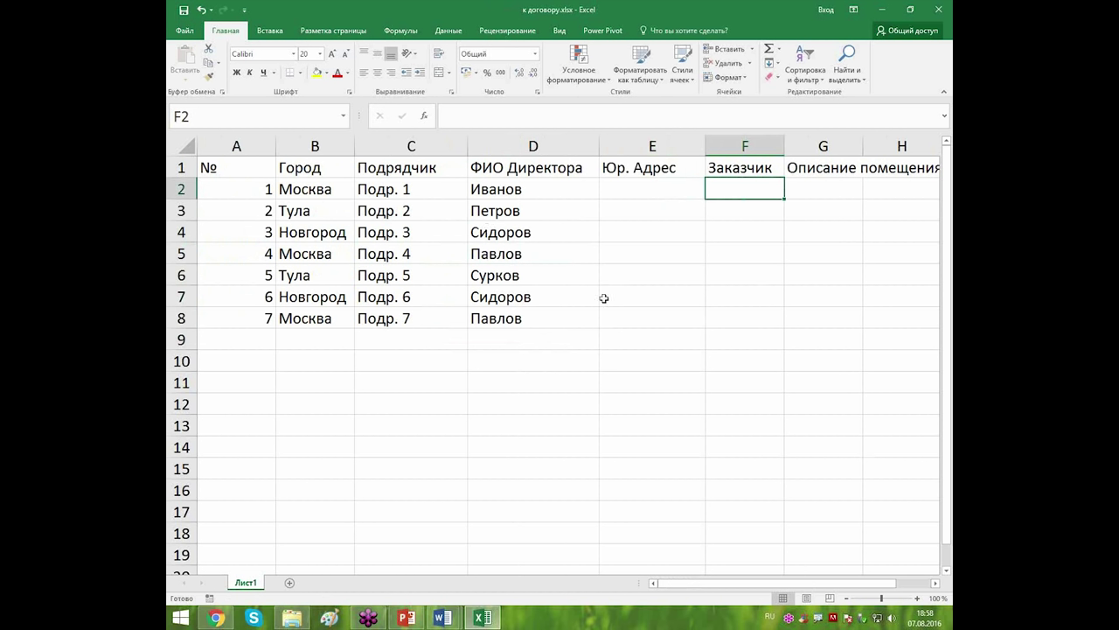
pyautogui.hotkey('alt', 'F4')
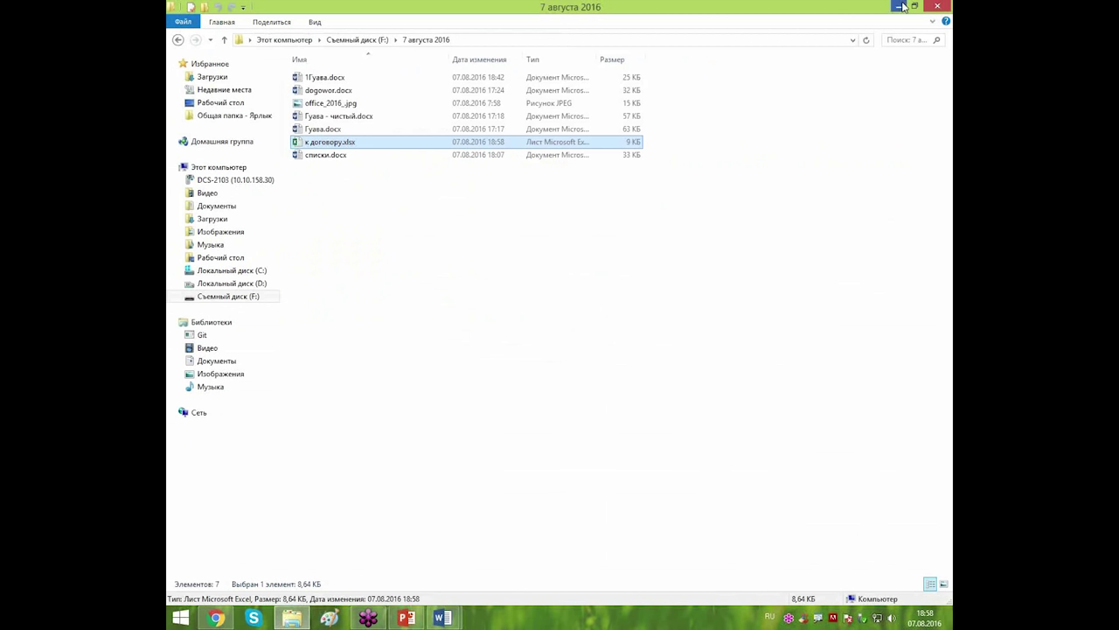
pyautogui.hotkey('alt', 'Tab')
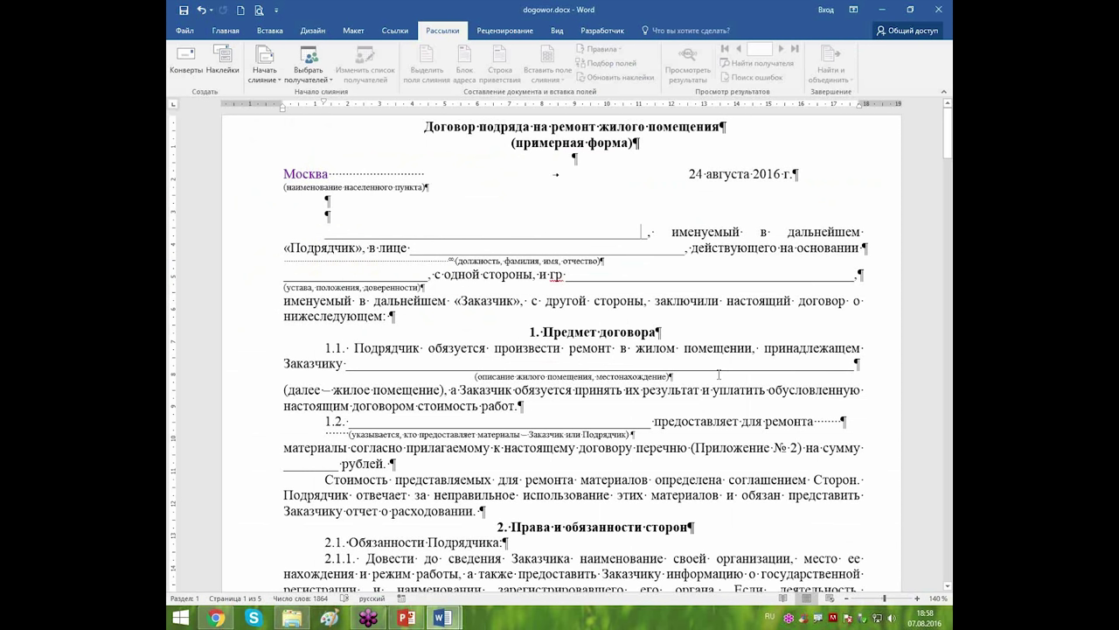
# Connect the contract to the existing recipient list Лист1$ of к договору.xlsx in the 7 августа 2016 folder, with column headings in its first row.
pyautogui.click(326, 232)
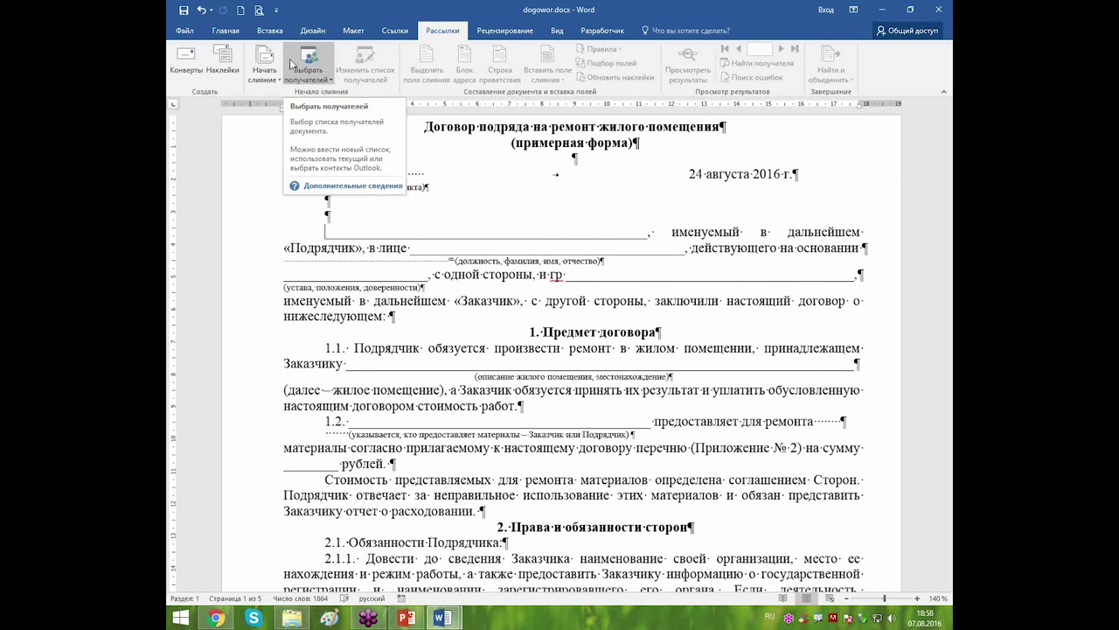
pyautogui.click(320, 62)
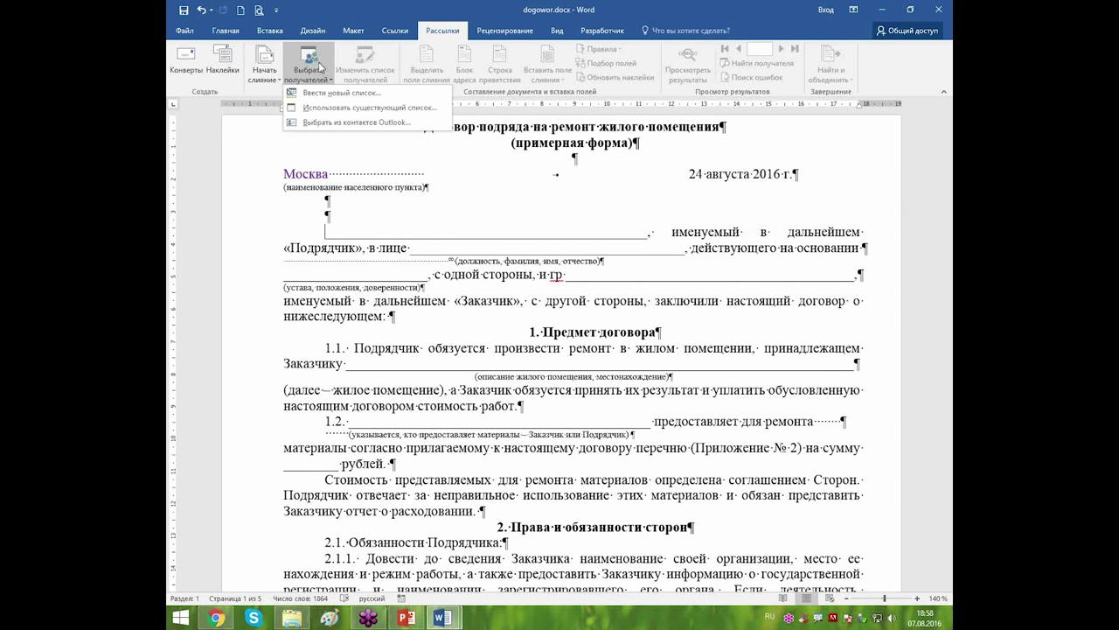
pyautogui.click(339, 108)
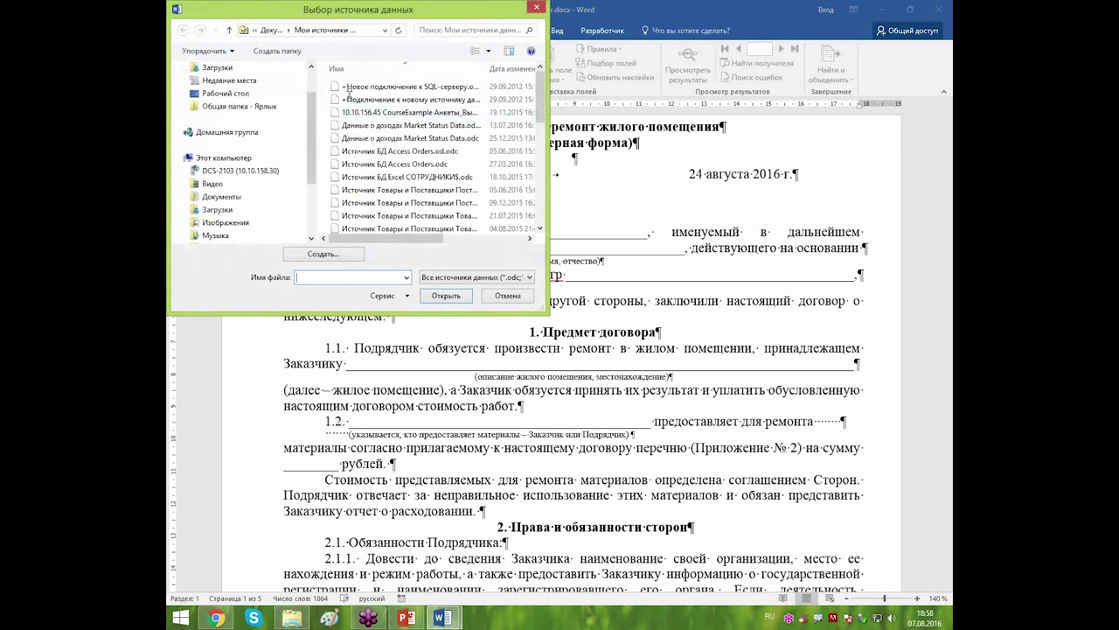
pyautogui.moveTo(385, 19); pyautogui.dragTo(641, 51)
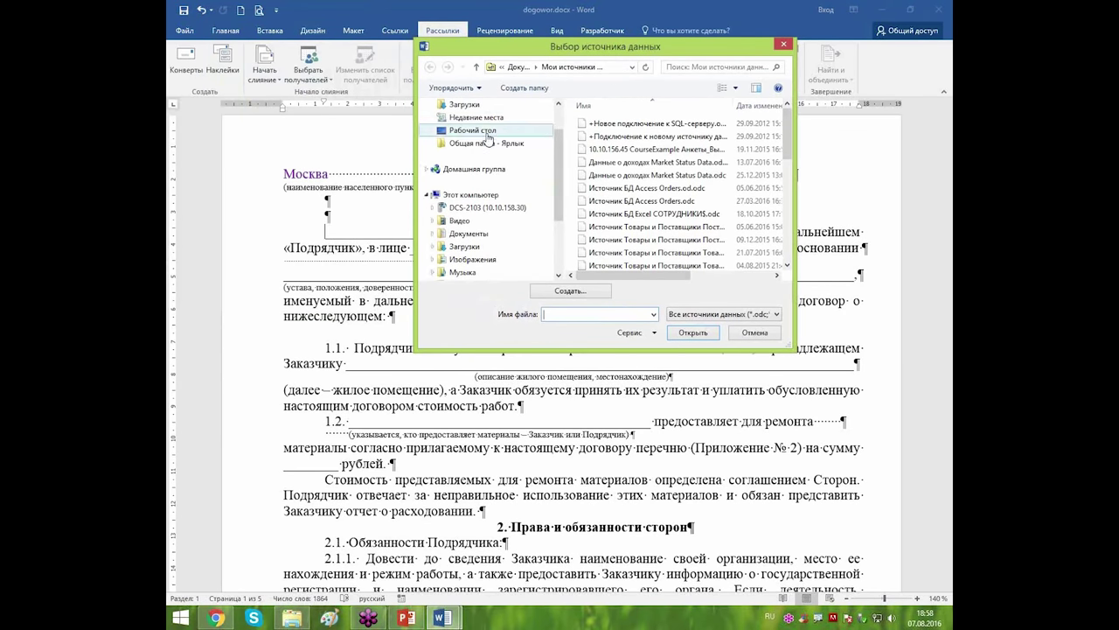
pyautogui.scroll(-2, 481, 201)
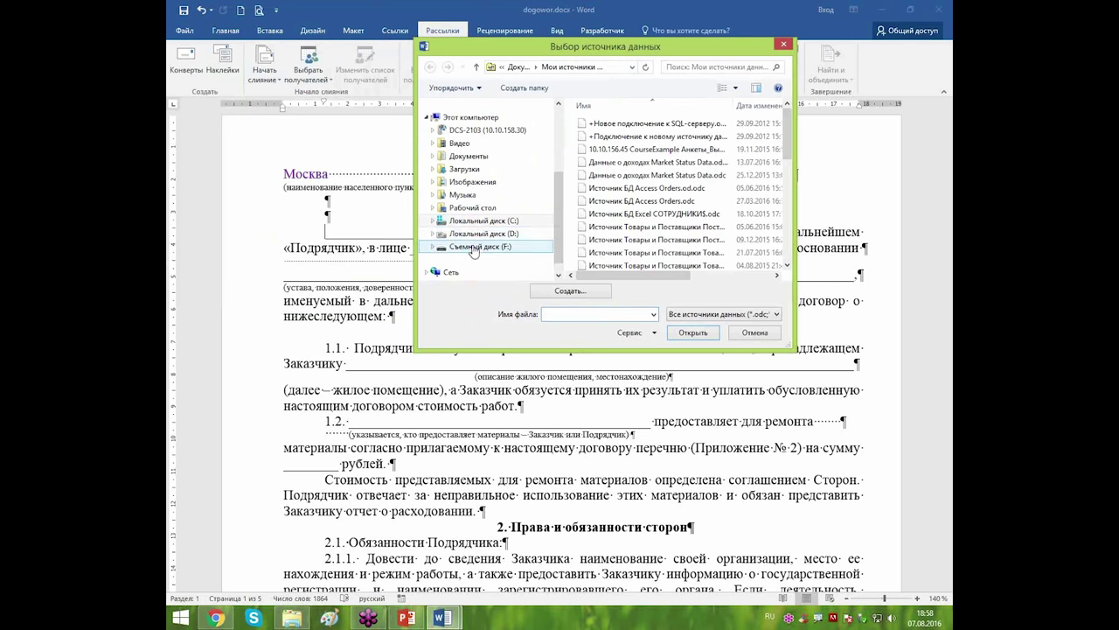
pyautogui.click(472, 247)
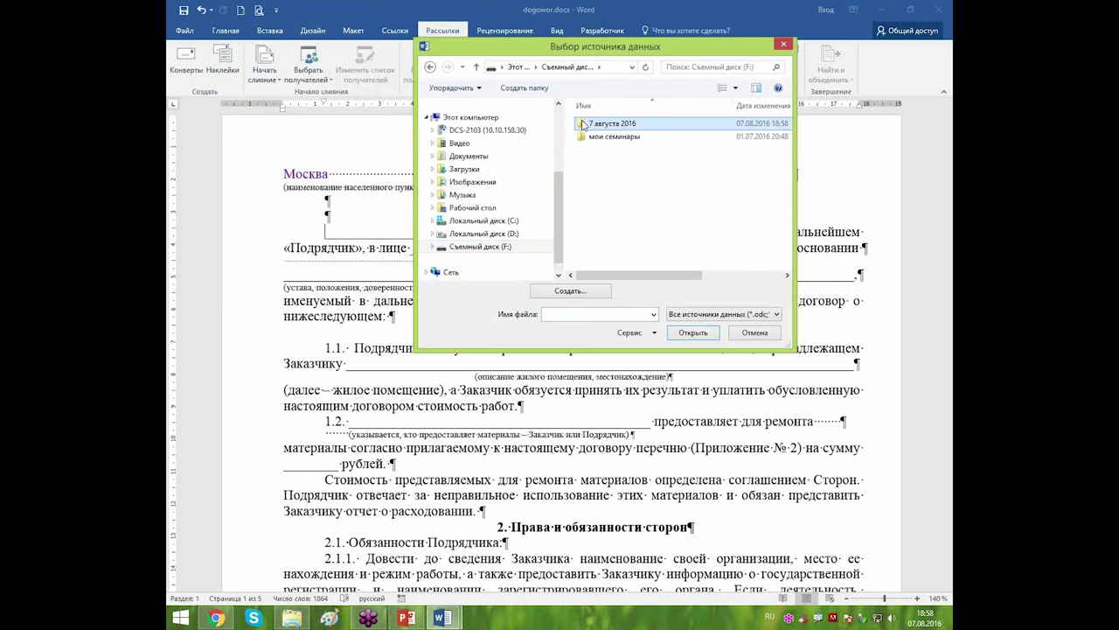
pyautogui.doubleClick(583, 125)
pyautogui.doubleClick(583, 175)
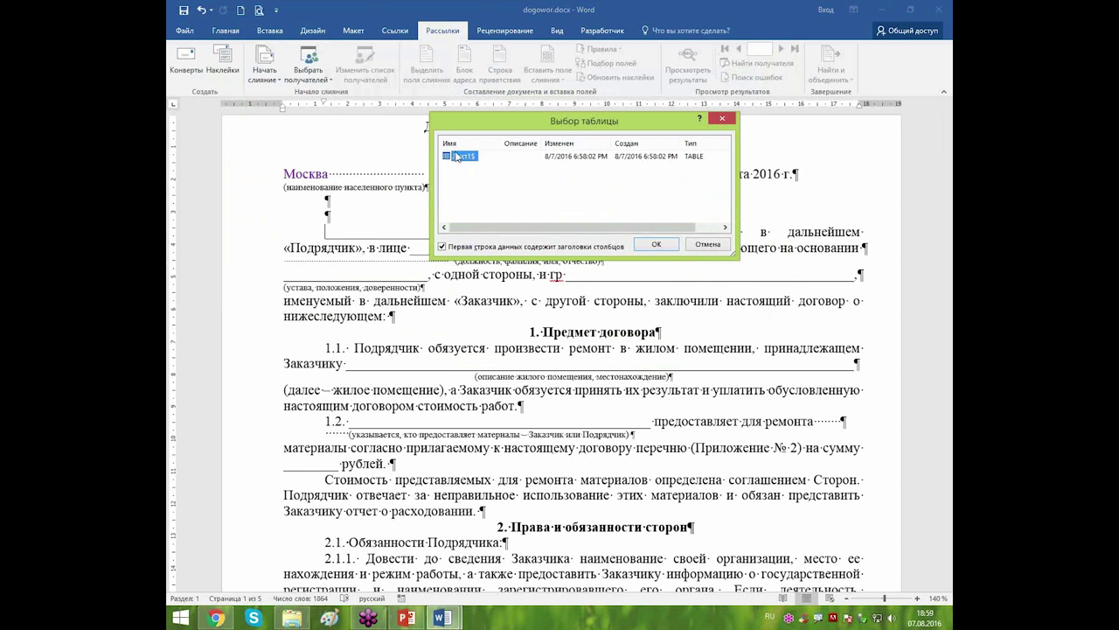
pyautogui.click(664, 250)
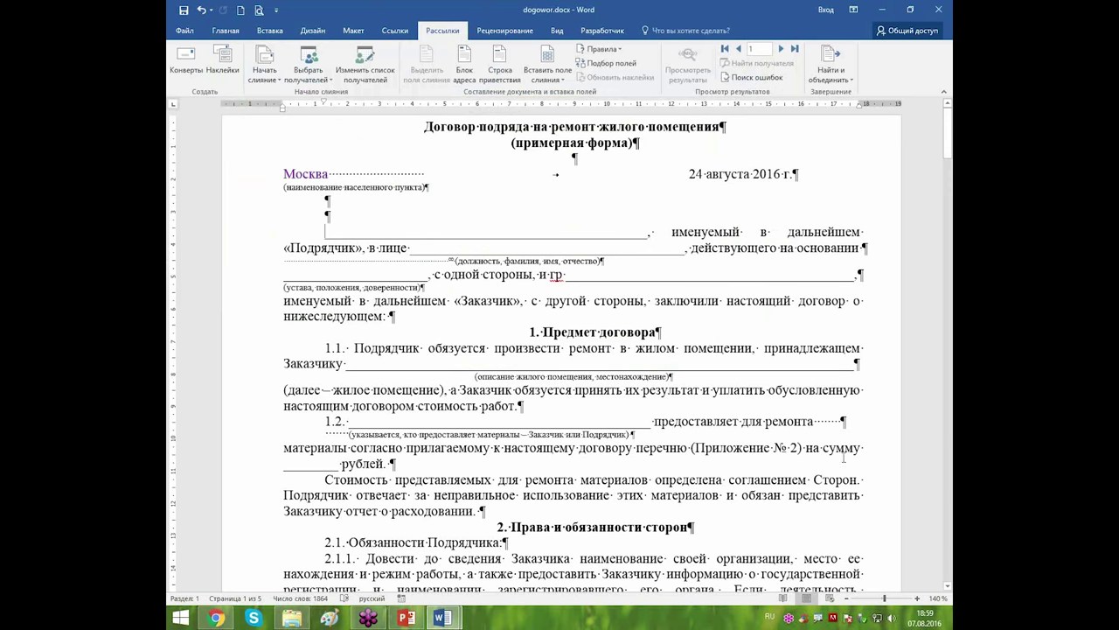
# Limit the merge recipients to records 3, 4, 5 and 7 of the к договору.xlsx list.
pyautogui.click(365, 63)
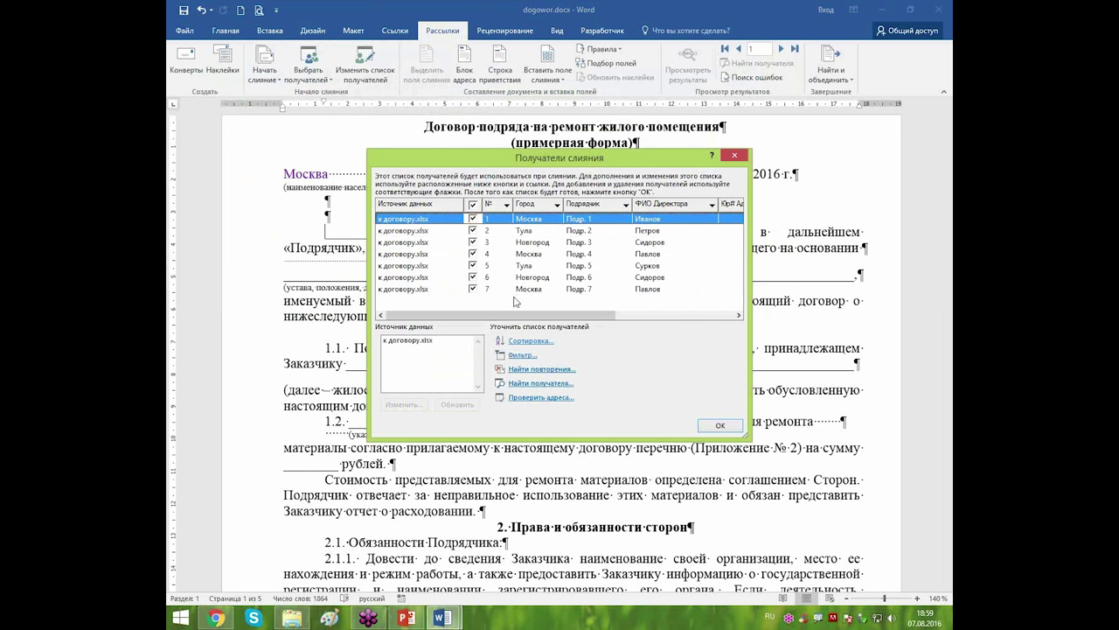
pyautogui.click(473, 205)
pyautogui.click(473, 242)
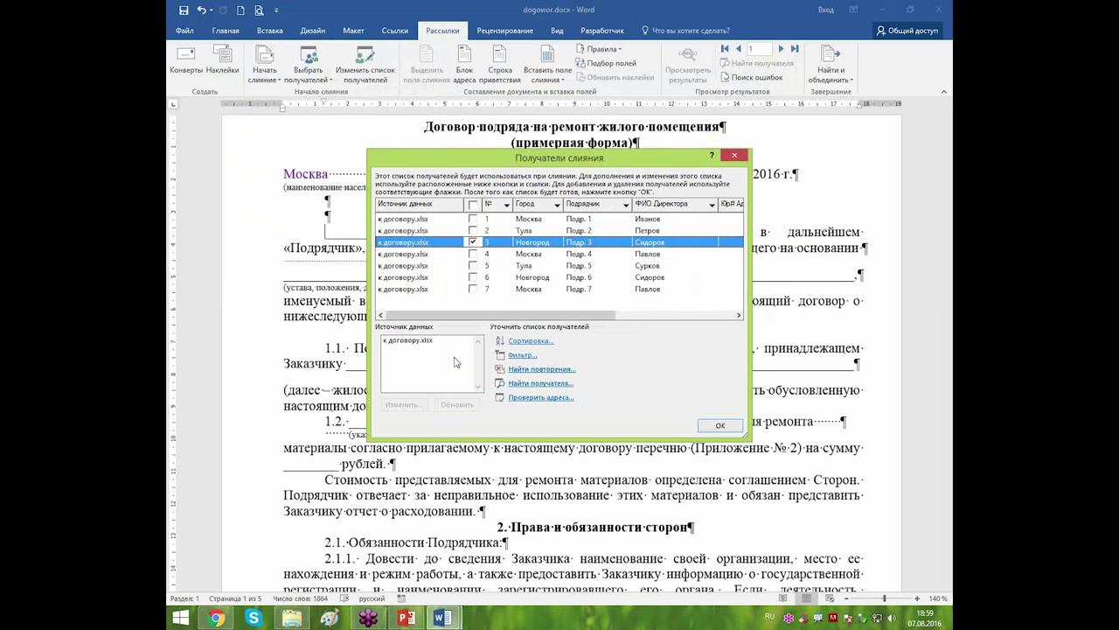
pyautogui.click(473, 253)
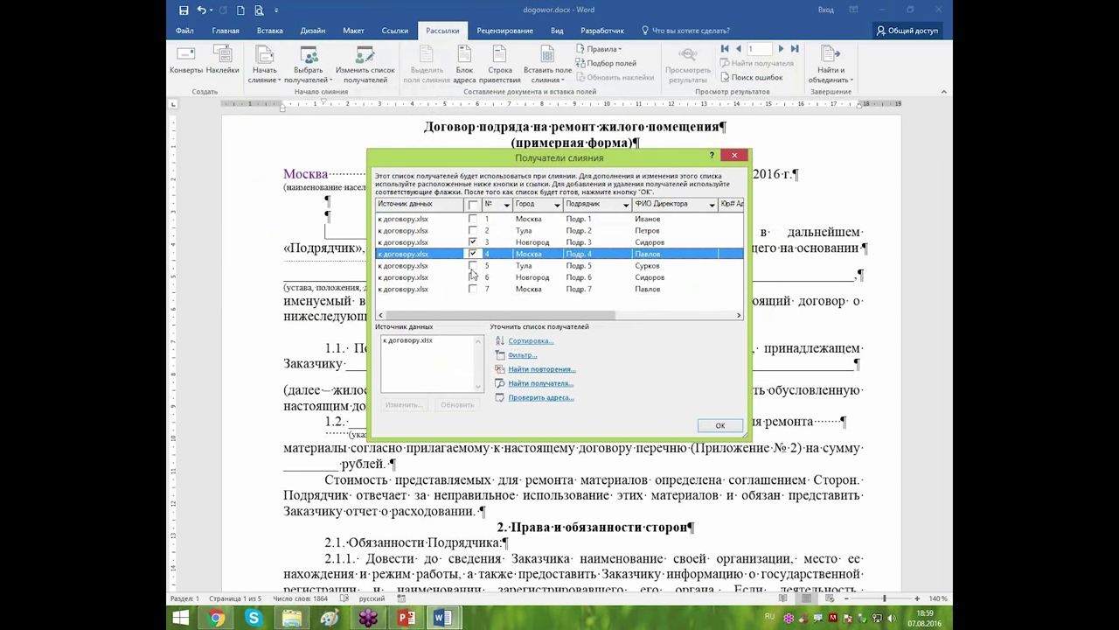
pyautogui.click(473, 265)
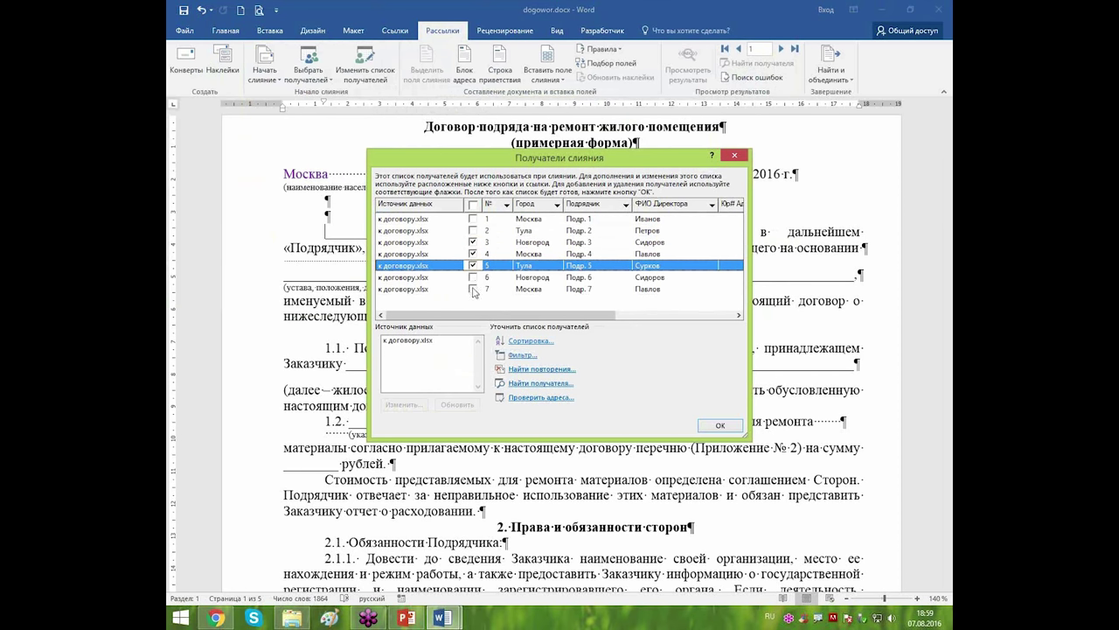
pyautogui.click(473, 289)
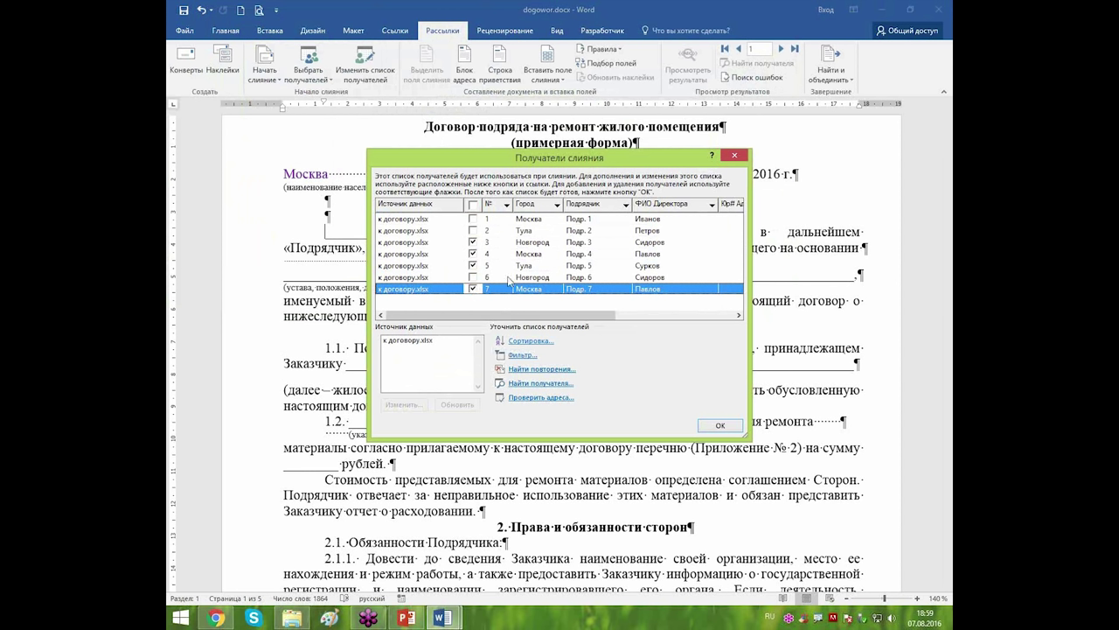
pyautogui.click(720, 427)
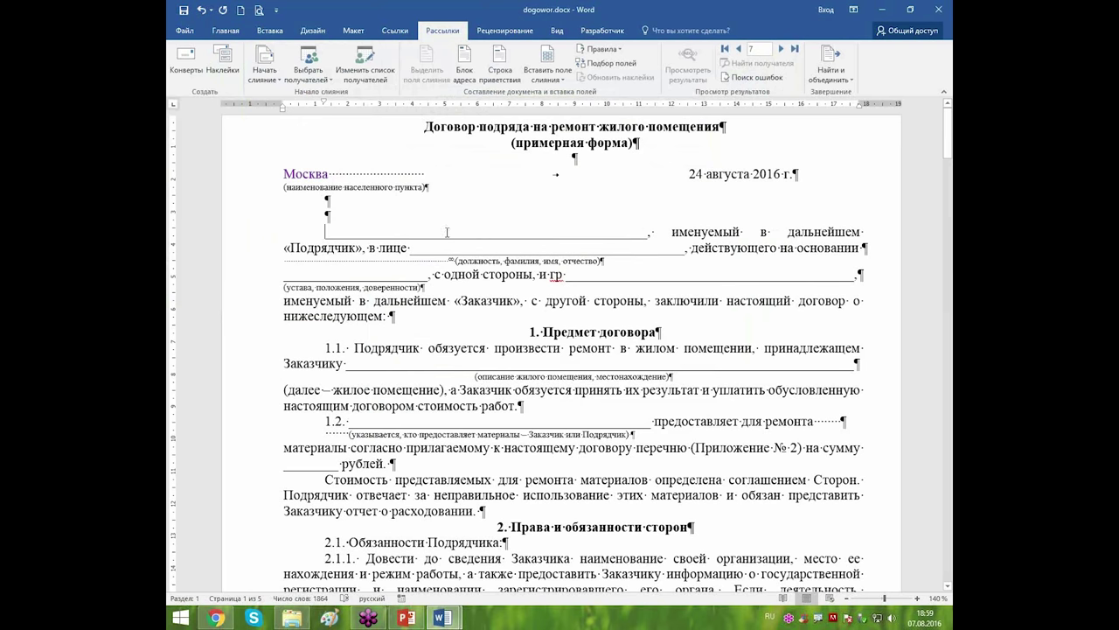
# Insert the Подрядчик merge field at the start of the contractor blank before «именуемый в дальнейшем».
pyautogui.click(557, 80)
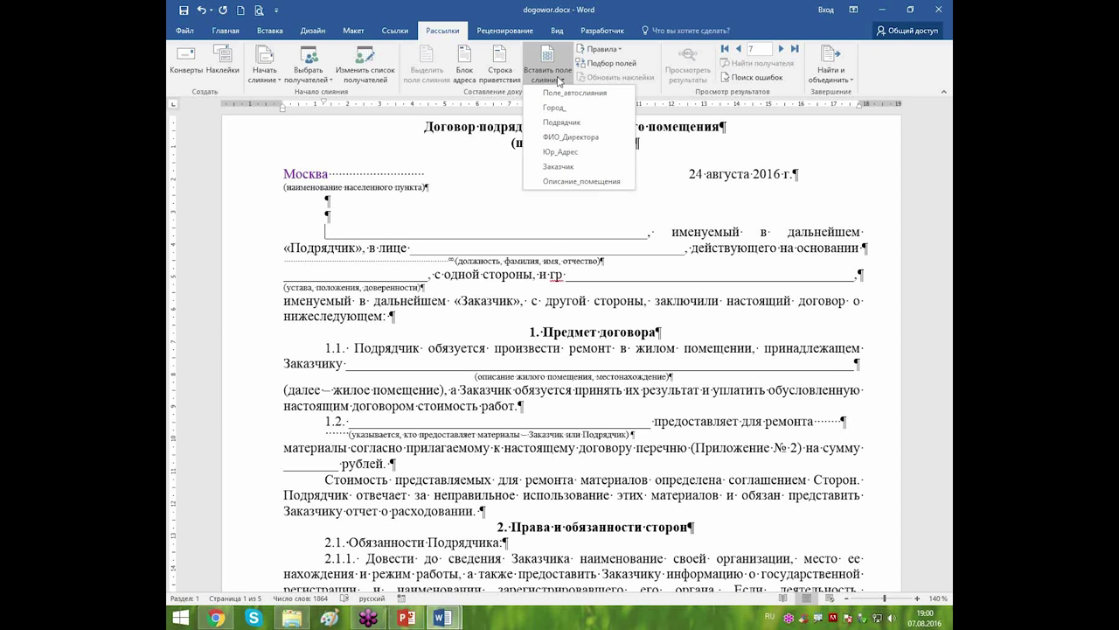
pyautogui.click(555, 124)
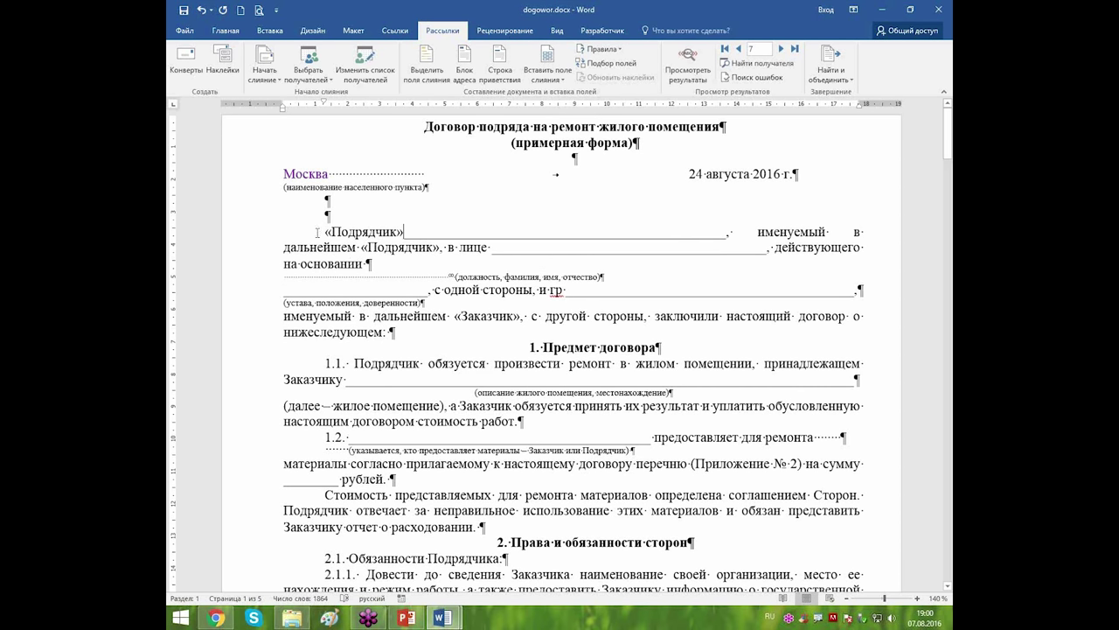
pyautogui.click(302, 231)
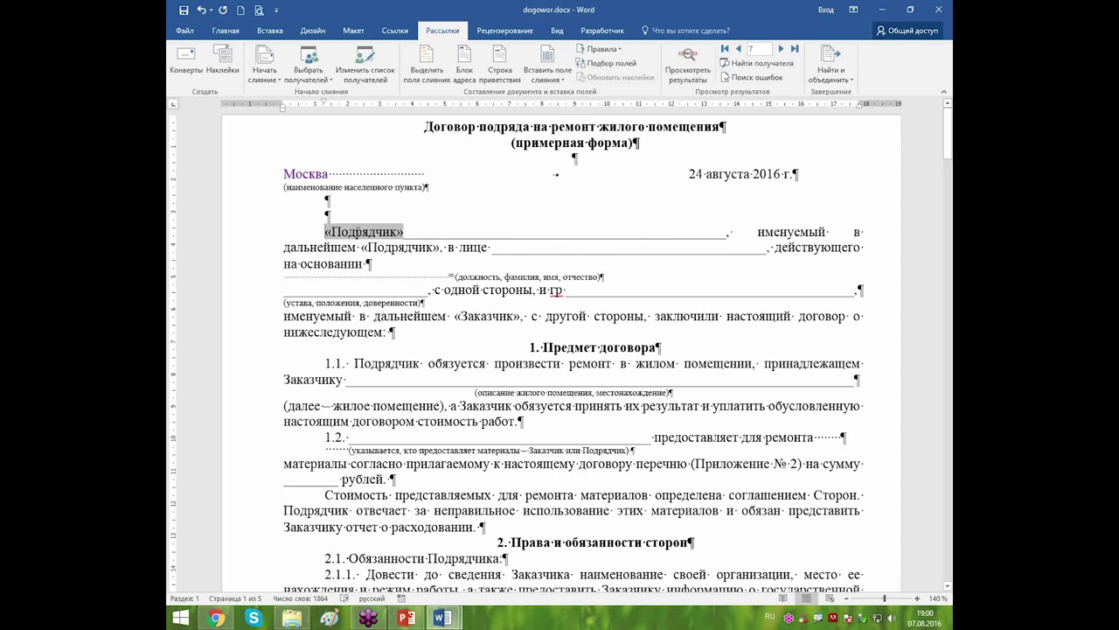
pyautogui.click(408, 231)
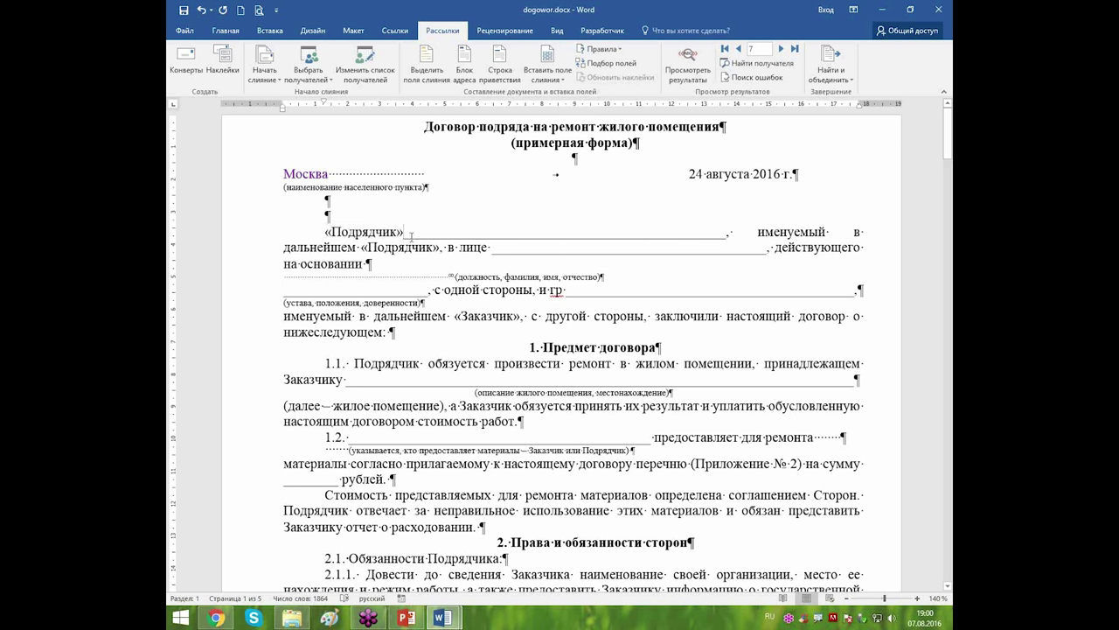
# Preview the merge results and browse back and forth through the selected records to check the contractor field.
pyautogui.click(689, 60)
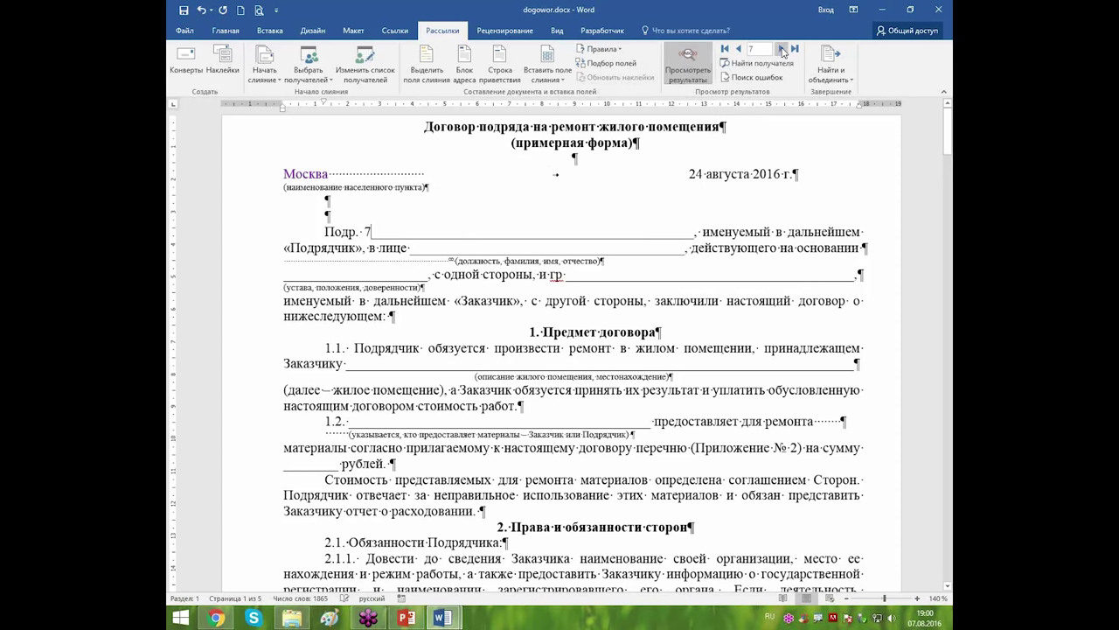
pyautogui.click(739, 49)
pyautogui.click(739, 48)
pyautogui.click(739, 49)
pyautogui.click(739, 49)
pyautogui.click(782, 50)
pyautogui.click(782, 50)
pyautogui.click(739, 51)
pyautogui.click(740, 51)
pyautogui.click(781, 49)
pyautogui.click(780, 48)
pyautogui.click(781, 49)
pyautogui.click(781, 49)
pyautogui.click(740, 50)
pyautogui.click(740, 51)
pyautogui.click(740, 50)
pyautogui.click(780, 50)
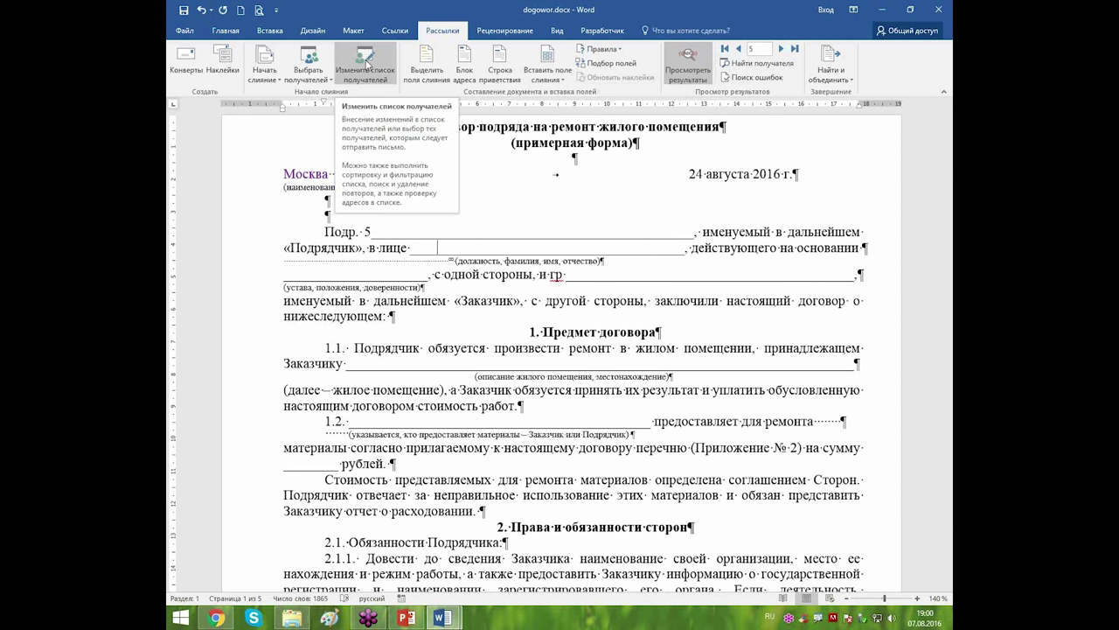
# Insert the ФИО_Директора merge field into the blank after «Подрядчик», в лице.
pyautogui.click(556, 77)
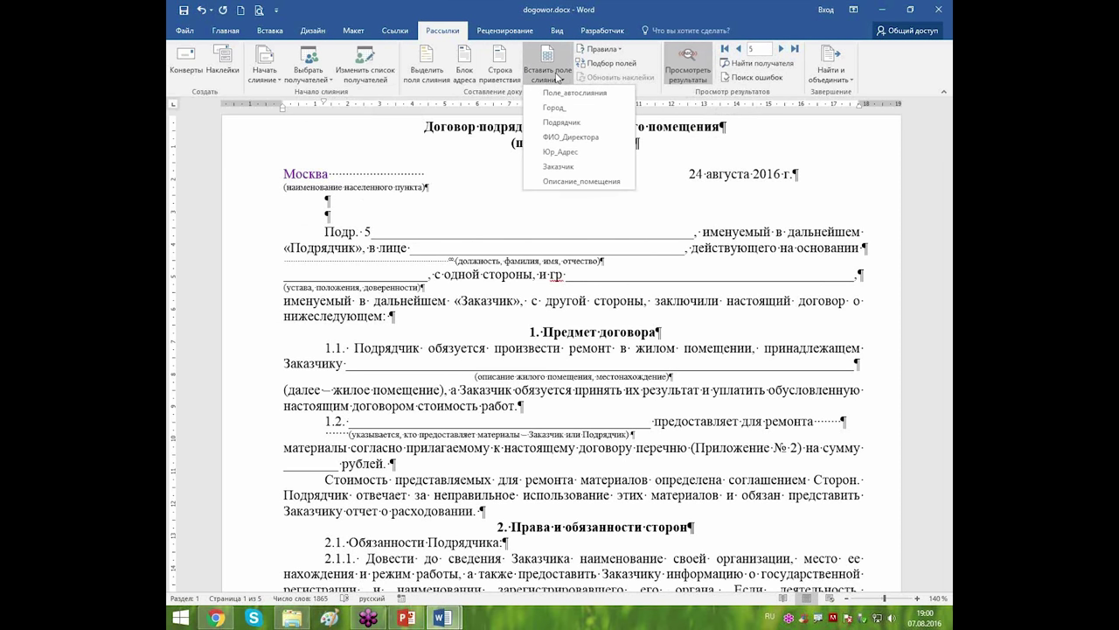
pyautogui.click(570, 137)
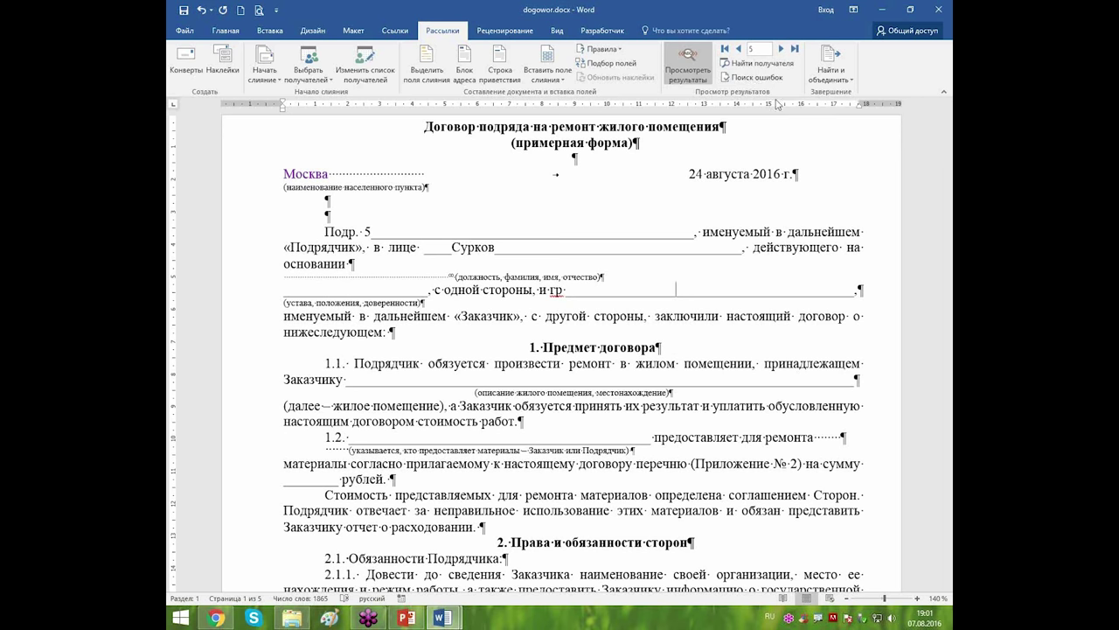
# Merge all selected records into a new document of individual contracts.
pyautogui.click(850, 81)
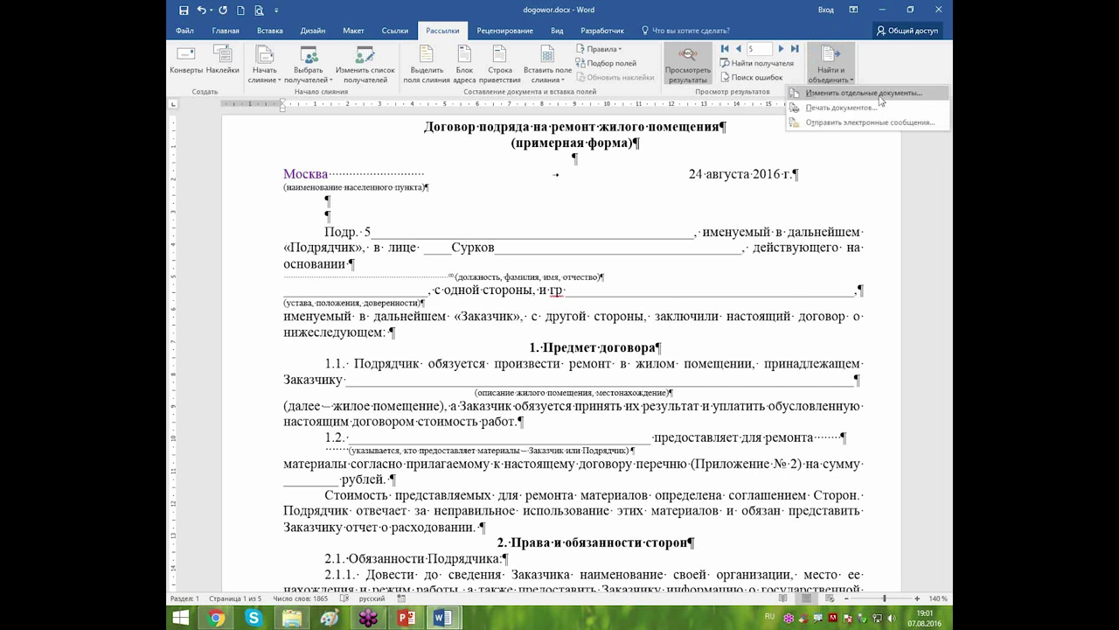
pyautogui.click(835, 95)
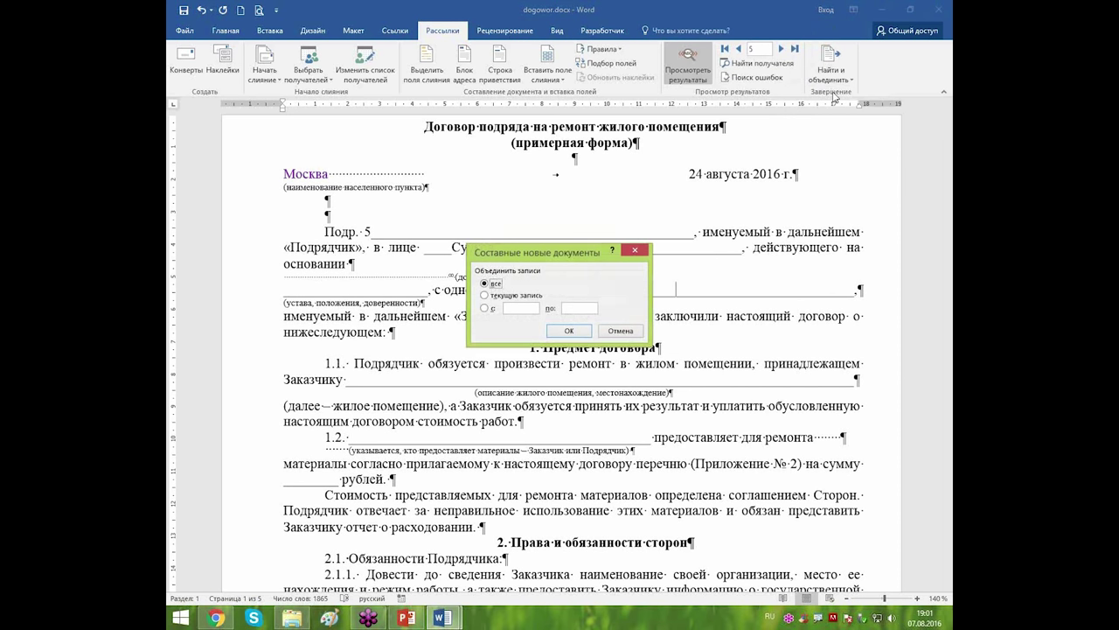
pyautogui.moveTo(563, 263); pyautogui.dragTo(610, 116)
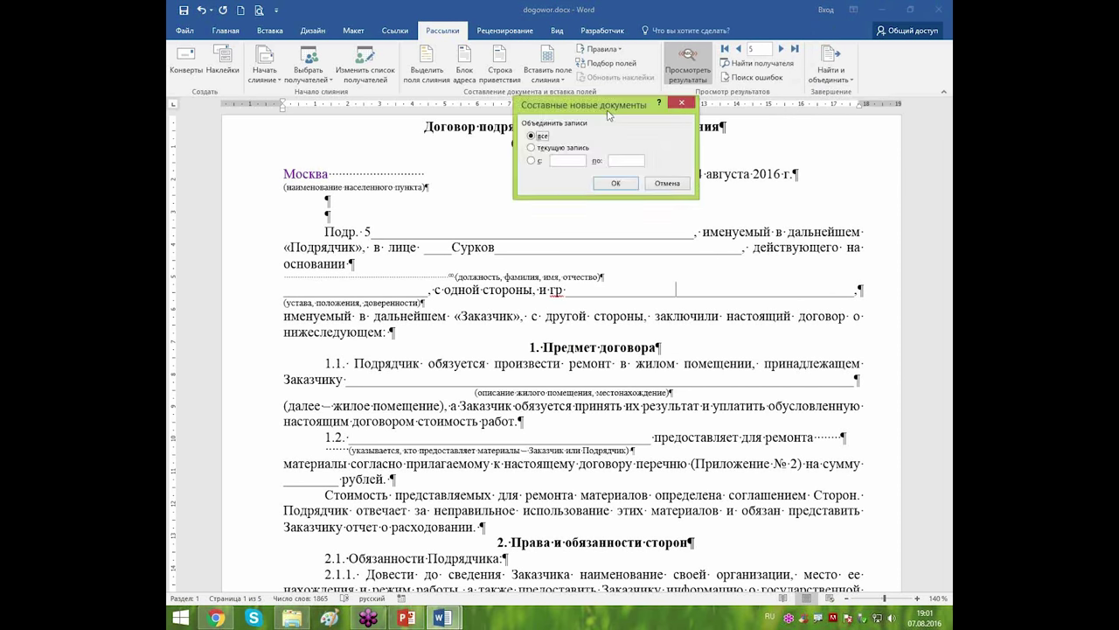
pyautogui.click(616, 184)
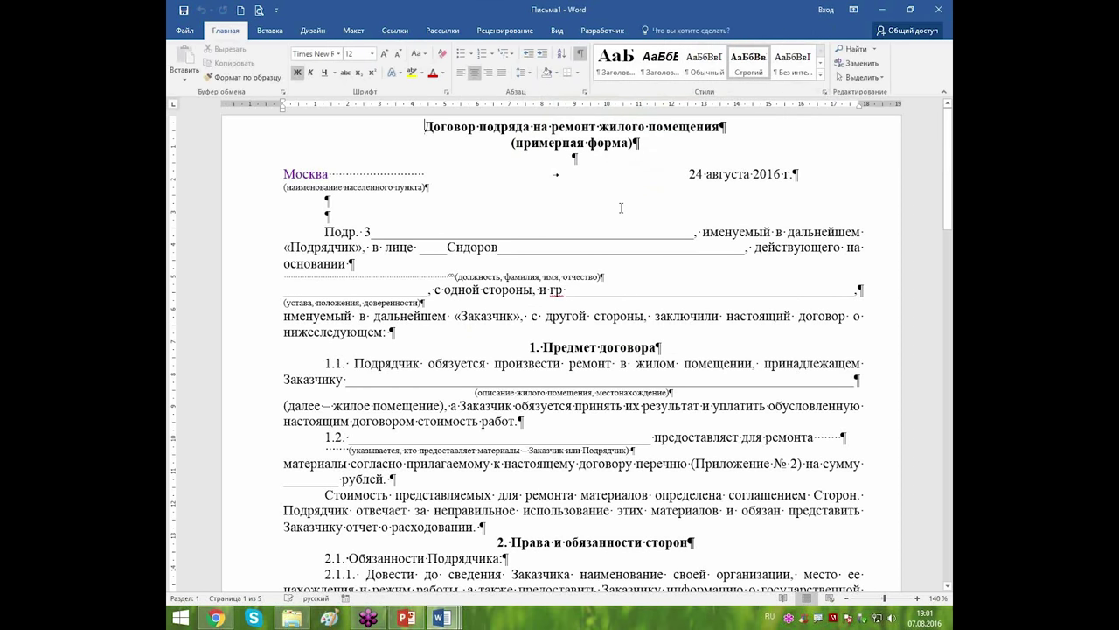